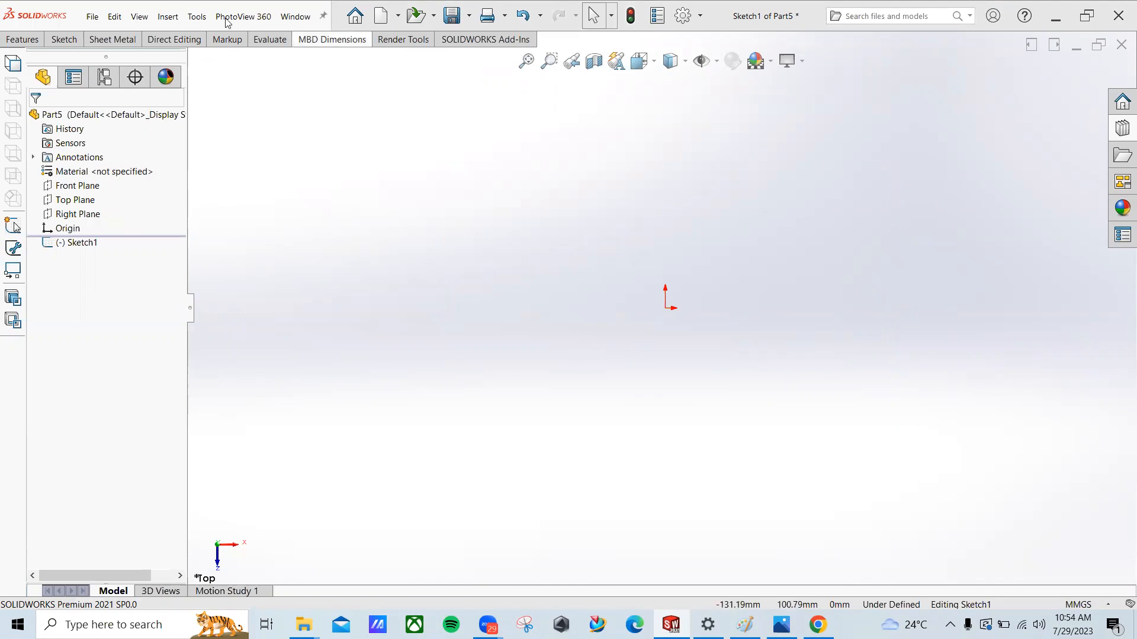
Step: Sketch a center rectangle about 170 mm by 105 mm at the origin on the top plane and exit the sketch
{"action": "left_click", "coordinate": [94, 41]}
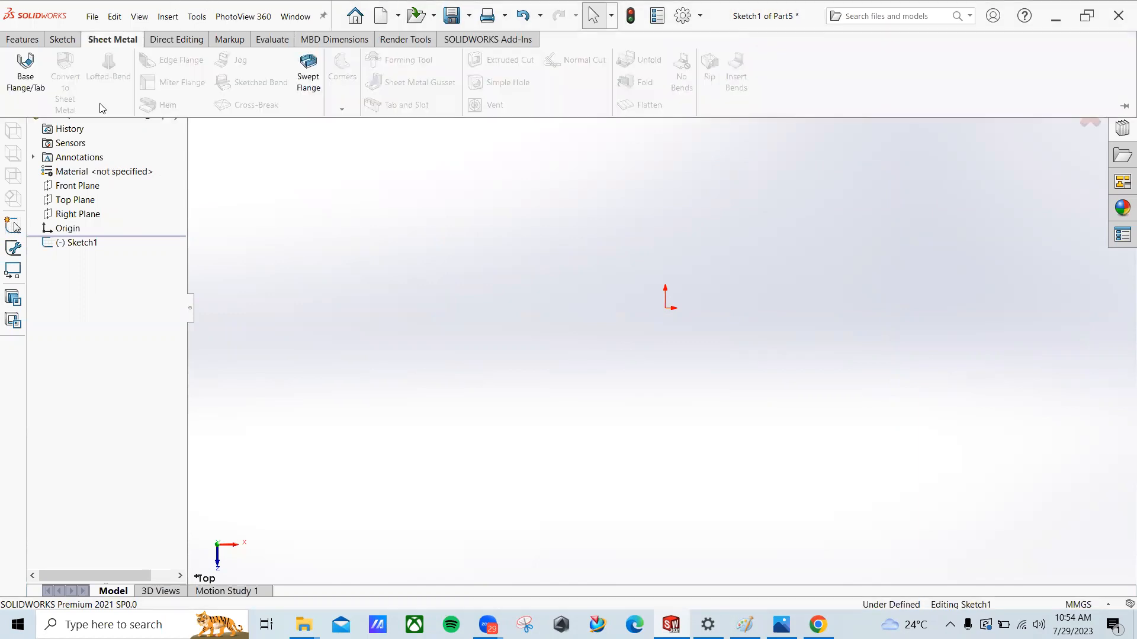
{"action": "left_click", "coordinate": [76, 200]}
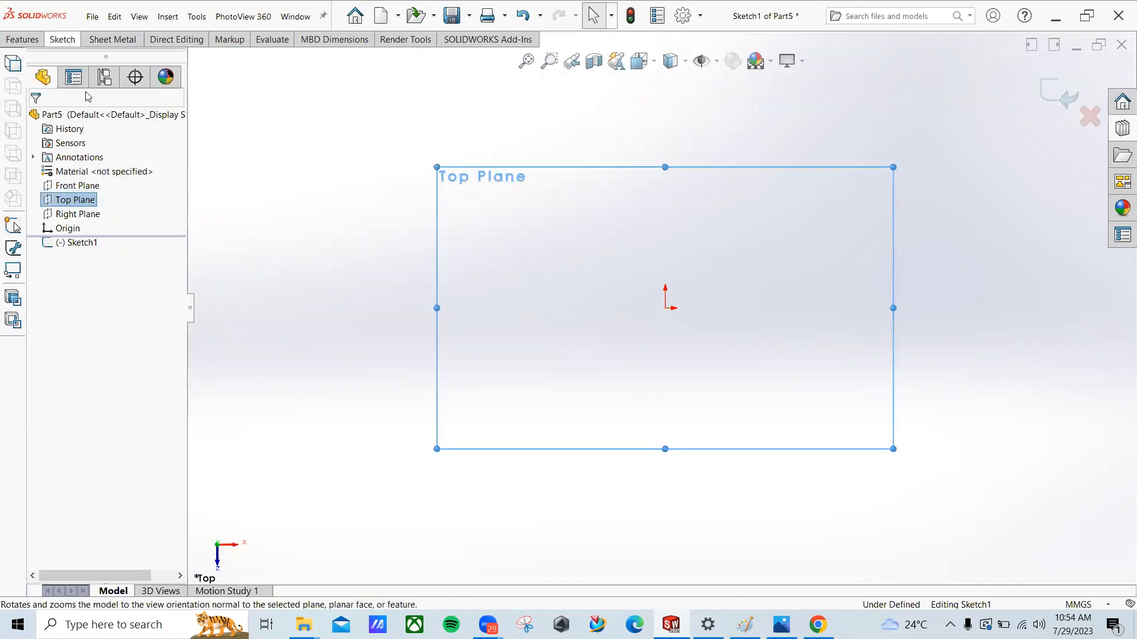
{"action": "left_click", "coordinate": [64, 40]}
{"action": "left_click", "coordinate": [91, 82]}
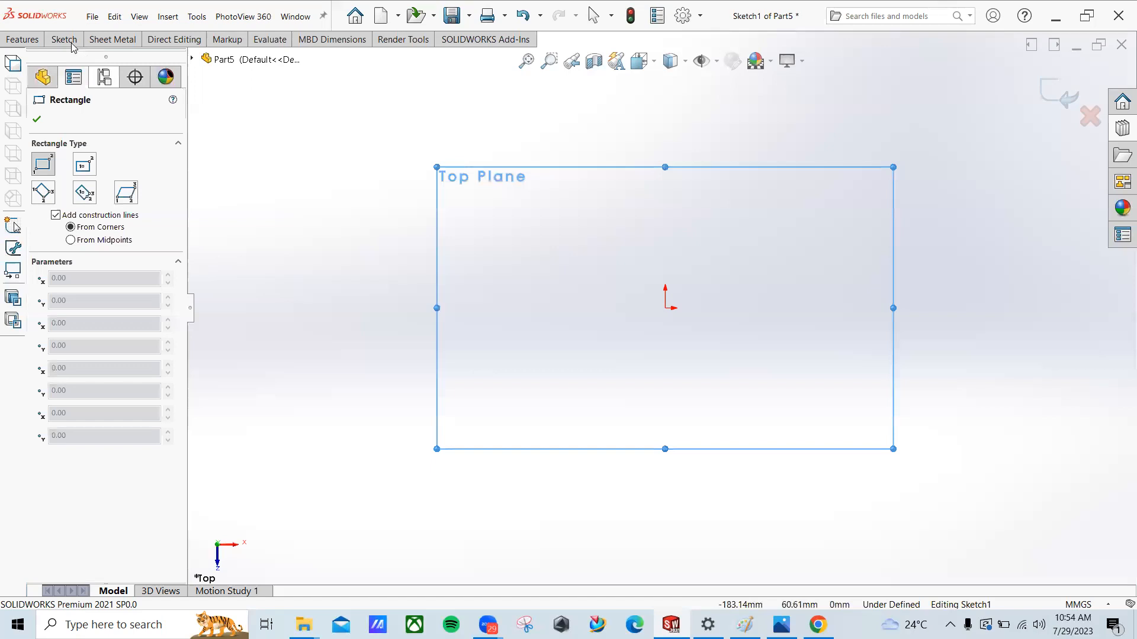
{"action": "left_click", "coordinate": [120, 118]}
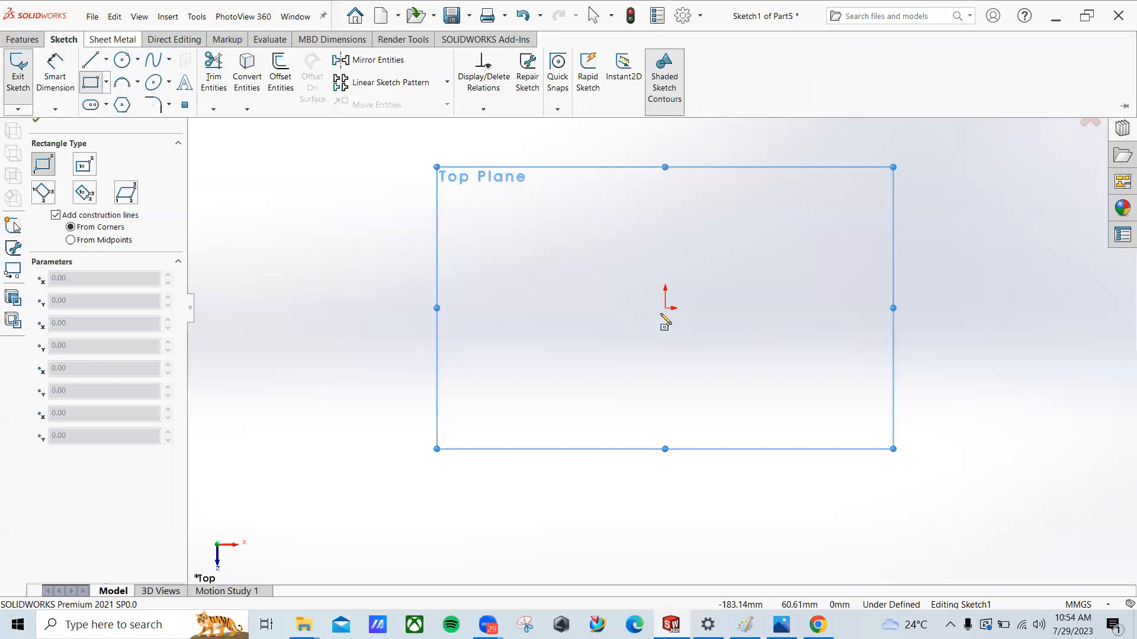
{"action": "left_click", "coordinate": [666, 308]}
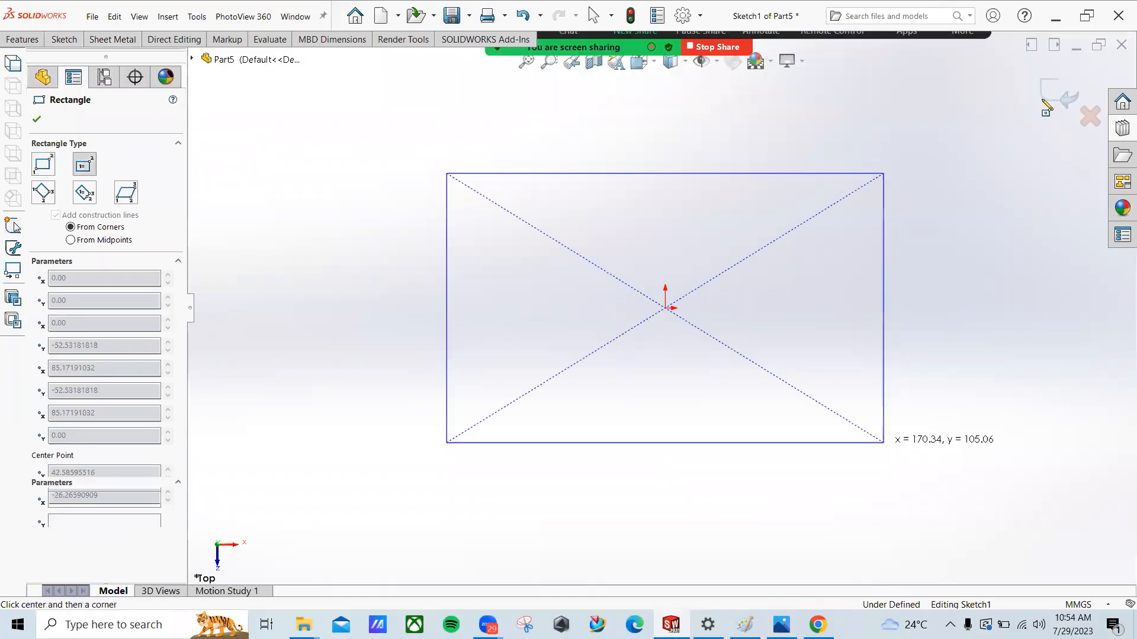
{"action": "left_click", "coordinate": [884, 443]}
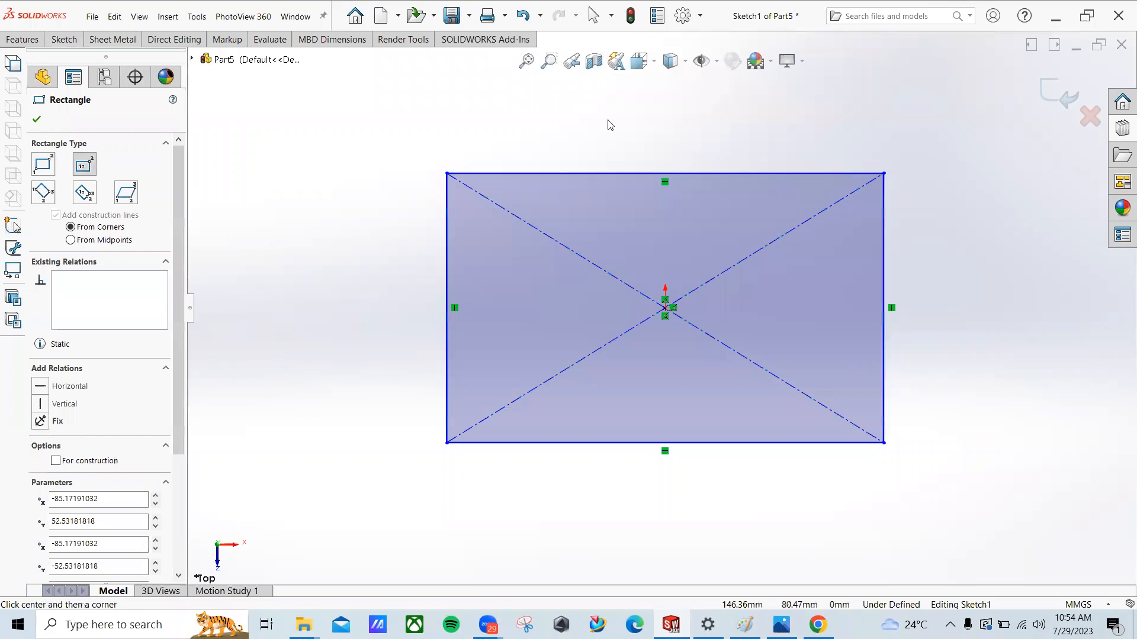
{"action": "key", "text": "ctrl+b"}
Step: Extrude the rectangle sketch upward into a solid rectangular block
{"action": "mouse_move", "coordinate": [602, 310]}
{"action": "middle_mouse_down"}
{"action": "mouse_move", "coordinate": [533, 215]}
{"action": "mouse_move", "coordinate": [450, 165]}
{"action": "middle_mouse_up"}
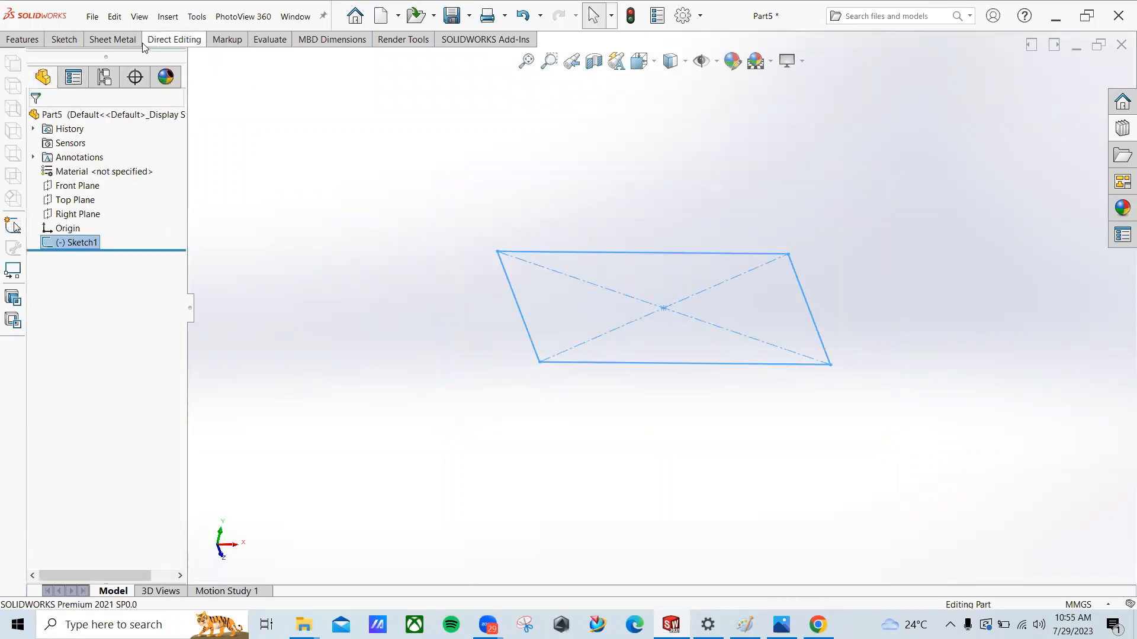
{"action": "left_click", "coordinate": [25, 36]}
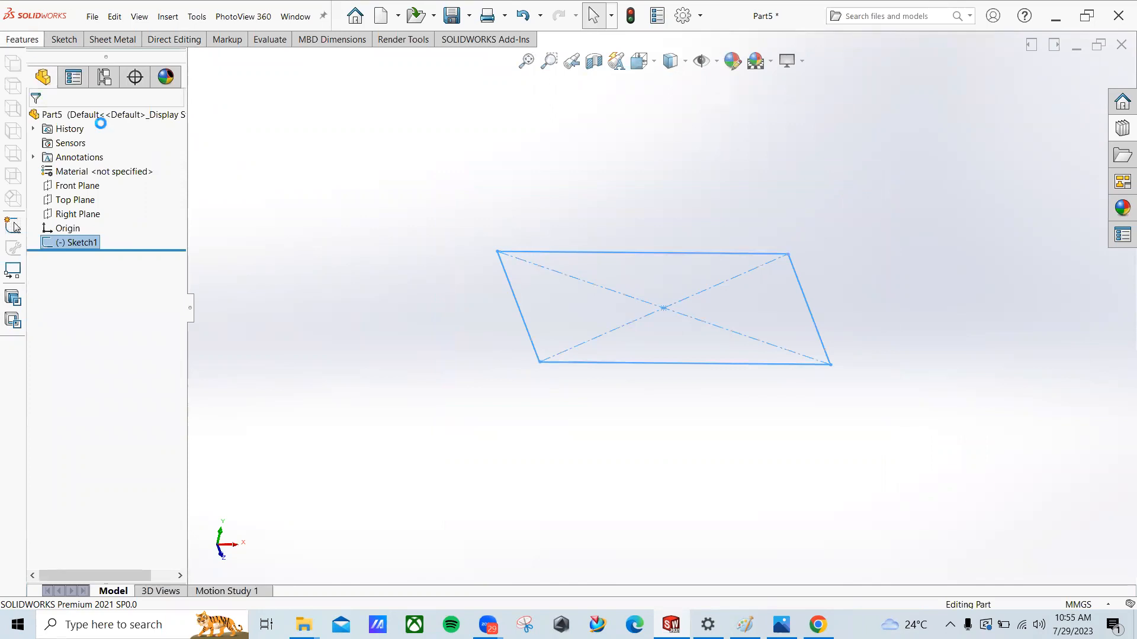
{"action": "left_click_drag", "start_coordinate": [677, 289], "coordinate": [708, 139]}
{"action": "scroll", "coordinate": [878, 178], "scroll_direction": "up", "scroll_amount": 3}
{"action": "left_click", "coordinate": [1048, 88]}
{"action": "middle_click_drag", "start_coordinate": [711, 148], "coordinate": [429, 178]}
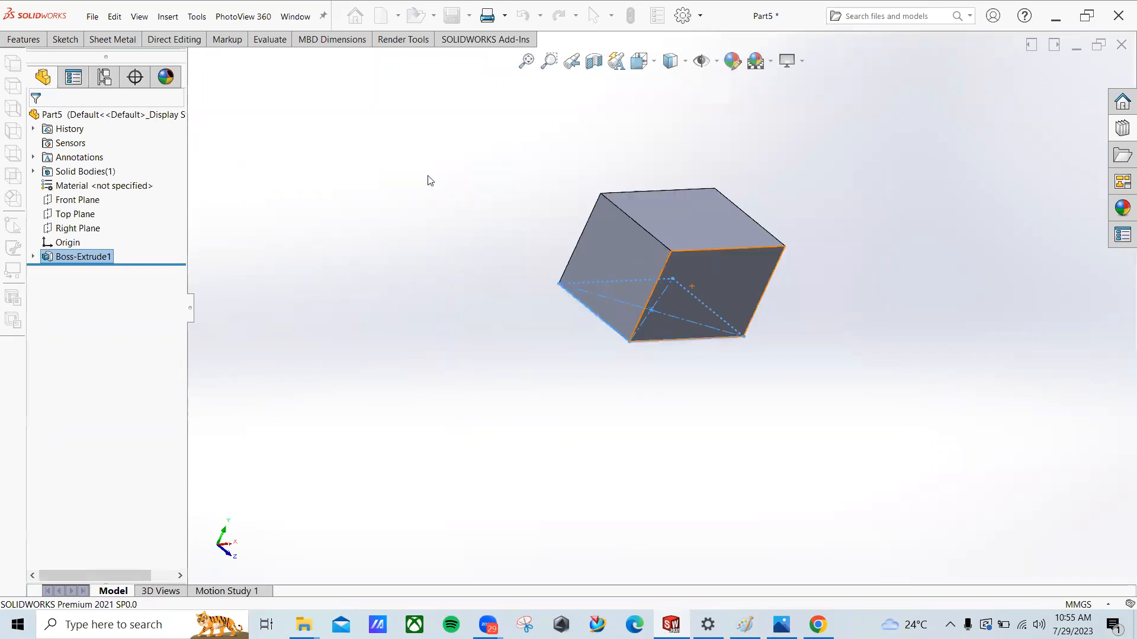
Step: Start Convert to Sheet Metal on the block and pick its front side face as the fixed face
{"action": "left_click", "coordinate": [113, 39]}
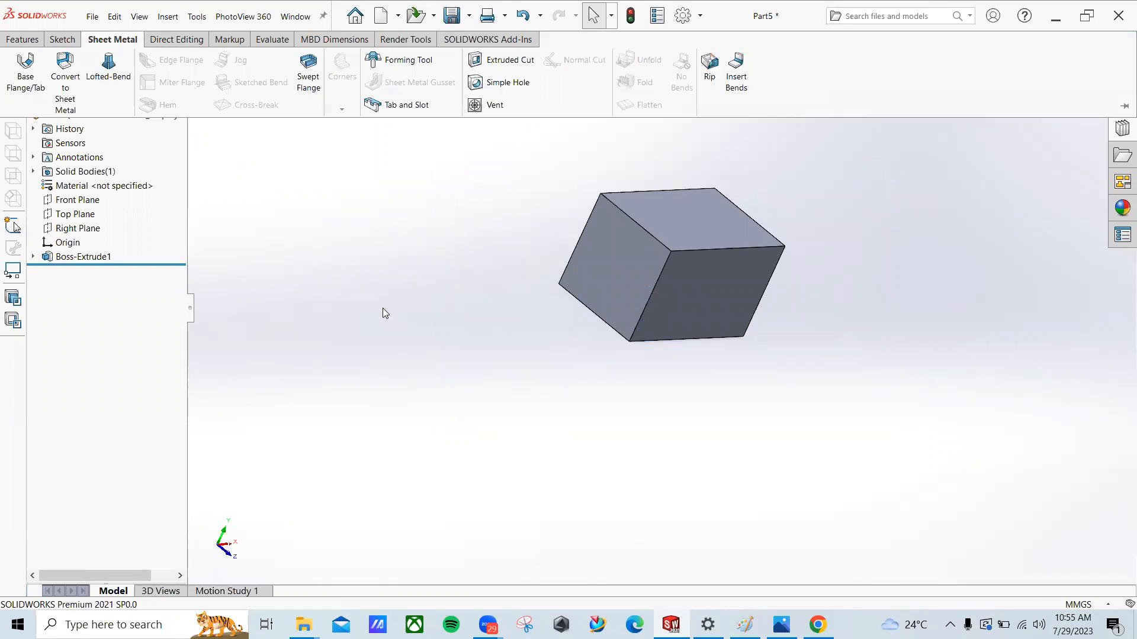
{"action": "left_click", "coordinate": [67, 98]}
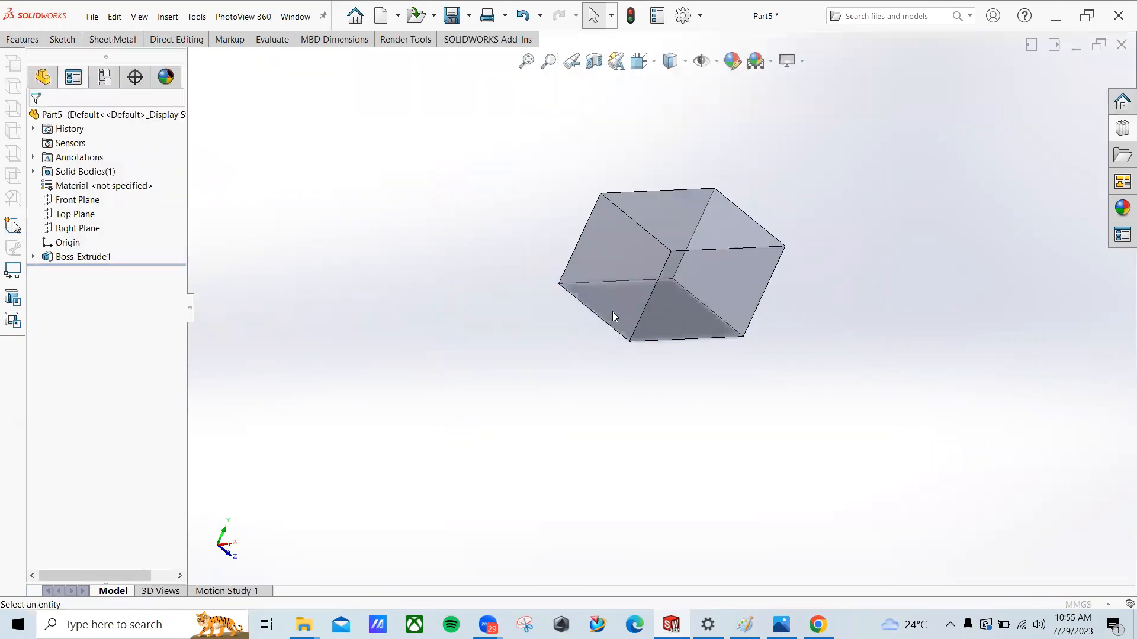
{"action": "middle_click_drag", "start_coordinate": [646, 272], "coordinate": [582, 245]}
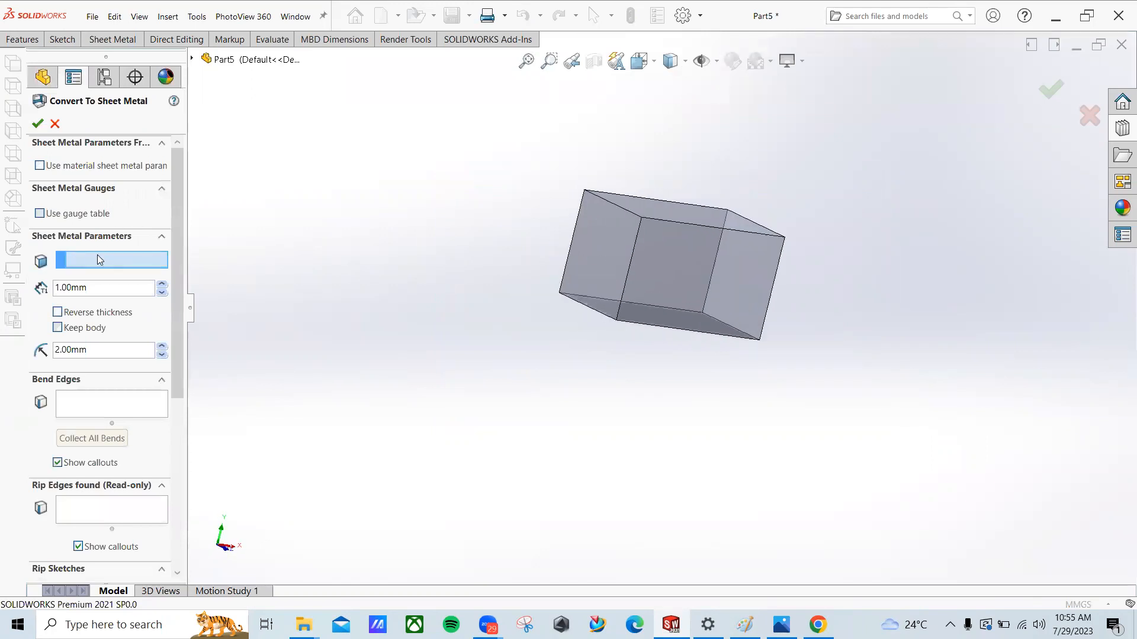
{"action": "middle_click_drag", "start_coordinate": [391, 307], "coordinate": [636, 360]}
{"action": "left_click", "coordinate": [679, 320]}
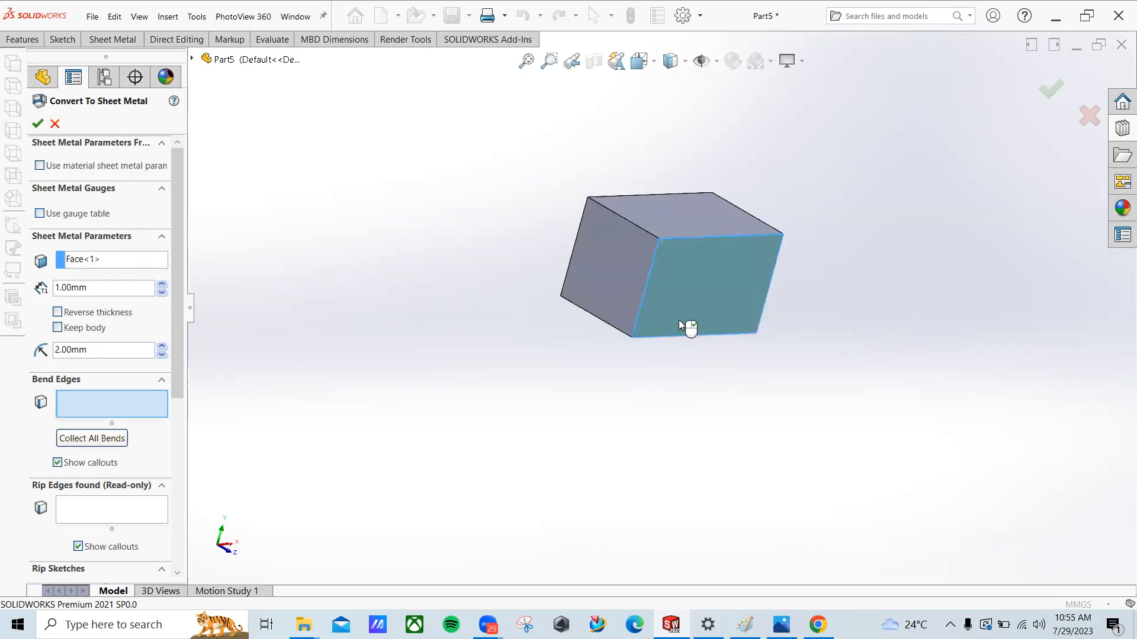
{"action": "middle_click_drag", "start_coordinate": [689, 231], "coordinate": [585, 281]}
{"action": "scroll", "coordinate": [616, 350], "scroll_direction": "down", "scroll_amount": 5}
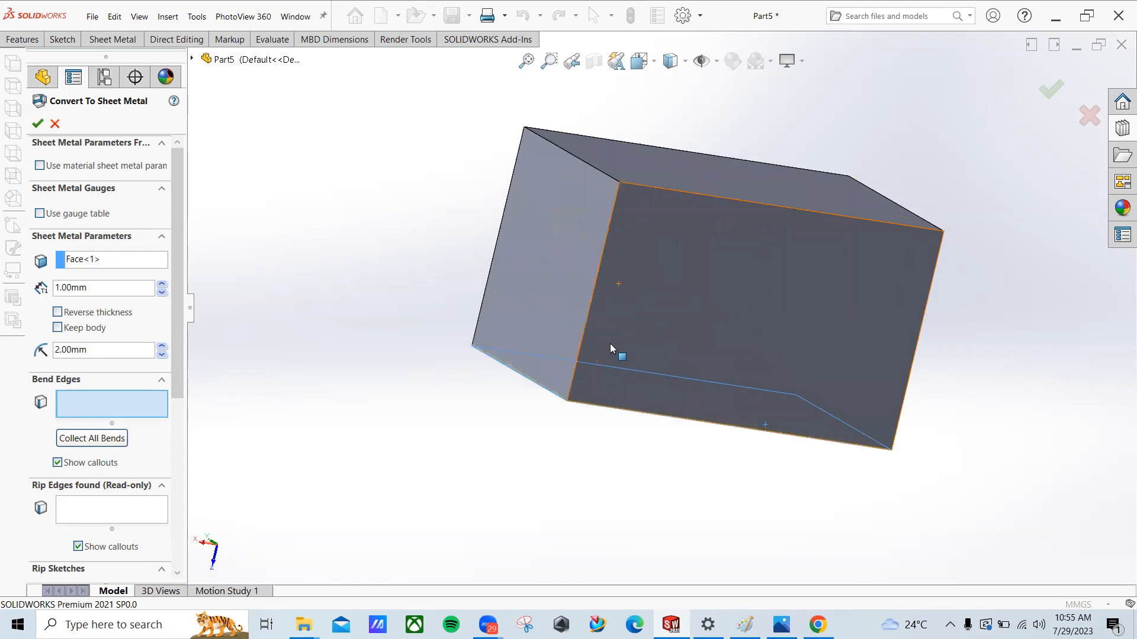
Step: Select the four edges around the fixed face as bend edges and complete the sheet metal conversion
{"action": "left_click", "coordinate": [98, 348]}
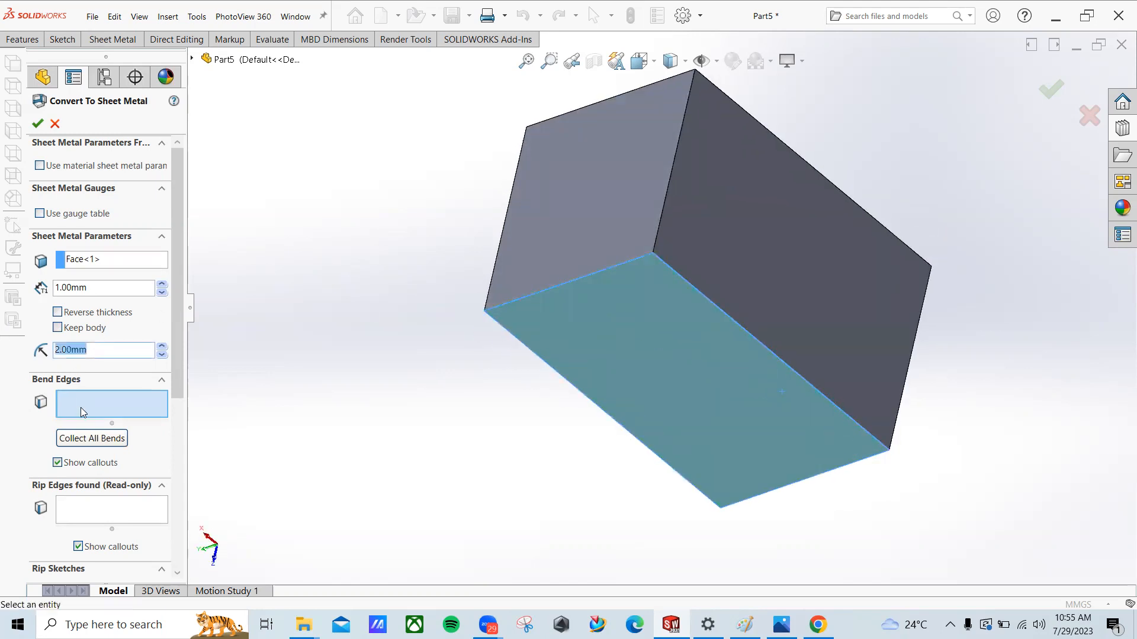
{"action": "middle_click_drag", "start_coordinate": [483, 308], "coordinate": [610, 297]}
{"action": "left_click", "coordinate": [633, 253]}
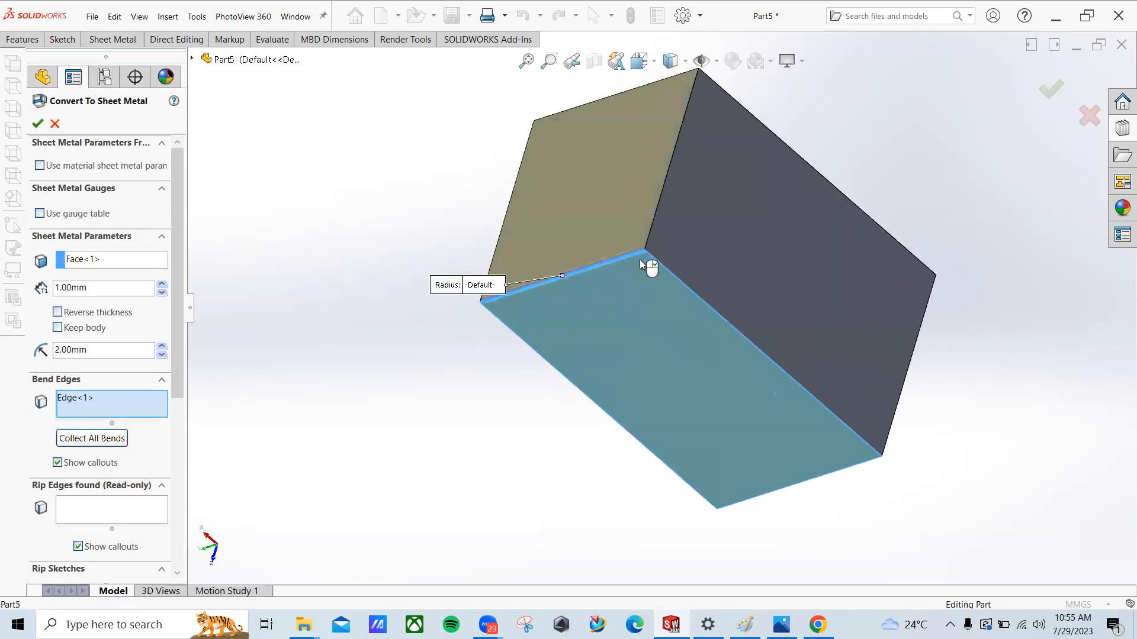
{"action": "left_click", "coordinate": [690, 311]}
{"action": "middle_click_drag", "start_coordinate": [690, 311], "coordinate": [543, 250]}
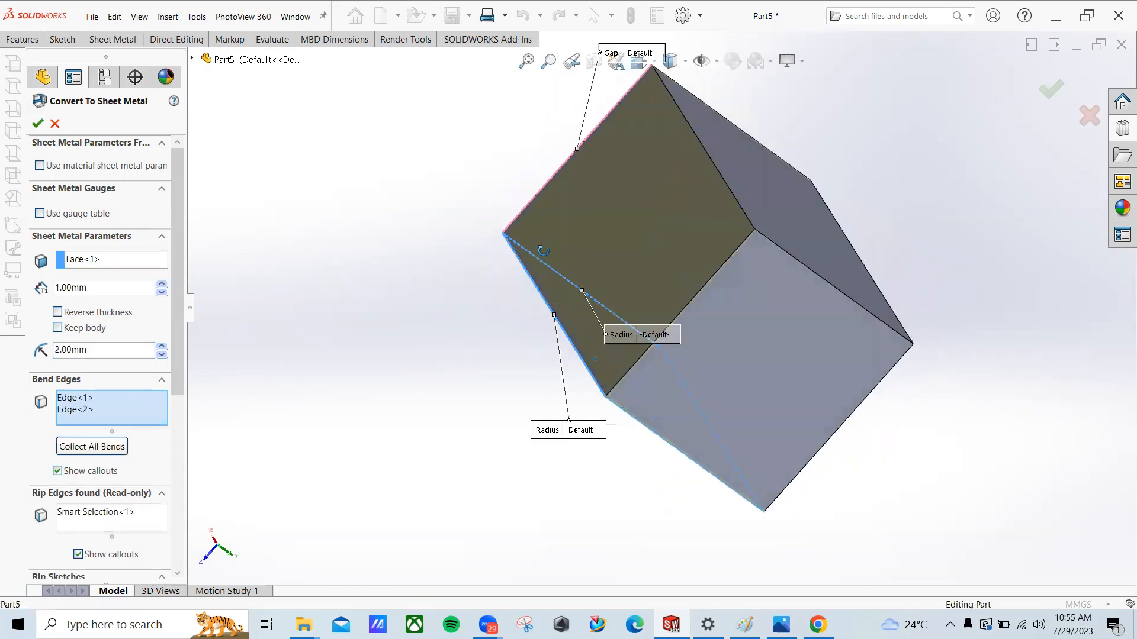
{"action": "middle_click_drag", "start_coordinate": [619, 117], "coordinate": [592, 112]}
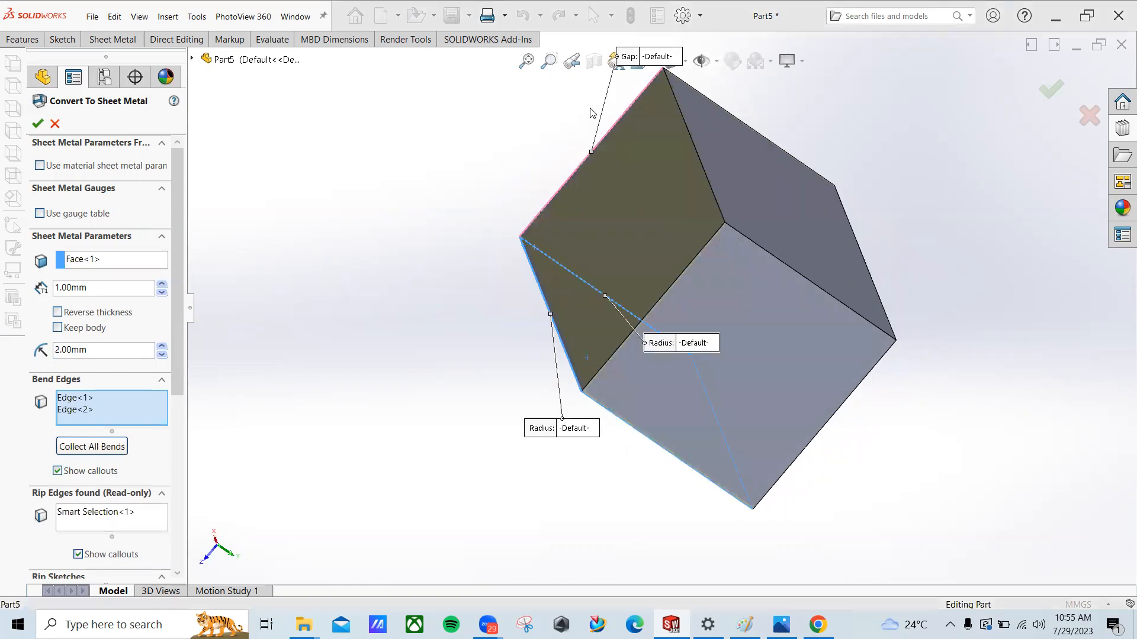
{"action": "left_click", "coordinate": [622, 421]}
{"action": "middle_click_drag", "start_coordinate": [646, 432], "coordinate": [593, 448]}
{"action": "left_click", "coordinate": [682, 440]}
{"action": "mouse_move", "coordinate": [682, 403]}
{"action": "middle_mouse_down"}
{"action": "mouse_move", "coordinate": [608, 350]}
{"action": "mouse_move", "coordinate": [699, 392]}
{"action": "middle_mouse_up"}
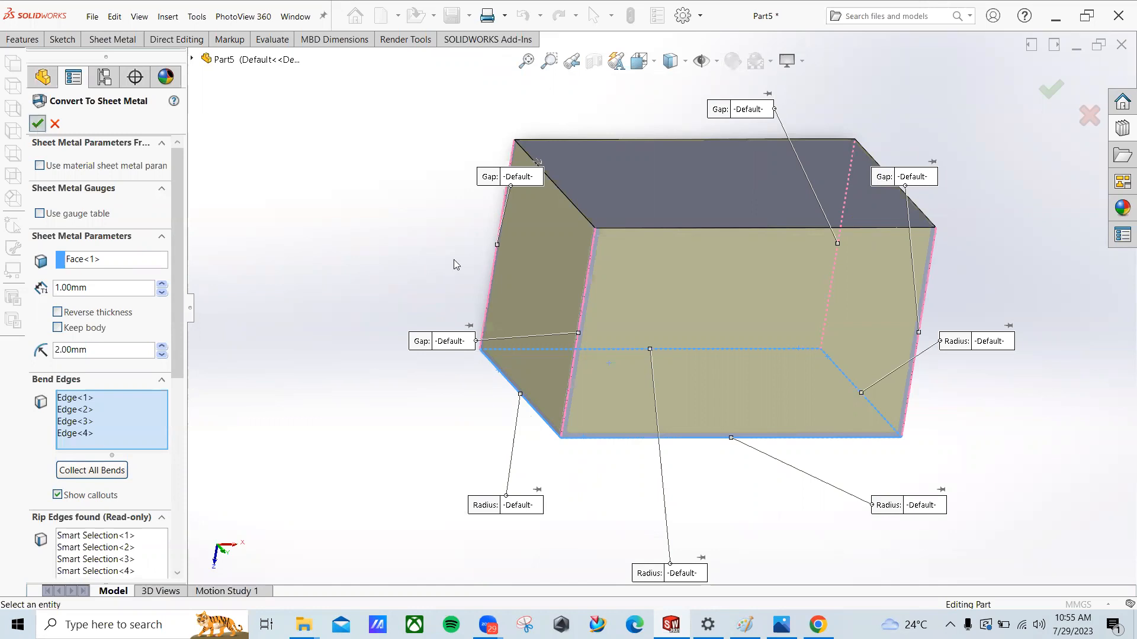
{"action": "key", "text": "Return"}
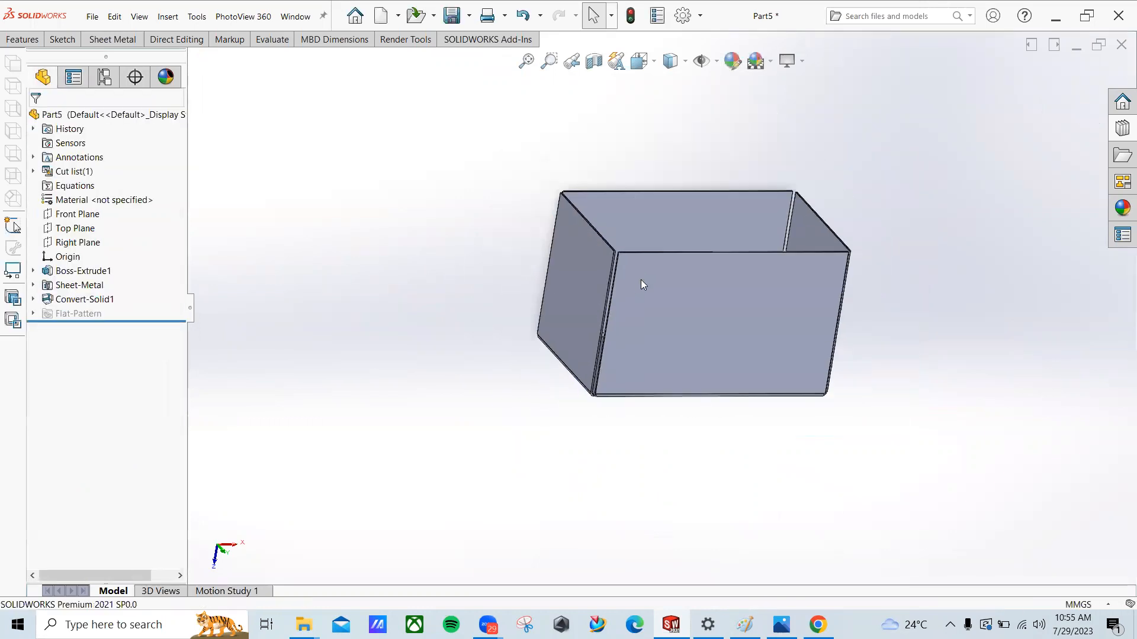
Step: Reopen the sheet metal conversion for editing and examine the gap settings of one rip edge, leaving that gap at its default
{"action": "scroll", "coordinate": [665, 269], "scroll_direction": "down", "scroll_amount": 4}
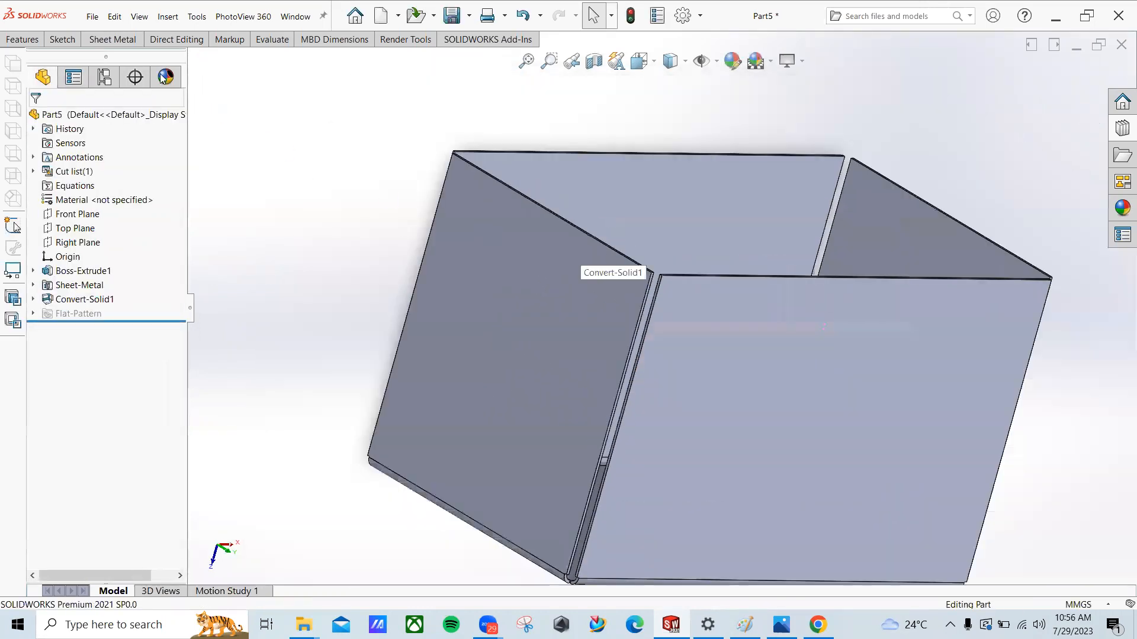
{"action": "left_click", "coordinate": [83, 299]}
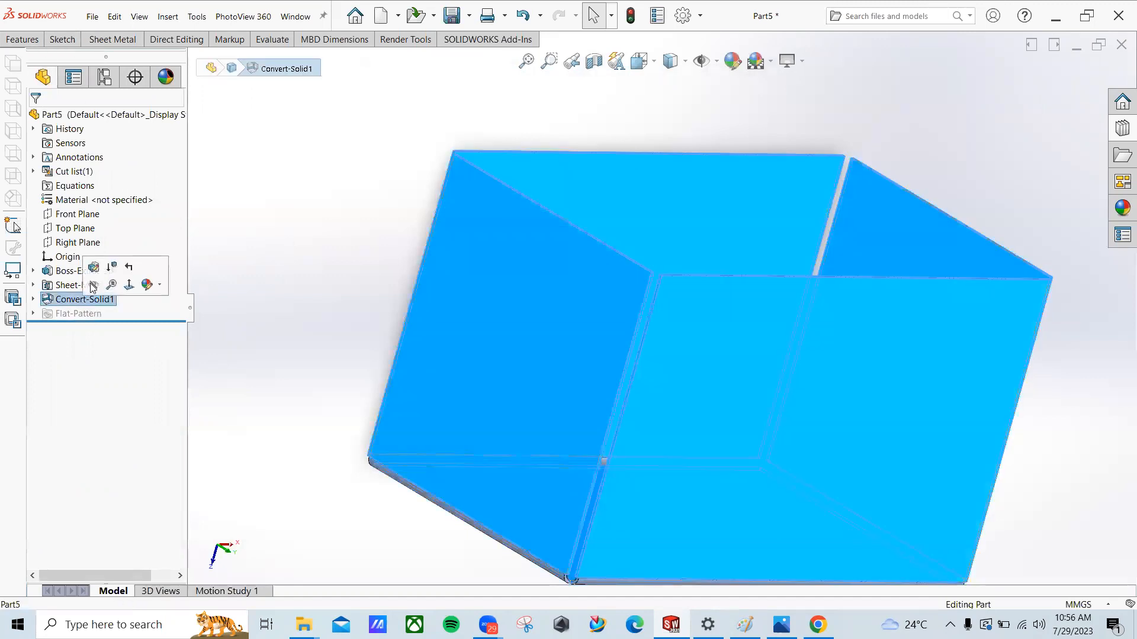
{"action": "left_click", "coordinate": [93, 285]}
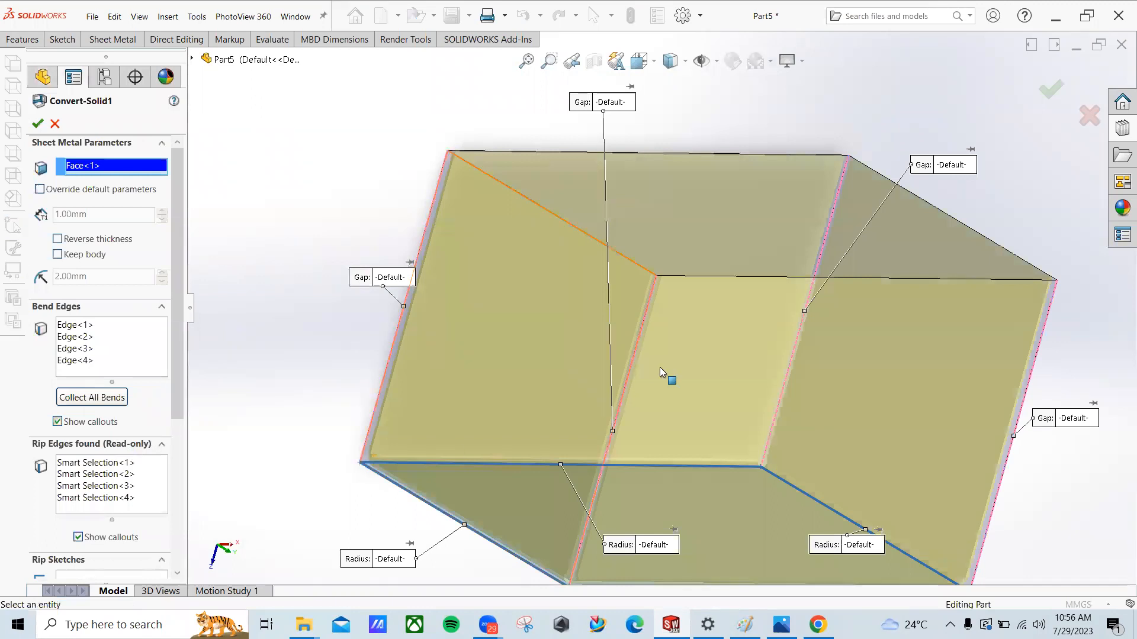
{"action": "scroll", "coordinate": [582, 326], "scroll_direction": "up", "scroll_amount": 1}
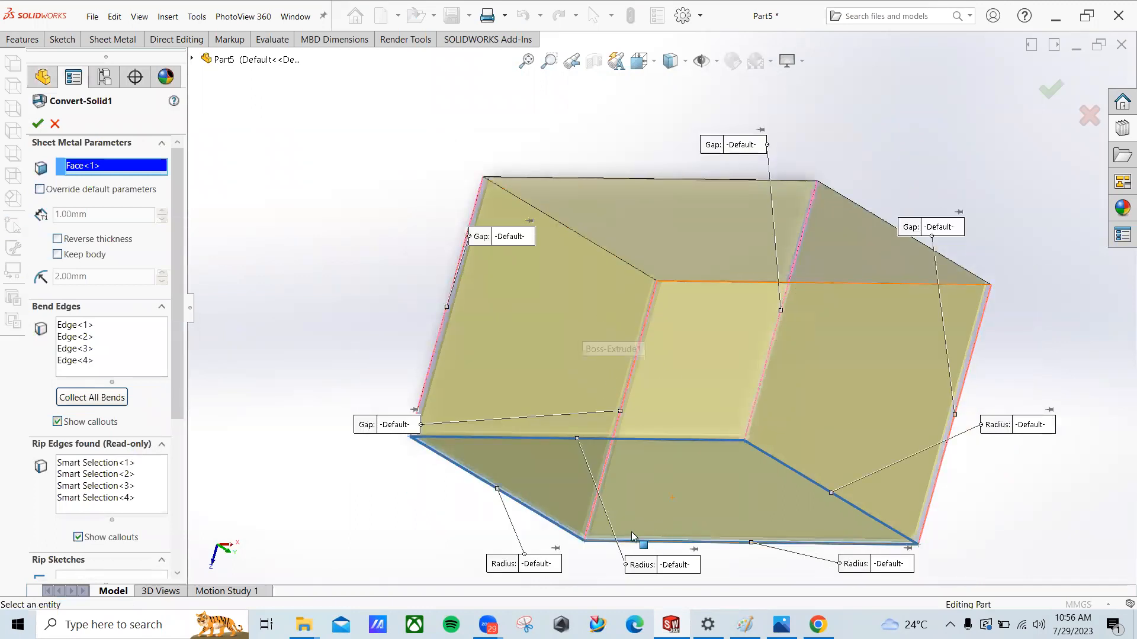
{"action": "middle_click_drag", "start_coordinate": [591, 324], "coordinate": [509, 232]}
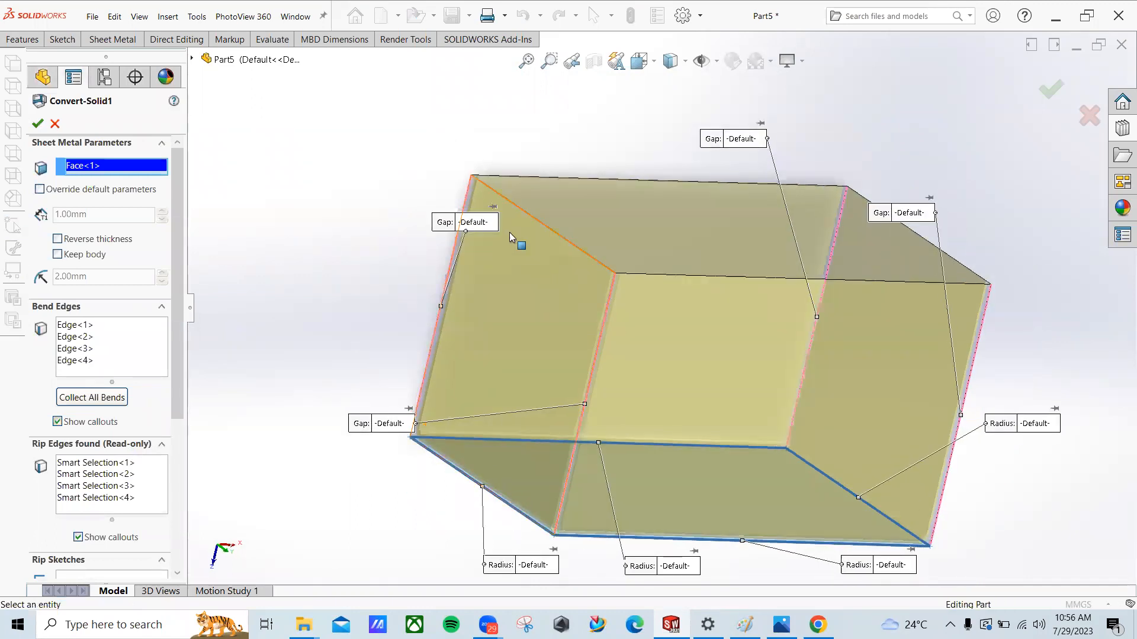
{"action": "left_click", "coordinate": [480, 225]}
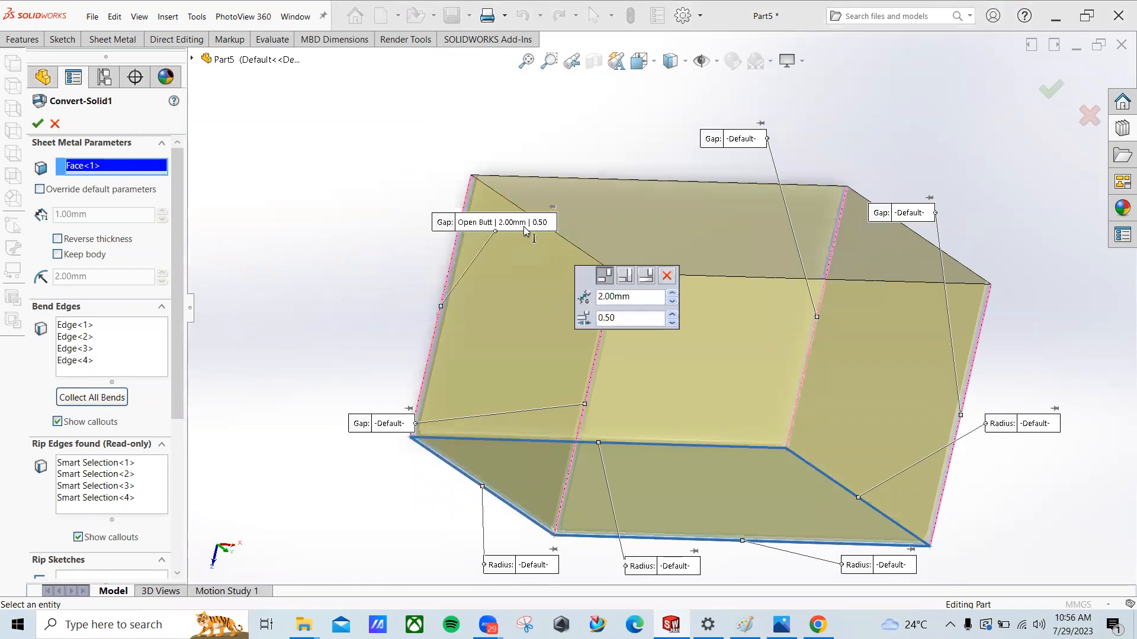
{"action": "left_click_drag", "start_coordinate": [642, 295], "coordinate": [575, 318]}
{"action": "left_click", "coordinate": [667, 277]}
Step: Try overriding the default sheet metal parameters of the conversion and cancel the edit
{"action": "middle_click_drag", "start_coordinate": [317, 317], "coordinate": [553, 436]}
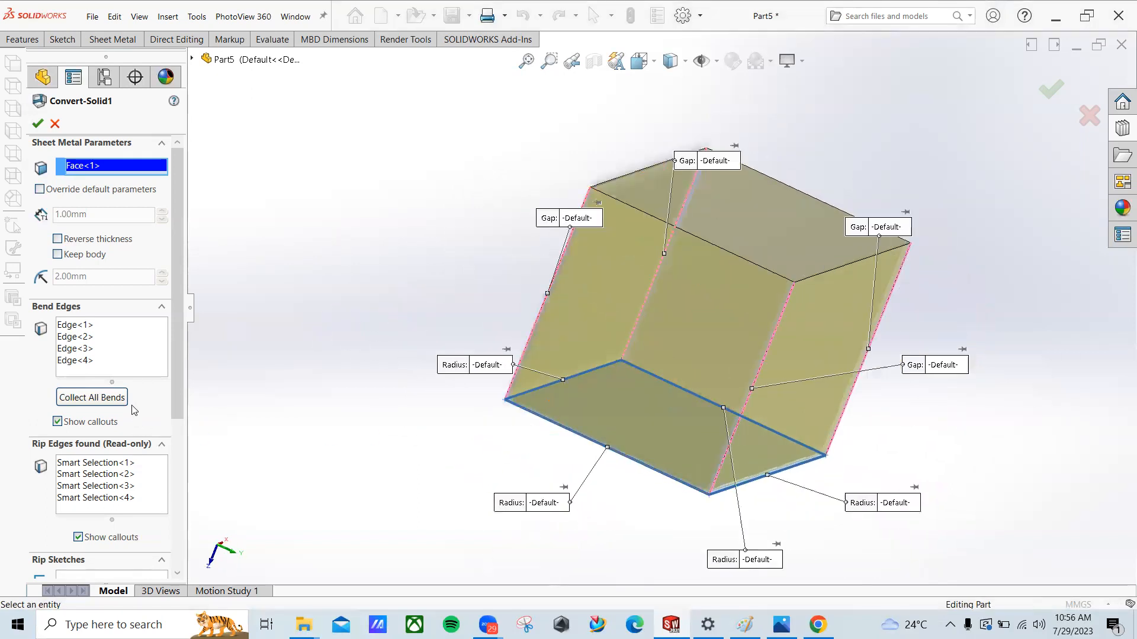
{"action": "left_click", "coordinate": [81, 327]}
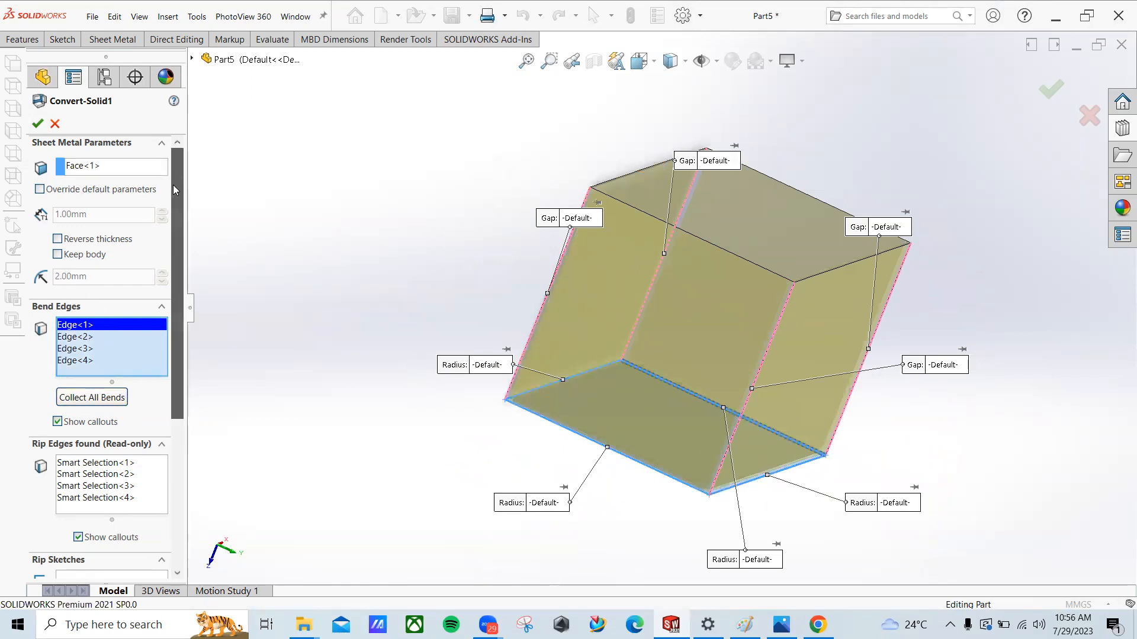
{"action": "left_click", "coordinate": [39, 190]}
{"action": "left_click_drag", "start_coordinate": [99, 275], "coordinate": [16, 279]}
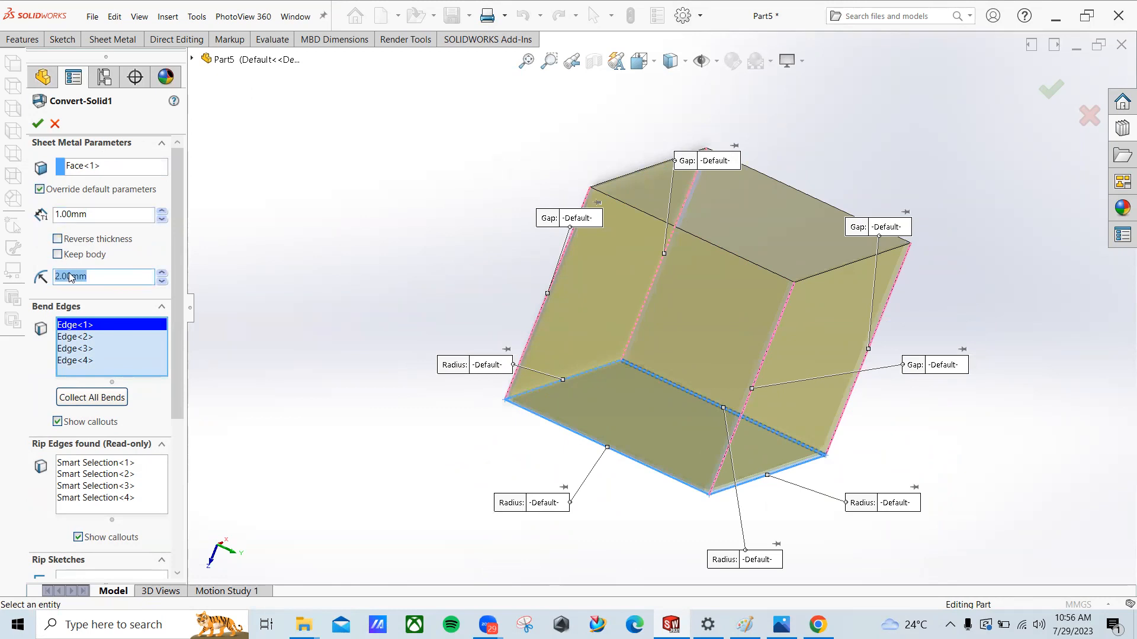
{"action": "left_click", "coordinate": [54, 125]}
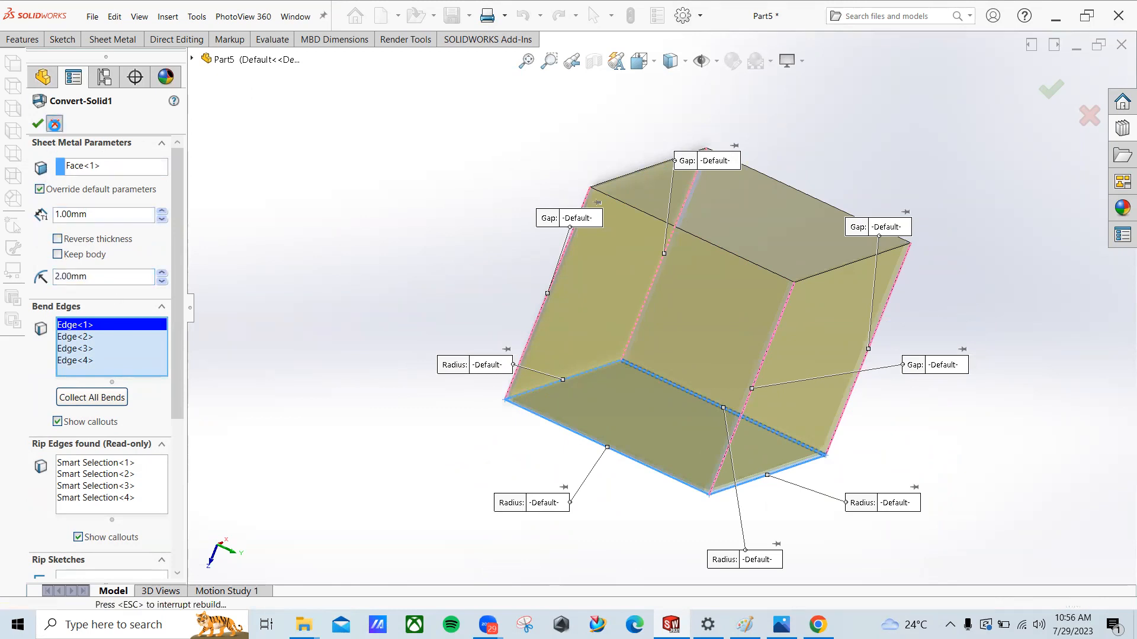
Step: Flatten the sheet metal box to examine its unfolded pattern and return it to the folded state
{"action": "middle_click_drag", "start_coordinate": [358, 219], "coordinate": [308, 269]}
{"action": "left_click", "coordinate": [92, 41]}
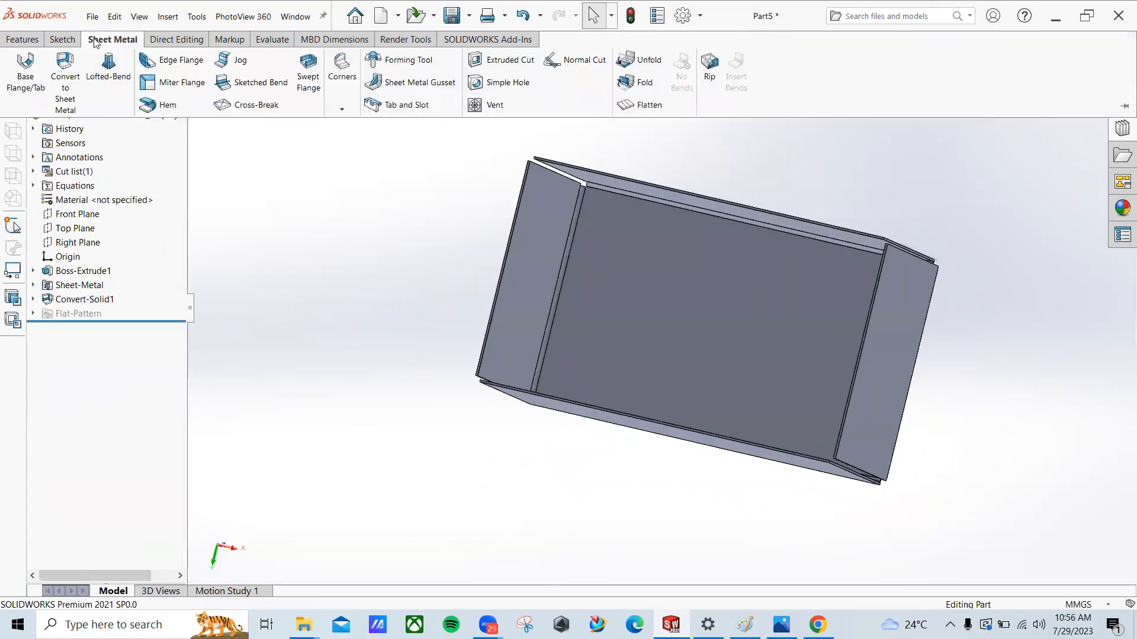
{"action": "left_click", "coordinate": [642, 106]}
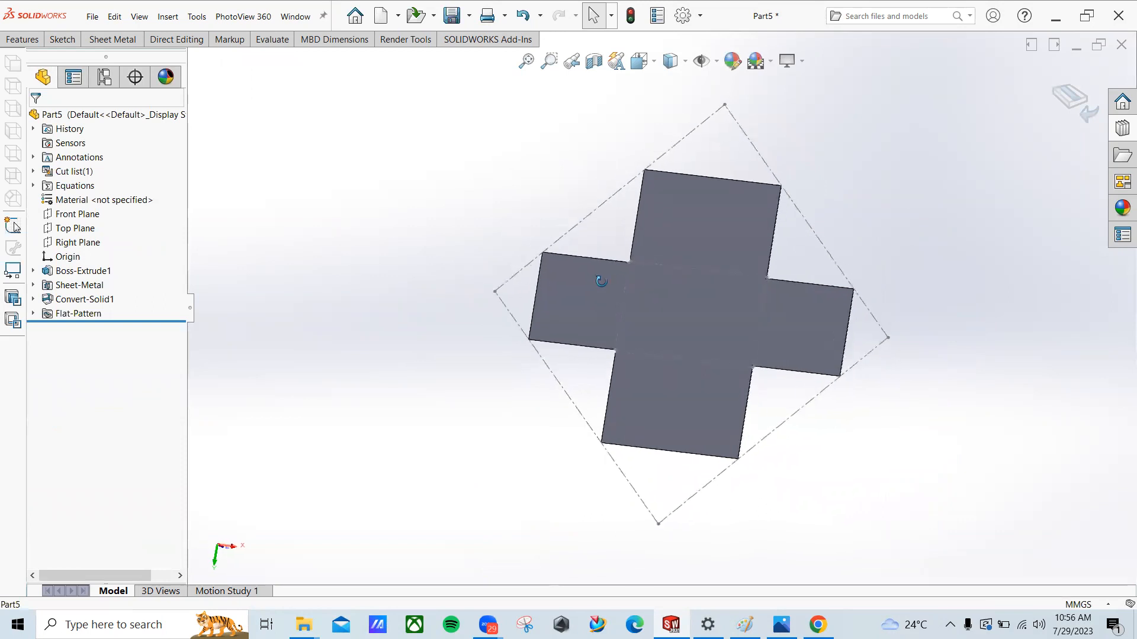
{"action": "scroll", "coordinate": [770, 219], "scroll_direction": "down", "scroll_amount": 3}
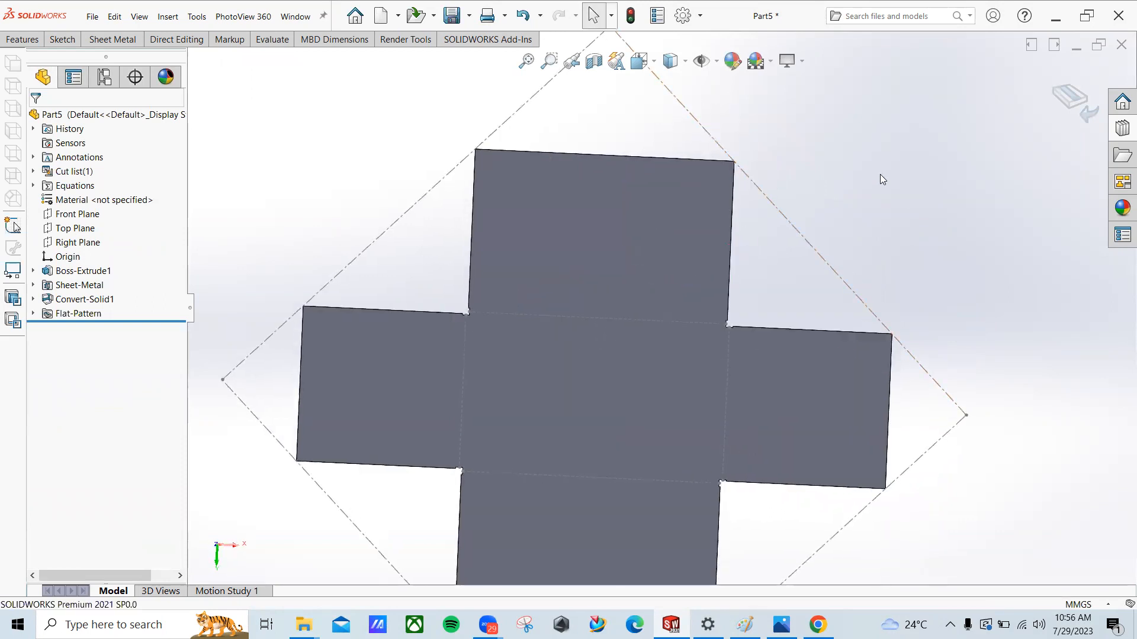
{"action": "key", "text": "z"}
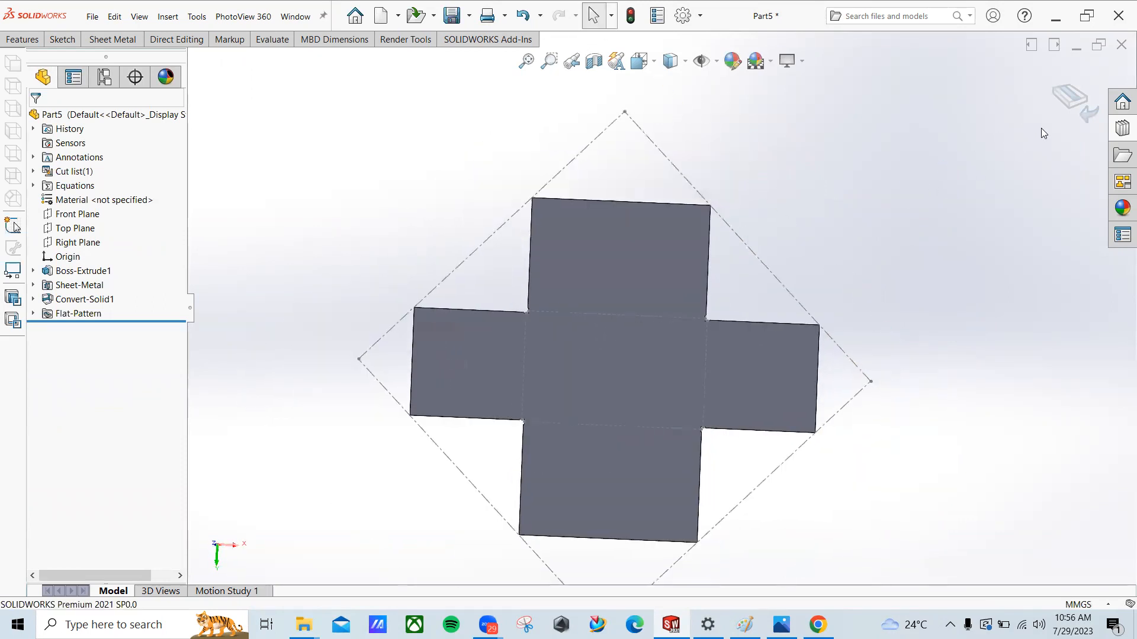
{"action": "left_click", "coordinate": [1047, 104]}
{"action": "mouse_move", "coordinate": [864, 109]}
{"action": "middle_mouse_down"}
{"action": "mouse_move", "coordinate": [708, 193]}
{"action": "mouse_move", "coordinate": [606, 330]}
{"action": "mouse_move", "coordinate": [423, 270]}
{"action": "middle_mouse_up"}
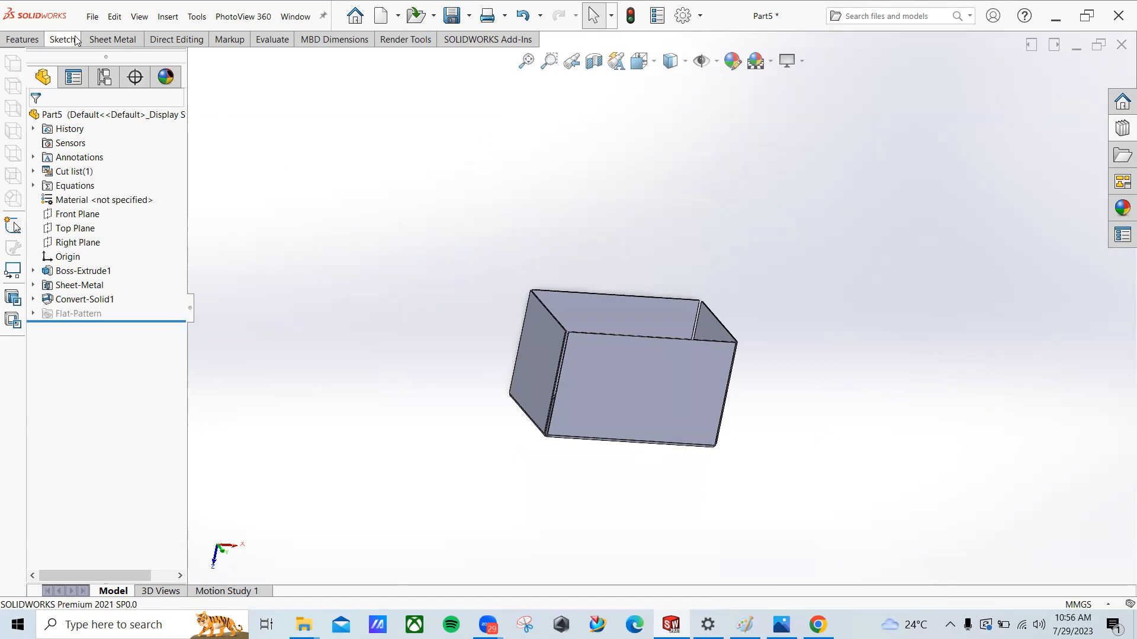
Step: Delete the Convert-Solid1 feature with its dependent bends so that the plain solid block remains
{"action": "left_click", "coordinate": [112, 39]}
{"action": "middle_click_drag", "start_coordinate": [667, 238], "coordinate": [708, 177]}
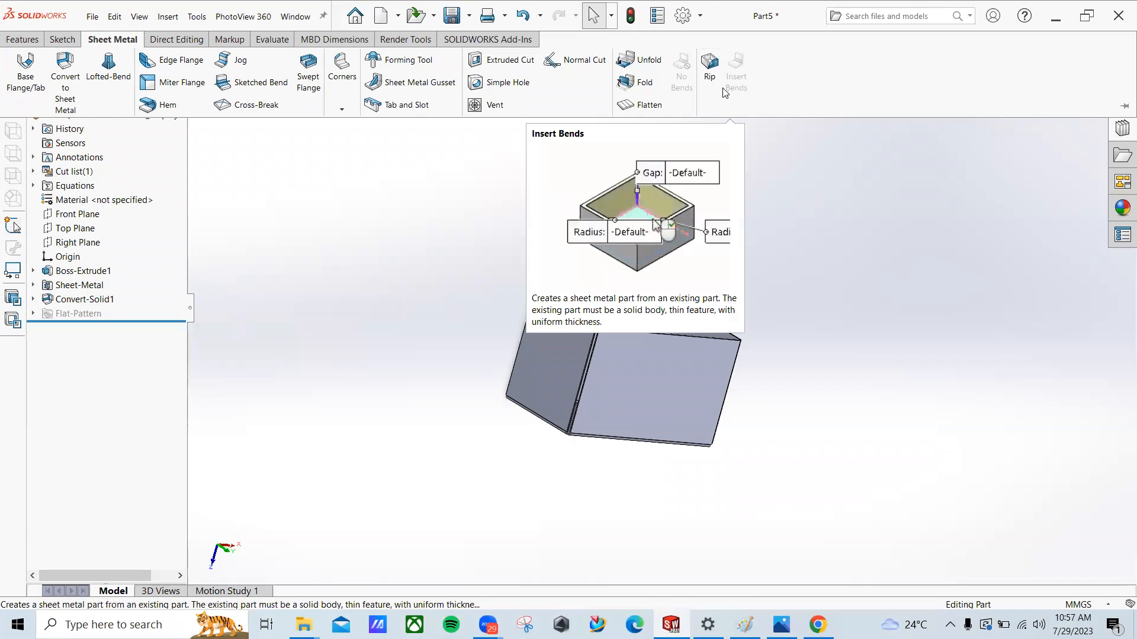
{"action": "middle_click_drag", "start_coordinate": [709, 272], "coordinate": [642, 385]}
{"action": "left_click", "coordinate": [643, 379]}
{"action": "key", "text": "Delete"}
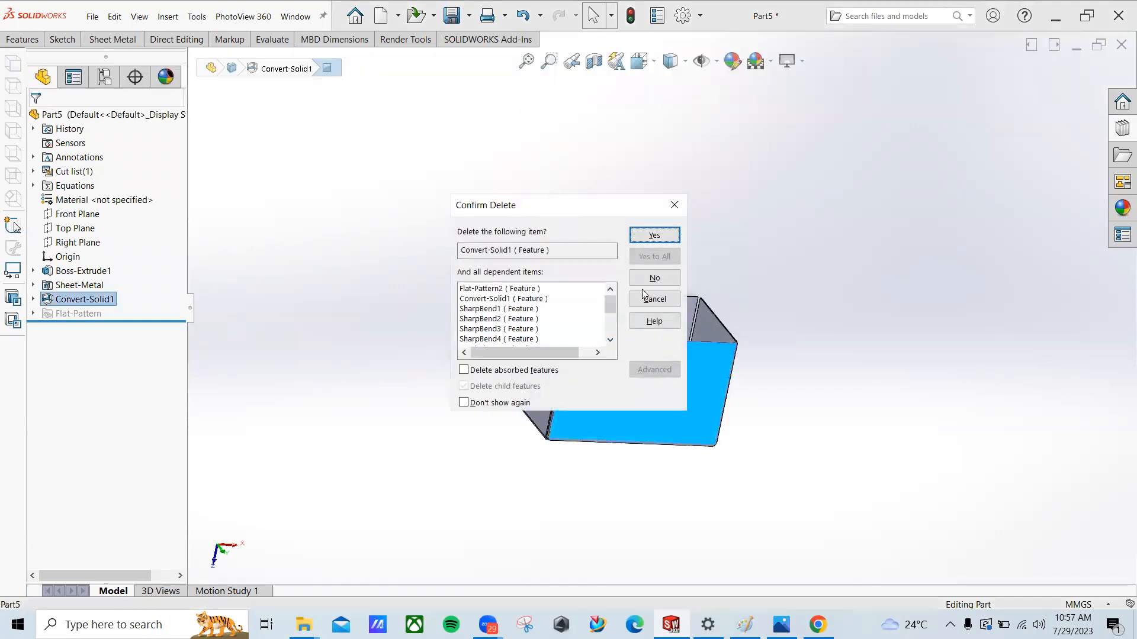
{"action": "left_click", "coordinate": [653, 234]}
Step: Shell the block to a 2 mm wall thickness, removing its upper face to leave an open box
{"action": "middle_click_drag", "start_coordinate": [573, 310], "coordinate": [605, 172]}
{"action": "middle_click_drag", "start_coordinate": [641, 418], "coordinate": [422, 107]}
{"action": "left_click", "coordinate": [22, 39]}
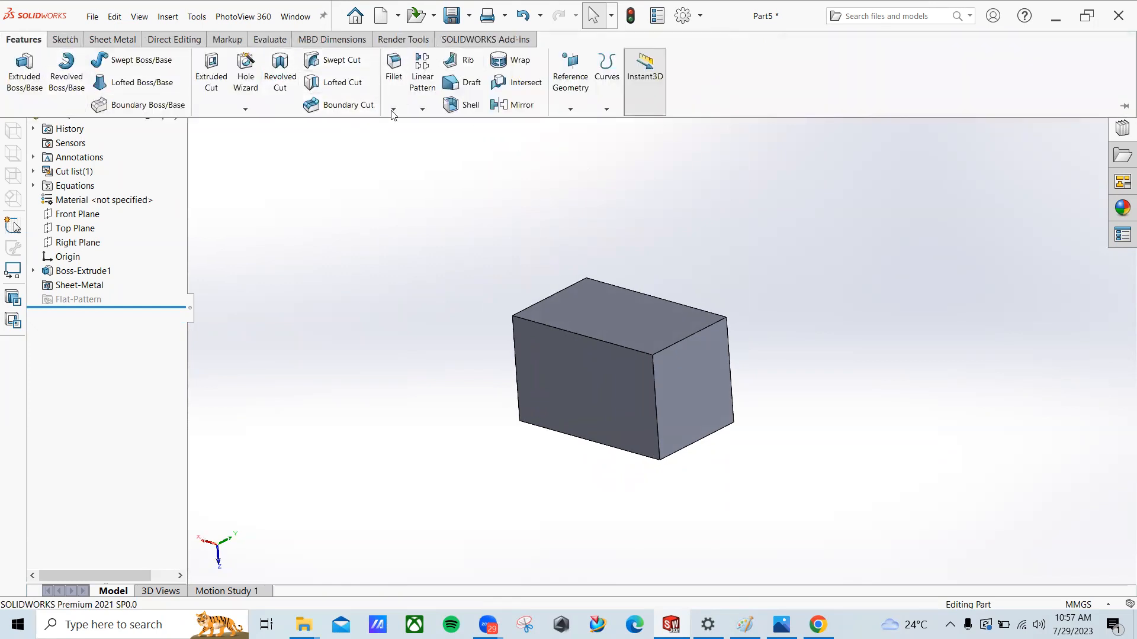
{"action": "left_click", "coordinate": [463, 105]}
{"action": "middle_click_drag", "start_coordinate": [525, 216], "coordinate": [599, 329]}
{"action": "left_click", "coordinate": [599, 330]}
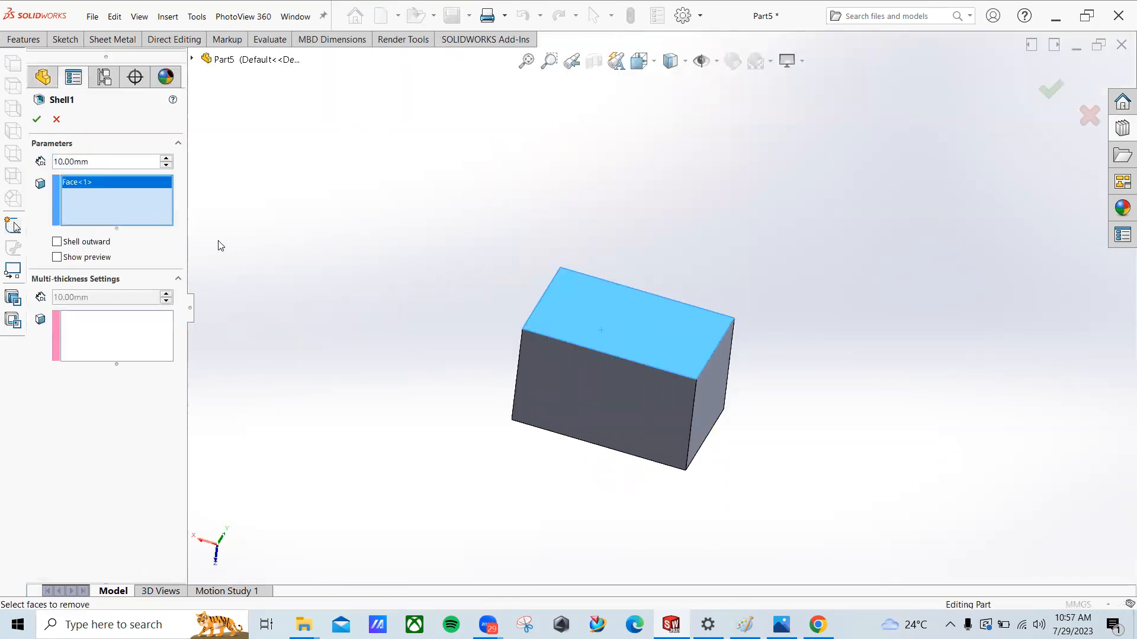
{"action": "left_click_drag", "start_coordinate": [35, 163], "coordinate": [6, 165]}
{"action": "type", "text": "2"}
{"action": "key", "text": "Return"}
{"action": "left_click", "coordinate": [37, 118]}
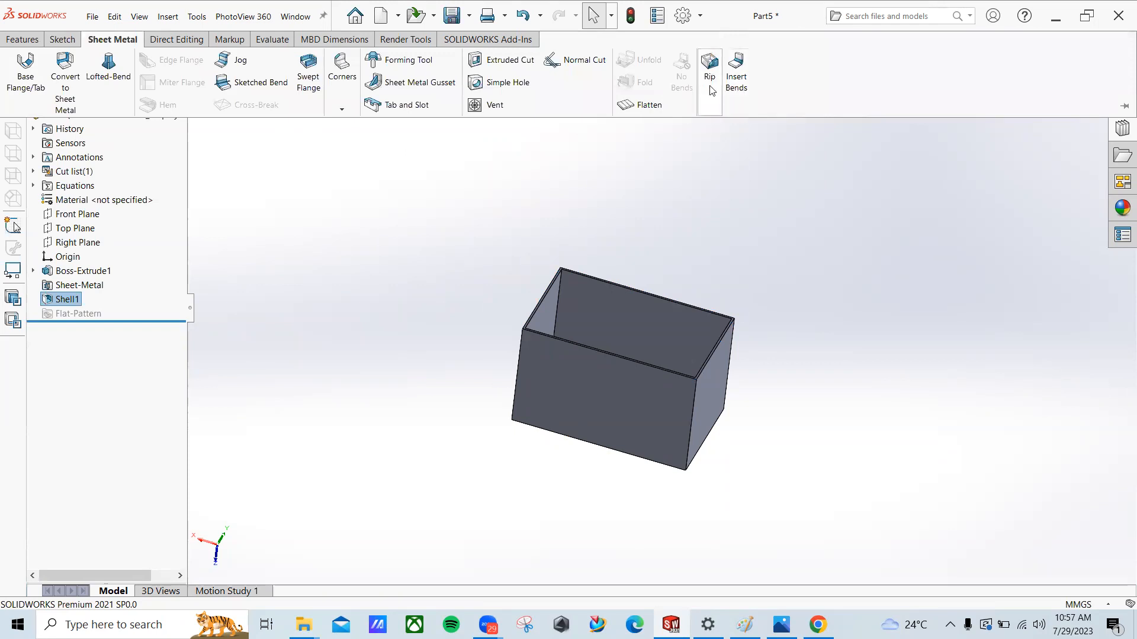
Step: Rip the four vertical corner edges of the shelled box, keeping the default 0.10 mm gap
{"action": "left_click", "coordinate": [710, 66]}
{"action": "scroll", "coordinate": [712, 400], "scroll_direction": "down", "scroll_amount": 3}
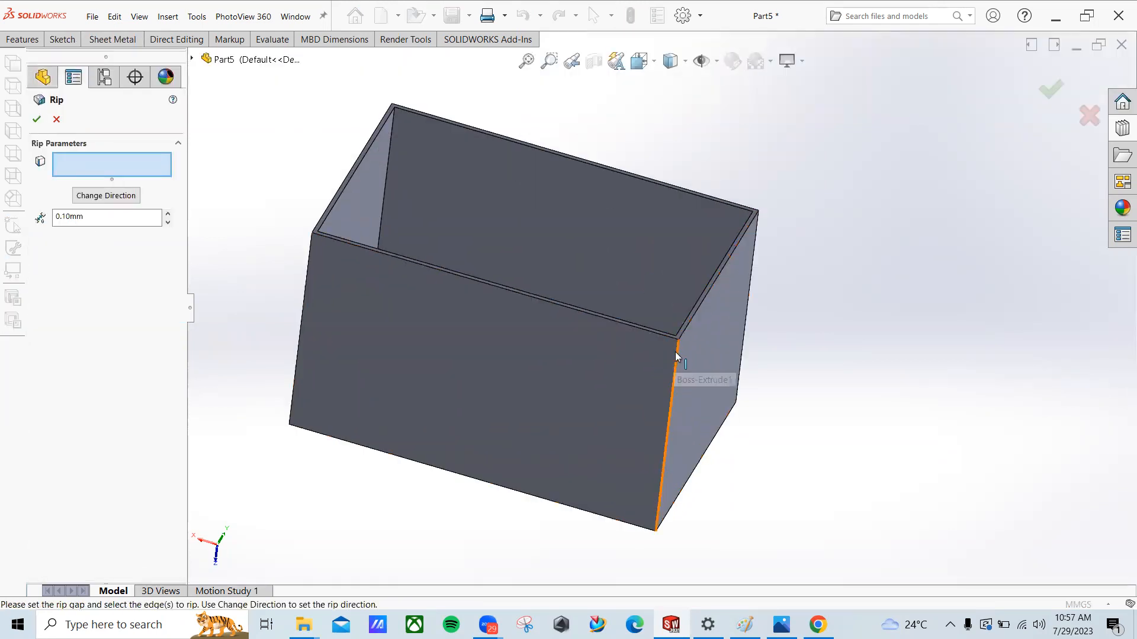
{"action": "left_click", "coordinate": [675, 354]}
{"action": "middle_click_drag", "start_coordinate": [654, 383], "coordinate": [681, 261]}
{"action": "left_click", "coordinate": [661, 251]}
{"action": "middle_click_drag", "start_coordinate": [537, 293], "coordinate": [256, 231]}
{"action": "left_click", "coordinate": [293, 244]}
{"action": "left_click", "coordinate": [594, 233]}
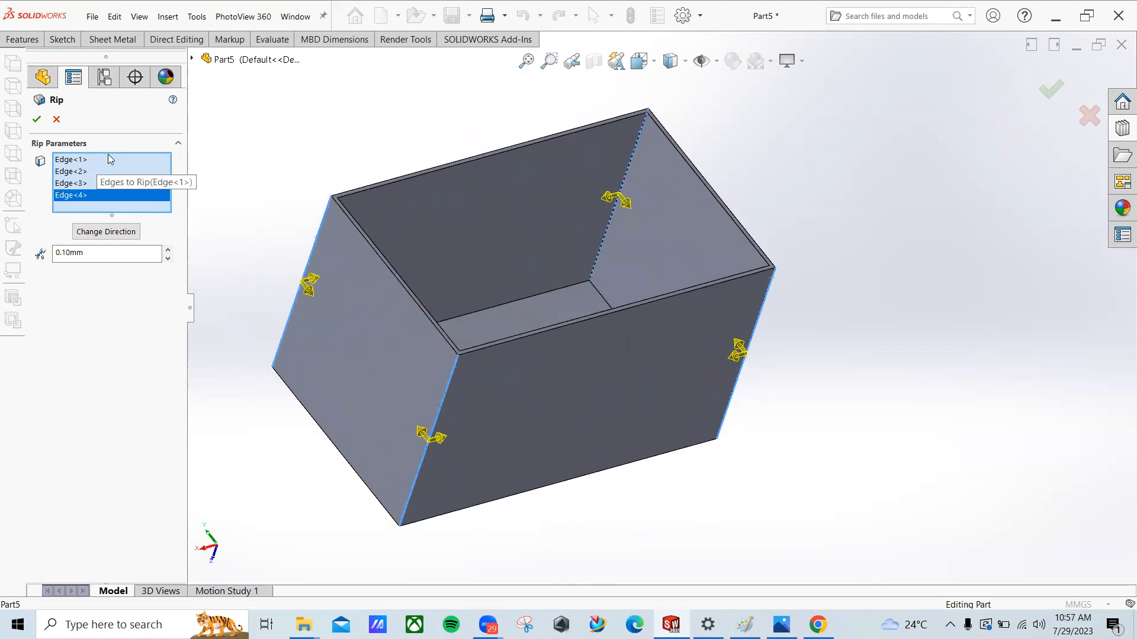
{"action": "double_click", "coordinate": [107, 253]}
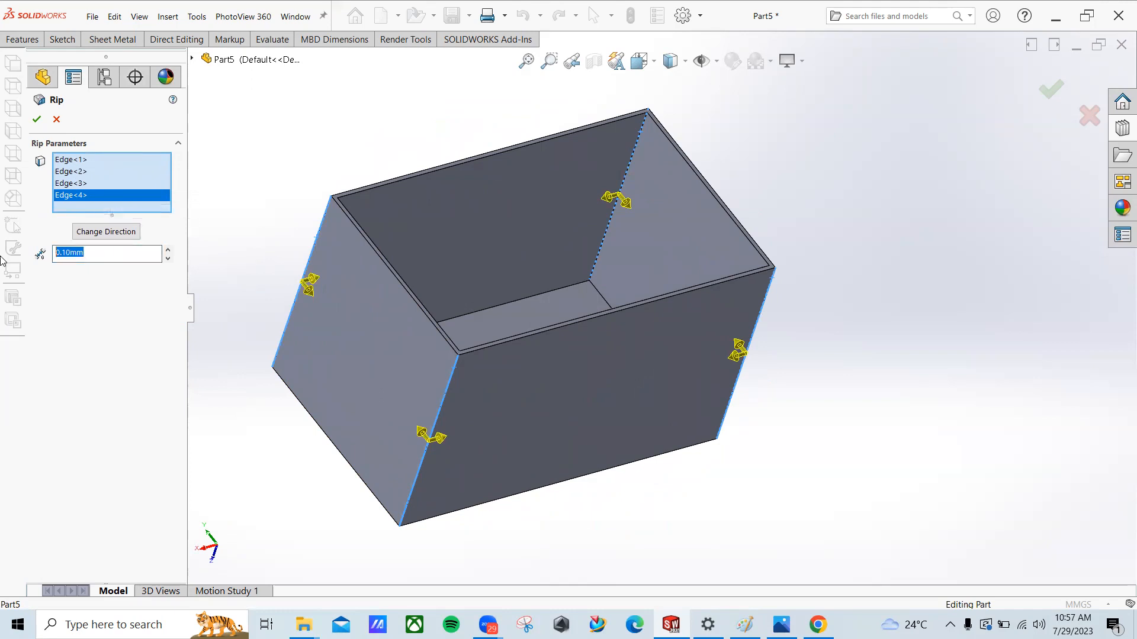
{"action": "left_click", "coordinate": [37, 120]}
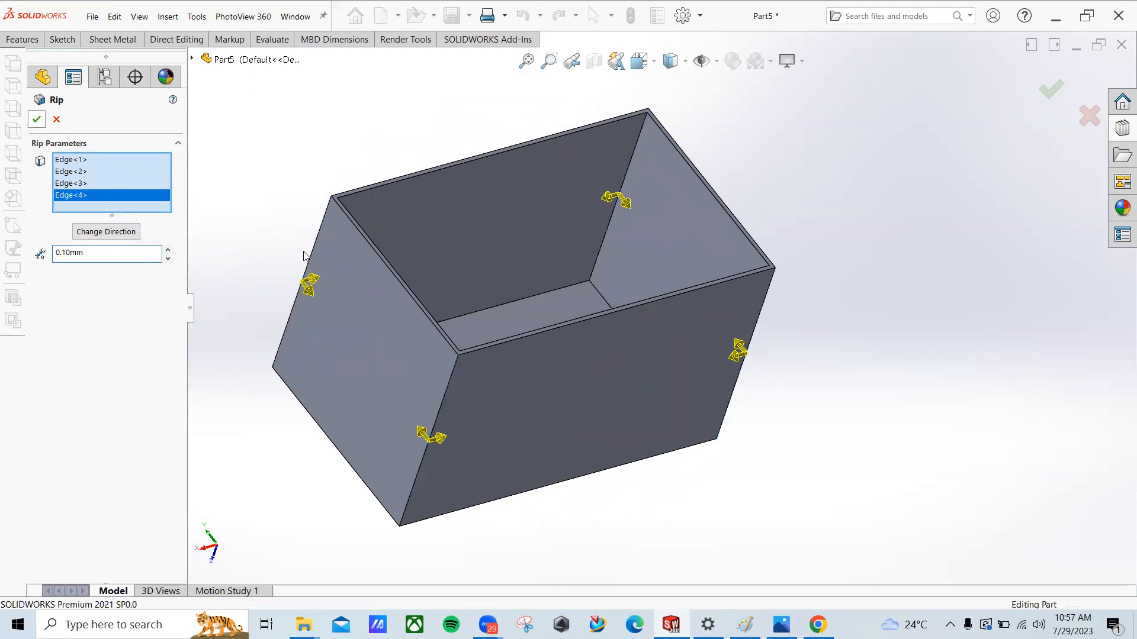
Step: Insert bends into the ripped box with its outer bottom face as the fixed face, keeping the default bend parameters
{"action": "middle_click_drag", "start_coordinate": [531, 344], "coordinate": [474, 388]}
{"action": "middle_click_drag", "start_coordinate": [426, 342], "coordinate": [482, 438]}
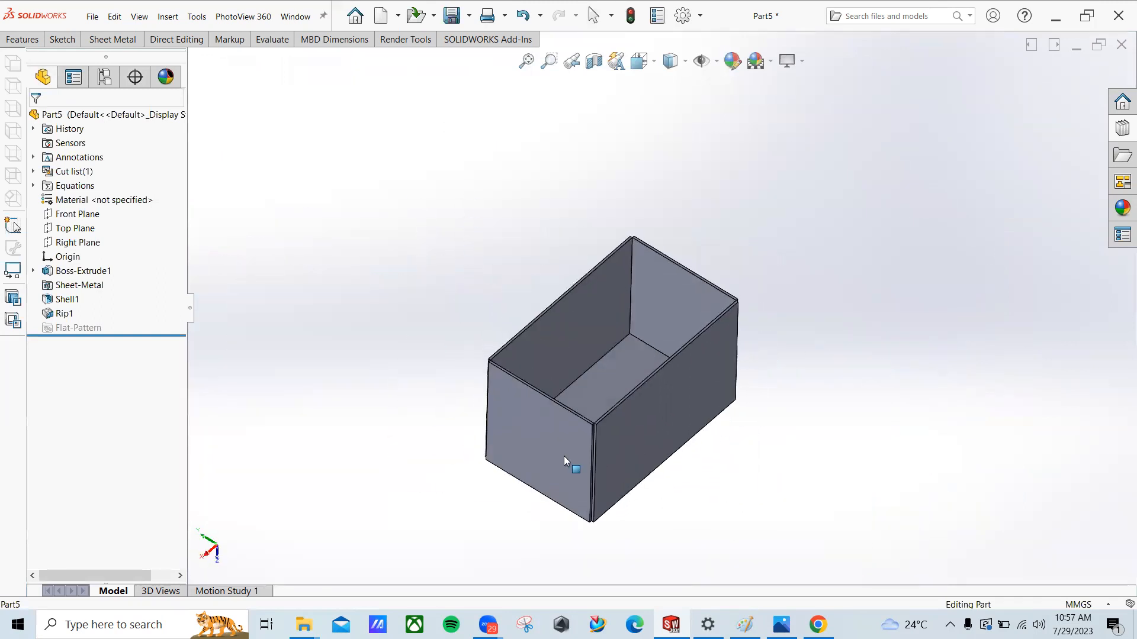
{"action": "scroll", "coordinate": [606, 449], "scroll_direction": "down", "scroll_amount": 10}
{"action": "scroll", "coordinate": [618, 318], "scroll_direction": "down", "scroll_amount": 4}
{"action": "scroll", "coordinate": [611, 306], "scroll_direction": "up", "scroll_amount": 7}
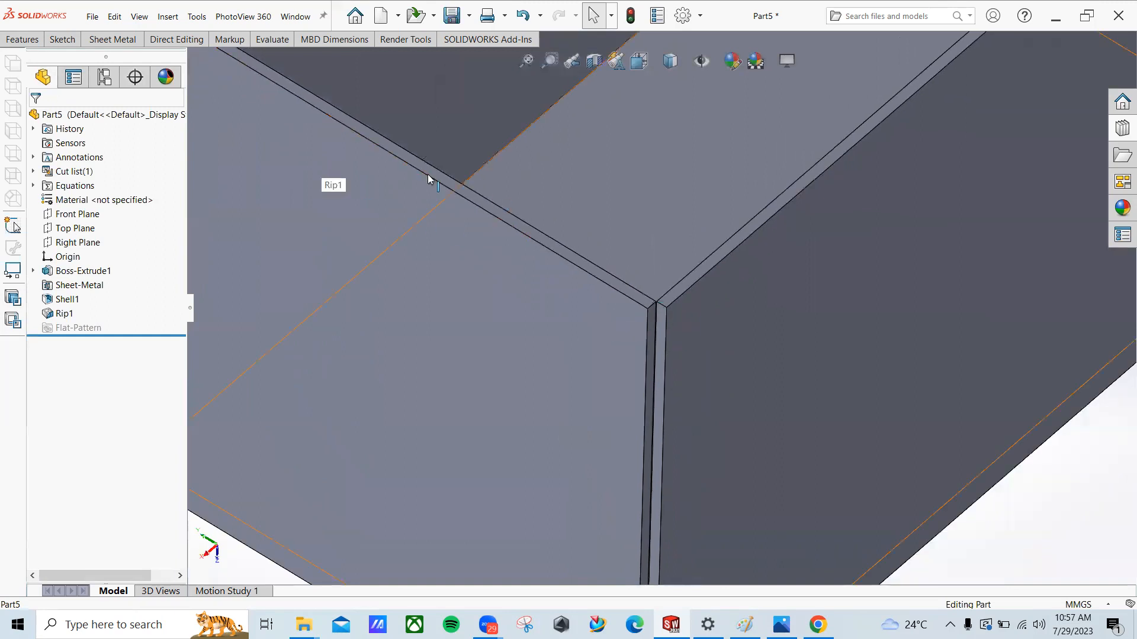
{"action": "left_click", "coordinate": [115, 39]}
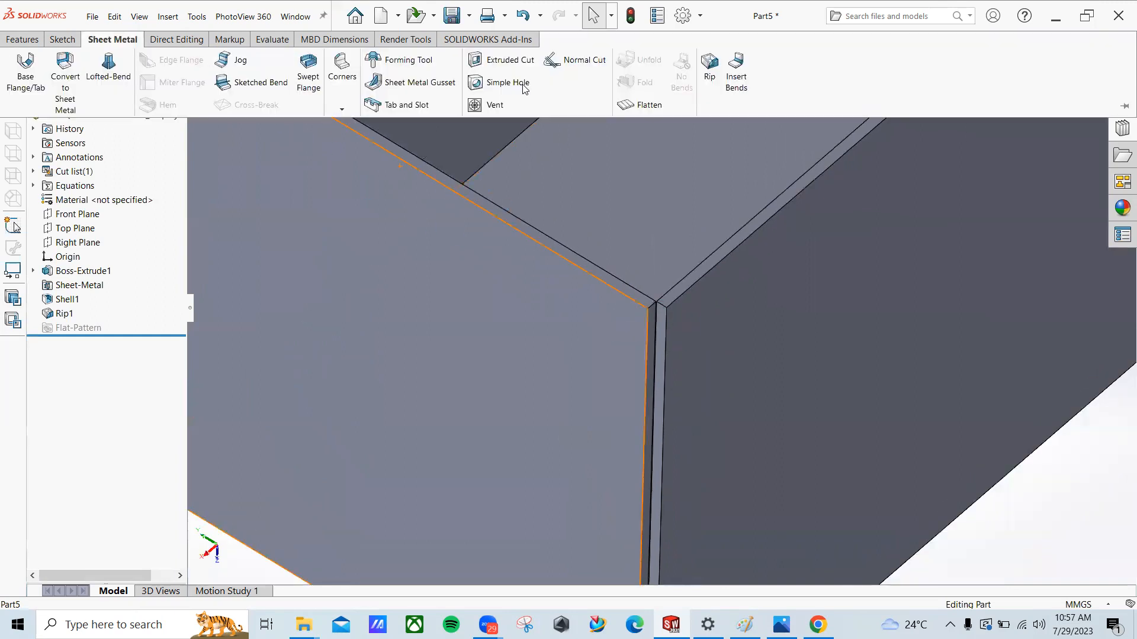
{"action": "left_click", "coordinate": [734, 71]}
{"action": "scroll", "coordinate": [651, 278], "scroll_direction": "up", "scroll_amount": 3}
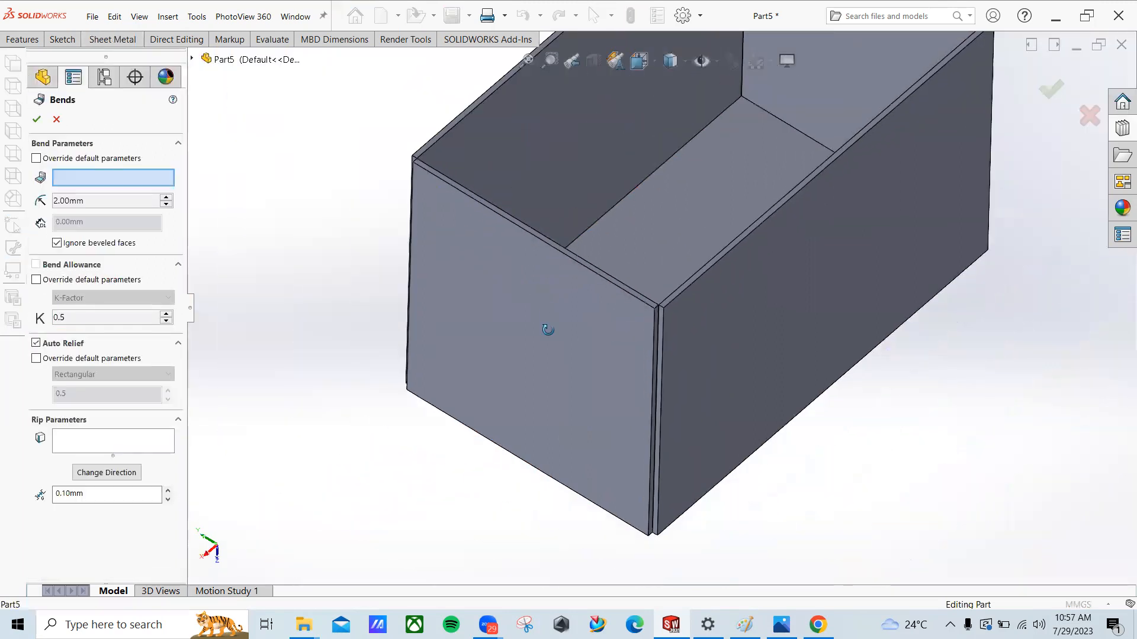
{"action": "middle_click_drag", "start_coordinate": [546, 317], "coordinate": [537, 206]}
{"action": "middle_click_drag", "start_coordinate": [479, 155], "coordinate": [446, 233]}
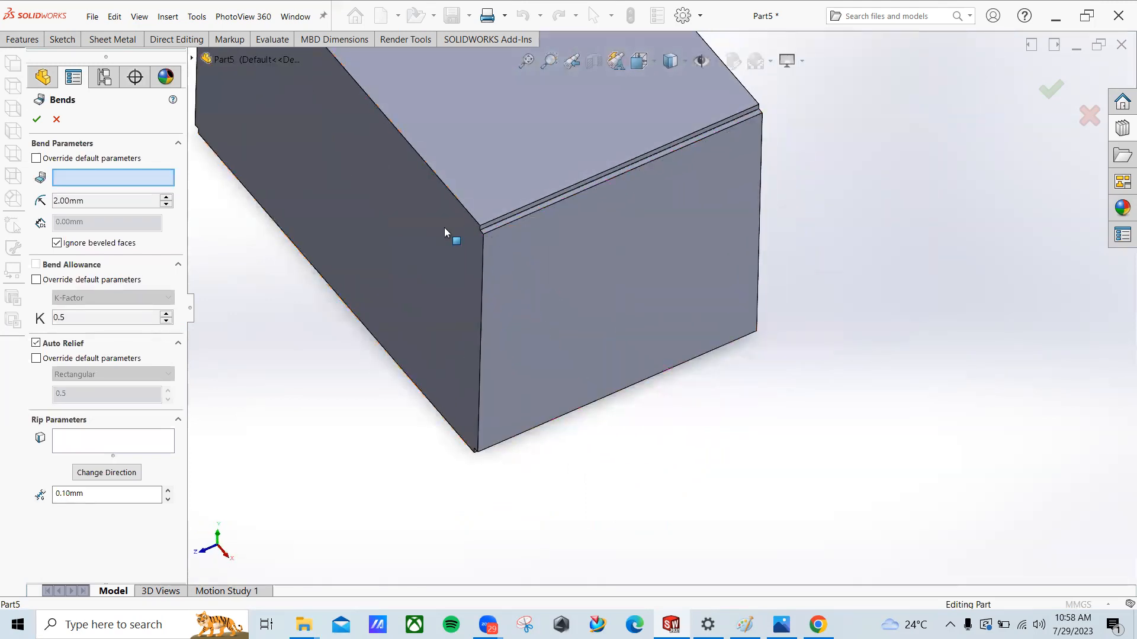
{"action": "left_click", "coordinate": [371, 230]}
{"action": "middle_click_drag", "start_coordinate": [268, 282], "coordinate": [160, 328]}
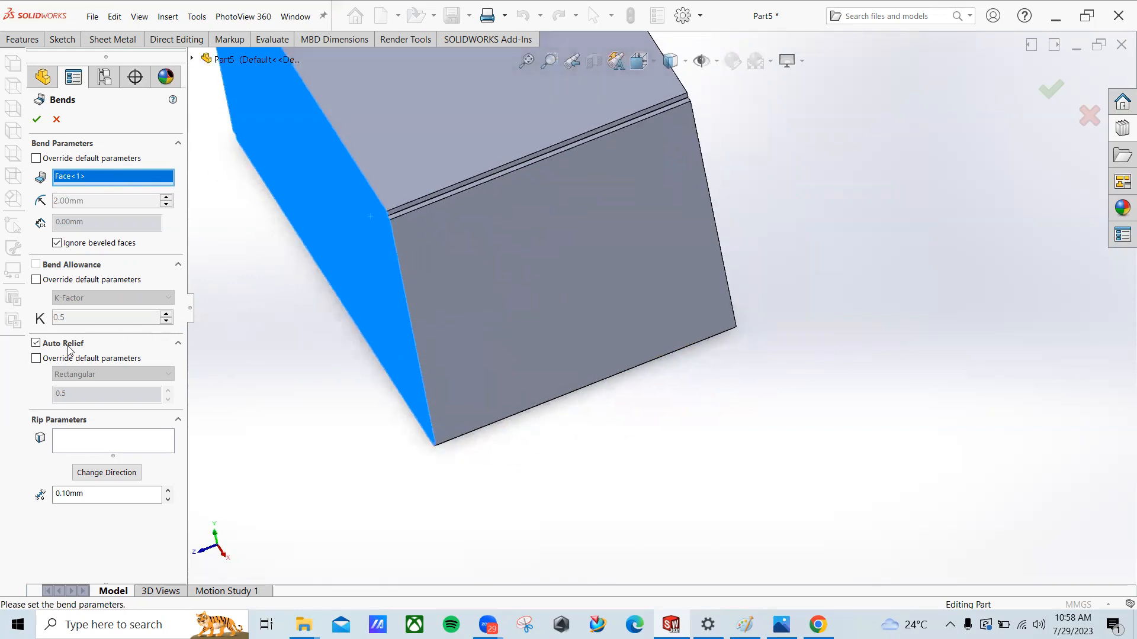
{"action": "left_click", "coordinate": [70, 440]}
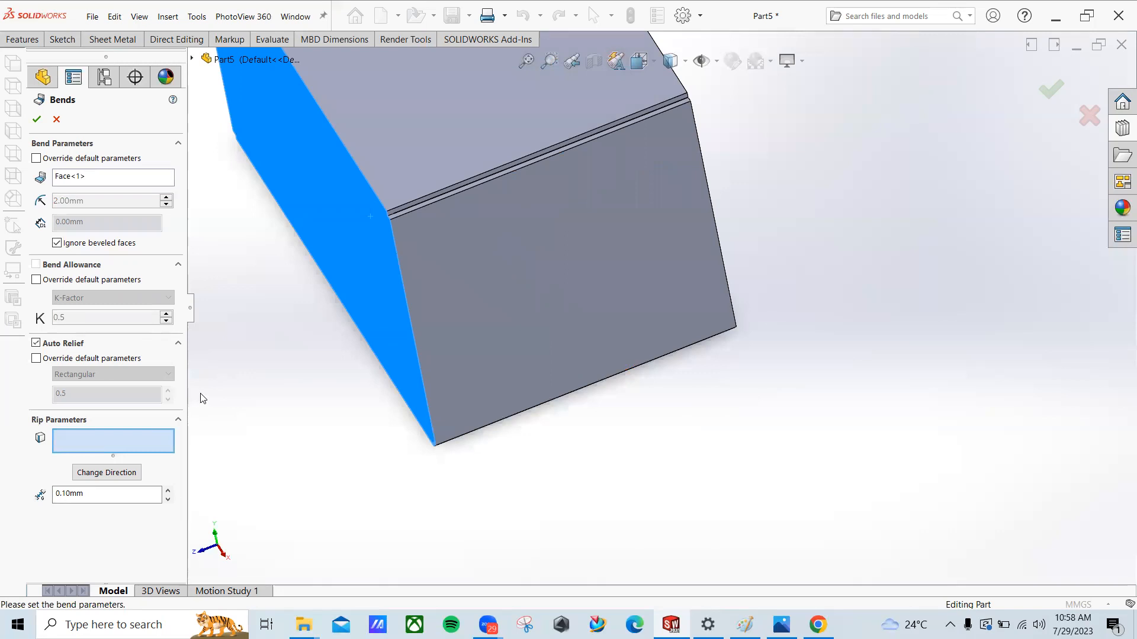
{"action": "middle_click_drag", "start_coordinate": [474, 425], "coordinate": [295, 292]}
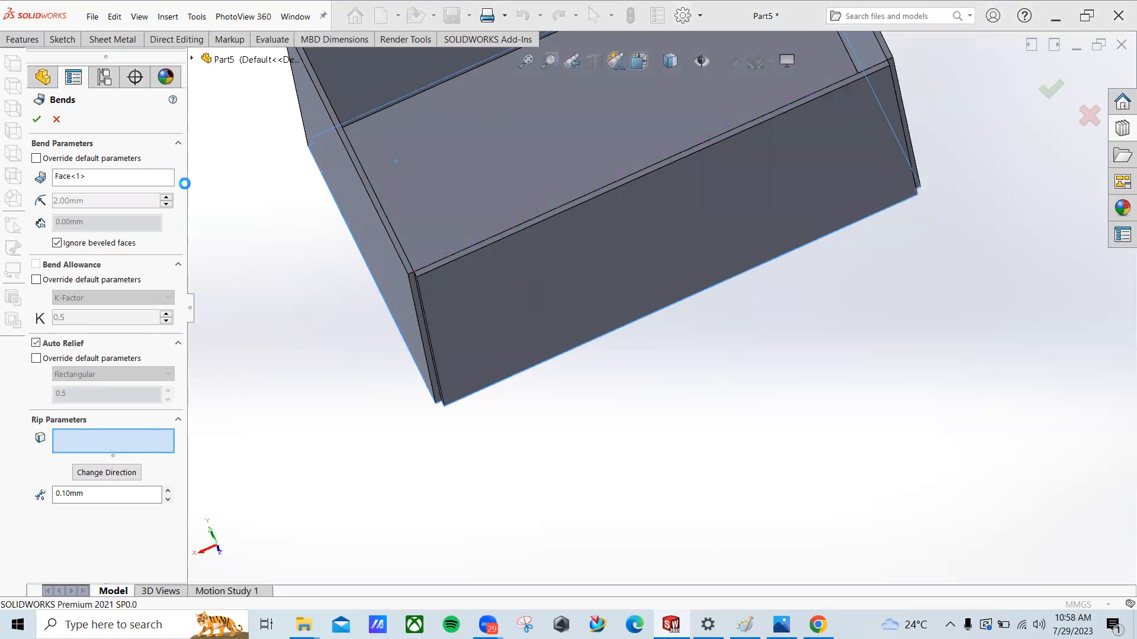
{"action": "left_click", "coordinate": [657, 310]}
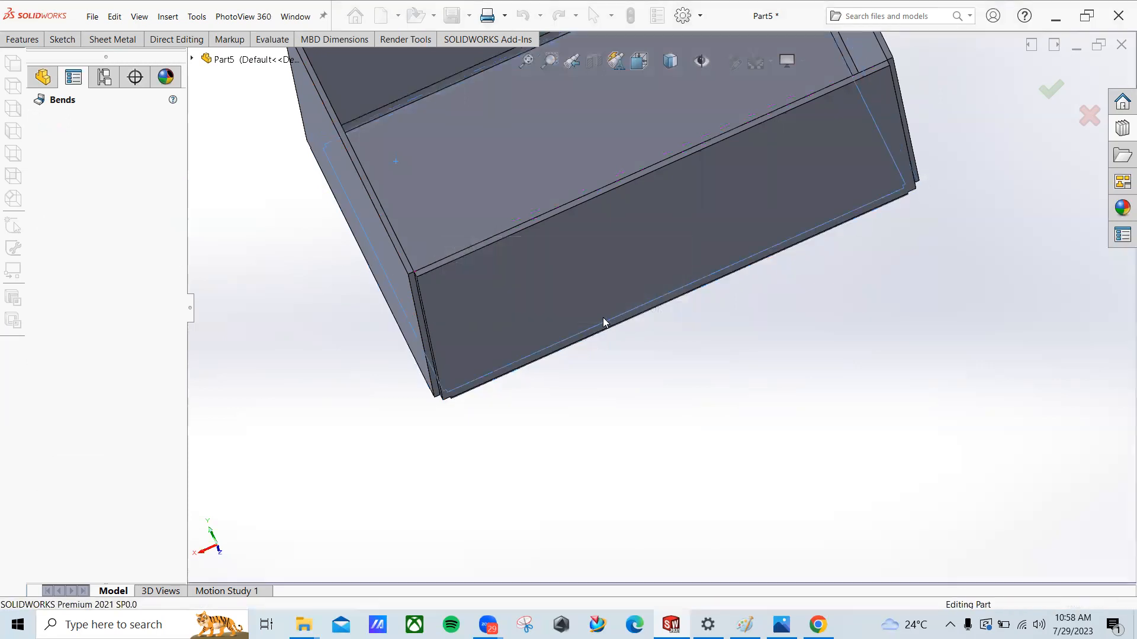
Step: Examine the bends around the box's bottom and flatten it to check its pattern, returning it to the folded state
{"action": "middle_click_drag", "start_coordinate": [535, 386], "coordinate": [546, 442]}
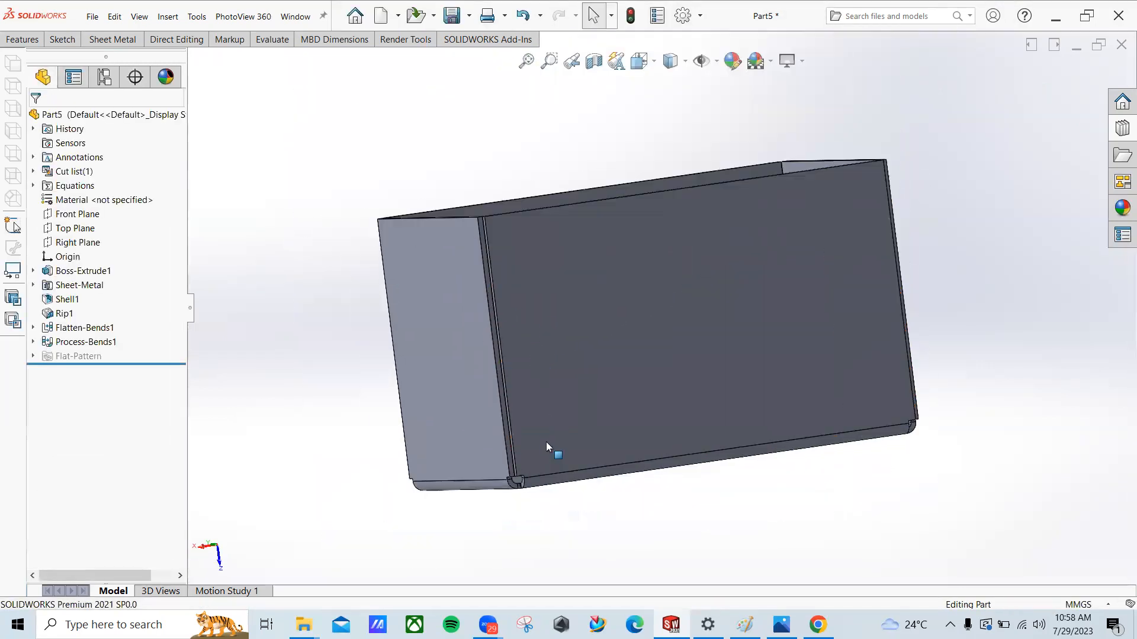
{"action": "scroll", "coordinate": [495, 394], "scroll_direction": "up", "scroll_amount": 3}
{"action": "middle_click_drag", "start_coordinate": [495, 393], "coordinate": [723, 345]}
{"action": "scroll", "coordinate": [456, 311], "scroll_direction": "up", "scroll_amount": 3}
{"action": "scroll", "coordinate": [586, 300], "scroll_direction": "down", "scroll_amount": 8}
{"action": "scroll", "coordinate": [539, 241], "scroll_direction": "down", "scroll_amount": 6}
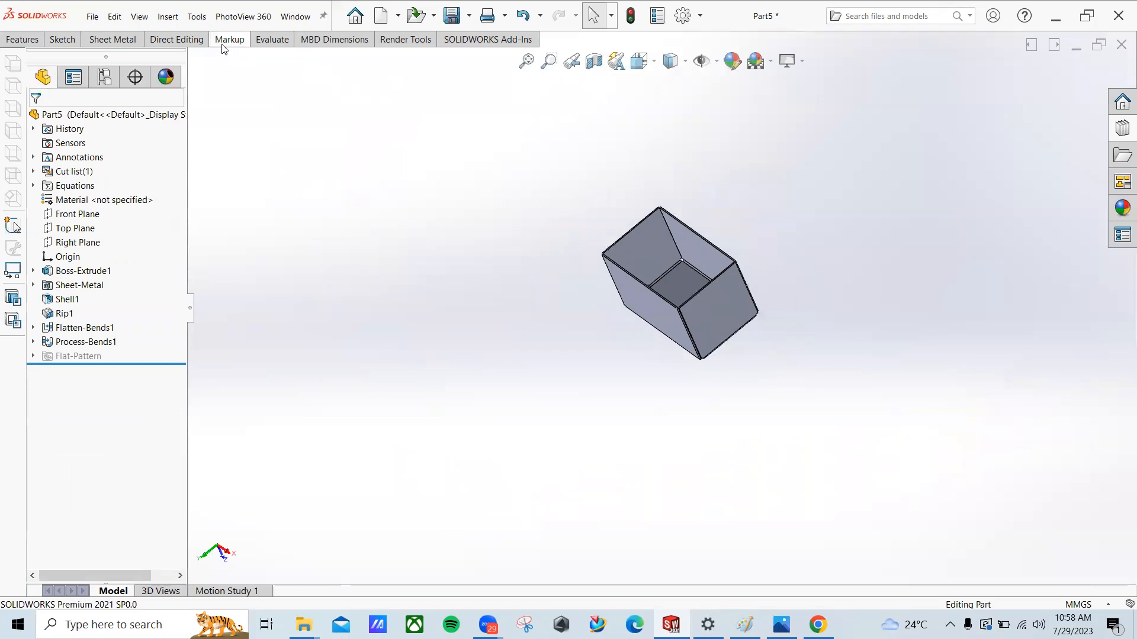
{"action": "left_click", "coordinate": [113, 39]}
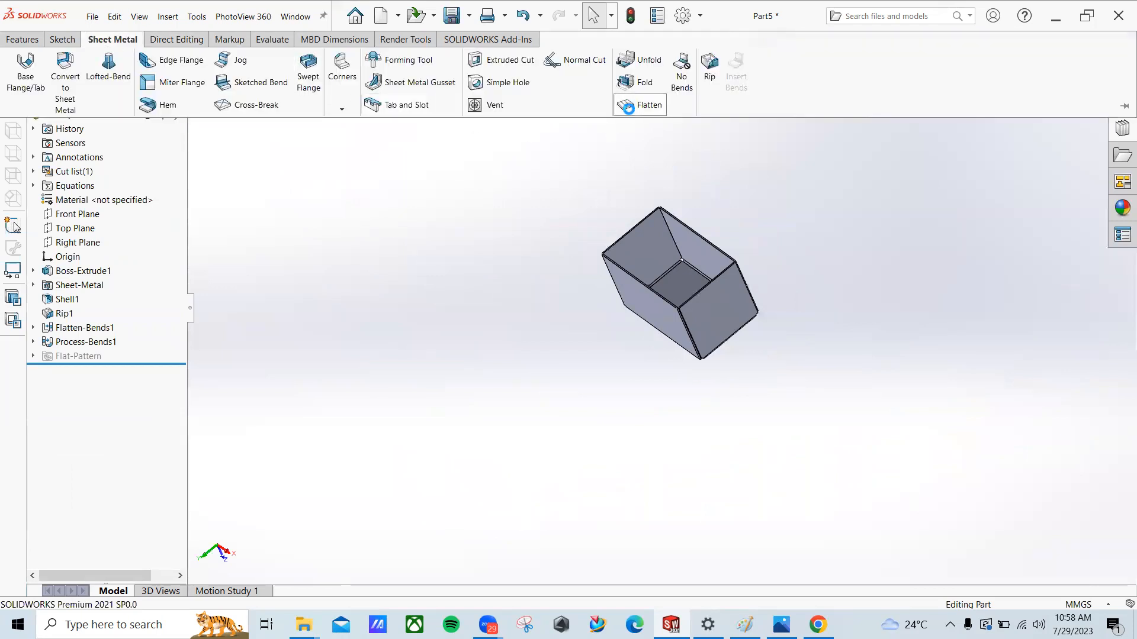
{"action": "left_click", "coordinate": [627, 105]}
{"action": "left_click", "coordinate": [1076, 115]}
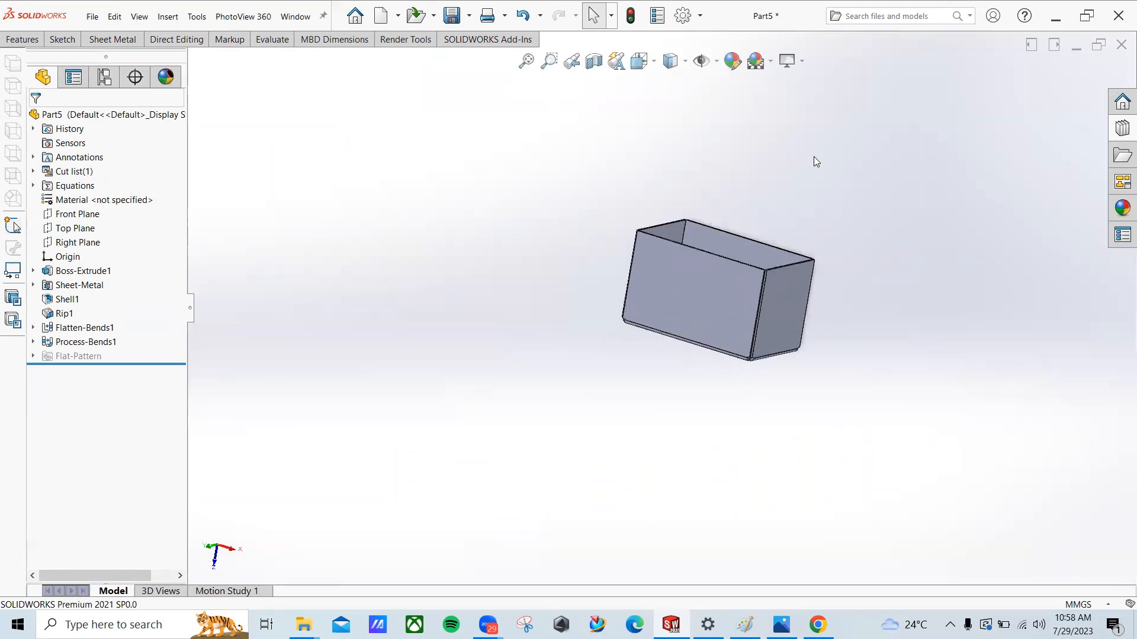
Step: Delete the Boss-Extrude1 feature together with its dependent shell, rip and bend features
{"action": "scroll", "coordinate": [746, 217], "scroll_direction": "up", "scroll_amount": 4}
{"action": "middle_click_drag", "start_coordinate": [737, 298], "coordinate": [748, 327]}
{"action": "left_click", "coordinate": [696, 309]}
{"action": "key", "text": "Delete"}
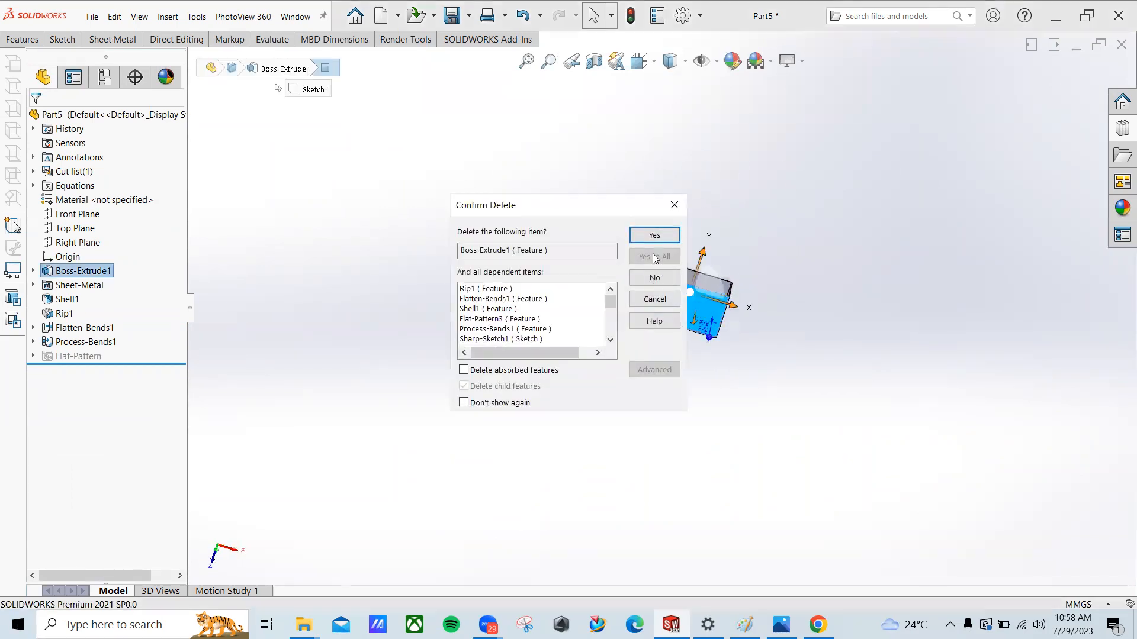
{"action": "left_click", "coordinate": [652, 234]}
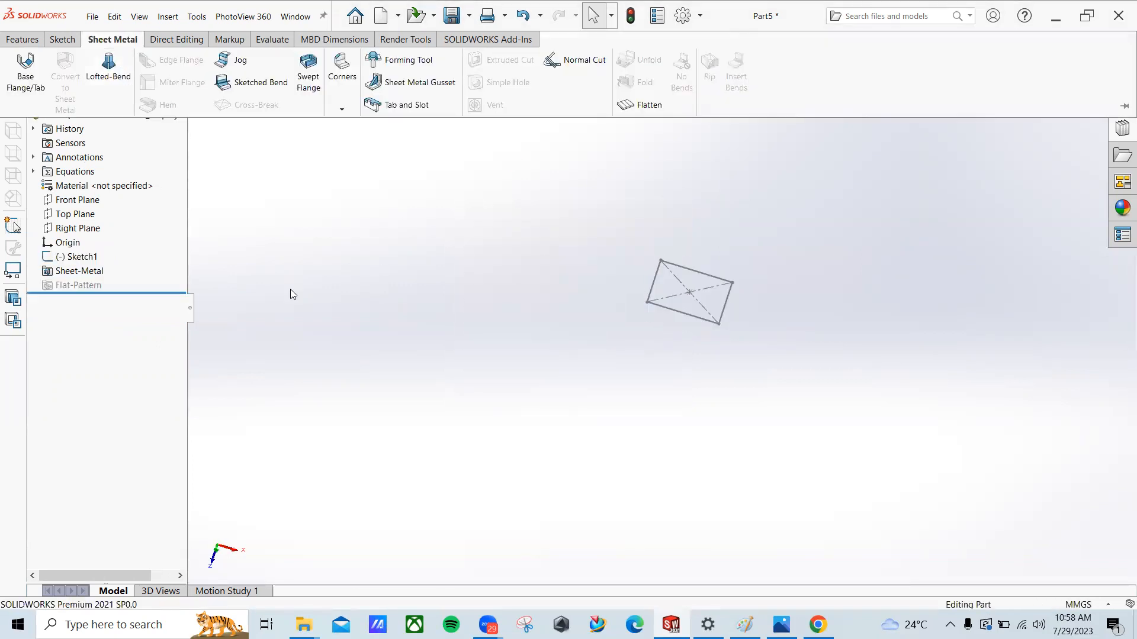
Step: Delete the leftover rectangle sketch Sketch1 to clear the modelling area
{"action": "mouse_move", "coordinate": [438, 230]}
{"action": "middle_mouse_down"}
{"action": "mouse_move", "coordinate": [452, 251]}
{"action": "mouse_move", "coordinate": [541, 254]}
{"action": "mouse_move", "coordinate": [452, 256]}
{"action": "mouse_move", "coordinate": [600, 261]}
{"action": "middle_mouse_up"}
{"action": "middle_click_drag", "start_coordinate": [722, 247], "coordinate": [693, 228]}
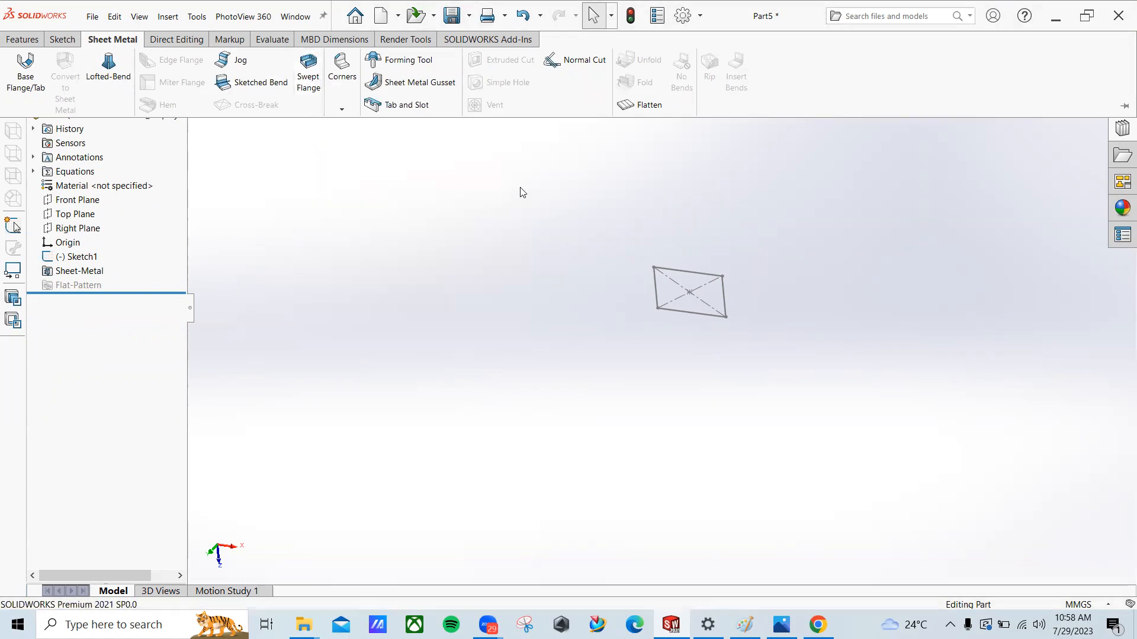
{"action": "middle_click_drag", "start_coordinate": [604, 225], "coordinate": [599, 209]}
{"action": "mouse_move", "coordinate": [590, 192]}
{"action": "left_mouse_down"}
{"action": "mouse_move", "coordinate": [712, 357]}
{"action": "mouse_move", "coordinate": [766, 372]}
{"action": "left_mouse_up"}
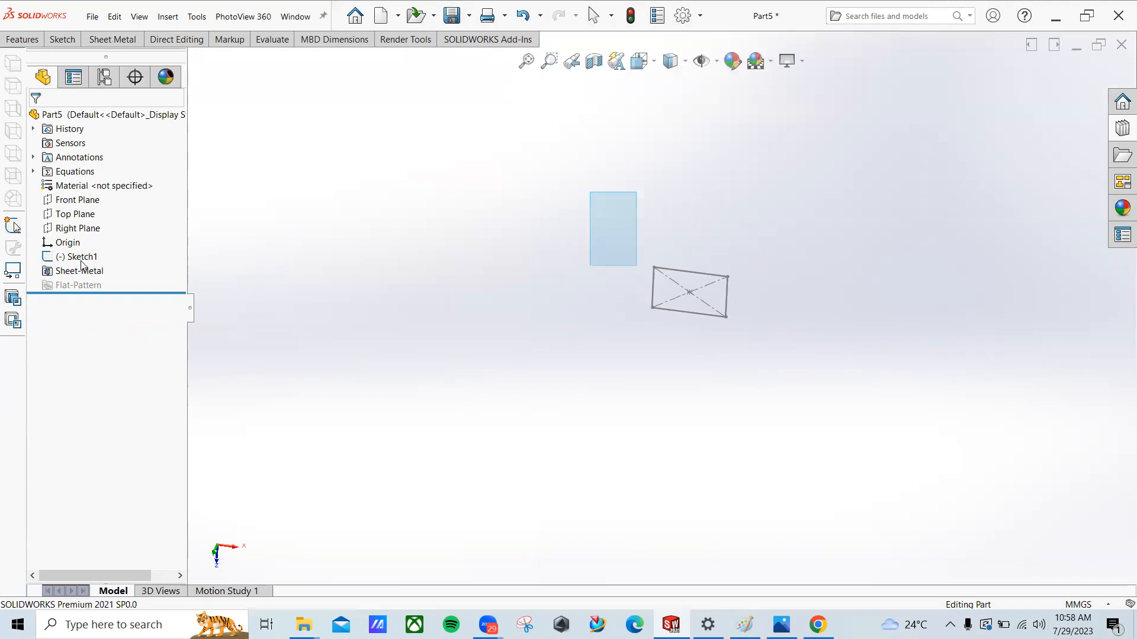
{"action": "left_click", "coordinate": [714, 279]}
{"action": "key", "text": "Delete"}
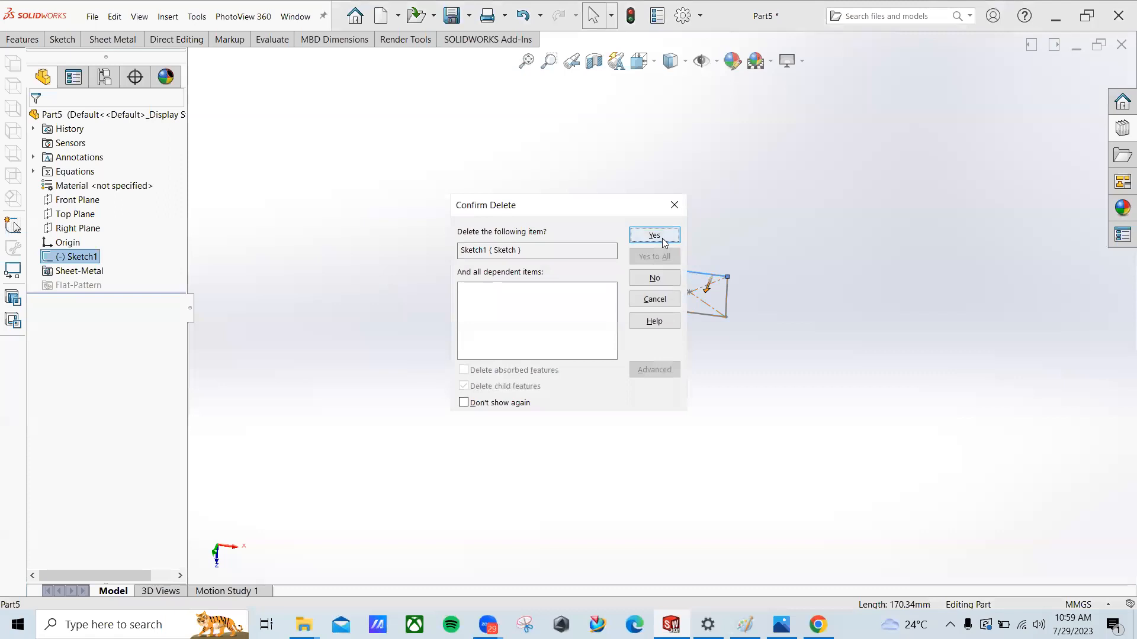
{"action": "left_click", "coordinate": [653, 237]}
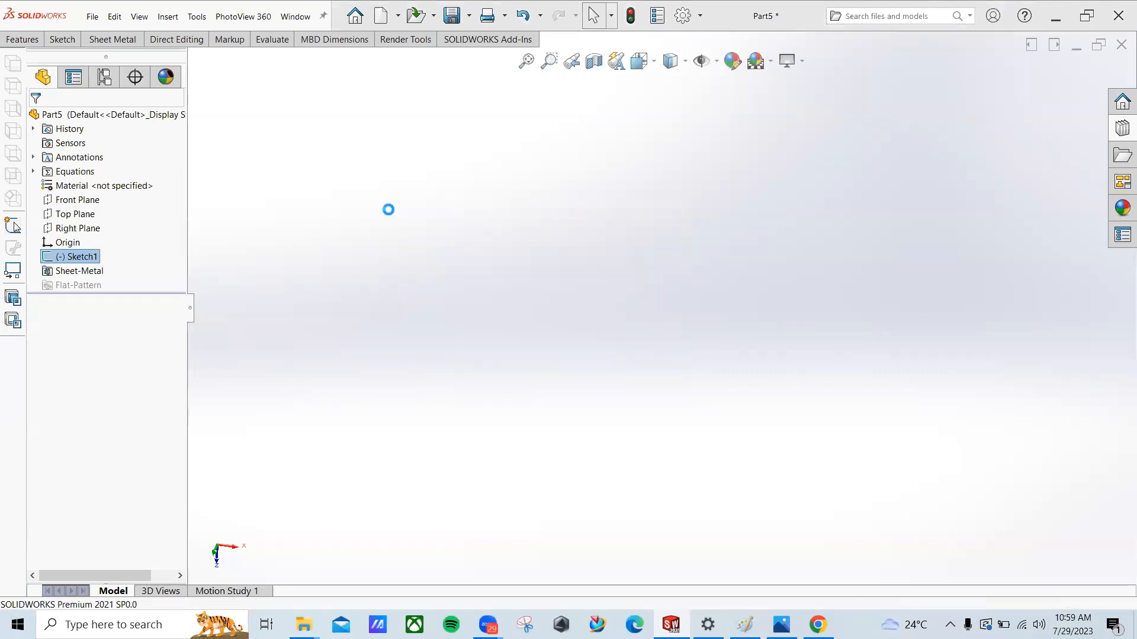
Step: Add the Surfaces command set to the CommandManager and show its tools
{"action": "left_click", "coordinate": [109, 41]}
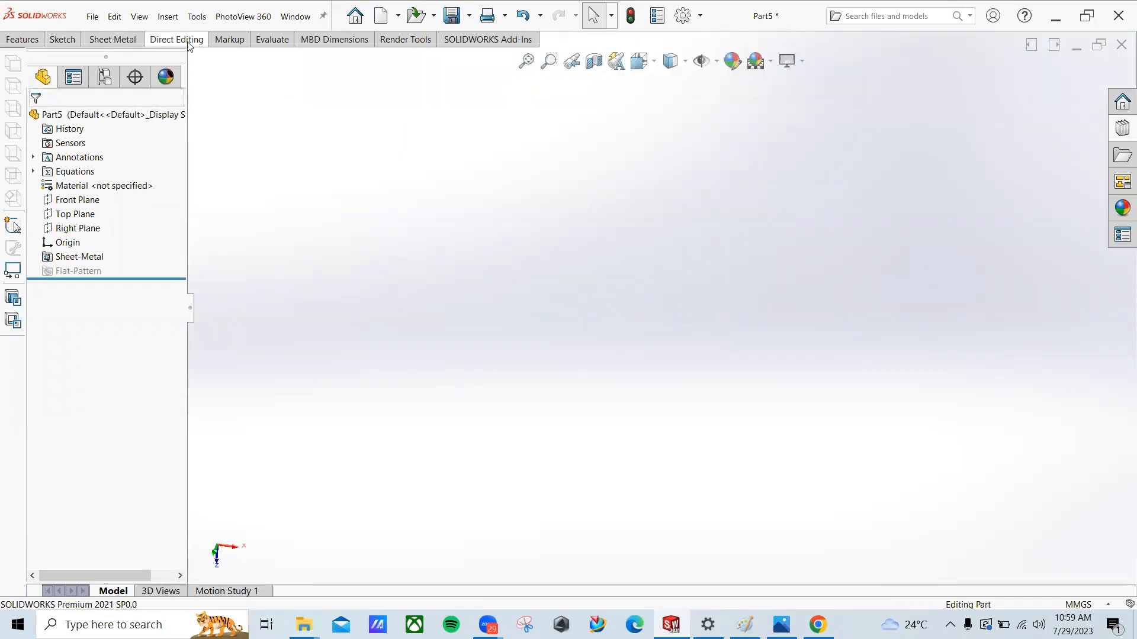
{"action": "right_click", "coordinate": [114, 38]}
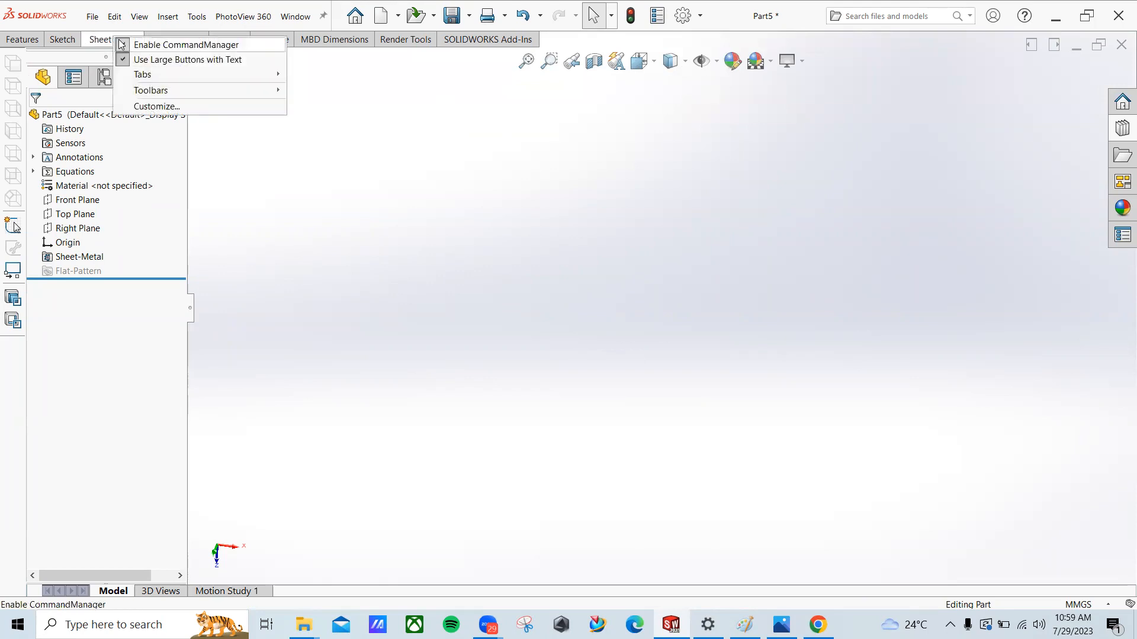
{"action": "mouse_move", "coordinate": [253, 78]}
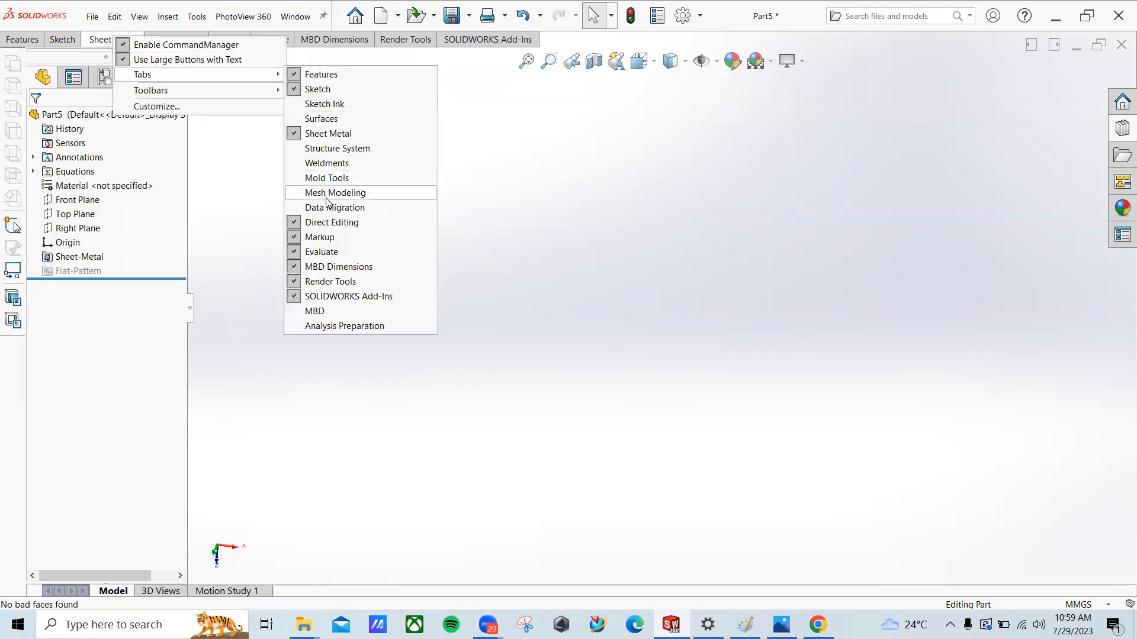
{"action": "left_click", "coordinate": [321, 118]}
{"action": "left_click", "coordinate": [103, 39]}
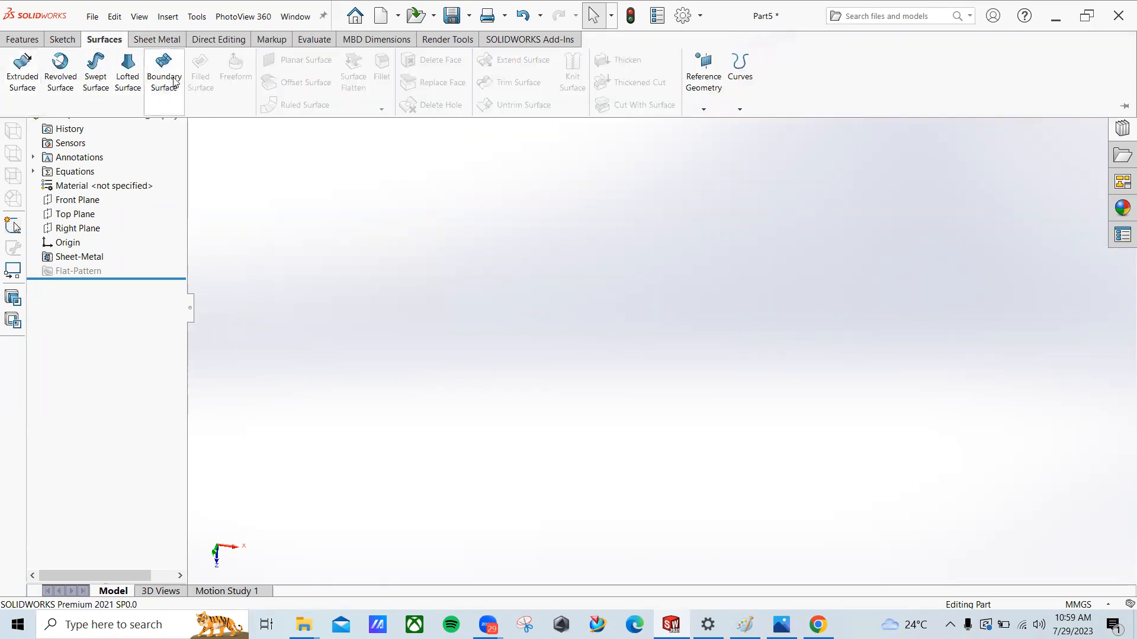
Step: Sketch a center rectangle about 644 by 505 mm on the Front Plane, centred on the origin
{"action": "left_click", "coordinate": [22, 39]}
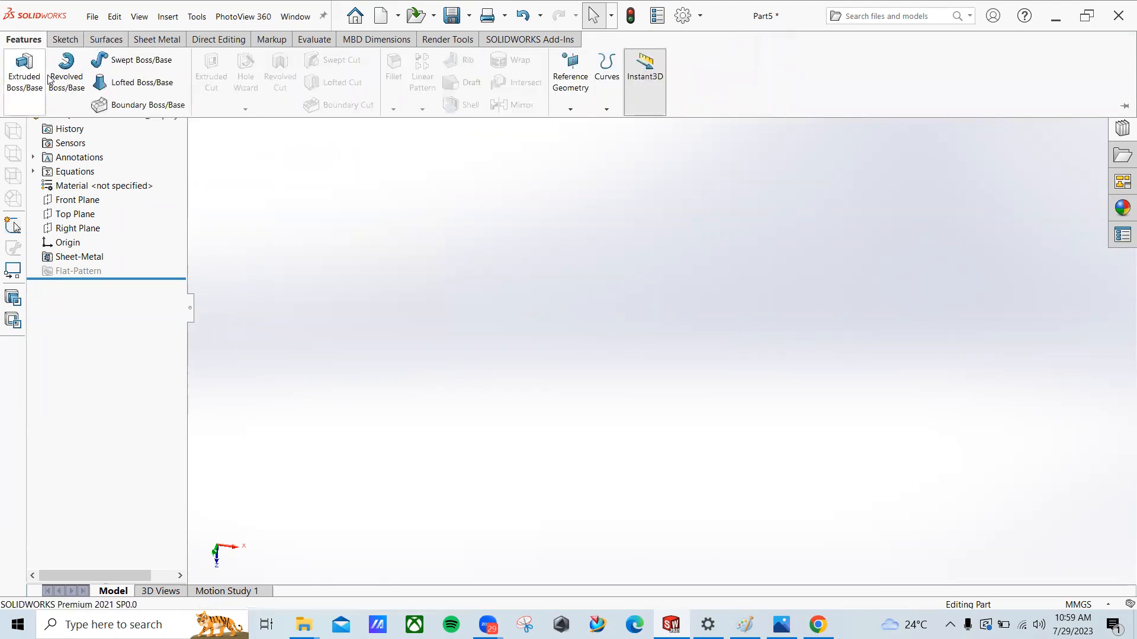
{"action": "left_click", "coordinate": [107, 39]}
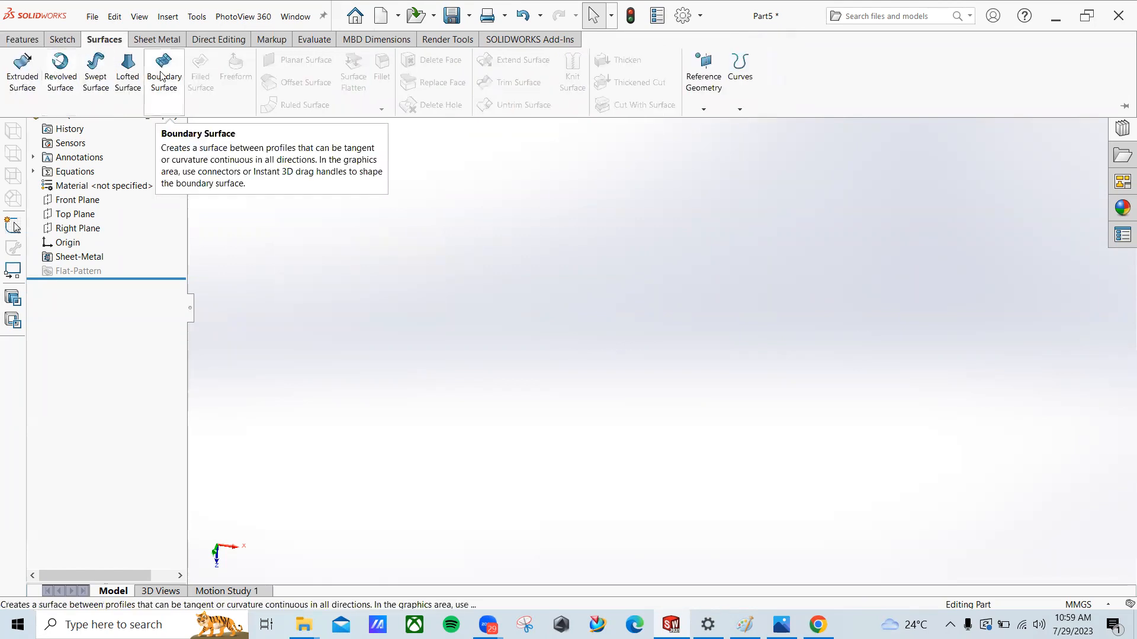
{"action": "left_click", "coordinate": [77, 200]}
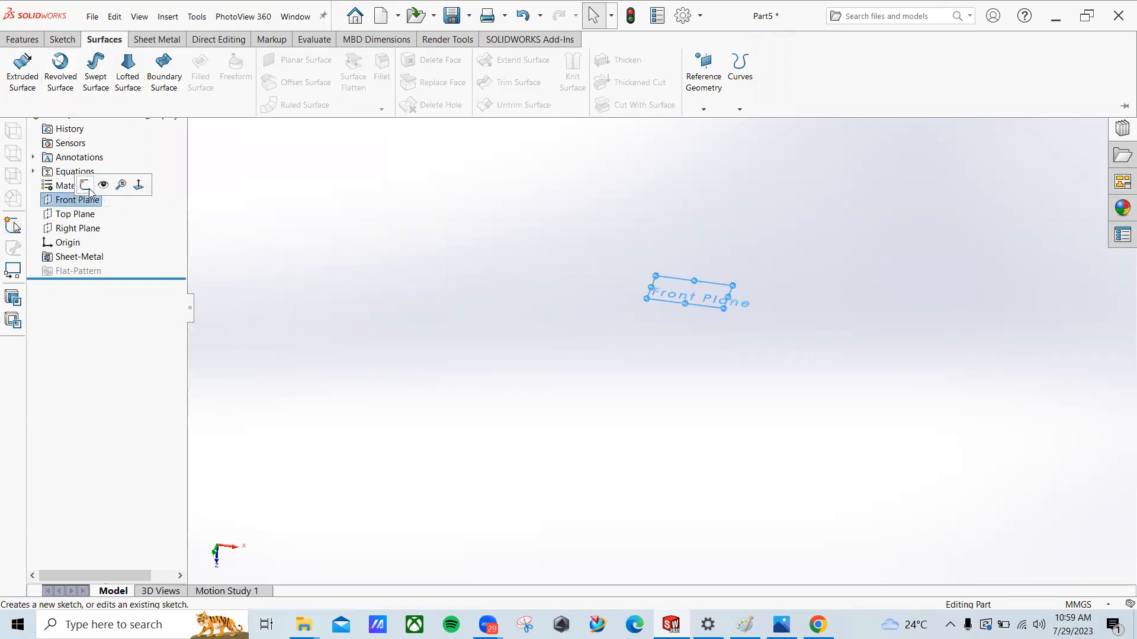
{"action": "left_click", "coordinate": [91, 188]}
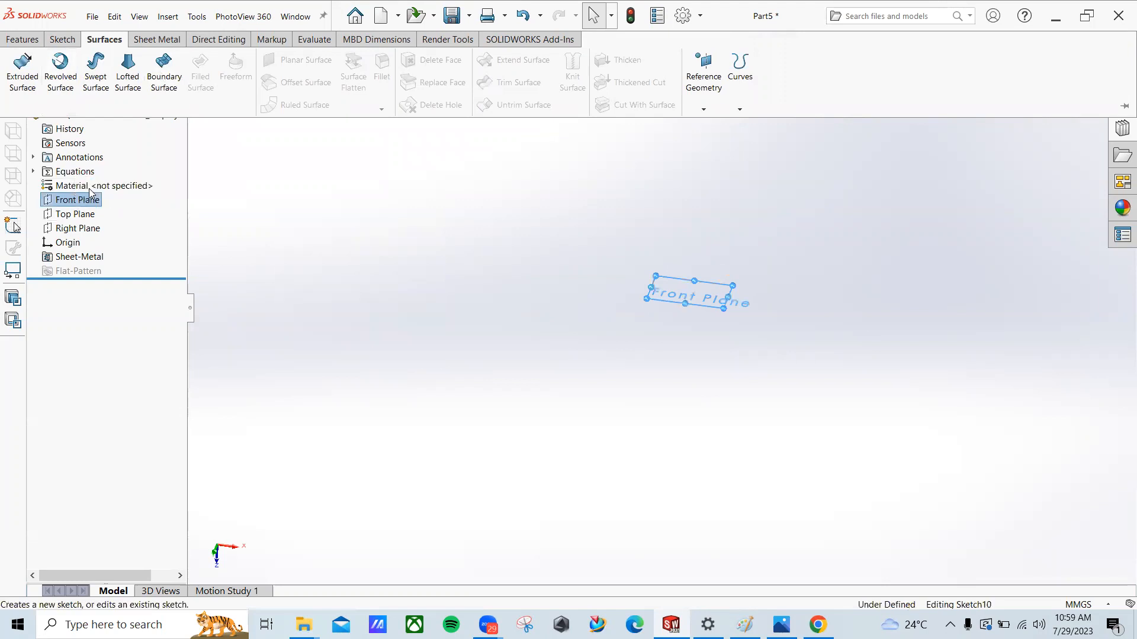
{"action": "left_click", "coordinate": [81, 41]}
{"action": "left_click", "coordinate": [91, 83]}
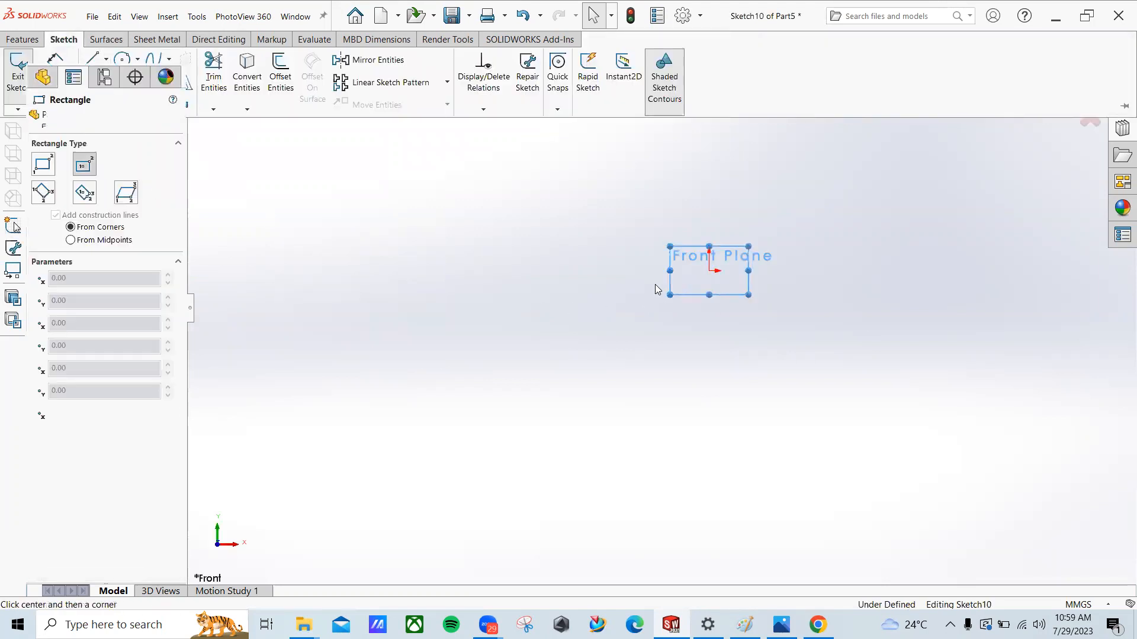
{"action": "left_click", "coordinate": [710, 270]}
{"action": "left_click", "coordinate": [852, 377]}
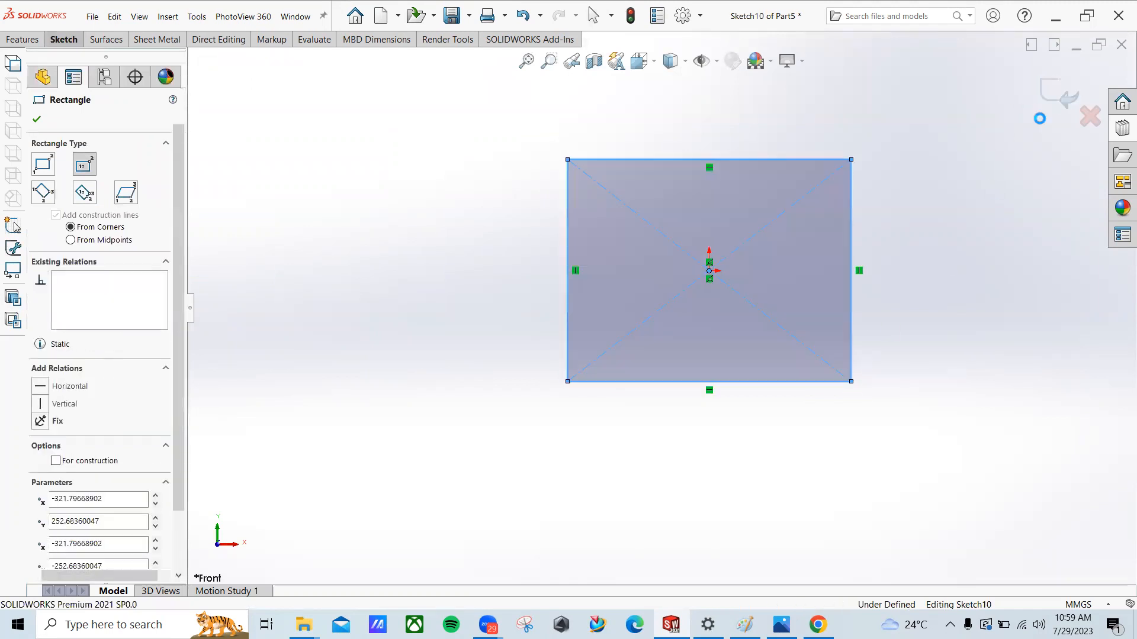
{"action": "key", "text": "Escape"}
Step: Extrude the rectangle sketch as a surface about 400 mm deep from the sketch plane
{"action": "mouse_move", "coordinate": [604, 347]}
{"action": "middle_mouse_down"}
{"action": "mouse_move", "coordinate": [647, 196]}
{"action": "mouse_move", "coordinate": [639, 178]}
{"action": "middle_mouse_up"}
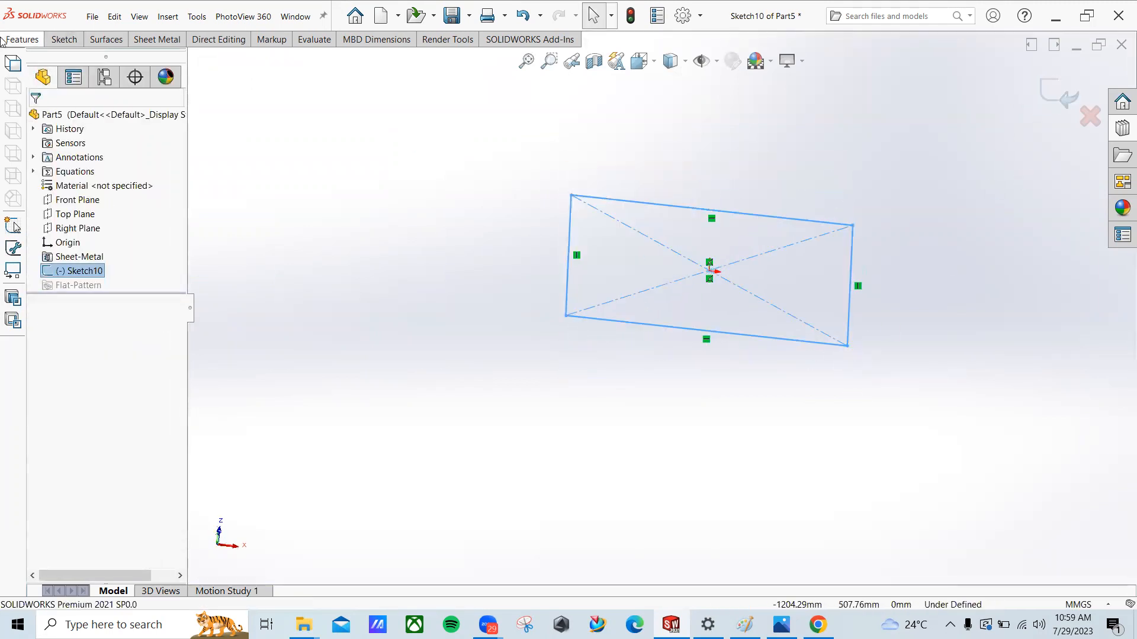
{"action": "left_click", "coordinate": [27, 83]}
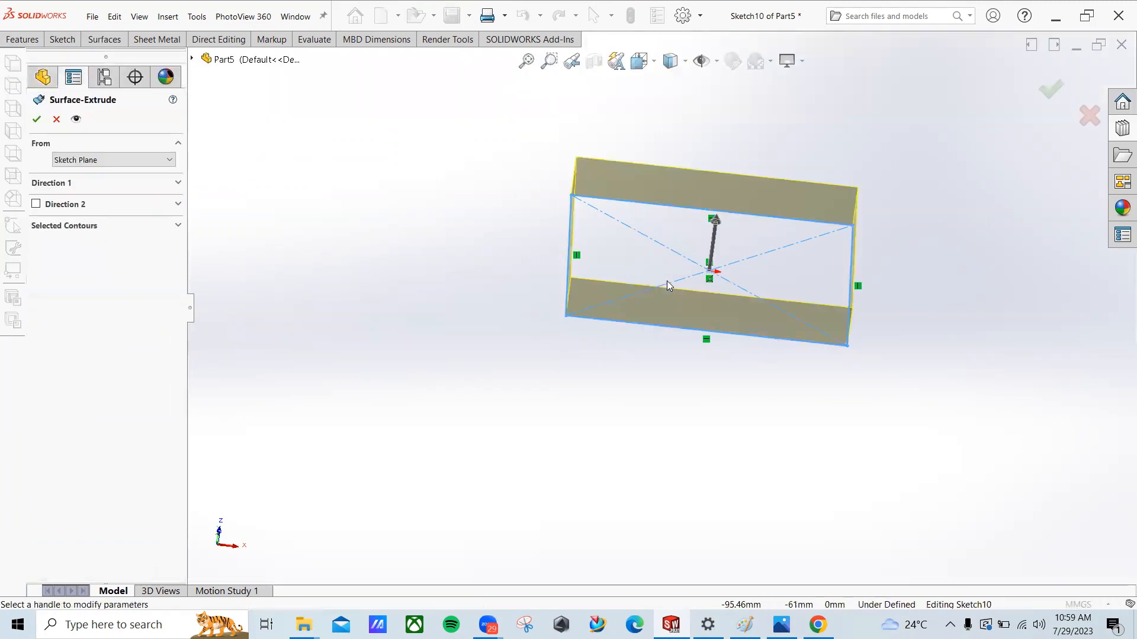
{"action": "left_click_drag", "start_coordinate": [673, 273], "coordinate": [704, 169]}
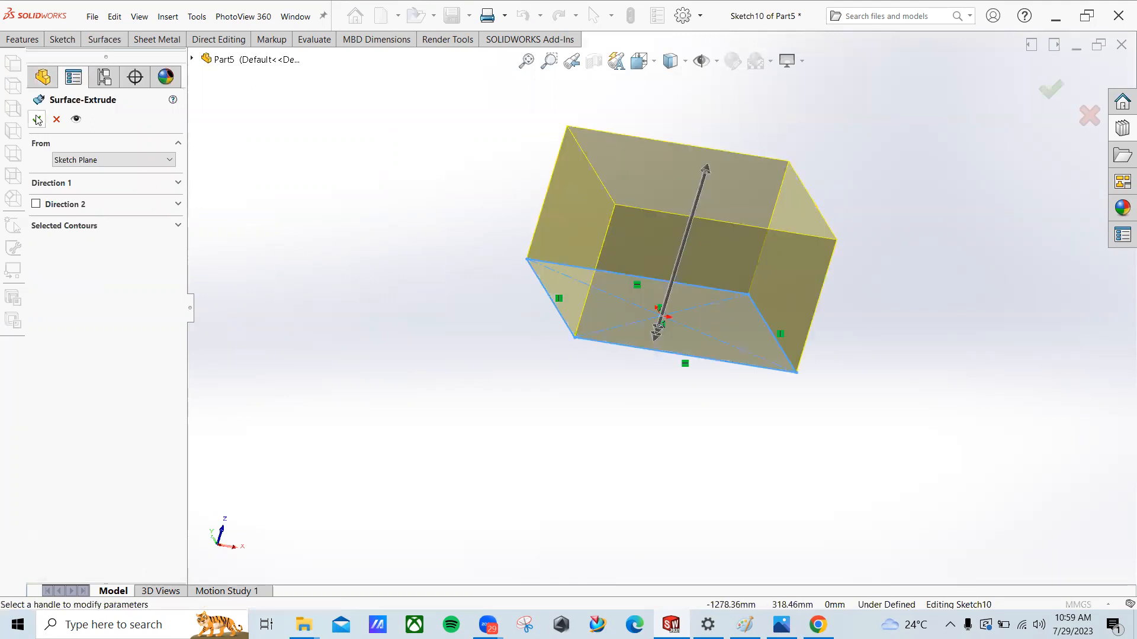
{"action": "left_click", "coordinate": [37, 120]}
Step: Examine the extruded surface's walls and open ends from several directions and review the available surface tools
{"action": "middle_click_drag", "start_coordinate": [539, 445], "coordinate": [457, 223]}
{"action": "left_click", "coordinate": [457, 223]}
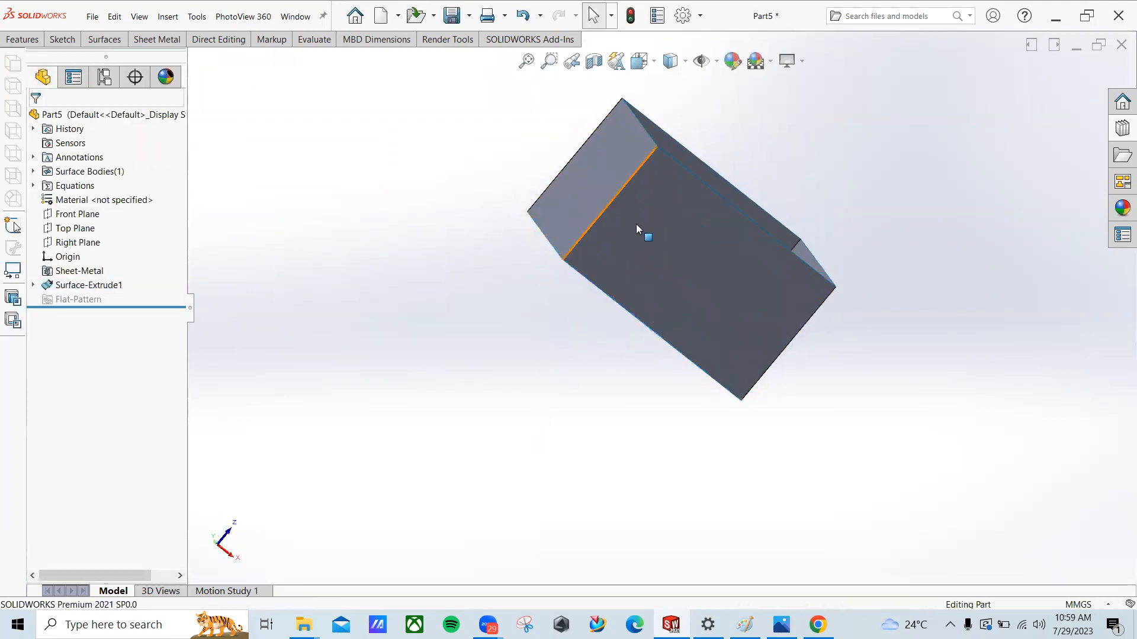
{"action": "left_click", "coordinate": [639, 228]}
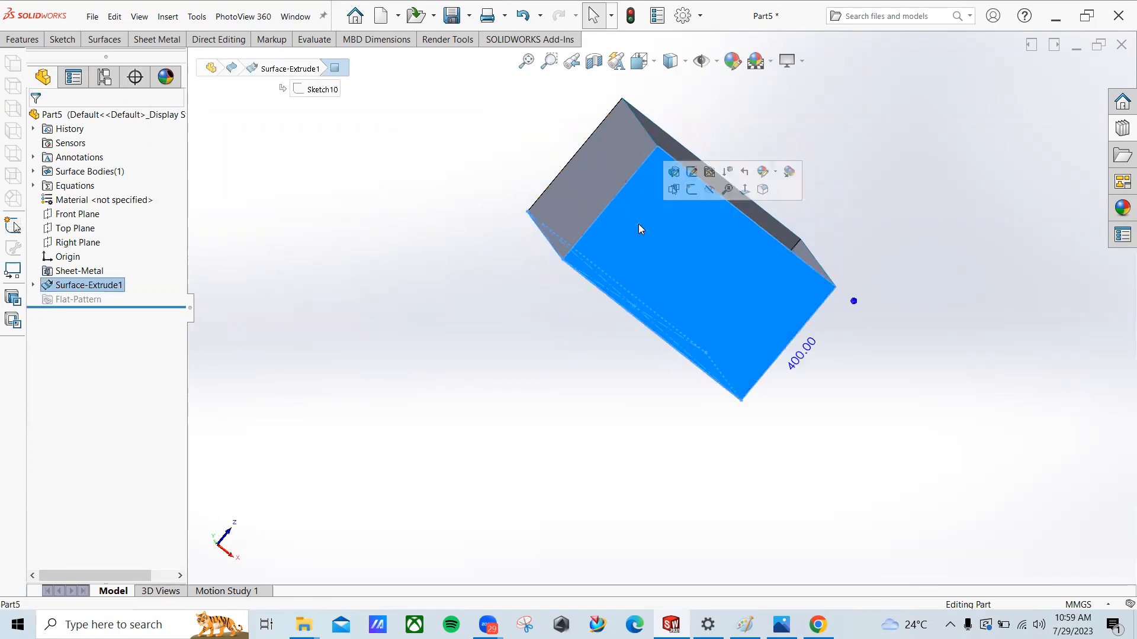
{"action": "middle_click_drag", "start_coordinate": [639, 225], "coordinate": [452, 187]}
{"action": "left_click", "coordinate": [454, 187]}
{"action": "middle_click_drag", "start_coordinate": [587, 176], "coordinate": [611, 176]}
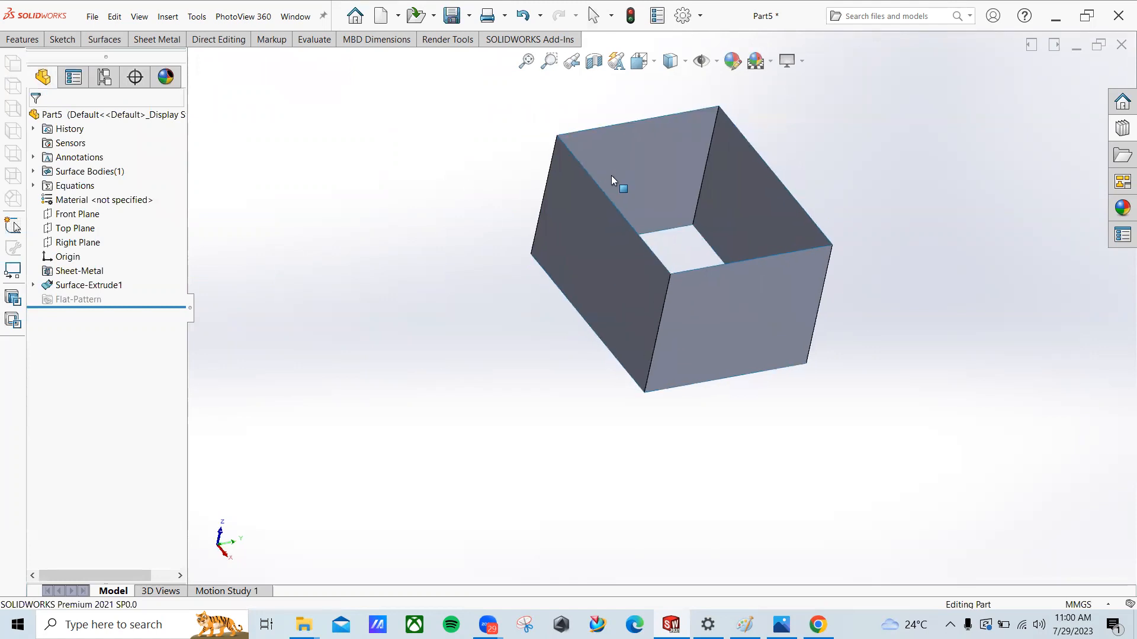
{"action": "left_click", "coordinate": [628, 159]}
{"action": "middle_click_drag", "start_coordinate": [624, 214], "coordinate": [646, 173]}
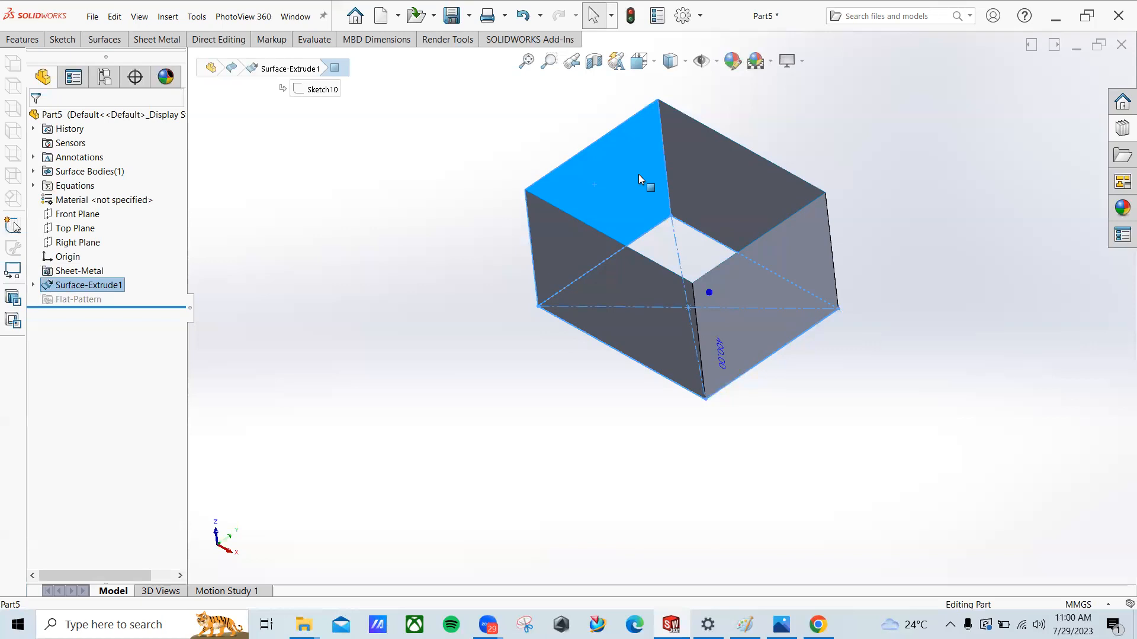
{"action": "middle_click_drag", "start_coordinate": [604, 175], "coordinate": [643, 190]}
{"action": "middle_click_drag", "start_coordinate": [708, 227], "coordinate": [646, 272]}
{"action": "scroll", "coordinate": [646, 207], "scroll_direction": "up", "scroll_amount": 4}
{"action": "middle_click_drag", "start_coordinate": [648, 212], "coordinate": [616, 89]}
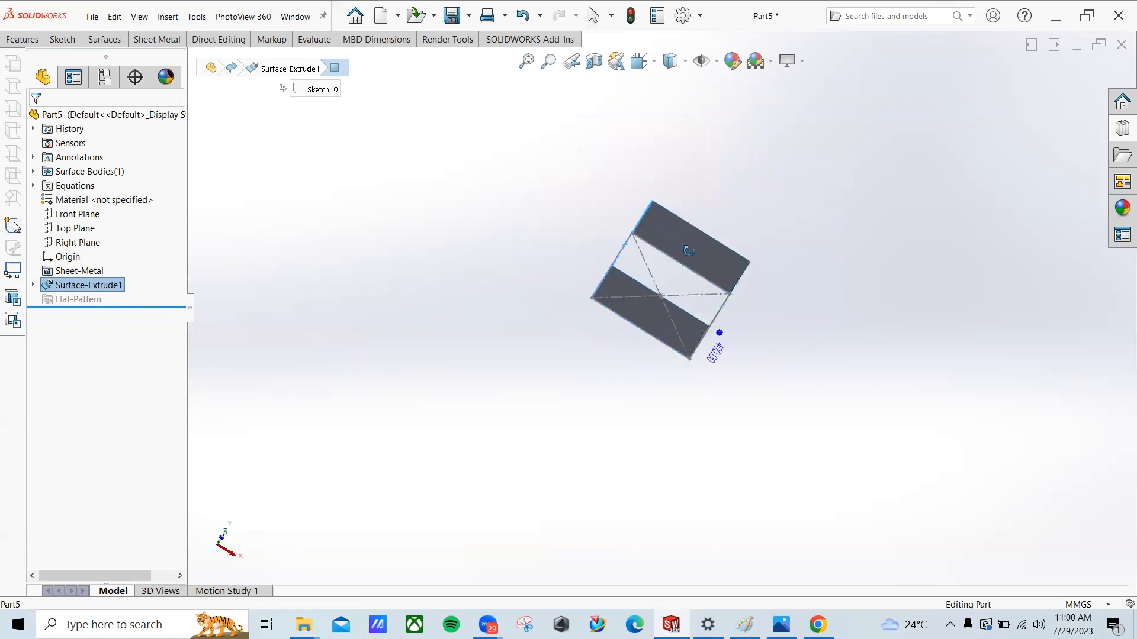
{"action": "left_click", "coordinate": [104, 39]}
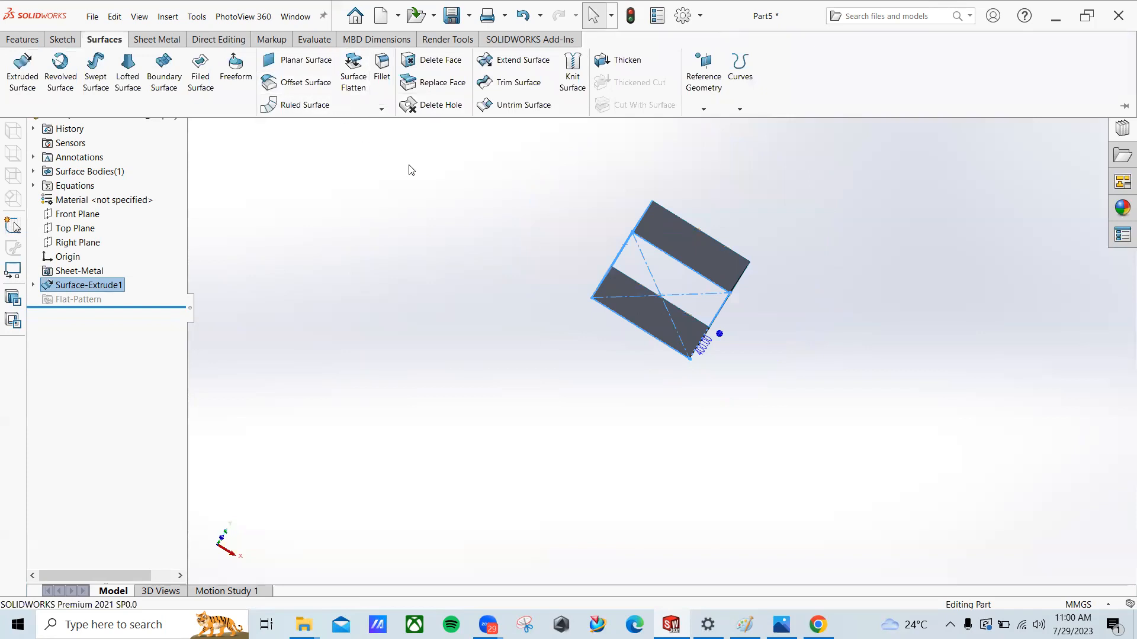
{"action": "middle_click_drag", "start_coordinate": [425, 220], "coordinate": [559, 354]}
{"action": "scroll", "coordinate": [576, 213], "scroll_direction": "down", "scroll_amount": 4}
{"action": "middle_click_drag", "start_coordinate": [559, 285], "coordinate": [500, 195]}
{"action": "scroll", "coordinate": [675, 379], "scroll_direction": "up", "scroll_amount": 4}
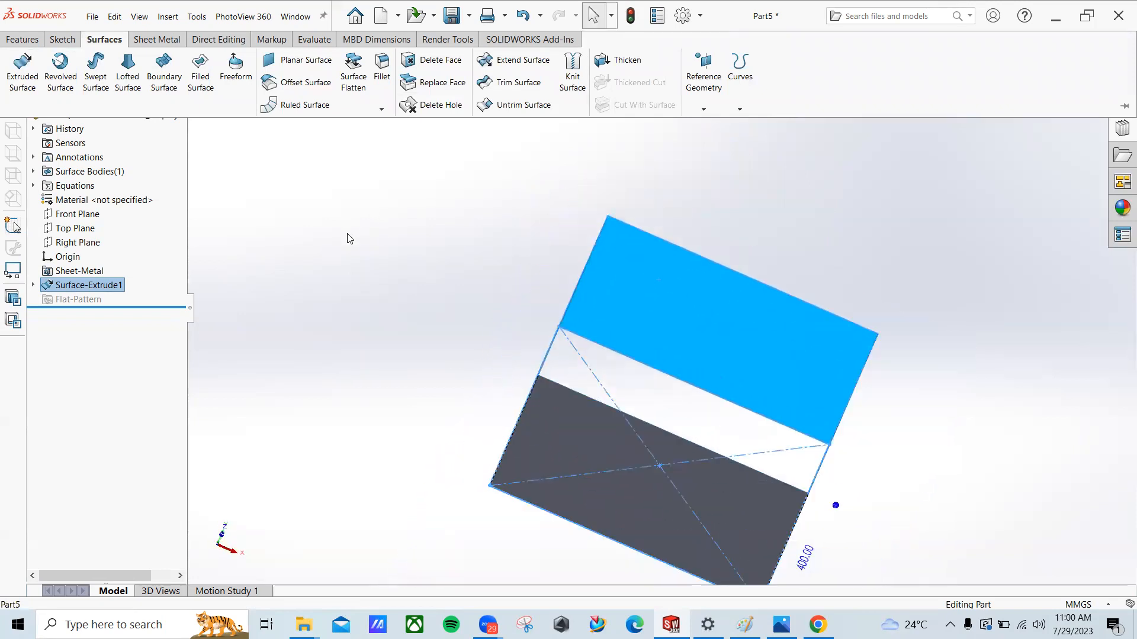
{"action": "middle_click_drag", "start_coordinate": [698, 418], "coordinate": [678, 338]}
Step: Delete the Surface-Extrude1 feature while keeping its rectangle sketch
{"action": "right_click", "coordinate": [676, 338]}
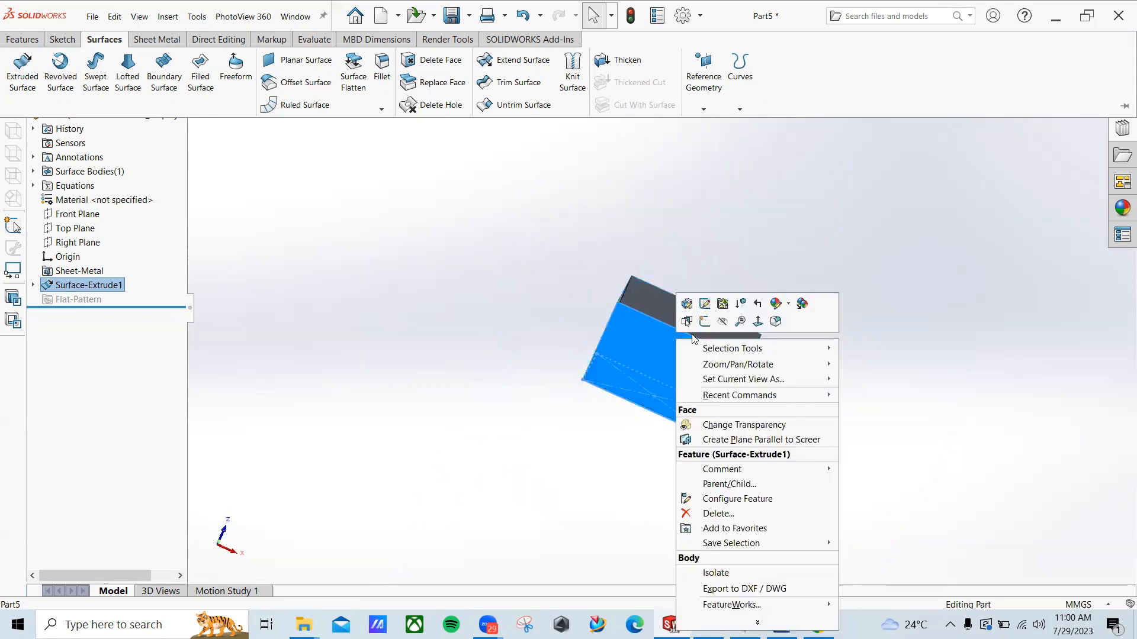
{"action": "left_click", "coordinate": [724, 515]}
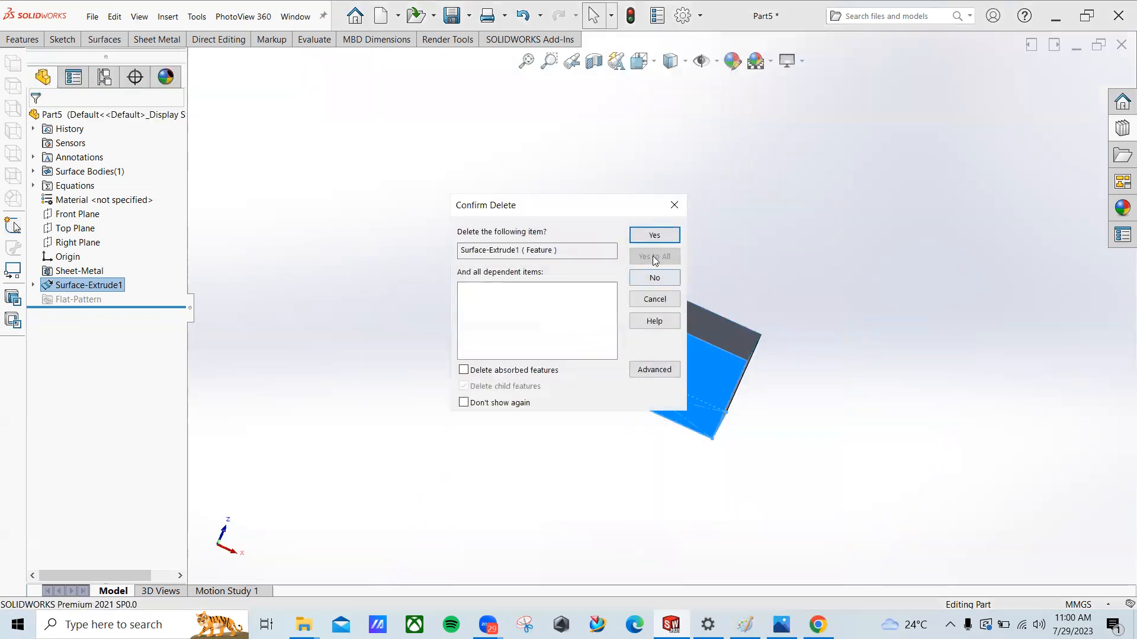
{"action": "left_click", "coordinate": [654, 235]}
Step: Edit Sketch10 to add a nearly vertical centerline about 1356 mm long, left of the rectangle
{"action": "mouse_move", "coordinate": [526, 241]}
{"action": "middle_mouse_down"}
{"action": "mouse_move", "coordinate": [510, 459]}
{"action": "mouse_move", "coordinate": [419, 320]}
{"action": "mouse_move", "coordinate": [264, 263]}
{"action": "middle_mouse_up"}
{"action": "left_click", "coordinate": [86, 271]}
{"action": "left_click", "coordinate": [100, 237]}
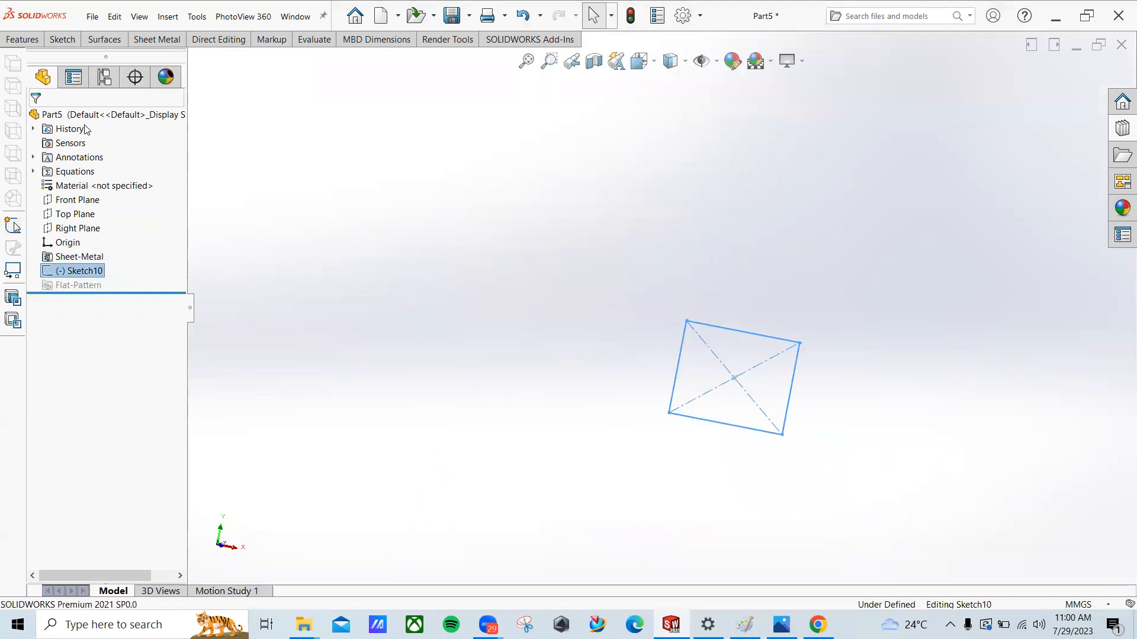
{"action": "left_click", "coordinate": [73, 44]}
{"action": "left_click", "coordinate": [107, 62]}
{"action": "left_click", "coordinate": [116, 92]}
{"action": "left_click", "coordinate": [556, 242]}
{"action": "left_click", "coordinate": [547, 494]}
{"action": "left_click", "coordinate": [1066, 96]}
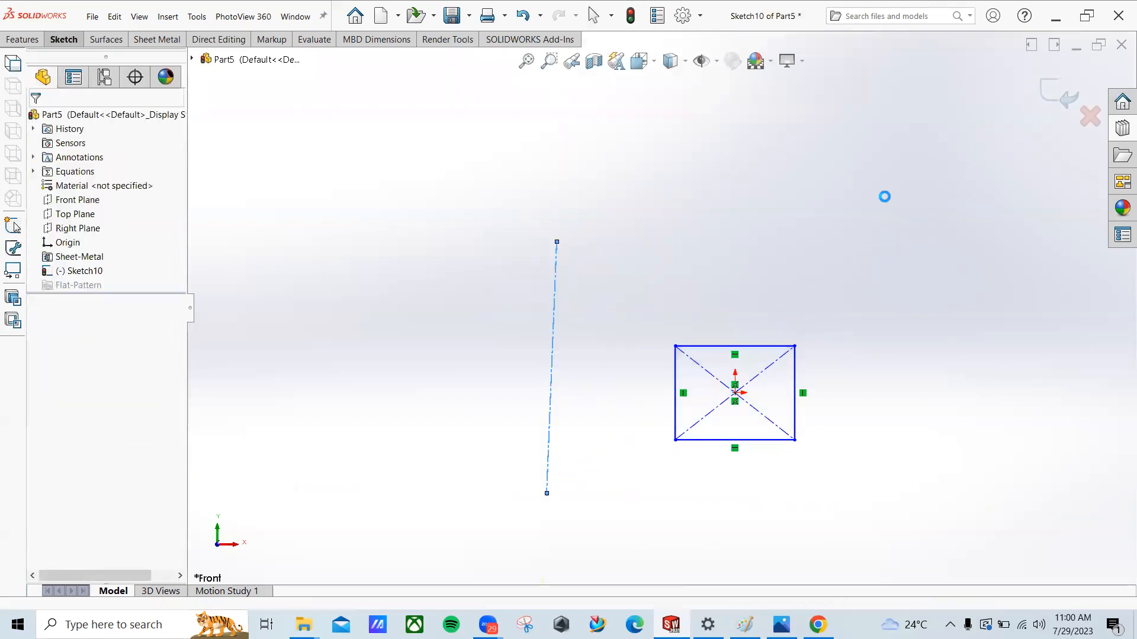
Step: Revolve the rectangle as a surface through 360 degrees, using the separate centerline as the axis
{"action": "left_click", "coordinate": [104, 39]}
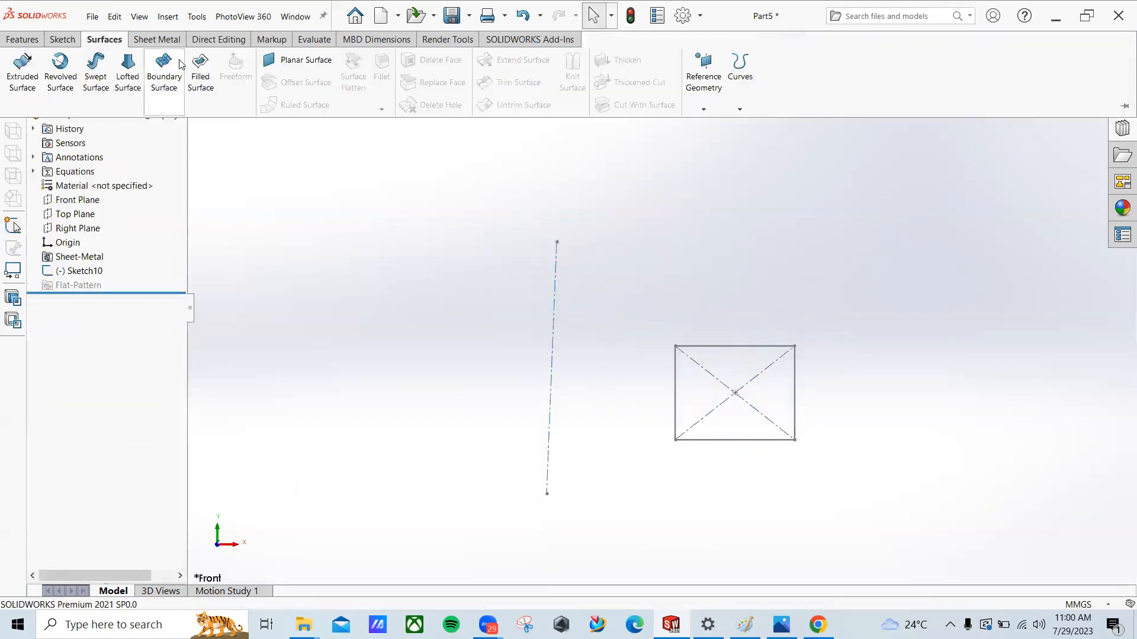
{"action": "left_click", "coordinate": [60, 77]}
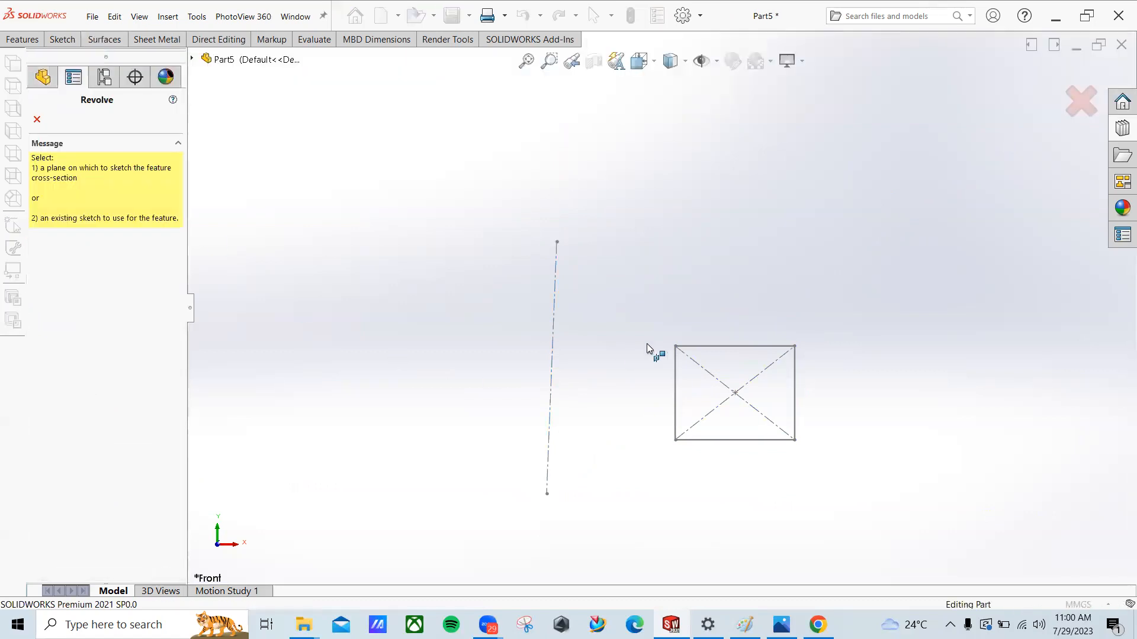
{"action": "left_click", "coordinate": [676, 368]}
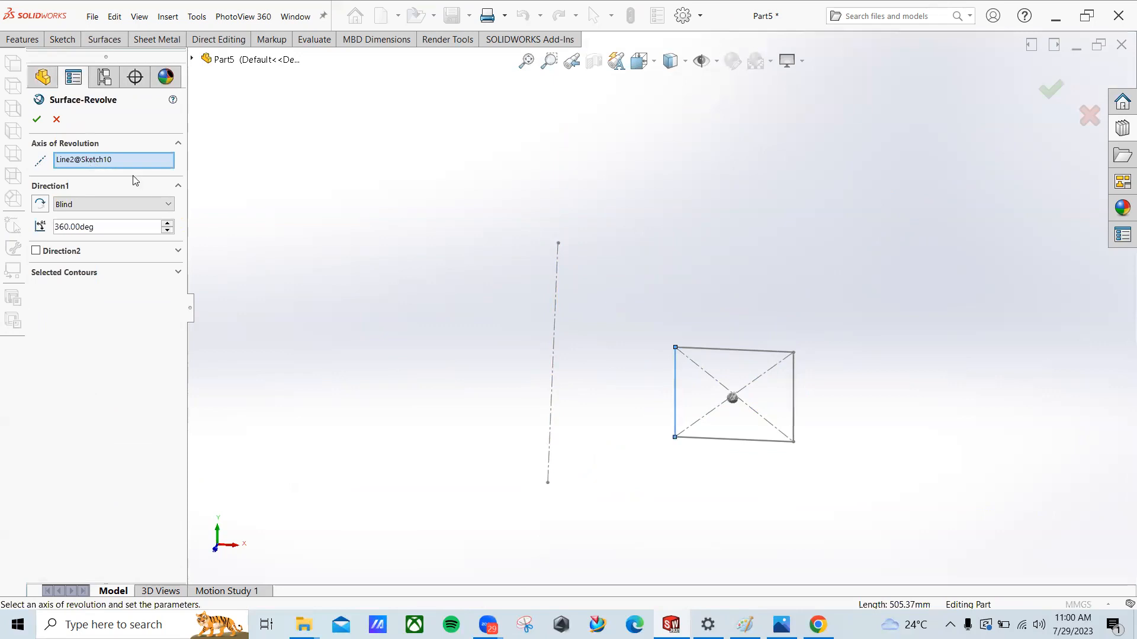
{"action": "left_click", "coordinate": [556, 298]}
{"action": "middle_click_drag", "start_coordinate": [528, 358], "coordinate": [510, 415]}
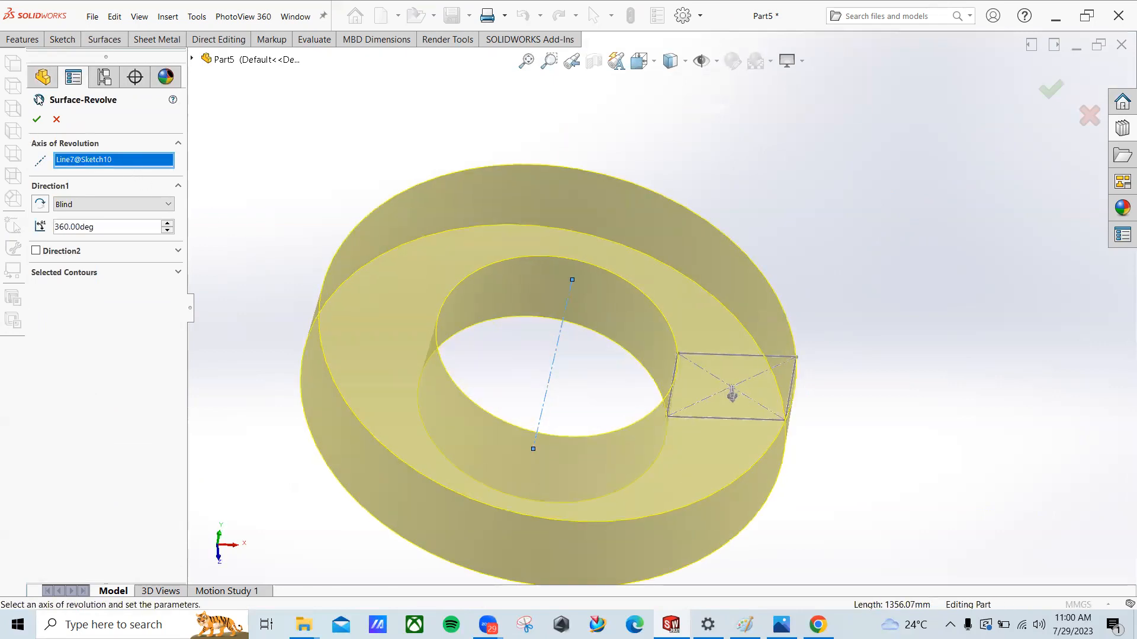
{"action": "left_click", "coordinate": [36, 120]}
Step: Examine the revolved ring surface from several directions and preview a section view through it
{"action": "middle_click_drag", "start_coordinate": [793, 327], "coordinate": [477, 261]}
{"action": "middle_click_drag", "start_coordinate": [630, 324], "coordinate": [635, 282]}
{"action": "scroll", "coordinate": [635, 282], "scroll_direction": "up", "scroll_amount": 1}
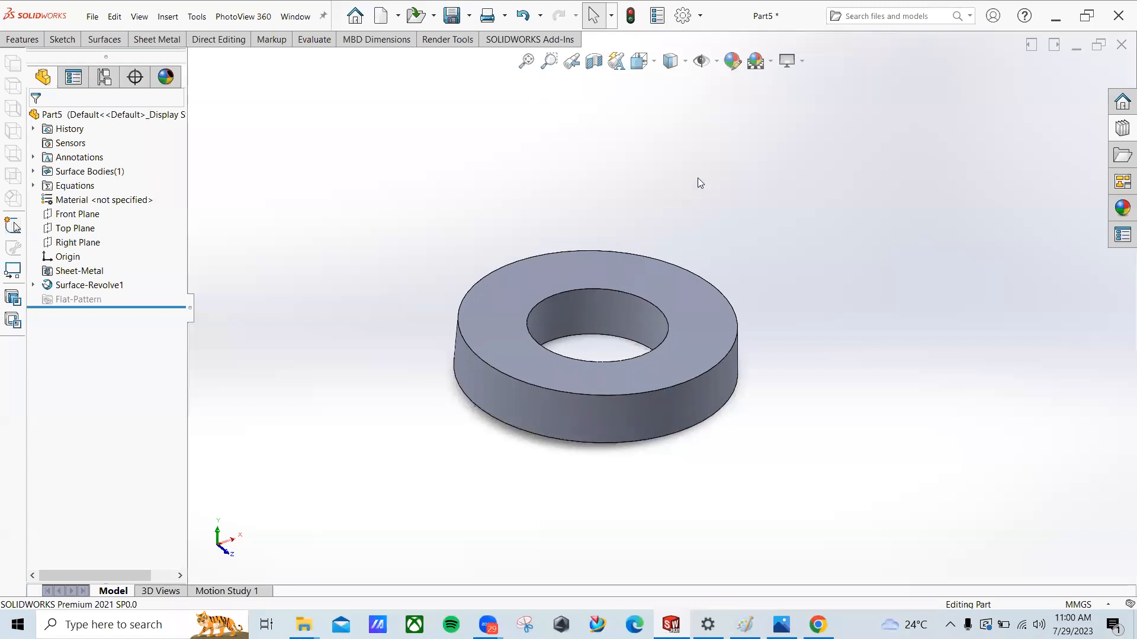
{"action": "left_click", "coordinate": [594, 61]}
{"action": "middle_click_drag", "start_coordinate": [704, 365], "coordinate": [491, 289]}
{"action": "left_click", "coordinate": [57, 120]}
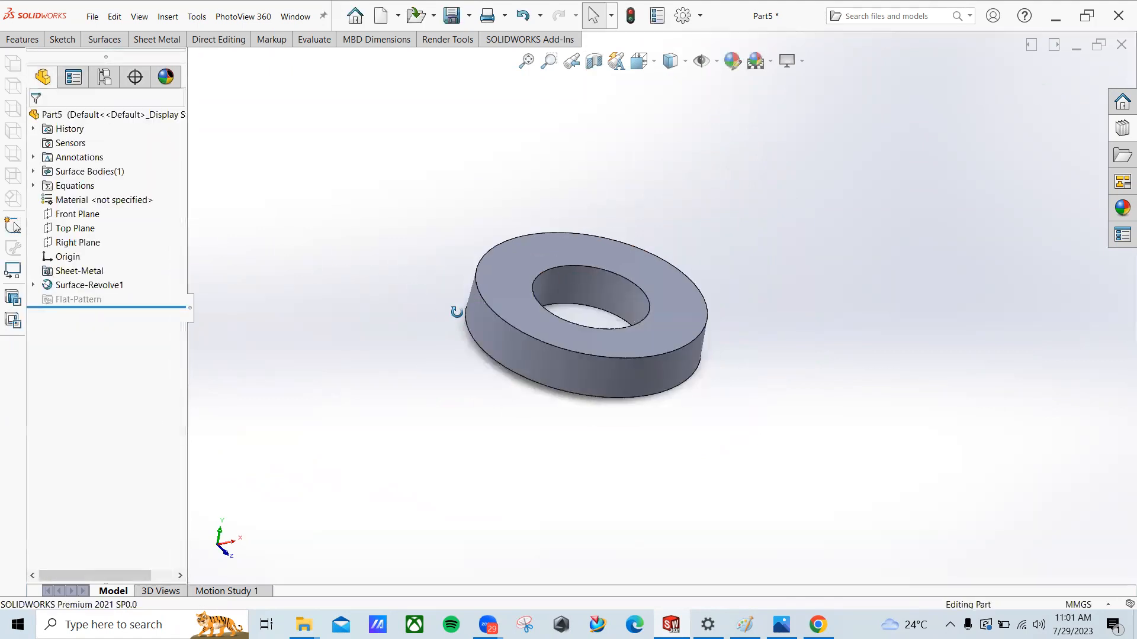
Step: Delete the Surface-Revolve1 feature while keeping its sketch
{"action": "left_click", "coordinate": [543, 254]}
{"action": "right_click", "coordinate": [547, 249]}
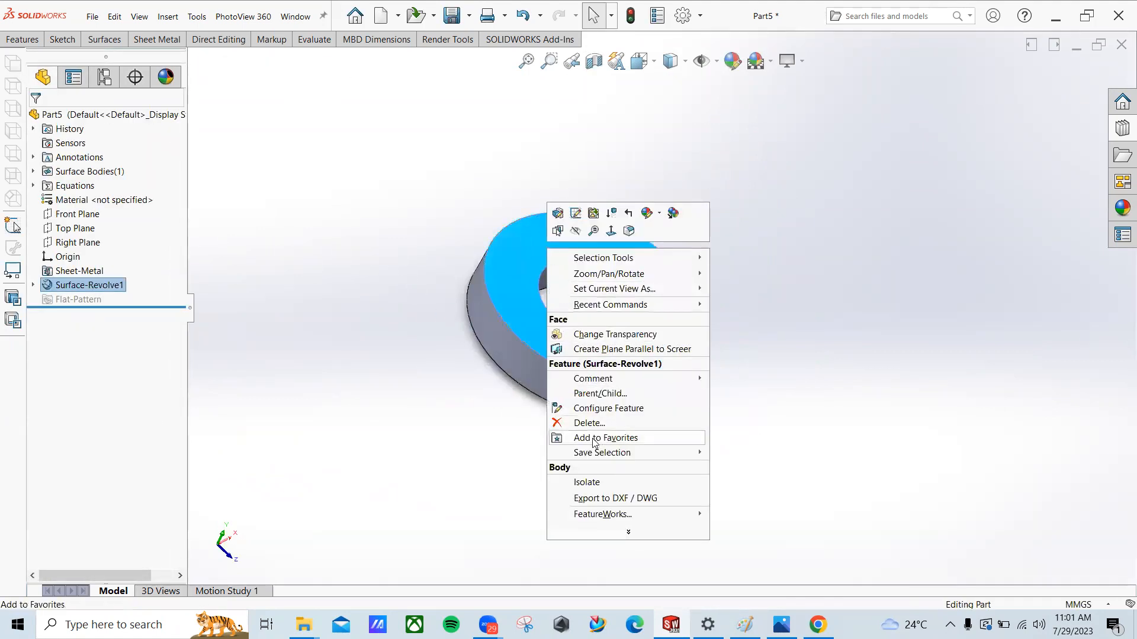
{"action": "left_click", "coordinate": [588, 422]}
{"action": "left_click", "coordinate": [667, 238]}
Step: Delete the remaining Sketch10 containing the rectangle and centerline
{"action": "mouse_move", "coordinate": [761, 241]}
{"action": "middle_mouse_down"}
{"action": "mouse_move", "coordinate": [600, 270]}
{"action": "mouse_move", "coordinate": [608, 214]}
{"action": "middle_mouse_up"}
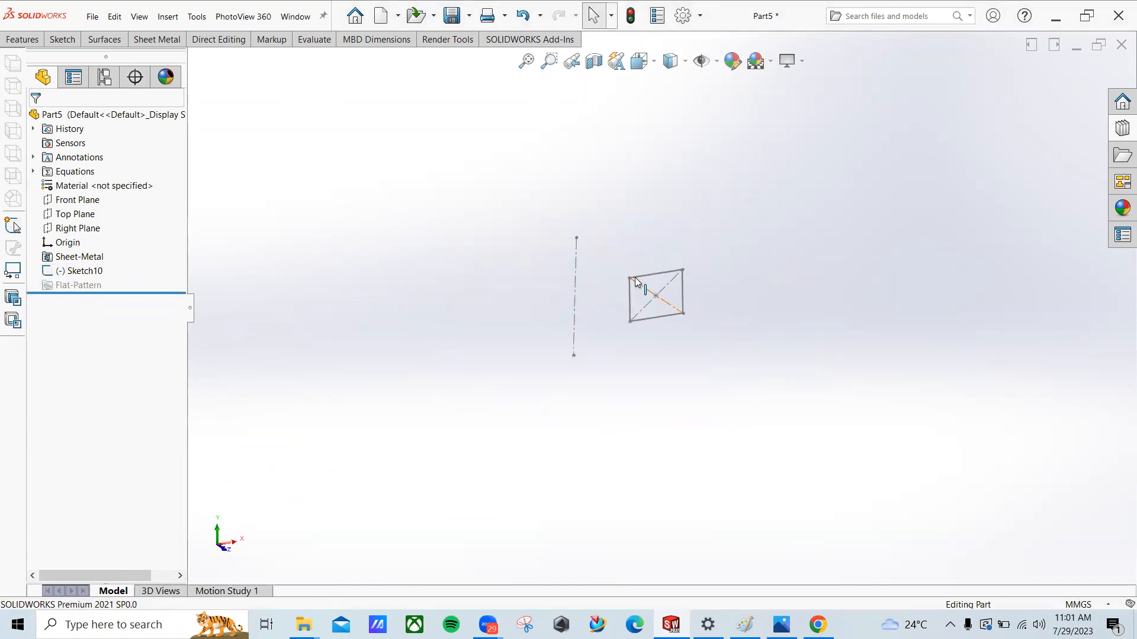
{"action": "right_click", "coordinate": [664, 273]}
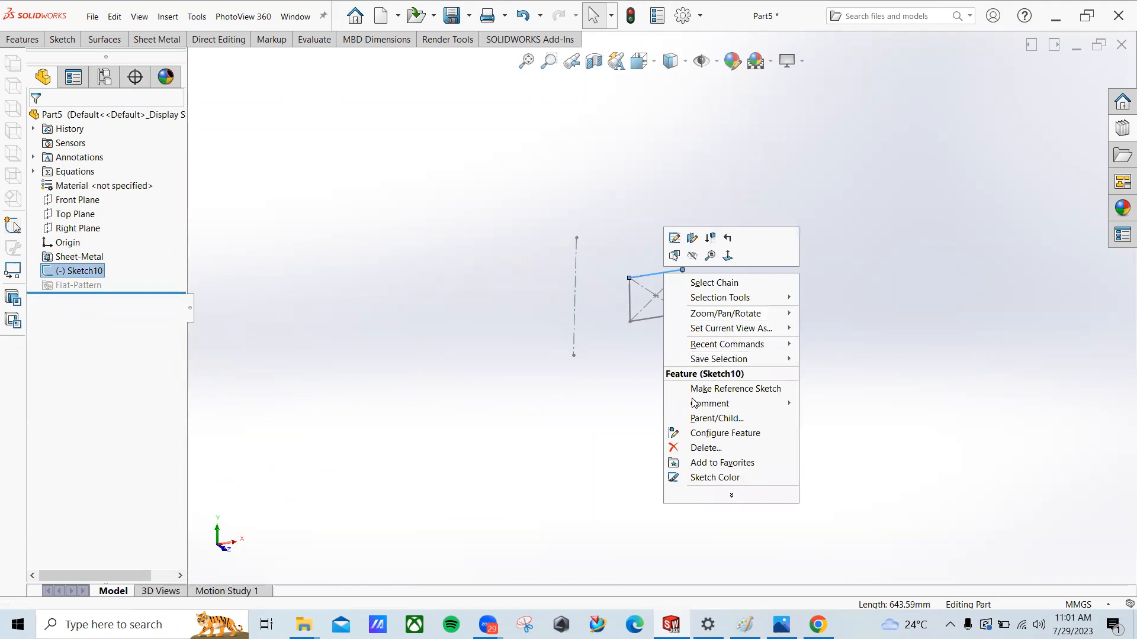
{"action": "left_click", "coordinate": [705, 448]}
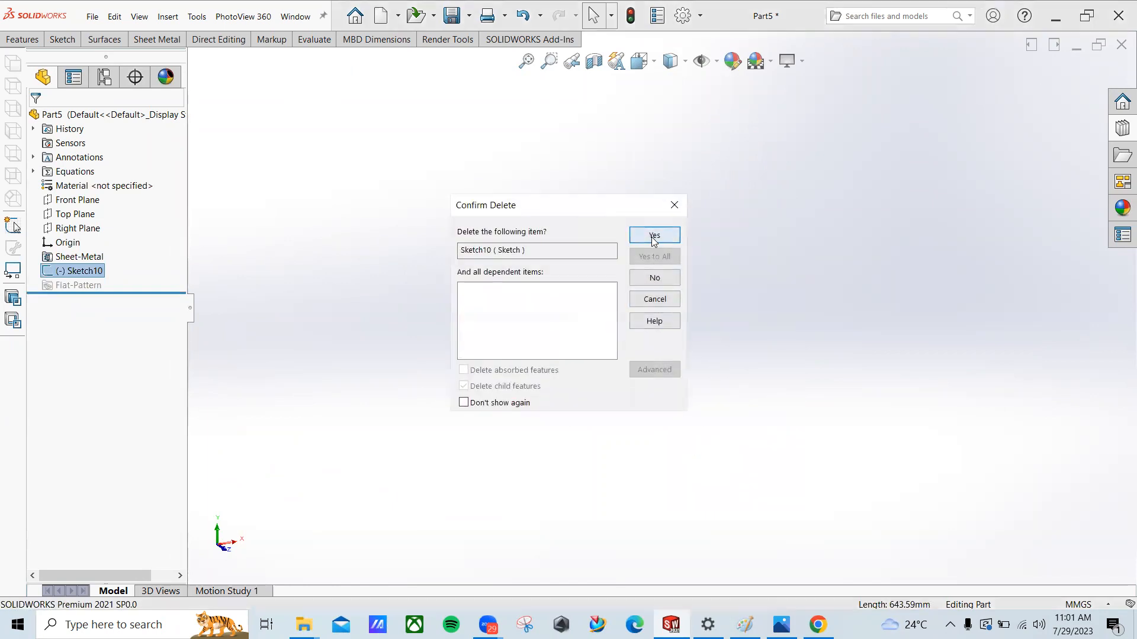
{"action": "left_click", "coordinate": [654, 235]}
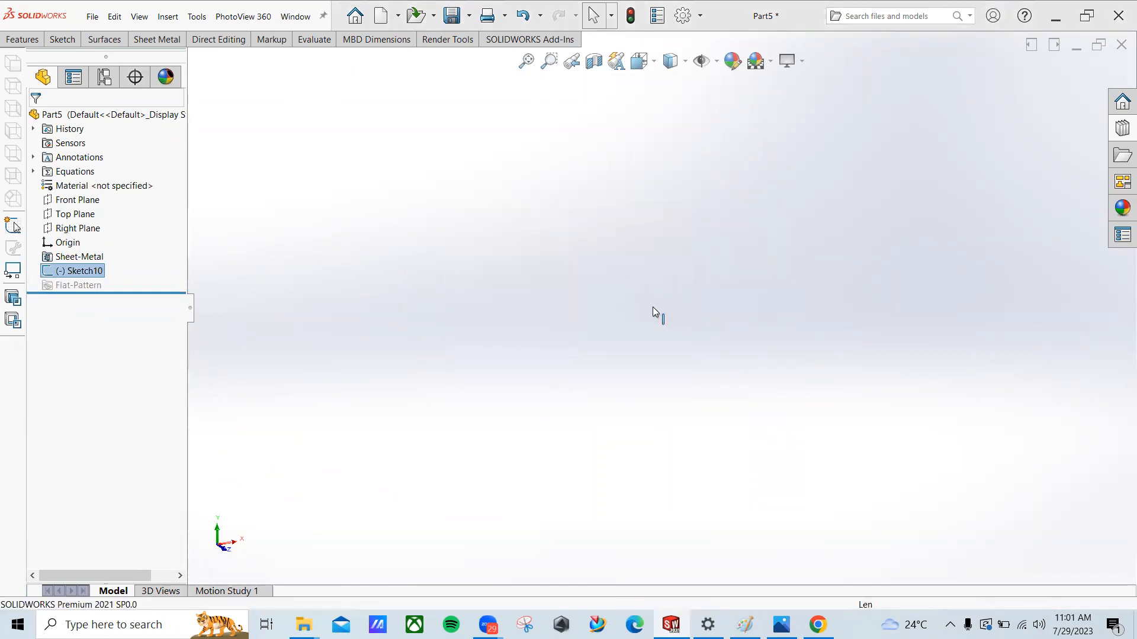
Step: Sketch a three-point spline on the Front Plane, starting at the origin and arching up before descending, and finish the sketch
{"action": "left_click", "coordinate": [70, 200]}
{"action": "left_click", "coordinate": [104, 39]}
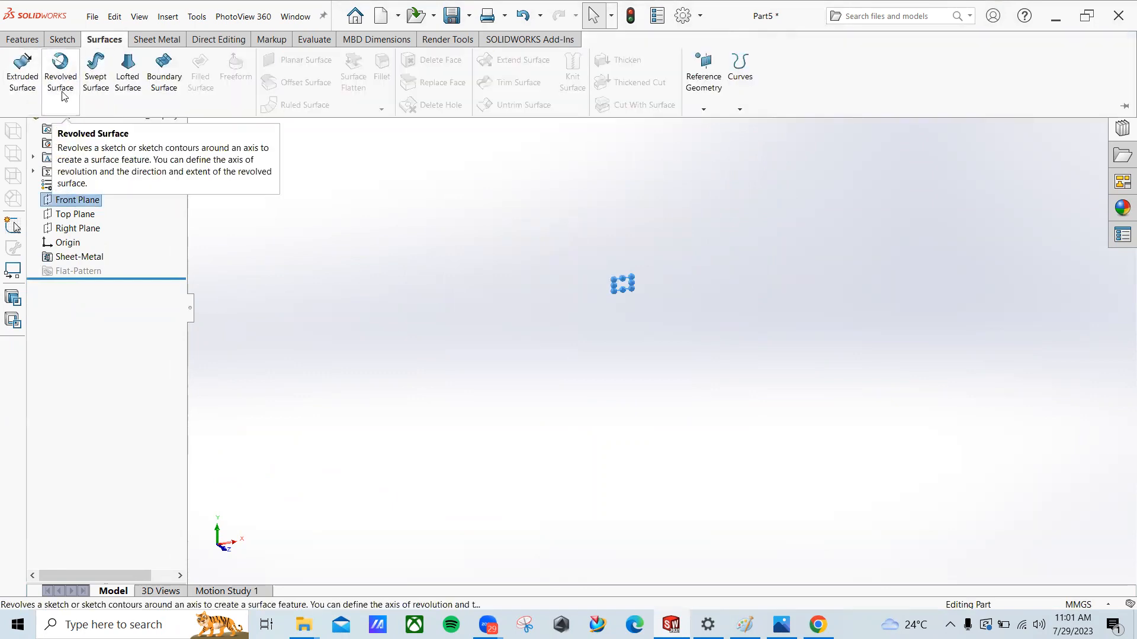
{"action": "right_click", "coordinate": [75, 210]}
{"action": "left_click", "coordinate": [84, 186]}
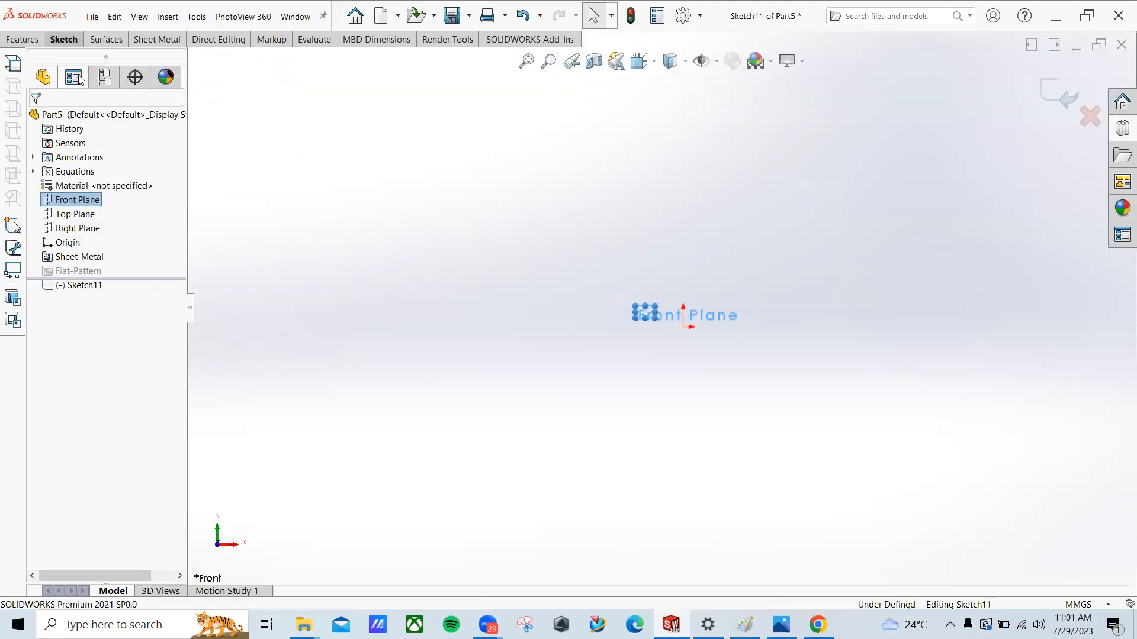
{"action": "left_click", "coordinate": [99, 44]}
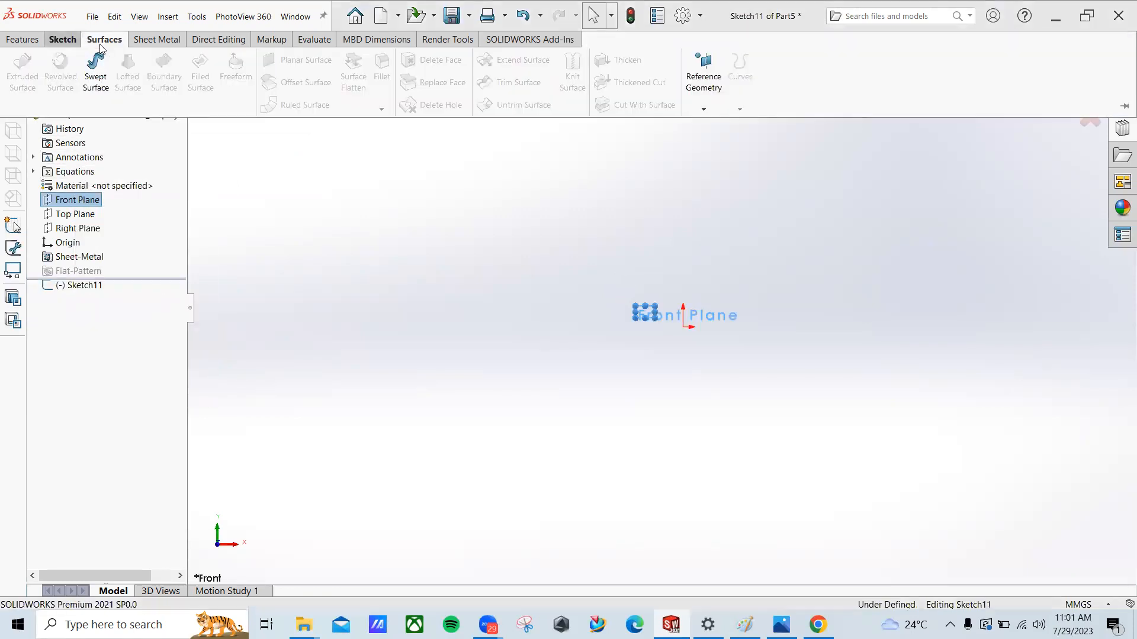
{"action": "left_click", "coordinate": [63, 39]}
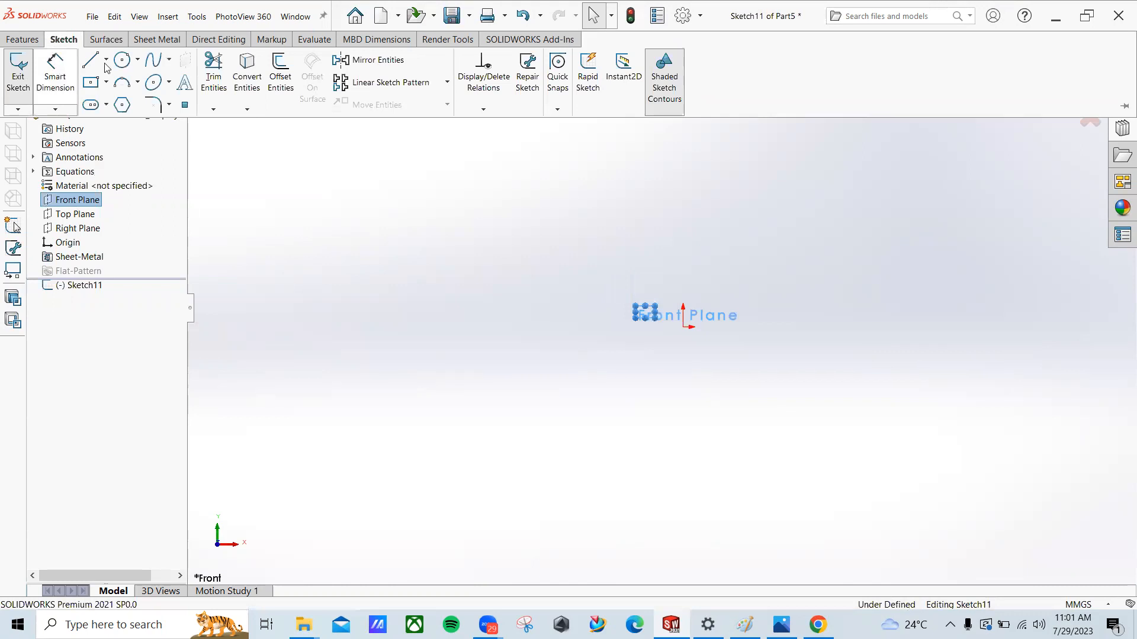
{"action": "left_click", "coordinate": [153, 59]}
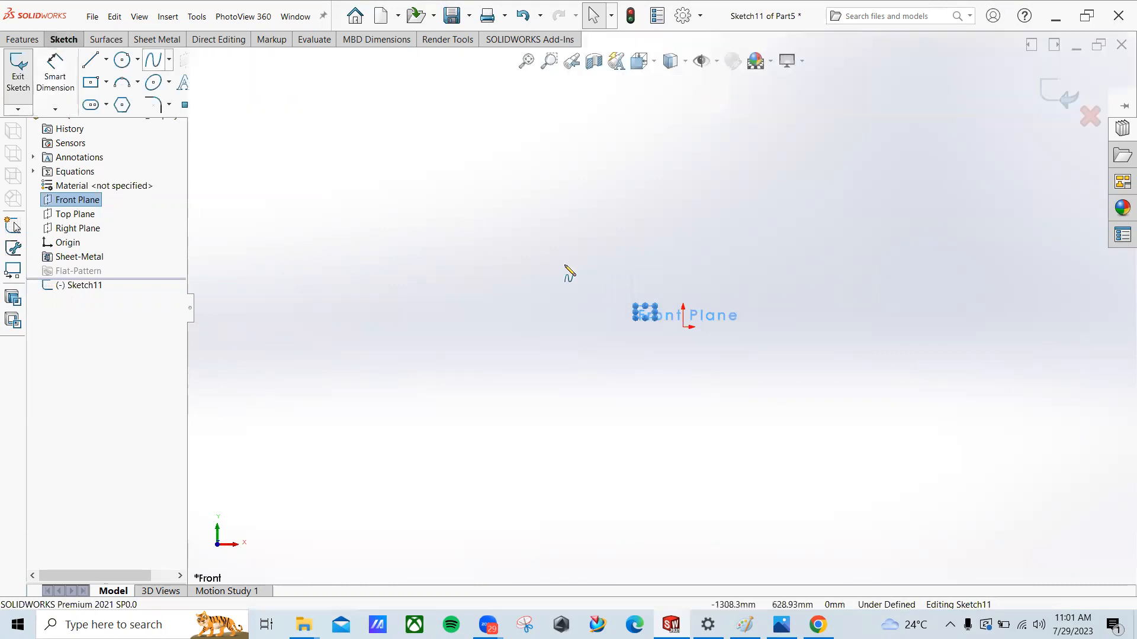
{"action": "left_click", "coordinate": [684, 327]}
{"action": "left_click", "coordinate": [820, 254]}
{"action": "left_click", "coordinate": [983, 408]}
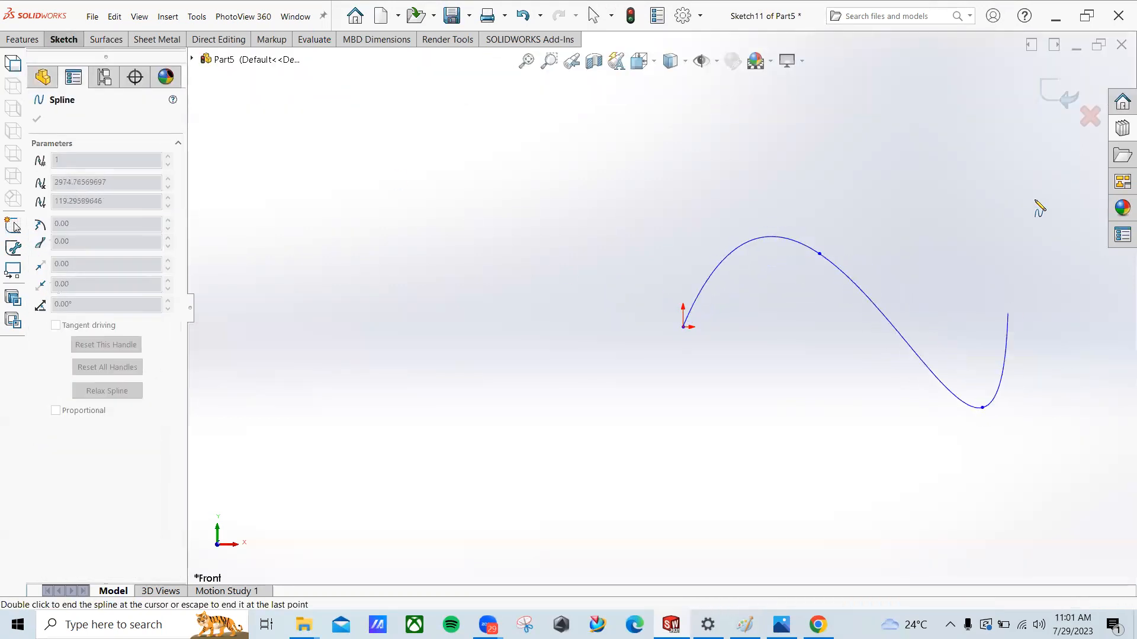
{"action": "left_click", "coordinate": [1049, 88]}
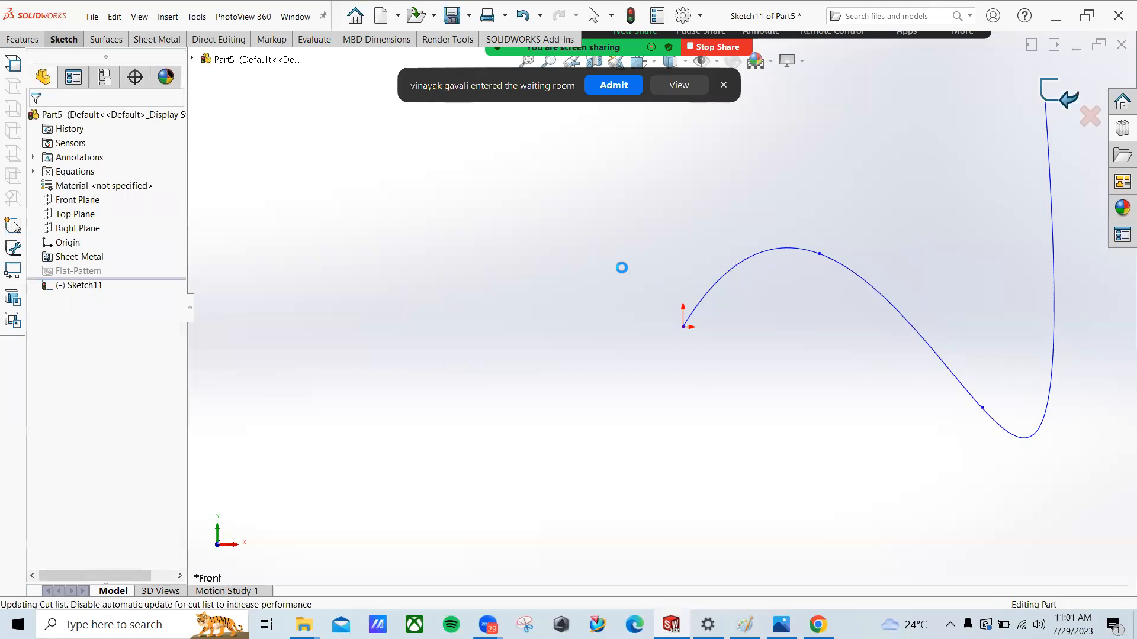
Step: Create a swept surface along the spline using a circular profile with a 10 mm diameter
{"action": "left_click", "coordinate": [104, 39]}
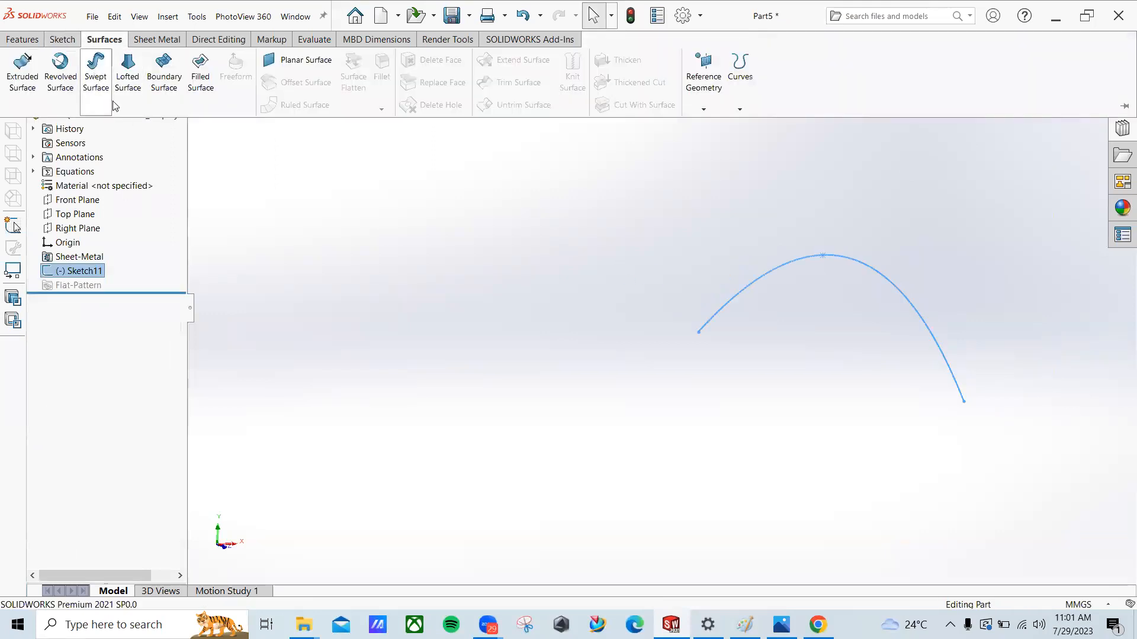
{"action": "left_click", "coordinate": [111, 101]}
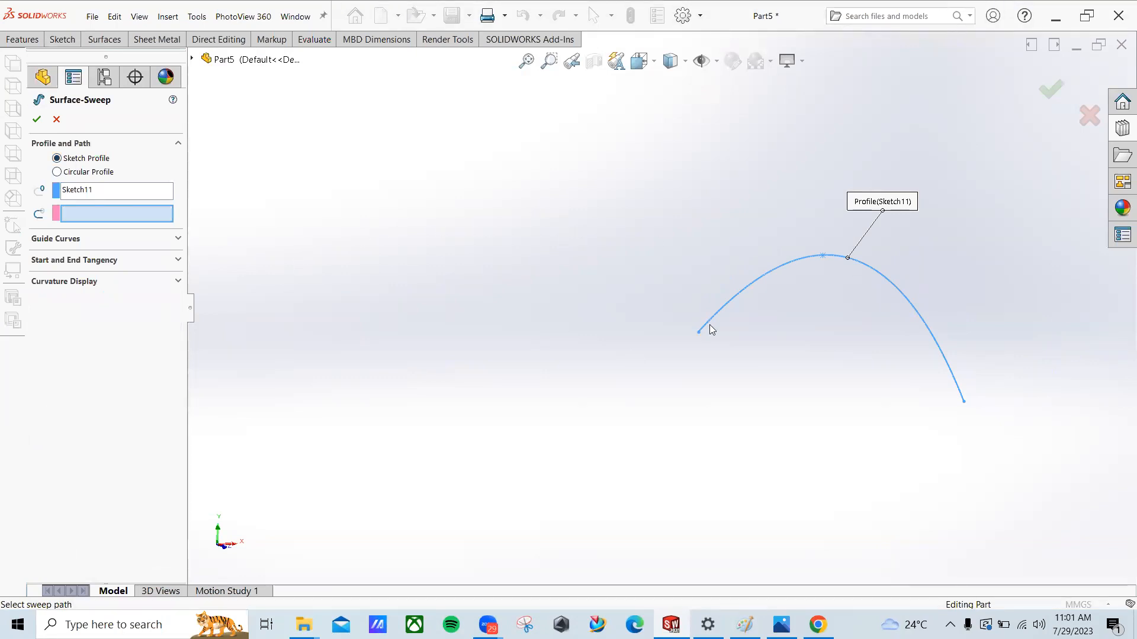
{"action": "left_click", "coordinate": [58, 172]}
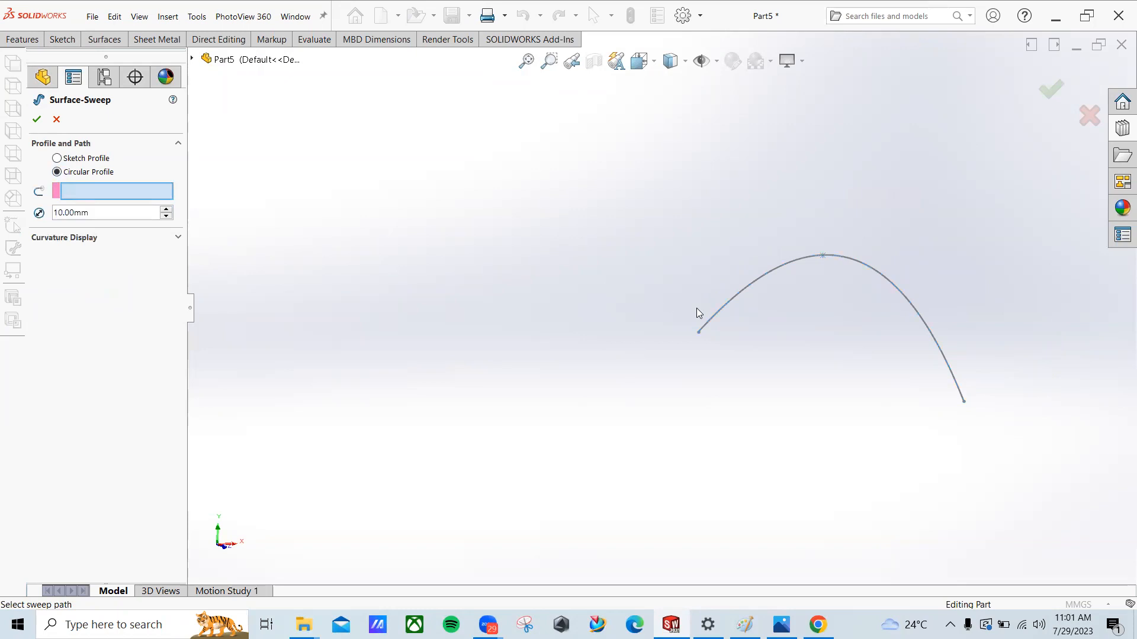
{"action": "left_click", "coordinate": [743, 296]}
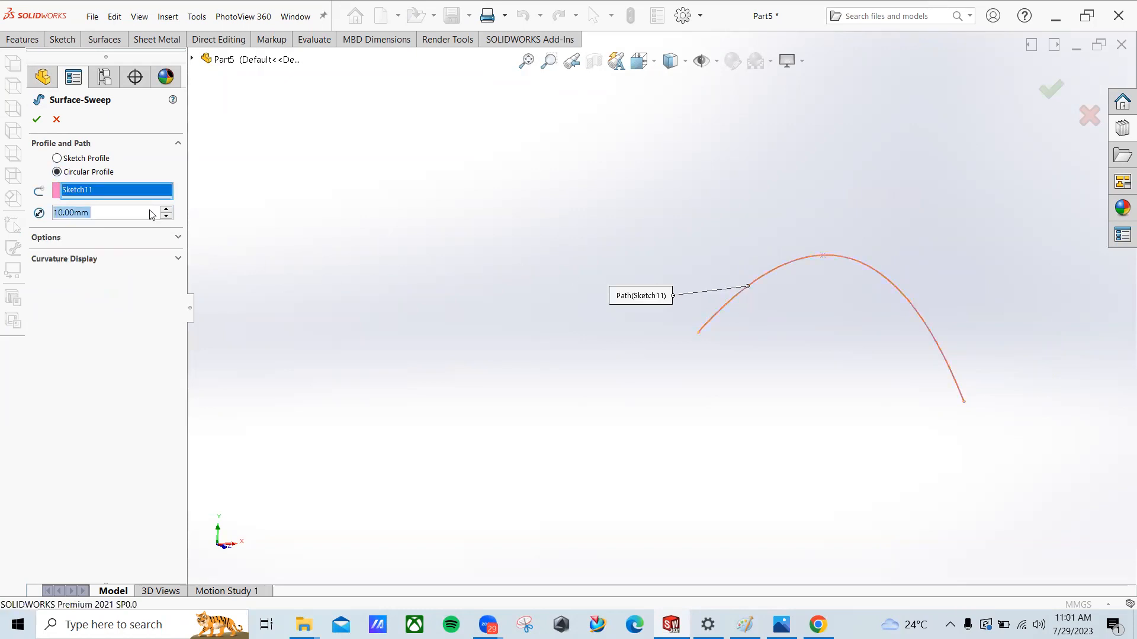
{"action": "left_click", "coordinate": [37, 119]}
Step: Edit the swept surface tube and increase its circular profile diameter to 60 mm
{"action": "scroll", "coordinate": [732, 323], "scroll_direction": "down", "scroll_amount": 8}
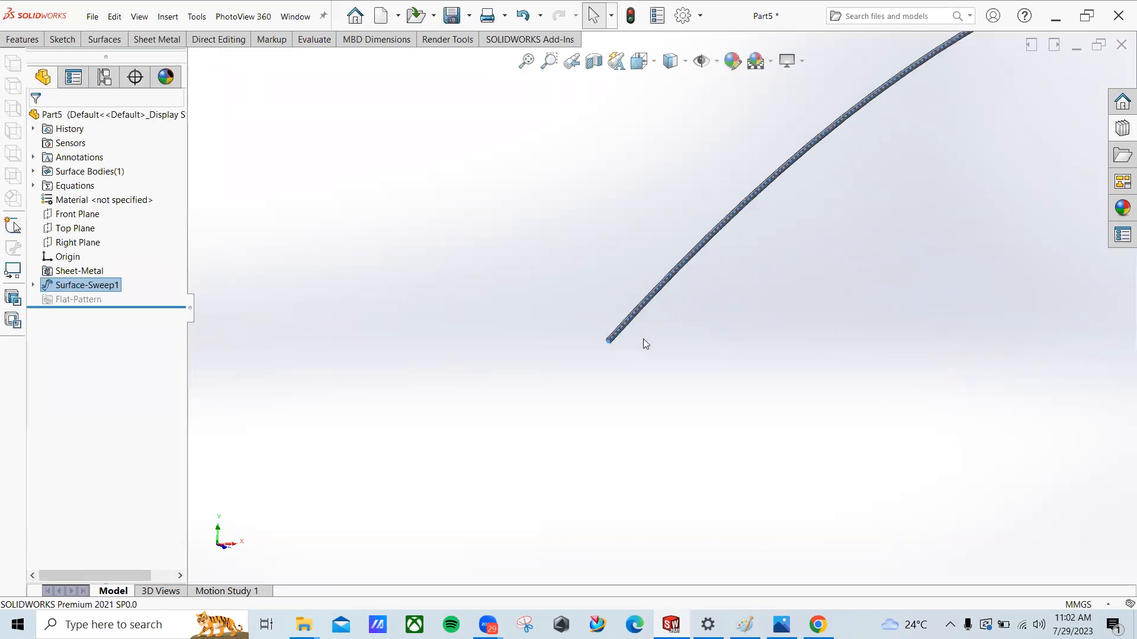
{"action": "middle_click_drag", "start_coordinate": [599, 326], "coordinate": [608, 272]}
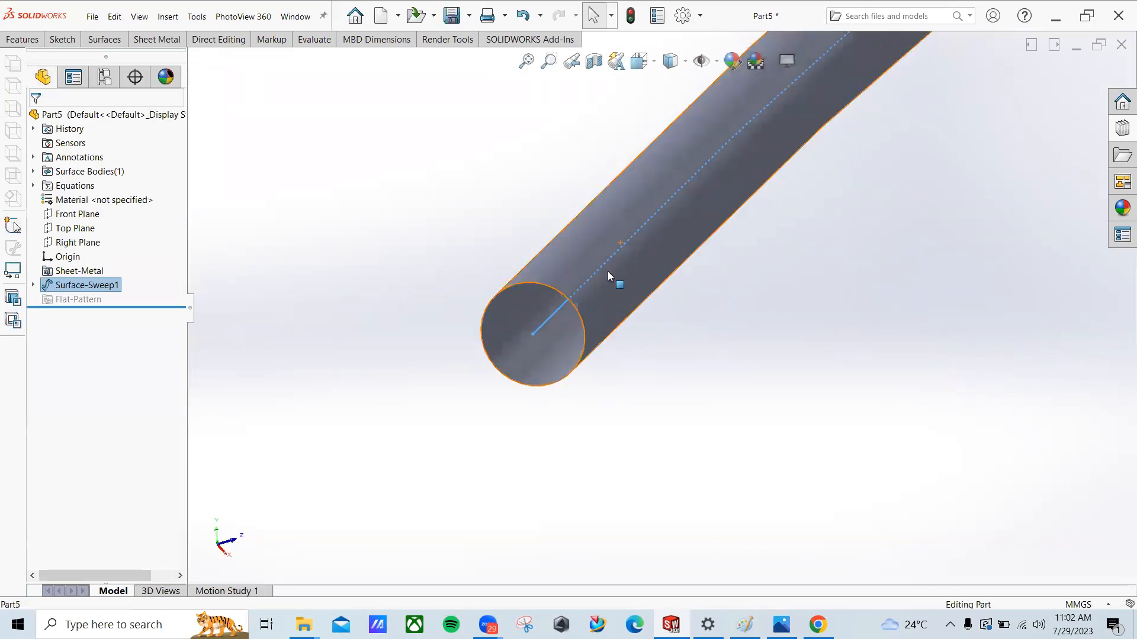
{"action": "scroll", "coordinate": [608, 271], "scroll_direction": "up", "scroll_amount": 4}
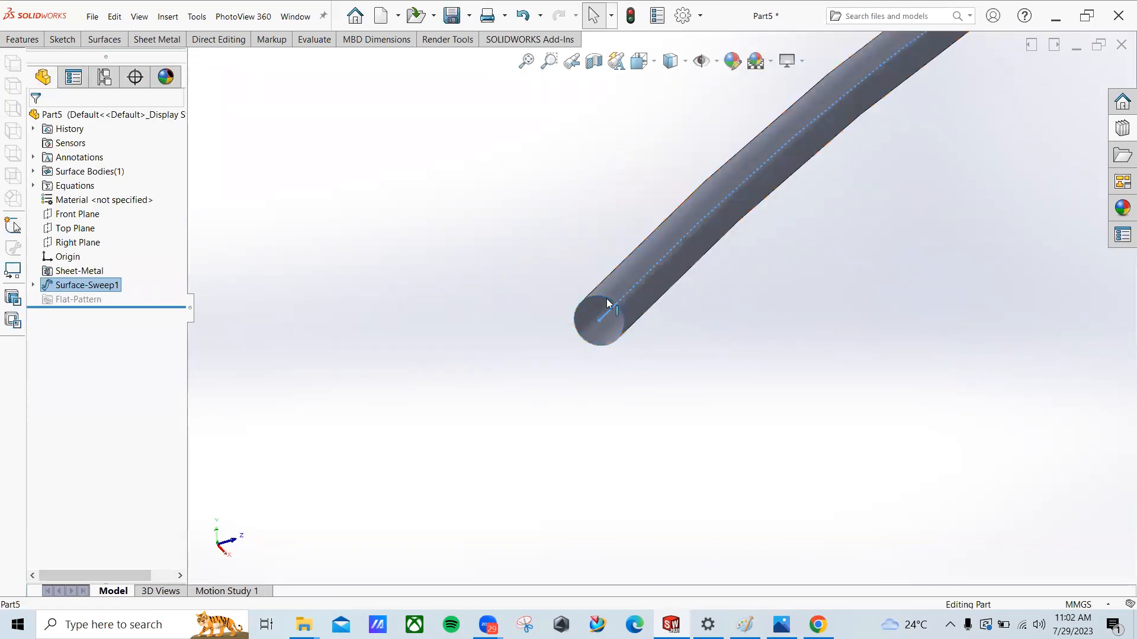
{"action": "scroll", "coordinate": [613, 313], "scroll_direction": "down", "scroll_amount": 2}
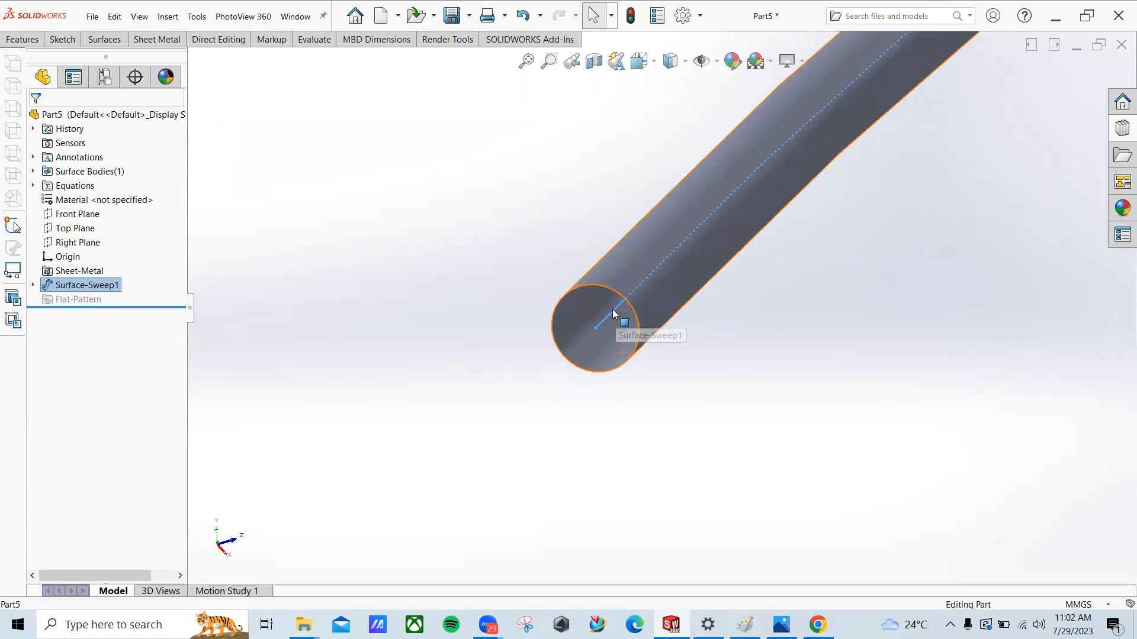
{"action": "right_click", "coordinate": [110, 288]}
{"action": "left_click", "coordinate": [119, 258]}
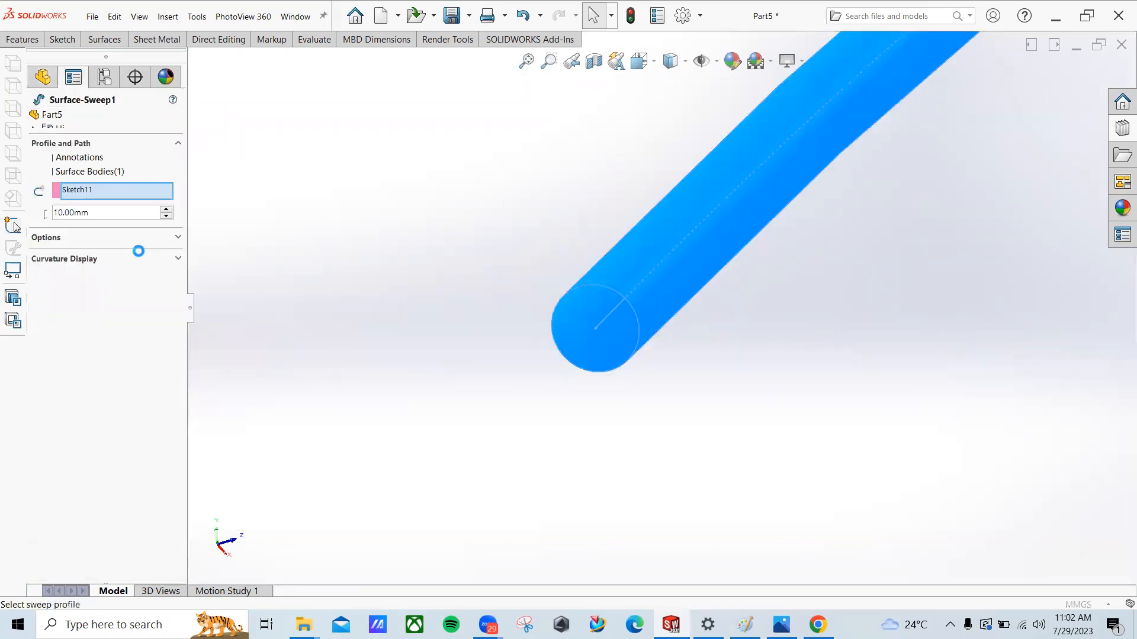
{"action": "left_click", "coordinate": [168, 209]}
{"action": "left_click", "coordinate": [168, 209]}
{"action": "left_click", "coordinate": [168, 209]}
{"action": "left_click", "coordinate": [168, 209]}
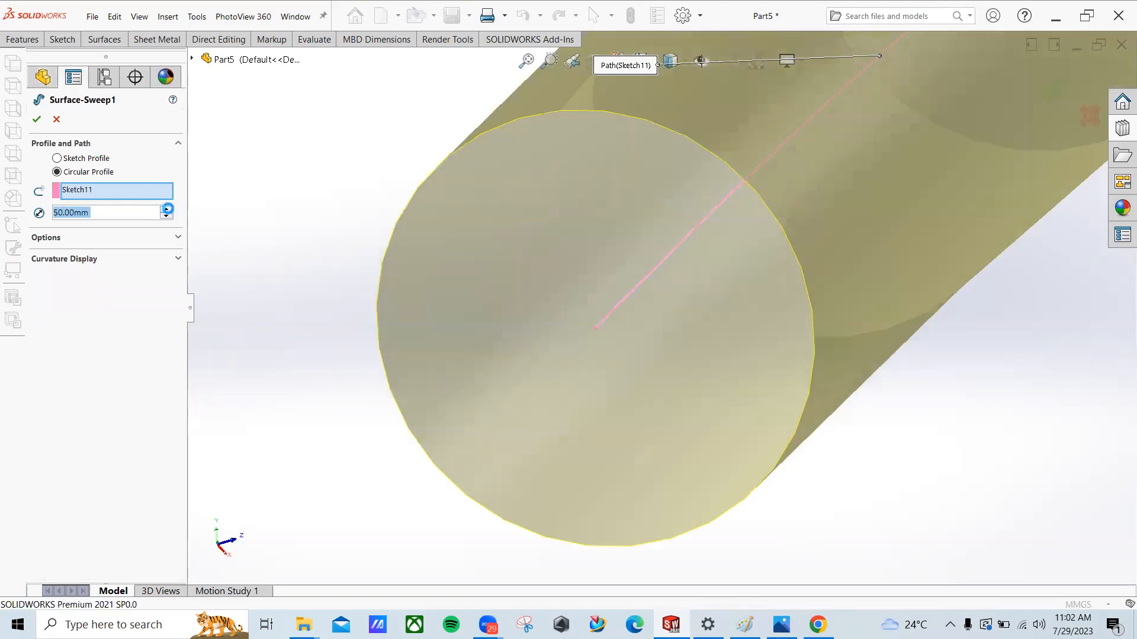
{"action": "left_click", "coordinate": [168, 209]}
{"action": "scroll", "coordinate": [493, 275], "scroll_direction": "up", "scroll_amount": 8}
{"action": "middle_click_drag", "start_coordinate": [493, 274], "coordinate": [788, 344]}
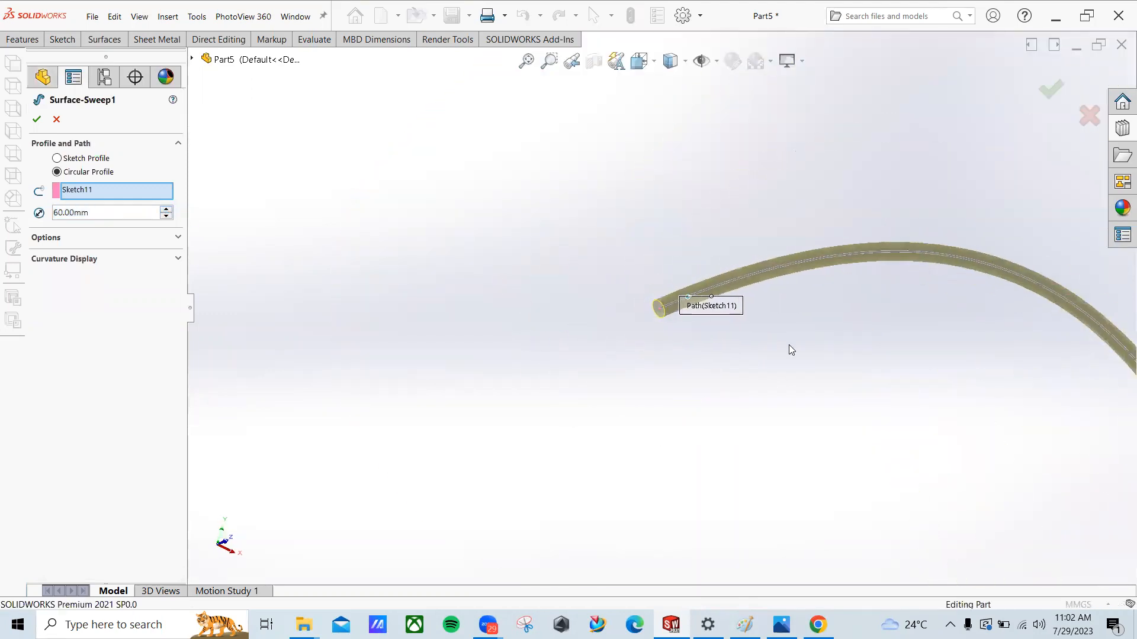
Step: Set the swept surface's circular profile diameter to 1300 mm
{"action": "left_click", "coordinate": [127, 214]}
{"action": "left_click", "coordinate": [126, 213]}
{"action": "left_click_drag", "start_coordinate": [126, 213], "coordinate": [33, 215]}
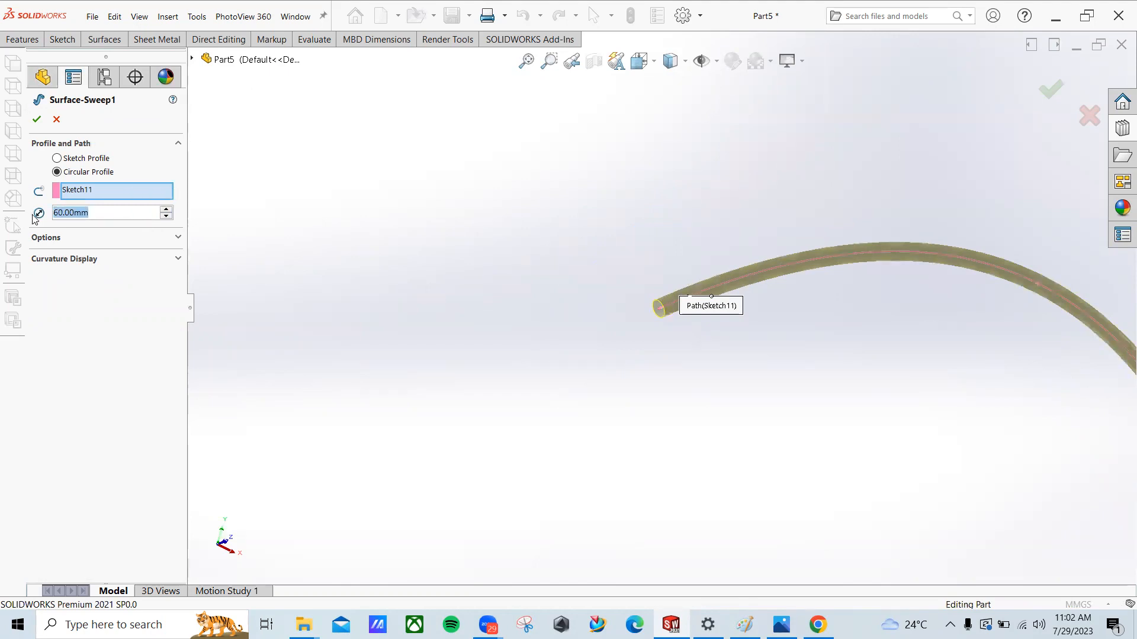
{"action": "type", "text": "13"}
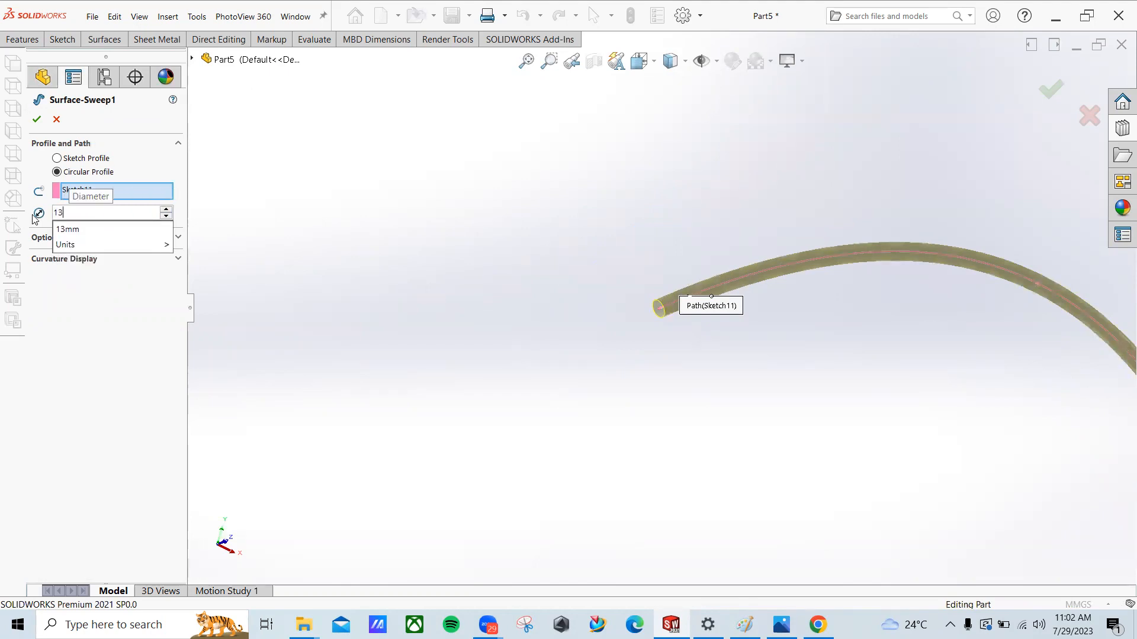
{"action": "type", "text": "00"}
{"action": "key", "text": "Return"}
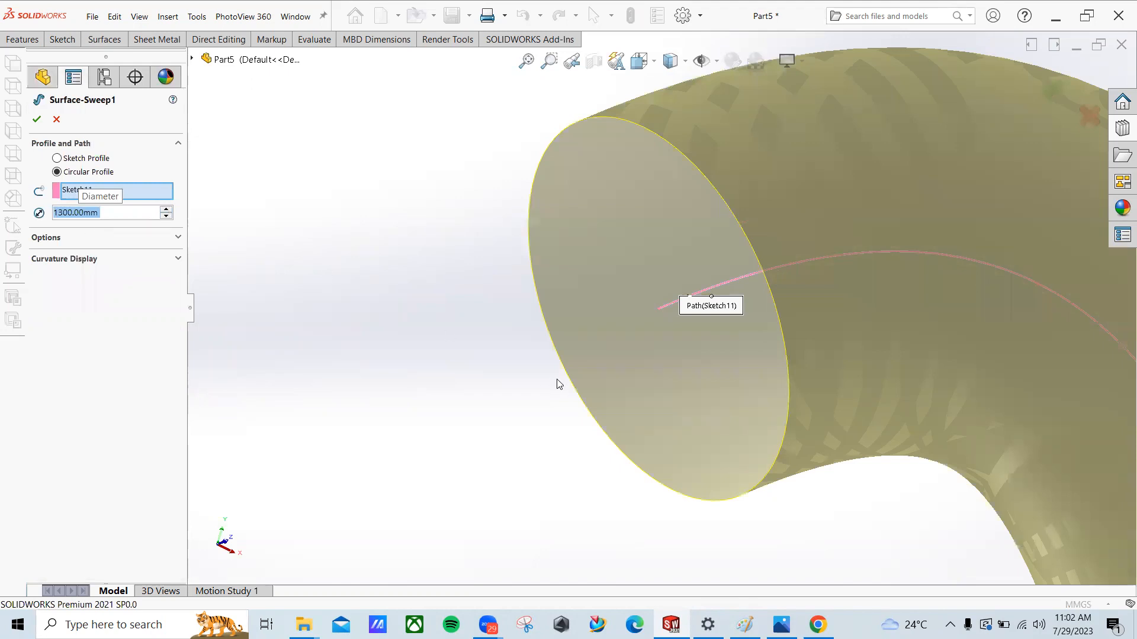
{"action": "scroll", "coordinate": [497, 274], "scroll_direction": "up", "scroll_amount": 6}
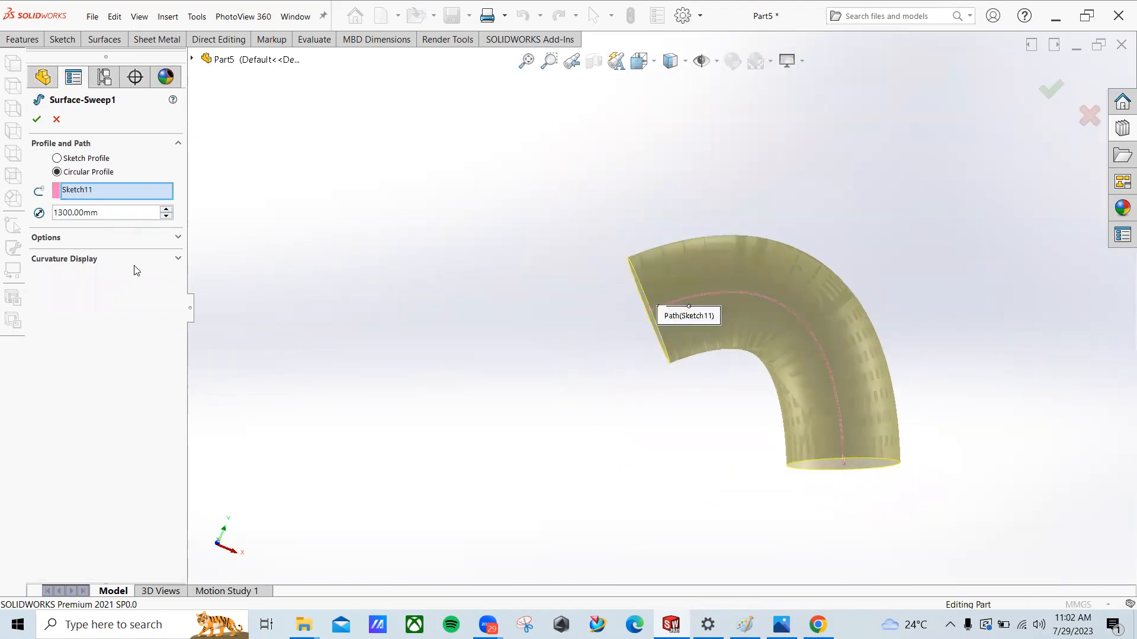
Step: Try to enlarge the swept surface's circular profile diameter to 13000 mm
{"action": "scroll", "coordinate": [735, 352], "scroll_direction": "down", "scroll_amount": 5}
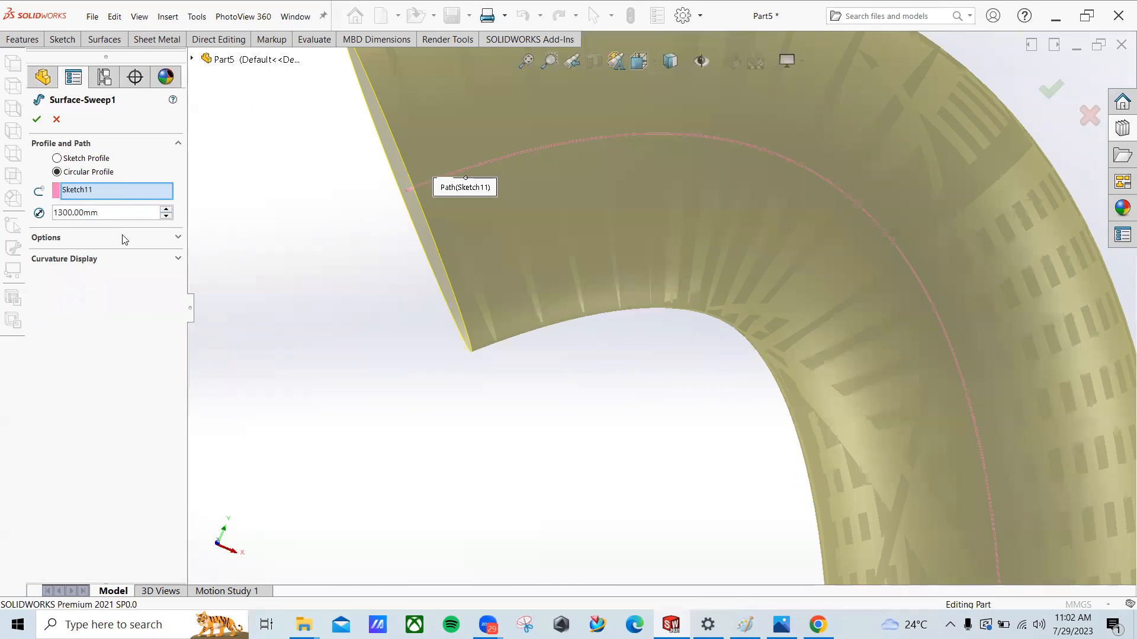
{"action": "left_click", "coordinate": [72, 213]}
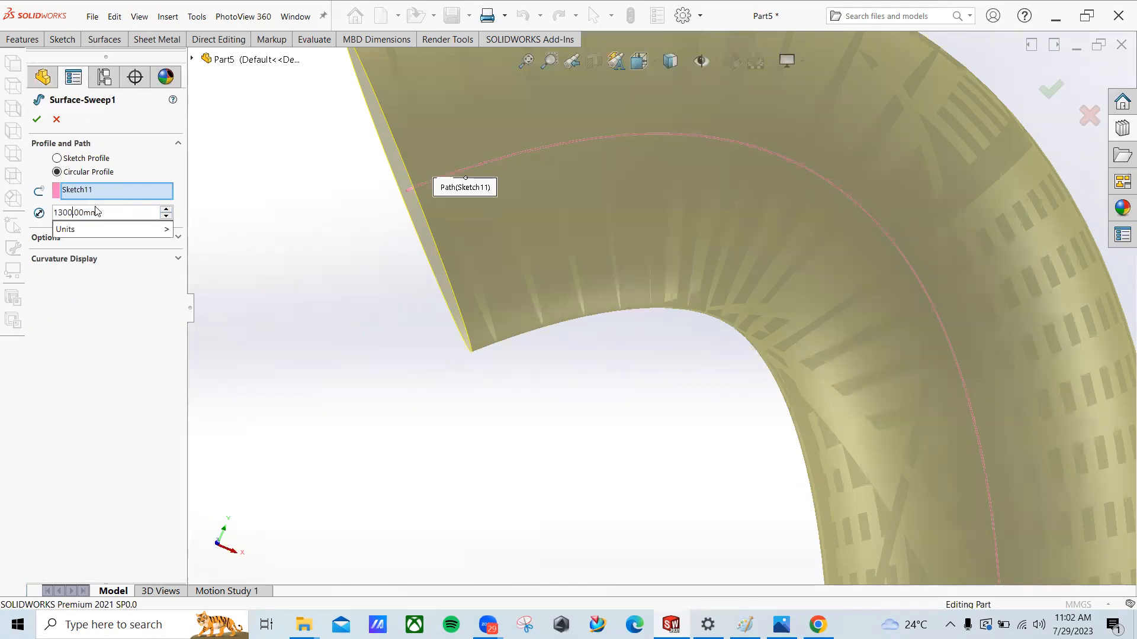
{"action": "type", "text": "0"}
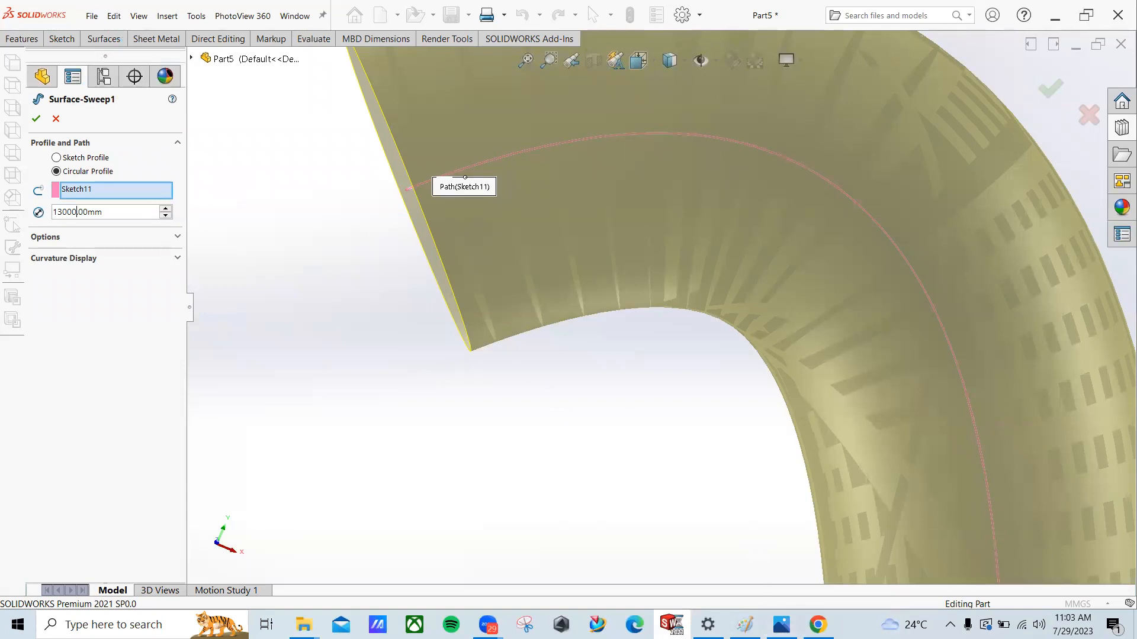
Step: Switch to Task Manager, select the SolidWorks app entry and close Task Manager
{"action": "right_click", "coordinate": [856, 624]}
{"action": "left_click", "coordinate": [889, 536]}
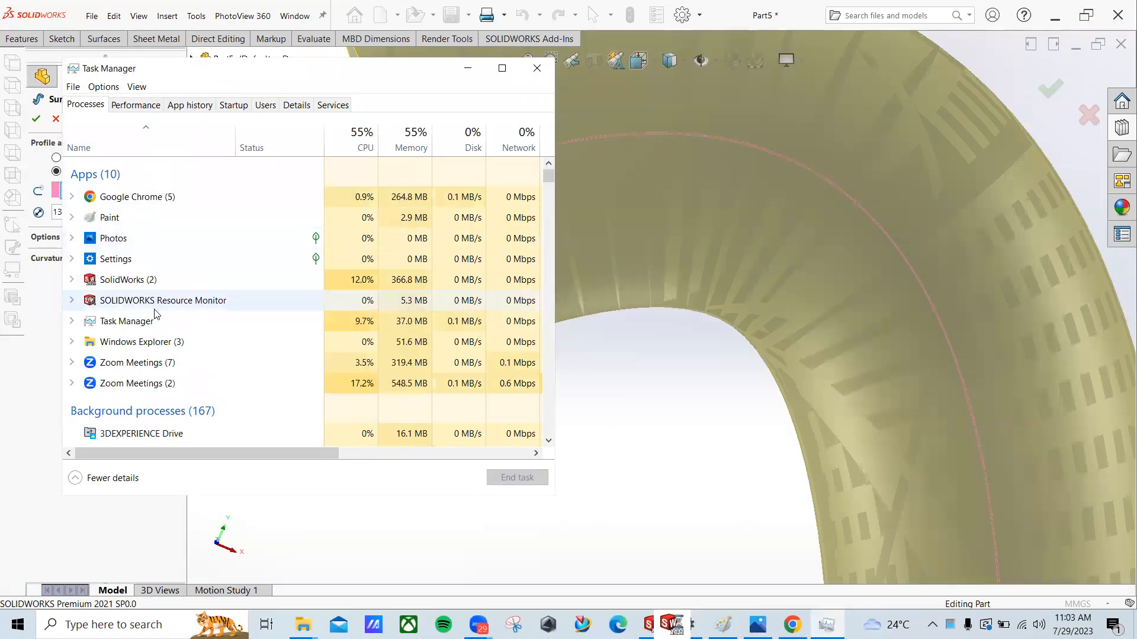
{"action": "left_click", "coordinate": [145, 280]}
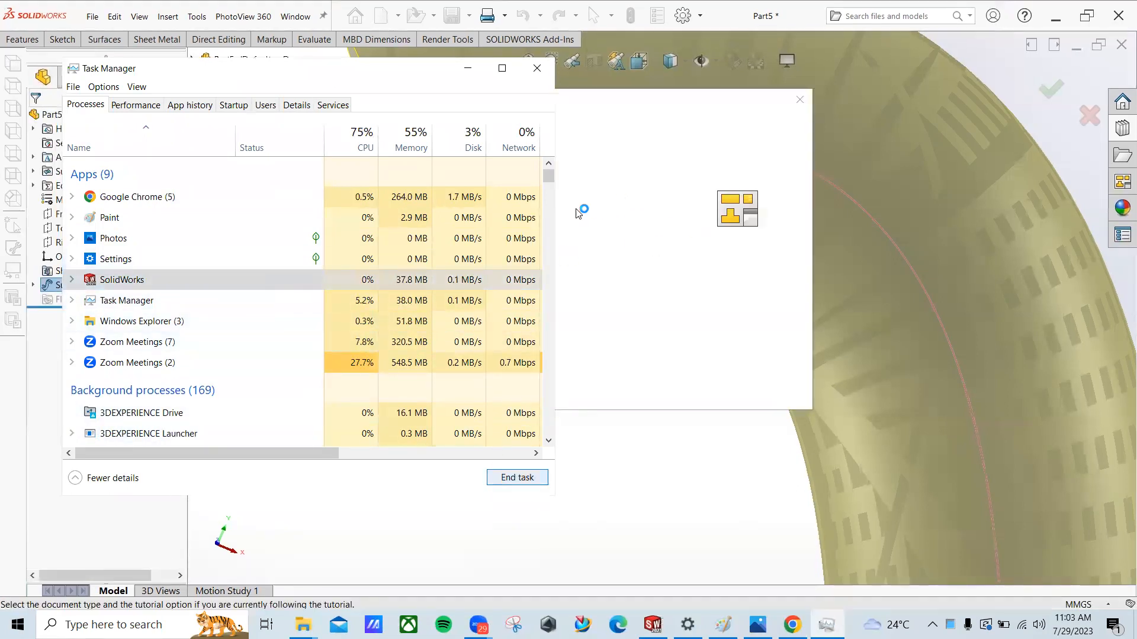
{"action": "left_click", "coordinate": [535, 70]}
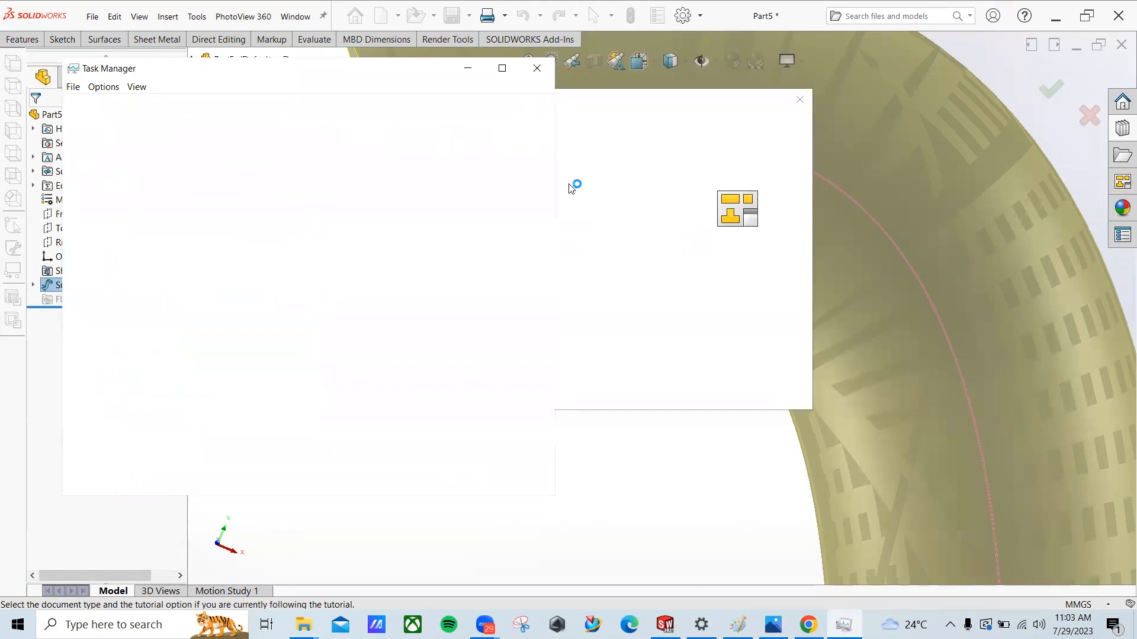
Step: Create a new part and sketch a rectangle centered on the origin of the Front Plane, finishing the sketch
{"action": "double_click", "coordinate": [467, 210]}
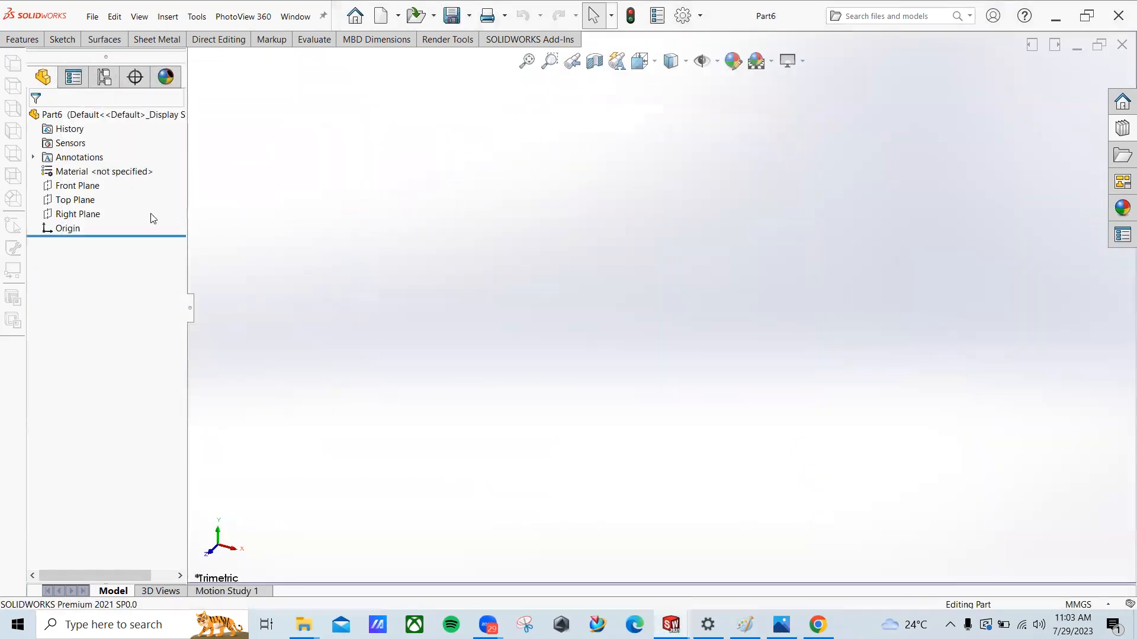
{"action": "left_click", "coordinate": [73, 186]}
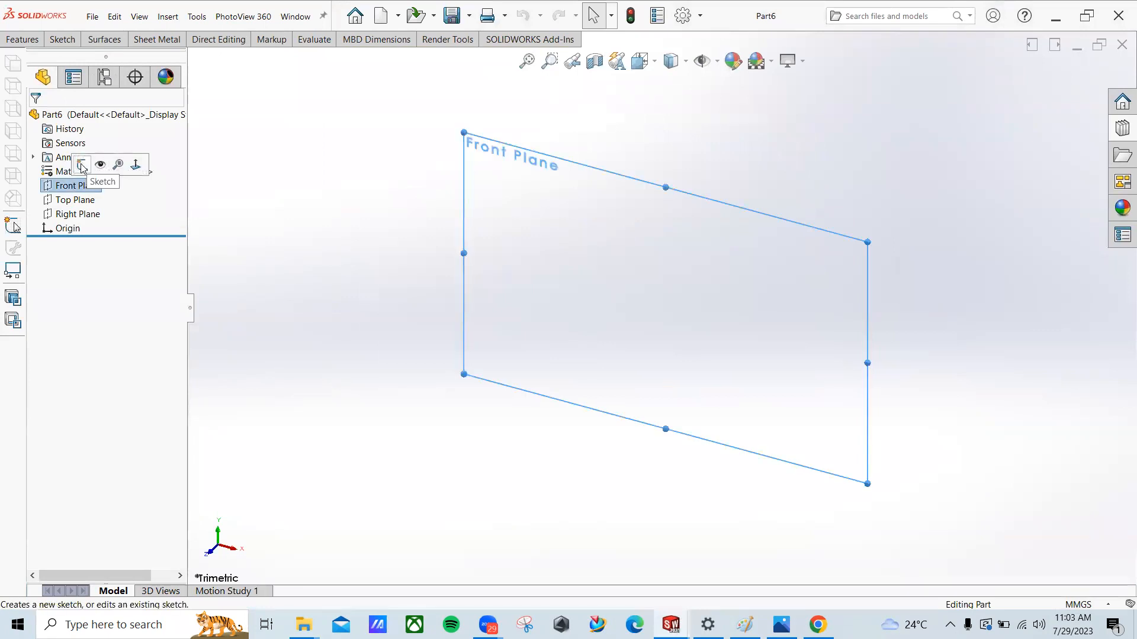
{"action": "left_click", "coordinate": [81, 166]}
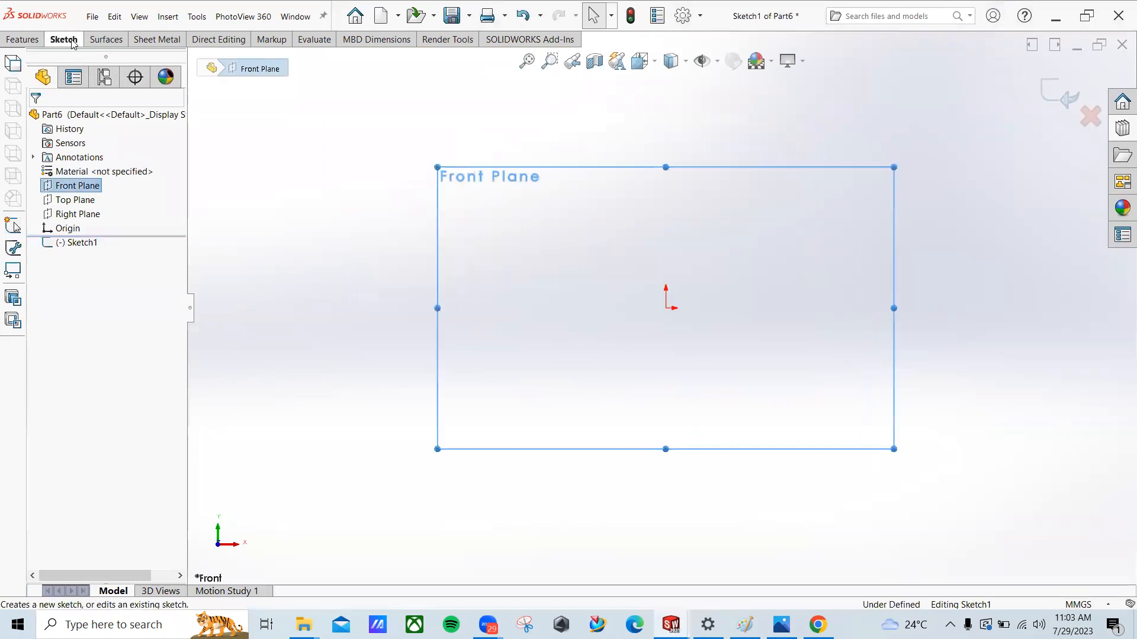
{"action": "left_click", "coordinate": [104, 39]}
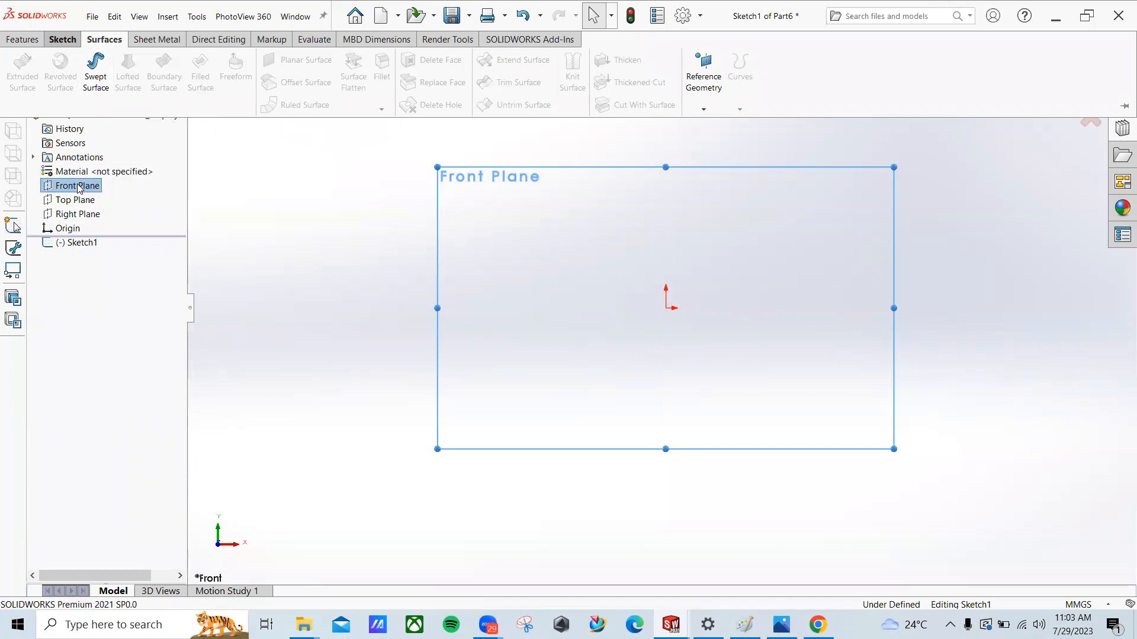
{"action": "left_click", "coordinate": [63, 39]}
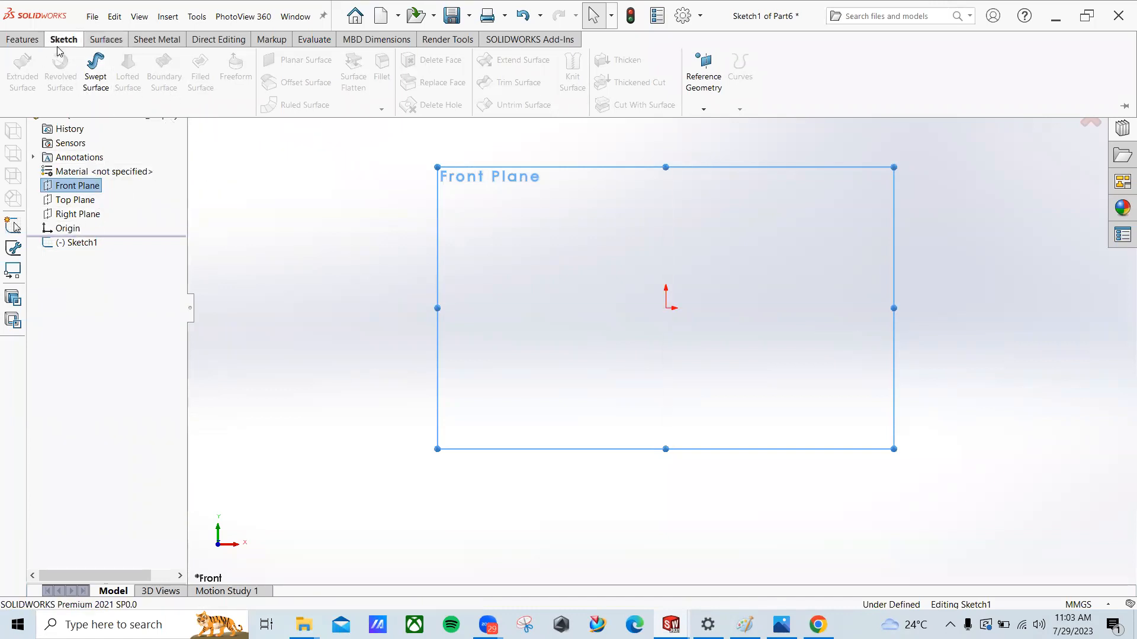
{"action": "left_click", "coordinate": [95, 81]}
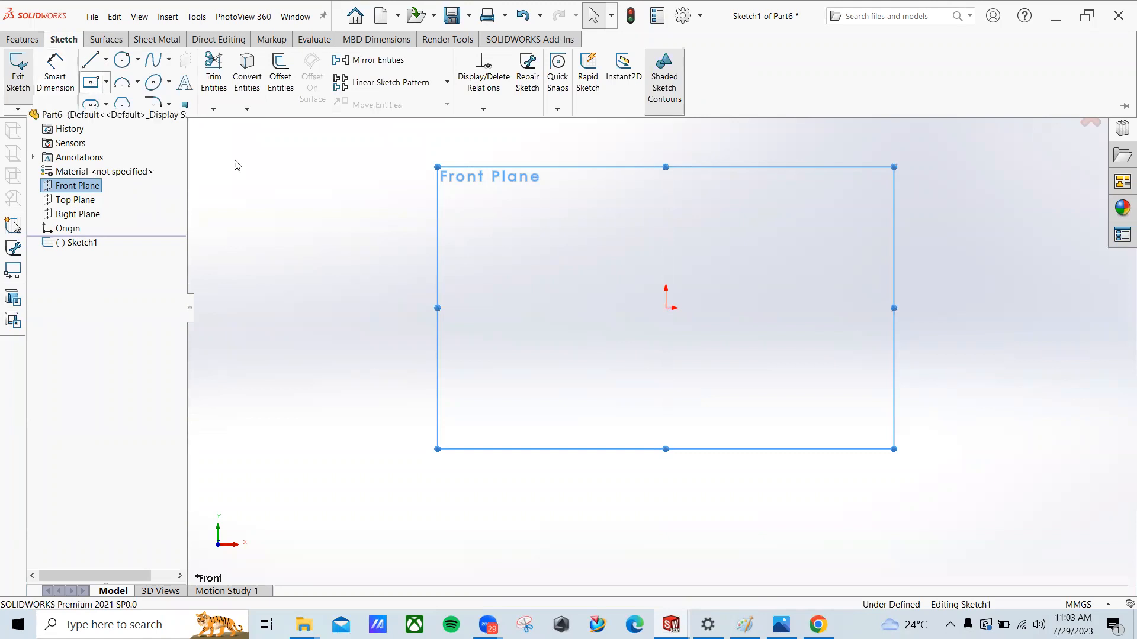
{"action": "left_click", "coordinate": [666, 308]}
{"action": "left_click", "coordinate": [877, 435]}
{"action": "left_click", "coordinate": [1061, 97]}
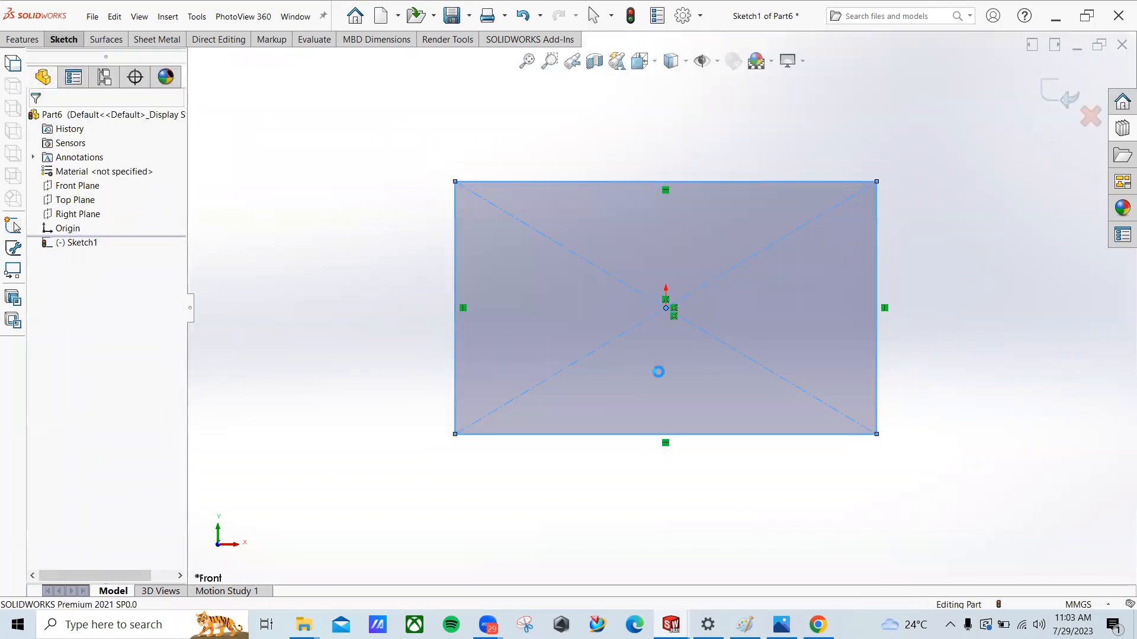
Step: Create a filled surface bounded by the rectangle sketch, with Contact edge settings
{"action": "middle_click_drag", "start_coordinate": [635, 317], "coordinate": [640, 255]}
{"action": "left_click", "coordinate": [156, 40]}
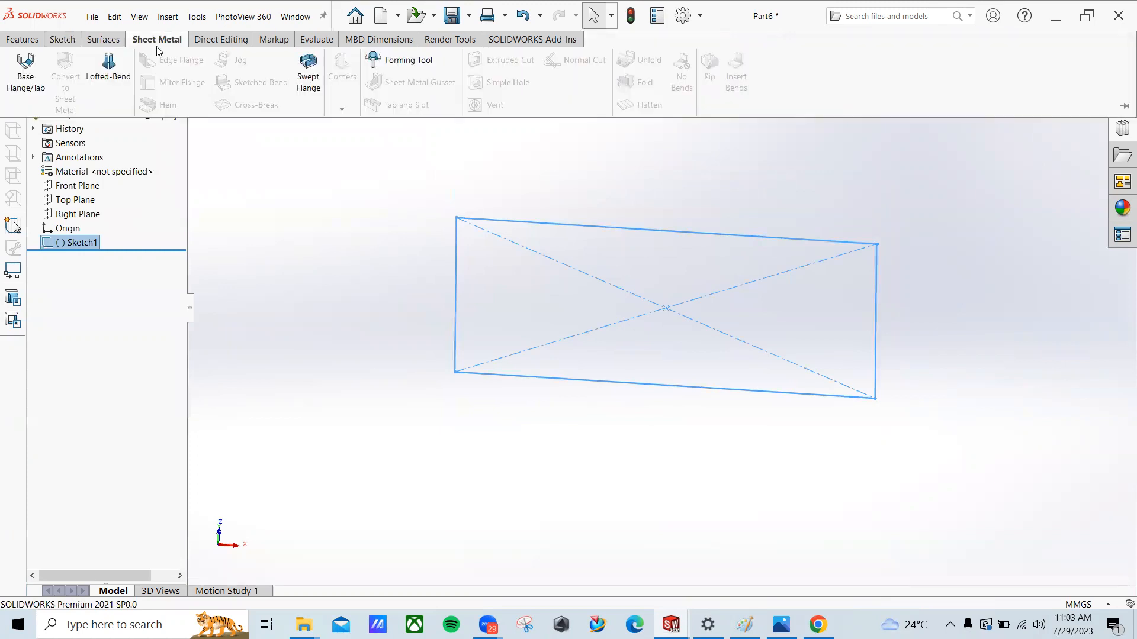
{"action": "left_click", "coordinate": [104, 40]}
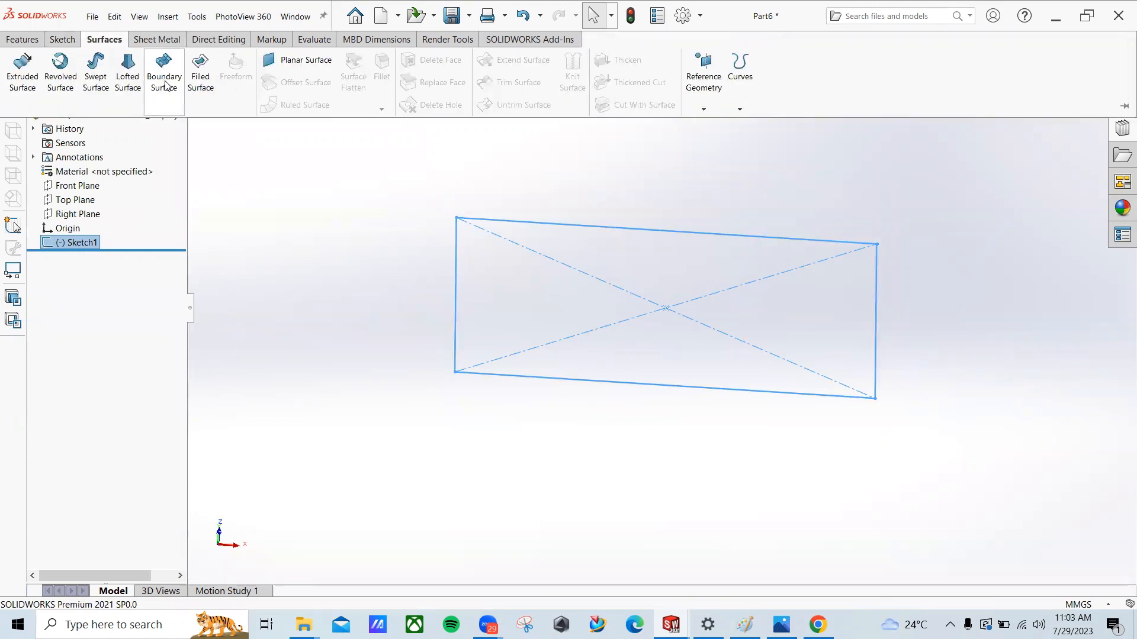
{"action": "left_click", "coordinate": [200, 80]}
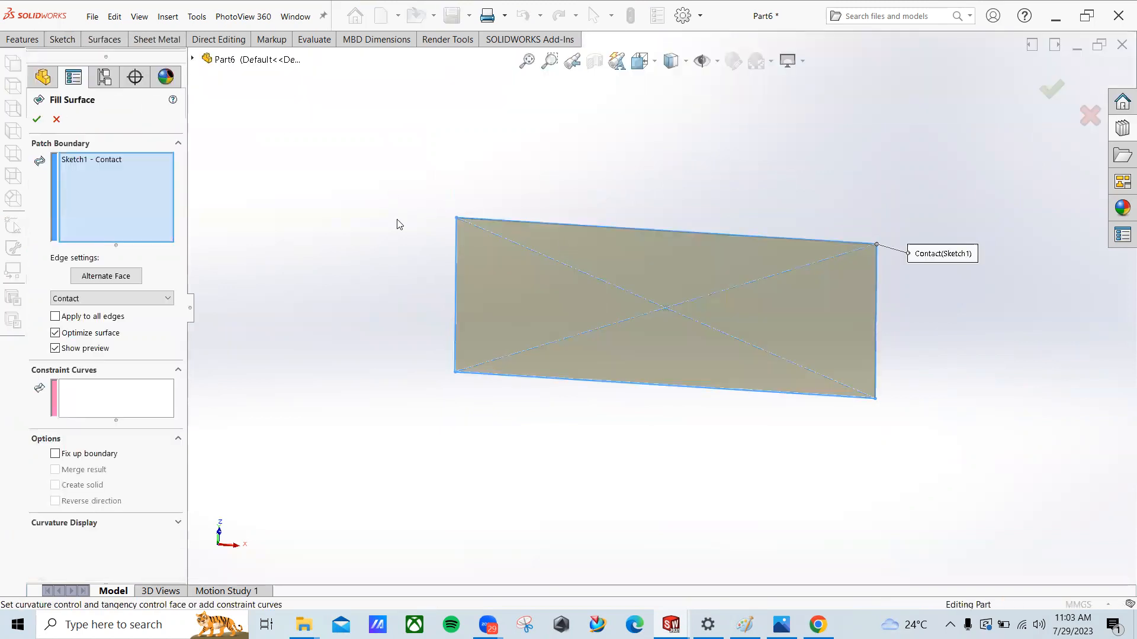
{"action": "left_click", "coordinate": [36, 120]}
{"action": "middle_click_drag", "start_coordinate": [631, 296], "coordinate": [656, 306]}
Step: Delete the filled surface while keeping its rectangle sketch
{"action": "left_click", "coordinate": [644, 276]}
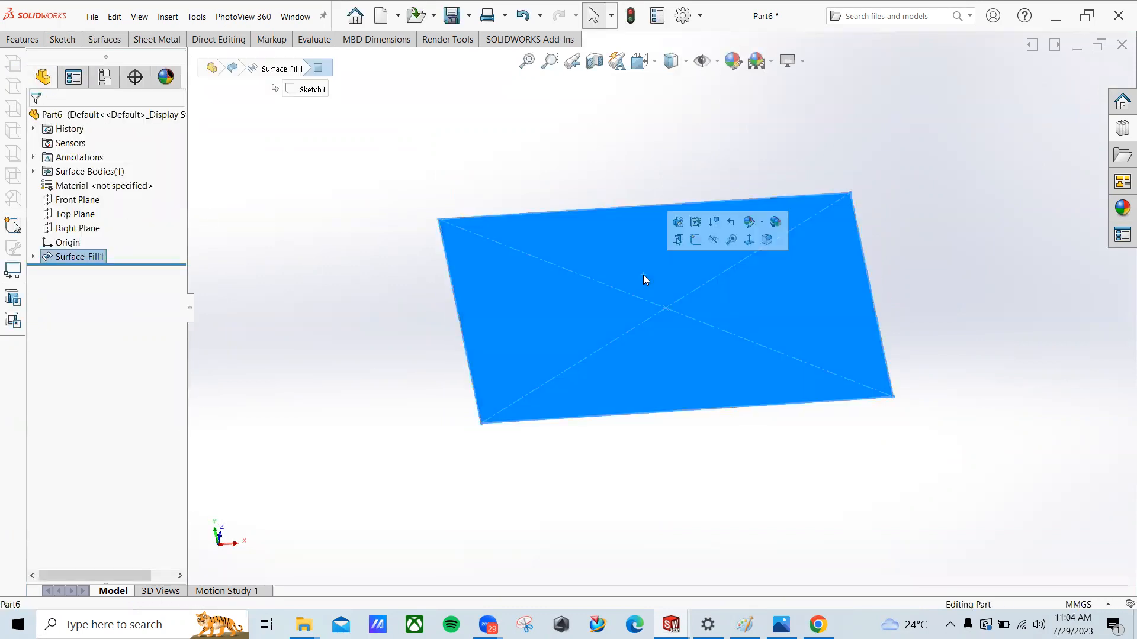
{"action": "key", "text": "Delete"}
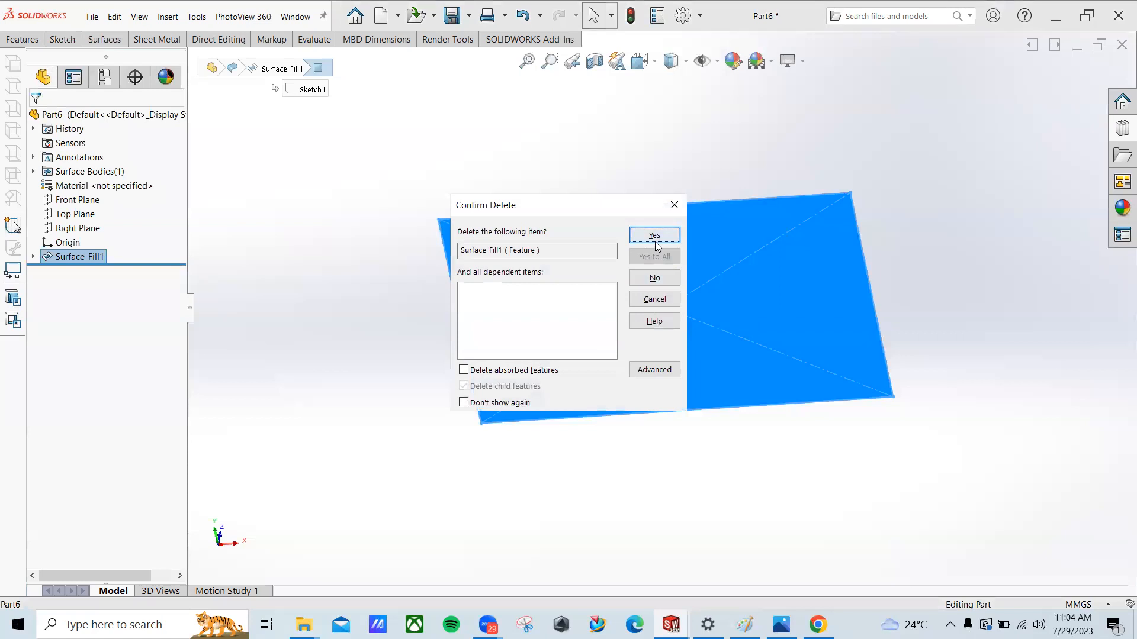
{"action": "left_click", "coordinate": [655, 234]}
Step: Recreate the filled surface using the rectangle sketch as its patch boundary
{"action": "left_click", "coordinate": [161, 40]}
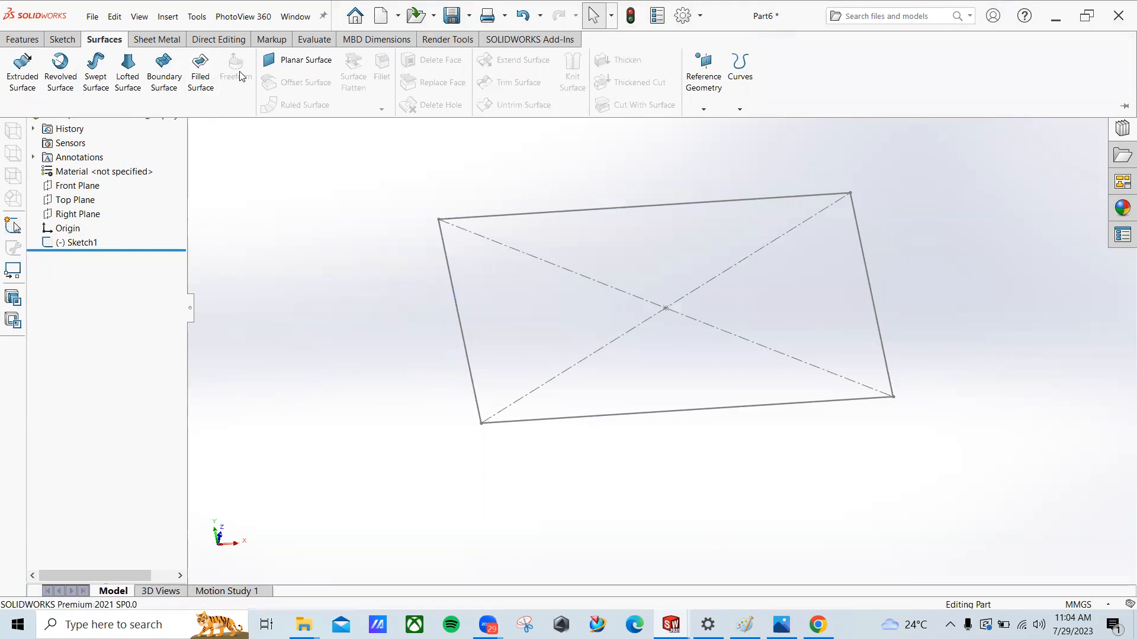
{"action": "left_click", "coordinate": [200, 76]}
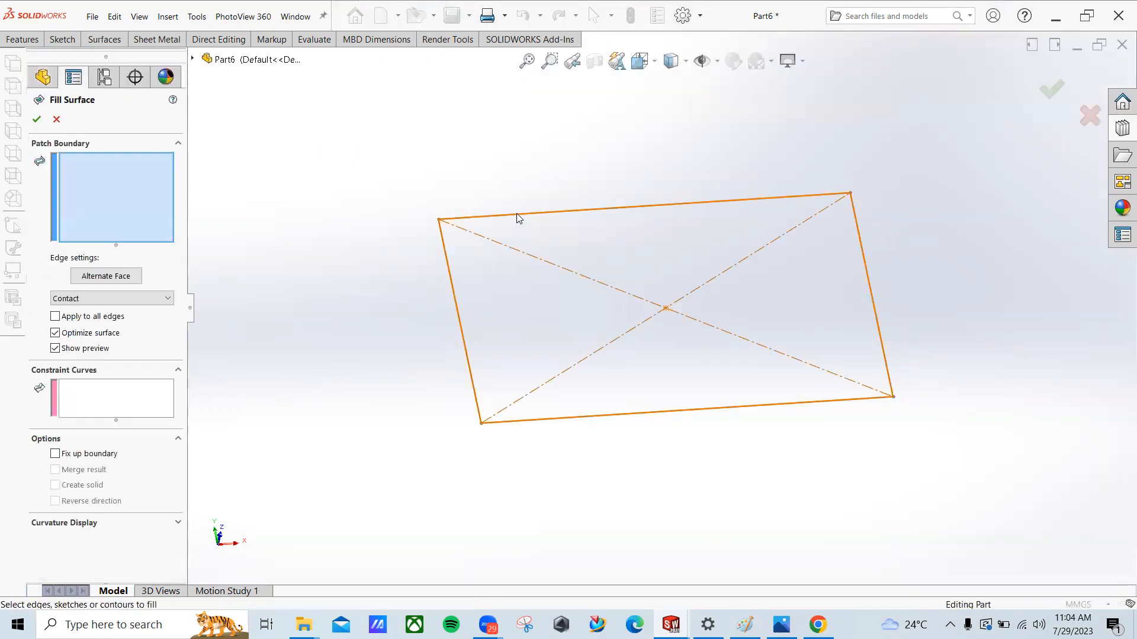
{"action": "left_click", "coordinate": [38, 122]}
{"action": "middle_click_drag", "start_coordinate": [500, 266], "coordinate": [500, 218]}
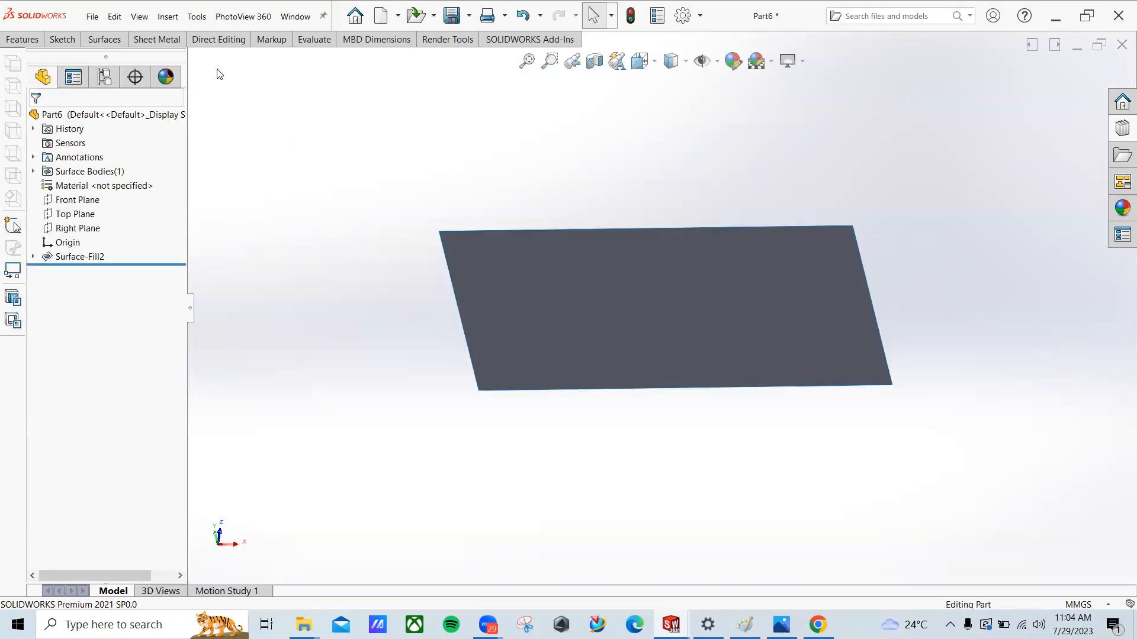
Step: Apply Freeform to the filled surface's face and set one short edge's continuity to Moveable
{"action": "left_click", "coordinate": [157, 40]}
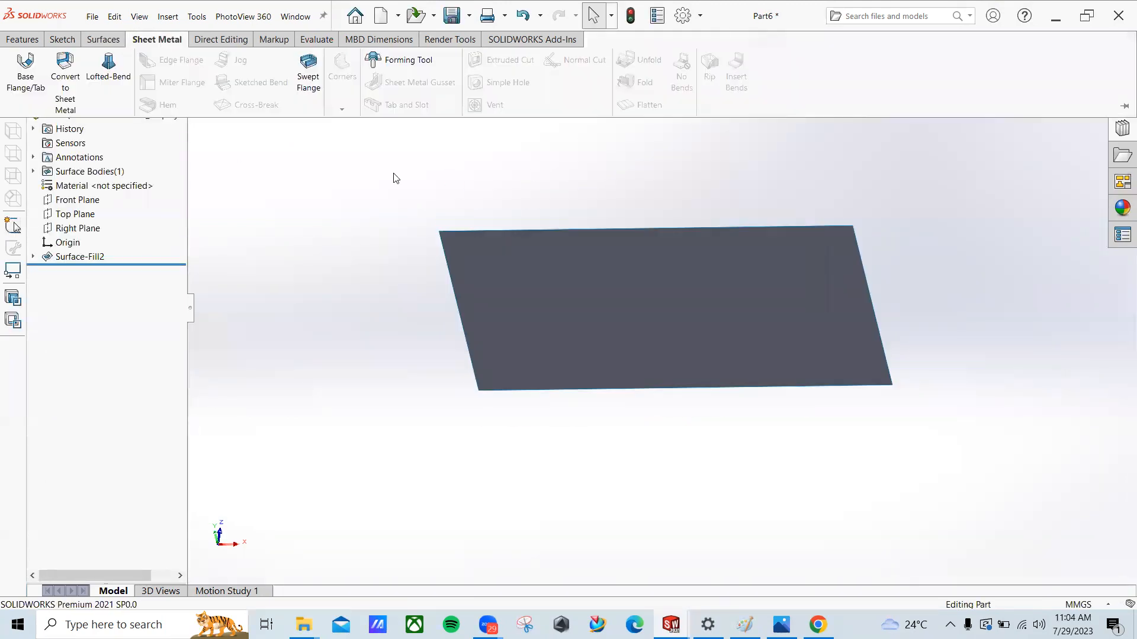
{"action": "left_click", "coordinate": [104, 39]}
{"action": "left_click", "coordinate": [236, 74]}
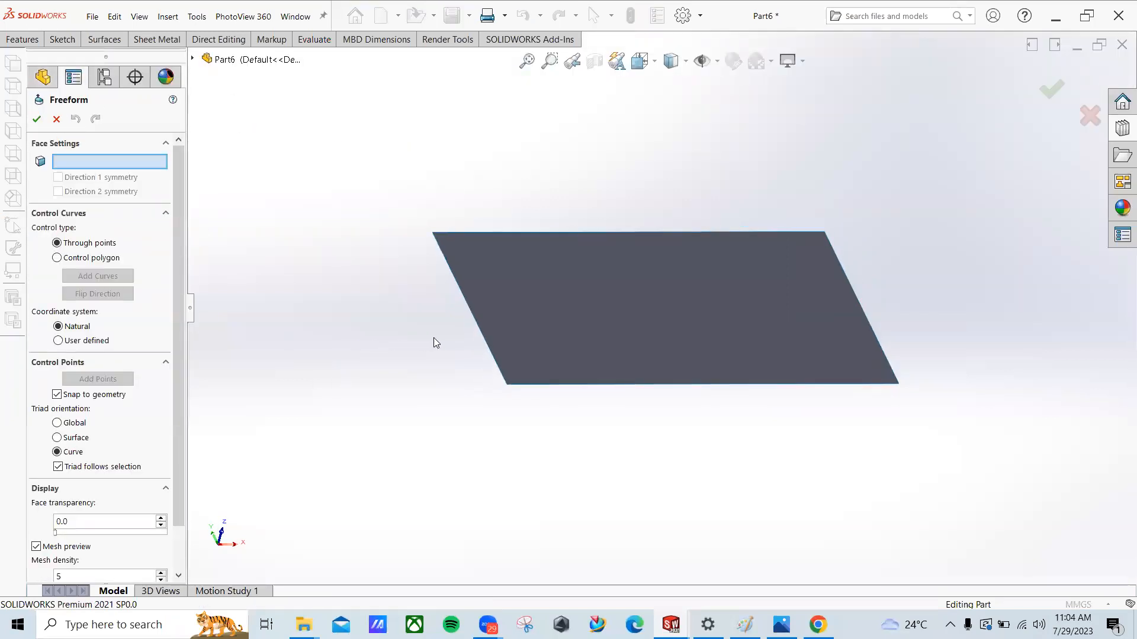
{"action": "left_click", "coordinate": [610, 326]}
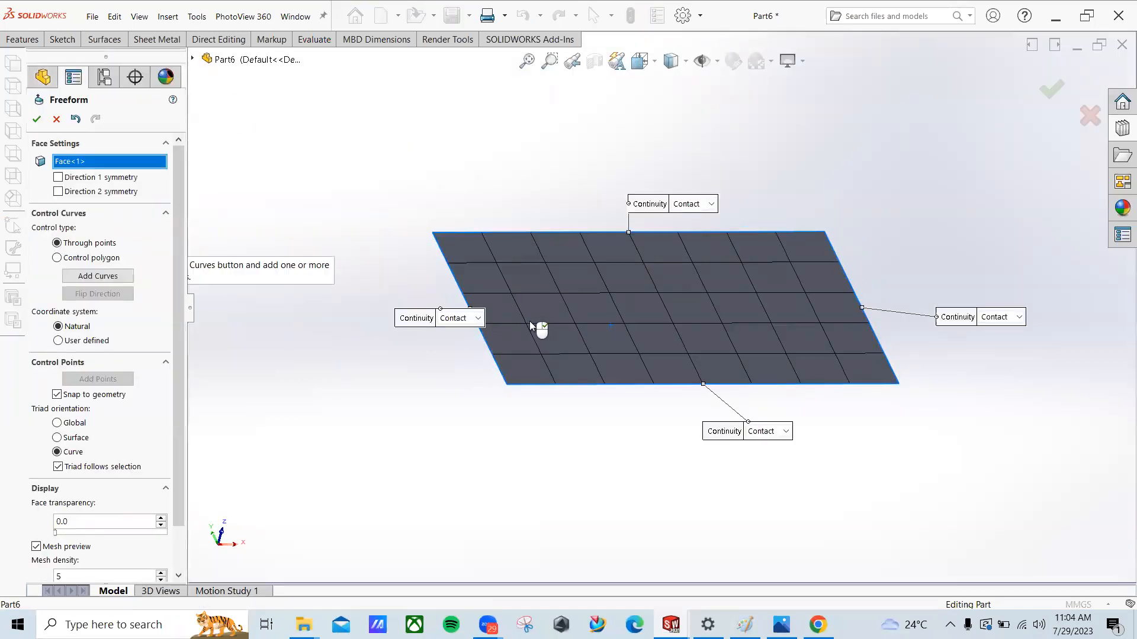
{"action": "middle_click_drag", "start_coordinate": [531, 322], "coordinate": [514, 320]}
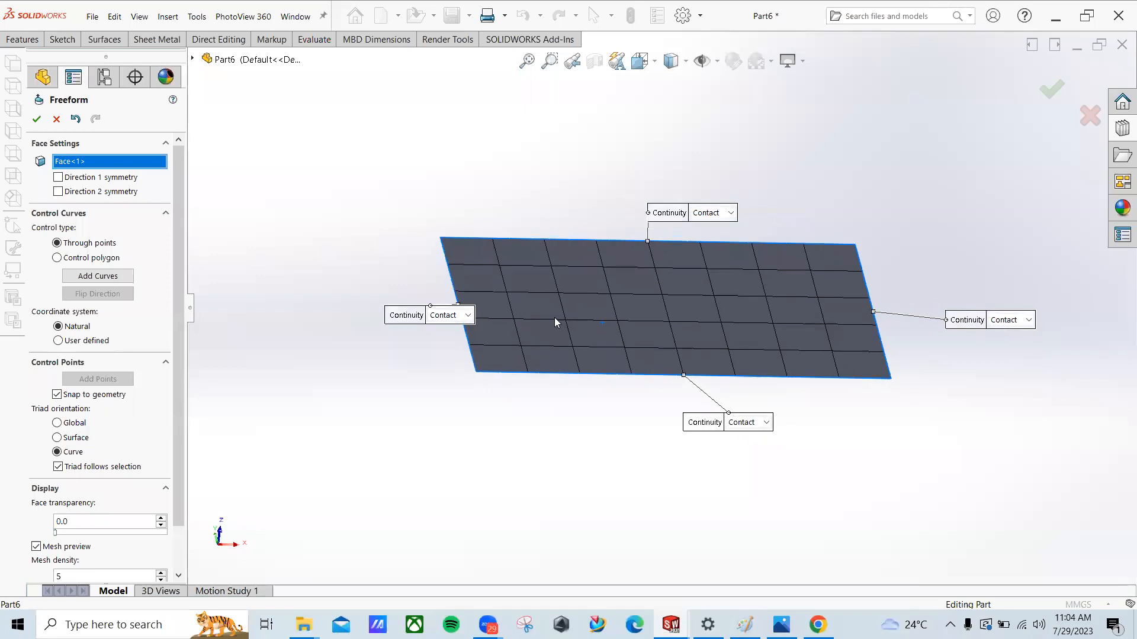
{"action": "left_click", "coordinate": [647, 242]}
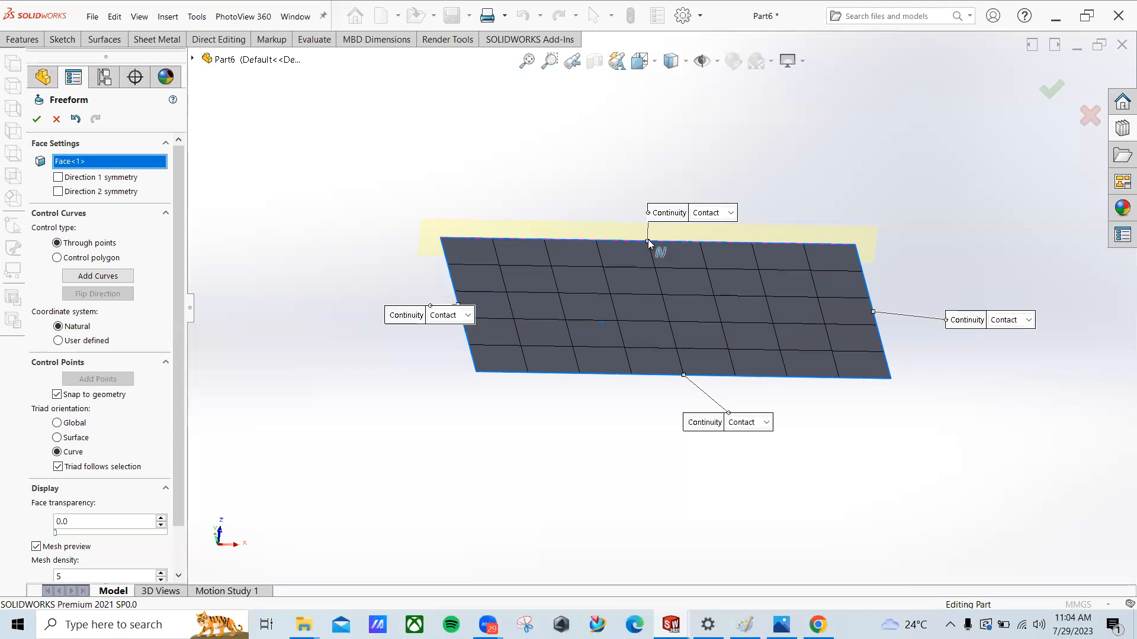
{"action": "middle_click_drag", "start_coordinate": [494, 271], "coordinate": [495, 338]}
{"action": "left_click", "coordinate": [467, 334]}
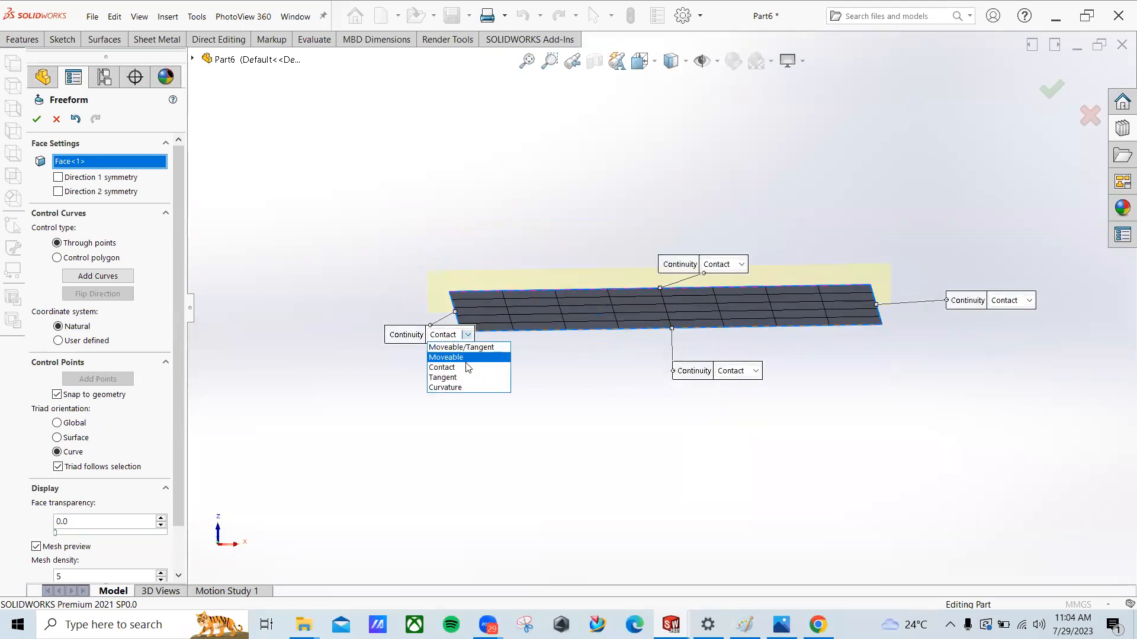
{"action": "left_click", "coordinate": [466, 358]}
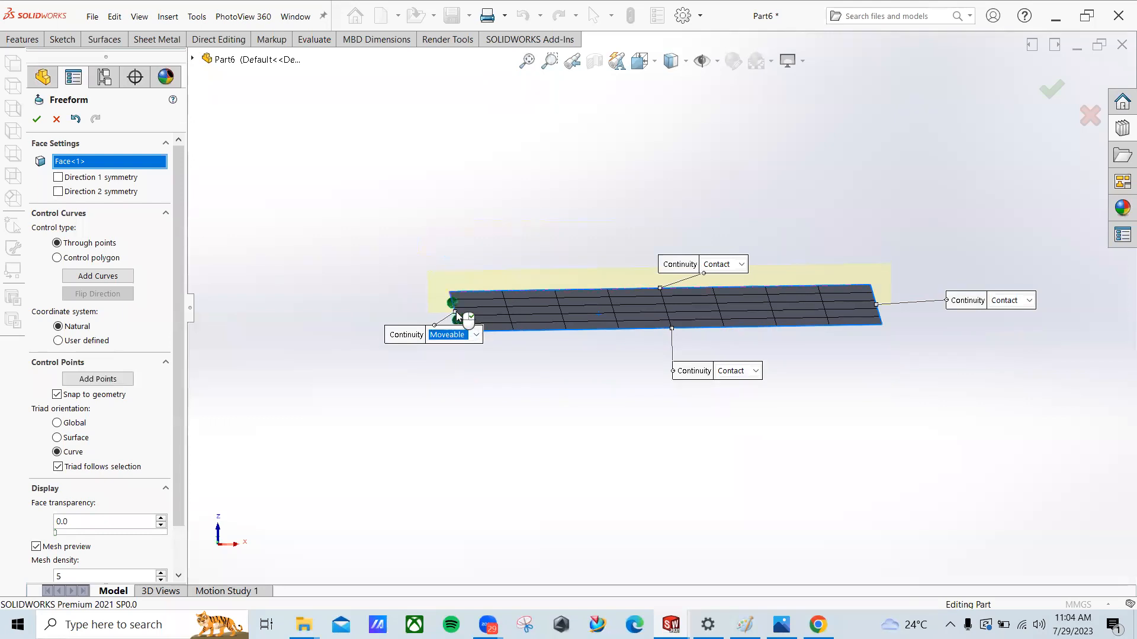
Step: Raise one control point of the moveable short edge to offsets of about -4.16 mm and 18.58 mm
{"action": "middle_click_drag", "start_coordinate": [461, 314], "coordinate": [456, 296]}
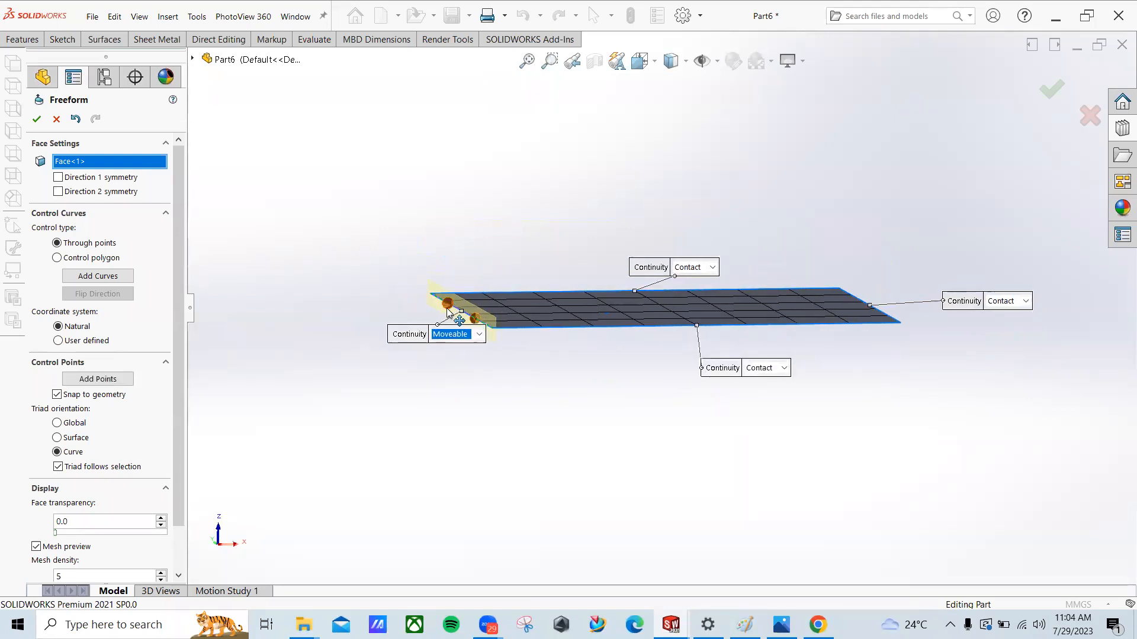
{"action": "left_click", "coordinate": [449, 302]}
{"action": "left_click_drag", "start_coordinate": [453, 281], "coordinate": [567, 300]}
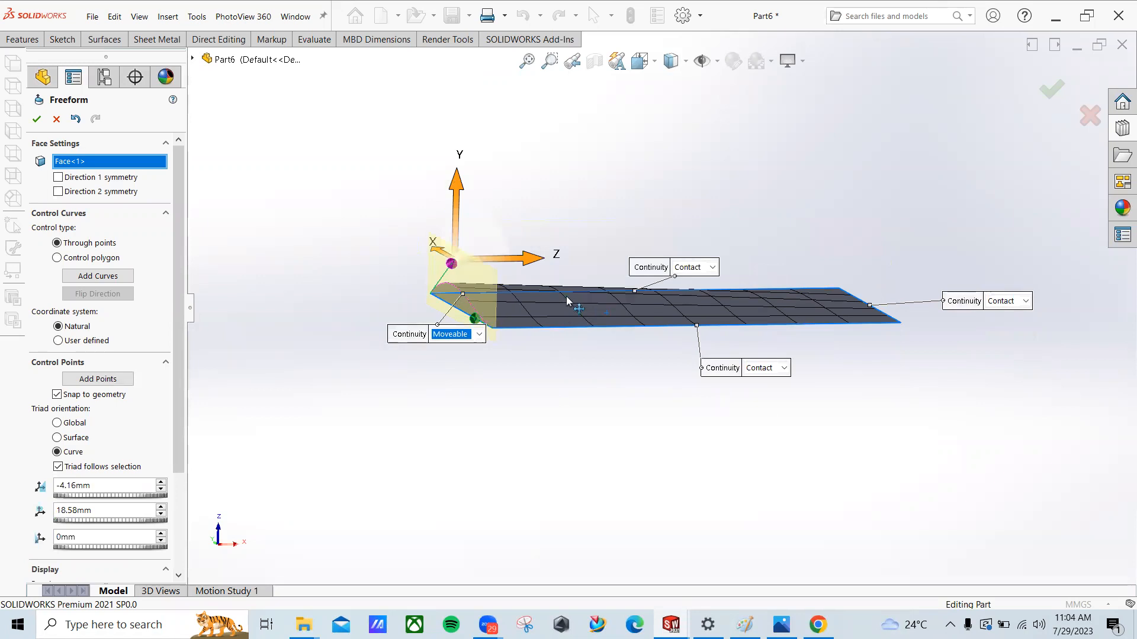
{"action": "middle_click_drag", "start_coordinate": [519, 302], "coordinate": [502, 303]}
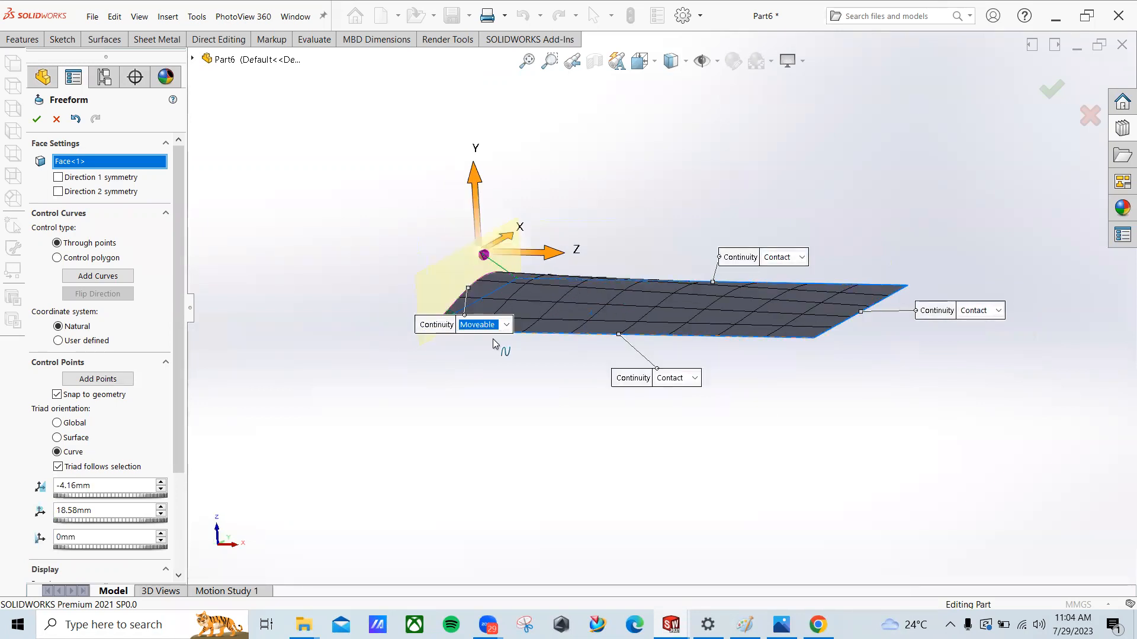
{"action": "left_click", "coordinate": [436, 389]}
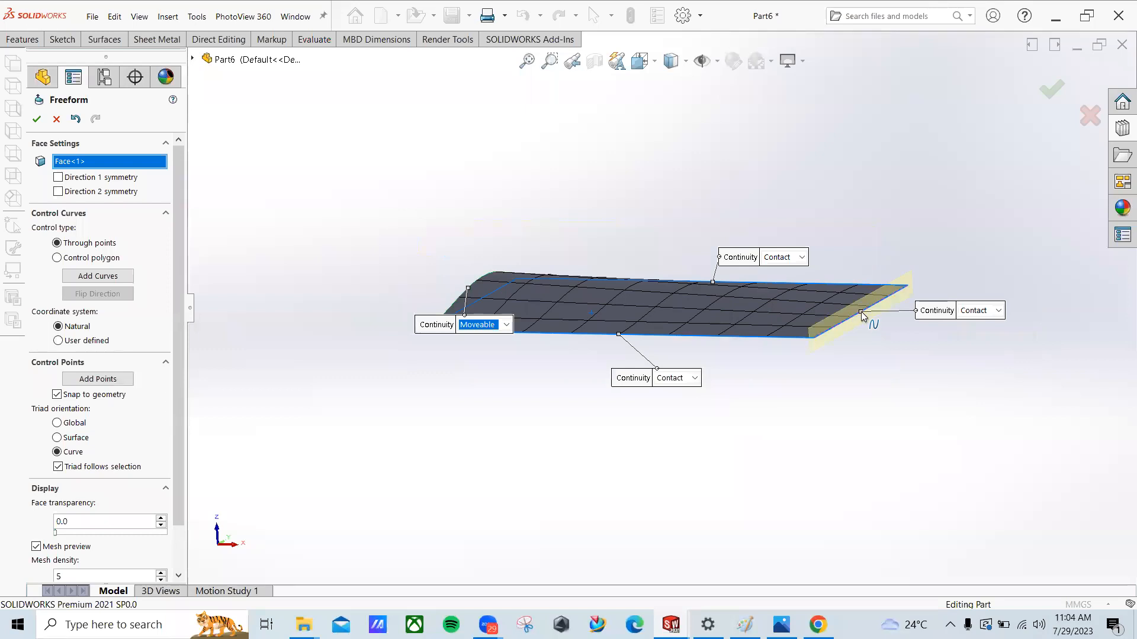
Step: Make the opposite short edge Moveable, pull a control point to about -4.05 mm and -13.54 mm, and finish the Freeform
{"action": "left_click", "coordinate": [972, 314]}
{"action": "left_click", "coordinate": [972, 332]}
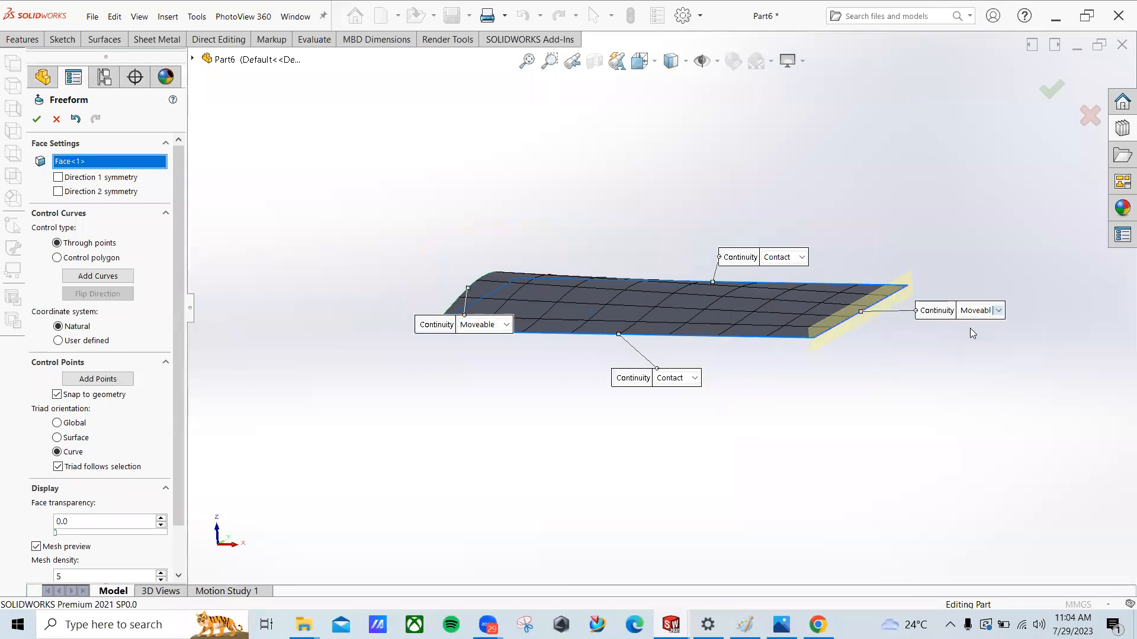
{"action": "left_click_drag", "start_coordinate": [884, 301], "coordinate": [840, 353]}
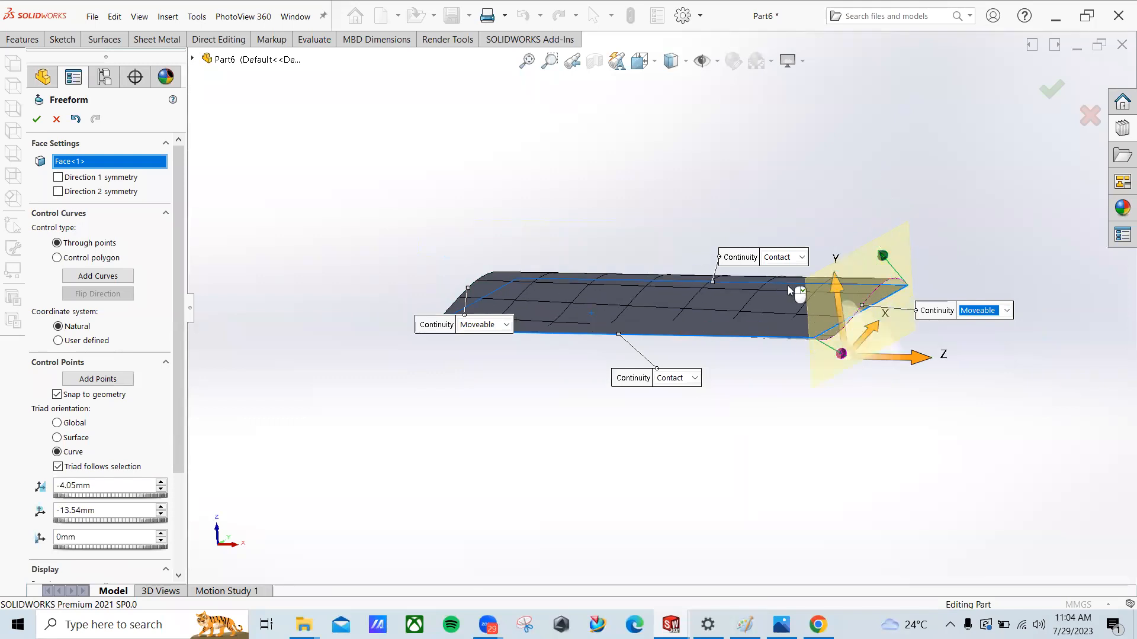
{"action": "middle_click_drag", "start_coordinate": [669, 307], "coordinate": [545, 279]}
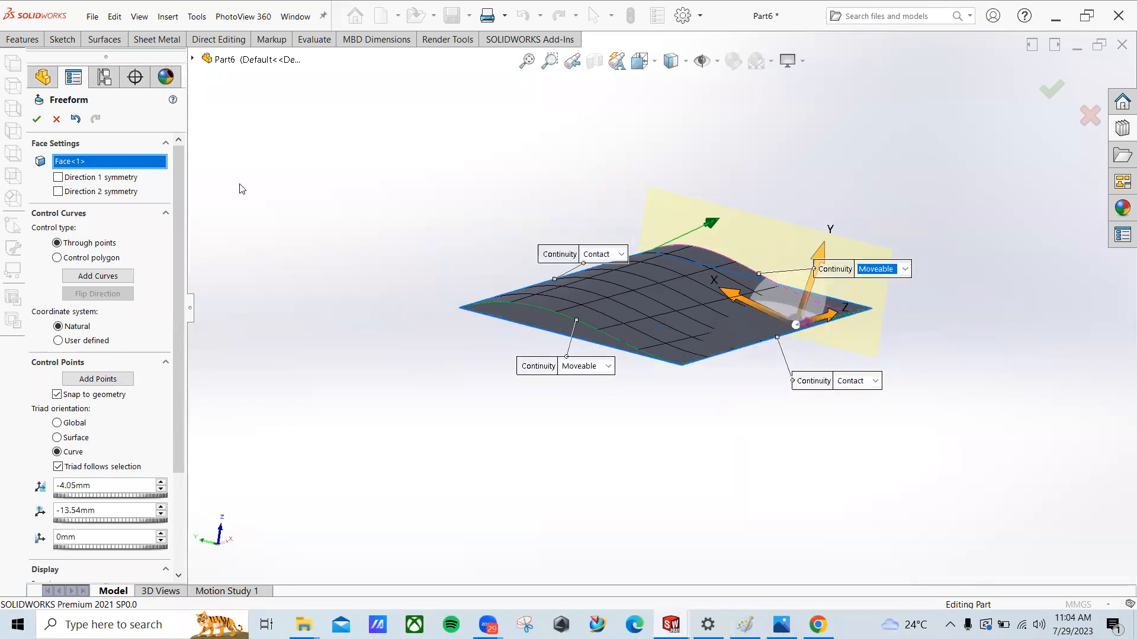
{"action": "left_click", "coordinate": [36, 122]}
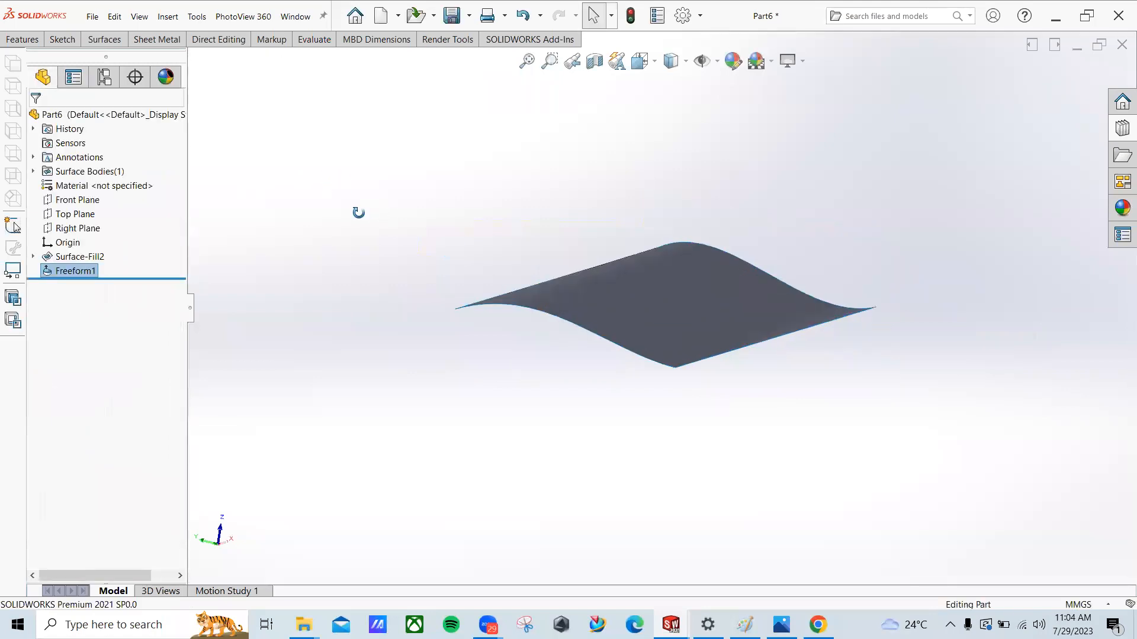
Step: Delete the Freeform feature from the part
{"action": "right_click", "coordinate": [74, 271]}
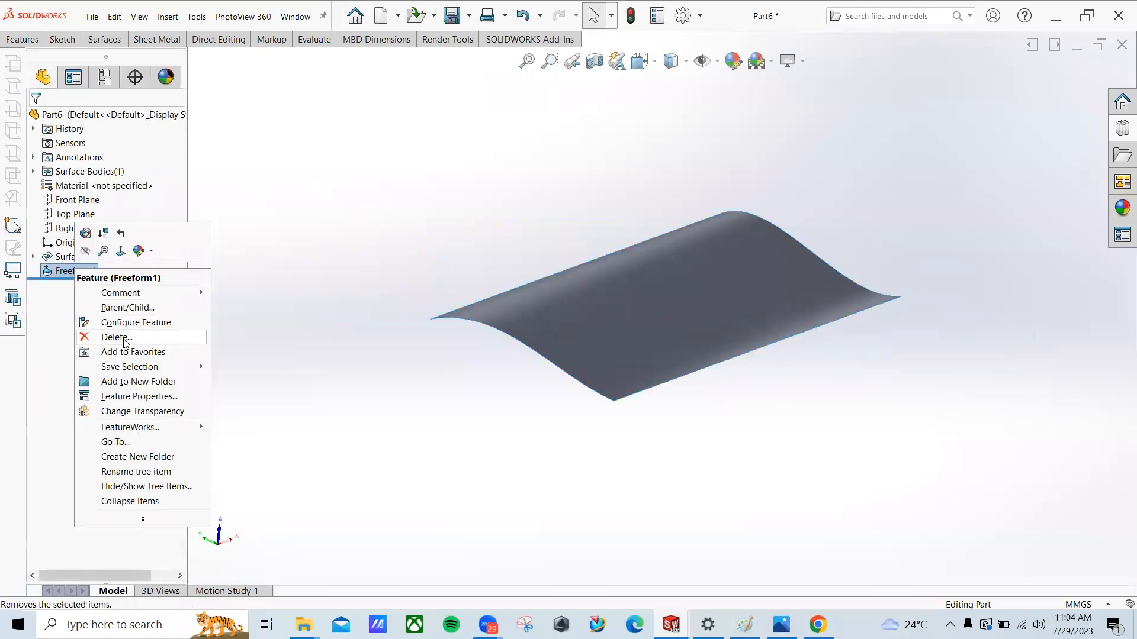
{"action": "left_click", "coordinate": [122, 343]}
{"action": "left_click", "coordinate": [661, 240]}
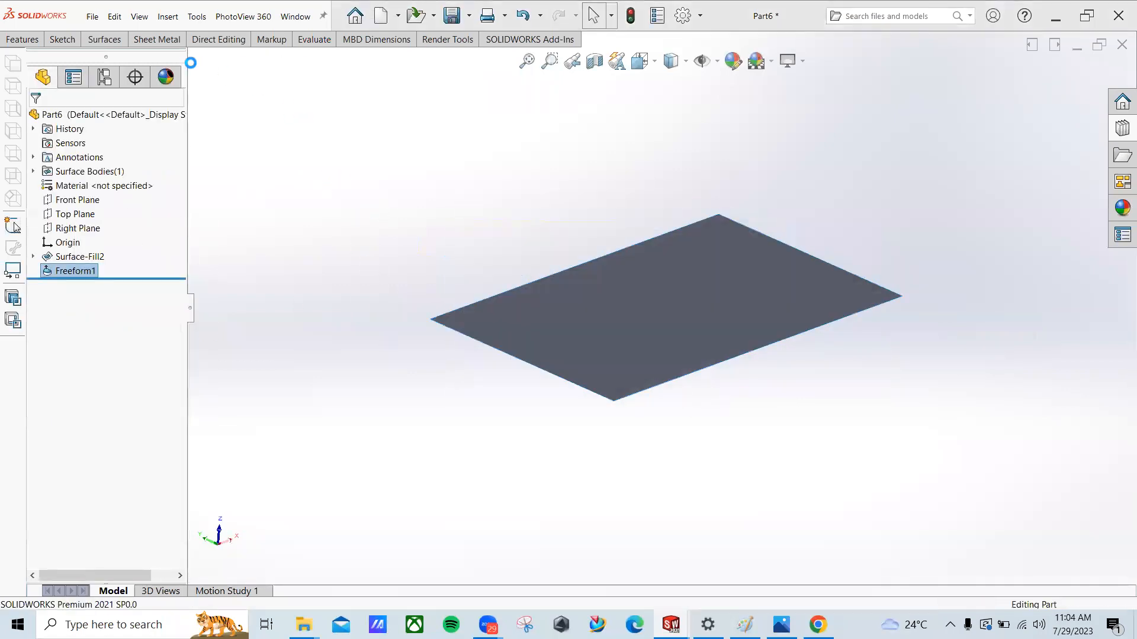
Step: Delete the remaining filled surface, leaving the rectangle sketch in the part
{"action": "left_click", "coordinate": [104, 39]}
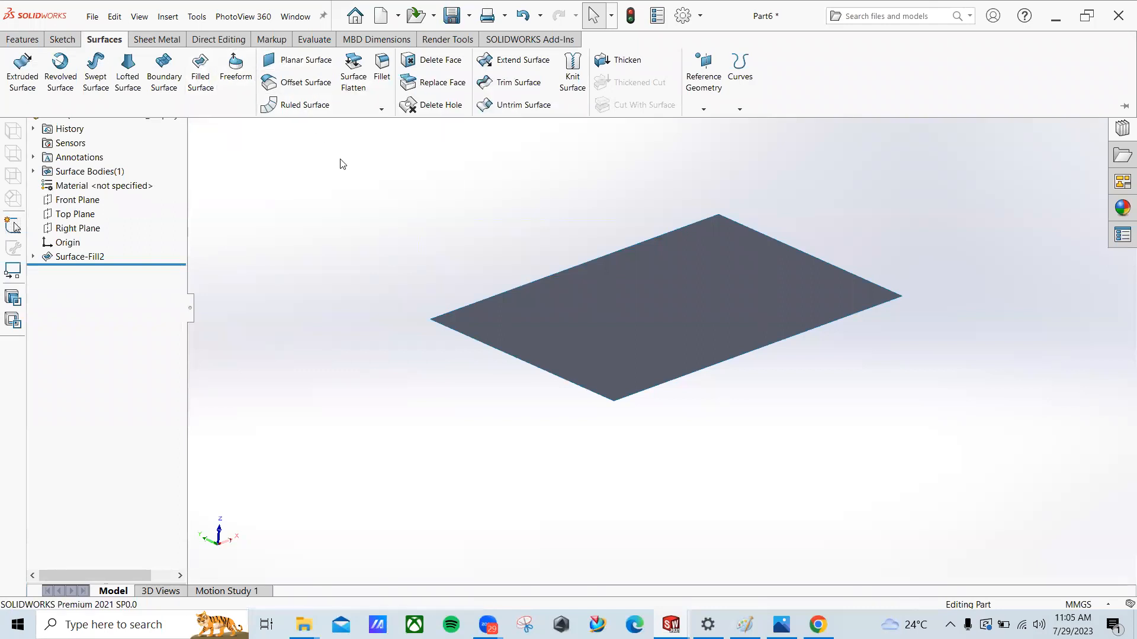
{"action": "right_click", "coordinate": [624, 320]}
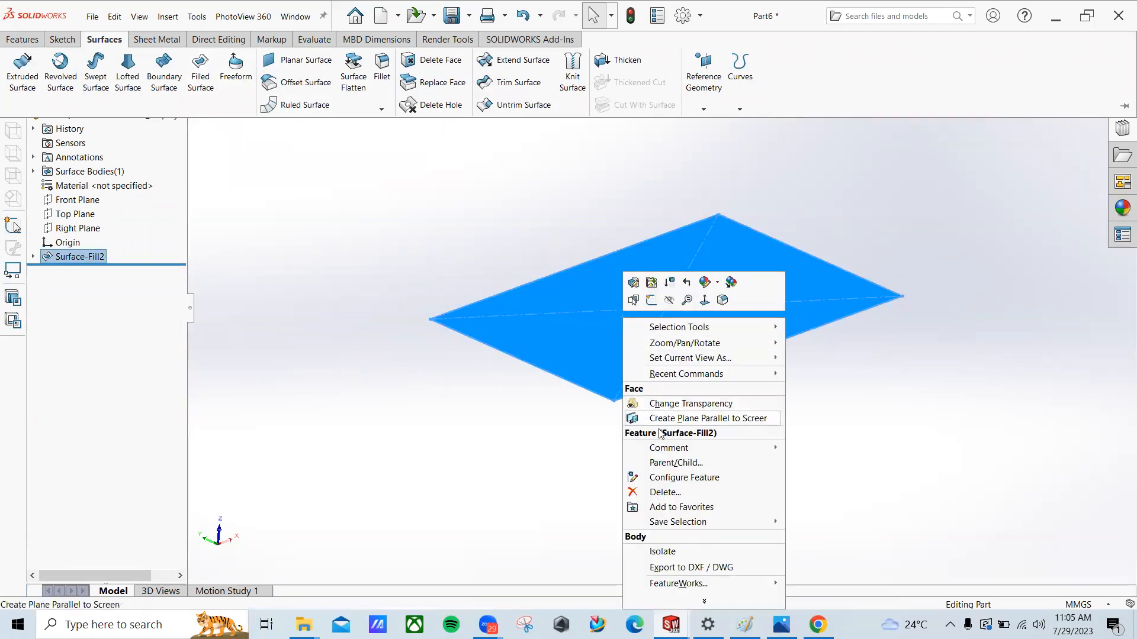
{"action": "left_click", "coordinate": [659, 492]}
{"action": "left_click", "coordinate": [653, 235]}
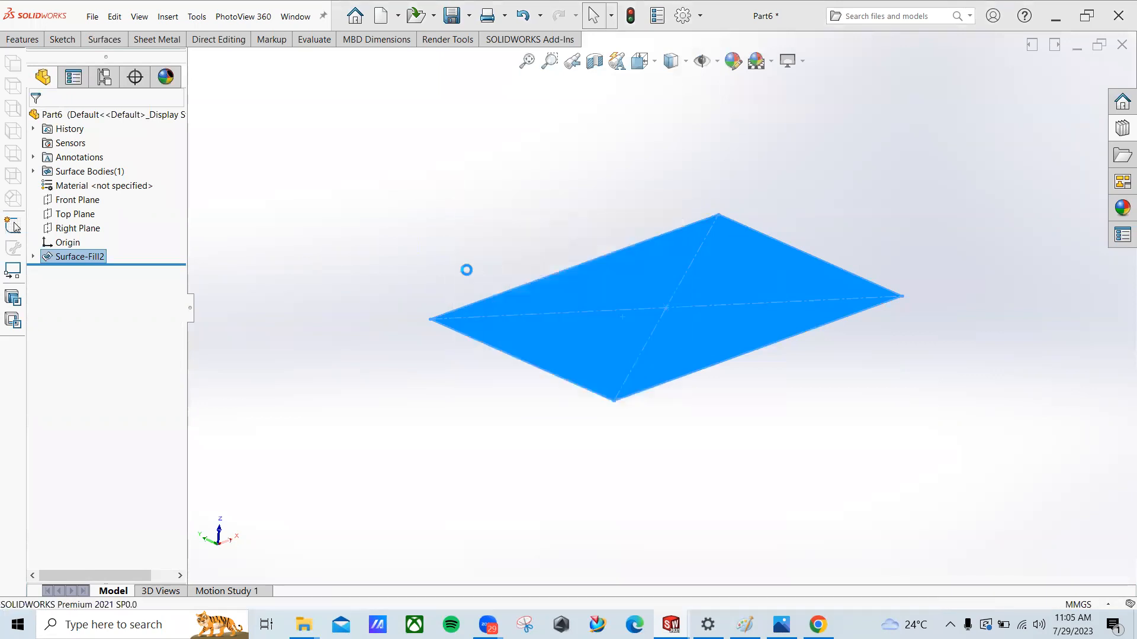
Step: Create a planar surface bounded by the rectangle sketch
{"action": "left_click", "coordinate": [156, 39]}
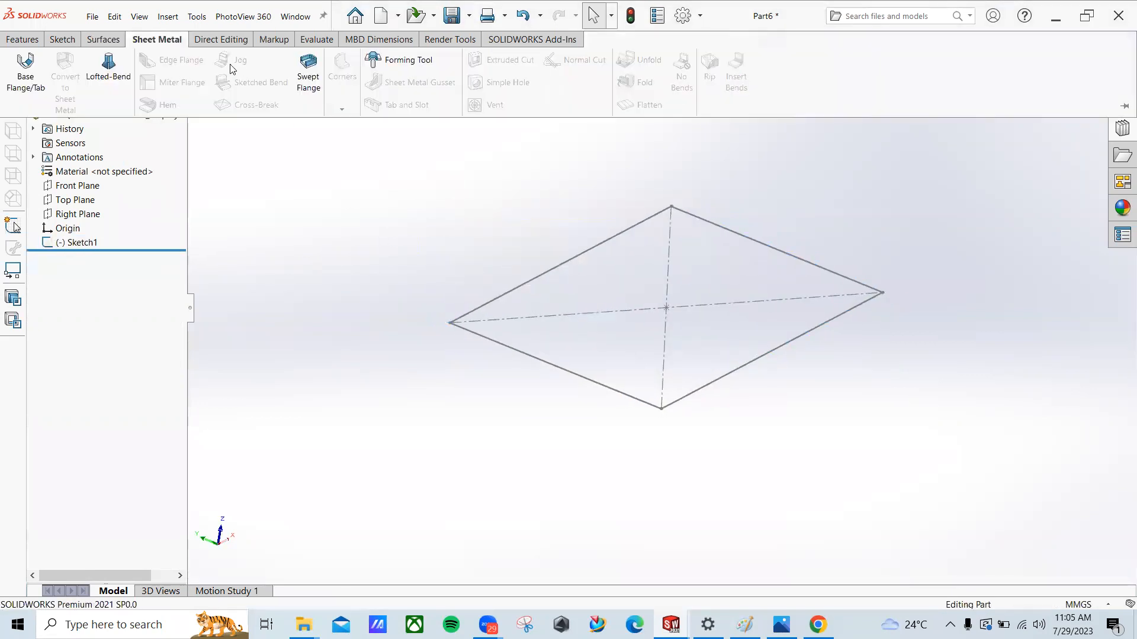
{"action": "left_click", "coordinate": [104, 39]}
{"action": "left_click", "coordinate": [293, 63]}
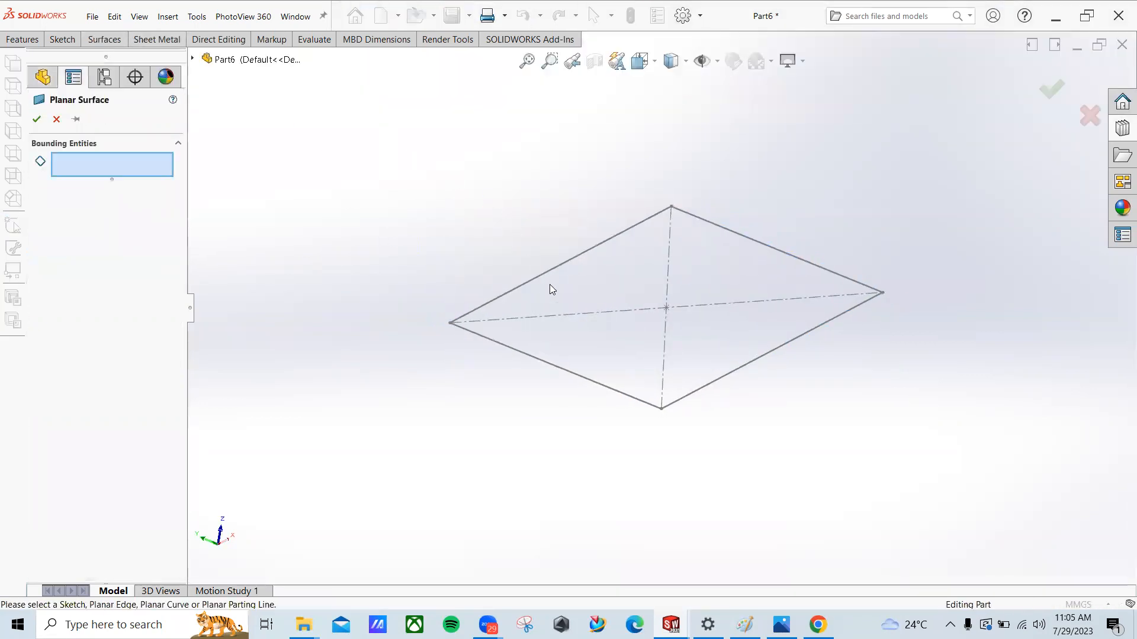
{"action": "left_click", "coordinate": [561, 271]}
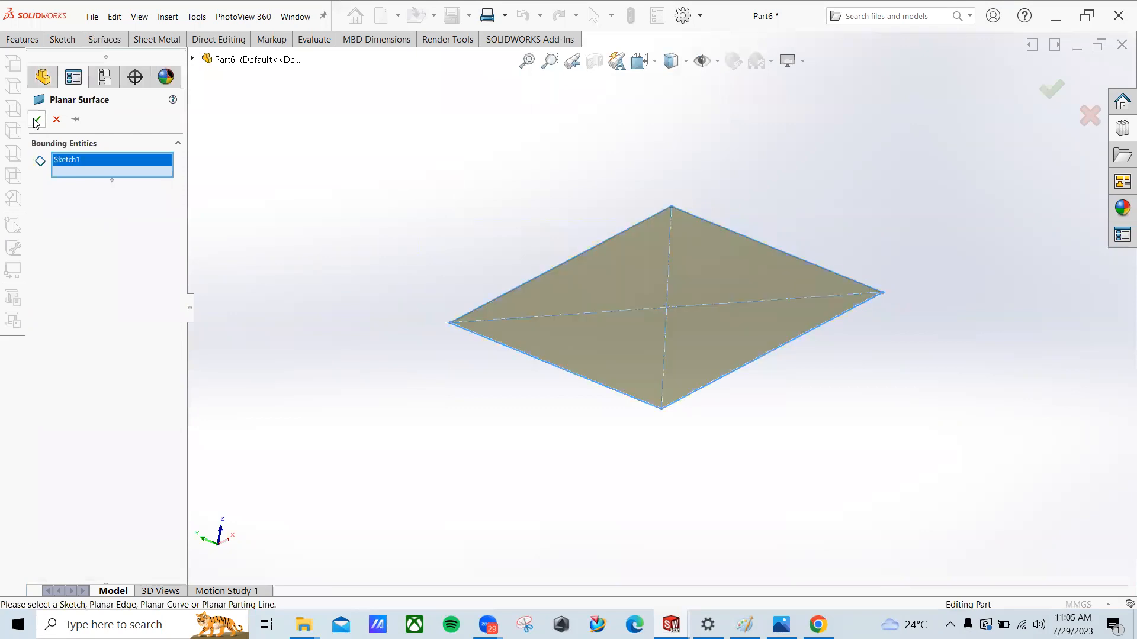
{"action": "left_click", "coordinate": [36, 121]}
Step: Delete the planar surface while keeping the rectangle sketch
{"action": "left_click", "coordinate": [104, 39]}
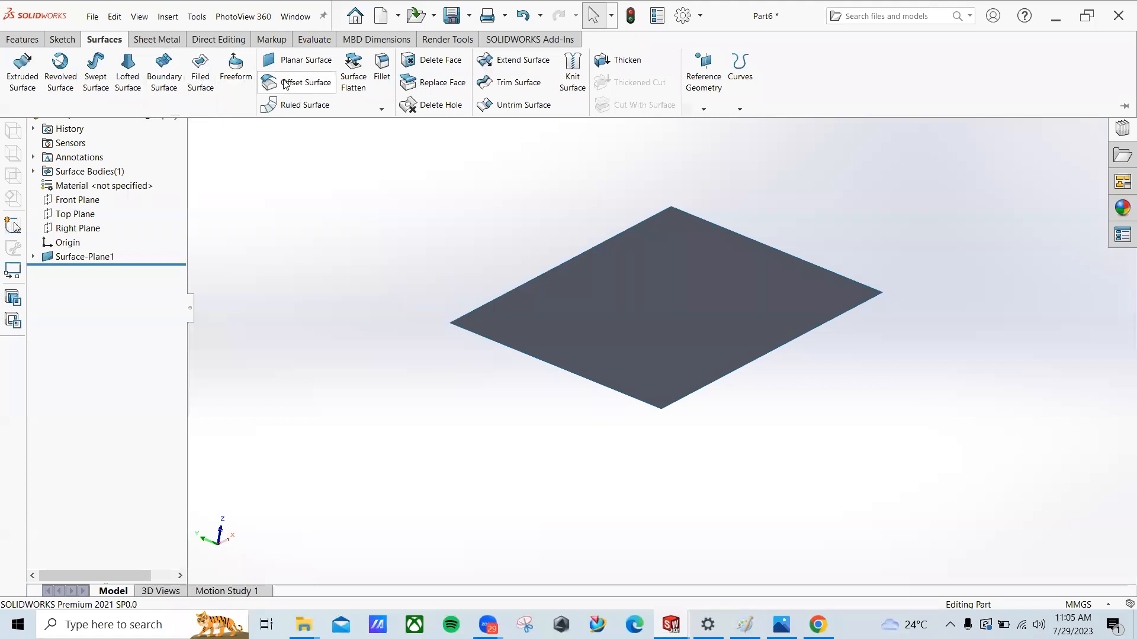
{"action": "right_click", "coordinate": [76, 256]}
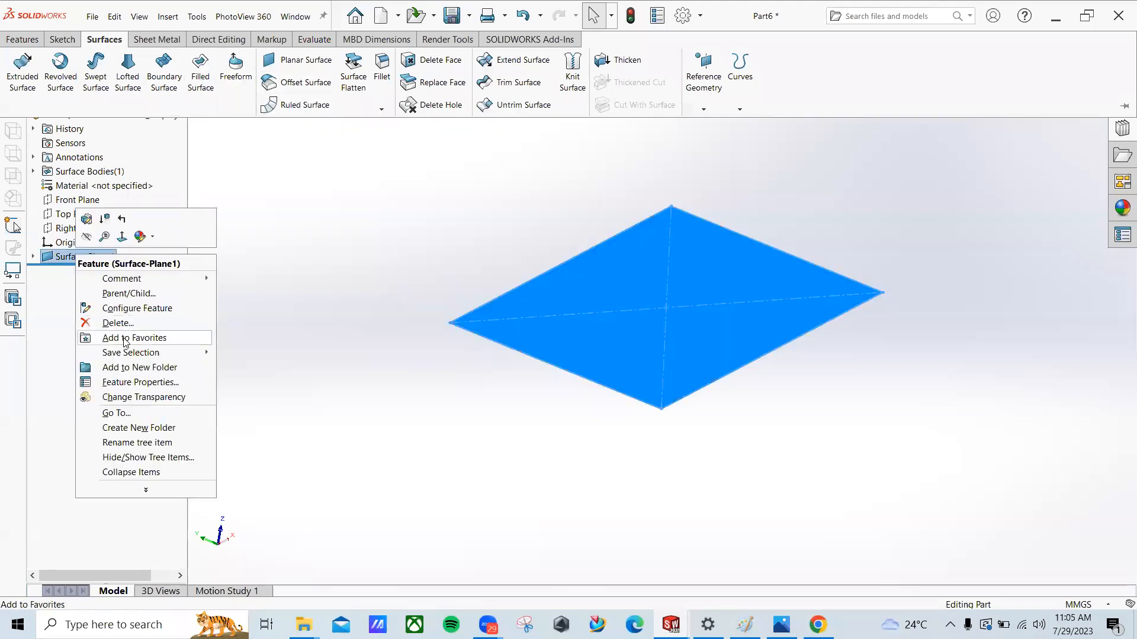
{"action": "left_click", "coordinate": [117, 323]}
{"action": "key", "text": "Return"}
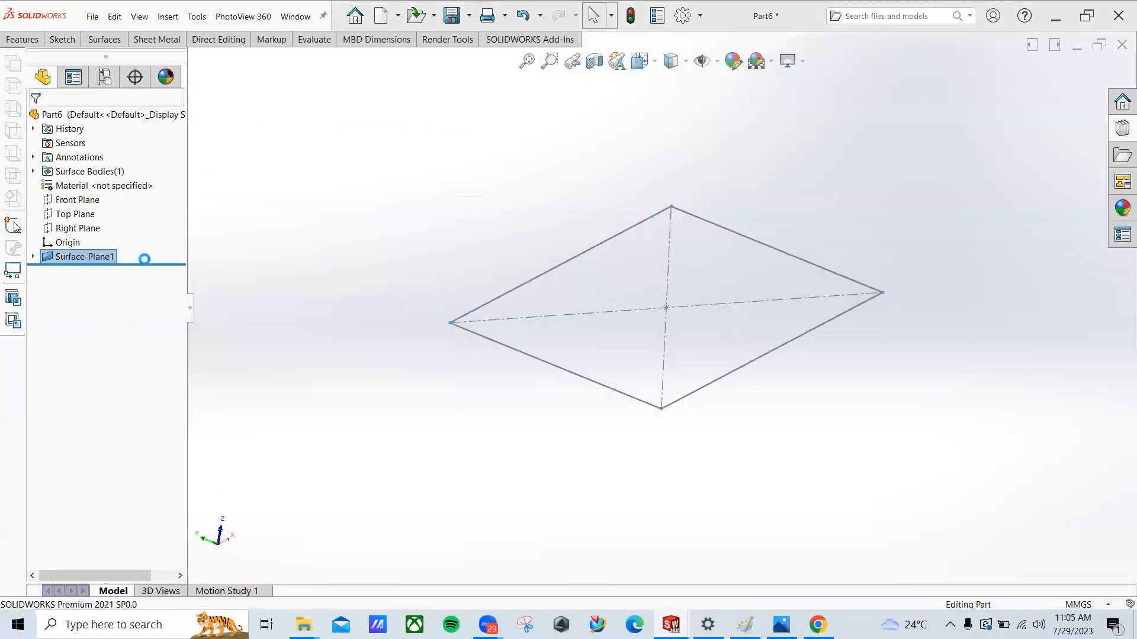
Step: Sketch a three-point arched spline on the Front Plane, spanning most of the existing rectangle's width
{"action": "left_click", "coordinate": [86, 186]}
{"action": "left_click", "coordinate": [97, 172]}
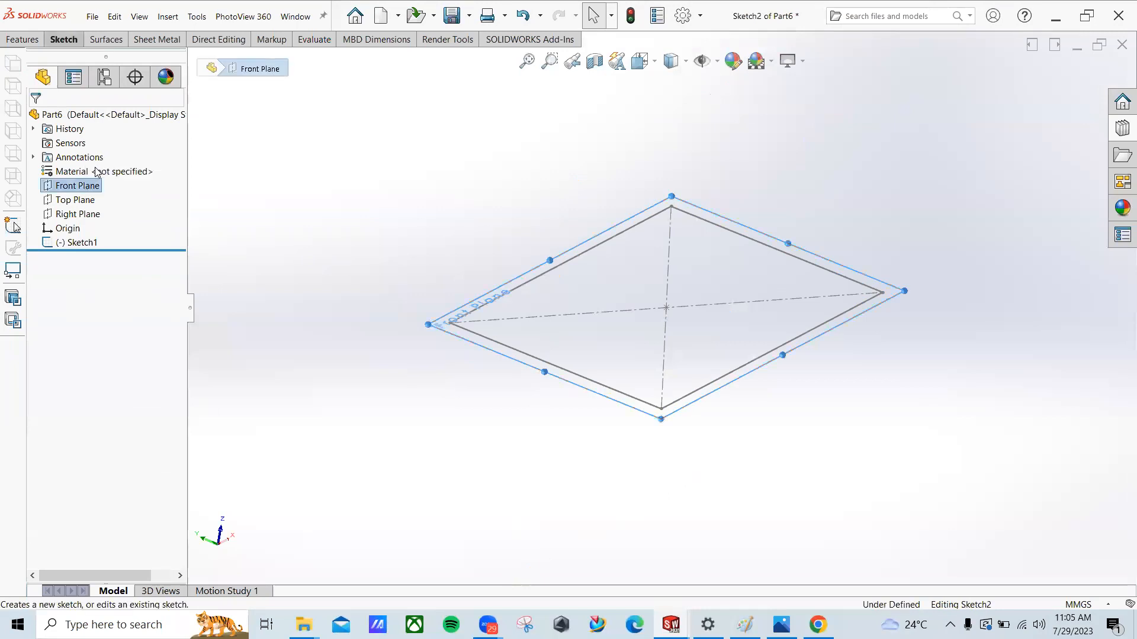
{"action": "left_click", "coordinate": [104, 39]}
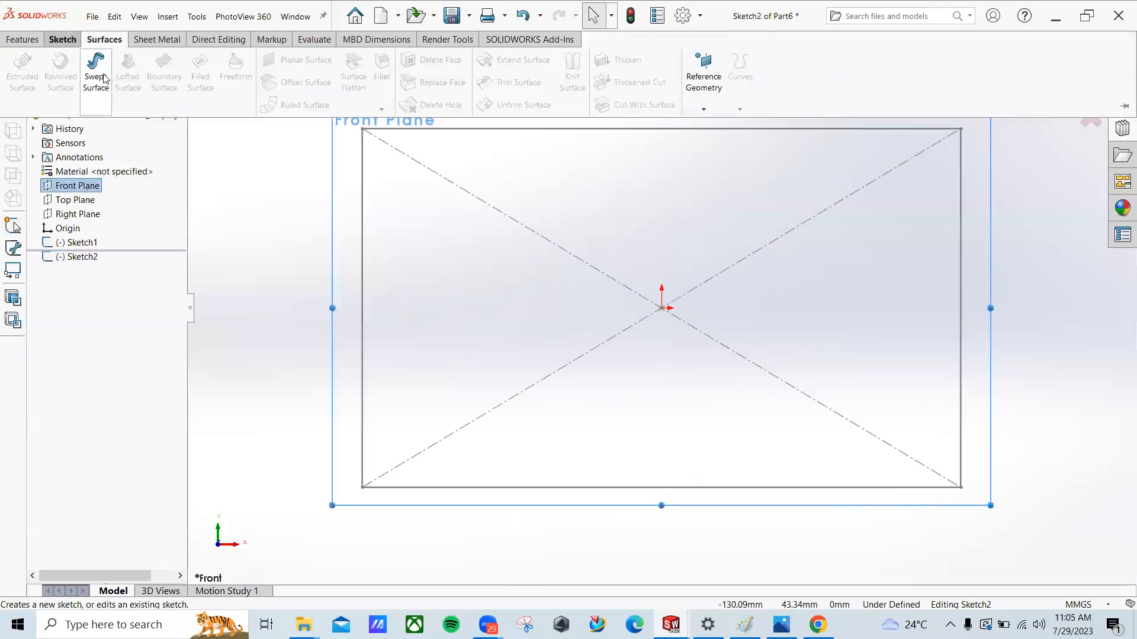
{"action": "left_click", "coordinate": [64, 39]}
{"action": "left_click", "coordinate": [153, 59]}
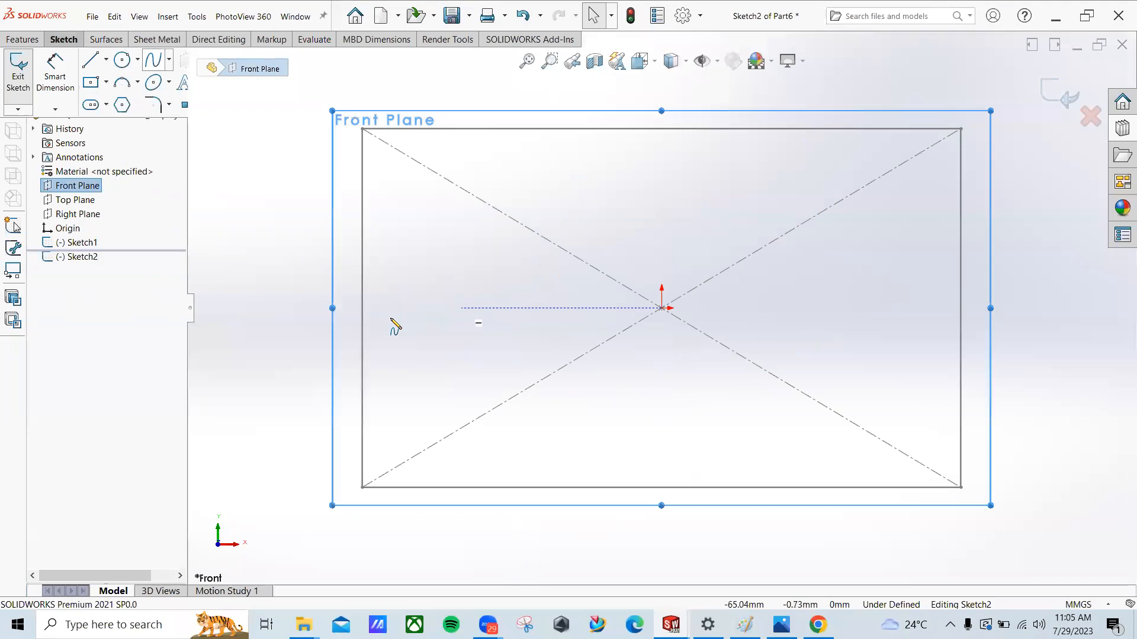
{"action": "left_click", "coordinate": [434, 308]}
{"action": "left_click", "coordinate": [605, 199]}
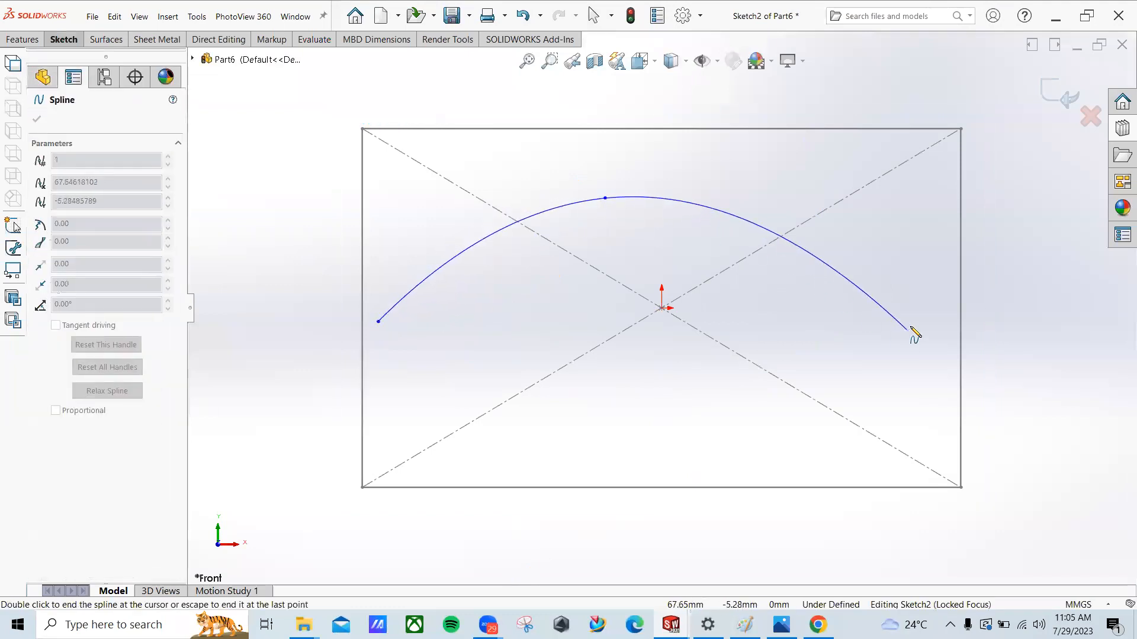
{"action": "double_click", "coordinate": [915, 326]}
{"action": "key", "text": "Escape"}
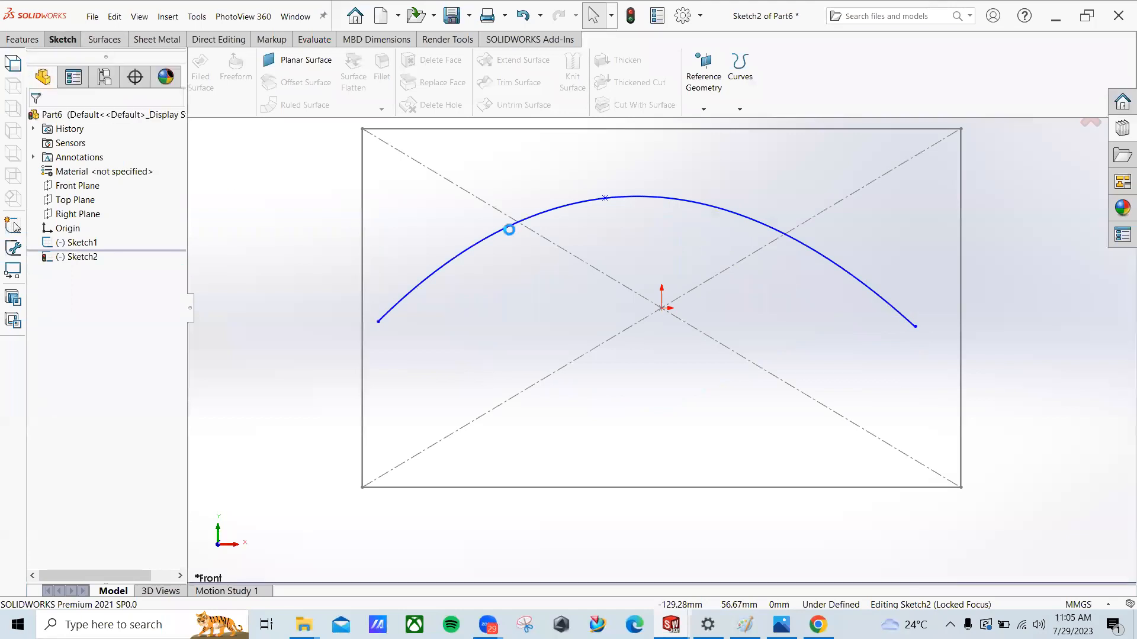
Step: Extrude the spline as a surface 74 mm deep with the Mid Plane end condition
{"action": "middle_click_drag", "start_coordinate": [477, 291], "coordinate": [454, 307]}
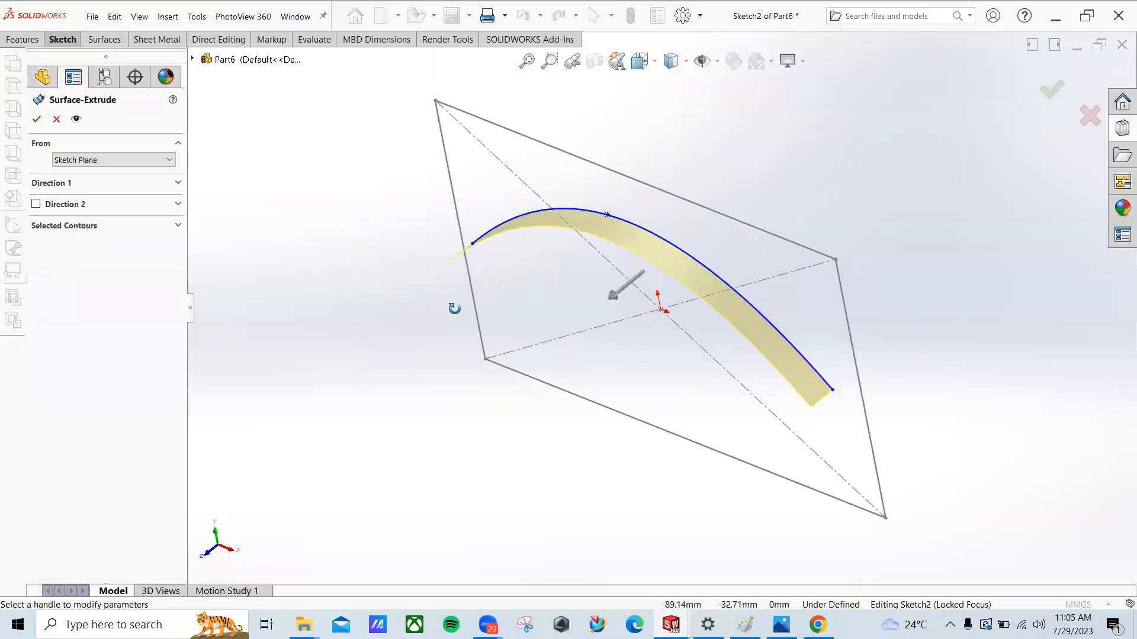
{"action": "left_click_drag", "start_coordinate": [615, 297], "coordinate": [480, 393]}
{"action": "left_click", "coordinate": [480, 393]}
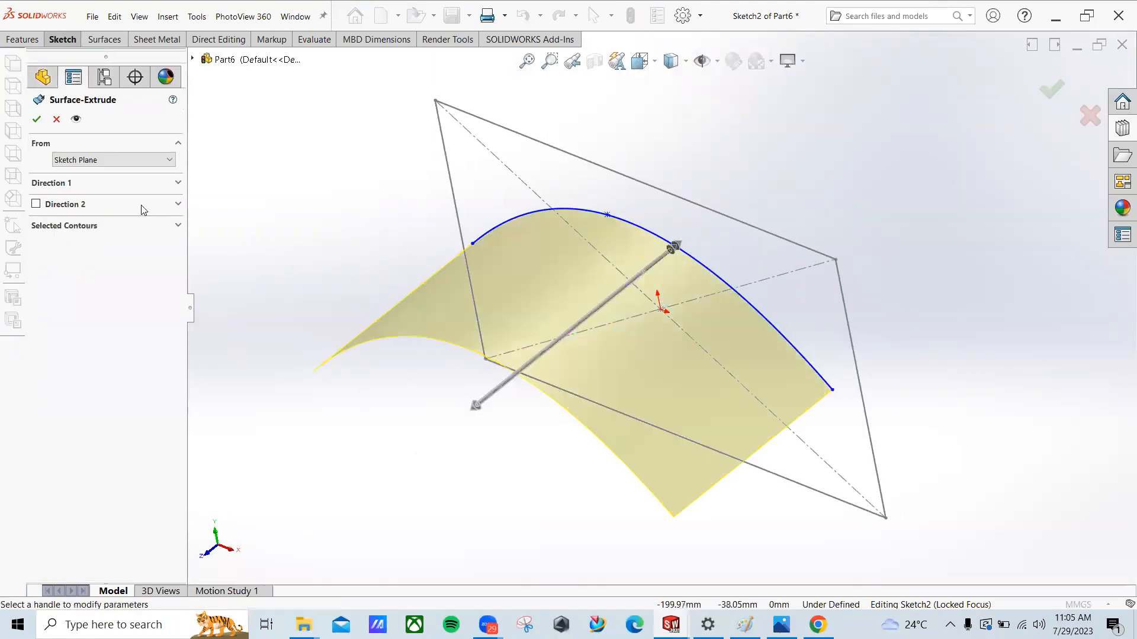
{"action": "left_click", "coordinate": [62, 184]}
{"action": "left_click", "coordinate": [61, 202]}
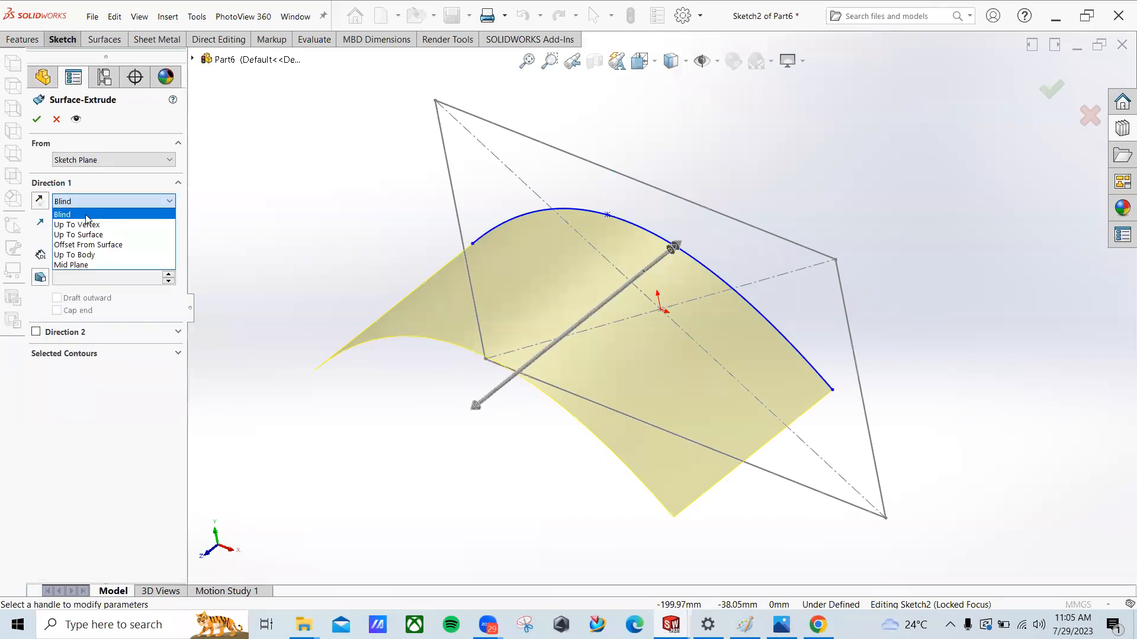
{"action": "left_click", "coordinate": [71, 265]}
{"action": "left_click", "coordinate": [36, 119]}
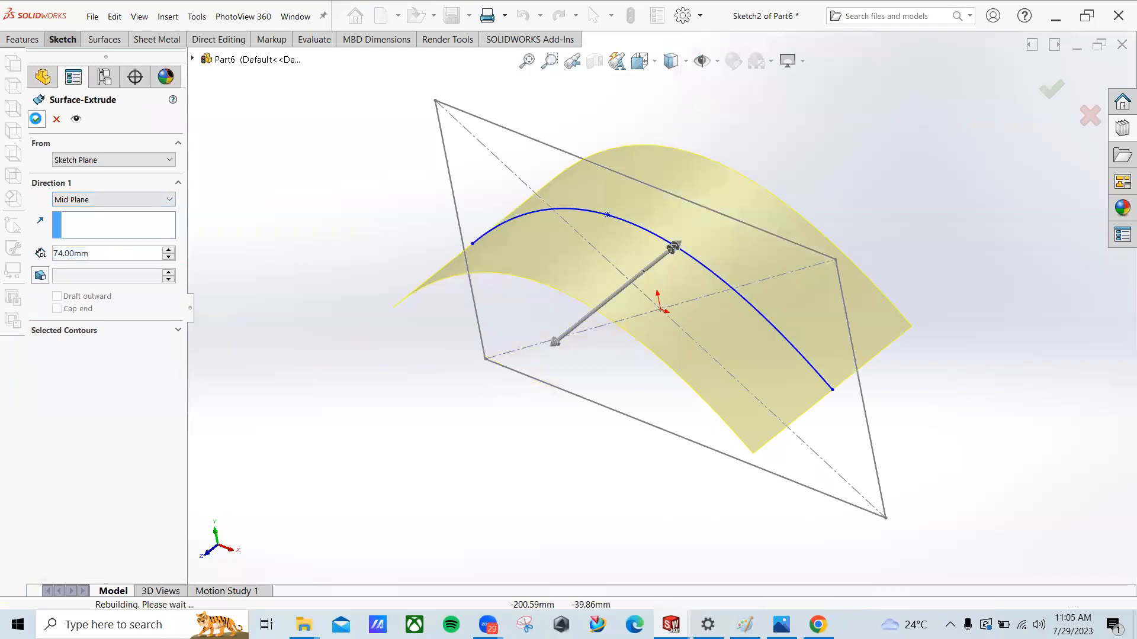
Step: Start an offset of the extruded arched surface and set the offset distance to 20 mm
{"action": "left_click", "coordinate": [105, 39]}
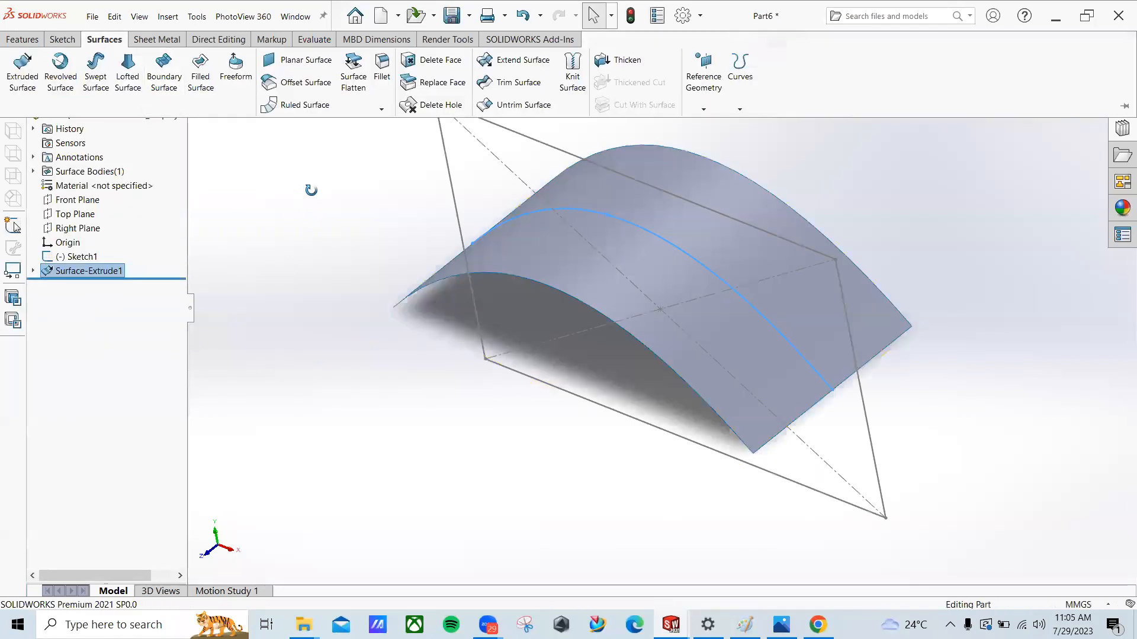
{"action": "middle_click_drag", "start_coordinate": [312, 190], "coordinate": [327, 189]}
{"action": "left_click", "coordinate": [290, 89]}
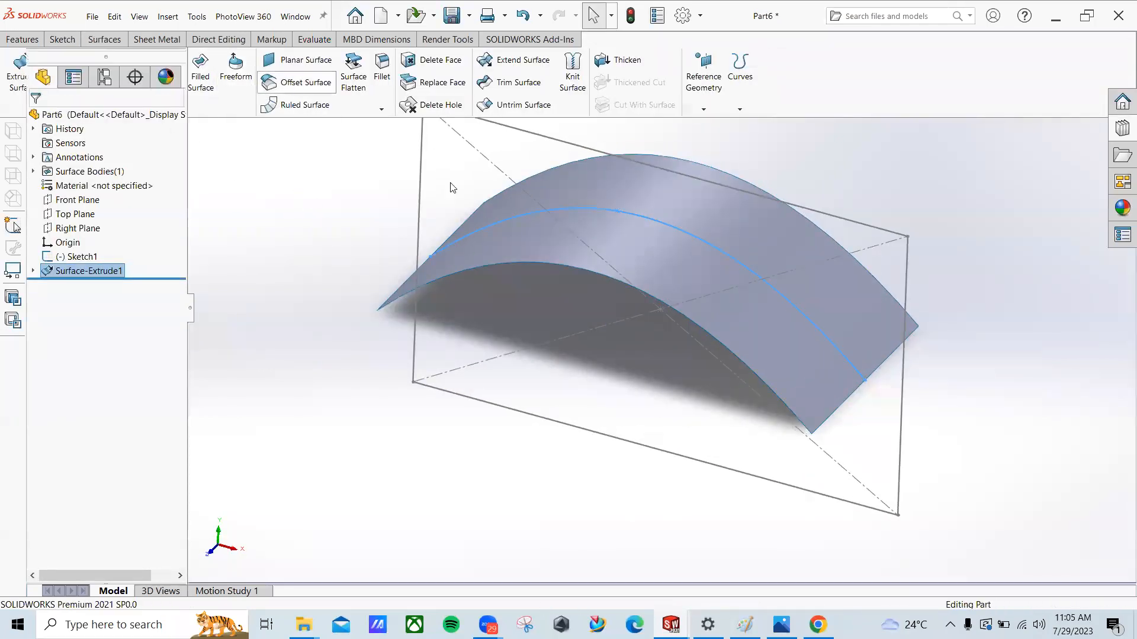
{"action": "left_click", "coordinate": [611, 240]}
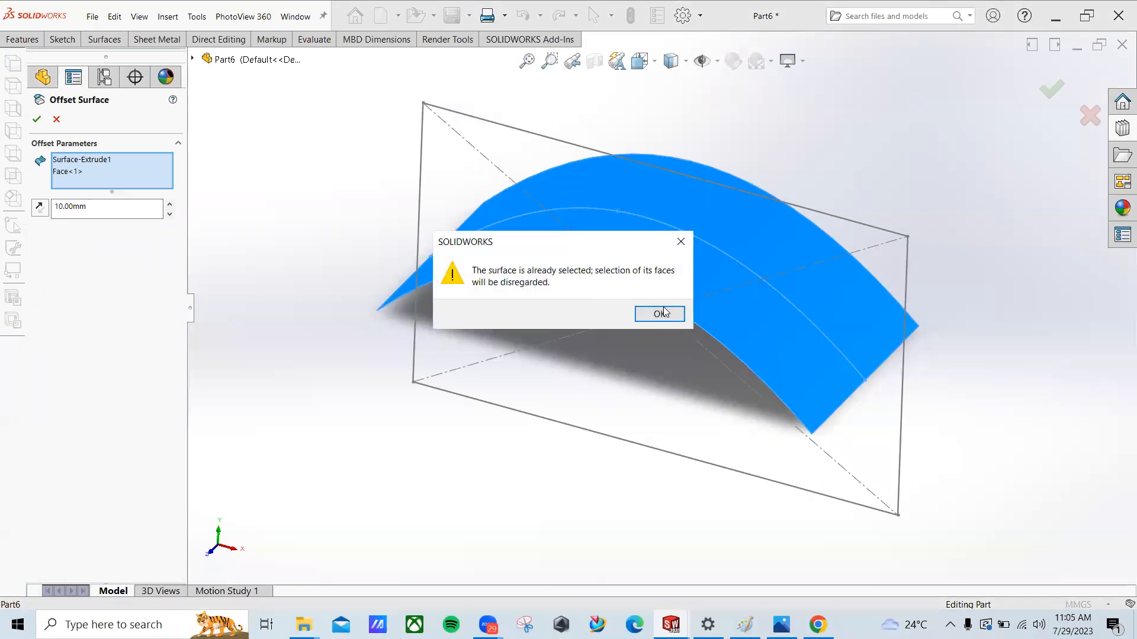
{"action": "left_click", "coordinate": [660, 314]}
{"action": "middle_click_drag", "start_coordinate": [554, 300], "coordinate": [506, 242]}
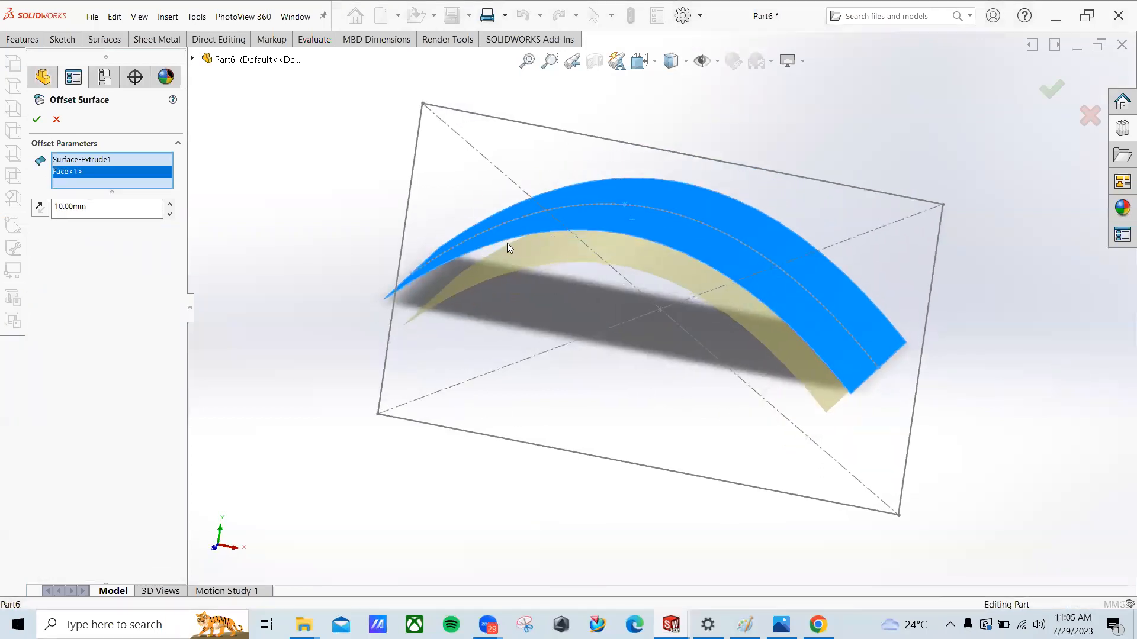
{"action": "left_click", "coordinate": [170, 204]}
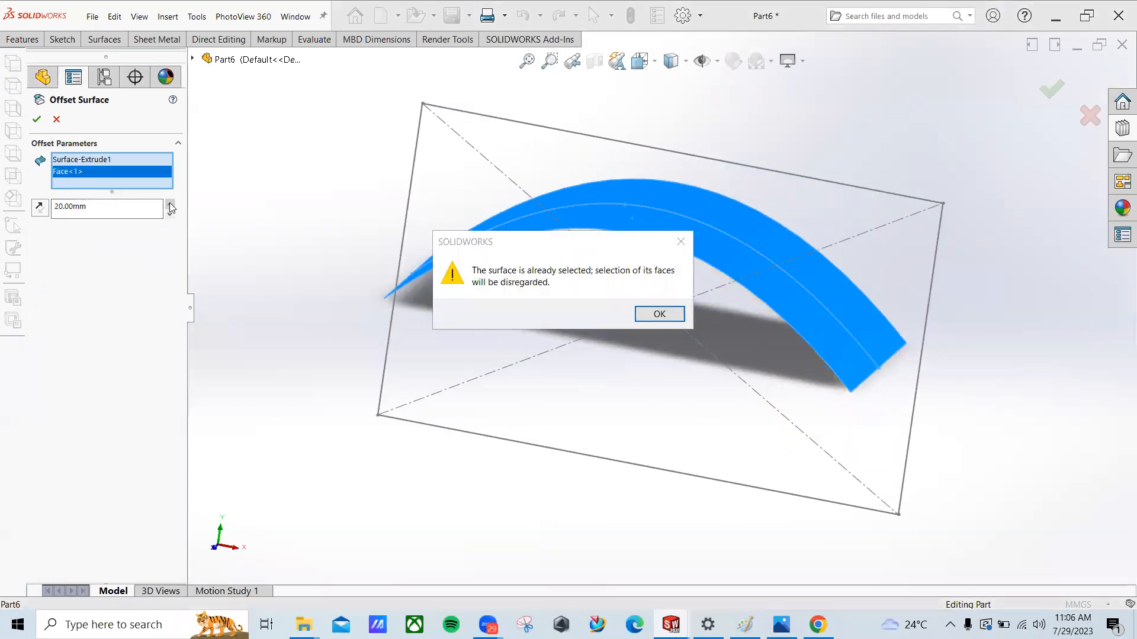
{"action": "left_click", "coordinate": [654, 312]}
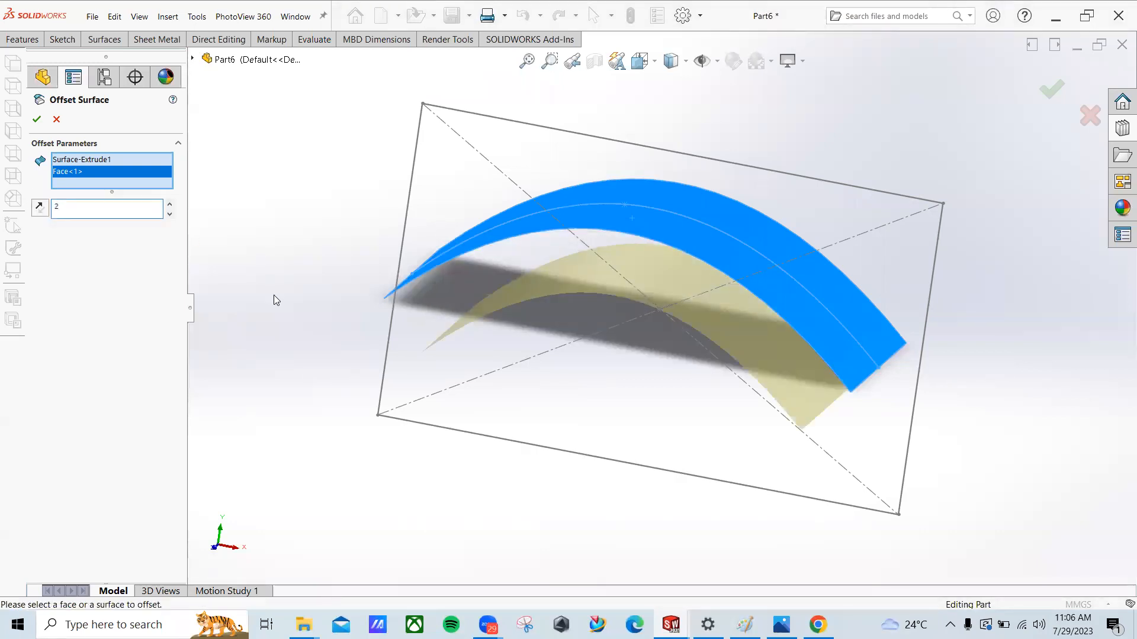
Step: Set the offset distance to 2 mm, flip the offset direction and create the offset surface
{"action": "scroll", "coordinate": [394, 284], "scroll_direction": "up", "scroll_amount": 2}
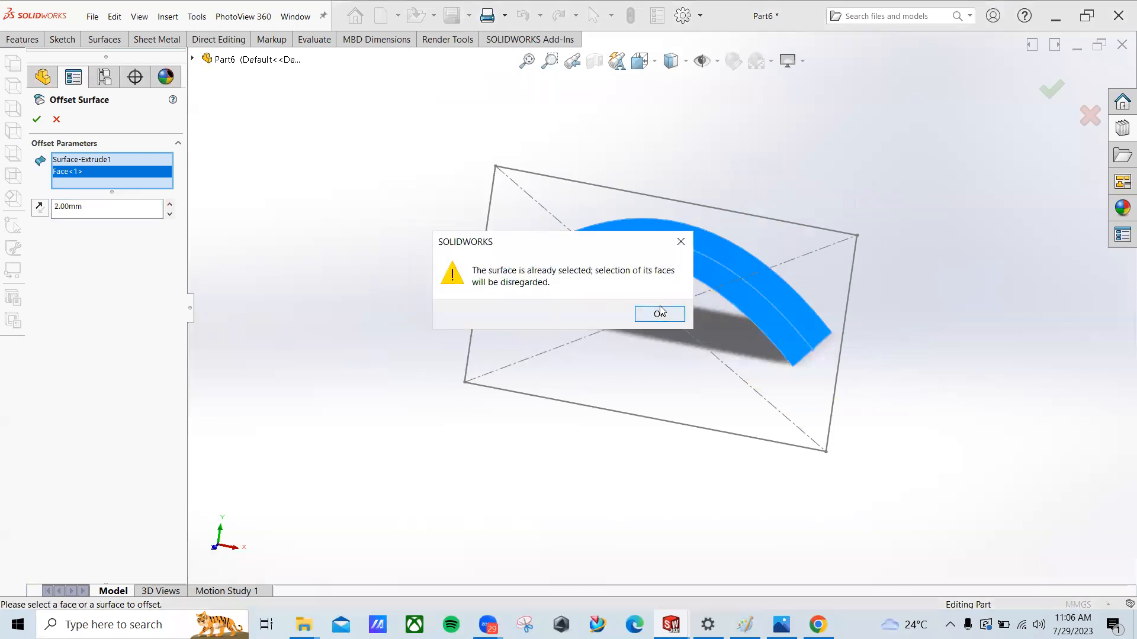
{"action": "left_click", "coordinate": [658, 315]}
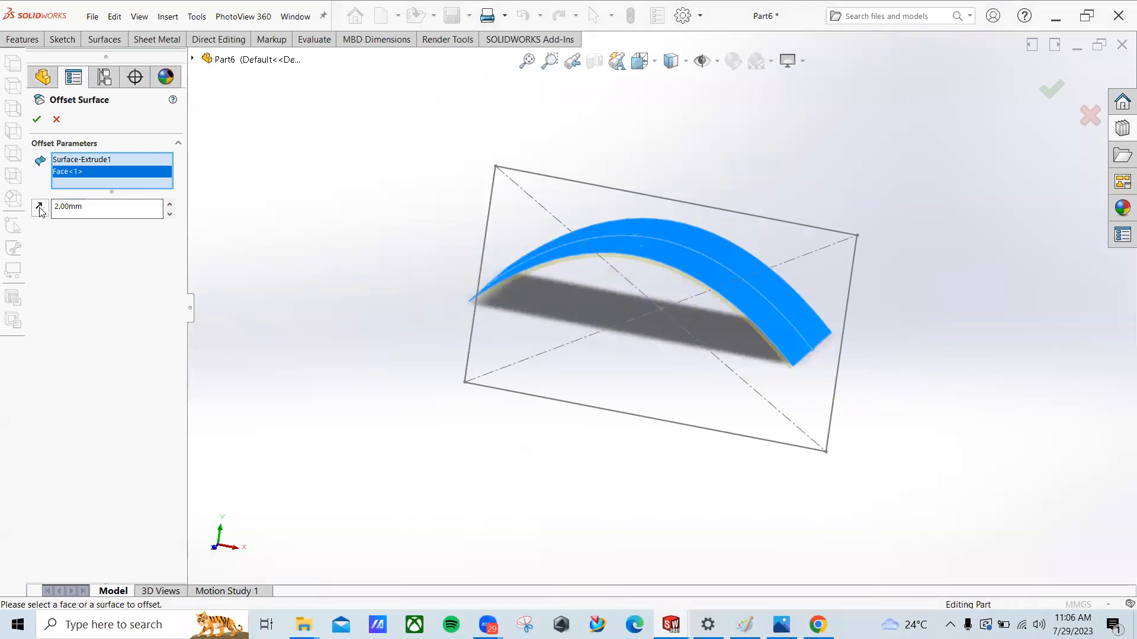
{"action": "left_click", "coordinate": [40, 208]}
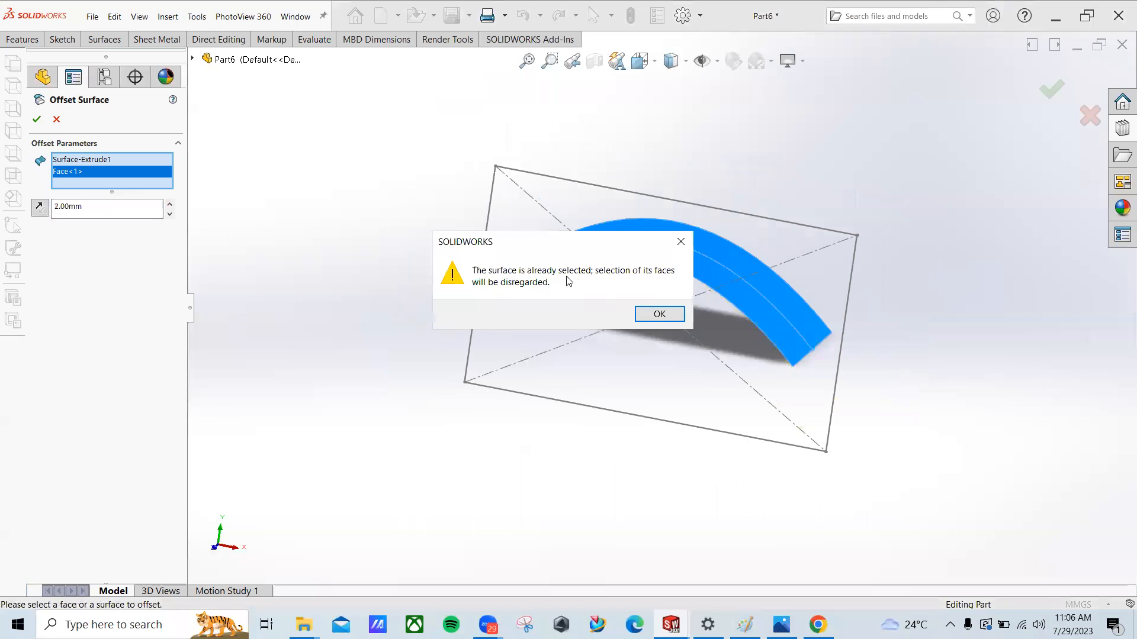
{"action": "left_click", "coordinate": [655, 314]}
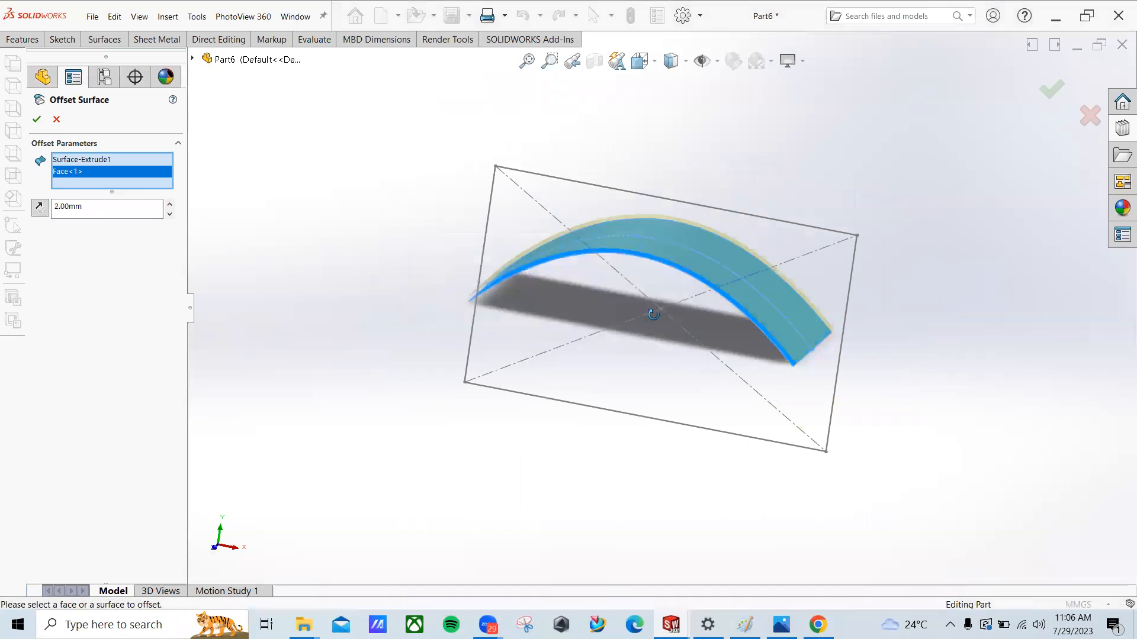
{"action": "key", "text": "f"}
{"action": "mouse_move", "coordinate": [535, 208]}
{"action": "middle_mouse_down"}
{"action": "mouse_move", "coordinate": [526, 233]}
{"action": "mouse_move", "coordinate": [521, 193]}
{"action": "middle_mouse_up"}
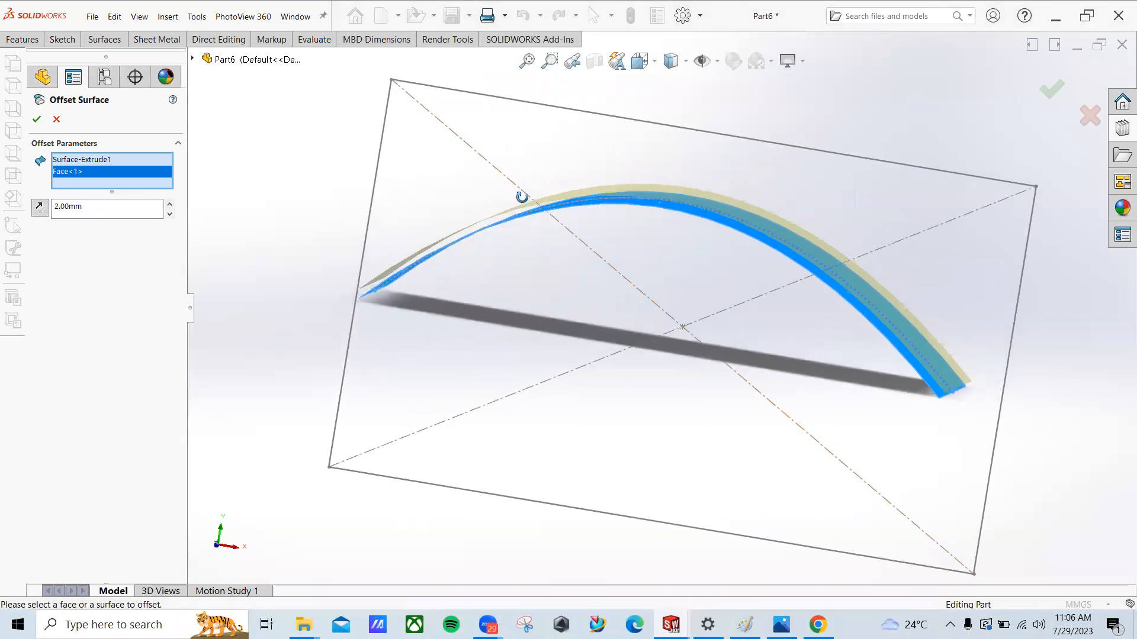
{"action": "left_click", "coordinate": [42, 124]}
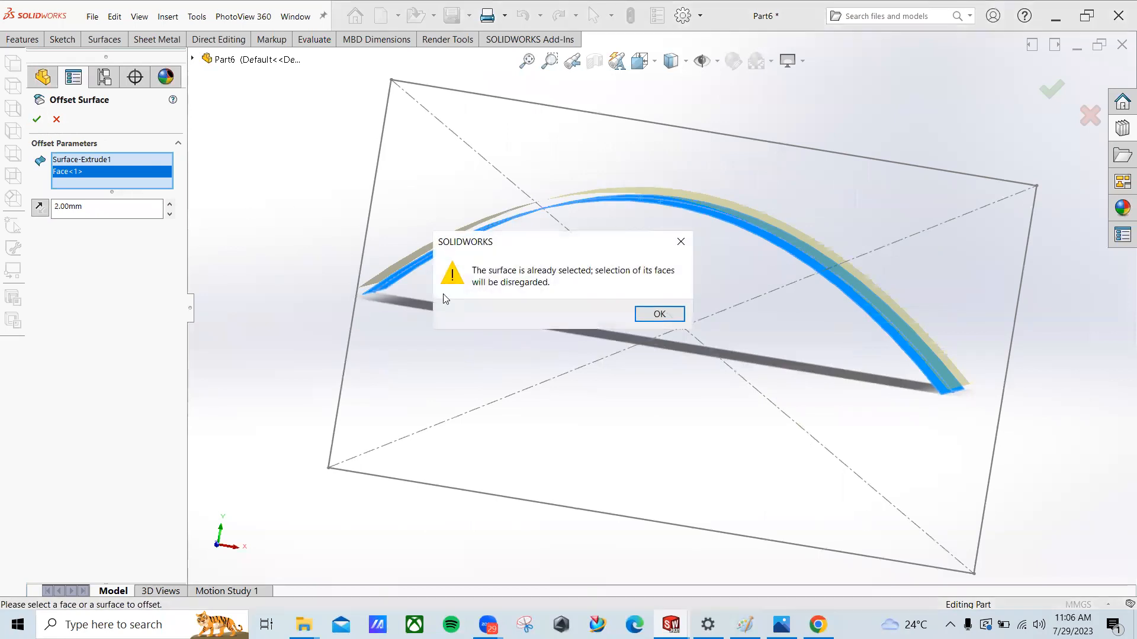
{"action": "left_click", "coordinate": [660, 315]}
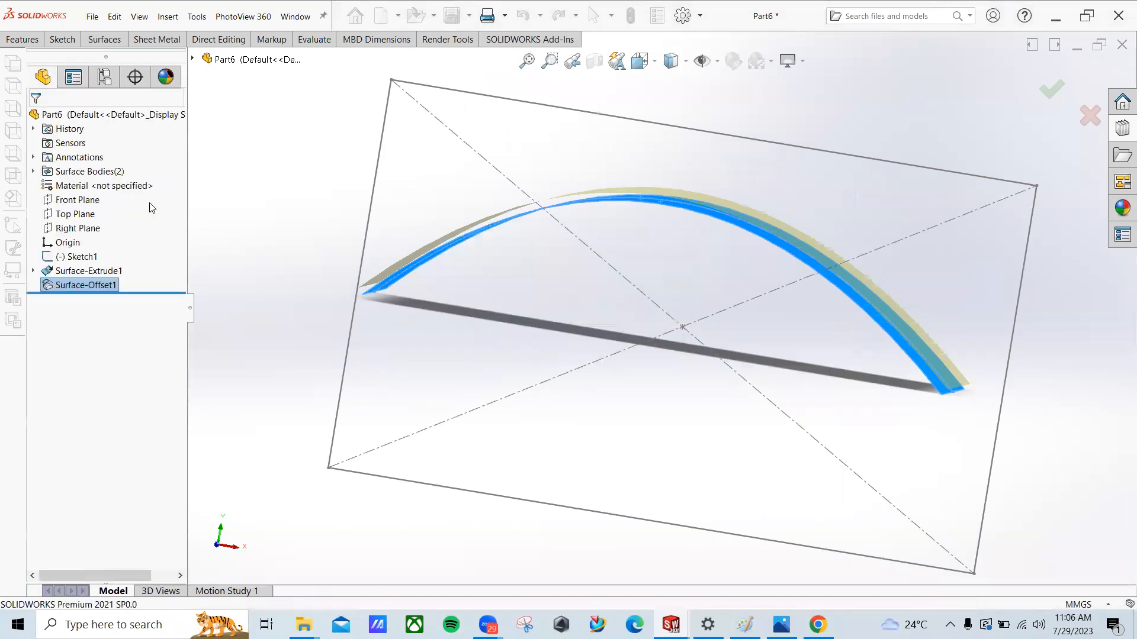
Step: Delete the offset surface, keeping the extruded arched surface
{"action": "middle_click_drag", "start_coordinate": [348, 244], "coordinate": [323, 272]}
{"action": "right_click", "coordinate": [91, 282]}
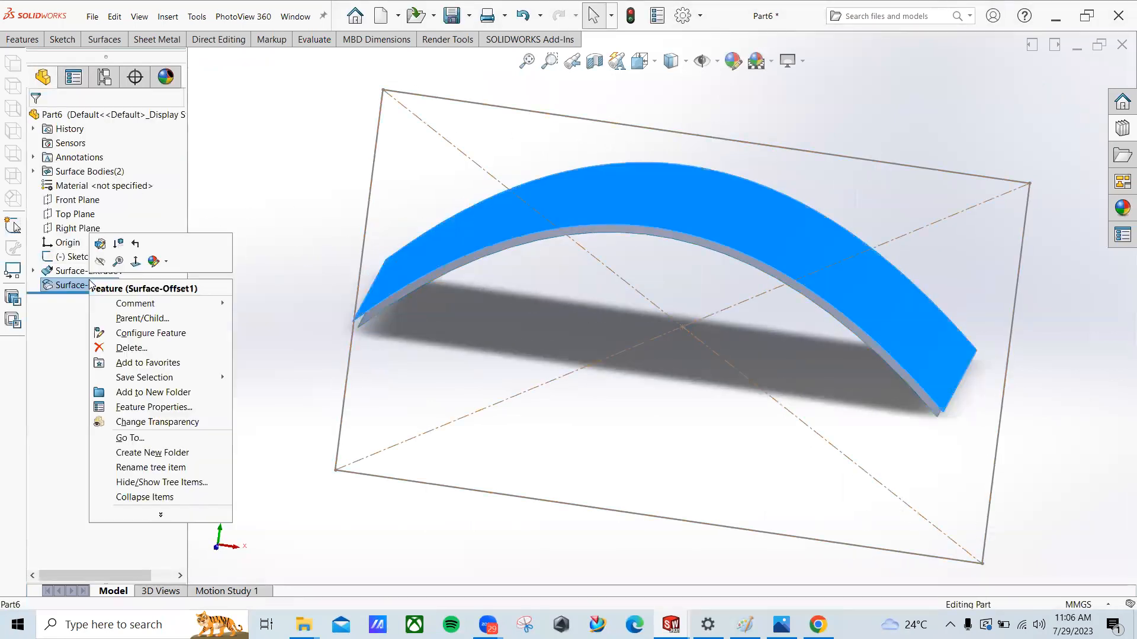
{"action": "left_click", "coordinate": [116, 346]}
{"action": "left_click", "coordinate": [658, 236]}
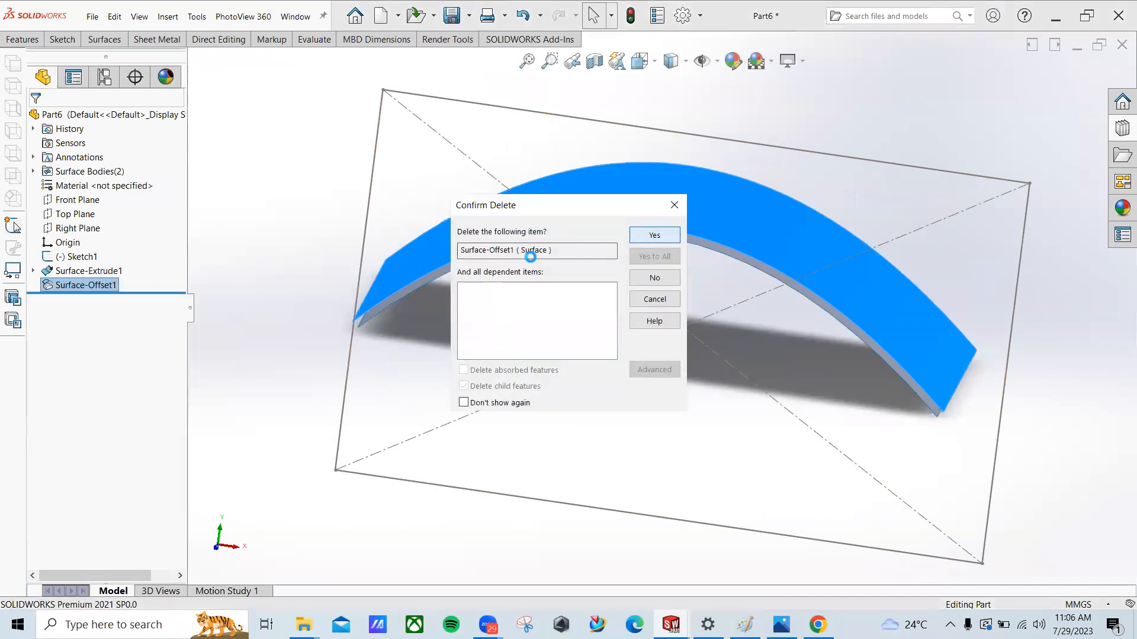
{"action": "middle_click_drag", "start_coordinate": [286, 249], "coordinate": [312, 258]}
Step: Preview another offset of the extruded surface and raise its distance to 42 mm
{"action": "left_click", "coordinate": [95, 271]}
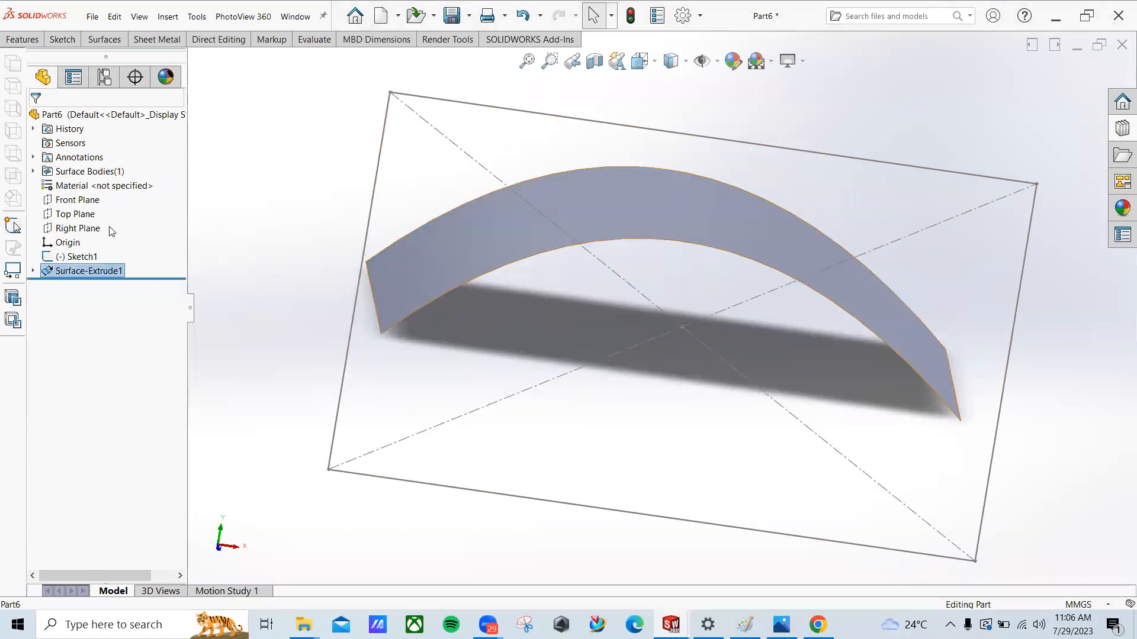
{"action": "left_click", "coordinate": [104, 39]}
{"action": "left_click", "coordinate": [305, 83]}
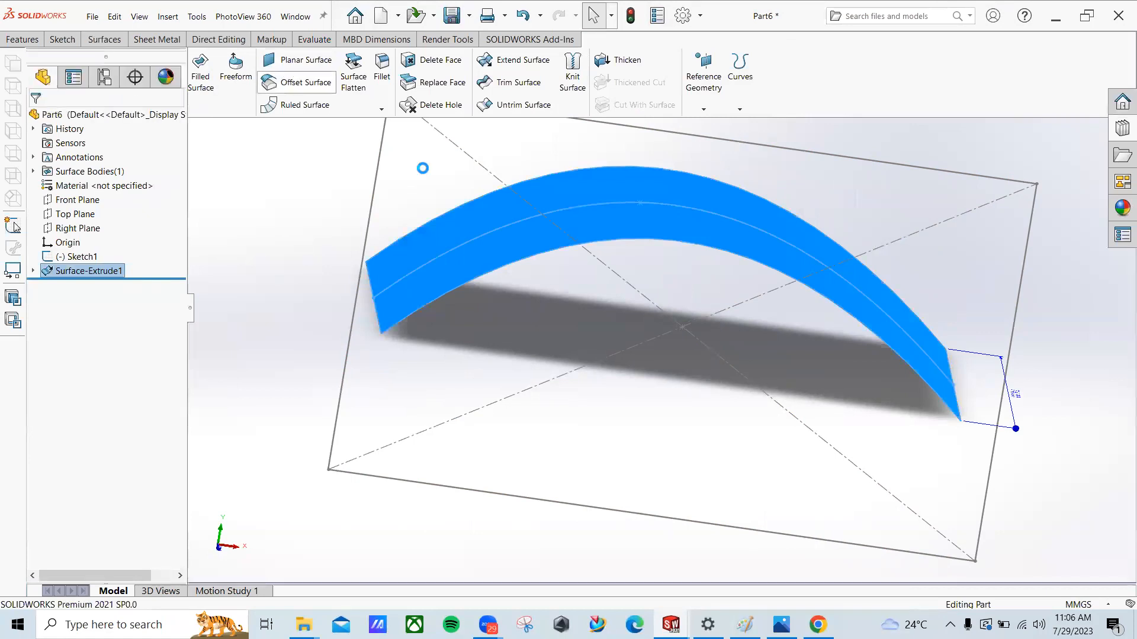
{"action": "middle_click_drag", "start_coordinate": [501, 216], "coordinate": [427, 213]}
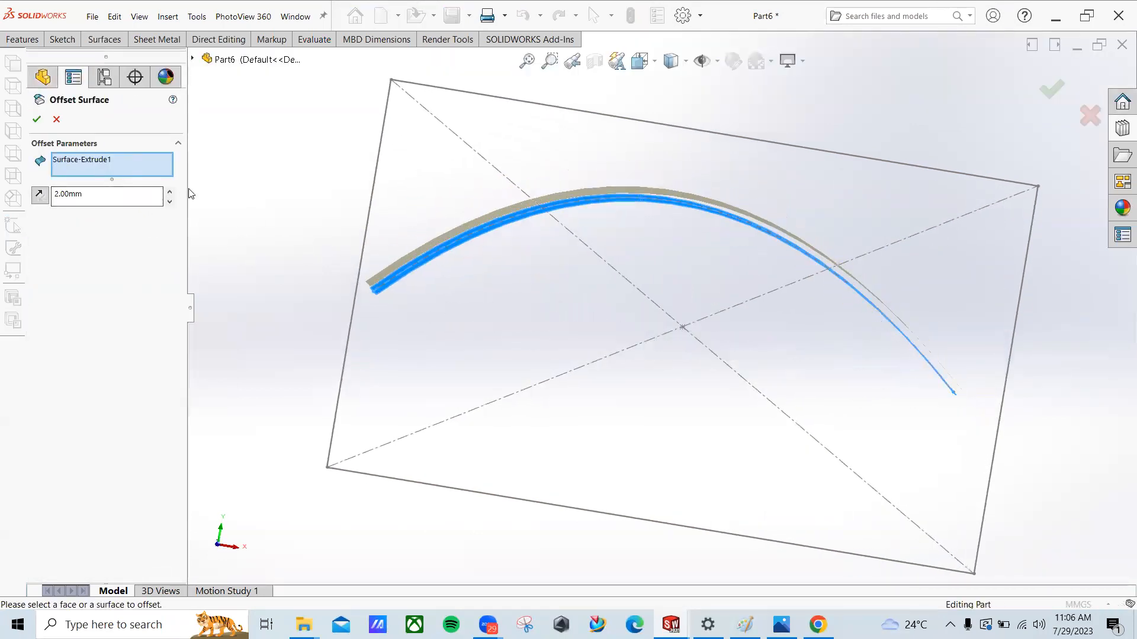
{"action": "left_click", "coordinate": [169, 191]}
{"action": "left_click", "coordinate": [170, 192]}
{"action": "left_click", "coordinate": [170, 192]}
{"action": "left_click", "coordinate": [169, 192]}
{"action": "scroll", "coordinate": [423, 304], "scroll_direction": "up", "scroll_amount": 4}
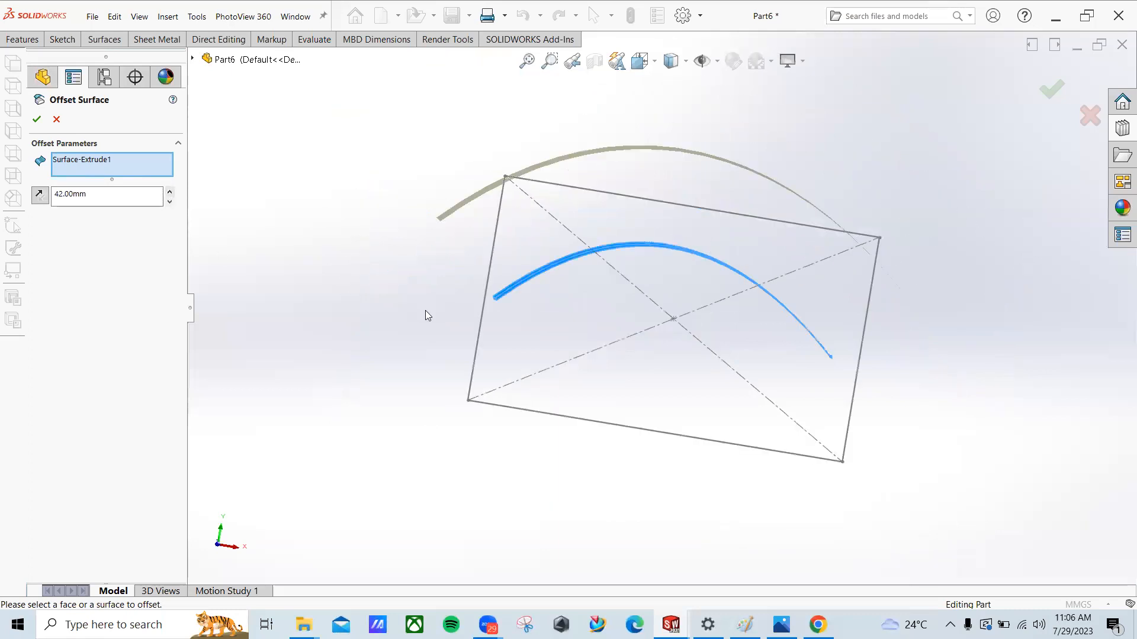
Step: Flip the 42 mm offset preview to the surface's opposite side, inspect it and cancel the offset
{"action": "left_click", "coordinate": [42, 199]}
{"action": "middle_click_drag", "start_coordinate": [487, 256], "coordinate": [646, 255]}
{"action": "middle_click_drag", "start_coordinate": [683, 313], "coordinate": [610, 308]}
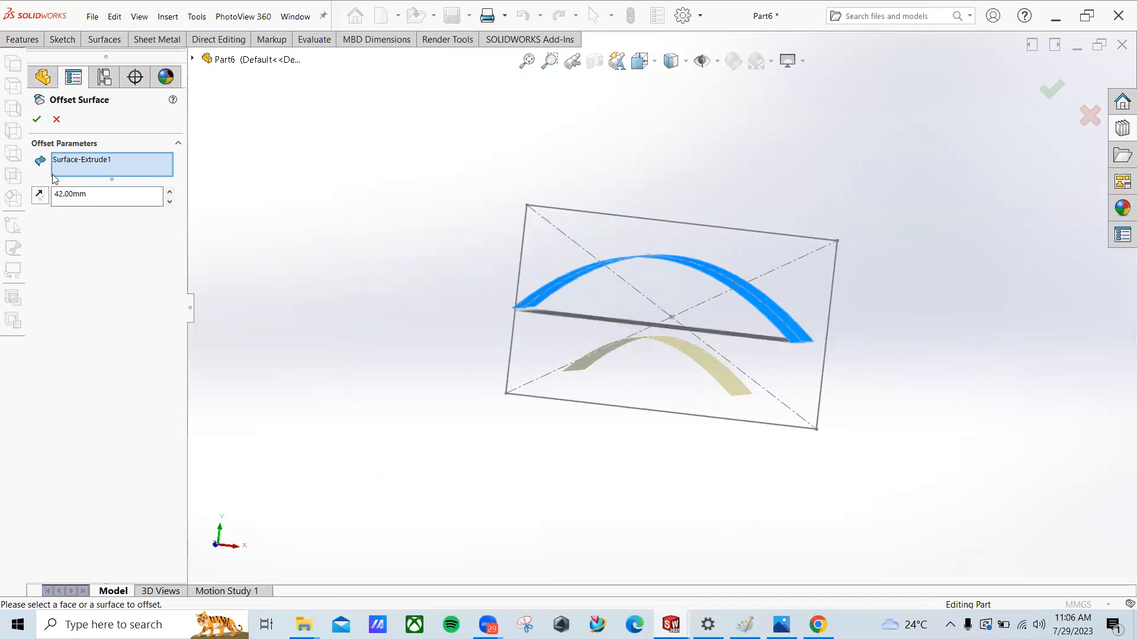
{"action": "left_click", "coordinate": [57, 121]}
{"action": "mouse_move", "coordinate": [379, 252]}
{"action": "middle_mouse_down"}
{"action": "mouse_move", "coordinate": [432, 286]}
{"action": "mouse_move", "coordinate": [651, 294]}
{"action": "mouse_move", "coordinate": [627, 355]}
{"action": "mouse_move", "coordinate": [610, 480]}
{"action": "mouse_move", "coordinate": [598, 335]}
{"action": "mouse_move", "coordinate": [547, 312]}
{"action": "middle_mouse_up"}
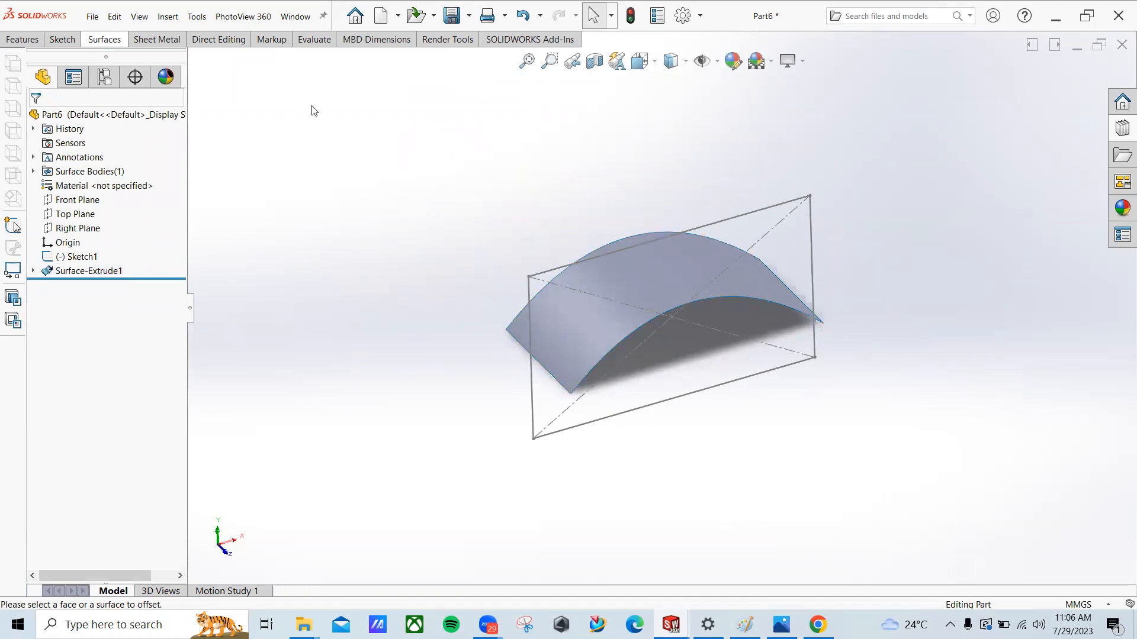
{"action": "middle_click_drag", "start_coordinate": [223, 121], "coordinate": [367, 155]}
{"action": "scroll", "coordinate": [620, 234], "scroll_direction": "down", "scroll_amount": 4}
{"action": "middle_click_drag", "start_coordinate": [622, 236], "coordinate": [657, 294]}
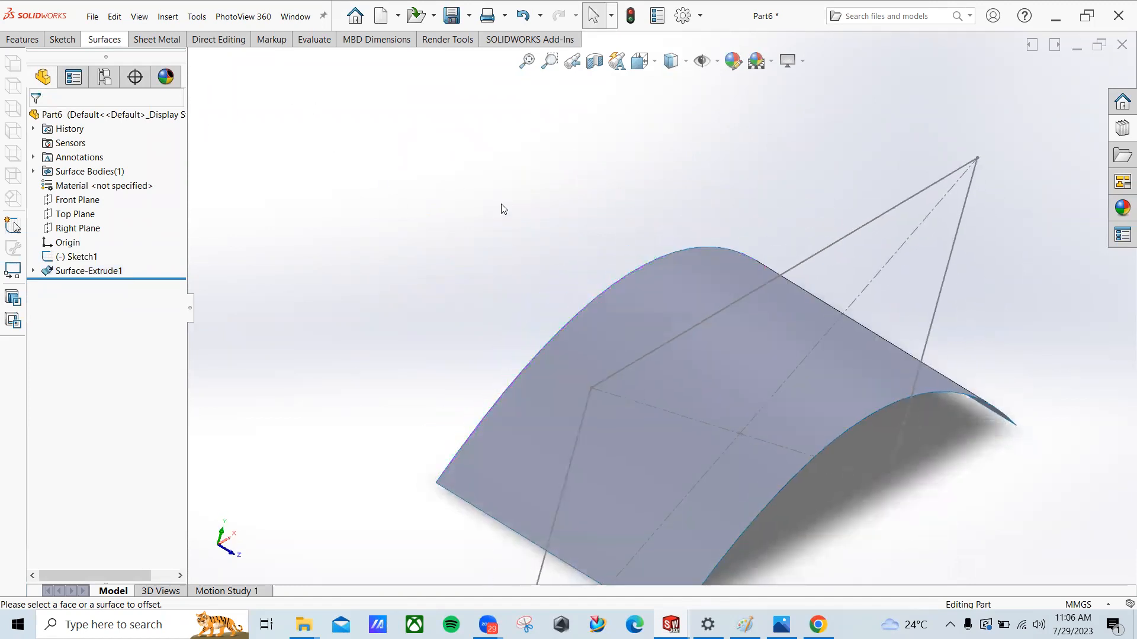
{"action": "mouse_move", "coordinate": [468, 321]}
{"action": "middle_mouse_down"}
{"action": "mouse_move", "coordinate": [396, 226]}
{"action": "mouse_move", "coordinate": [548, 425]}
{"action": "mouse_move", "coordinate": [563, 424]}
{"action": "mouse_move", "coordinate": [520, 390]}
{"action": "middle_mouse_up"}
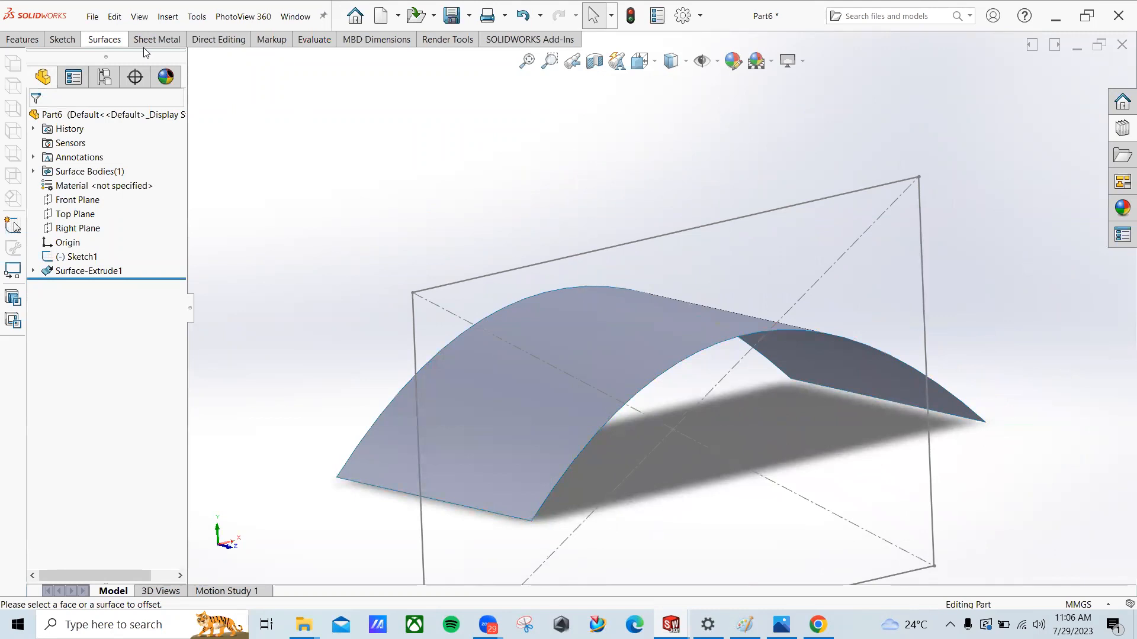
Step: Start a ruled surface on the arched surface's front curved edge and preview it as Tangent to Surface at 10 mm
{"action": "left_click", "coordinate": [104, 39]}
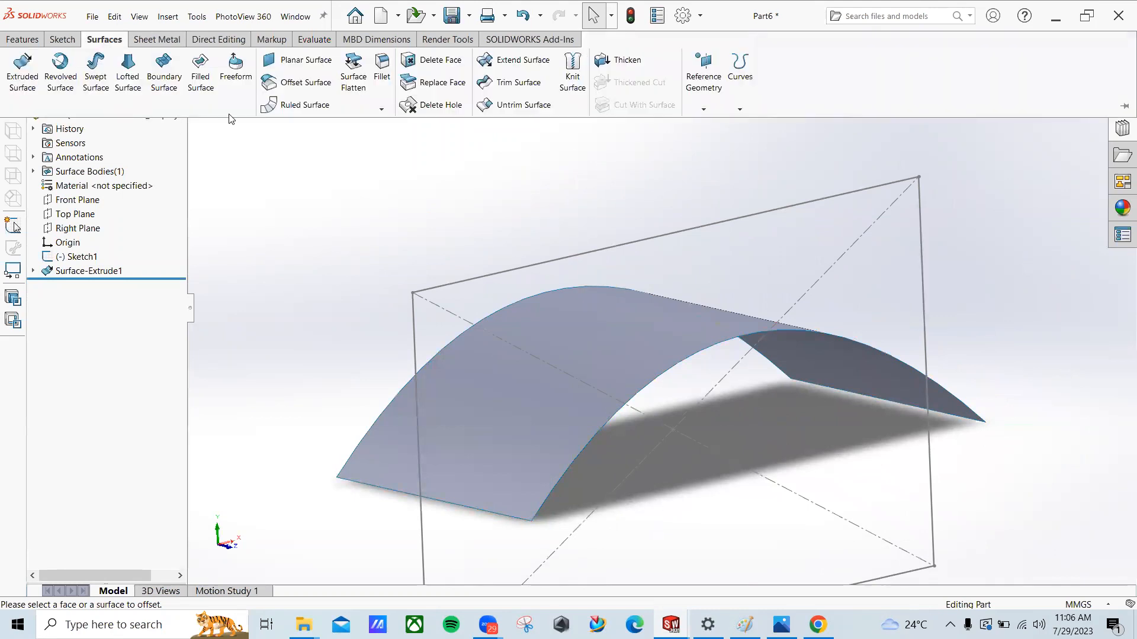
{"action": "left_click", "coordinate": [291, 111]}
{"action": "scroll", "coordinate": [269, 231], "scroll_direction": "up", "scroll_amount": 3}
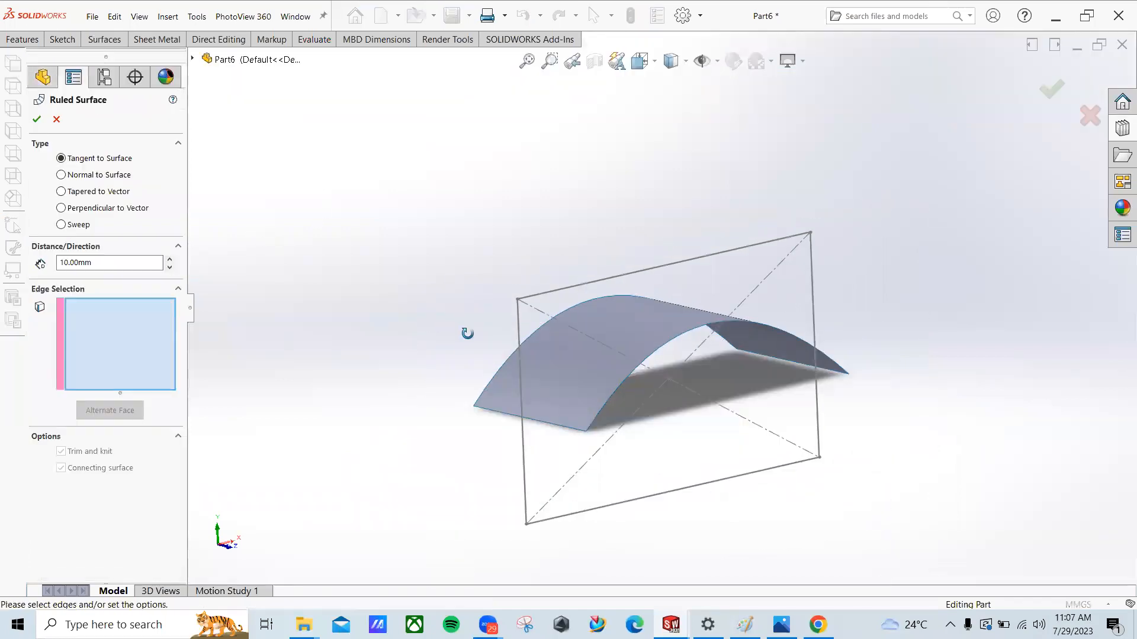
{"action": "middle_click_drag", "start_coordinate": [468, 333], "coordinate": [55, 309]}
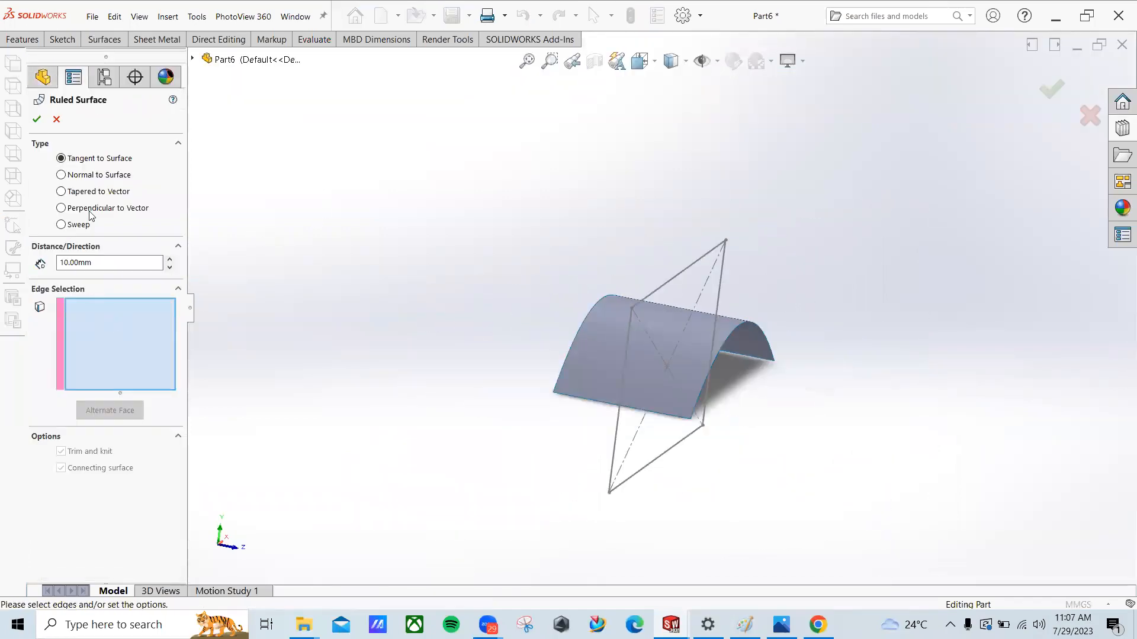
{"action": "scroll", "coordinate": [790, 394], "scroll_direction": "down", "scroll_amount": 3}
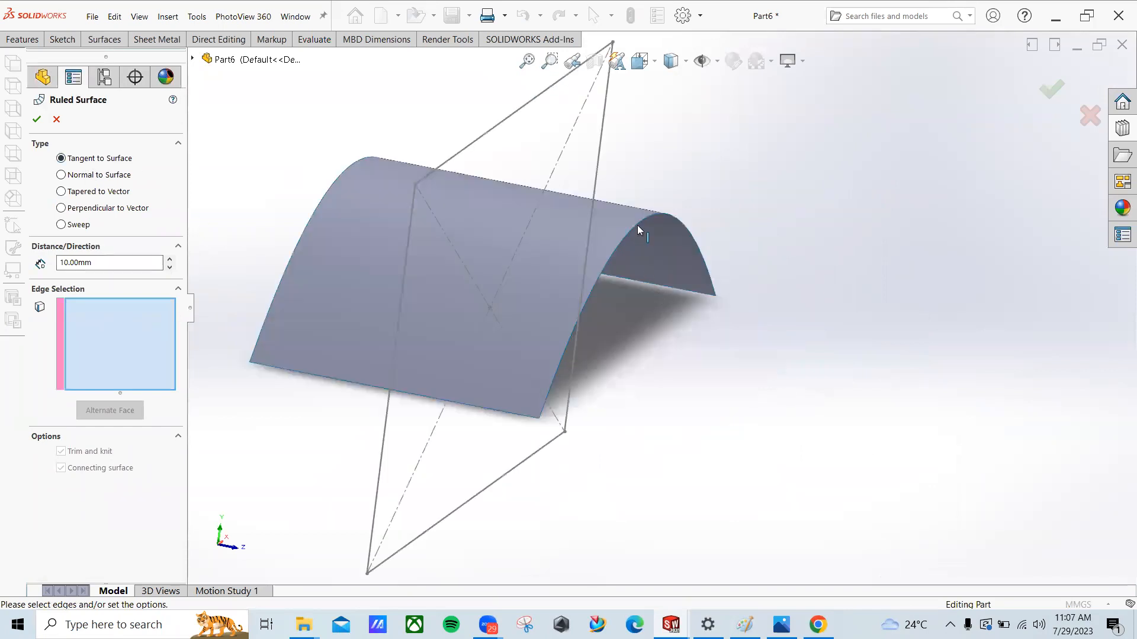
{"action": "left_click", "coordinate": [639, 231]}
{"action": "middle_click_drag", "start_coordinate": [619, 333], "coordinate": [644, 284]}
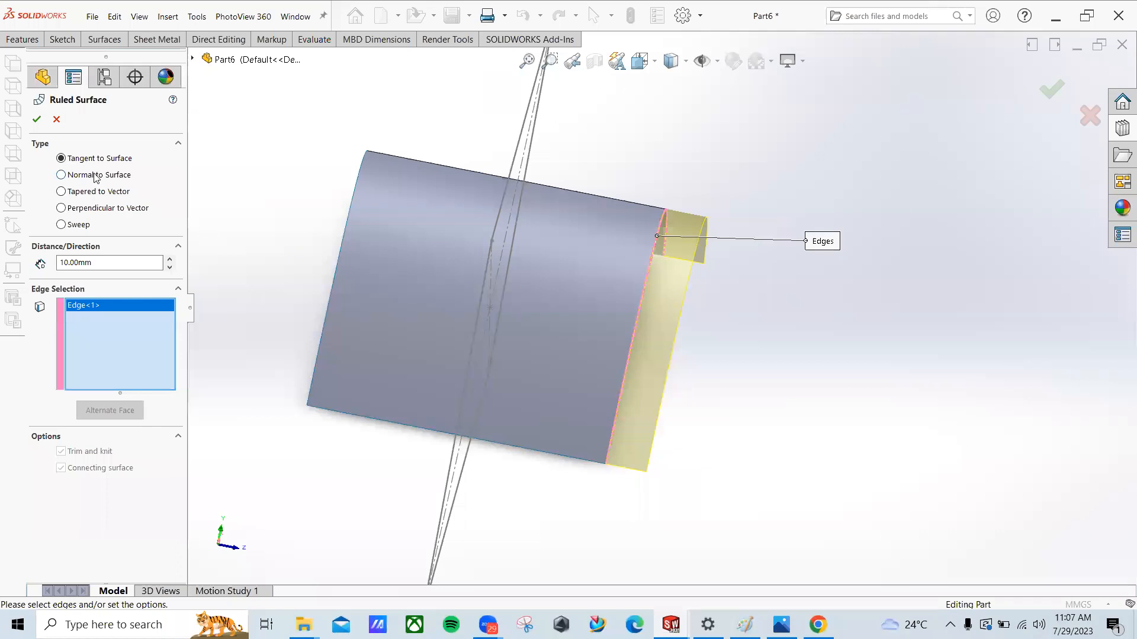
Step: Switch the ruled surface preview to Normal to Surface, inspect it from several angles and cancel the command
{"action": "left_click", "coordinate": [61, 175]}
{"action": "middle_click_drag", "start_coordinate": [609, 264], "coordinate": [637, 301]}
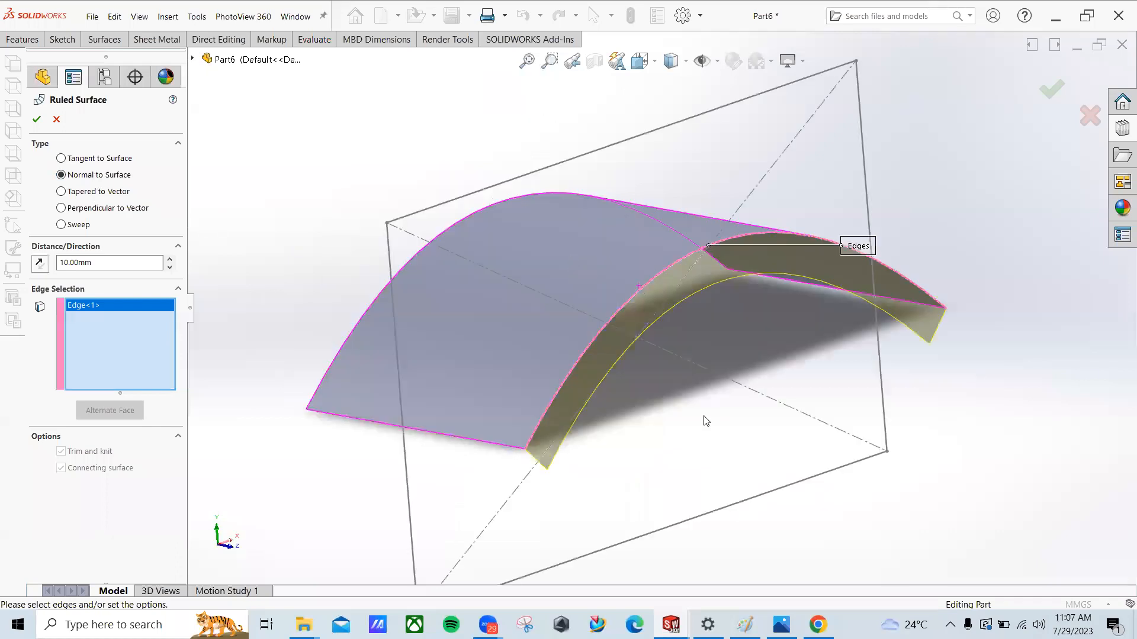
{"action": "middle_click_drag", "start_coordinate": [706, 421], "coordinate": [344, 302]}
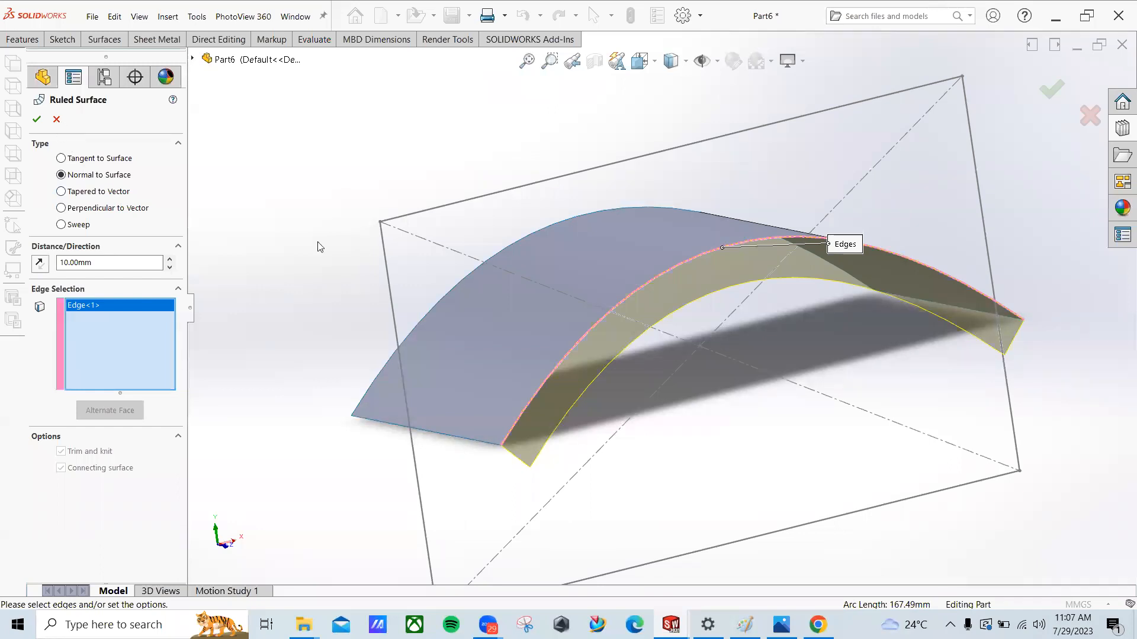
{"action": "key", "text": "Escape"}
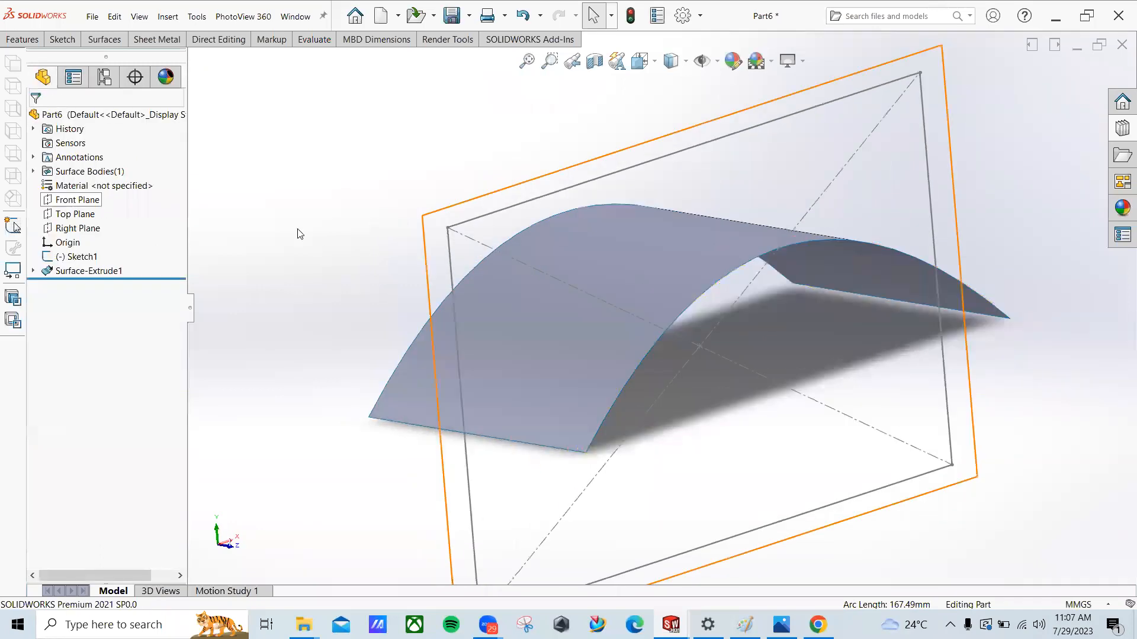
{"action": "left_click", "coordinate": [55, 215]}
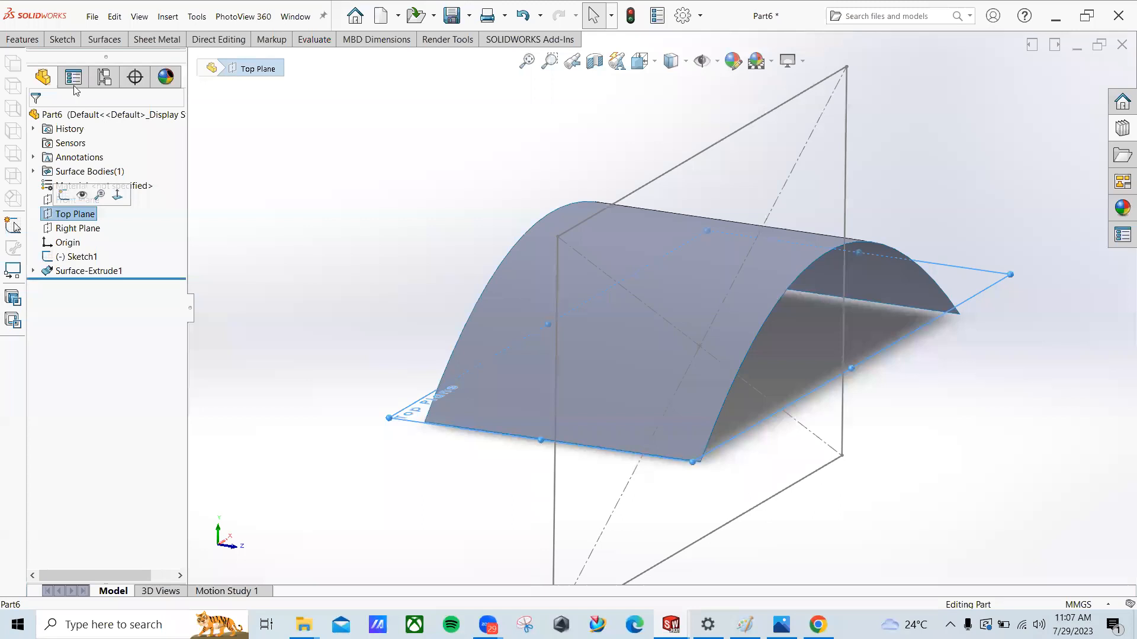
{"action": "key", "text": "l"}
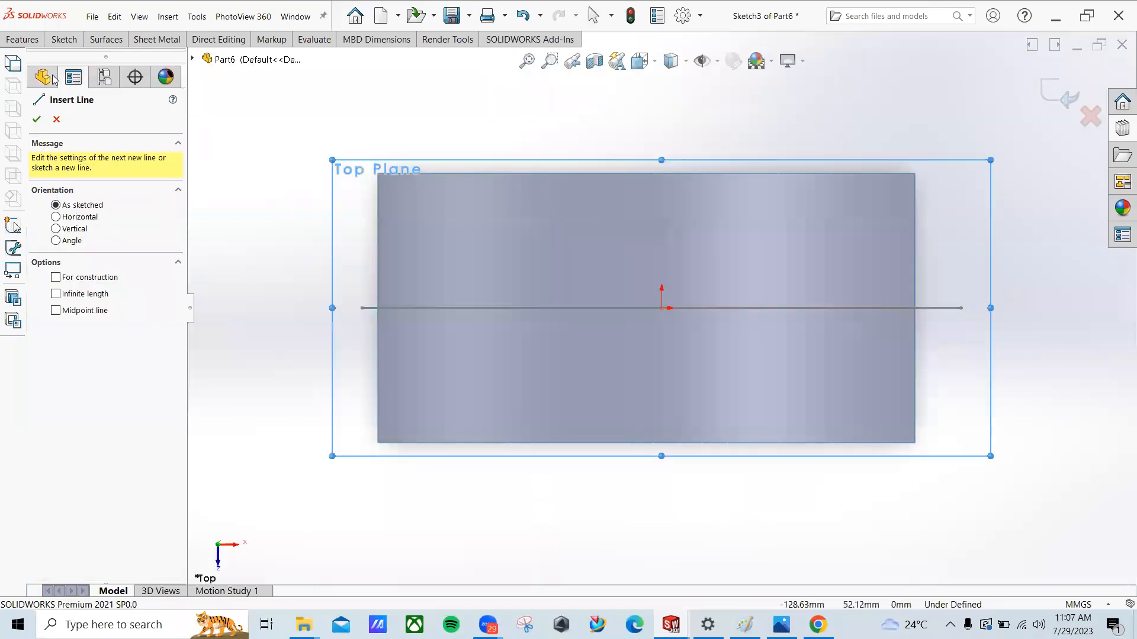
{"action": "middle_click_drag", "start_coordinate": [604, 295], "coordinate": [544, 350]}
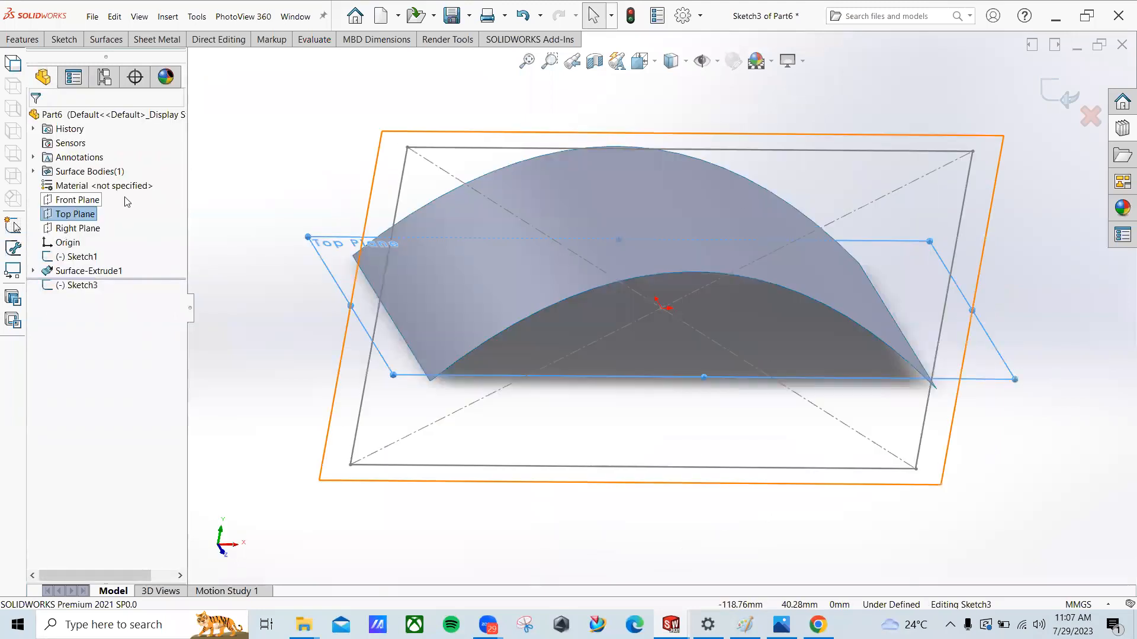
{"action": "middle_click_drag", "start_coordinate": [559, 255], "coordinate": [631, 262]}
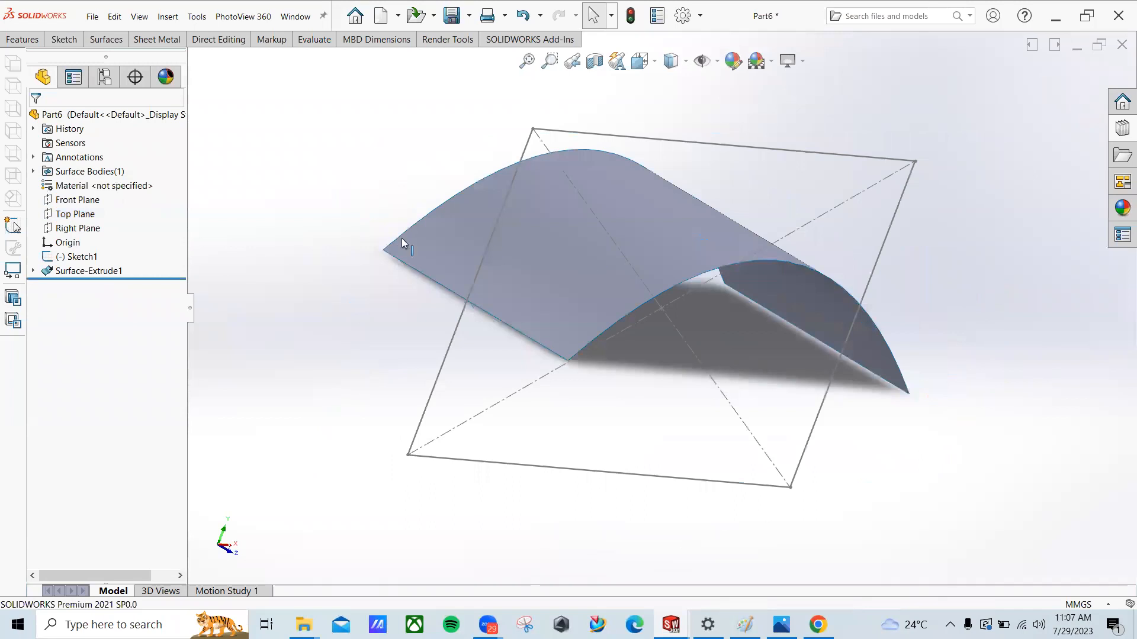
Step: Sketch a short upward-sloping line on the Right Plane, starting at the arched surface's upper corner, and exit the sketch
{"action": "left_click", "coordinate": [77, 200]}
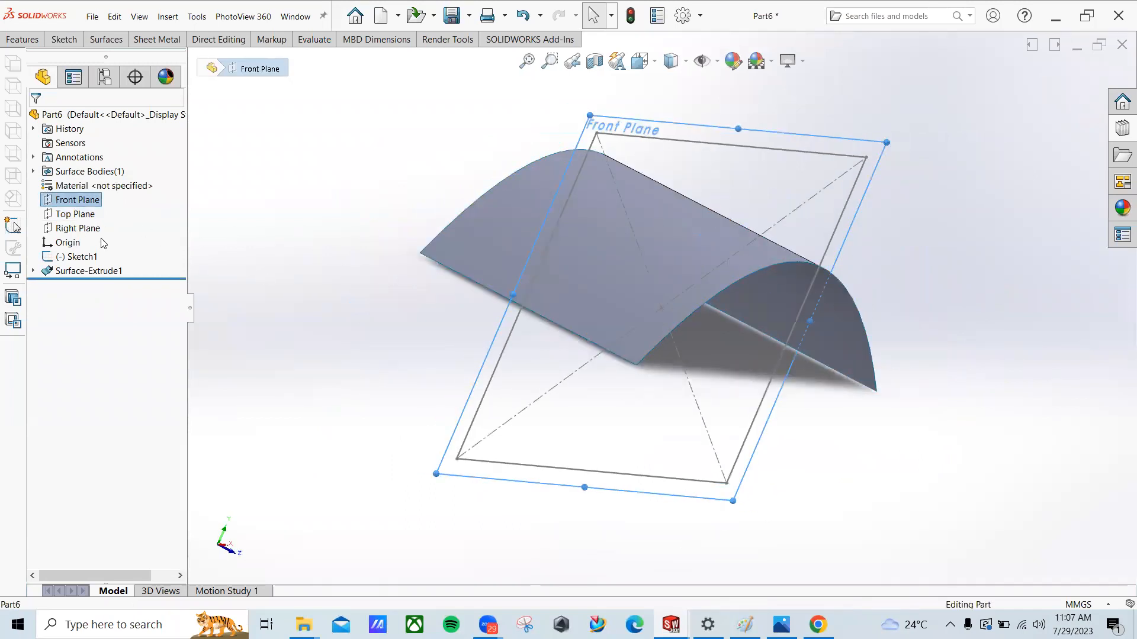
{"action": "left_click", "coordinate": [83, 229]}
{"action": "middle_click_drag", "start_coordinate": [639, 307], "coordinate": [713, 314]}
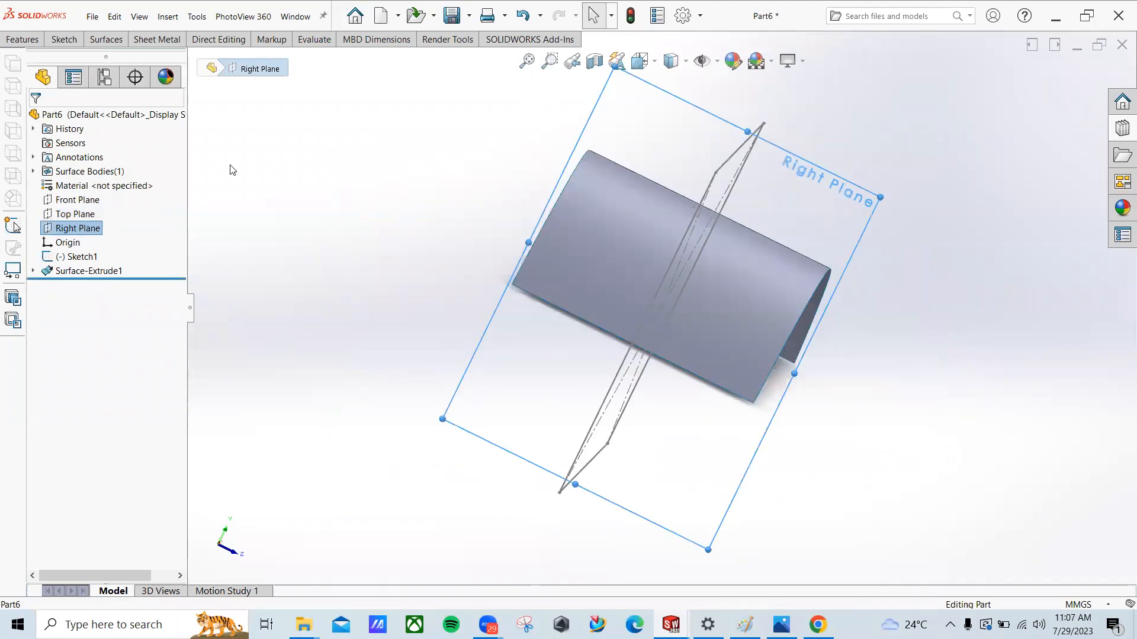
{"action": "left_click", "coordinate": [64, 40]}
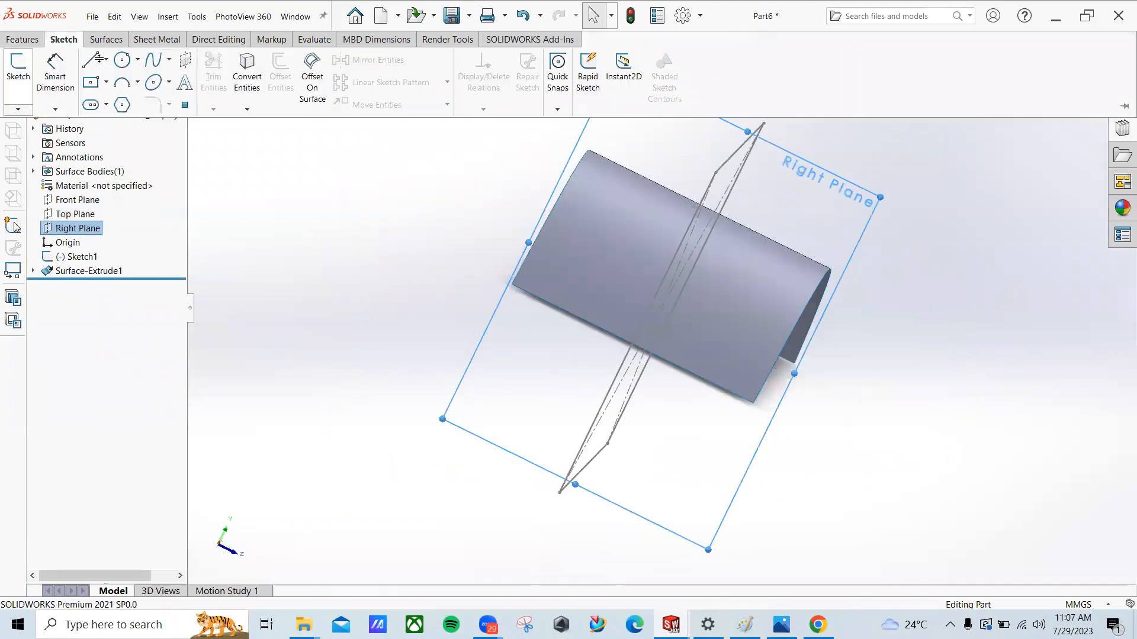
{"action": "left_click", "coordinate": [65, 39]}
{"action": "left_click", "coordinate": [91, 60]}
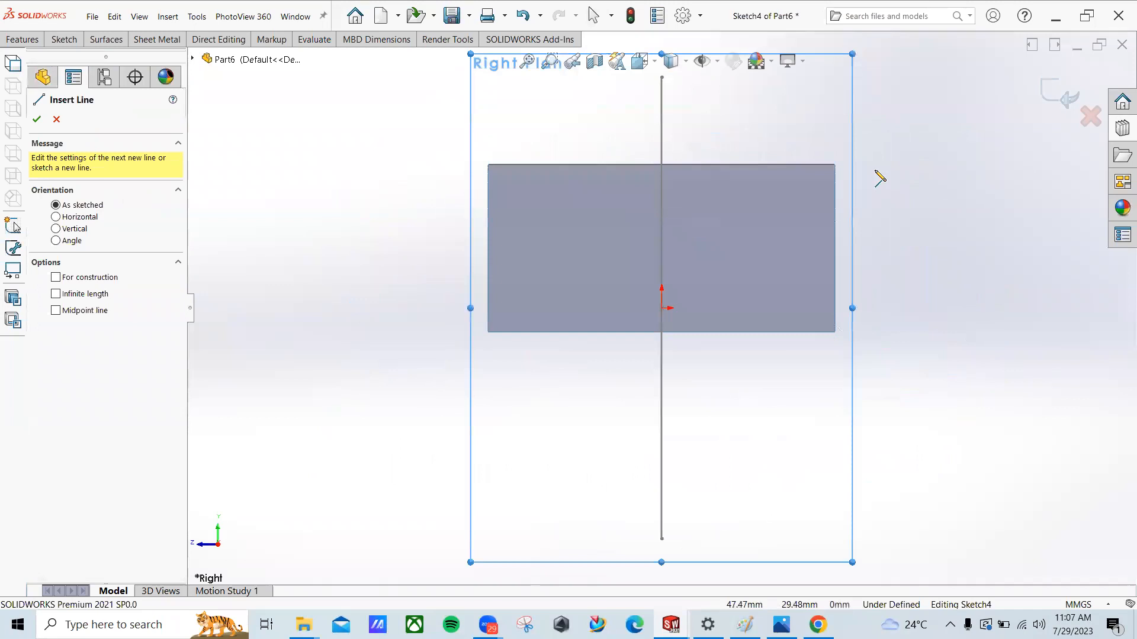
{"action": "left_click", "coordinate": [788, 178]}
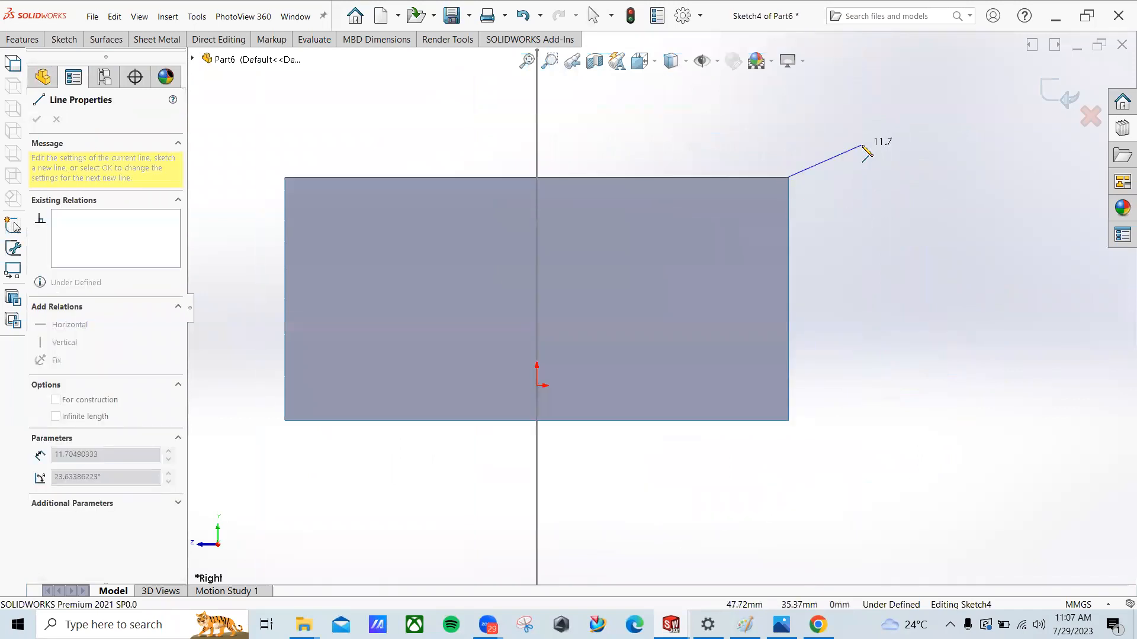
{"action": "left_click", "coordinate": [844, 153]}
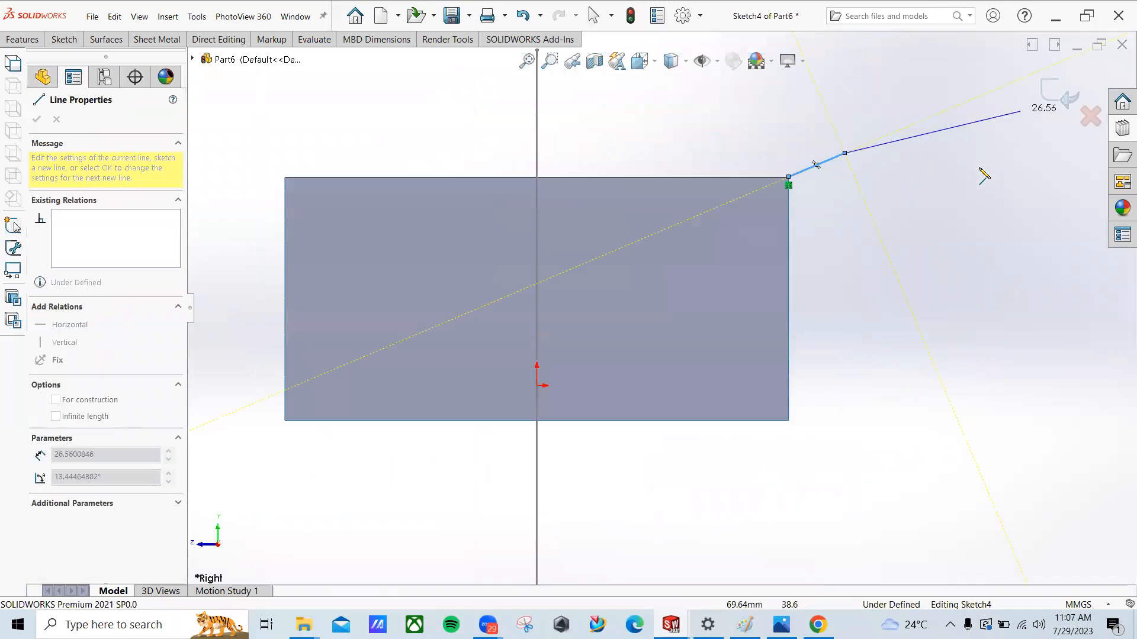
{"action": "left_click", "coordinate": [1060, 94]}
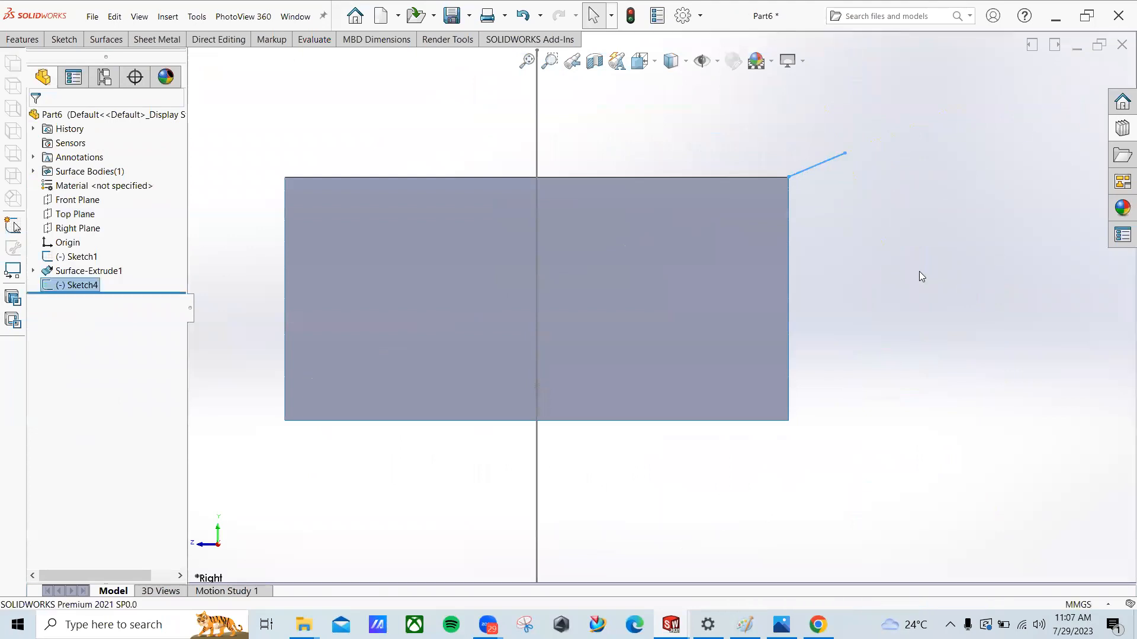
Step: Preview a Tapered to Vector ruled surface on the arched edge beside the sketched line, using that line as reference vector
{"action": "left_click", "coordinate": [106, 39]}
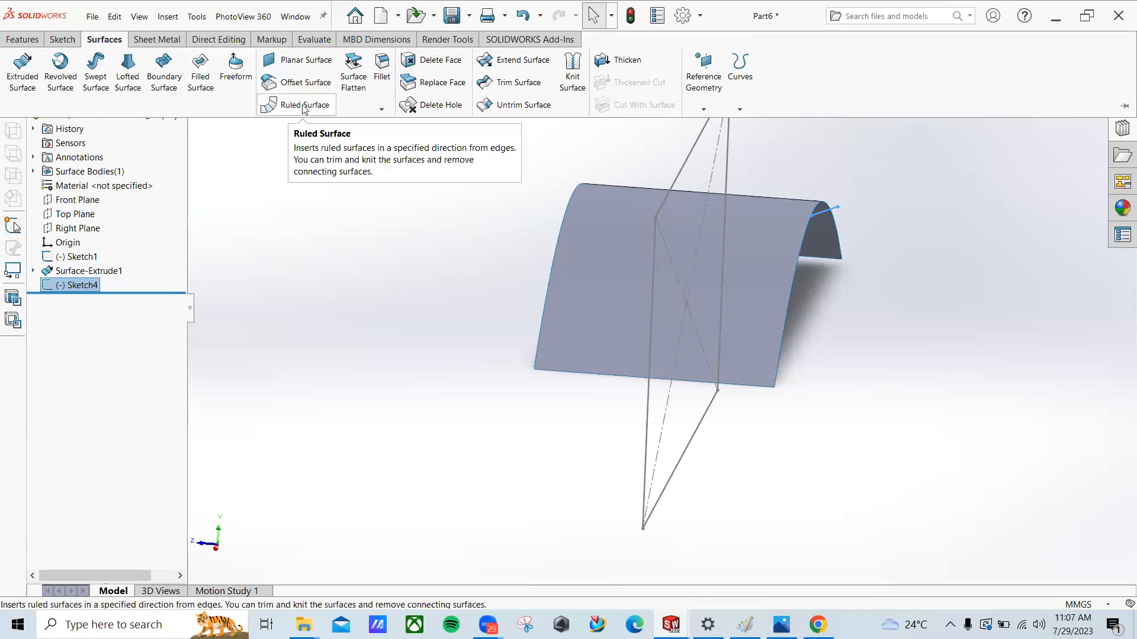
{"action": "left_click", "coordinate": [303, 106]}
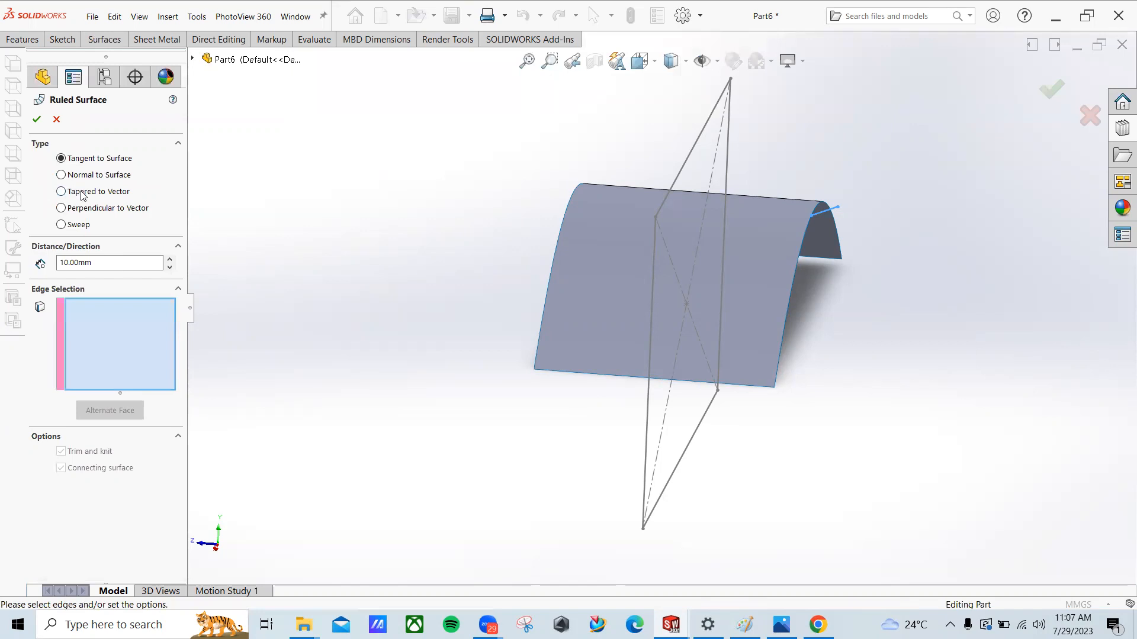
{"action": "left_click", "coordinate": [82, 194]}
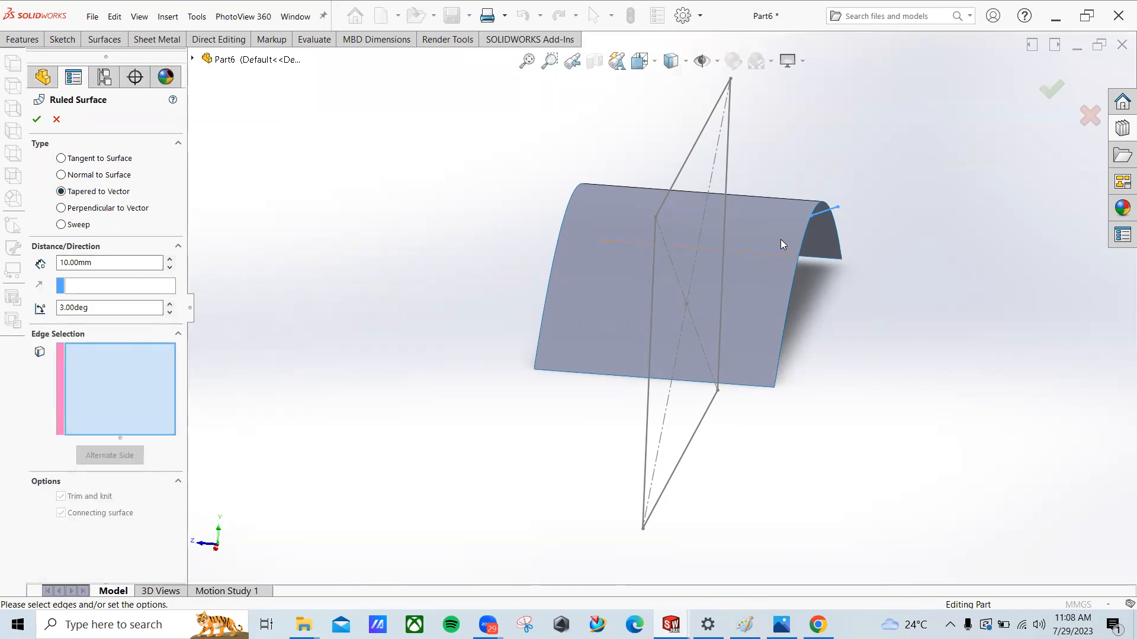
{"action": "left_click", "coordinate": [808, 236]}
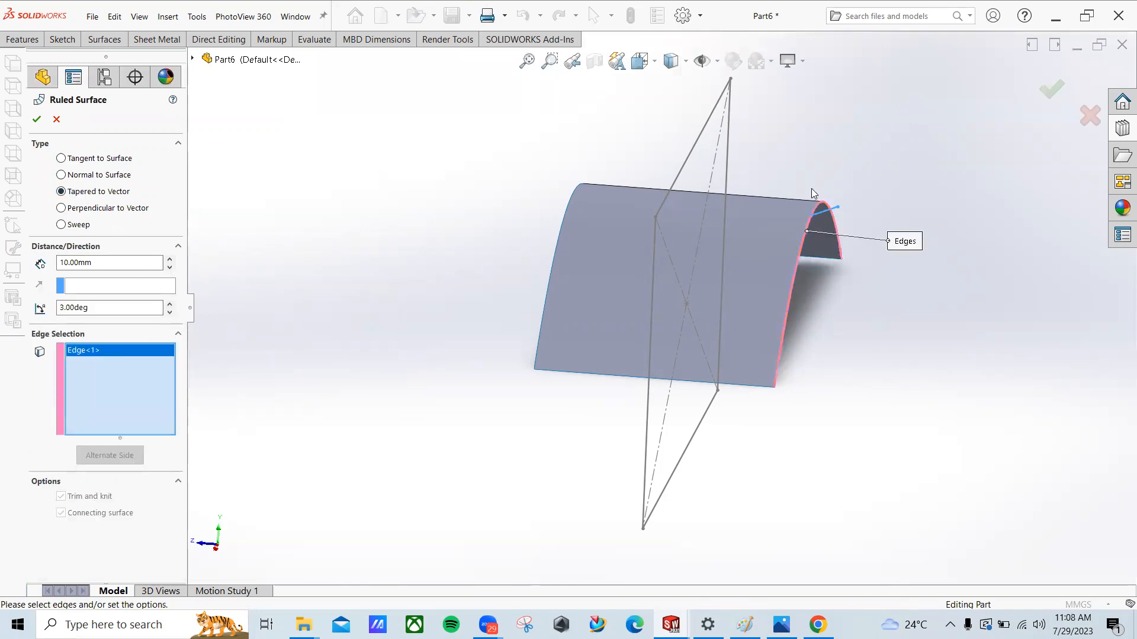
{"action": "scroll", "coordinate": [813, 216], "scroll_direction": "down", "scroll_amount": 5}
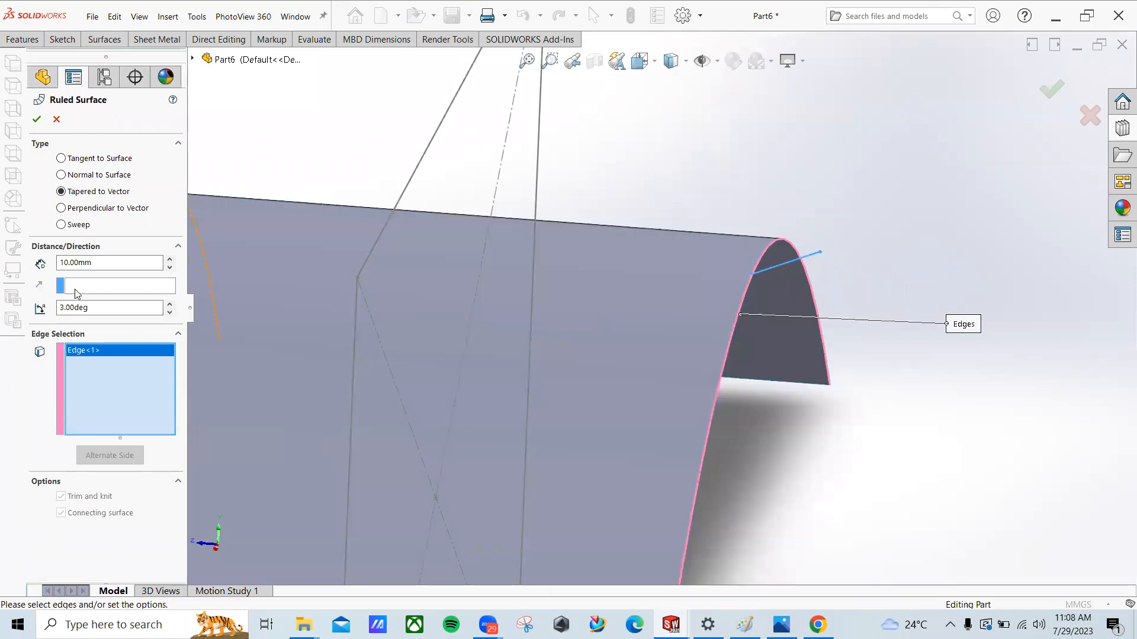
{"action": "left_click", "coordinate": [79, 290]}
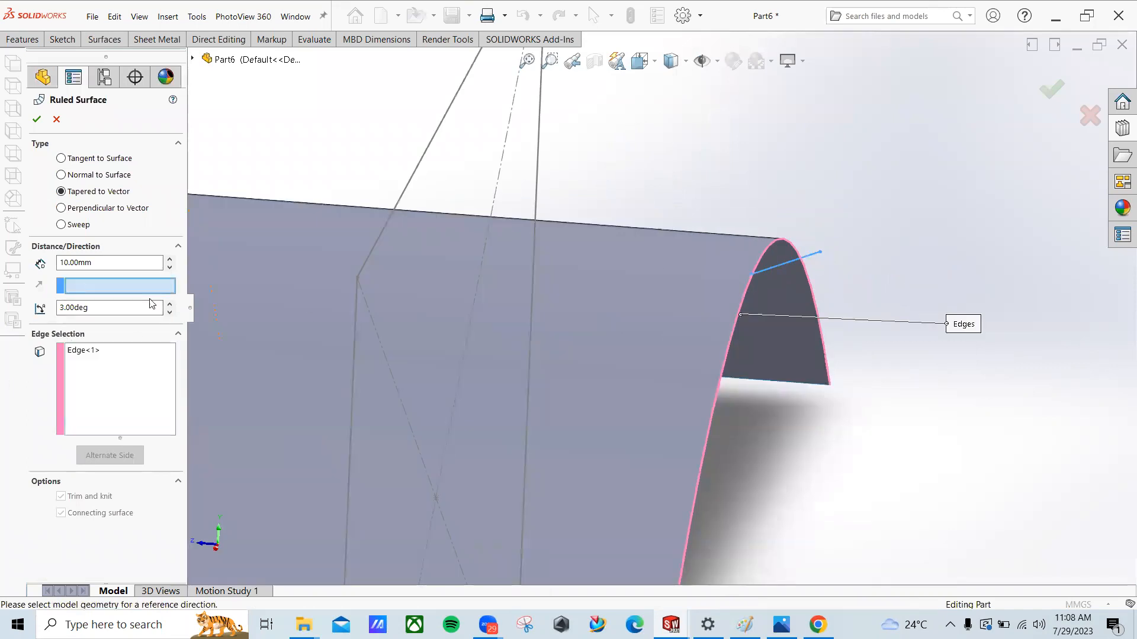
{"action": "left_click", "coordinate": [805, 261]}
{"action": "middle_click_drag", "start_coordinate": [764, 268], "coordinate": [826, 212]}
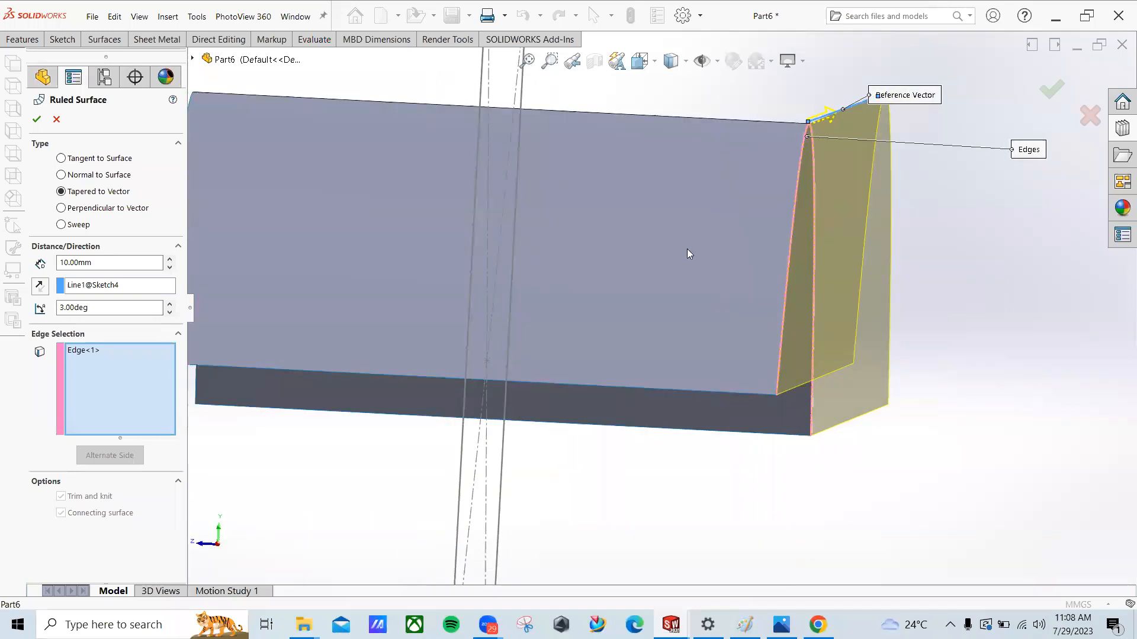
Step: Raise the tapered ruled surface's distance to 70 mm and its taper angle to 20 degrees, and inspect the preview
{"action": "key", "text": "f"}
{"action": "left_click_drag", "start_coordinate": [170, 261], "coordinate": [168, 306]}
{"action": "mouse_move", "coordinate": [597, 209]}
{"action": "middle_mouse_down"}
{"action": "mouse_move", "coordinate": [592, 220]}
{"action": "mouse_move", "coordinate": [576, 214]}
{"action": "middle_mouse_up"}
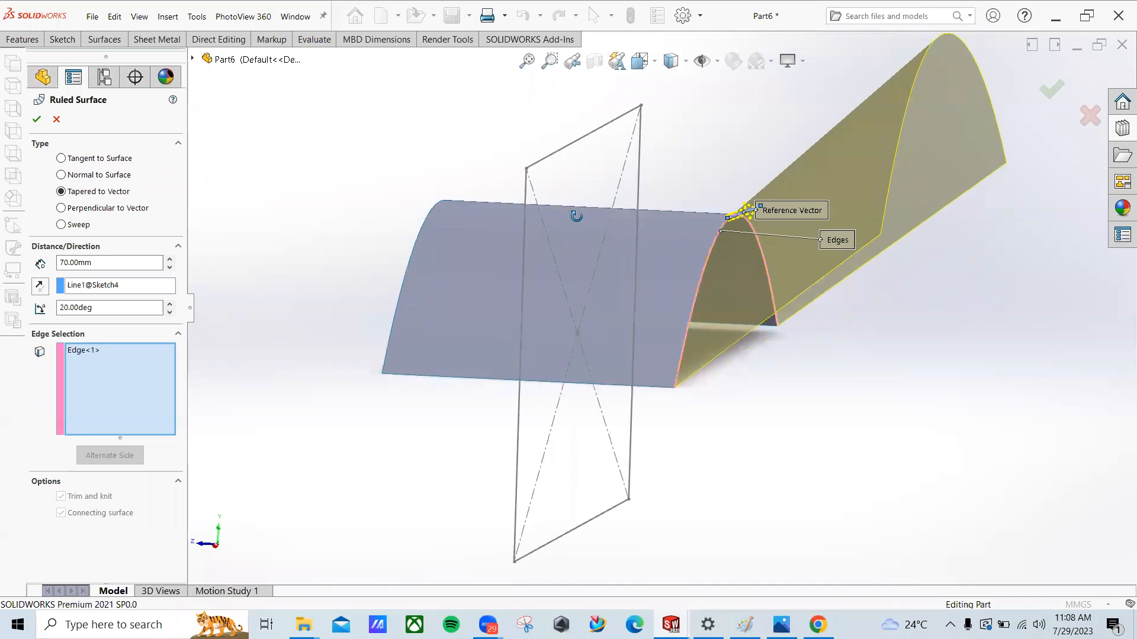
{"action": "scroll", "coordinate": [801, 246], "scroll_direction": "down", "scroll_amount": 3}
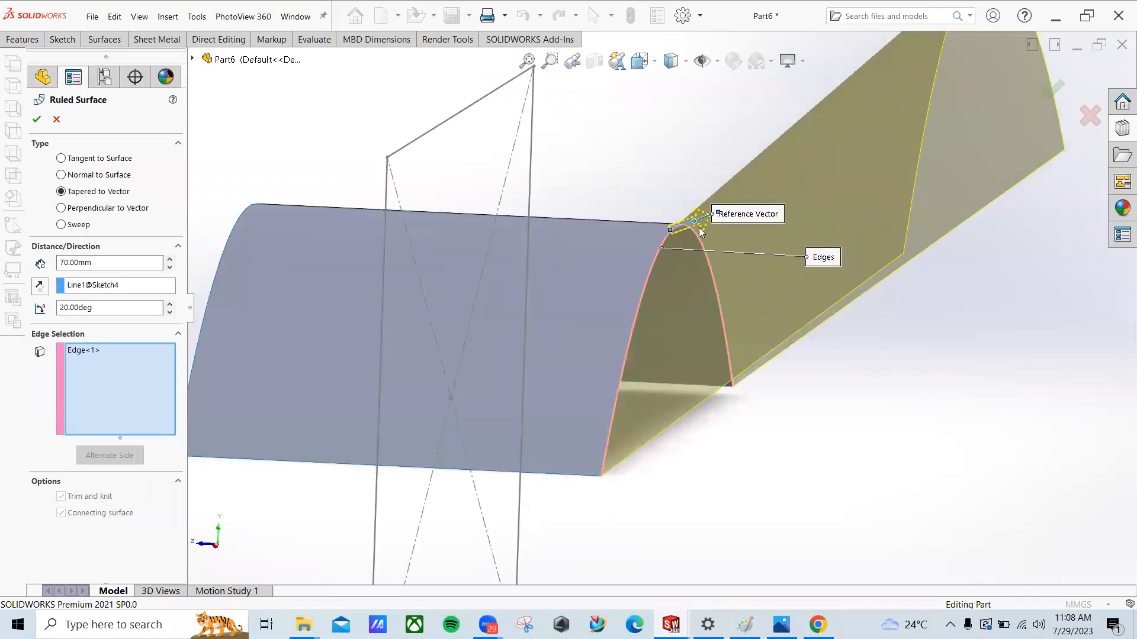
Step: Switch the ruled surface preview to Perpendicular to Vector and inspect its shape
{"action": "left_click", "coordinate": [76, 208]}
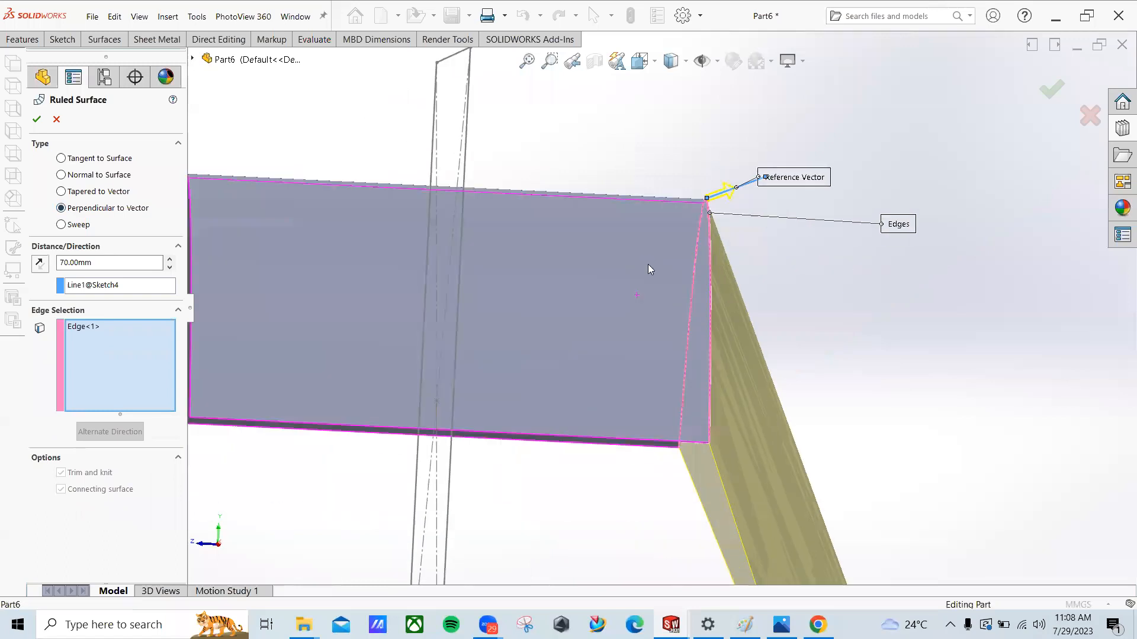
{"action": "scroll", "coordinate": [648, 266], "scroll_direction": "up", "scroll_amount": 5}
{"action": "mouse_move", "coordinate": [648, 270]}
{"action": "middle_mouse_down"}
{"action": "mouse_move", "coordinate": [545, 272]}
{"action": "mouse_move", "coordinate": [624, 300]}
{"action": "mouse_move", "coordinate": [592, 284]}
{"action": "mouse_move", "coordinate": [605, 262]}
{"action": "mouse_move", "coordinate": [567, 217]}
{"action": "middle_mouse_up"}
Step: Switch the ruled surface type to Sweep and examine the 70 mm preview along the sketched line
{"action": "left_click", "coordinate": [71, 226]}
{"action": "scroll", "coordinate": [829, 343], "scroll_direction": "down", "scroll_amount": 3}
{"action": "scroll", "coordinate": [567, 216], "scroll_direction": "down", "scroll_amount": 2}
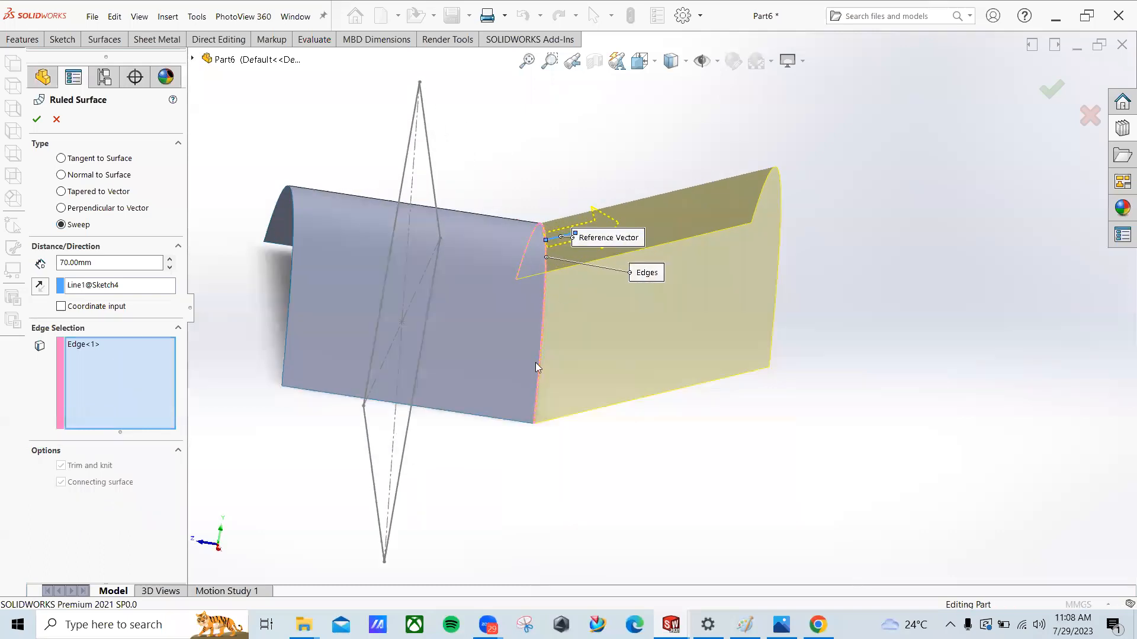
{"action": "scroll", "coordinate": [566, 245], "scroll_direction": "down", "scroll_amount": 3}
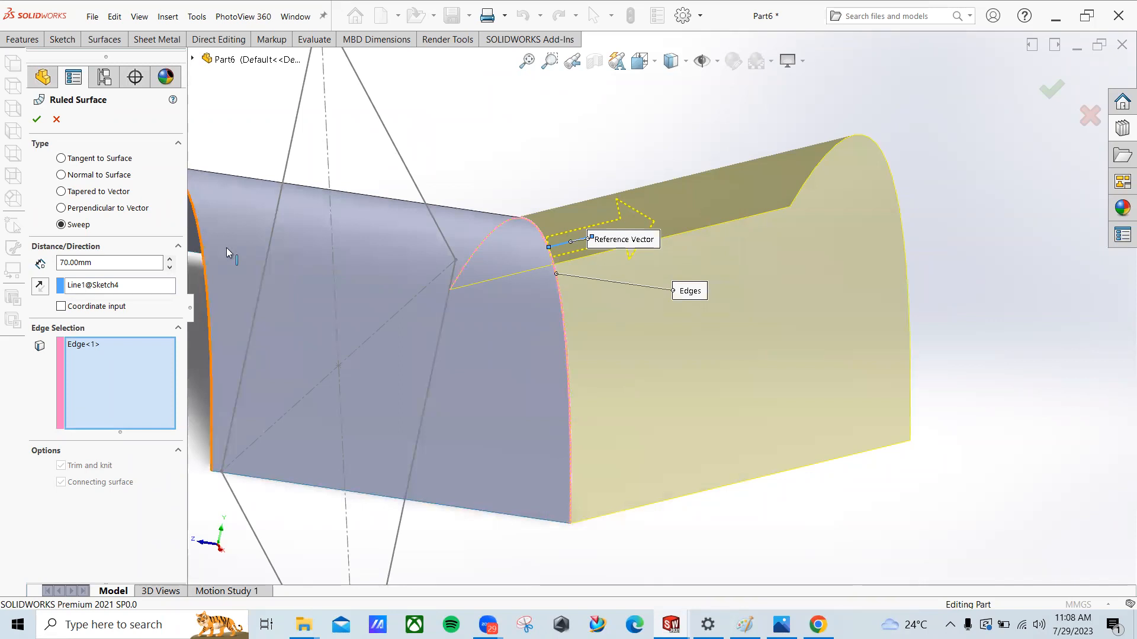
{"action": "scroll", "coordinate": [525, 317], "scroll_direction": "up", "scroll_amount": 5}
{"action": "left_click_drag", "start_coordinate": [95, 263], "coordinate": [51, 269]}
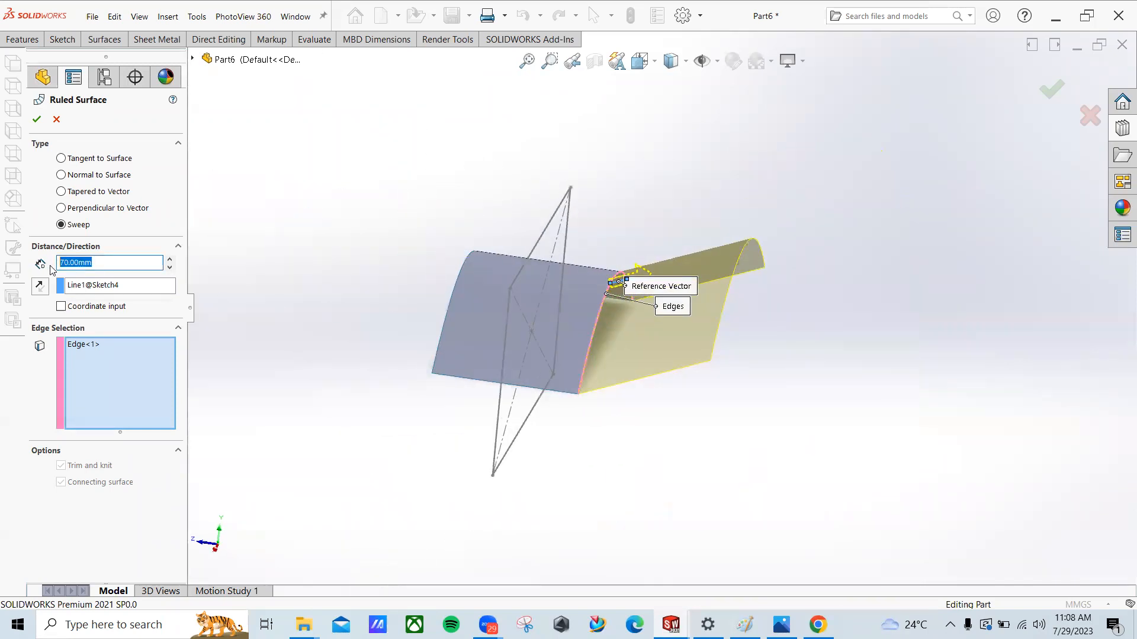
Step: Return the ruled surface preview to Tapered to Vector, inspect the tapered shape and cancel the command
{"action": "left_click", "coordinate": [85, 192]}
{"action": "left_click_drag", "start_coordinate": [93, 307], "coordinate": [27, 308]}
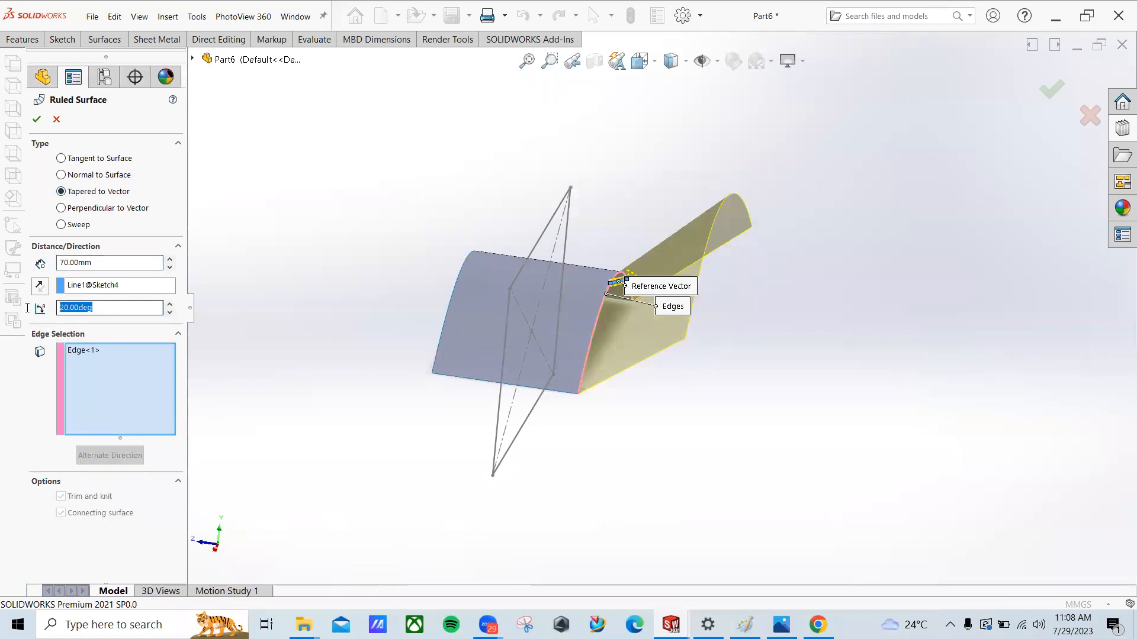
{"action": "scroll", "coordinate": [706, 285], "scroll_direction": "down", "scroll_amount": 3}
{"action": "middle_click_drag", "start_coordinate": [564, 265], "coordinate": [554, 240]}
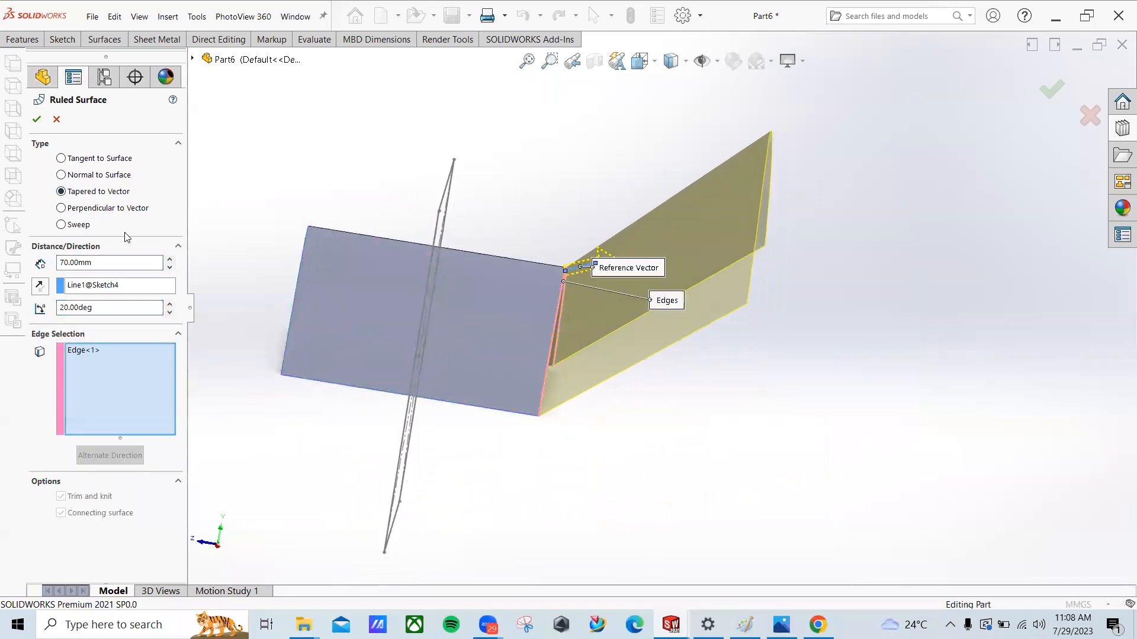
{"action": "left_click", "coordinate": [57, 120]}
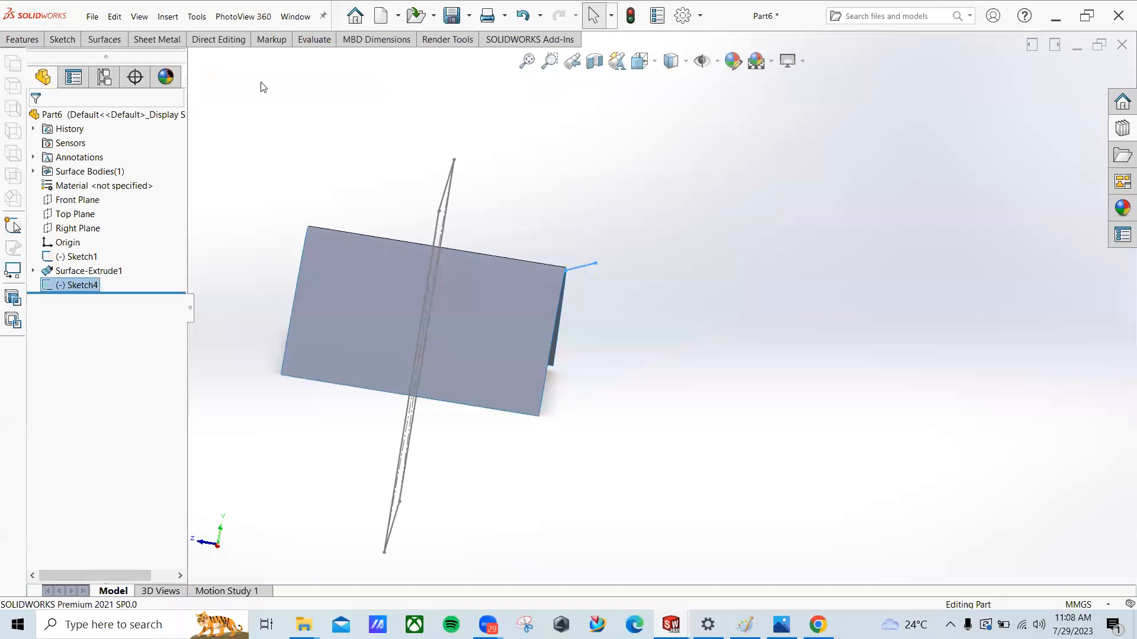
Step: Flatten the curved extruded surface from its straight end edge and inspect the flat pattern
{"action": "left_click", "coordinate": [148, 39]}
{"action": "left_click", "coordinate": [104, 39]}
{"action": "middle_click_drag", "start_coordinate": [355, 208], "coordinate": [299, 127]}
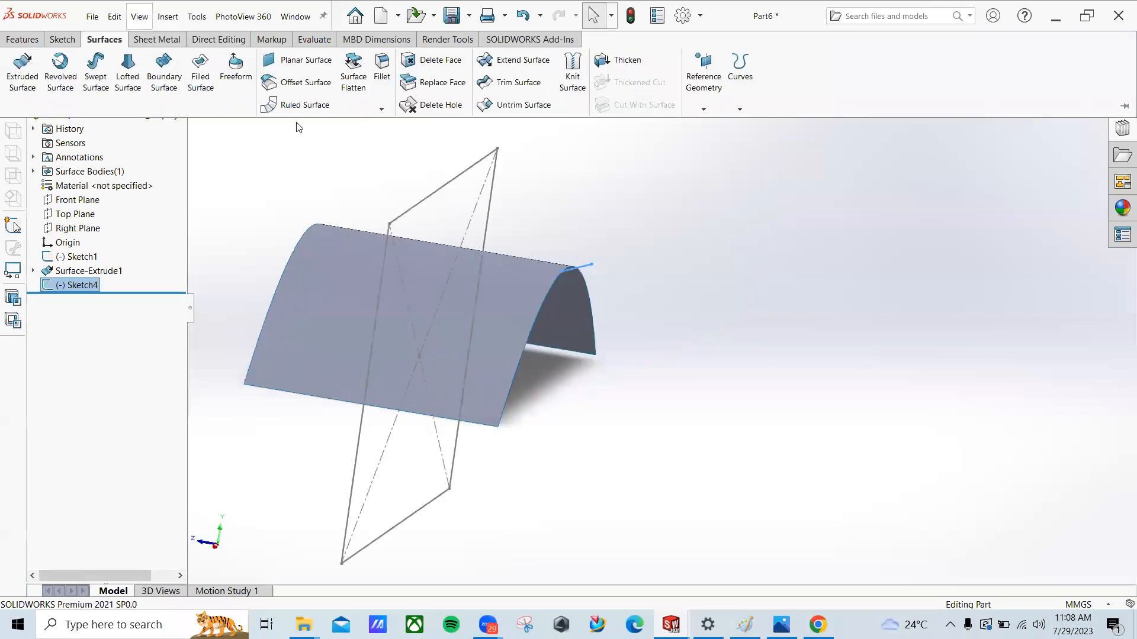
{"action": "mouse_move", "coordinate": [486, 230]}
{"action": "middle_mouse_down"}
{"action": "mouse_move", "coordinate": [425, 294]}
{"action": "mouse_move", "coordinate": [433, 201]}
{"action": "mouse_move", "coordinate": [450, 288]}
{"action": "mouse_move", "coordinate": [367, 278]}
{"action": "middle_mouse_up"}
{"action": "left_click", "coordinate": [352, 83]}
{"action": "left_click", "coordinate": [487, 282]}
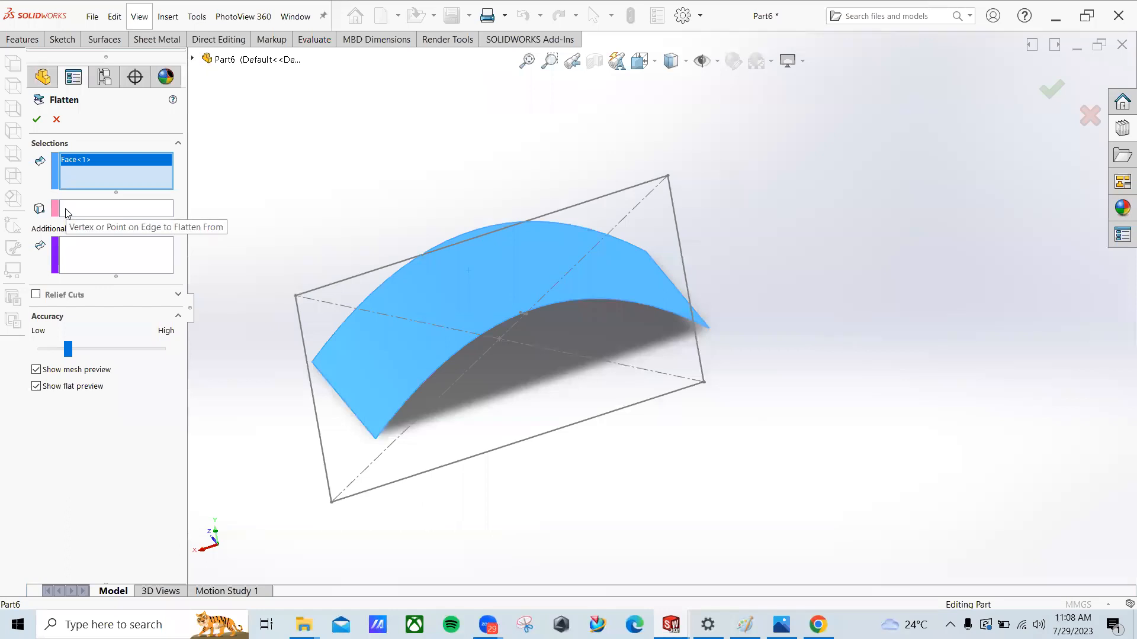
{"action": "left_click", "coordinate": [67, 213]}
{"action": "middle_click_drag", "start_coordinate": [314, 284], "coordinate": [486, 183]}
{"action": "left_click", "coordinate": [350, 400]}
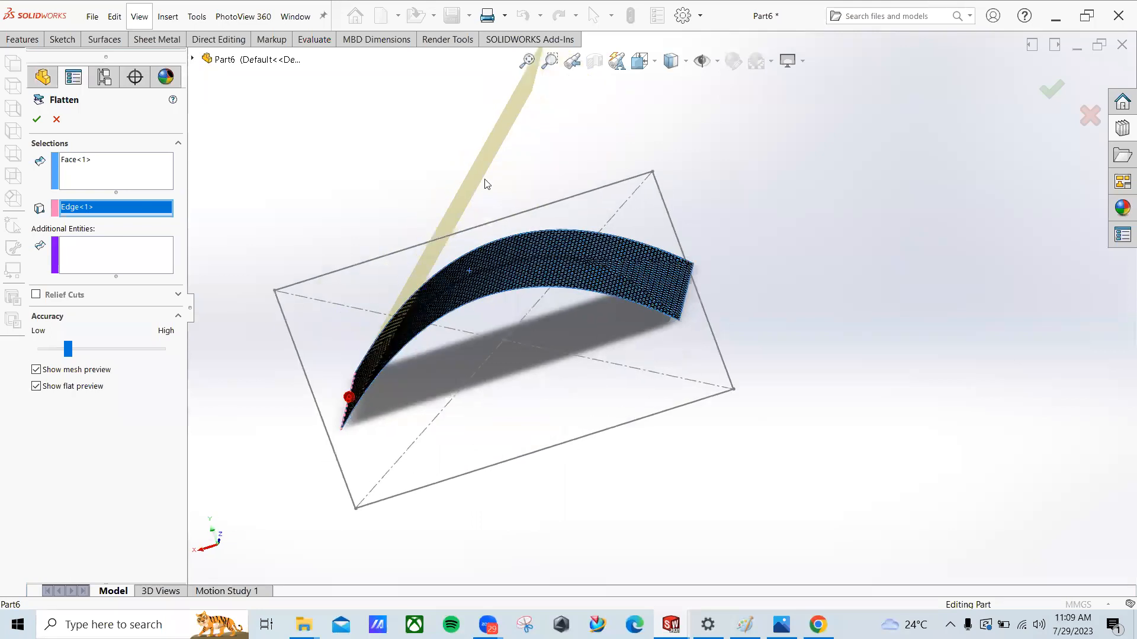
{"action": "left_click", "coordinate": [36, 121]}
{"action": "middle_click_drag", "start_coordinate": [317, 195], "coordinate": [355, 234]}
{"action": "scroll", "coordinate": [382, 222], "scroll_direction": "up", "scroll_amount": 2}
Step: Delete the flattened surface feature from the part
{"action": "right_click", "coordinate": [94, 301]}
{"action": "left_click", "coordinate": [128, 366]}
{"action": "left_click", "coordinate": [662, 239]}
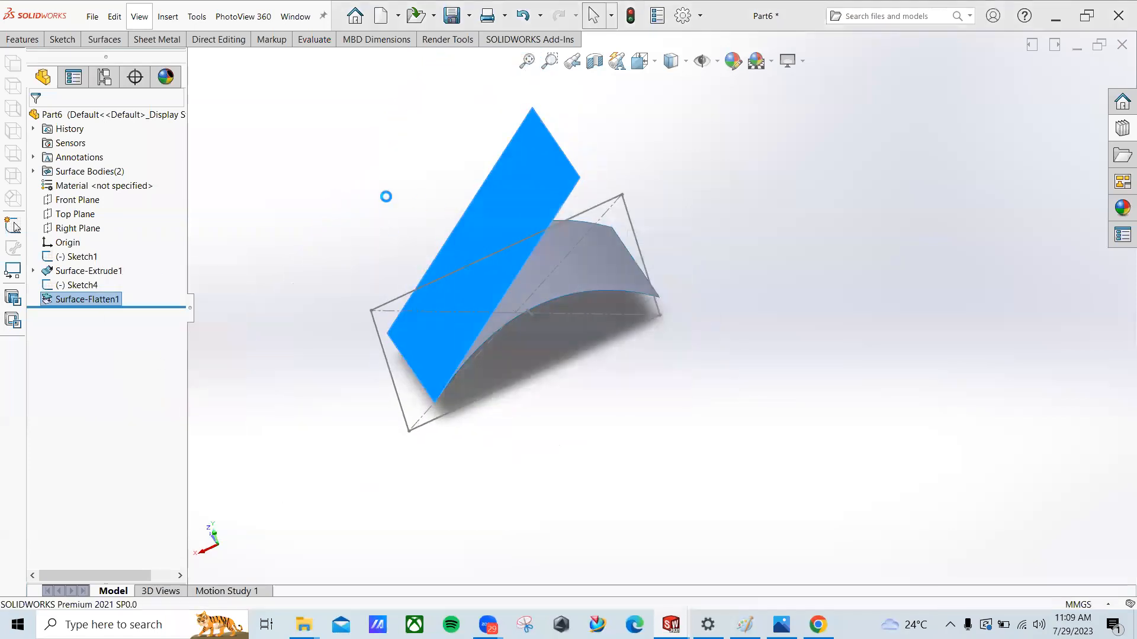
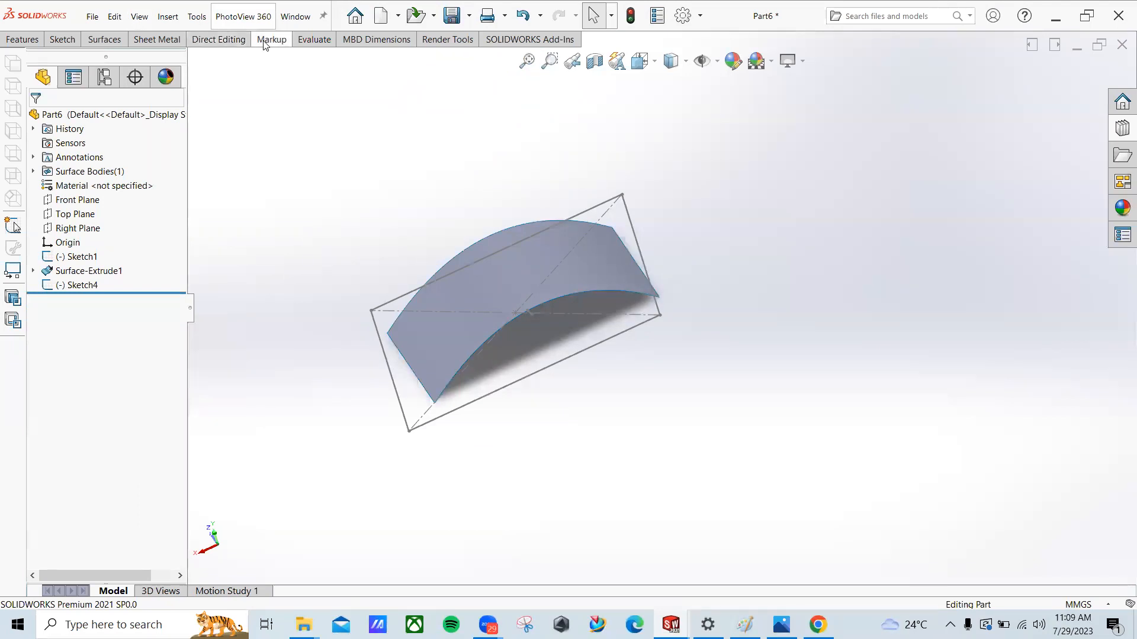
{"action": "left_click", "coordinate": [148, 43]}
{"action": "left_click", "coordinate": [103, 39]}
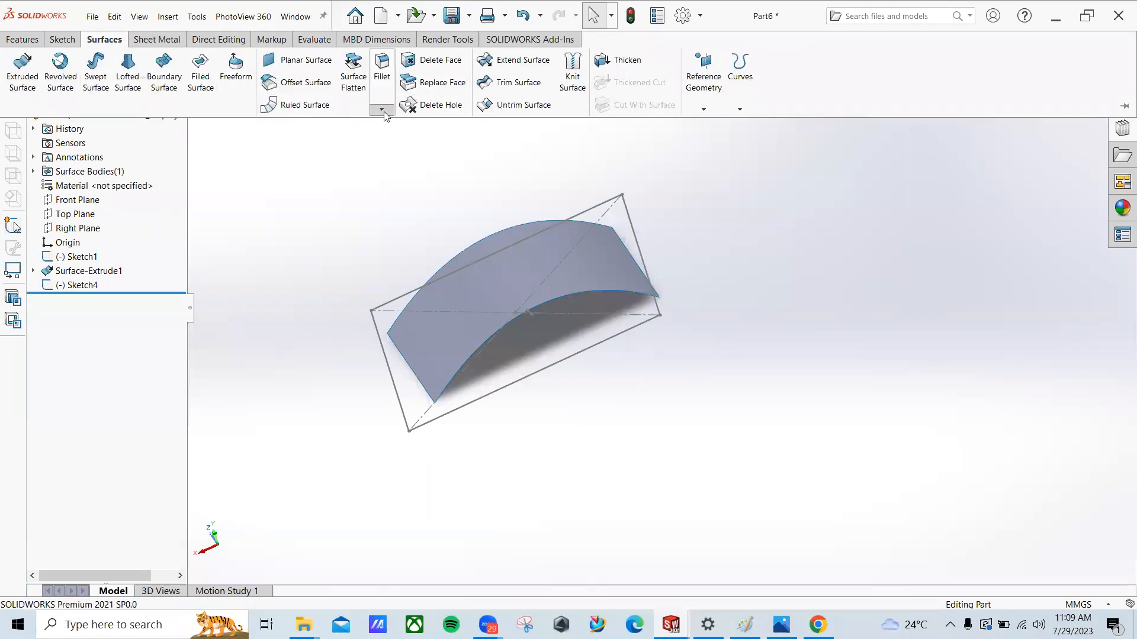
{"action": "left_click", "coordinate": [382, 109]}
{"action": "left_click", "coordinate": [325, 188]}
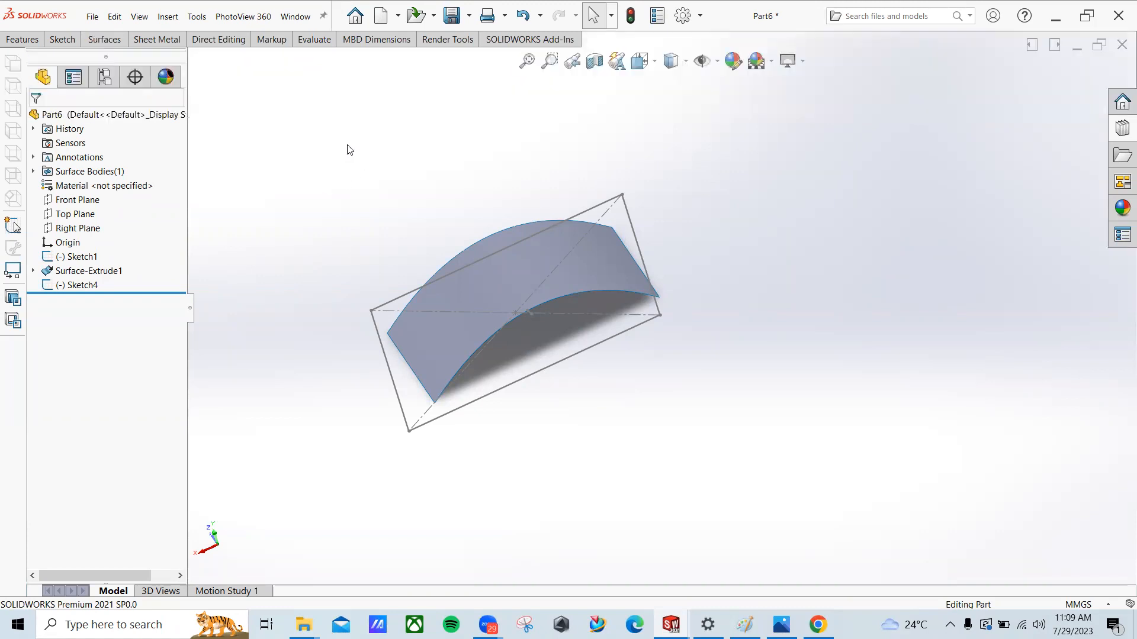
Step: Sketch an open zigzag of four connected lines above the arch on the Front Plane, alternating horizontal and downward-sloping segments, and close the sketch
{"action": "middle_click_drag", "start_coordinate": [312, 216], "coordinate": [371, 270]}
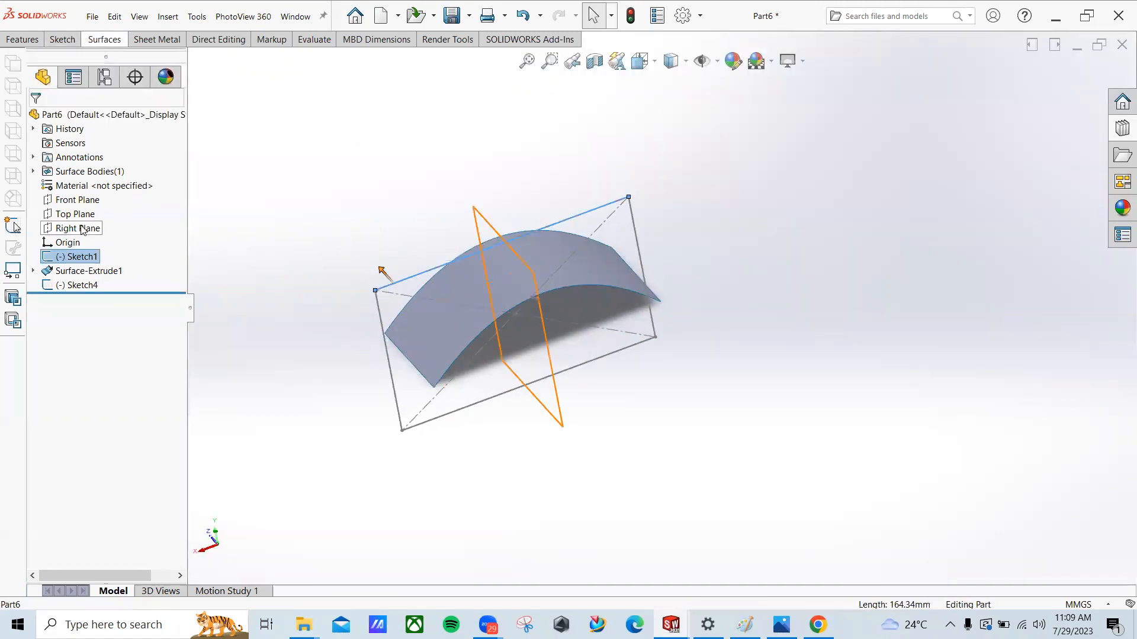
{"action": "left_click", "coordinate": [82, 201]}
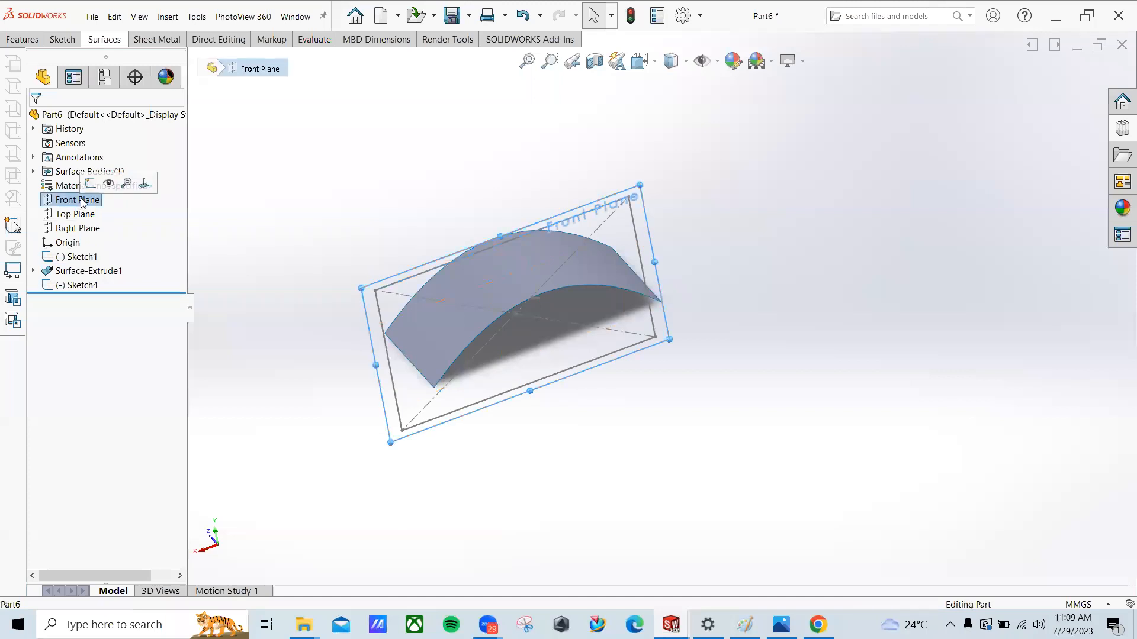
{"action": "left_click", "coordinate": [64, 39]}
{"action": "left_click", "coordinate": [19, 64]}
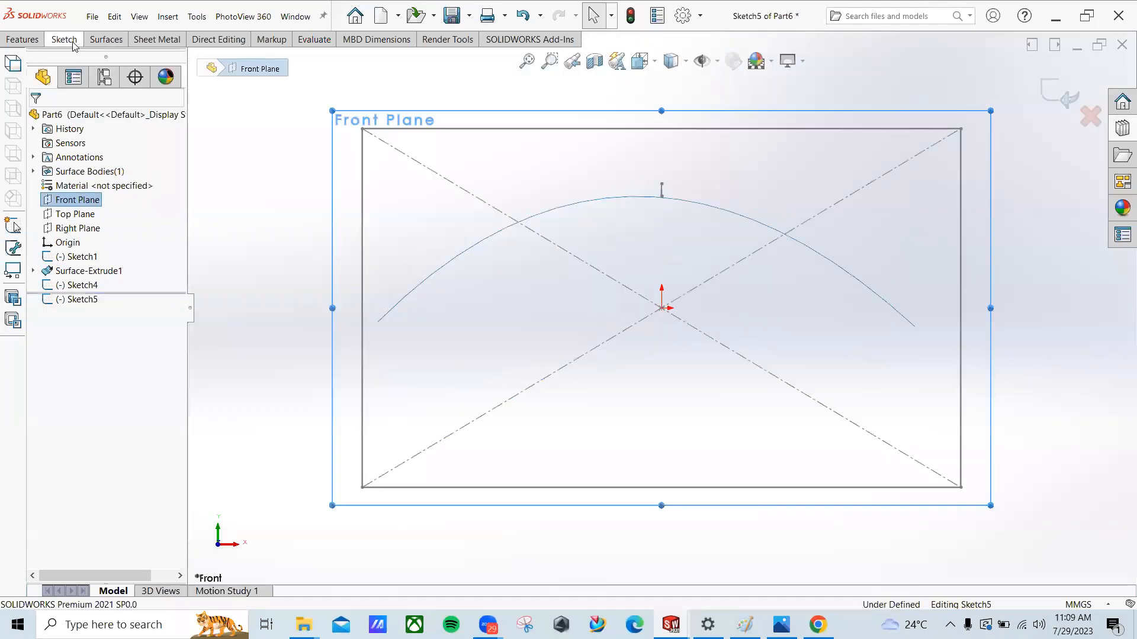
{"action": "left_click", "coordinate": [91, 59]}
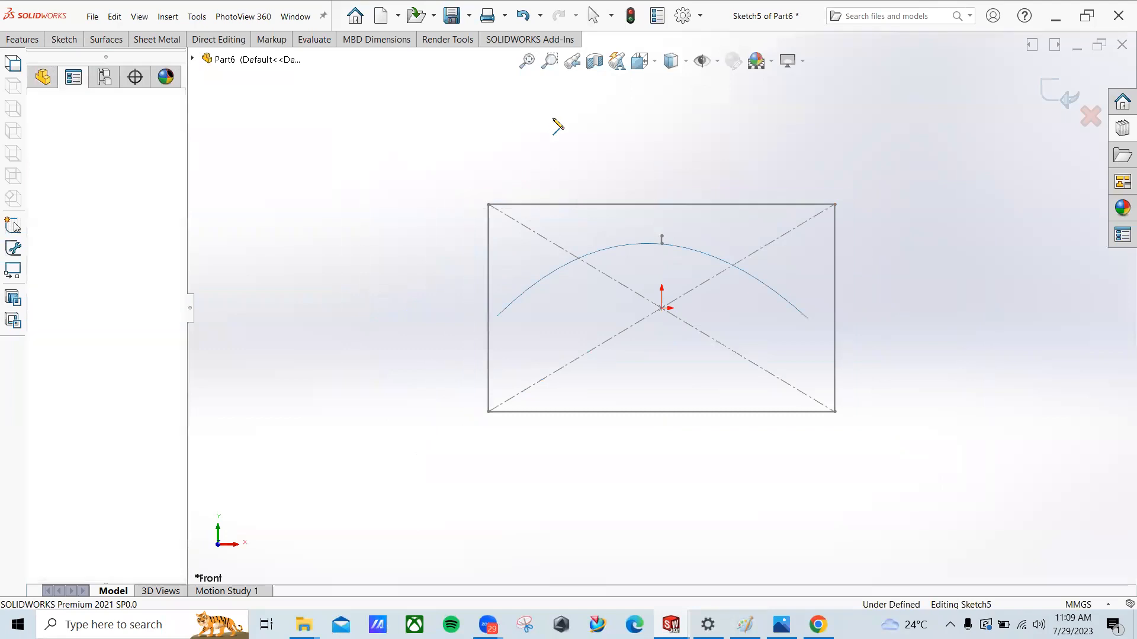
{"action": "left_click", "coordinate": [475, 115]}
{"action": "left_click", "coordinate": [552, 115]}
{"action": "left_click", "coordinate": [587, 187]}
{"action": "left_click", "coordinate": [640, 187]}
{"action": "left_click", "coordinate": [705, 236]}
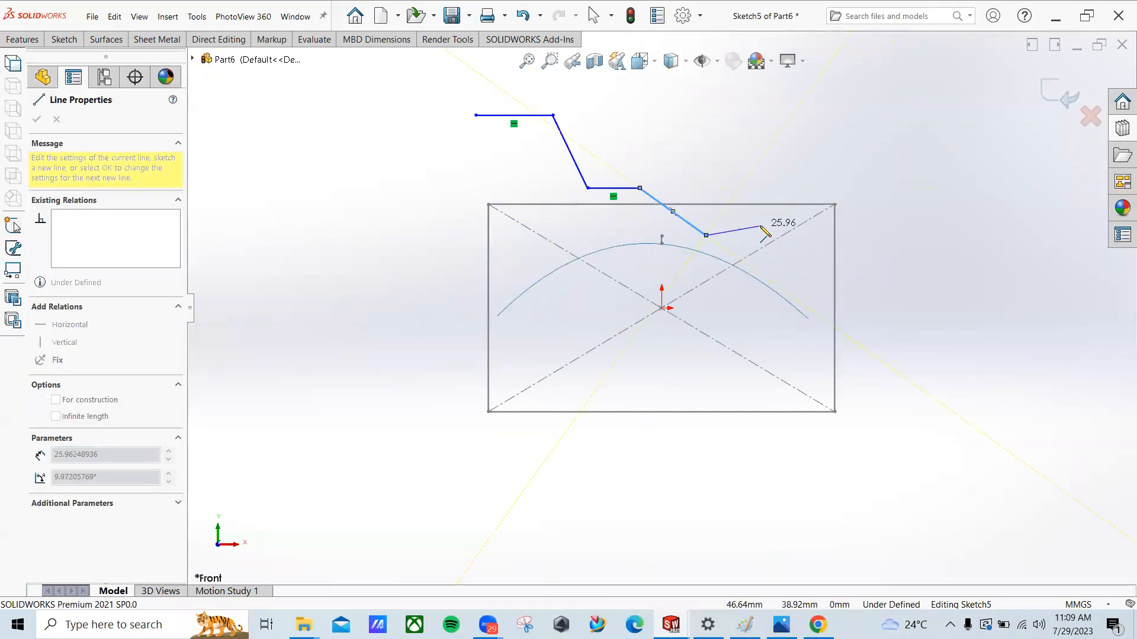
{"action": "key", "text": "Escape"}
{"action": "left_click", "coordinate": [1053, 98]}
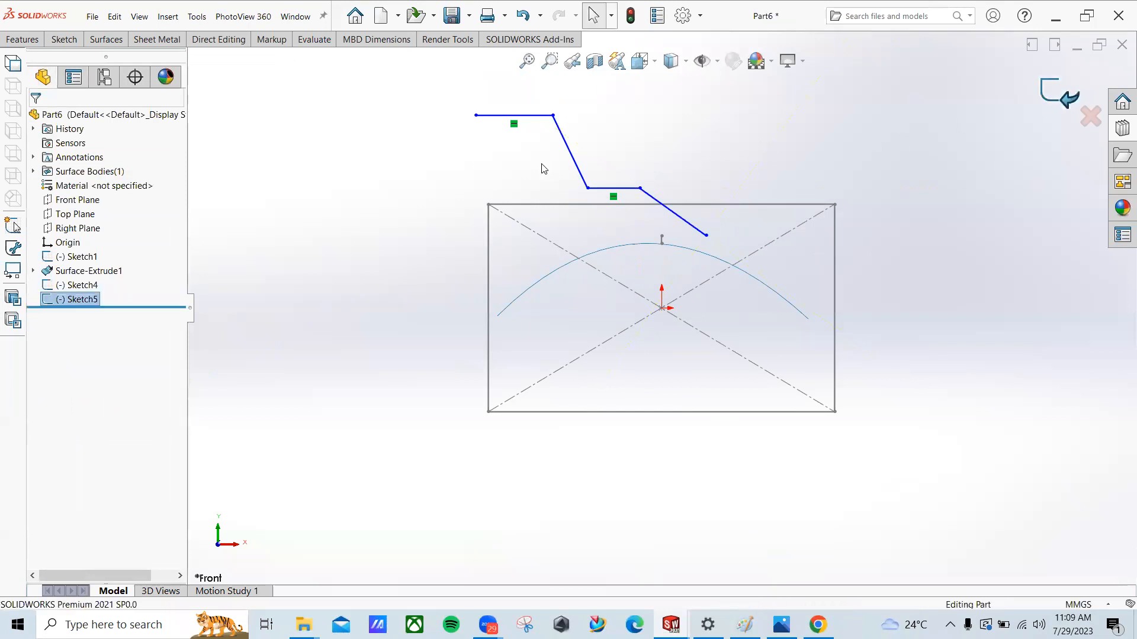
Step: Extrude the zigzag sketch as a surface with a 74 mm blind depth from the sketch plane
{"action": "left_click", "coordinate": [63, 39]}
{"action": "left_click", "coordinate": [104, 39]}
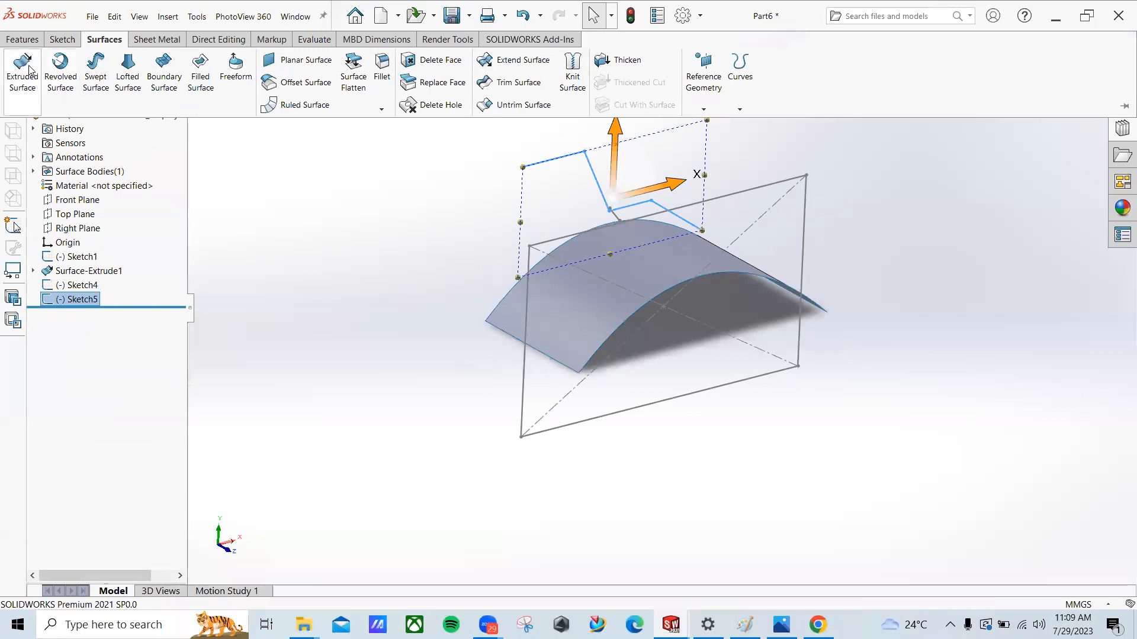
{"action": "left_click", "coordinate": [29, 70]}
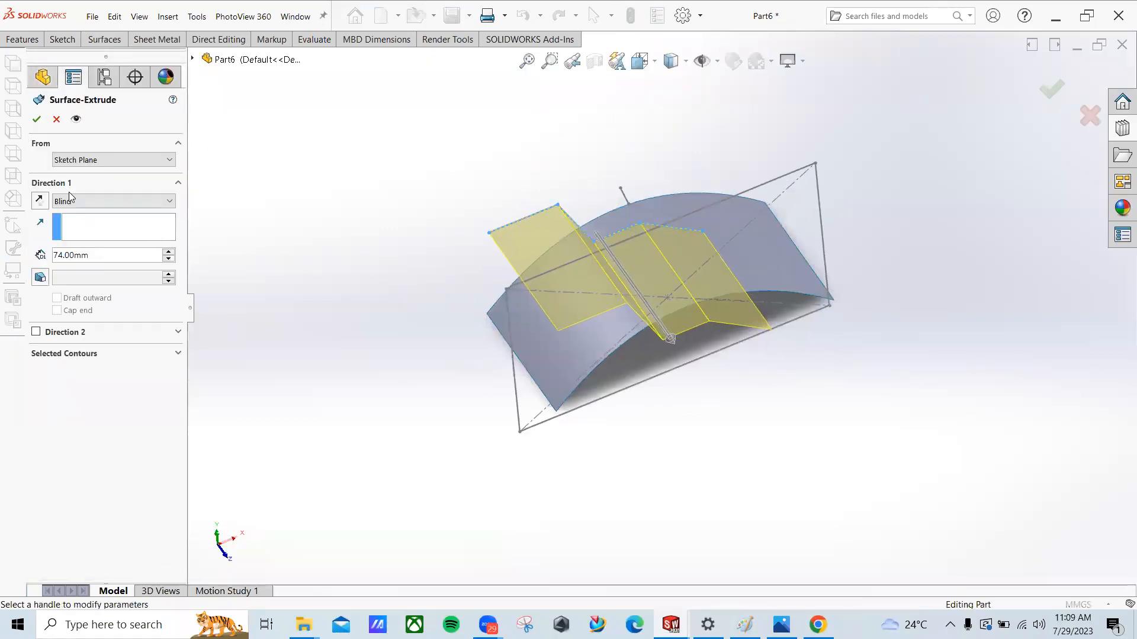
{"action": "left_click", "coordinate": [43, 116]}
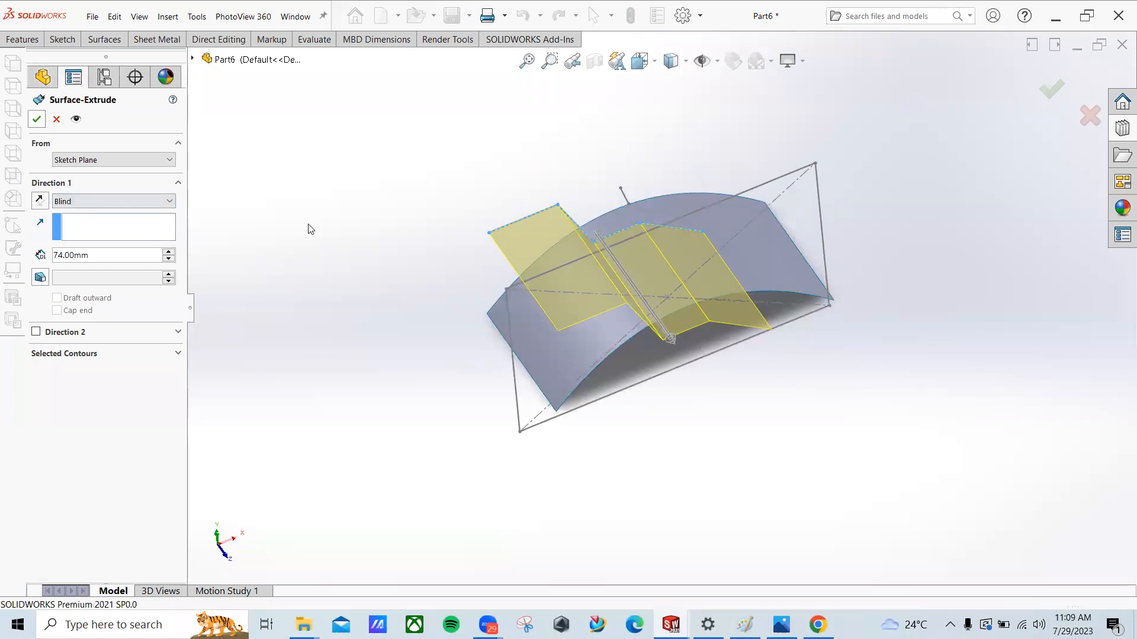
Step: Fillet the first bend edge of the zigzag surface with a 10 mm symmetric radius and inspect the rounded bend
{"action": "left_click", "coordinate": [146, 40]}
{"action": "left_click", "coordinate": [108, 43]}
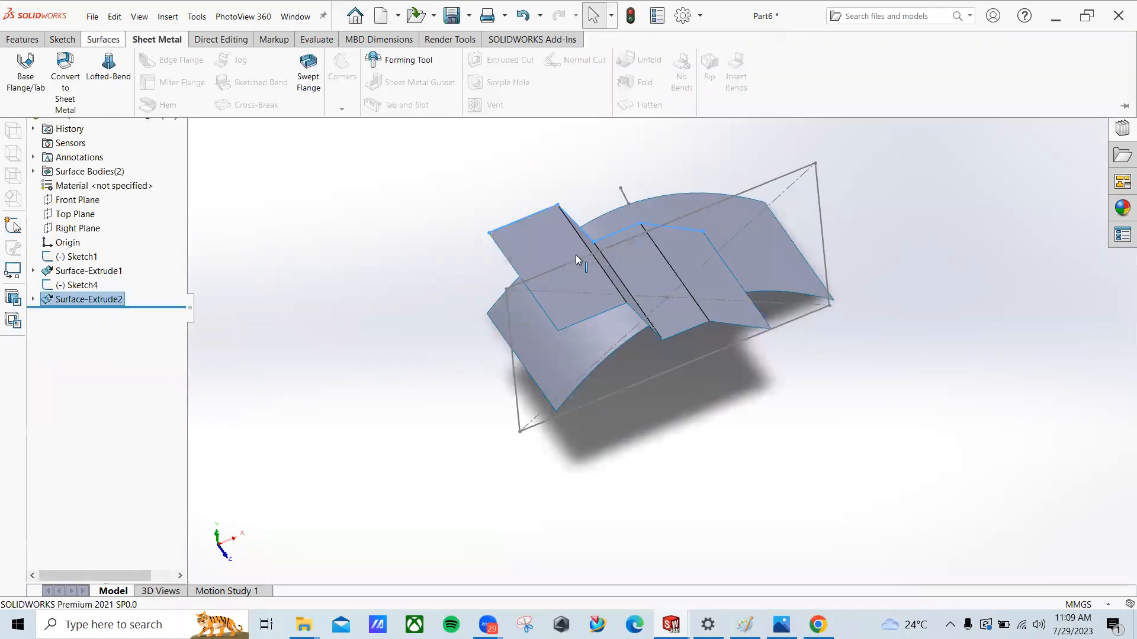
{"action": "scroll", "coordinate": [575, 254], "scroll_direction": "down", "scroll_amount": 3}
{"action": "middle_click_drag", "start_coordinate": [575, 255], "coordinate": [373, 126]}
{"action": "scroll", "coordinate": [385, 74], "scroll_direction": "down", "scroll_amount": 1}
{"action": "scroll", "coordinate": [379, 77], "scroll_direction": "up", "scroll_amount": 1}
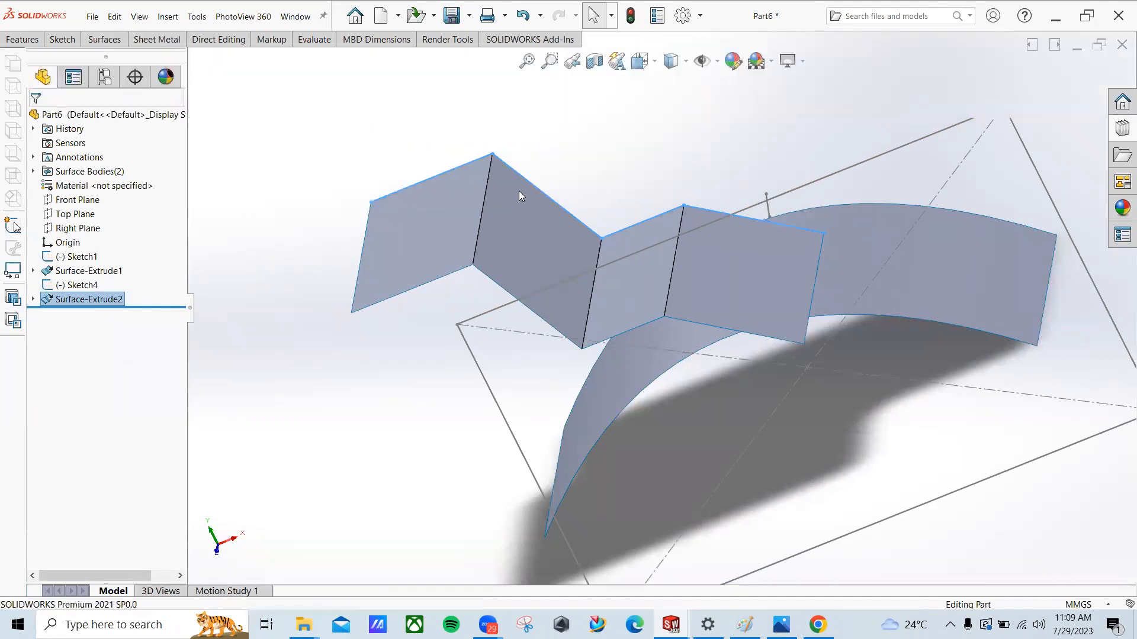
{"action": "scroll", "coordinate": [484, 204], "scroll_direction": "down", "scroll_amount": 2}
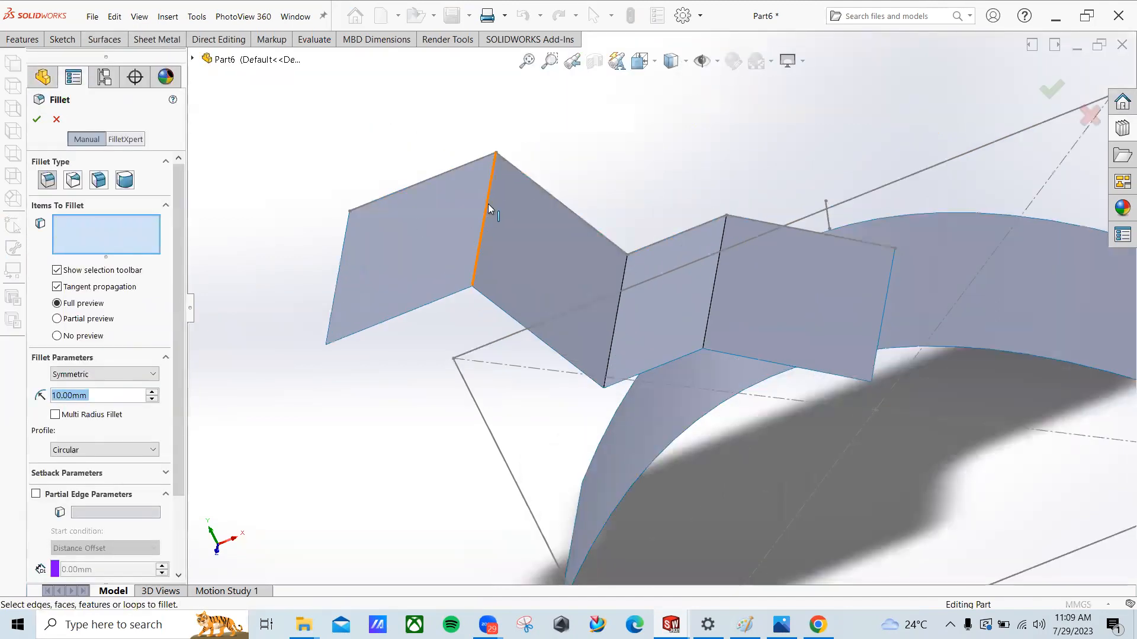
{"action": "left_click", "coordinate": [489, 209]}
{"action": "middle_click_drag", "start_coordinate": [489, 208], "coordinate": [490, 190]}
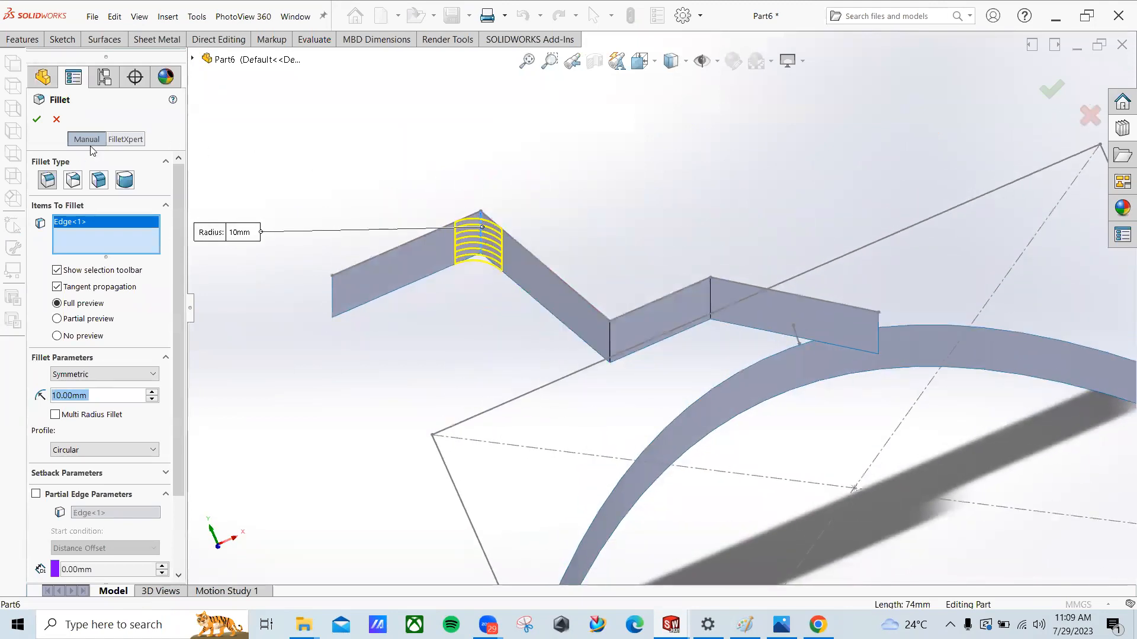
{"action": "left_click", "coordinate": [36, 120]}
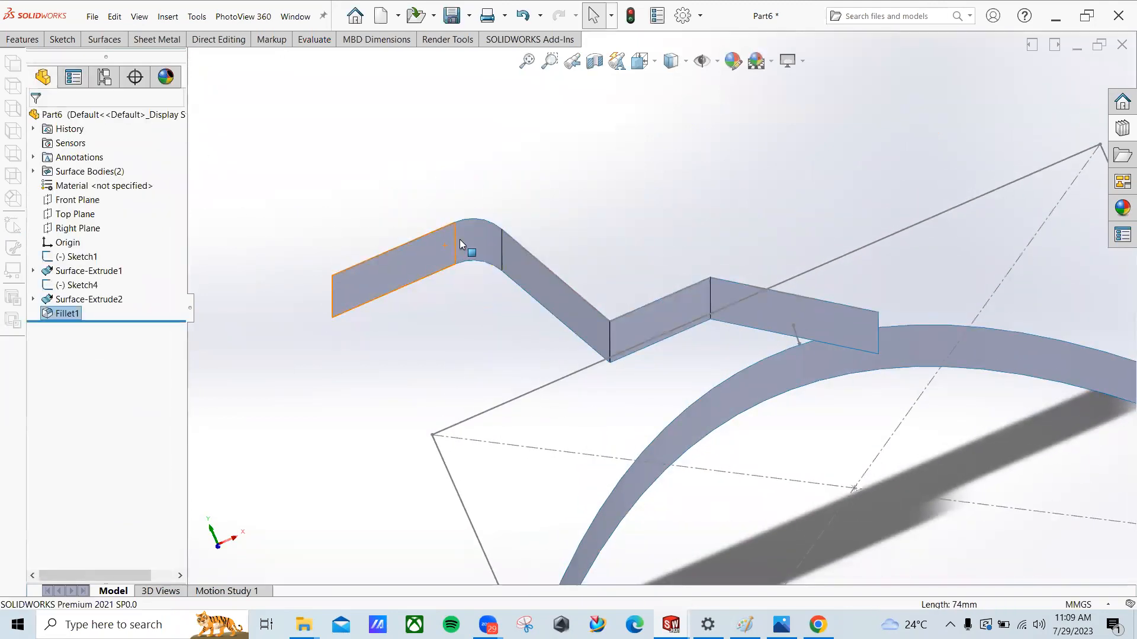
{"action": "scroll", "coordinate": [457, 242], "scroll_direction": "down", "scroll_amount": 2}
{"action": "middle_click_drag", "start_coordinate": [512, 247], "coordinate": [527, 255]}
{"action": "left_click", "coordinate": [103, 42]}
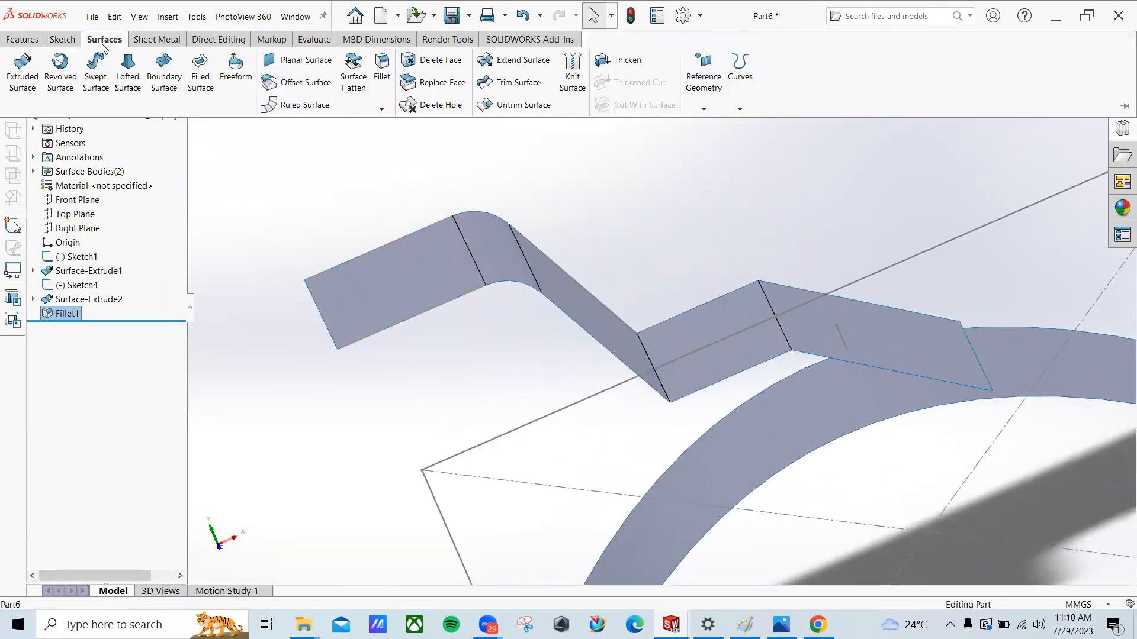
{"action": "left_click", "coordinate": [381, 108]}
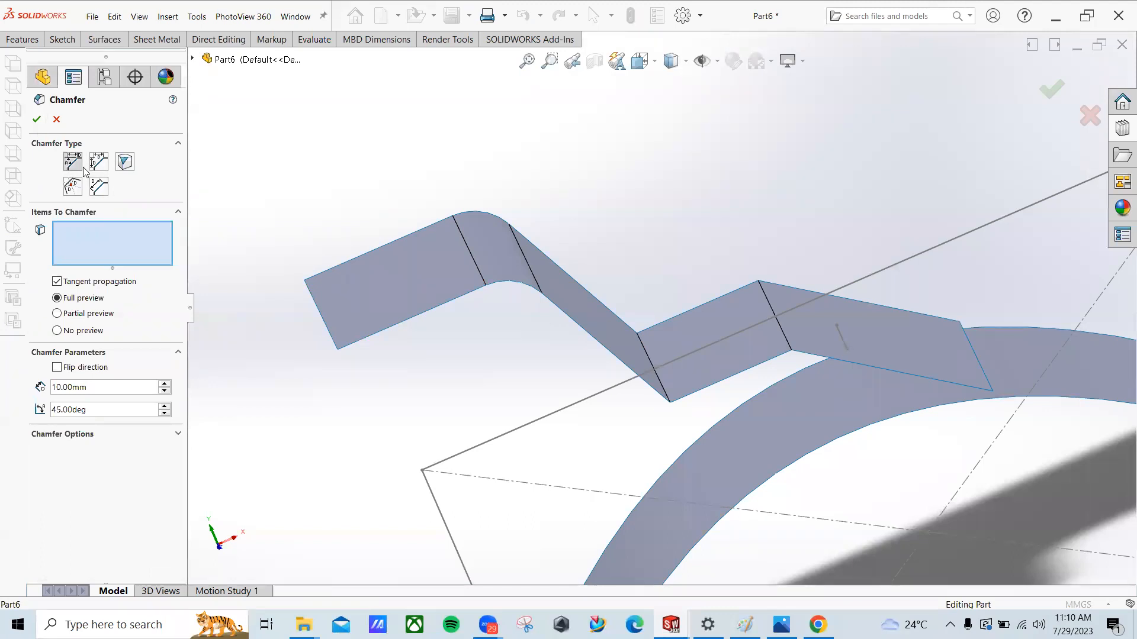
{"action": "left_click", "coordinate": [37, 121]}
{"action": "middle_click_drag", "start_coordinate": [673, 402], "coordinate": [666, 371]}
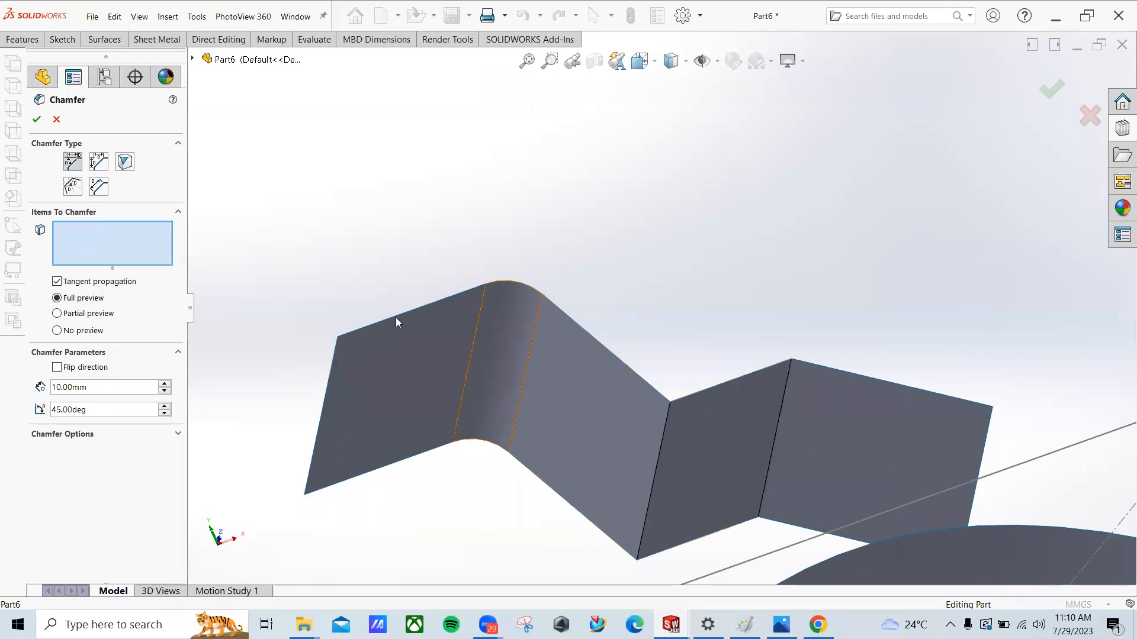
{"action": "middle_click_drag", "start_coordinate": [396, 317], "coordinate": [474, 437]}
{"action": "left_click", "coordinate": [56, 120]}
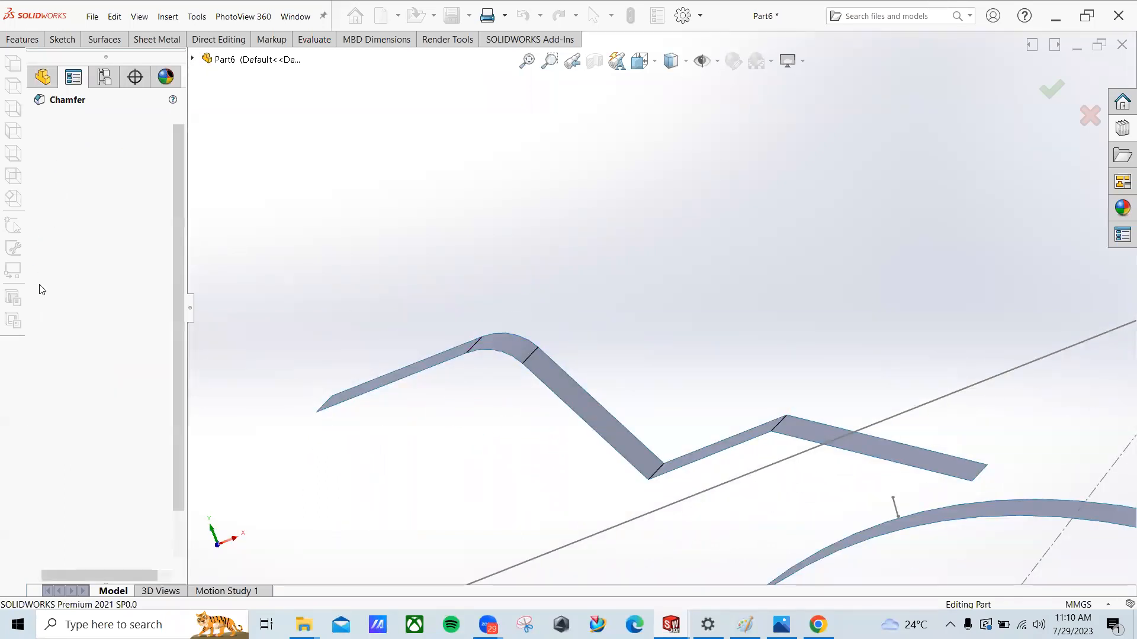
Step: Delete the fillet from the zigzag surface's first bend
{"action": "right_click", "coordinate": [62, 315]}
{"action": "left_click", "coordinate": [144, 400]}
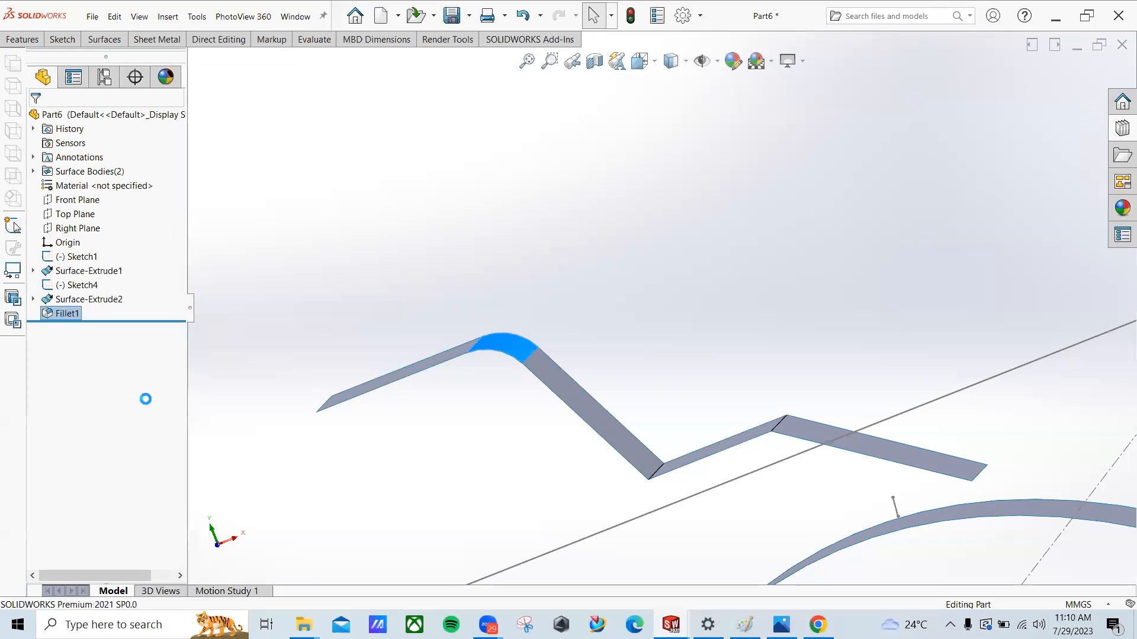
{"action": "left_click", "coordinate": [653, 237]}
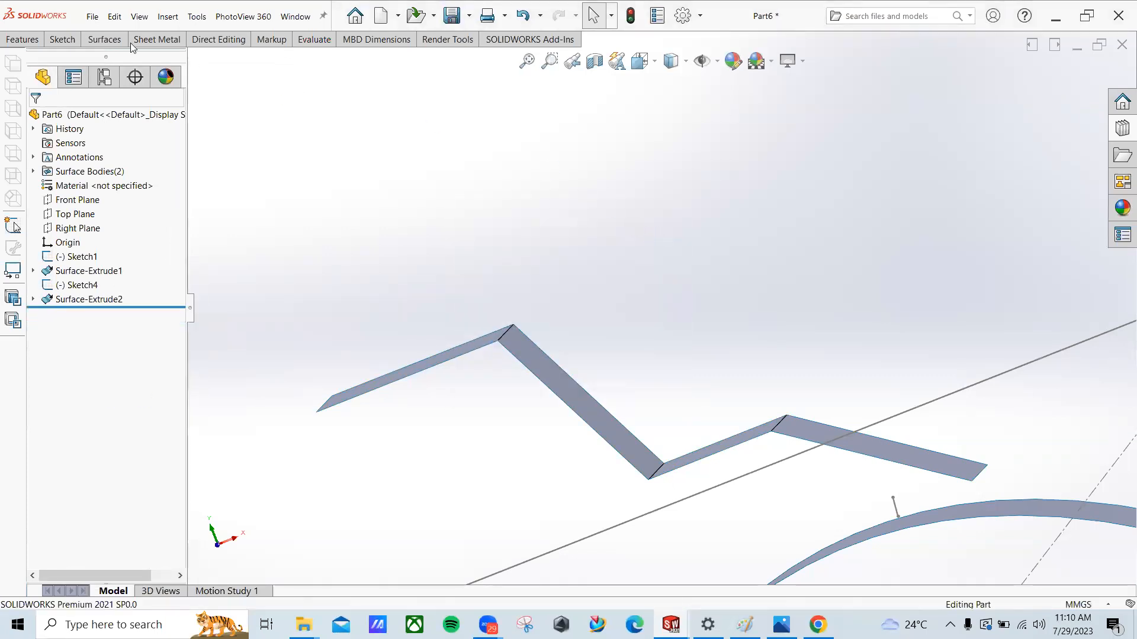
Step: Try to chamfer the zigzag surface's first bend edge with a 2 mm distance and tangent propagation off, and cancel the command
{"action": "left_click", "coordinate": [157, 39]}
{"action": "left_click", "coordinate": [103, 39]}
{"action": "left_click", "coordinate": [382, 111]}
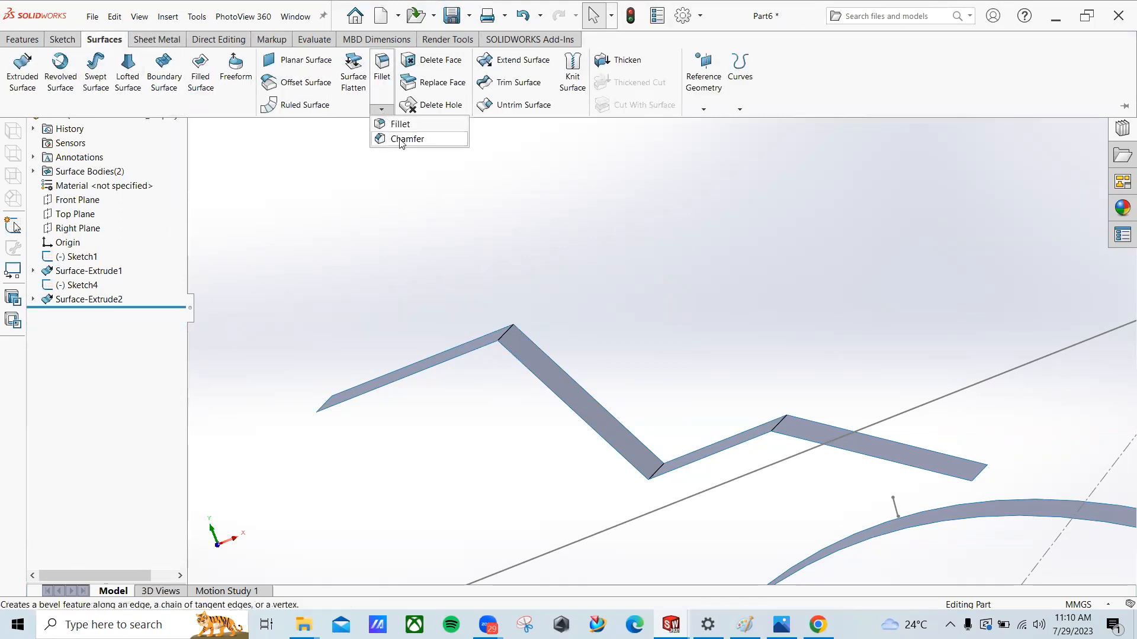
{"action": "left_click", "coordinate": [404, 140]}
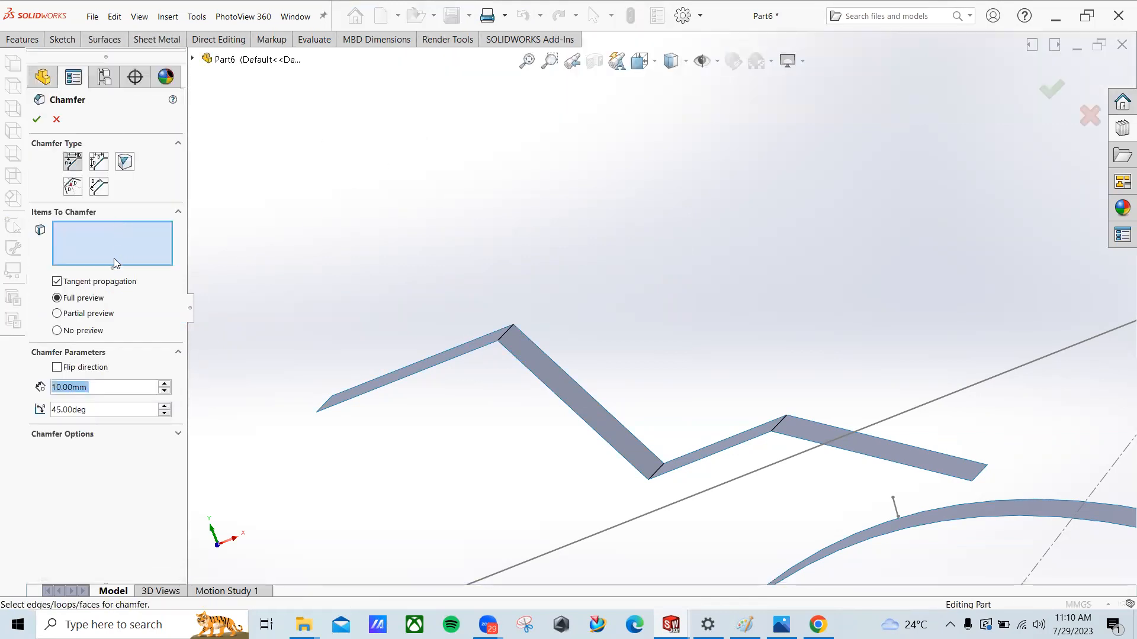
{"action": "middle_click_drag", "start_coordinate": [396, 303], "coordinate": [450, 340]}
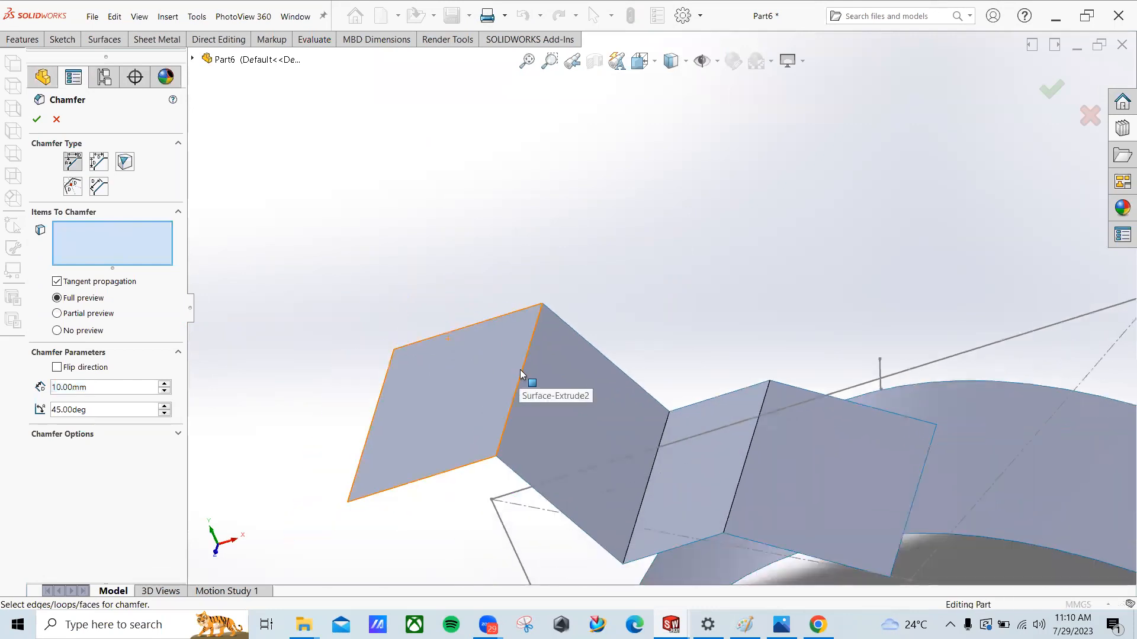
{"action": "middle_click_drag", "start_coordinate": [524, 373], "coordinate": [524, 320]}
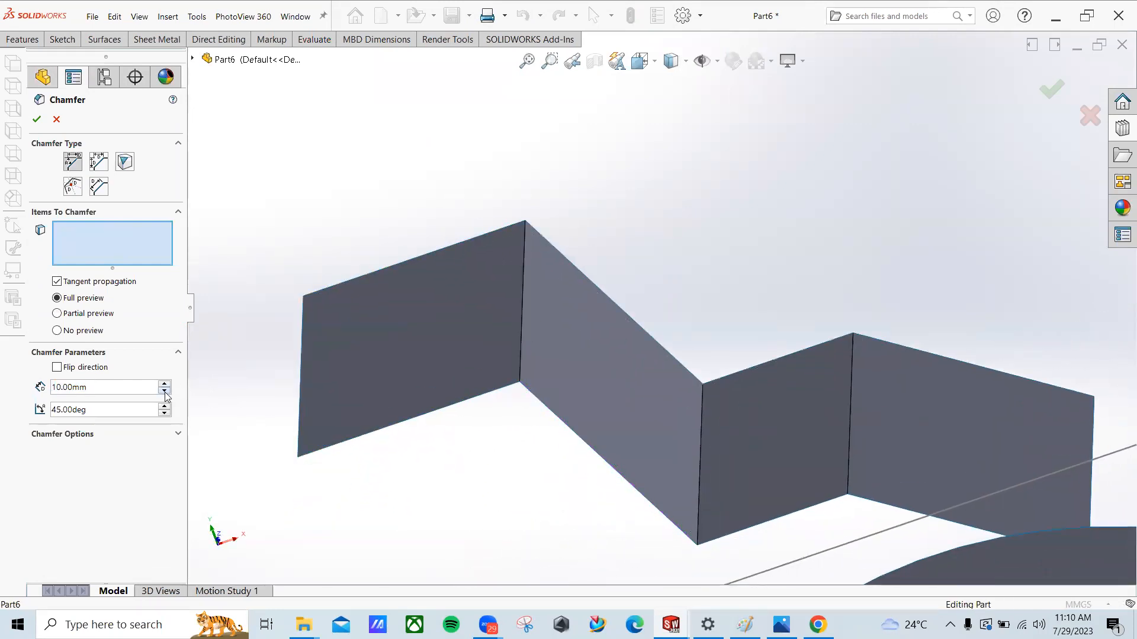
{"action": "type", "text": "2"}
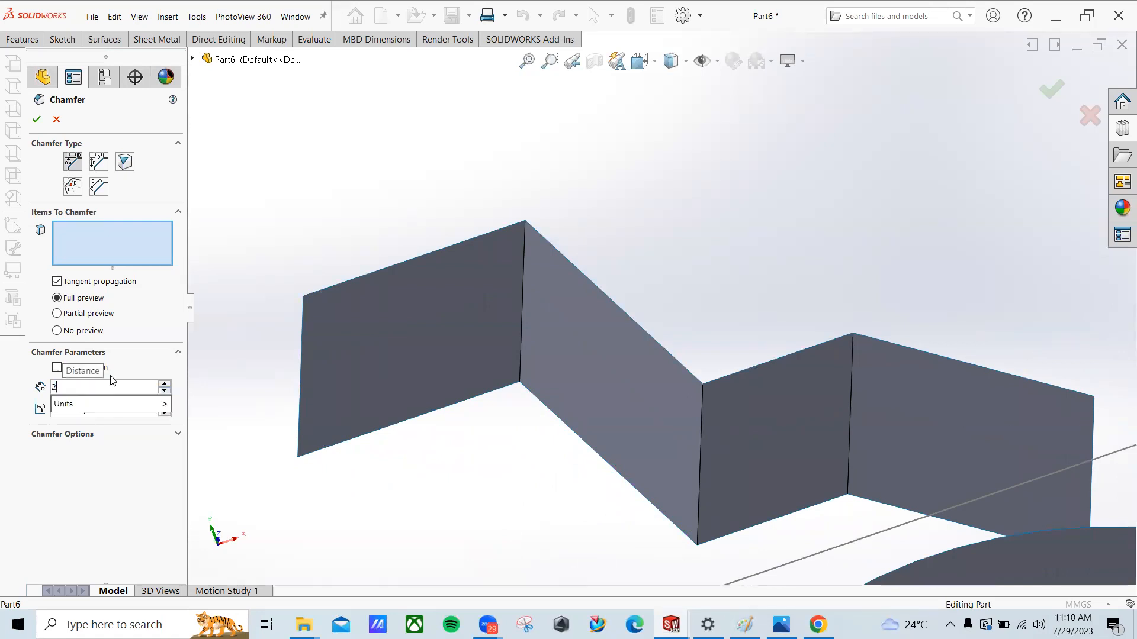
{"action": "key", "text": "Return"}
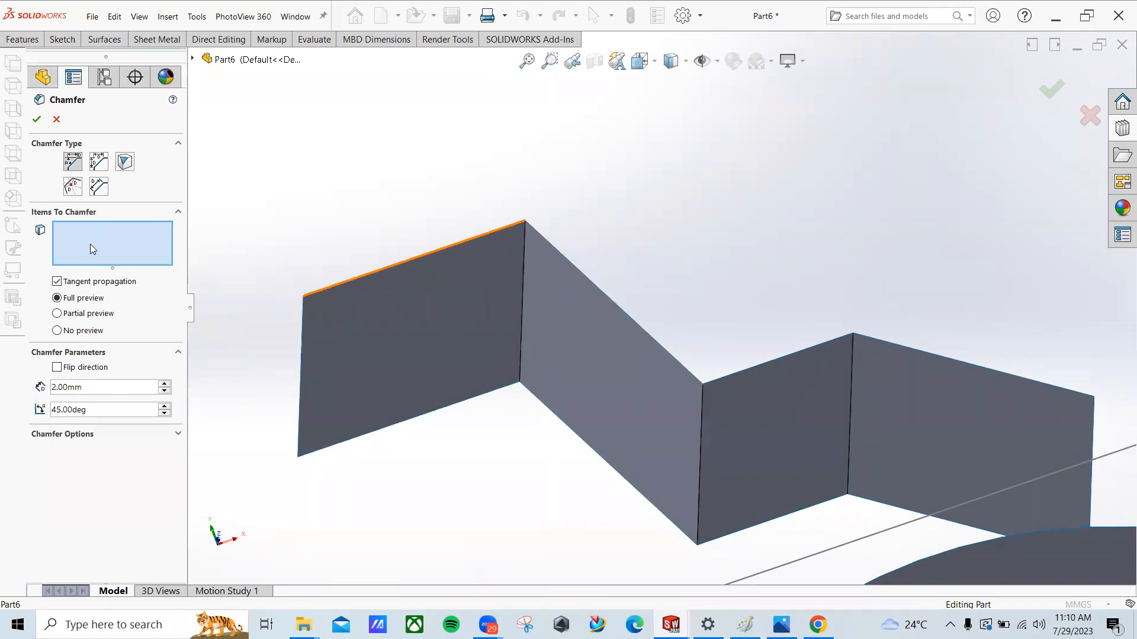
{"action": "left_click", "coordinate": [61, 283]}
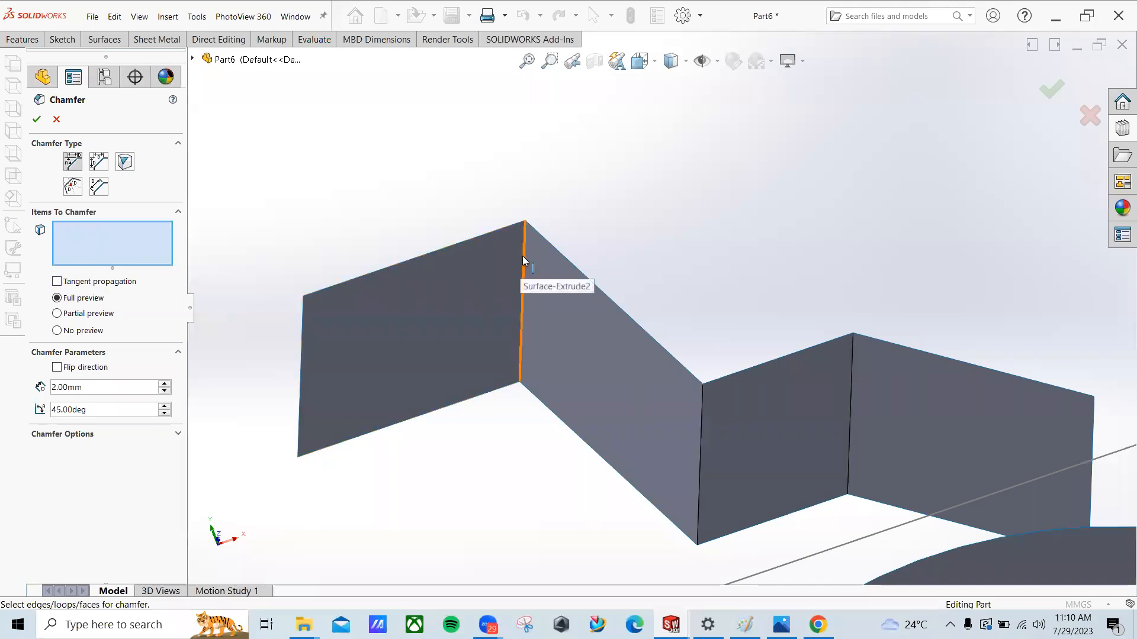
{"action": "left_click", "coordinate": [56, 120]}
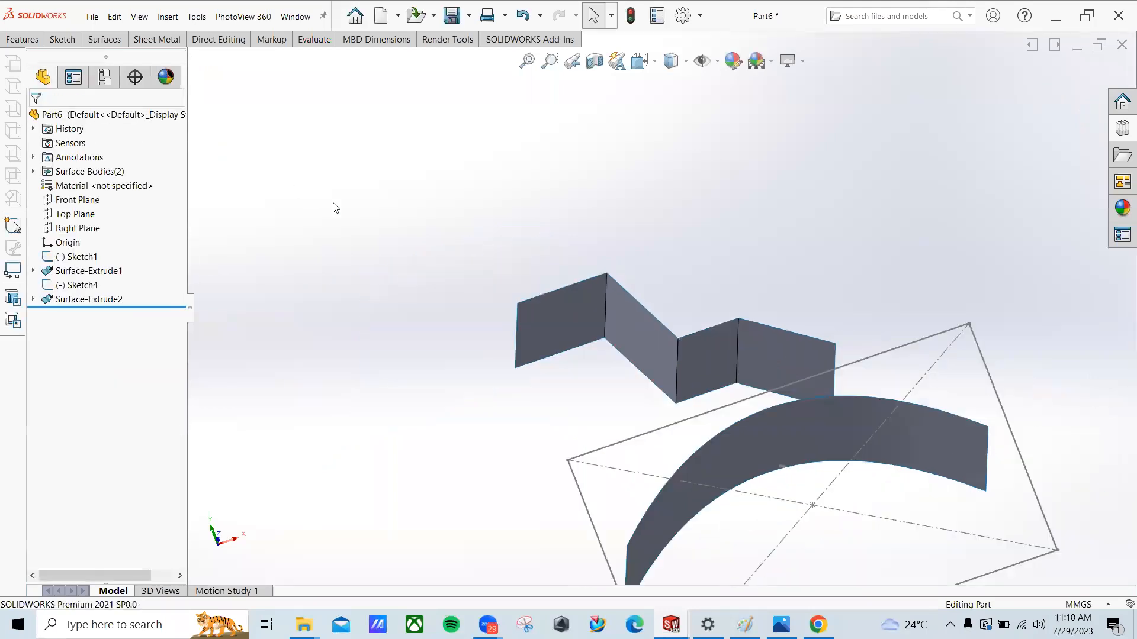
Step: Delete the zigzag extruded surface while keeping its sketch
{"action": "left_click", "coordinate": [88, 301]}
{"action": "right_click", "coordinate": [88, 300]}
{"action": "left_click", "coordinate": [141, 369]}
{"action": "left_click", "coordinate": [647, 236]}
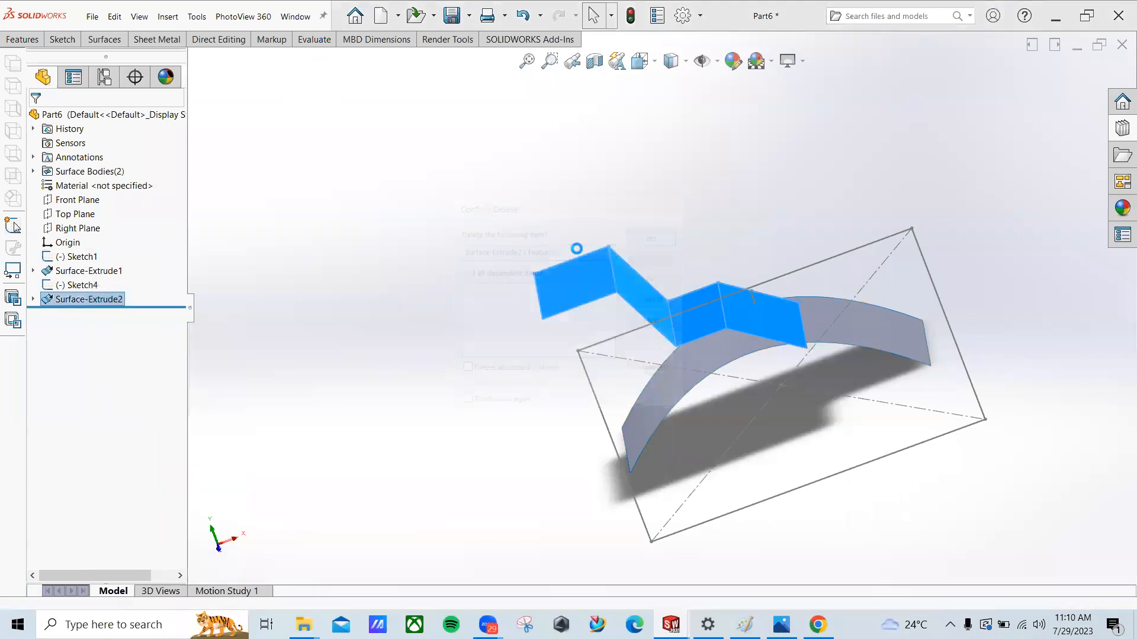
Step: Extrude the rectangle sketch as a surface with a 74 mm blind depth from the sketch plane
{"action": "left_click", "coordinate": [701, 307]}
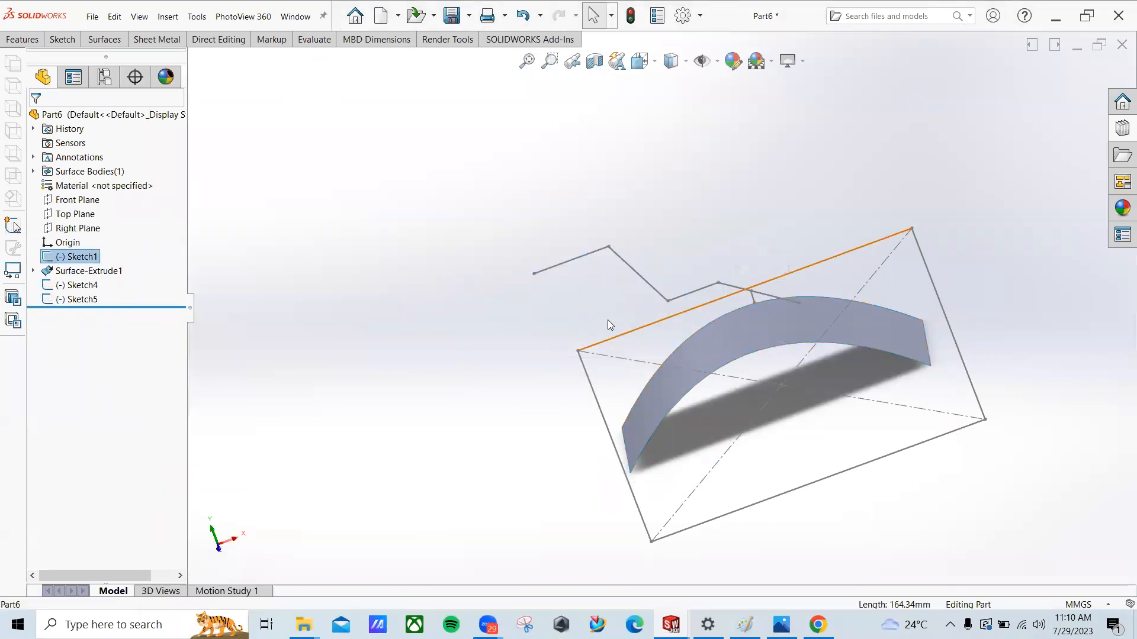
{"action": "left_click", "coordinate": [64, 39]}
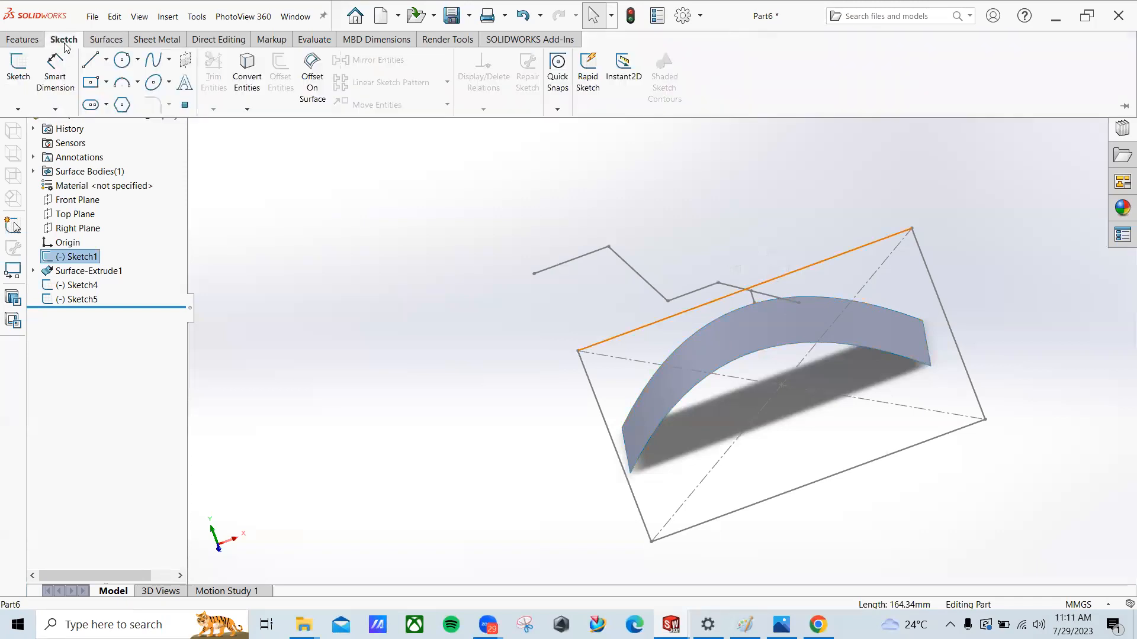
{"action": "left_click", "coordinate": [106, 39]}
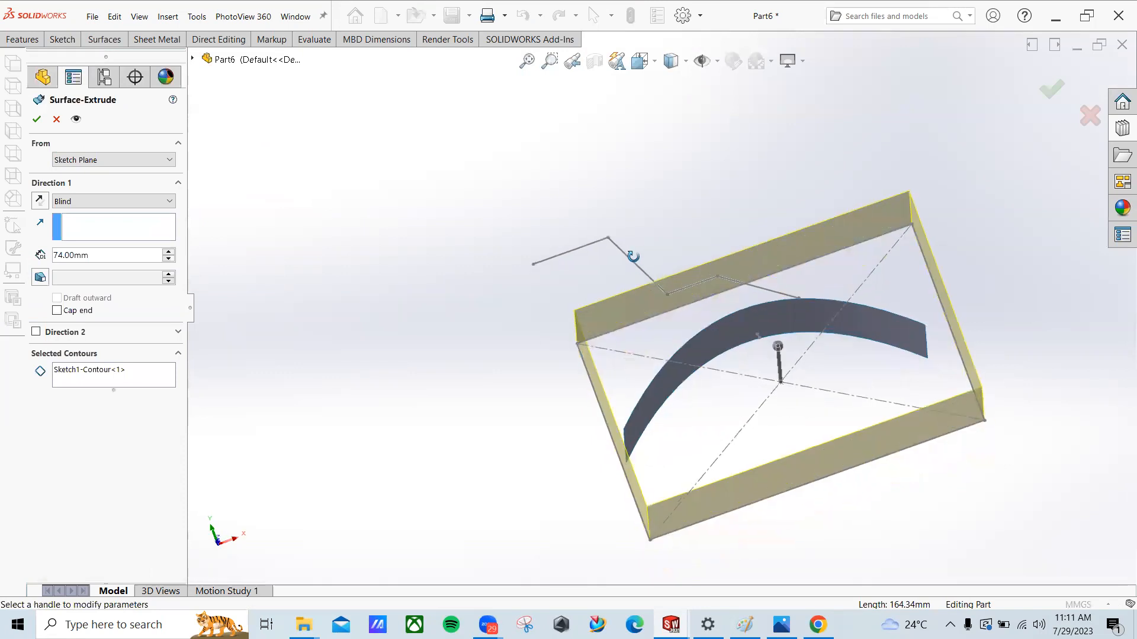
{"action": "left_click", "coordinate": [36, 120]}
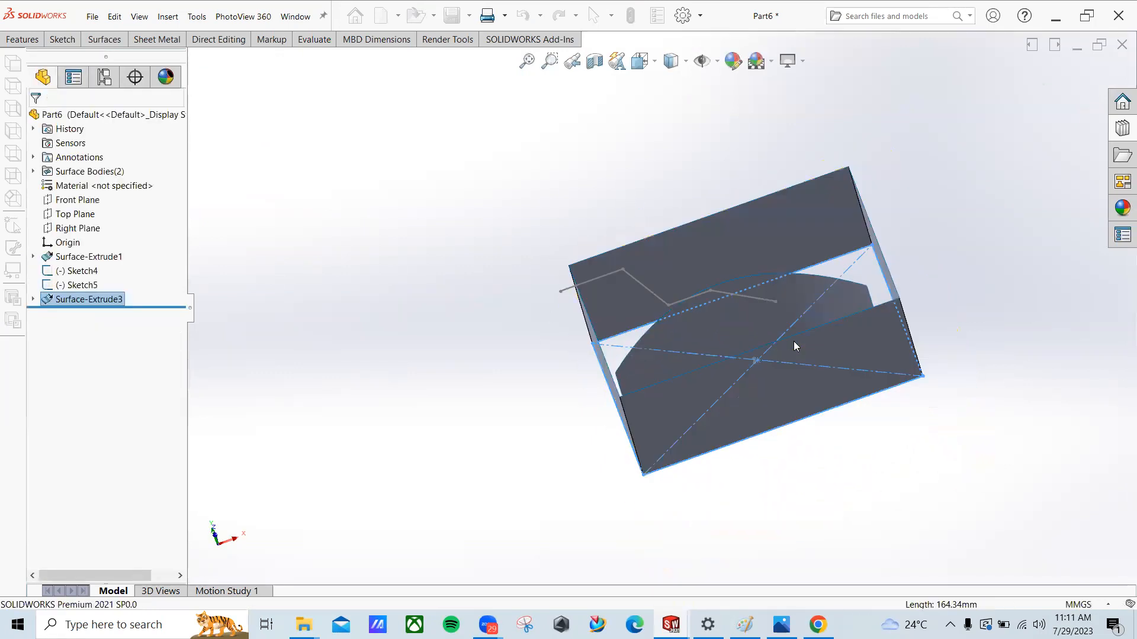
Step: Open the surface Chamfer command, review its types, parameters and additional options, and cancel it without selecting any edge
{"action": "left_click", "coordinate": [158, 35]}
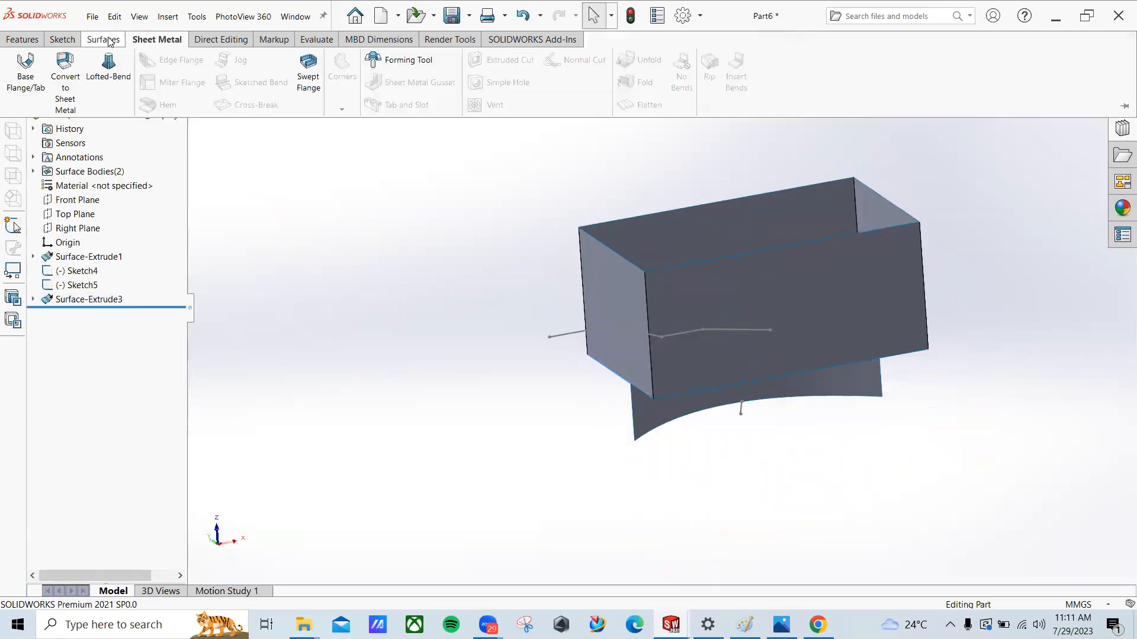
{"action": "left_click", "coordinate": [105, 40]}
{"action": "left_click", "coordinate": [381, 109]}
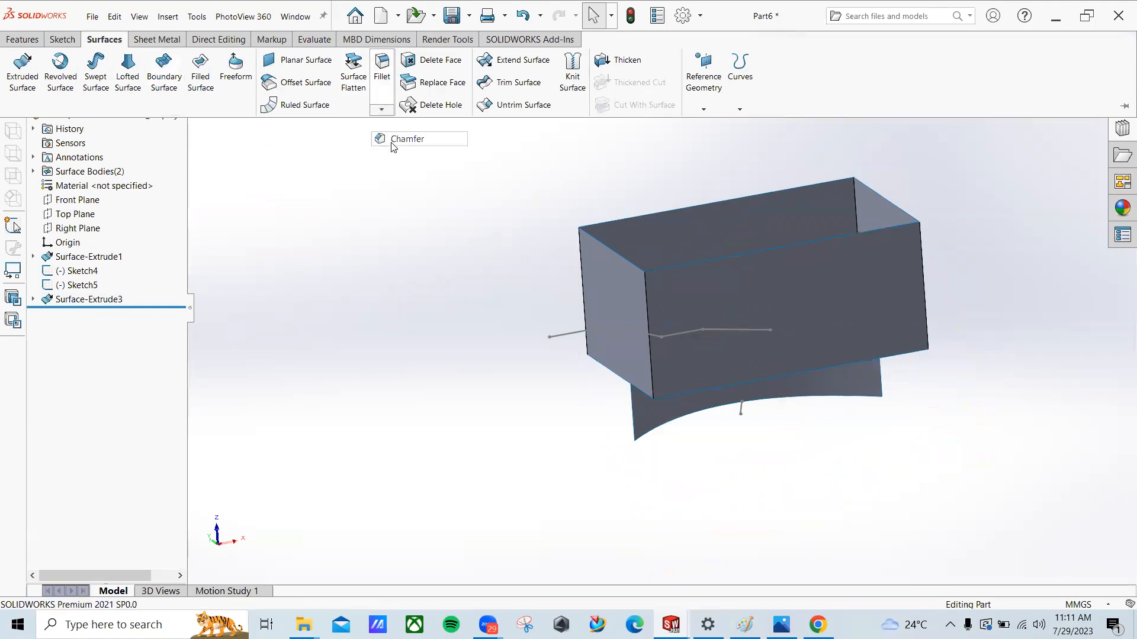
{"action": "left_click", "coordinate": [409, 137]}
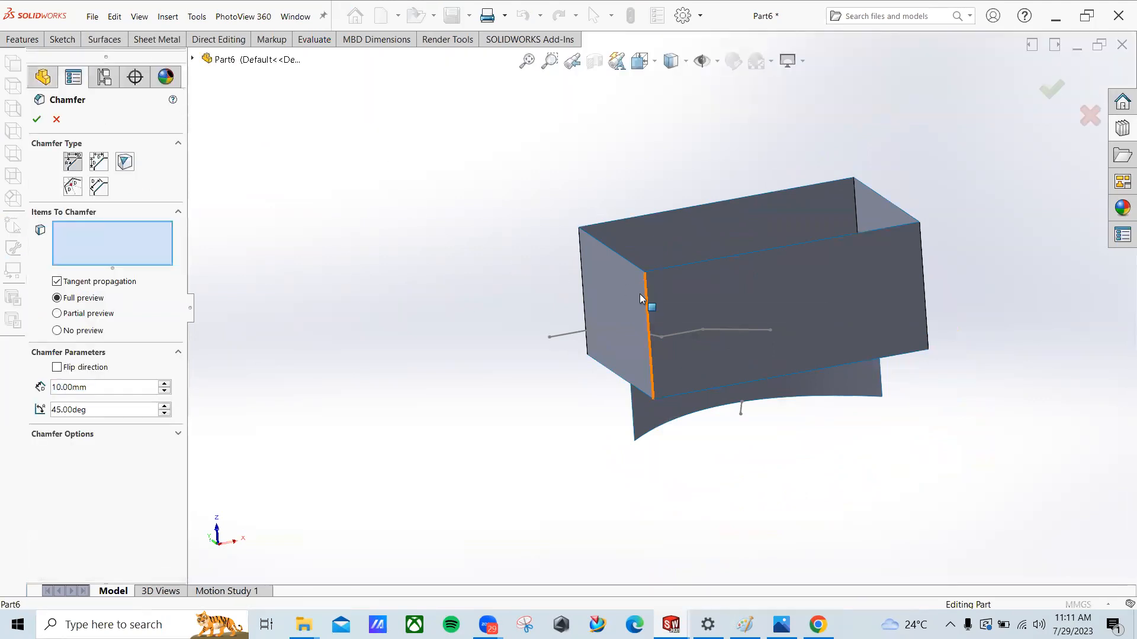
{"action": "scroll", "coordinate": [648, 289], "scroll_direction": "down", "scroll_amount": 2}
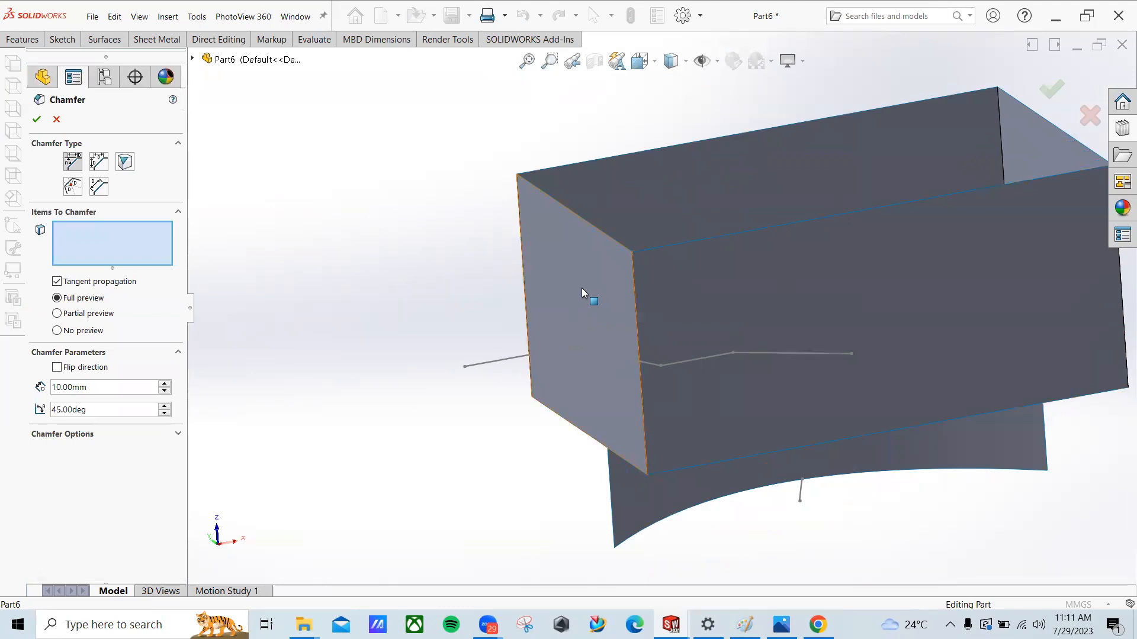
{"action": "left_click", "coordinate": [178, 435]}
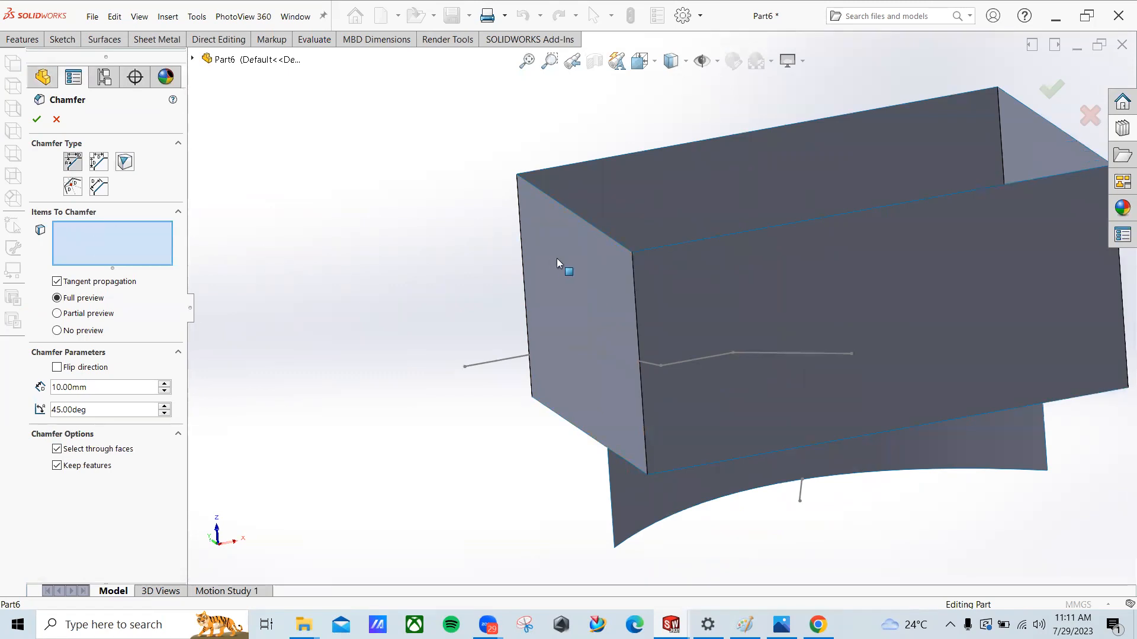
{"action": "middle_click_drag", "start_coordinate": [557, 259], "coordinate": [570, 301]}
{"action": "left_click", "coordinate": [56, 119]}
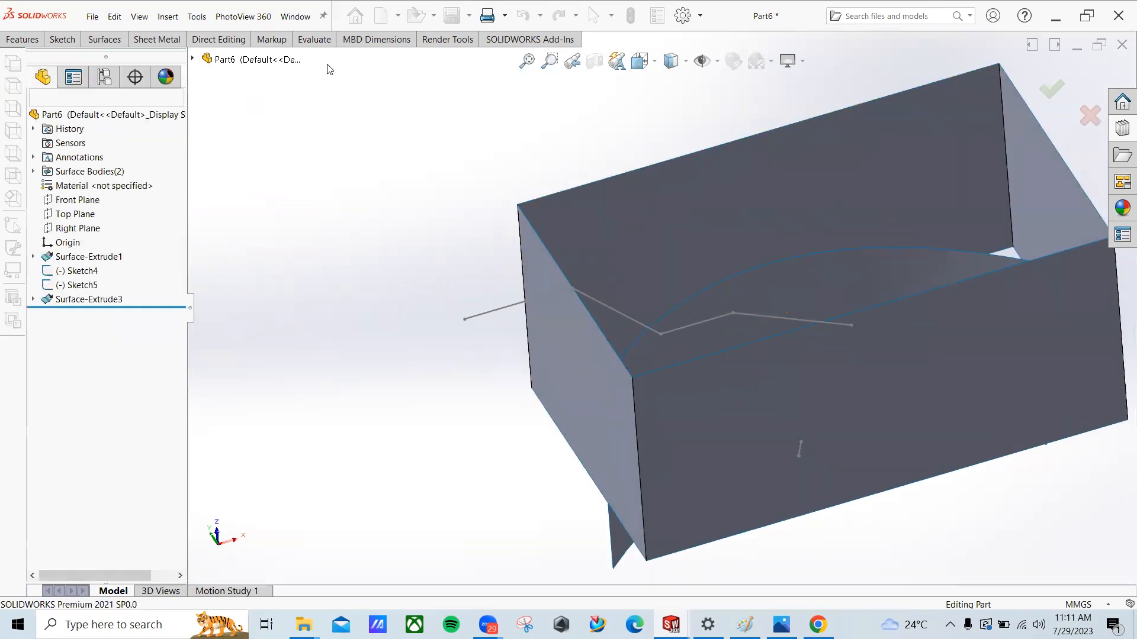
Step: Try to delete the box and arc surfaces together using the Delete Hole(s) option
{"action": "left_click", "coordinate": [143, 39]}
{"action": "left_click", "coordinate": [105, 39]}
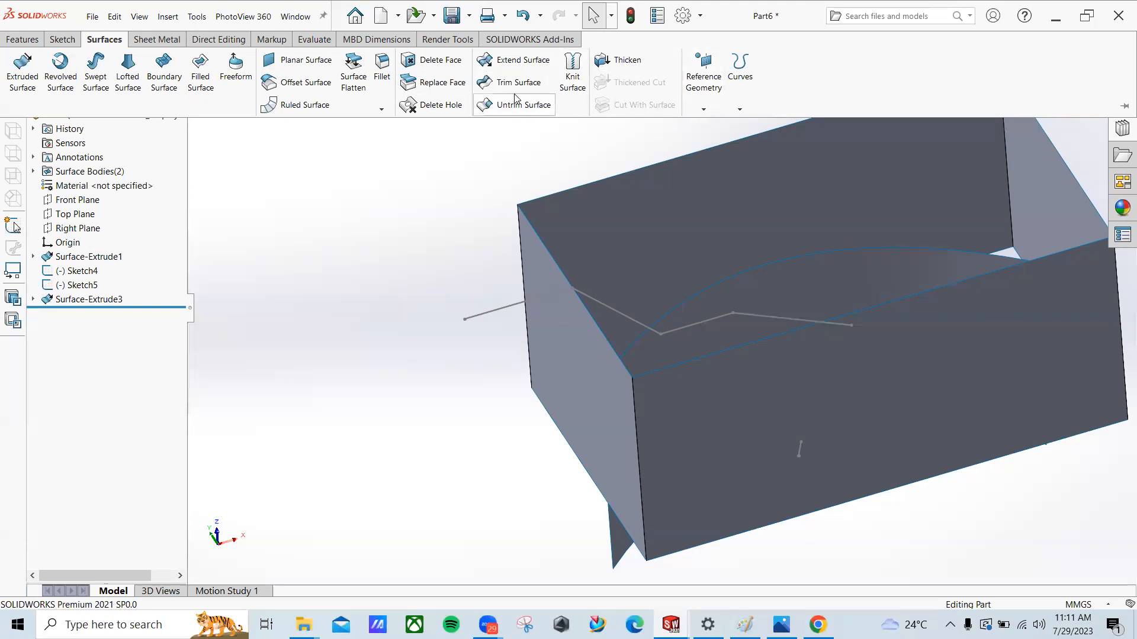
{"action": "scroll", "coordinate": [399, 208], "scroll_direction": "up", "scroll_amount": 3}
{"action": "middle_click_drag", "start_coordinate": [409, 225], "coordinate": [742, 175]}
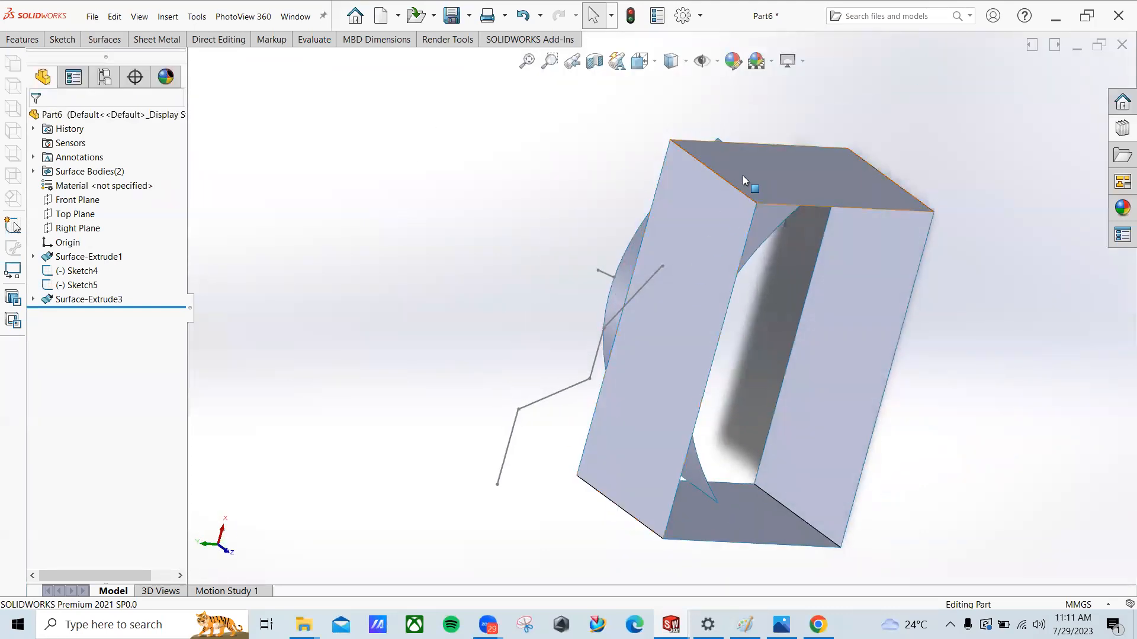
{"action": "scroll", "coordinate": [445, 289], "scroll_direction": "up", "scroll_amount": 2}
{"action": "left_click_drag", "start_coordinate": [508, 172], "coordinate": [813, 476]}
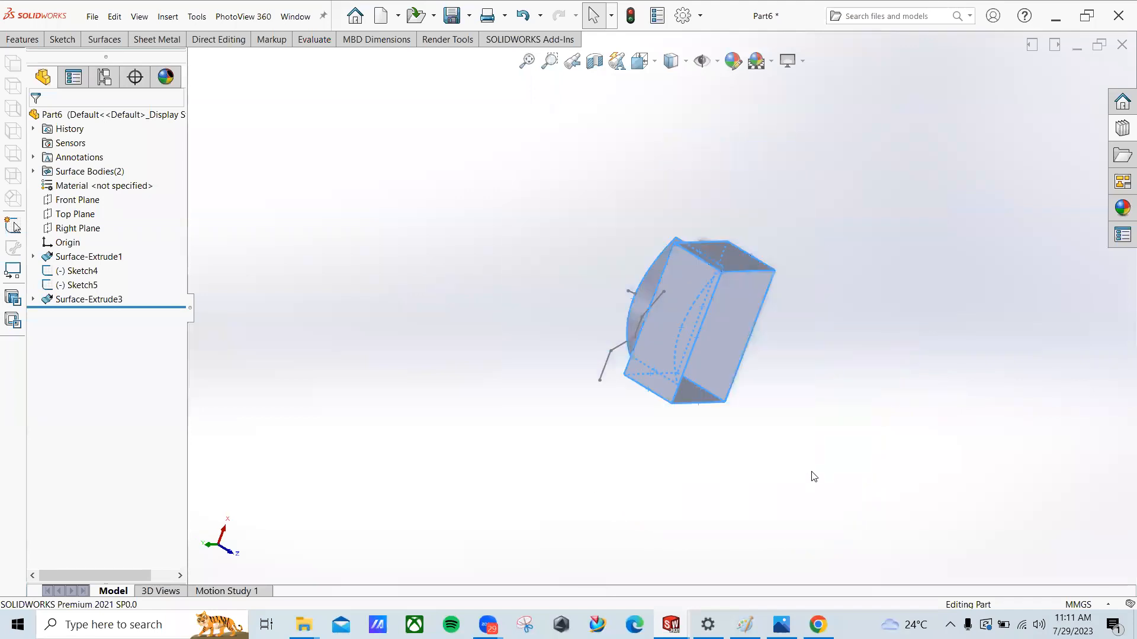
{"action": "key", "text": "Delete"}
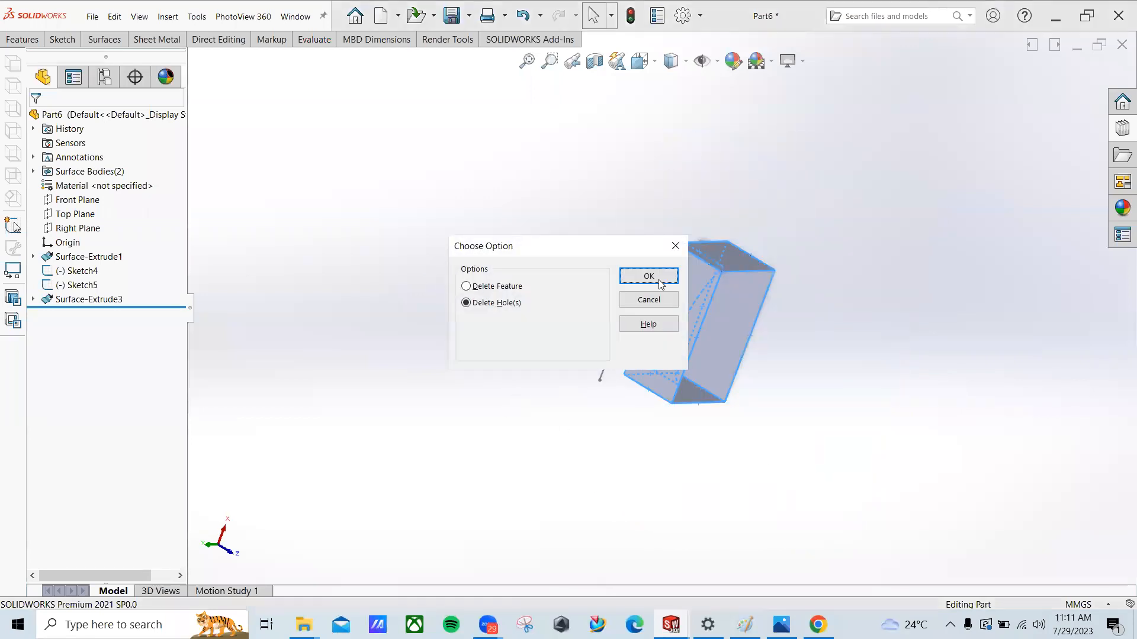
{"action": "left_click", "coordinate": [648, 276]}
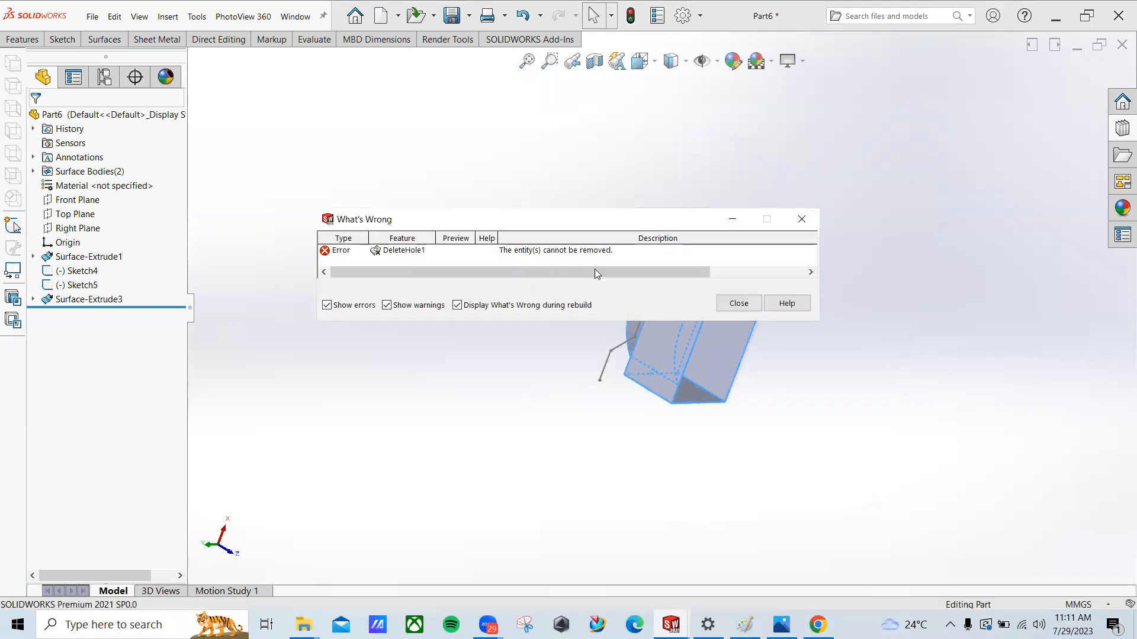
{"action": "left_click", "coordinate": [739, 304]}
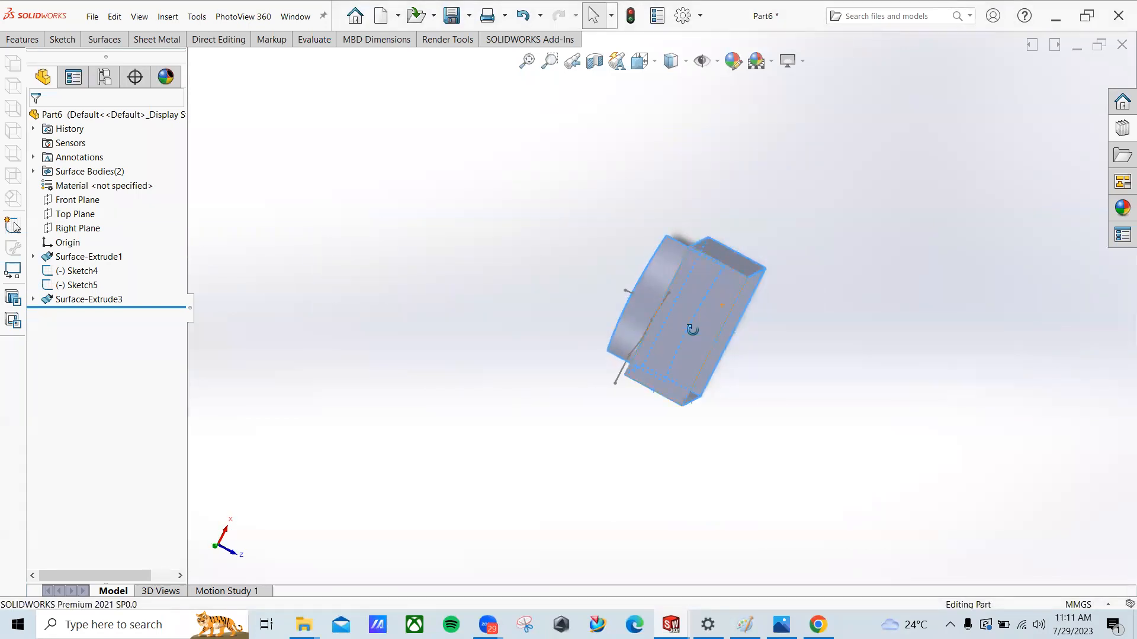
Step: Delete both extruded surface features together with Sketch4 and Sketch5
{"action": "left_click", "coordinate": [119, 302]}
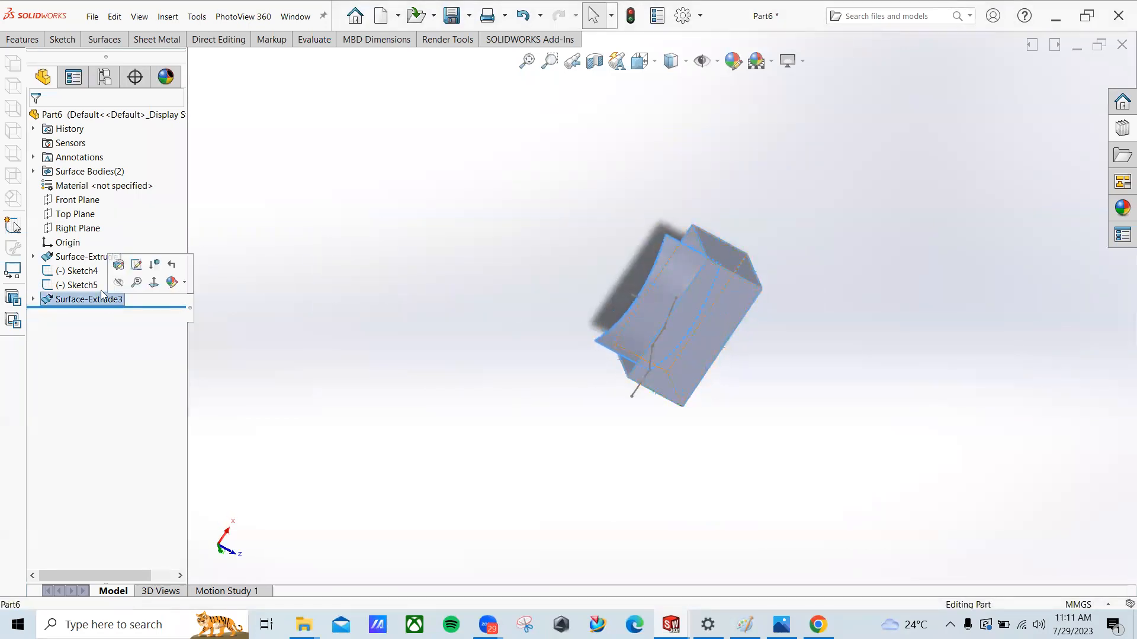
{"action": "left_click", "coordinate": [89, 256], "text": "shift"}
{"action": "middle_click_drag", "start_coordinate": [480, 357], "coordinate": [558, 319]}
{"action": "key", "text": "Delete"}
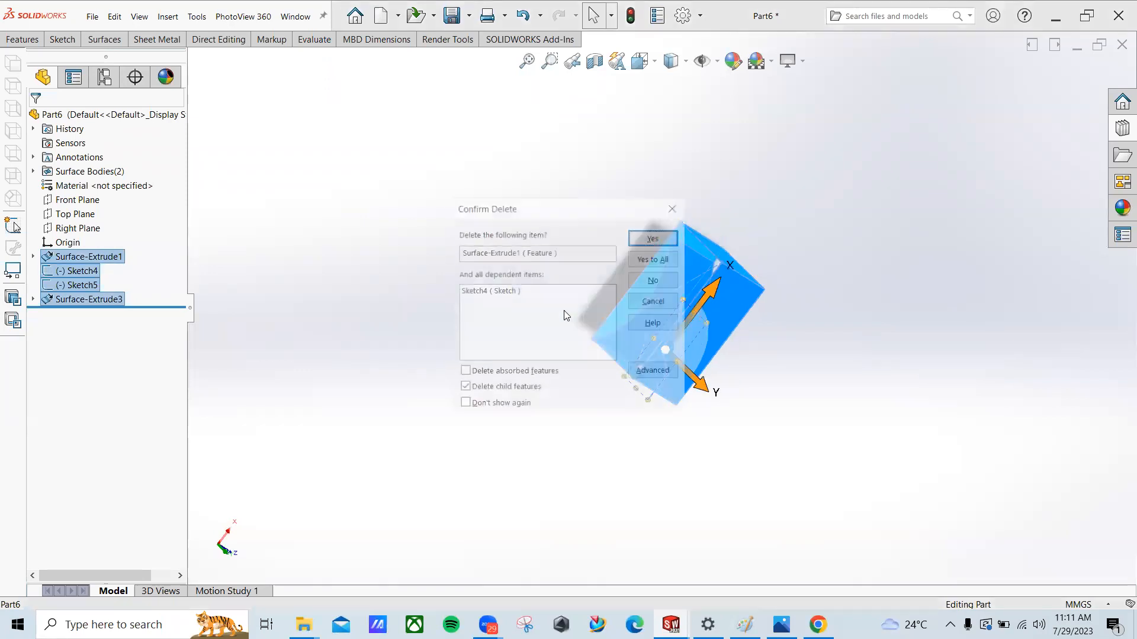
{"action": "left_click", "coordinate": [651, 240]}
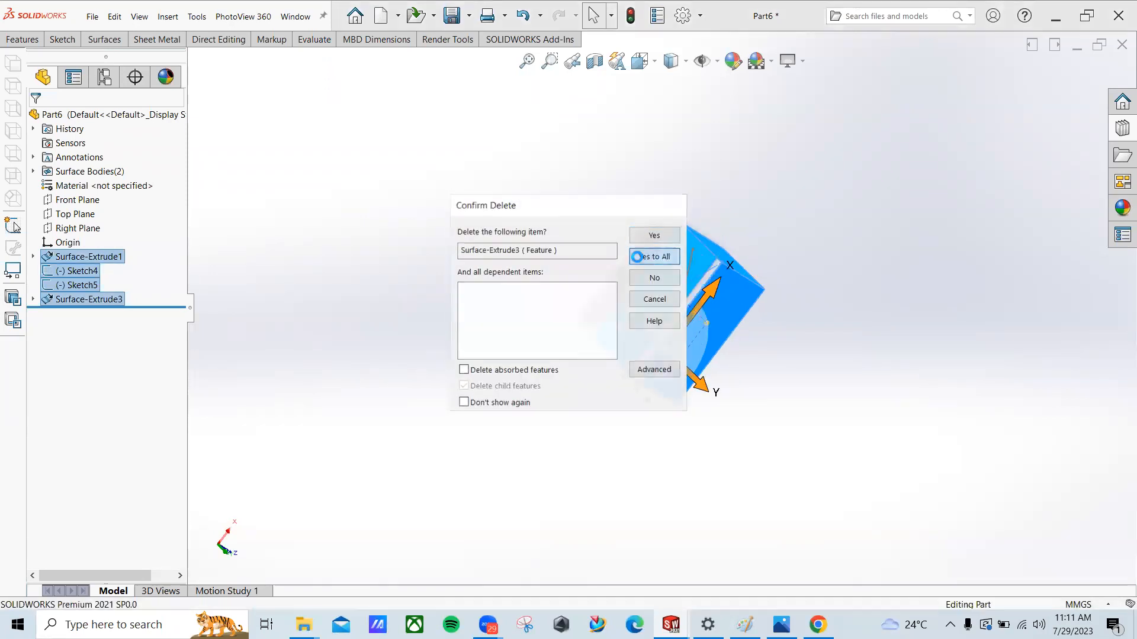
{"action": "left_click", "coordinate": [652, 258]}
Step: Extrude the remaining rectangle sketch again as an open box surface, blind to 74 mm
{"action": "left_click", "coordinate": [80, 243]}
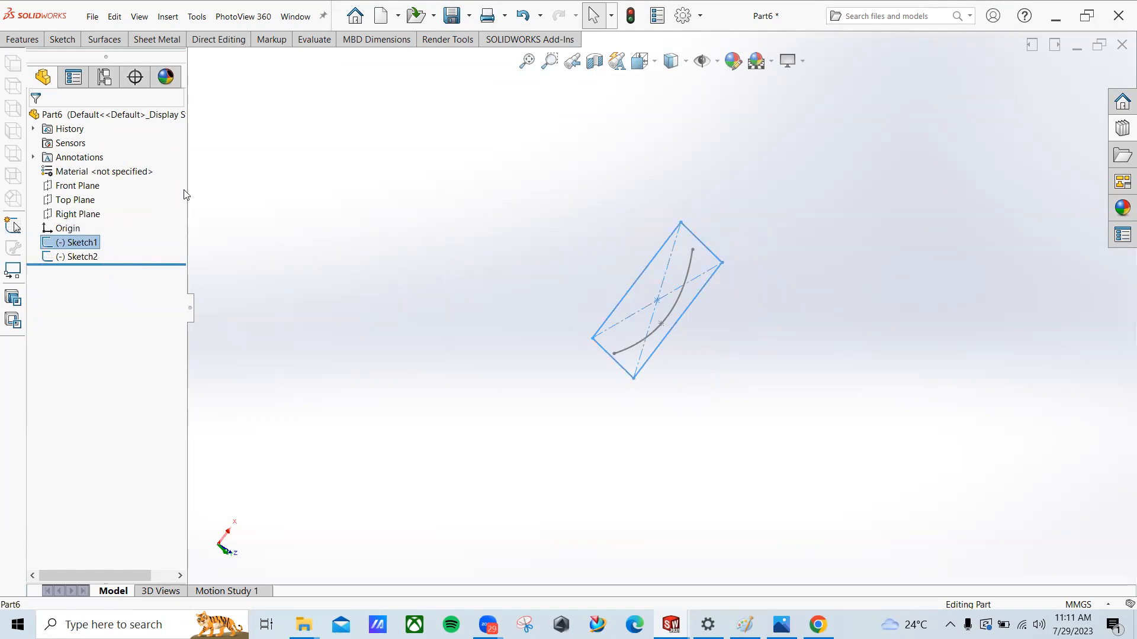
{"action": "left_click", "coordinate": [63, 39]}
{"action": "left_click", "coordinate": [105, 39]}
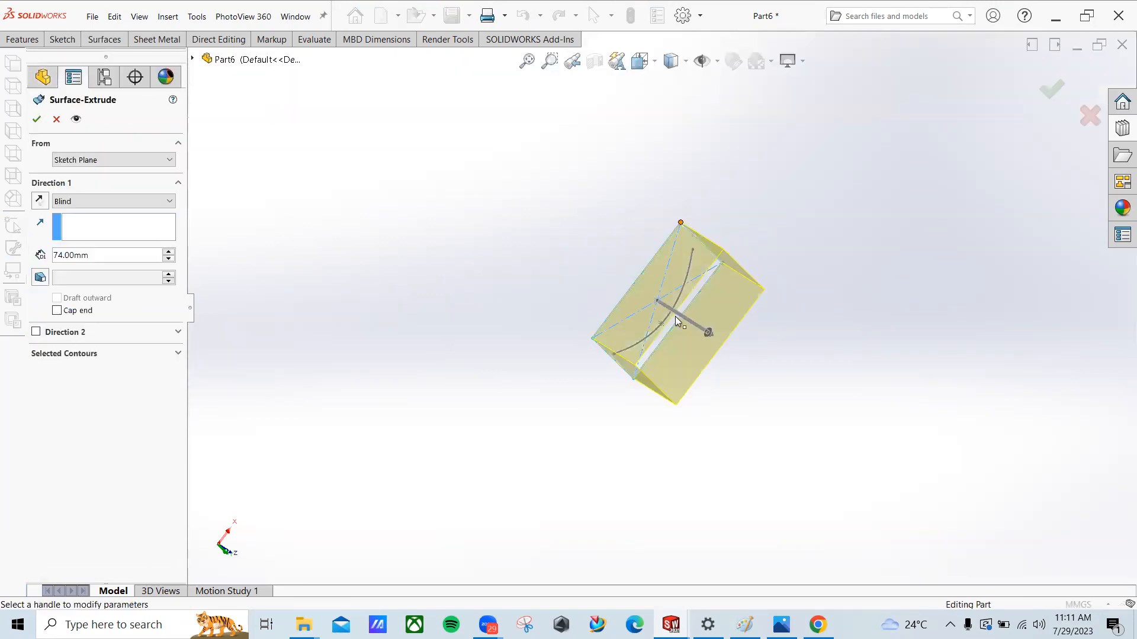
{"action": "left_click", "coordinate": [36, 119]}
{"action": "middle_click_drag", "start_coordinate": [700, 221], "coordinate": [683, 203]}
{"action": "left_click", "coordinate": [682, 202]}
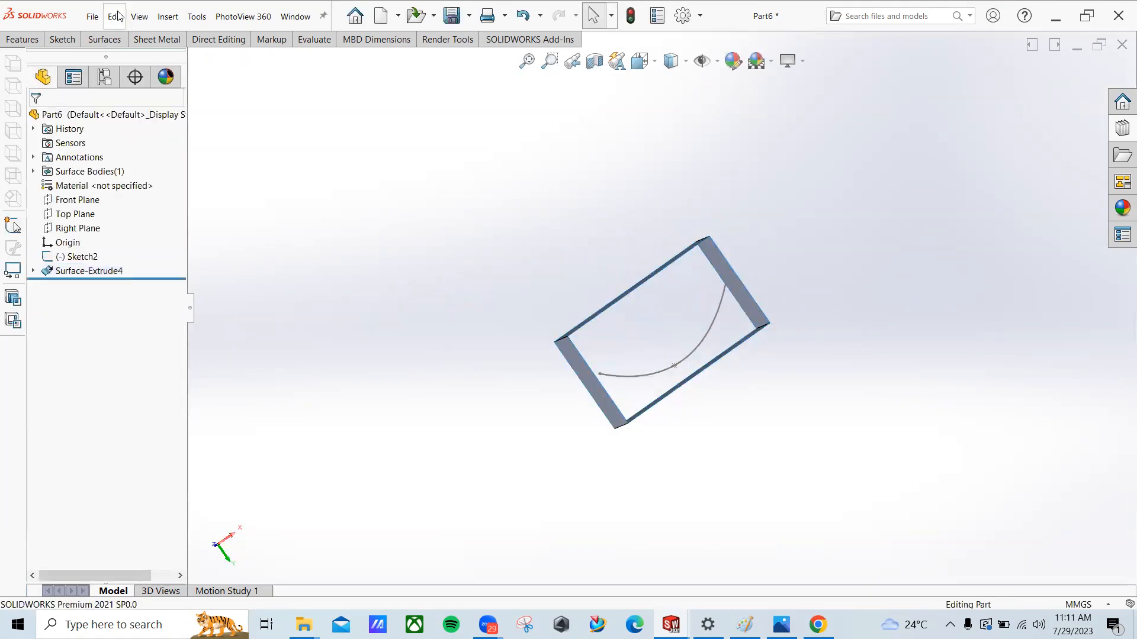
Step: Try to chamfer a corner edge of the box surface with 10 mm and 45 degrees, and cancel the command
{"action": "left_click", "coordinate": [104, 39]}
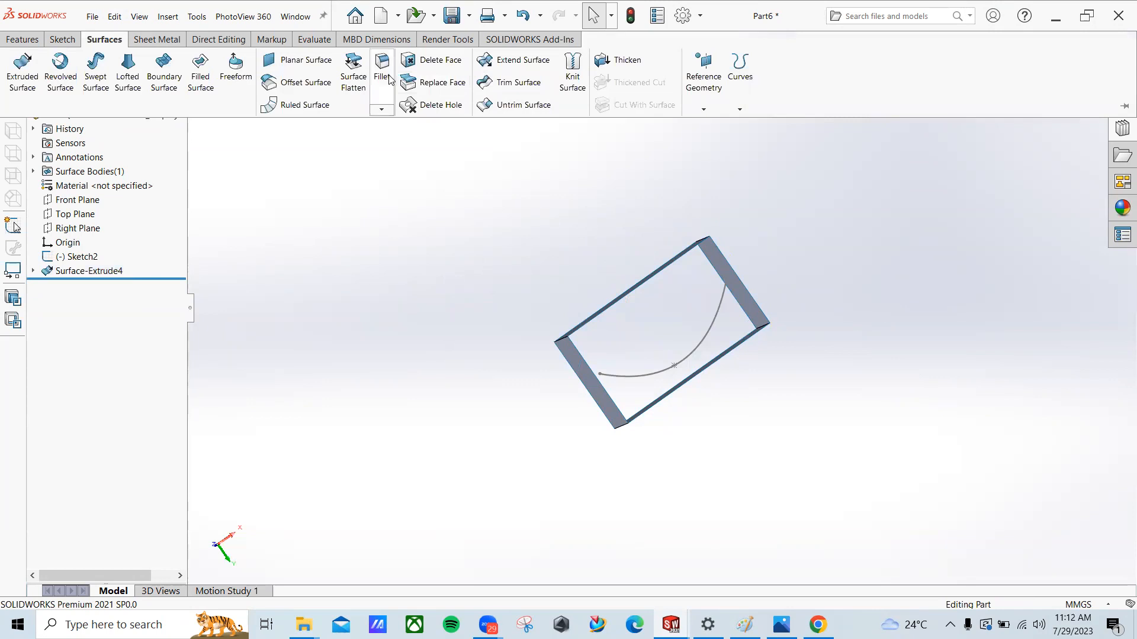
{"action": "left_click", "coordinate": [383, 109]}
{"action": "left_click", "coordinate": [409, 140]}
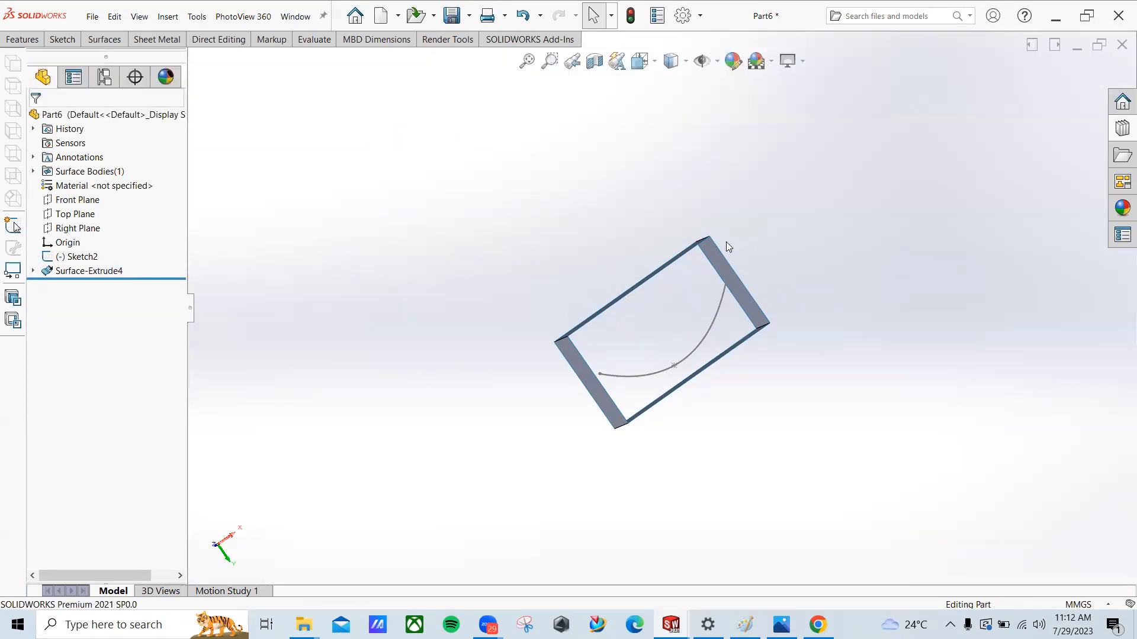
{"action": "middle_click_drag", "start_coordinate": [705, 263], "coordinate": [710, 246]}
{"action": "scroll", "coordinate": [711, 245], "scroll_direction": "down", "scroll_amount": 4}
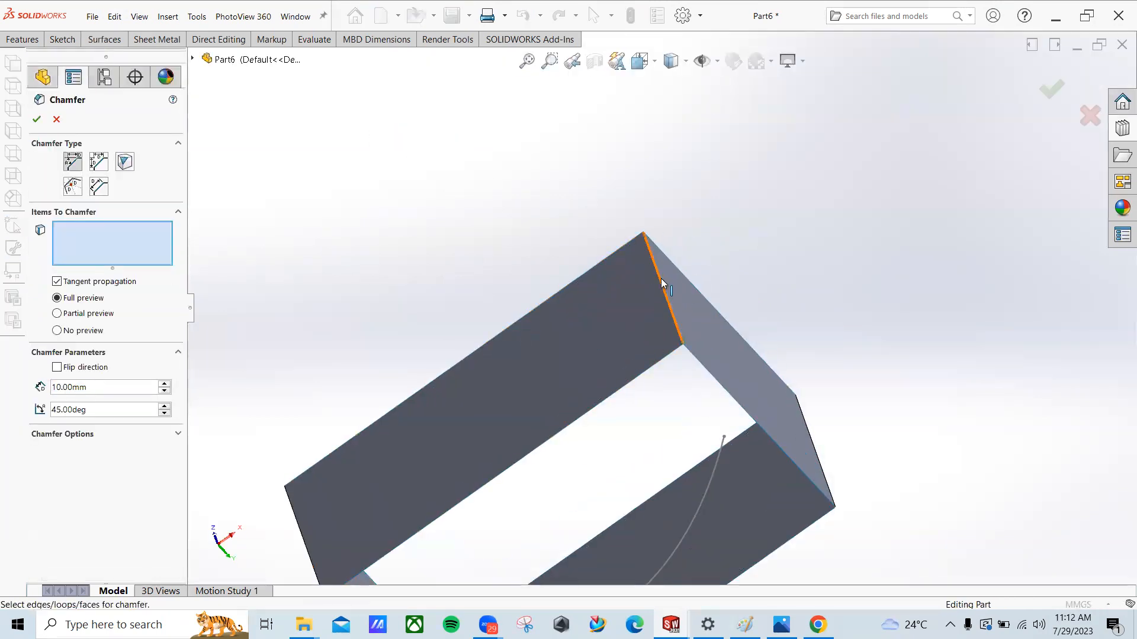
{"action": "left_click", "coordinate": [661, 279]}
{"action": "left_click", "coordinate": [661, 280]}
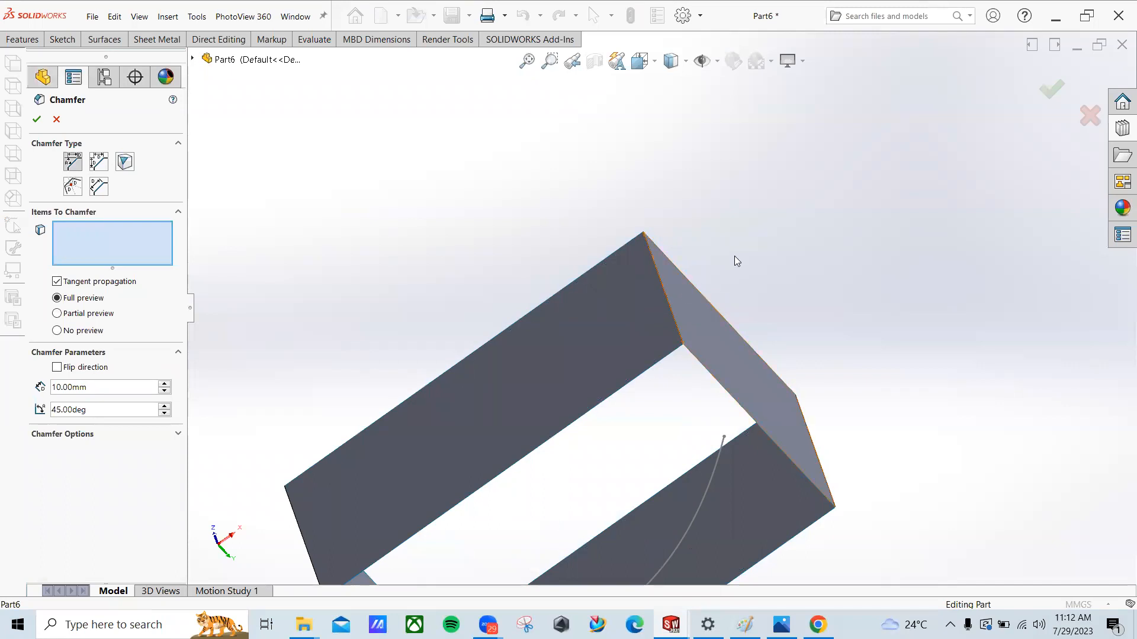
{"action": "left_click", "coordinate": [1090, 116]}
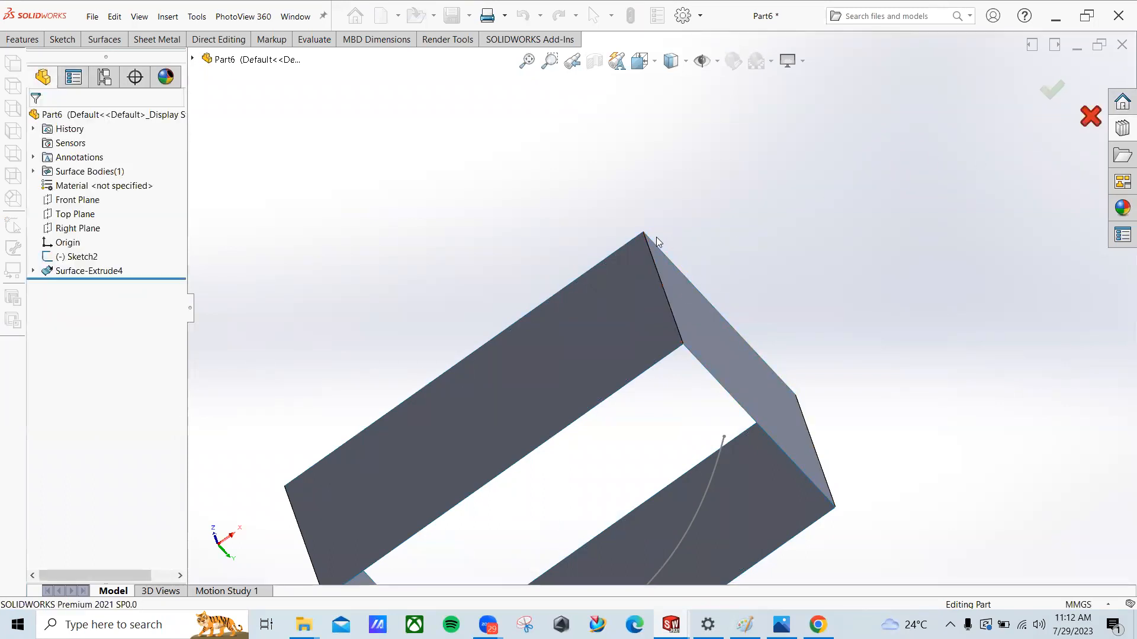
{"action": "key", "text": "z"}
Step: Close the open documents Part6 and Part5 without saving their changes
{"action": "left_click", "coordinate": [1121, 46]}
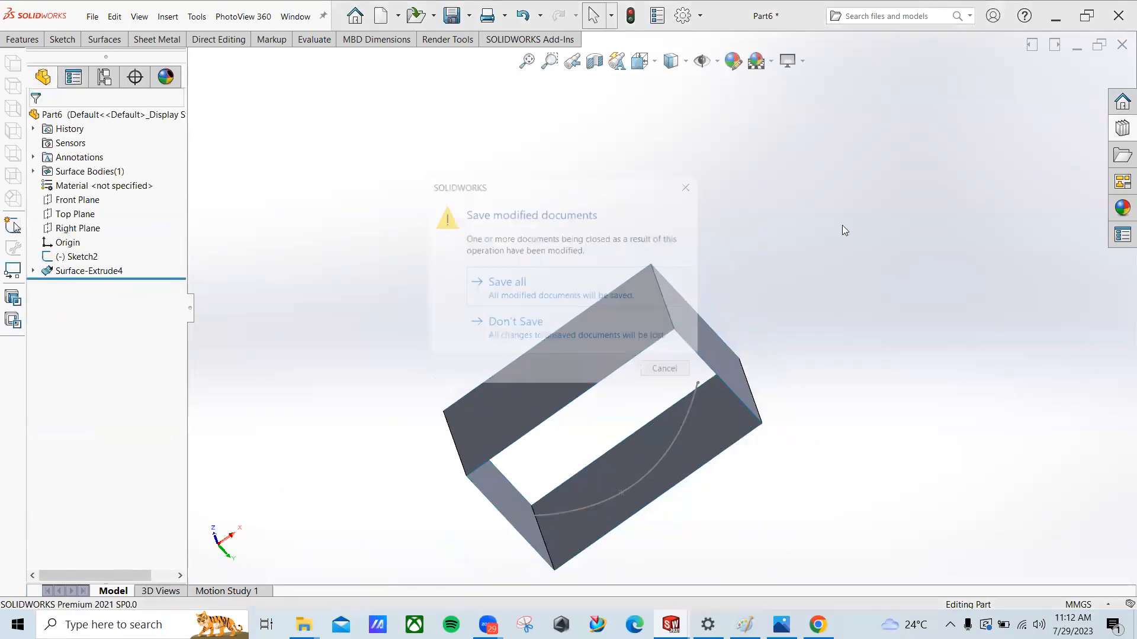
{"action": "left_click", "coordinate": [519, 324]}
{"action": "left_click", "coordinate": [95, 18]}
{"action": "left_click", "coordinate": [1121, 47]}
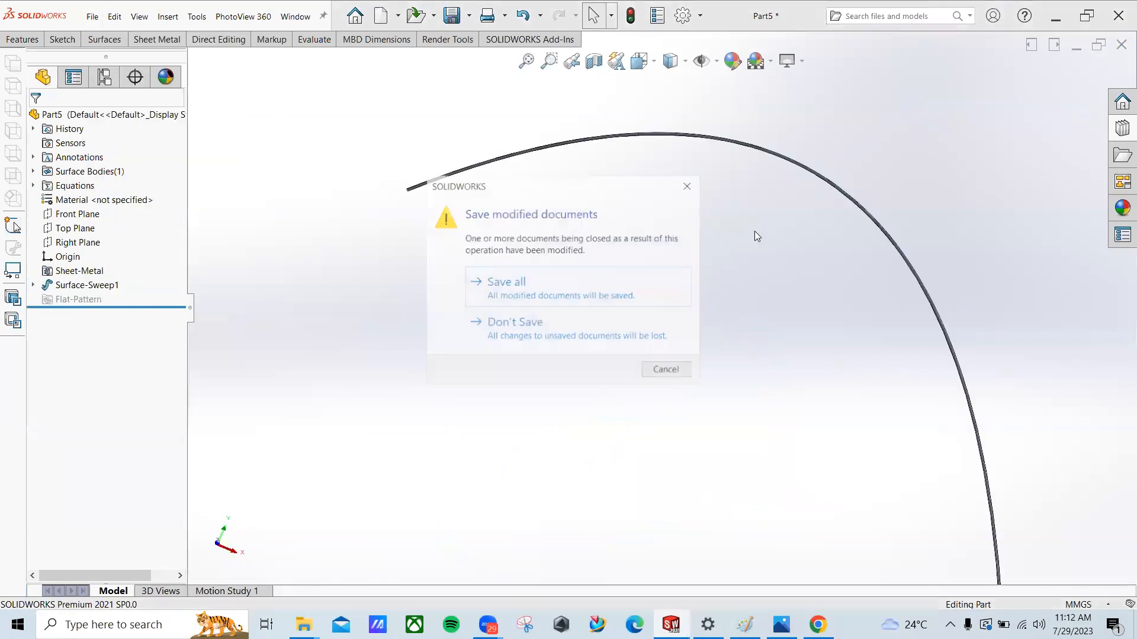
{"action": "left_click", "coordinate": [511, 324]}
Step: Create a new part document
{"action": "left_click", "coordinate": [93, 24]}
{"action": "left_click", "coordinate": [110, 41]}
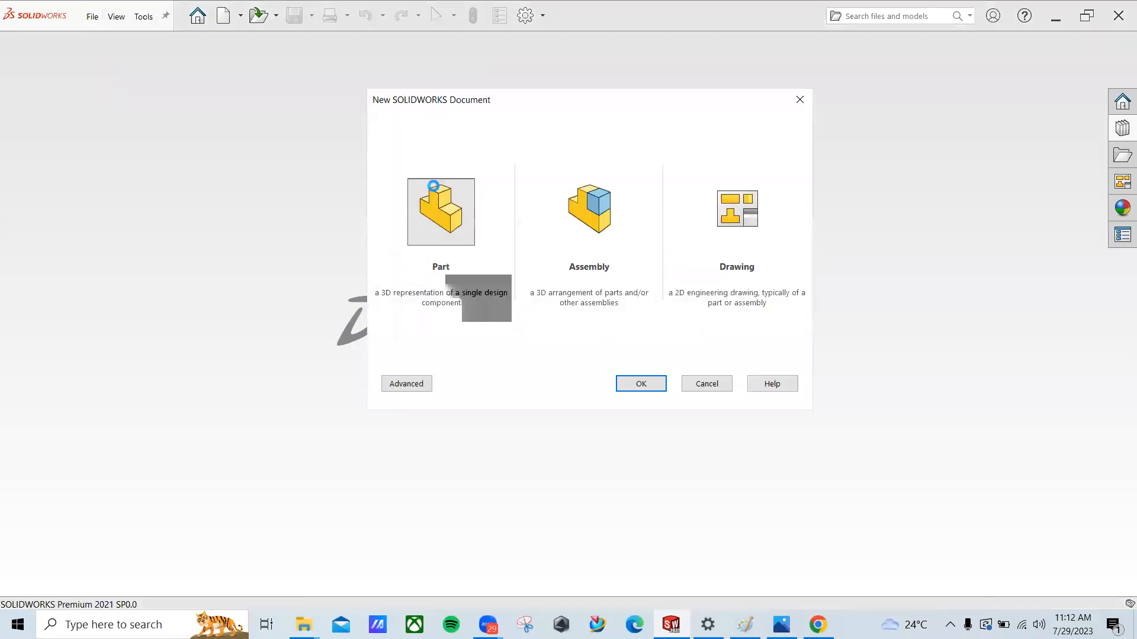
{"action": "double_click", "coordinate": [434, 186]}
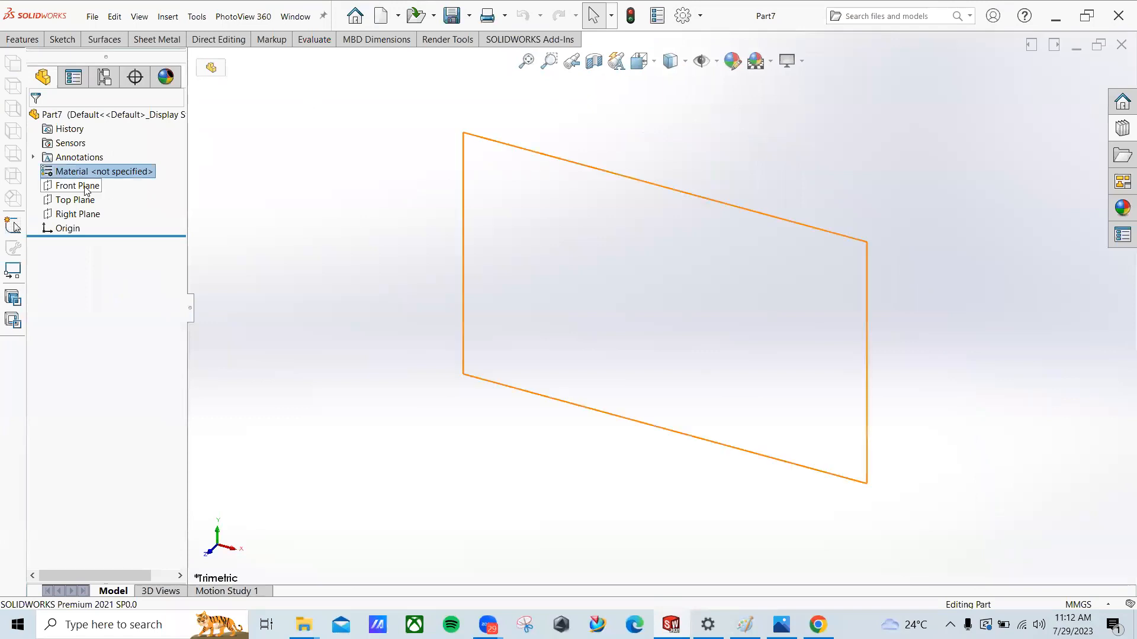
Step: Sketch a center rectangle on the Front Plane, centred on the origin, and finish the sketch
{"action": "left_click", "coordinate": [63, 187]}
{"action": "right_click", "coordinate": [63, 188]}
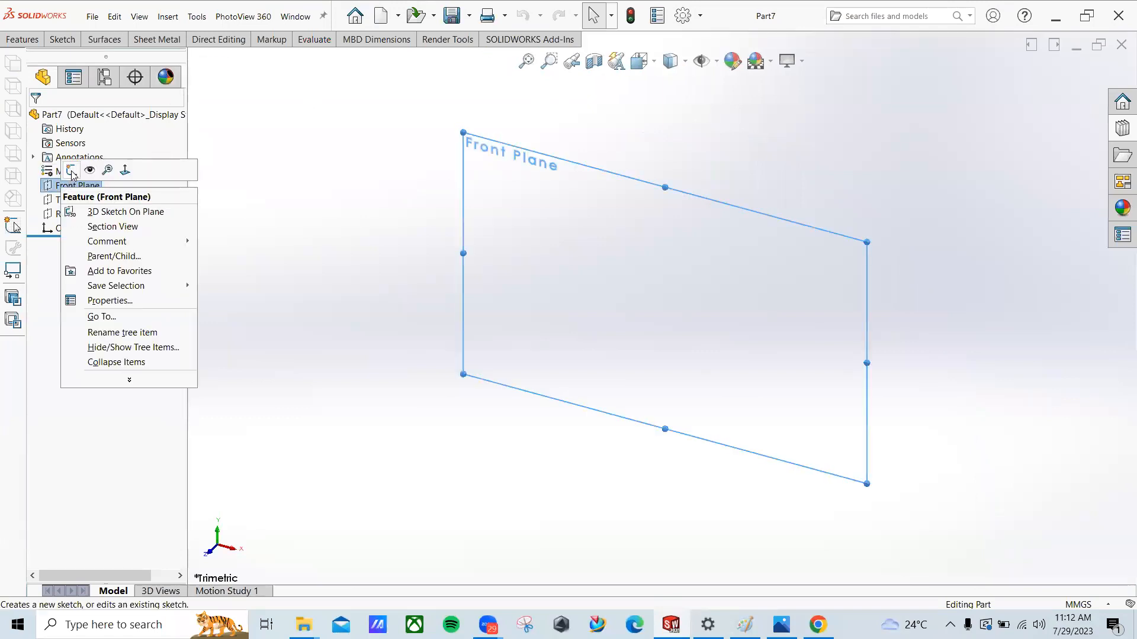
{"action": "left_click", "coordinate": [70, 168]}
{"action": "left_click", "coordinate": [59, 40]}
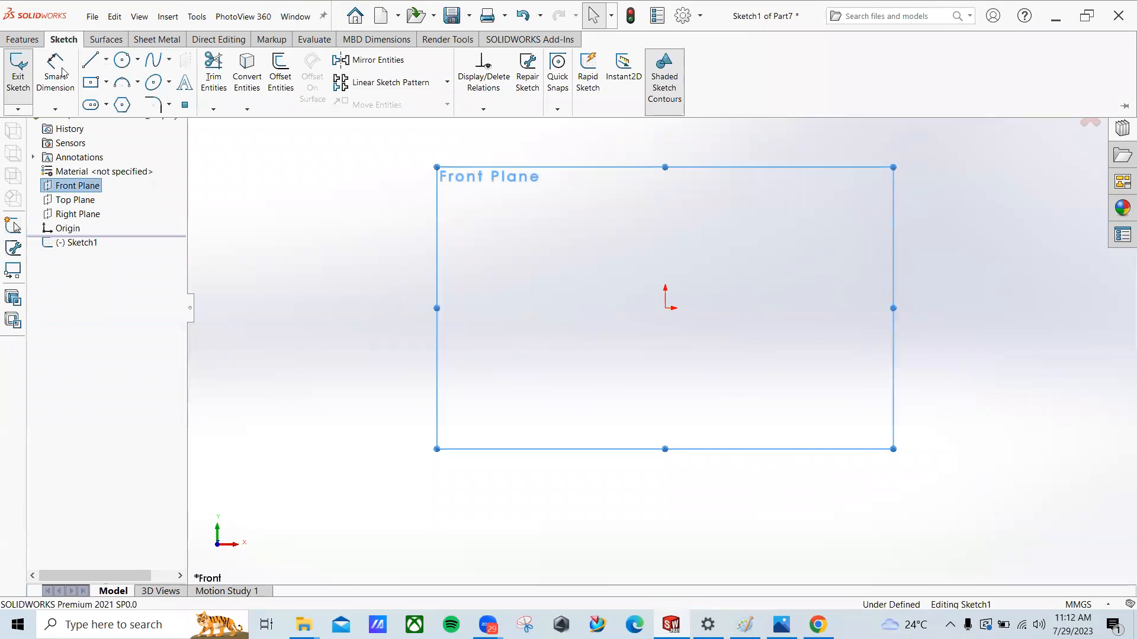
{"action": "left_click", "coordinate": [91, 84]}
{"action": "left_click", "coordinate": [665, 307]}
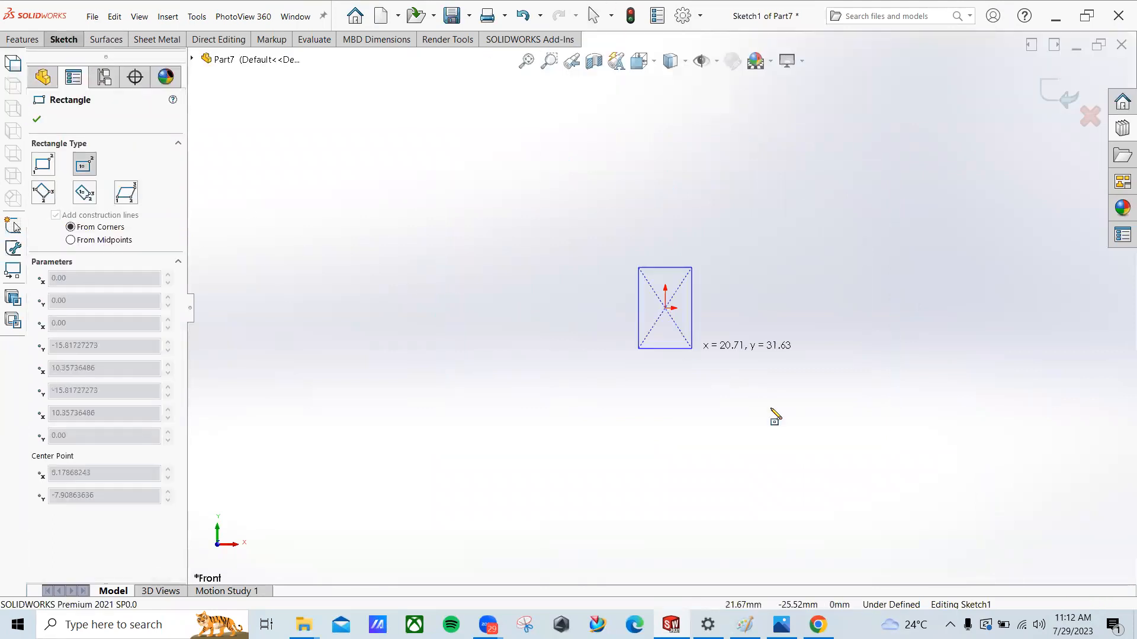
{"action": "left_click", "coordinate": [839, 426]}
{"action": "left_click", "coordinate": [1067, 101]}
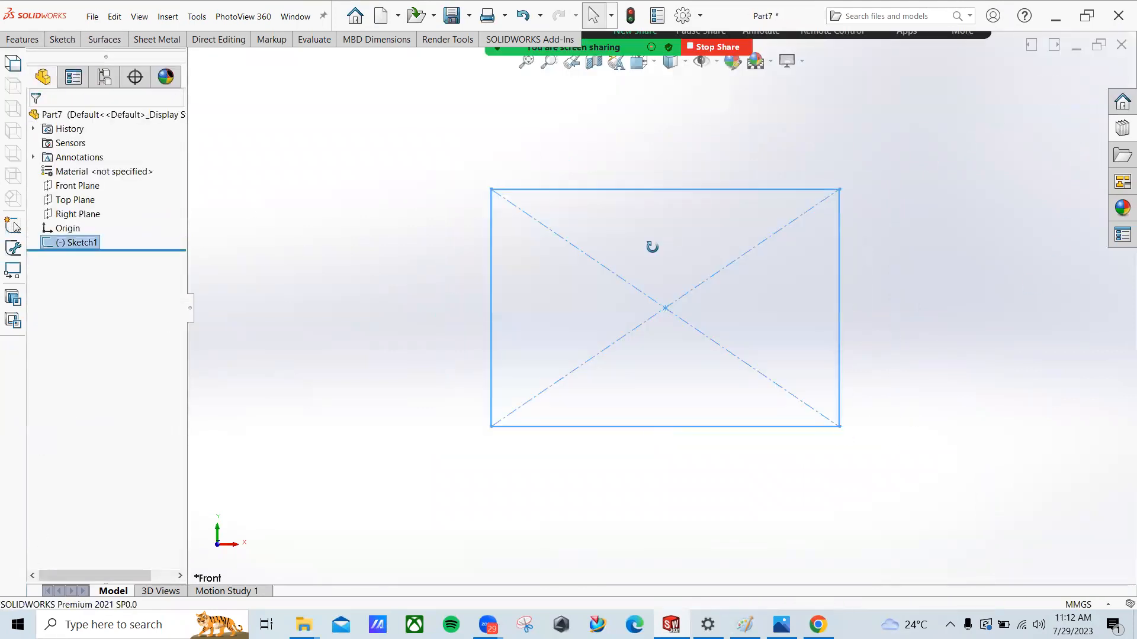
Step: Extrude the rectangle sketch as a blind open box surface, deeper than the default 10 mm
{"action": "middle_click_drag", "start_coordinate": [652, 246], "coordinate": [577, 285]}
{"action": "left_click", "coordinate": [105, 39]}
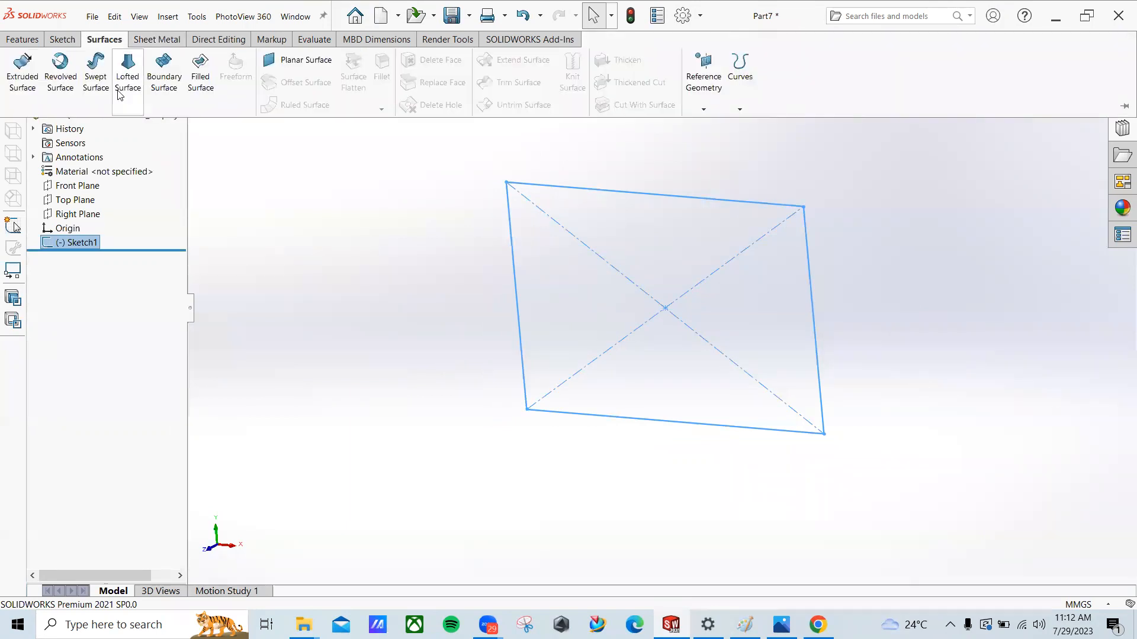
{"action": "left_click", "coordinate": [25, 74]}
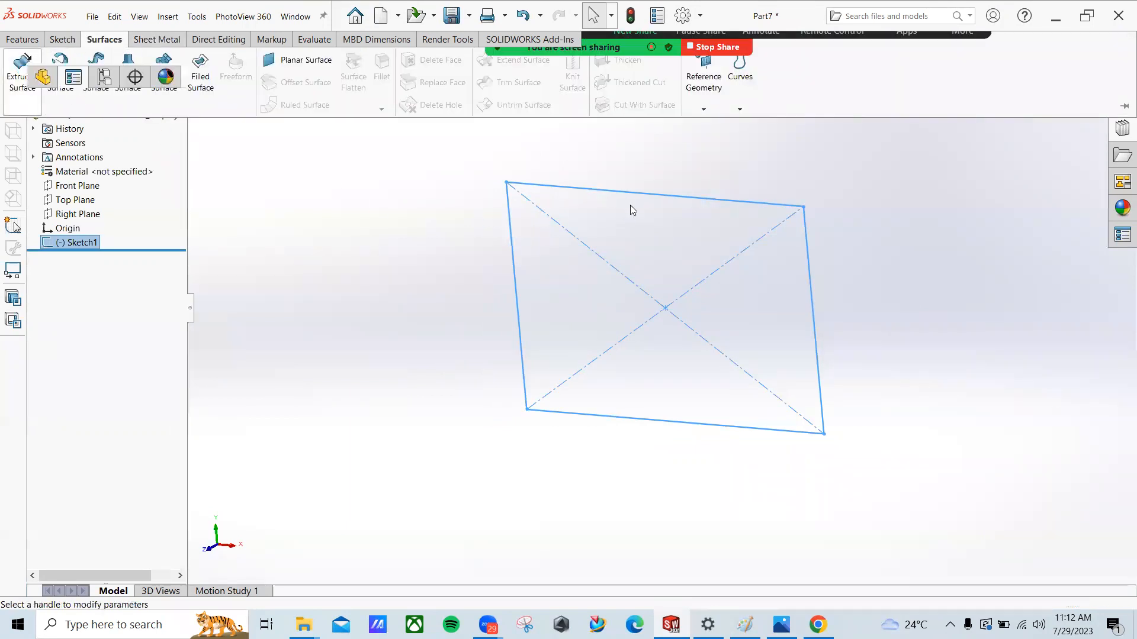
{"action": "middle_click_drag", "start_coordinate": [647, 309], "coordinate": [554, 338]}
{"action": "left_click_drag", "start_coordinate": [635, 321], "coordinate": [532, 346]}
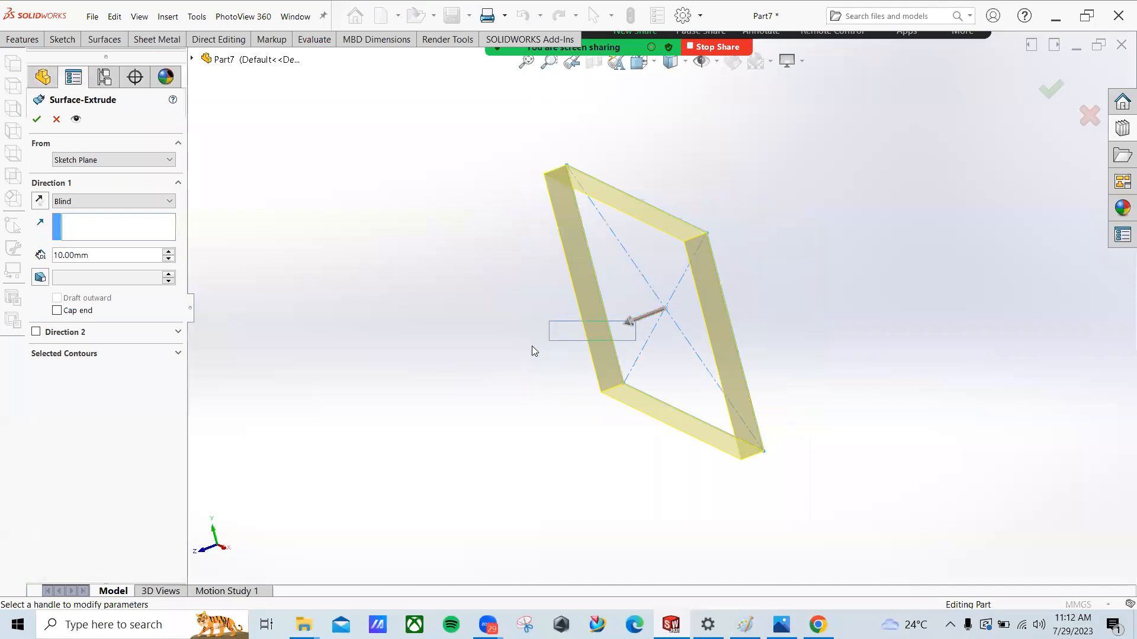
{"action": "left_click_drag", "start_coordinate": [636, 324], "coordinate": [384, 355]}
{"action": "left_click", "coordinate": [37, 118]}
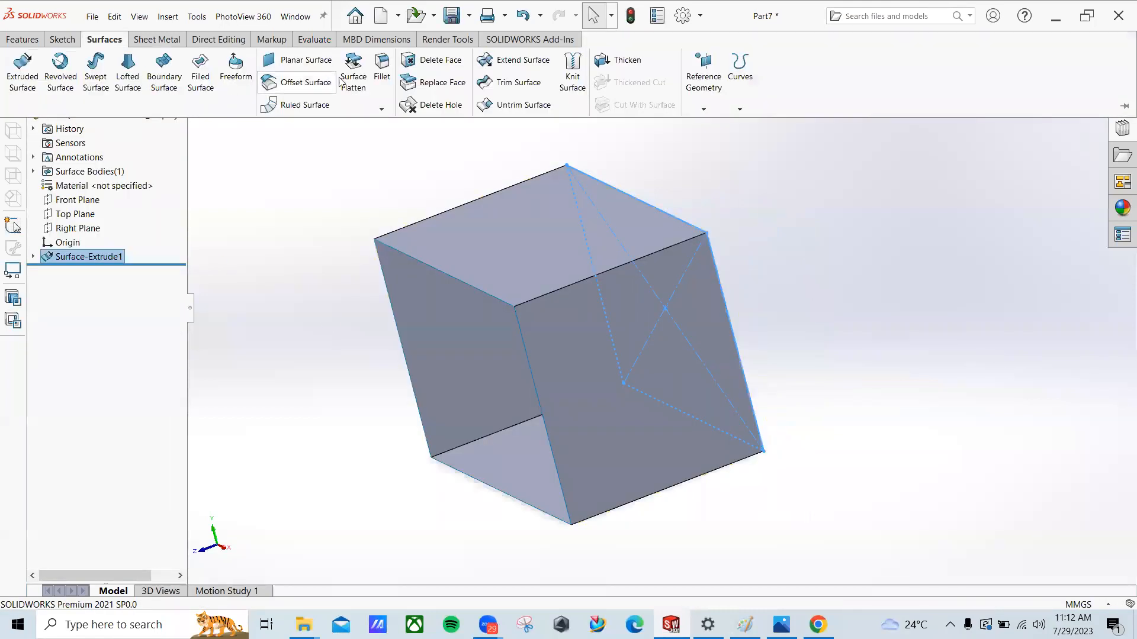
Step: Try to chamfer an edge of the box surface with 10 mm and 45 degrees, and cancel the command
{"action": "left_click", "coordinate": [381, 110]}
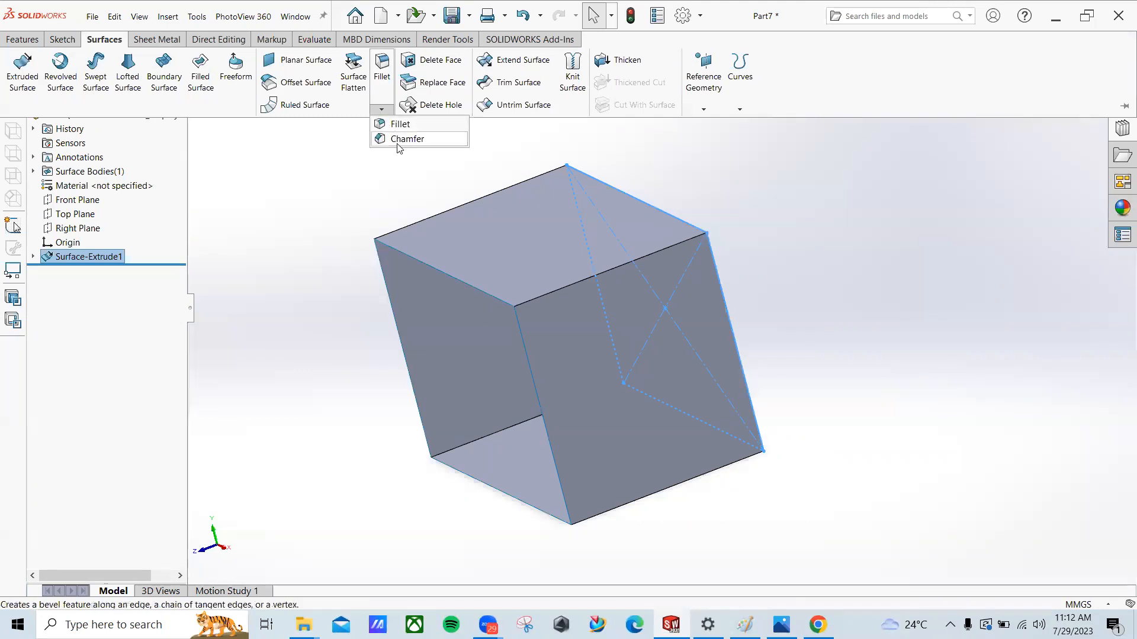
{"action": "left_click", "coordinate": [398, 140]}
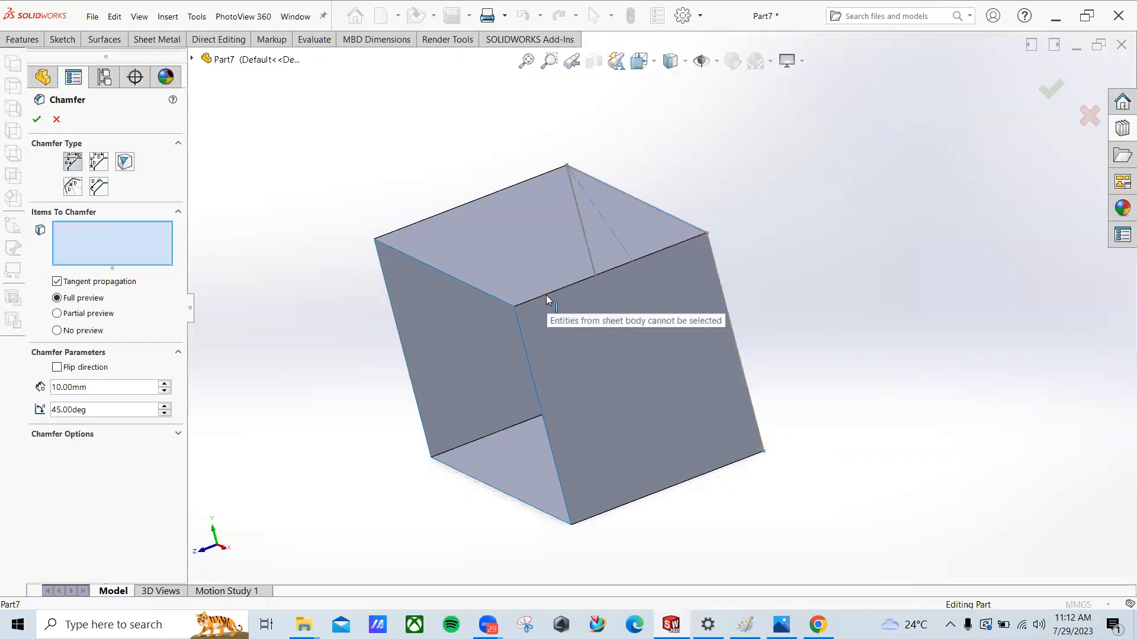
{"action": "middle_click_drag", "start_coordinate": [521, 331], "coordinate": [733, 306]}
{"action": "middle_click_drag", "start_coordinate": [767, 207], "coordinate": [435, 252]}
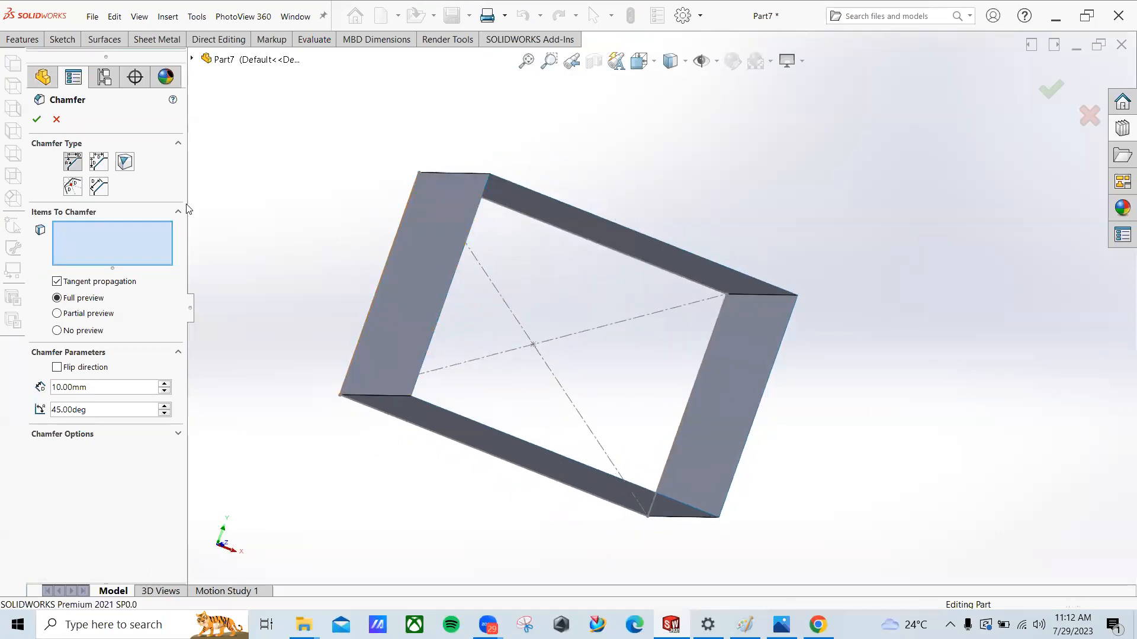
{"action": "left_click", "coordinate": [57, 119]}
Step: Delete the extruded box surface while keeping its rectangle sketch
{"action": "left_click", "coordinate": [103, 258]}
{"action": "right_click", "coordinate": [104, 260]}
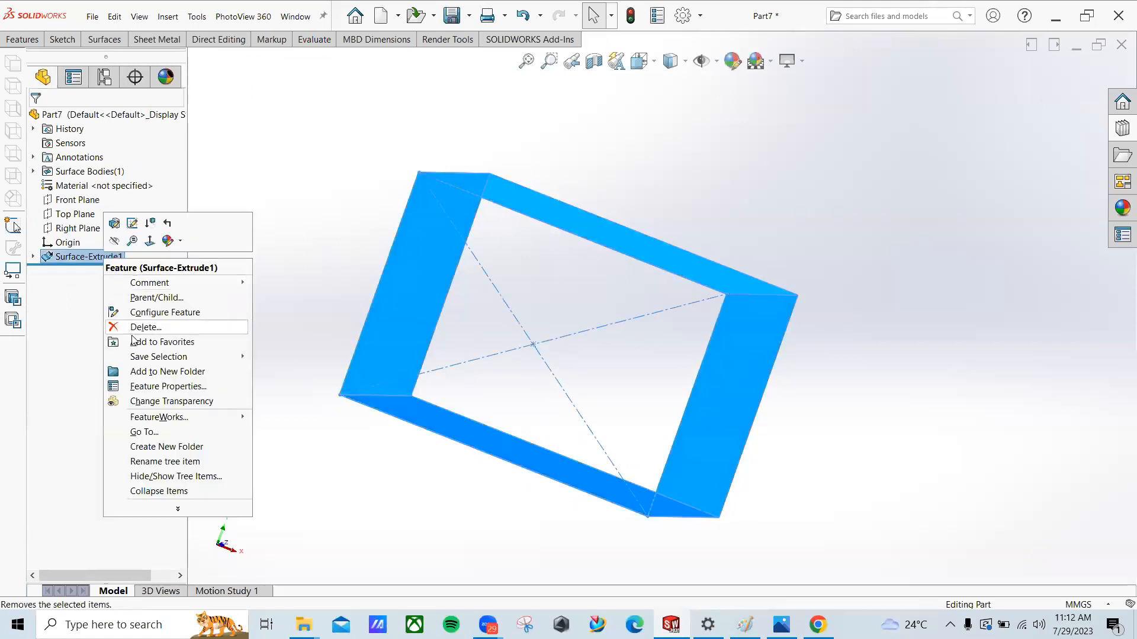
{"action": "left_click", "coordinate": [145, 328]}
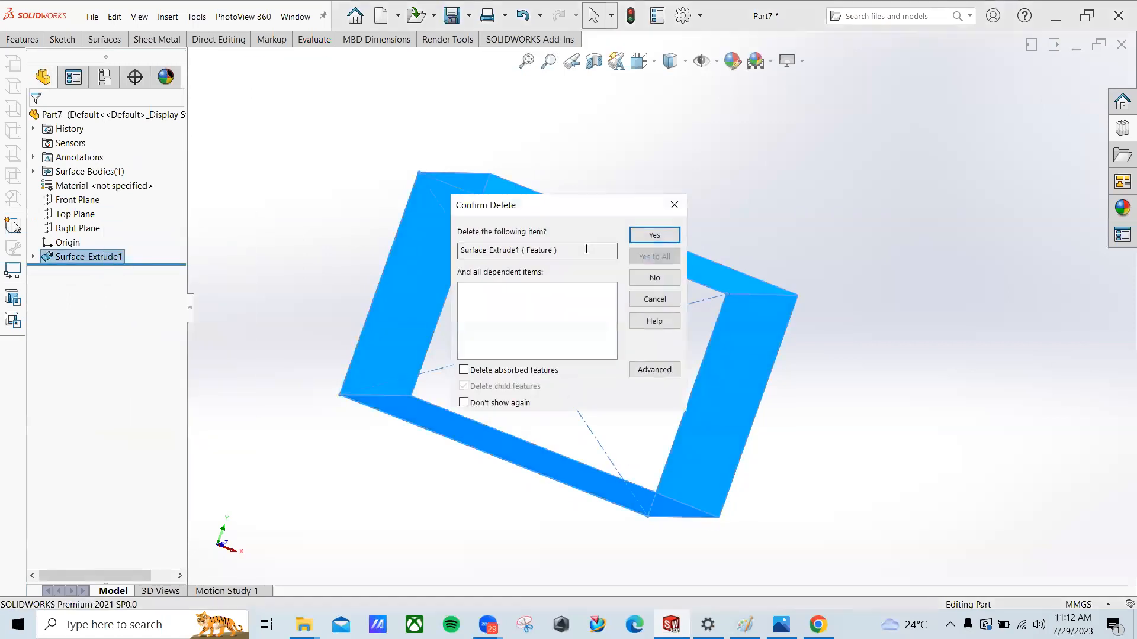
{"action": "left_click", "coordinate": [655, 236]}
Step: Extrude the rectangle sketch again as an open box surface, blind to 85 mm
{"action": "left_click", "coordinate": [105, 39]}
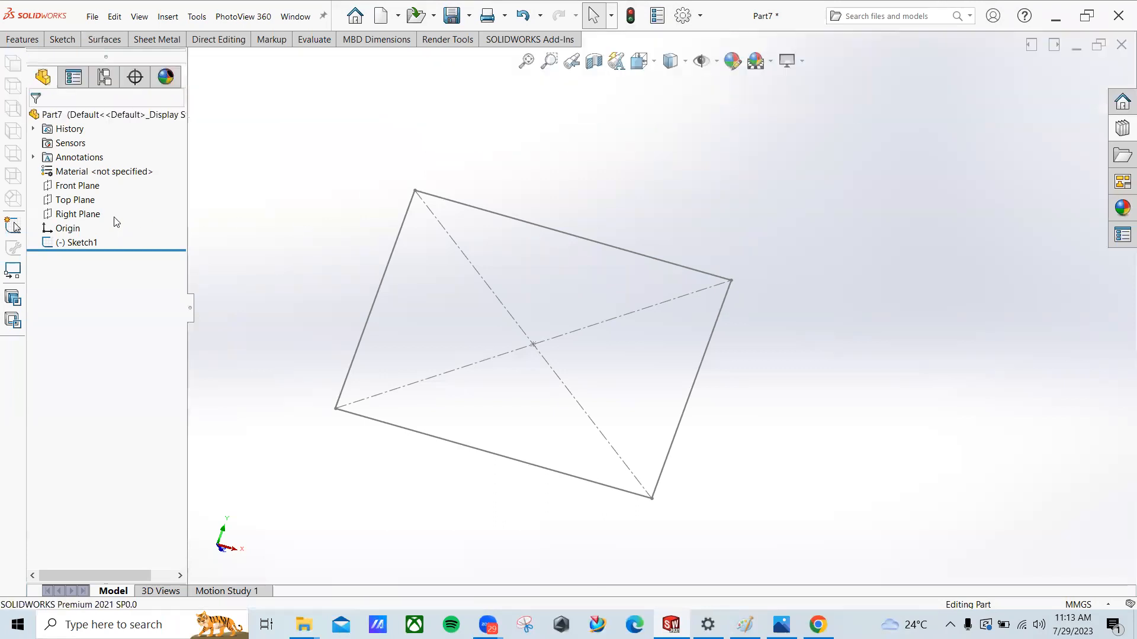
{"action": "left_click", "coordinate": [62, 45]}
{"action": "left_click", "coordinate": [106, 39]}
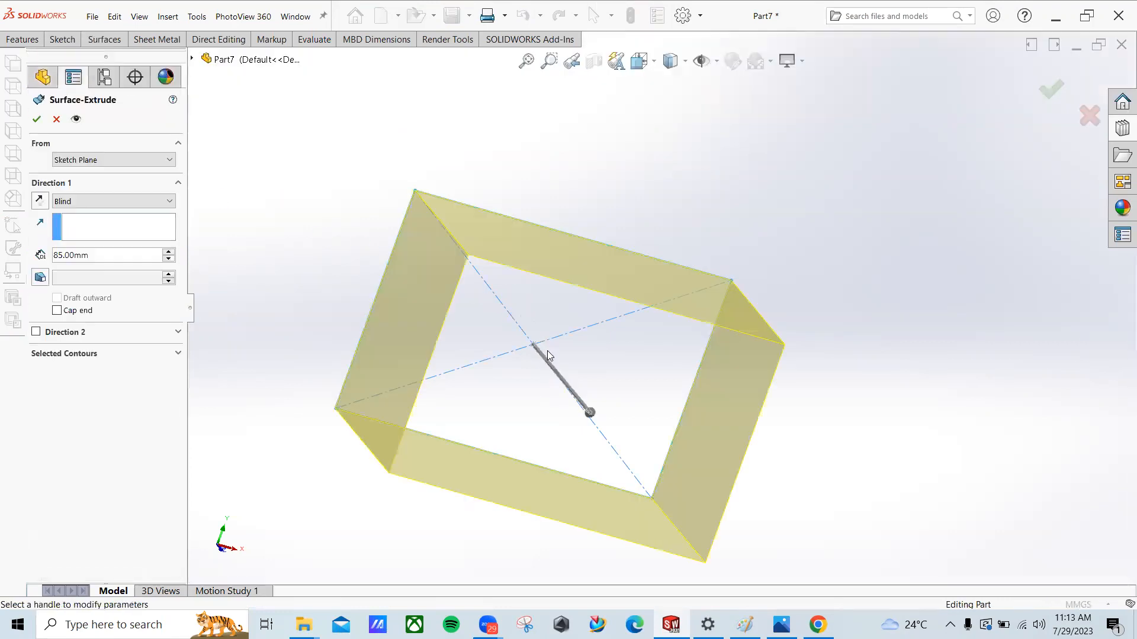
{"action": "left_click", "coordinate": [34, 116]}
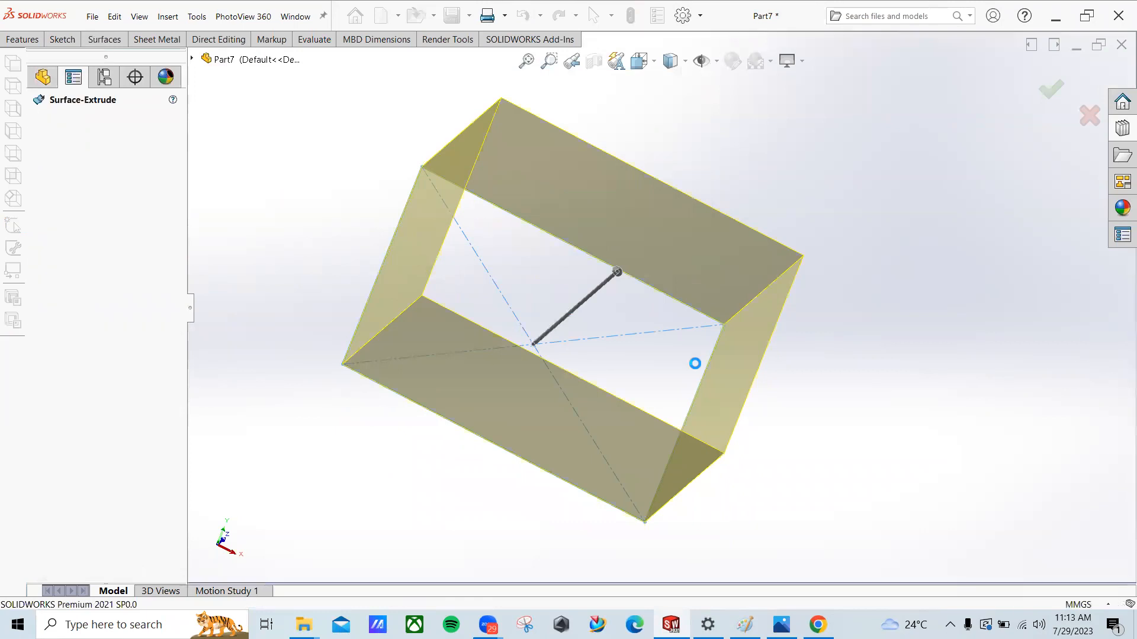
Step: Start a symmetric 10 mm fillet on the box surface and clear the wrongly picked face from the items to fillet
{"action": "left_click", "coordinate": [157, 39]}
{"action": "left_click", "coordinate": [105, 40]}
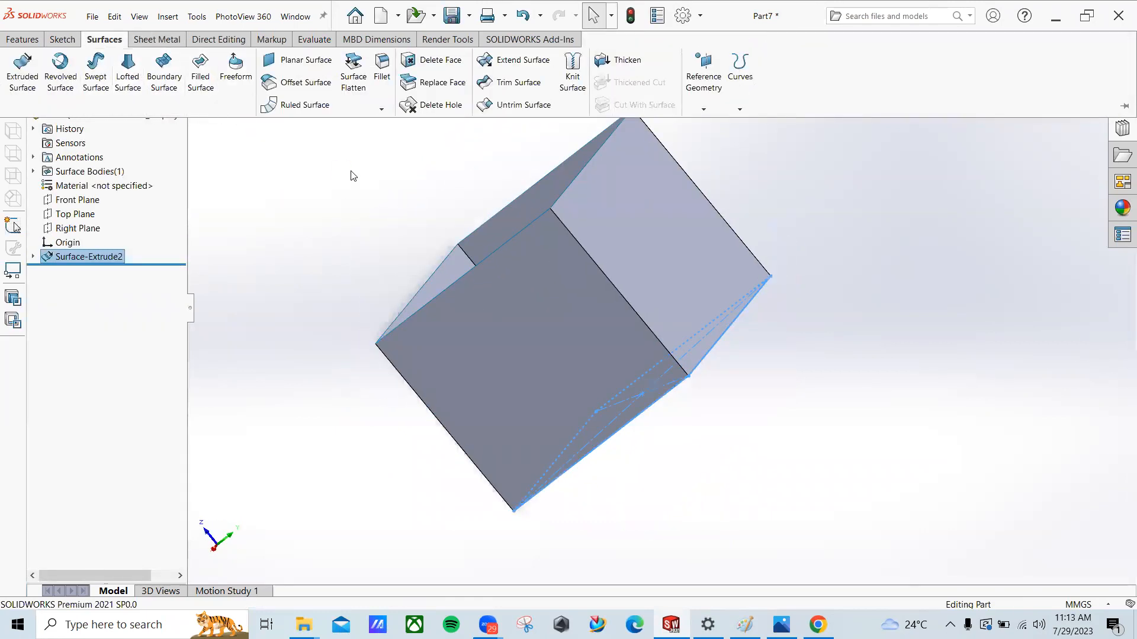
{"action": "left_click", "coordinate": [391, 81]}
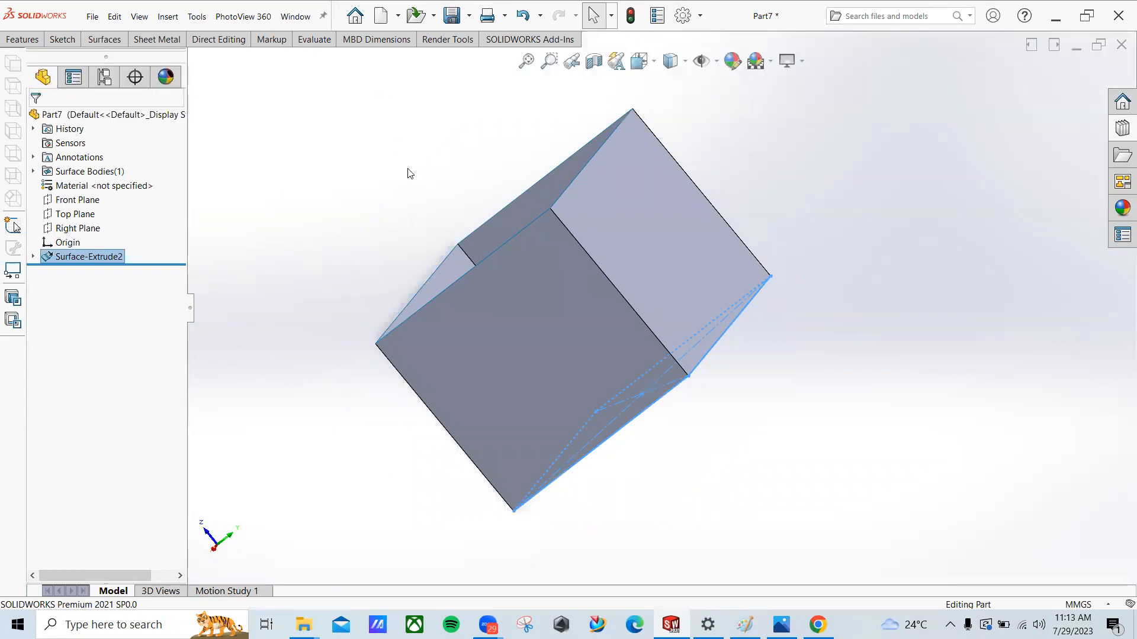
{"action": "left_click", "coordinate": [568, 238]}
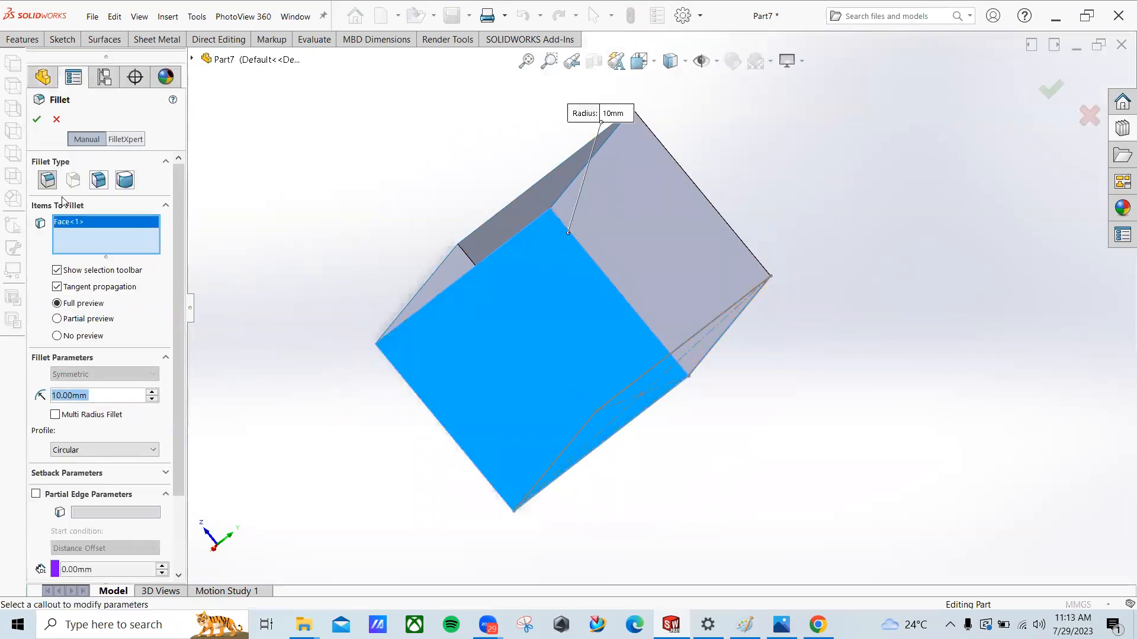
{"action": "right_click", "coordinate": [69, 222]}
{"action": "left_click", "coordinate": [84, 229]}
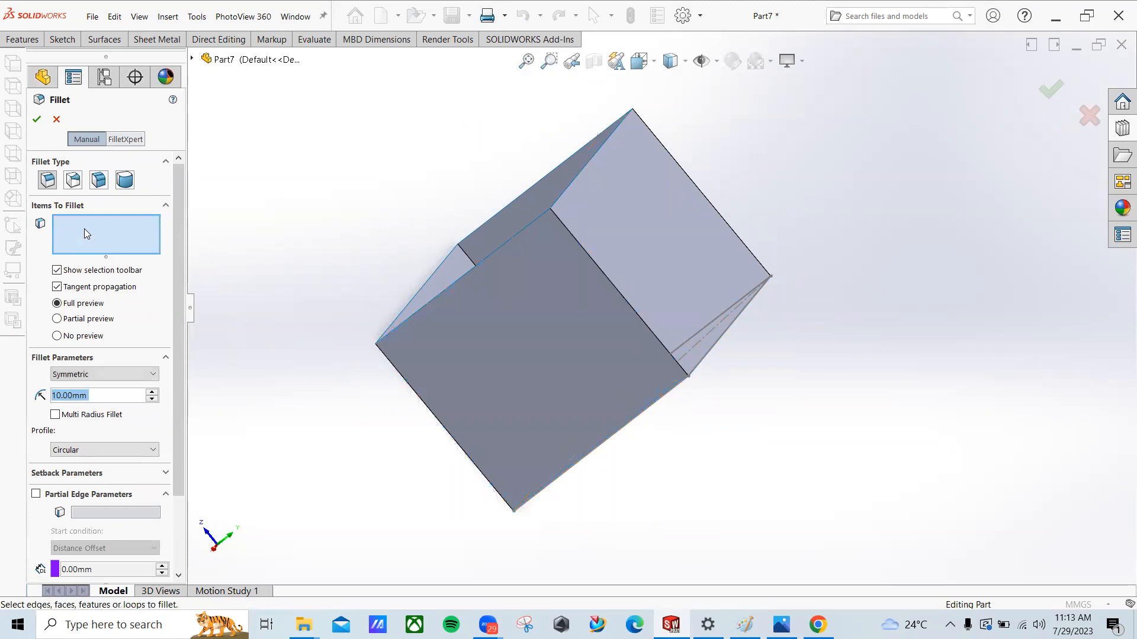
Step: Fillet the corner edge between the two large outer faces of the box surface with a 10 mm radius
{"action": "left_click", "coordinate": [586, 257]}
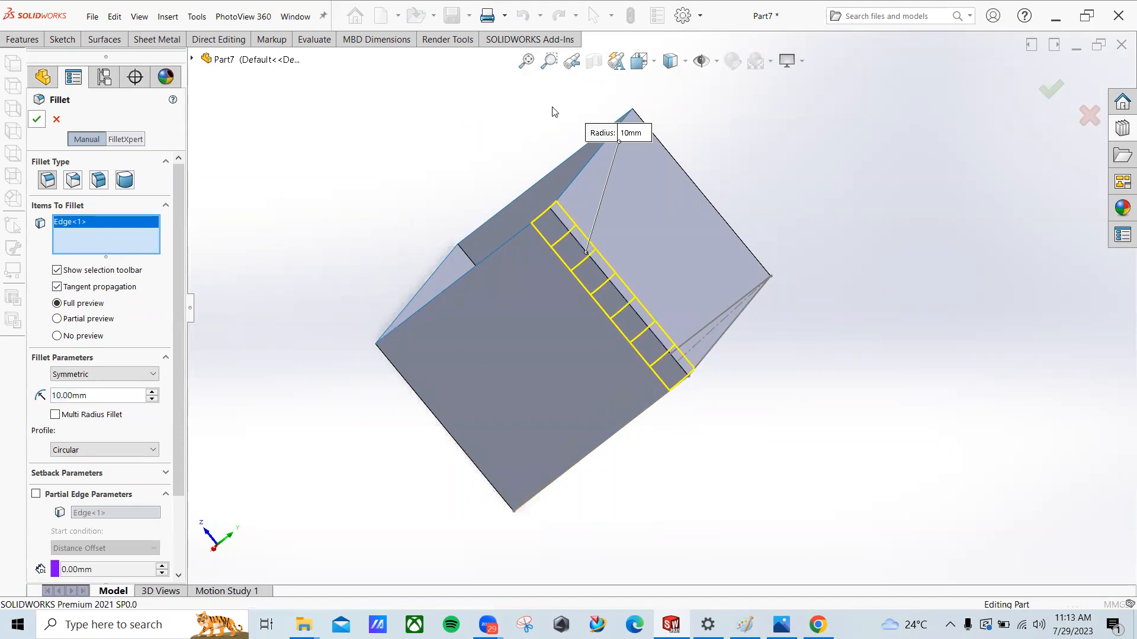
{"action": "key", "text": "Return"}
Step: Remove the fillet face from the surface body using Delete Face with the Delete and Patch option
{"action": "left_click", "coordinate": [64, 39]}
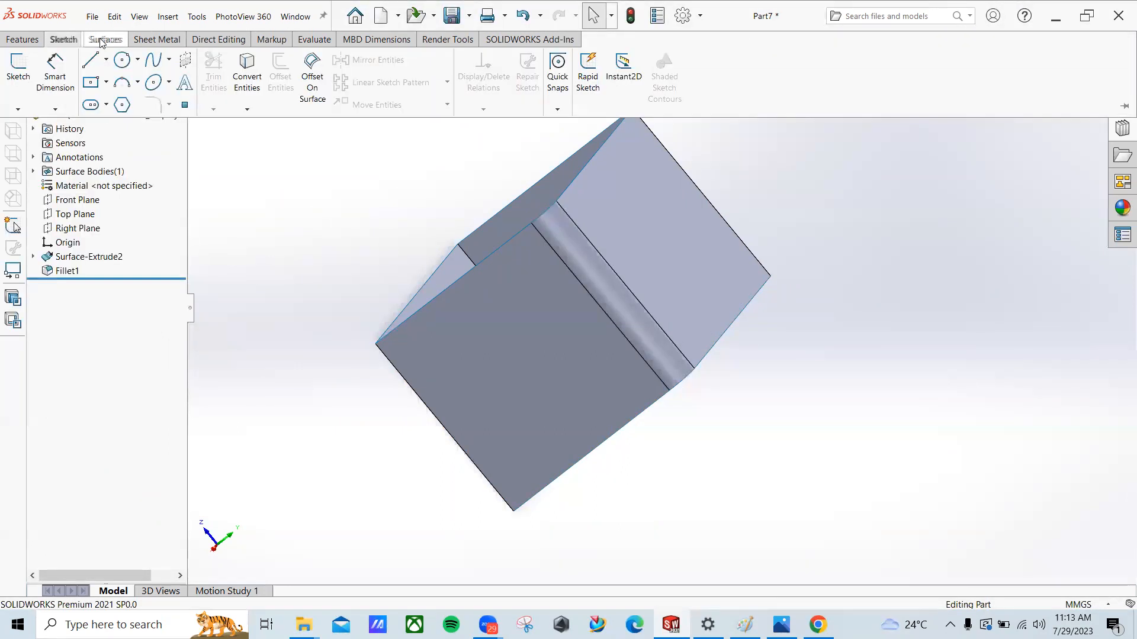
{"action": "left_click", "coordinate": [103, 39]}
{"action": "left_click", "coordinate": [432, 65]}
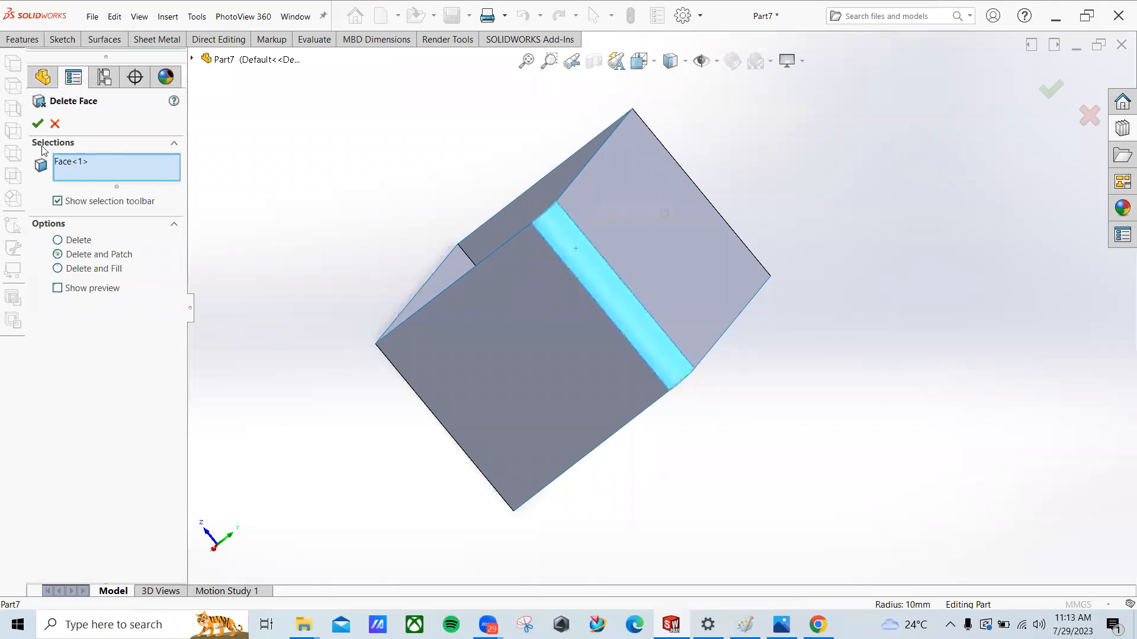
{"action": "left_click", "coordinate": [37, 123]}
{"action": "middle_click_drag", "start_coordinate": [486, 237], "coordinate": [458, 374]}
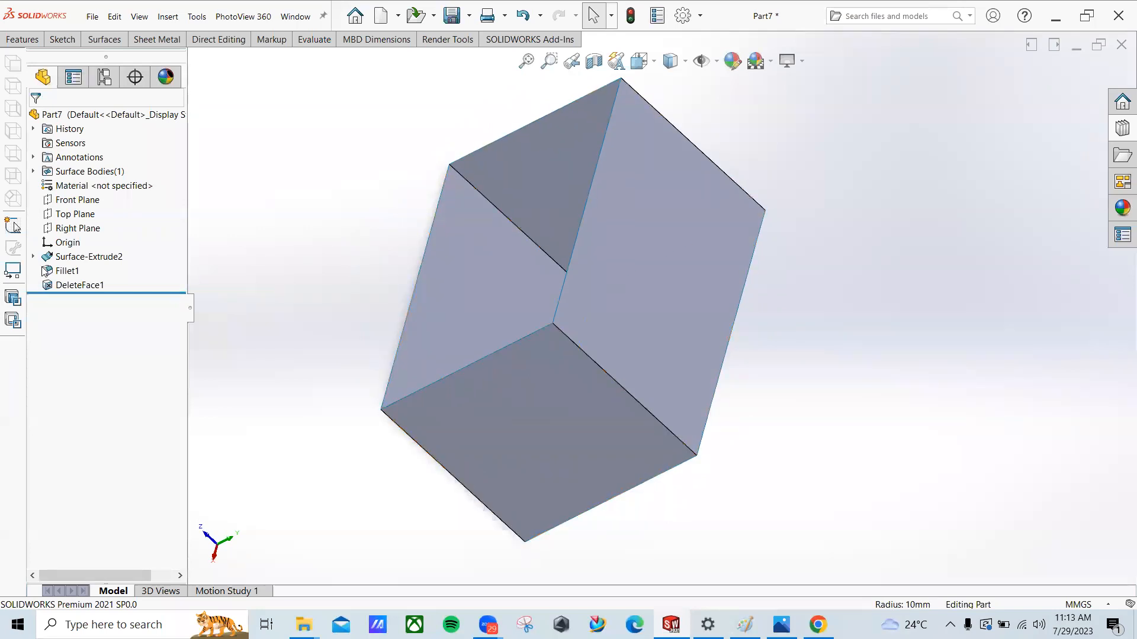
Step: Delete the delete-face feature from the model history and inspect the fillet face
{"action": "left_click", "coordinate": [85, 289]}
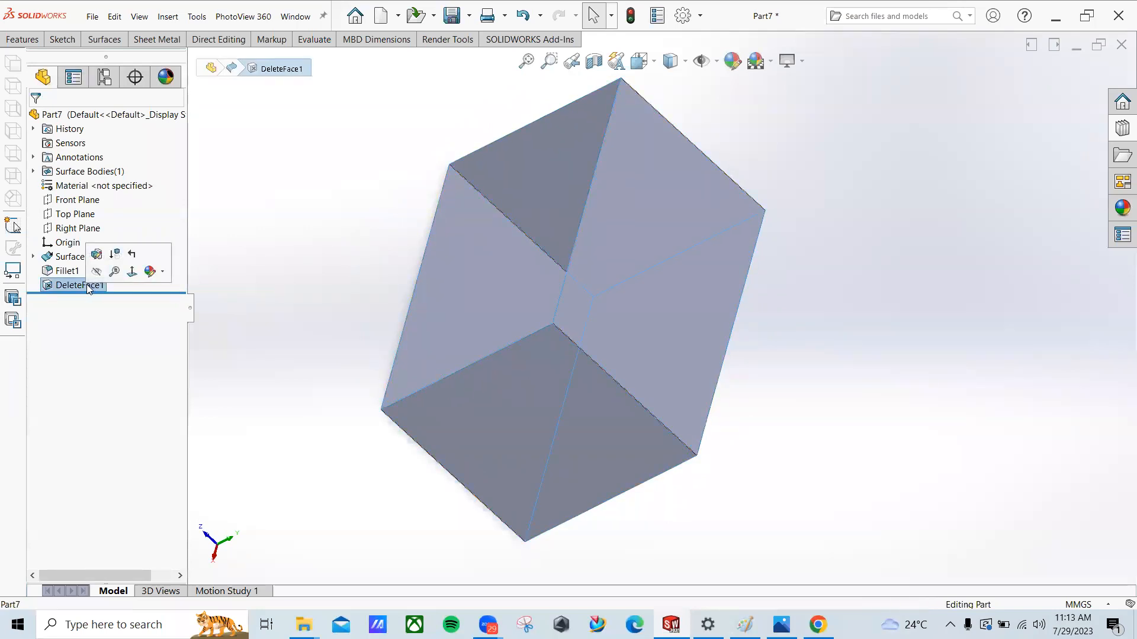
{"action": "key", "text": "Delete"}
{"action": "left_click", "coordinate": [654, 236]}
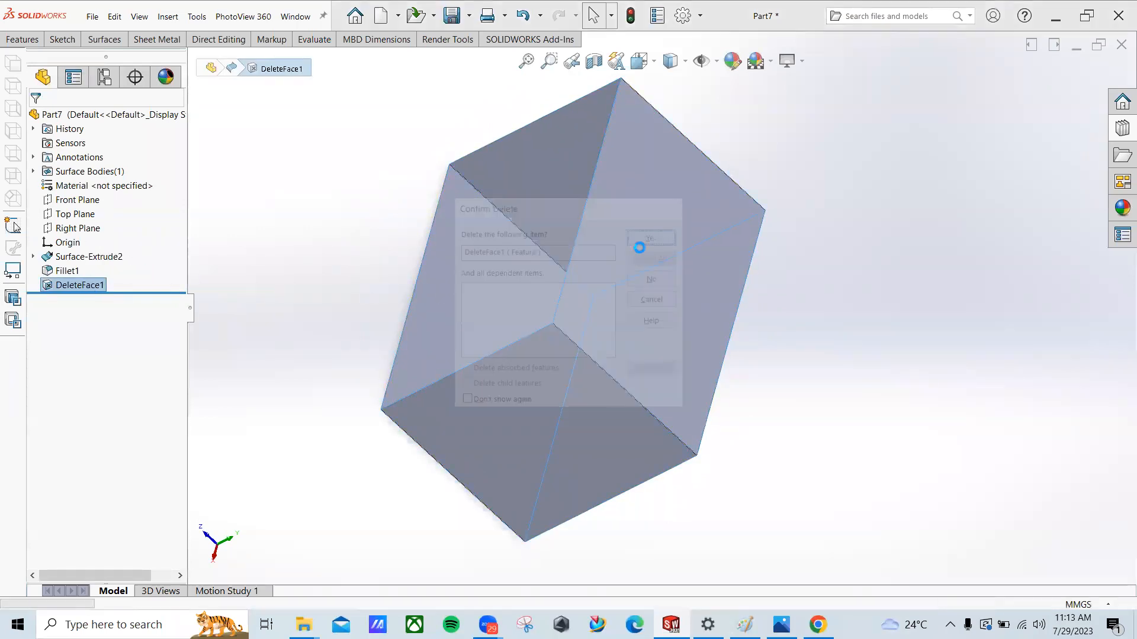
{"action": "left_click", "coordinate": [692, 335]}
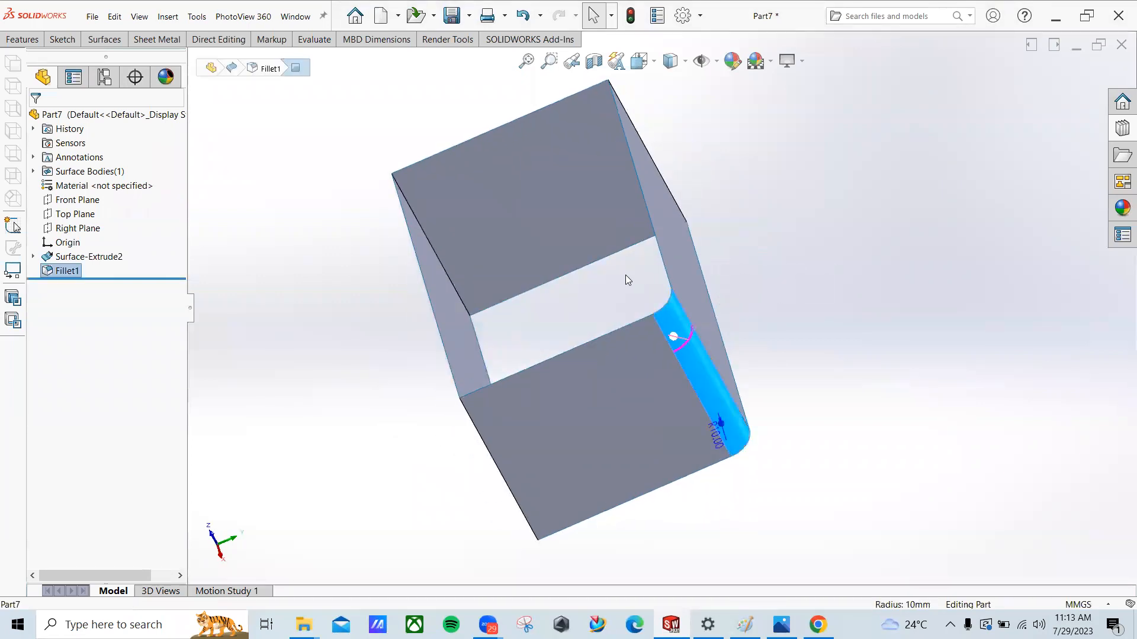
{"action": "middle_click_drag", "start_coordinate": [353, 308], "coordinate": [555, 237]}
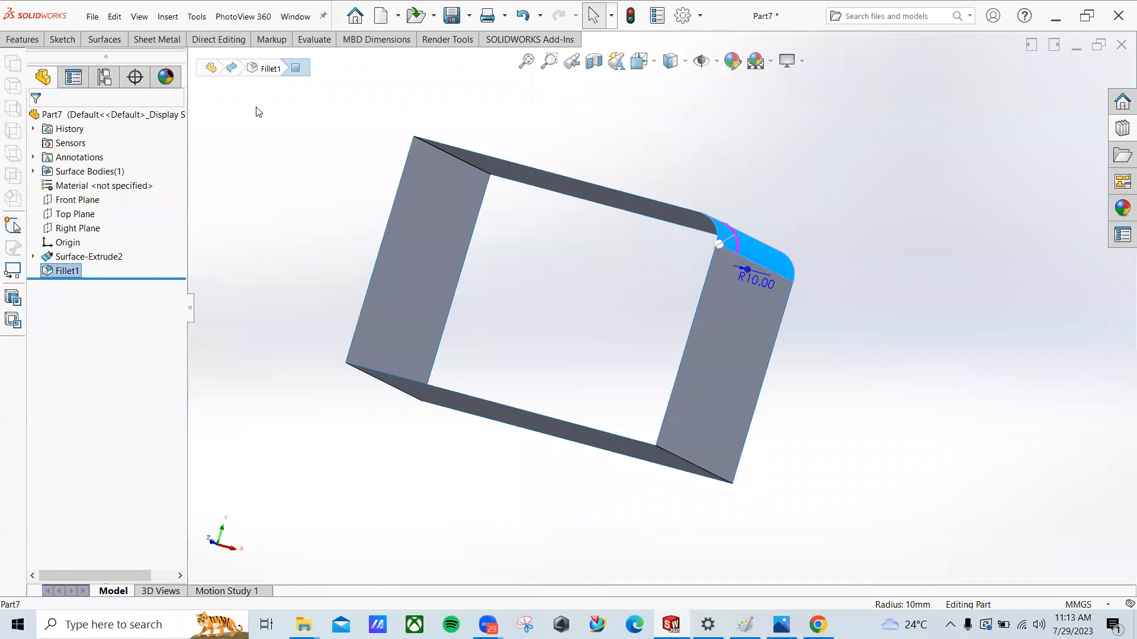
Step: Examine the file formats available for saving the part, leaving it unsaved
{"action": "left_click", "coordinate": [92, 16]}
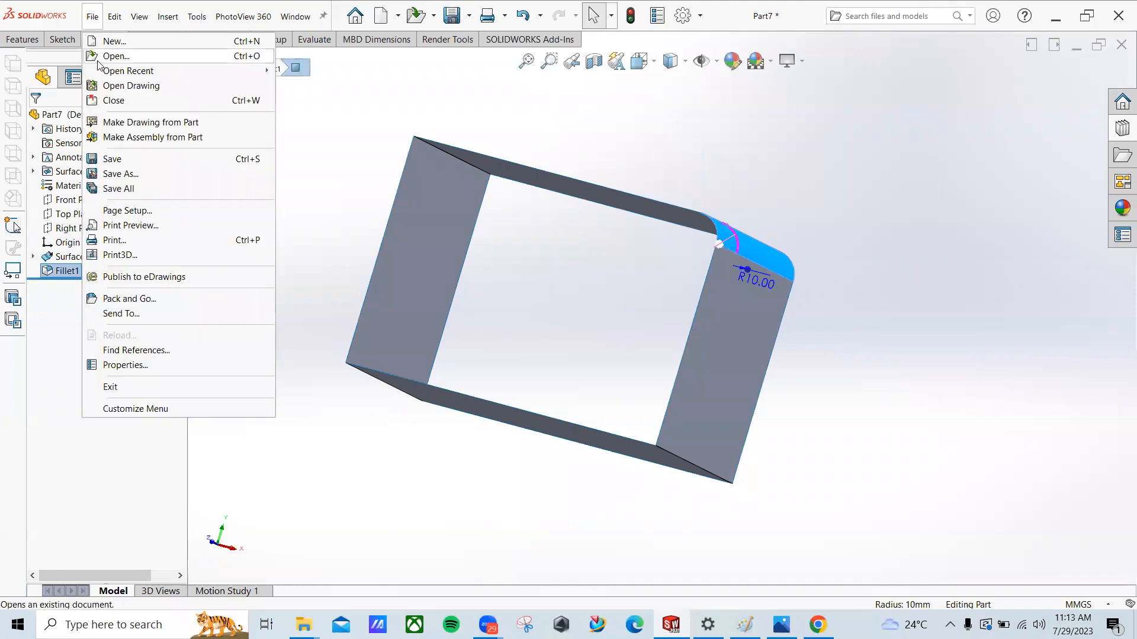
{"action": "left_click", "coordinate": [120, 174]}
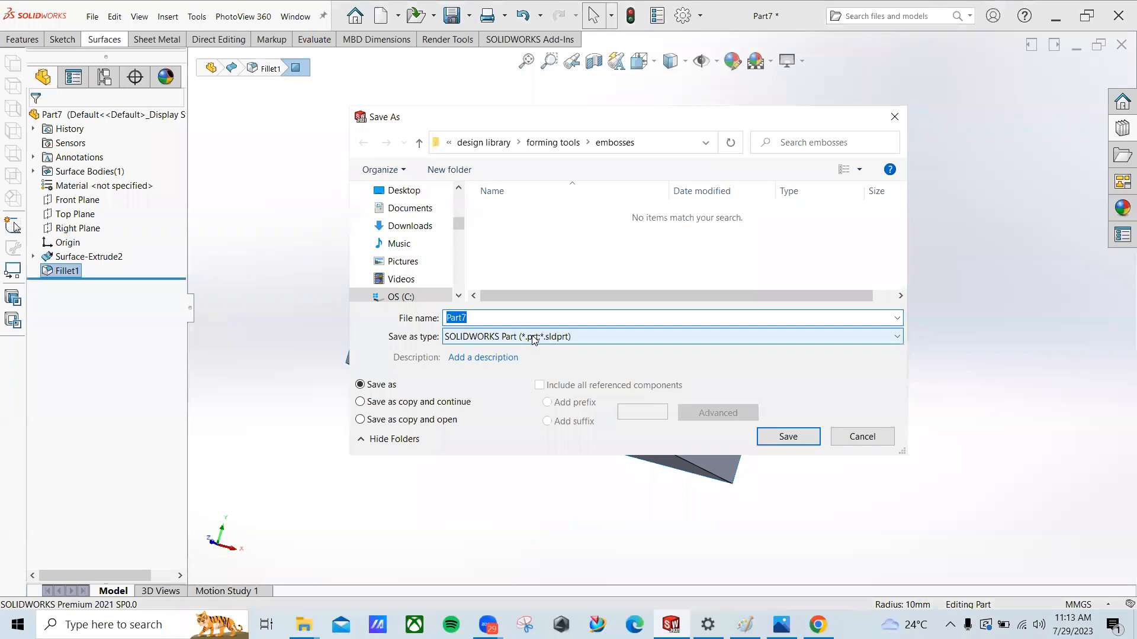
{"action": "left_click", "coordinate": [523, 336]}
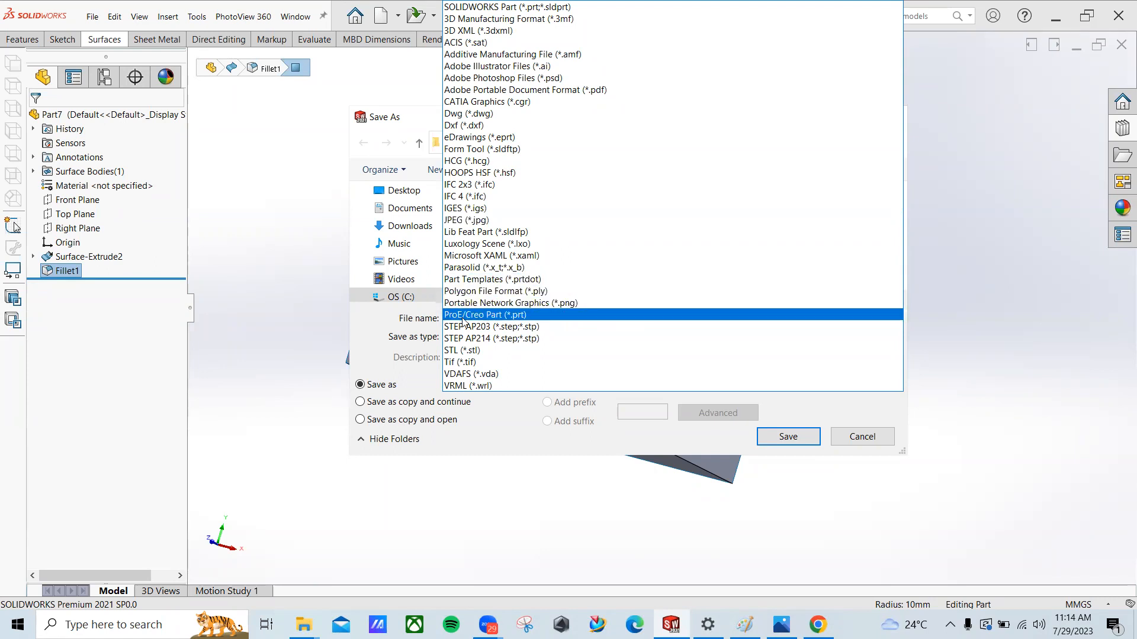
{"action": "left_click", "coordinate": [233, 264]}
{"action": "left_click", "coordinate": [843, 435]}
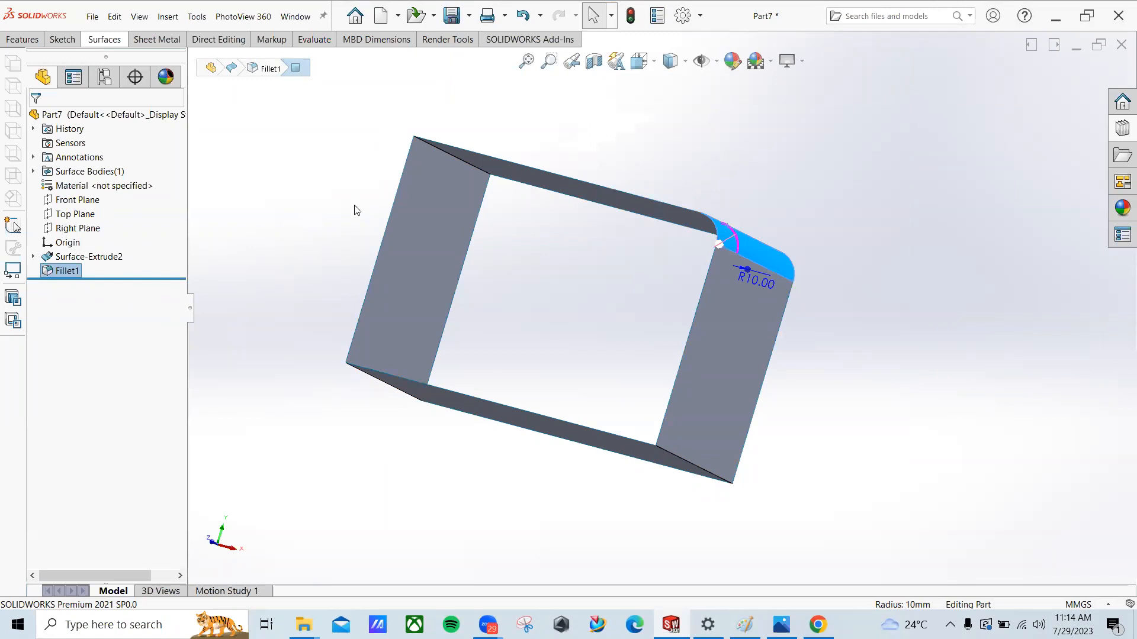
{"action": "middle_click_drag", "start_coordinate": [356, 210], "coordinate": [352, 223]}
{"action": "left_click", "coordinate": [602, 253]}
{"action": "left_click", "coordinate": [740, 272]}
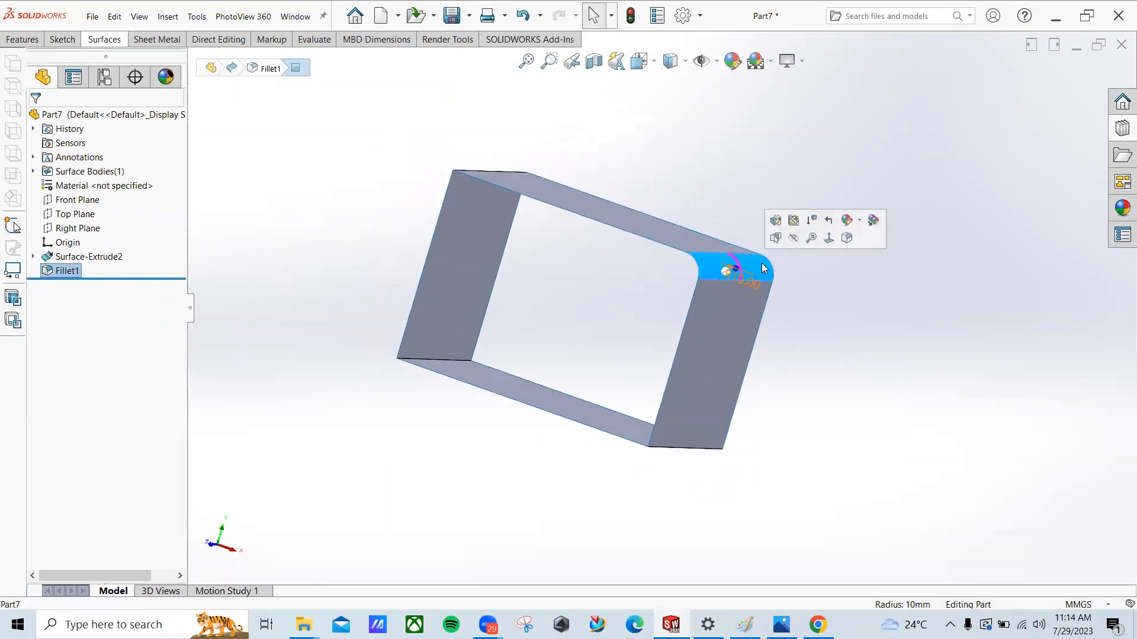
{"action": "middle_click_drag", "start_coordinate": [729, 242], "coordinate": [445, 151]}
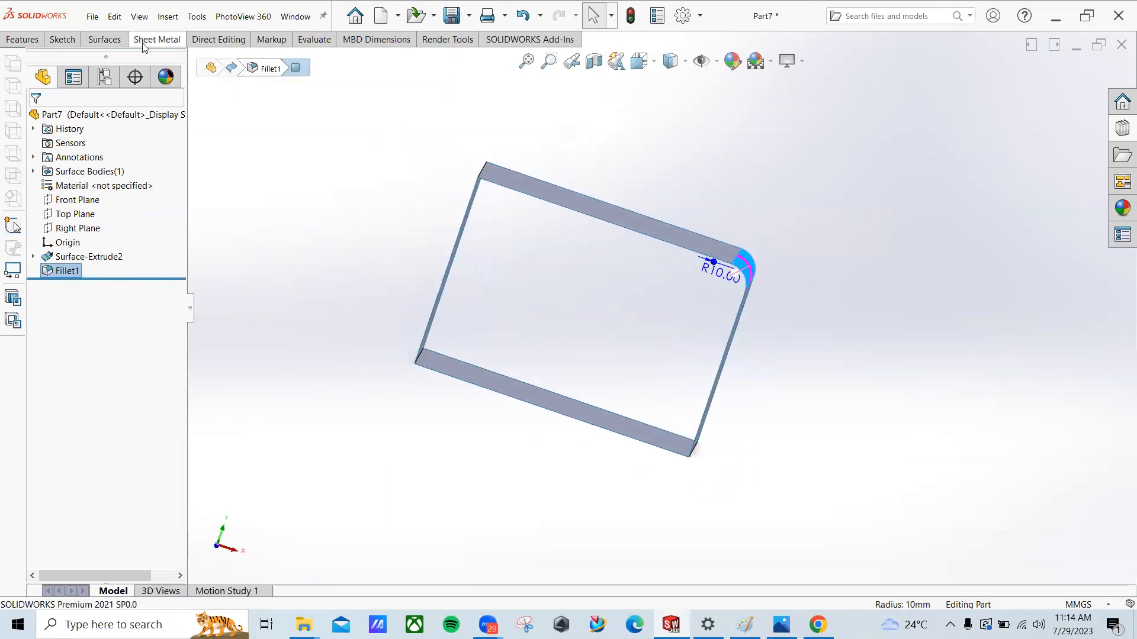
{"action": "left_click", "coordinate": [105, 39]}
{"action": "middle_click_drag", "start_coordinate": [427, 194], "coordinate": [482, 223]}
{"action": "scroll", "coordinate": [435, 150], "scroll_direction": "up", "scroll_amount": 5}
{"action": "scroll", "coordinate": [638, 263], "scroll_direction": "down", "scroll_amount": 4}
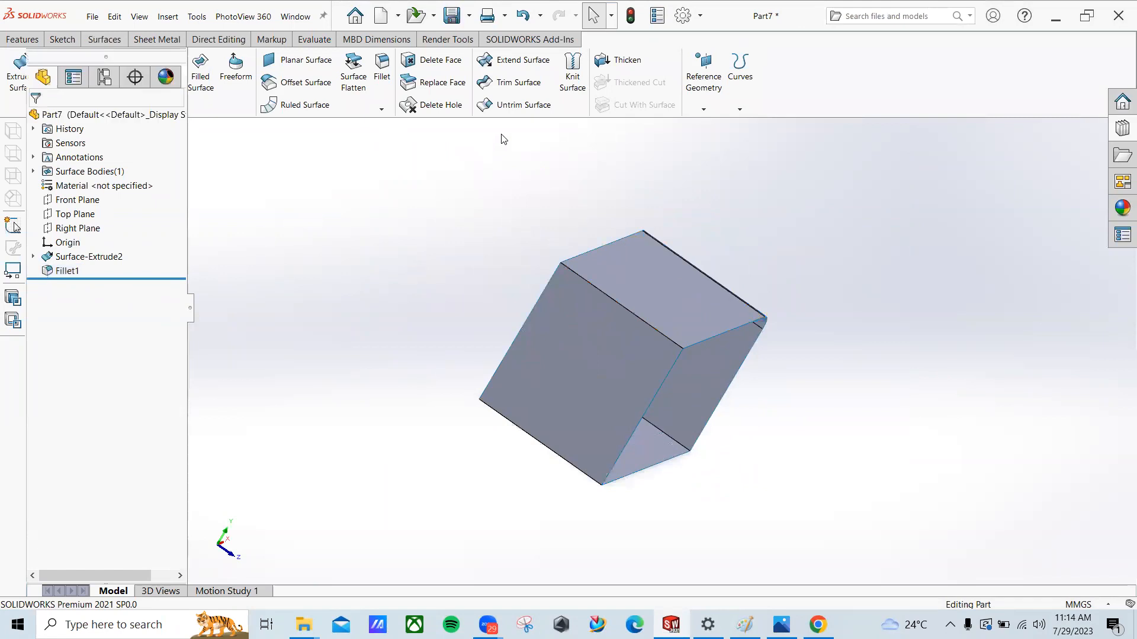
Step: Try to extend the box's upper face 92 mm from its open edge with Extend Surface
{"action": "left_click", "coordinate": [104, 39]}
{"action": "left_click", "coordinate": [524, 62]}
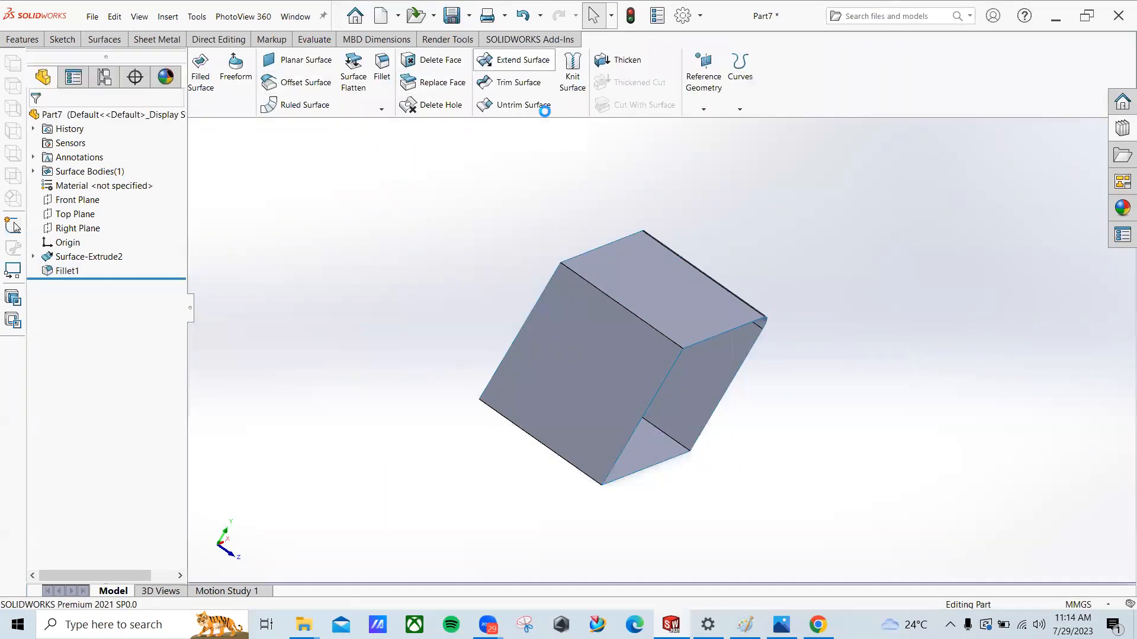
{"action": "left_click", "coordinate": [707, 338]}
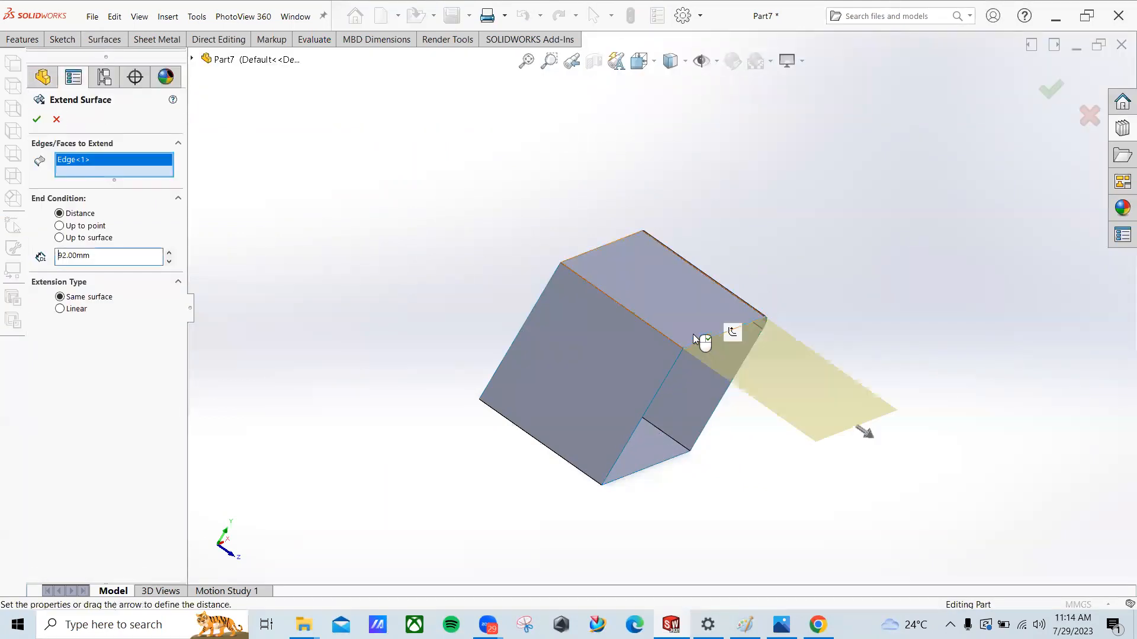
{"action": "middle_click_drag", "start_coordinate": [707, 339], "coordinate": [622, 332]}
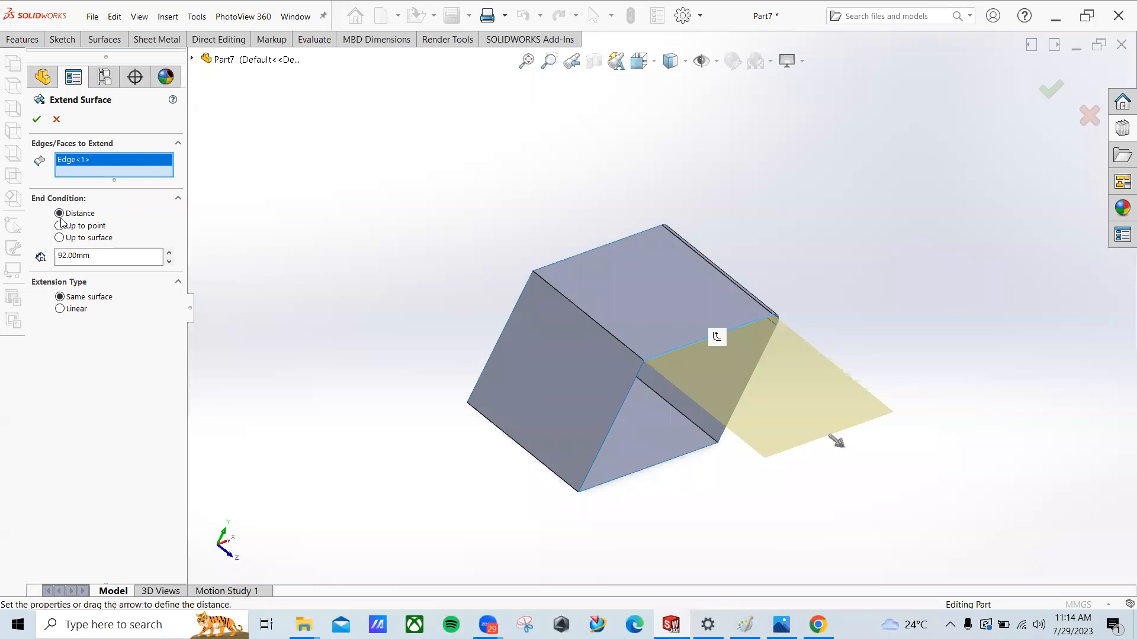
{"action": "left_click", "coordinate": [56, 119]}
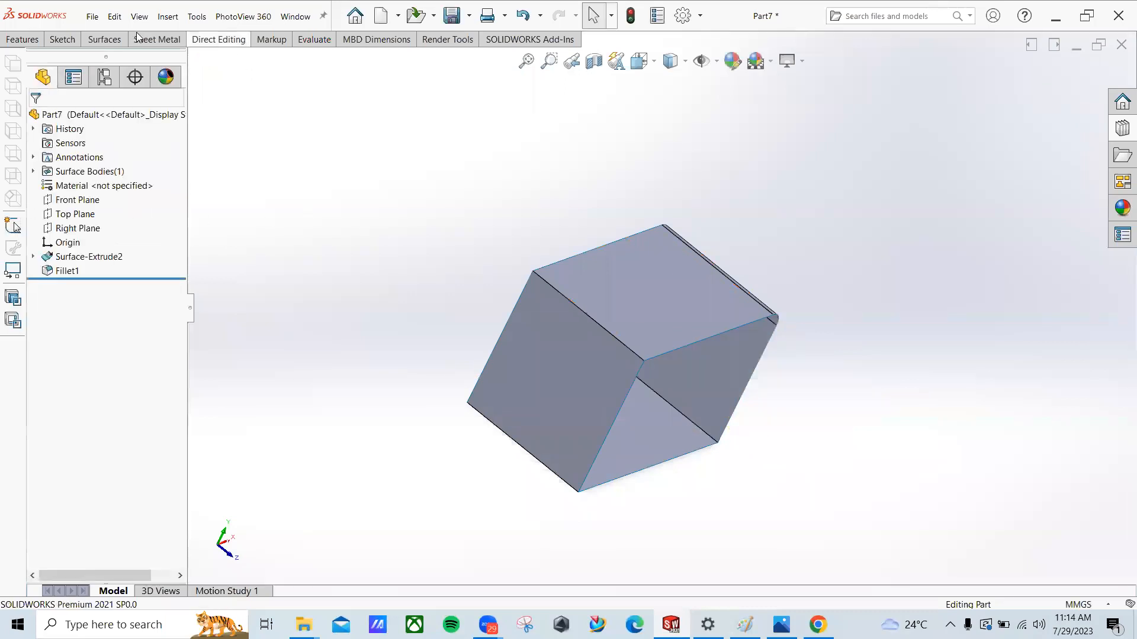
Step: Start a sketch on the box's upper face and draw a circle of about 20 mm radius near its middle
{"action": "left_click", "coordinate": [95, 39]}
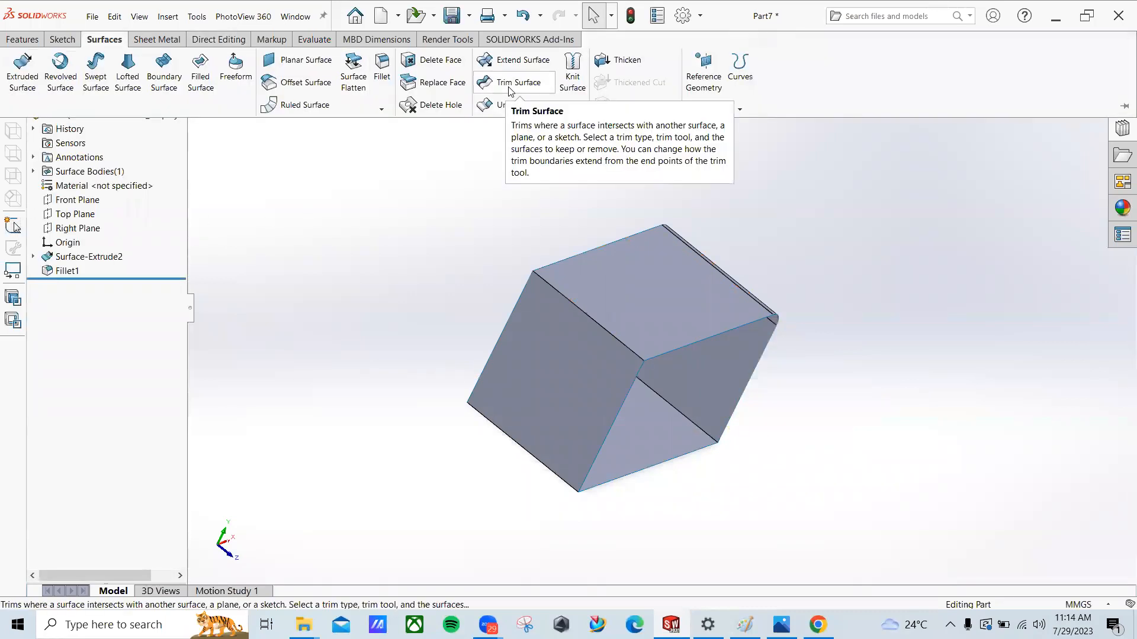
{"action": "left_click", "coordinate": [613, 270]}
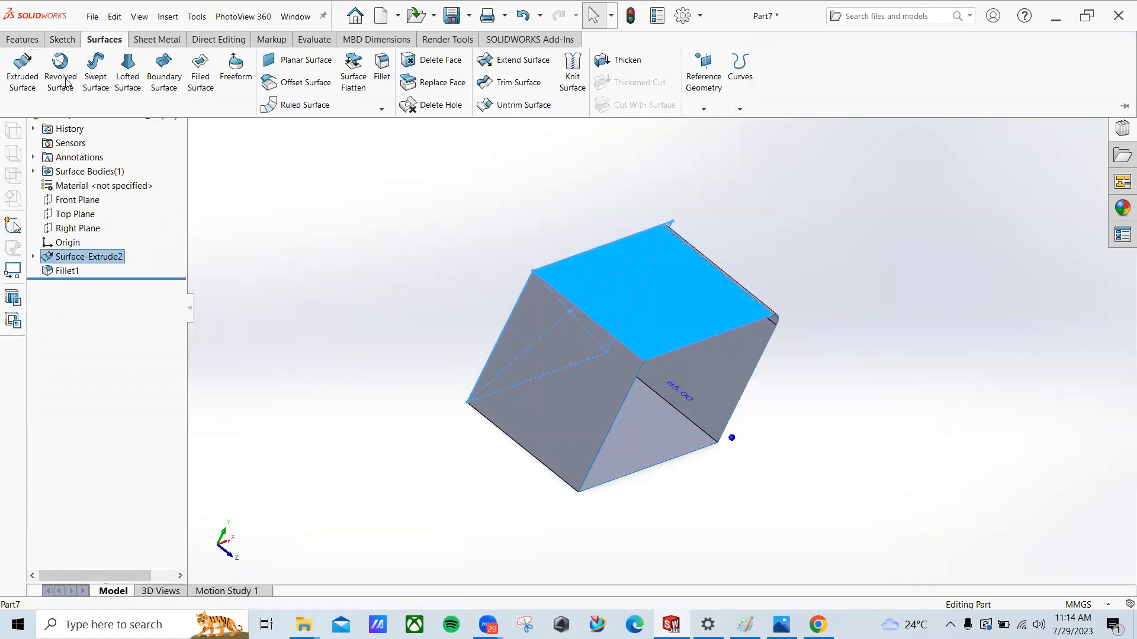
{"action": "left_click", "coordinate": [62, 39]}
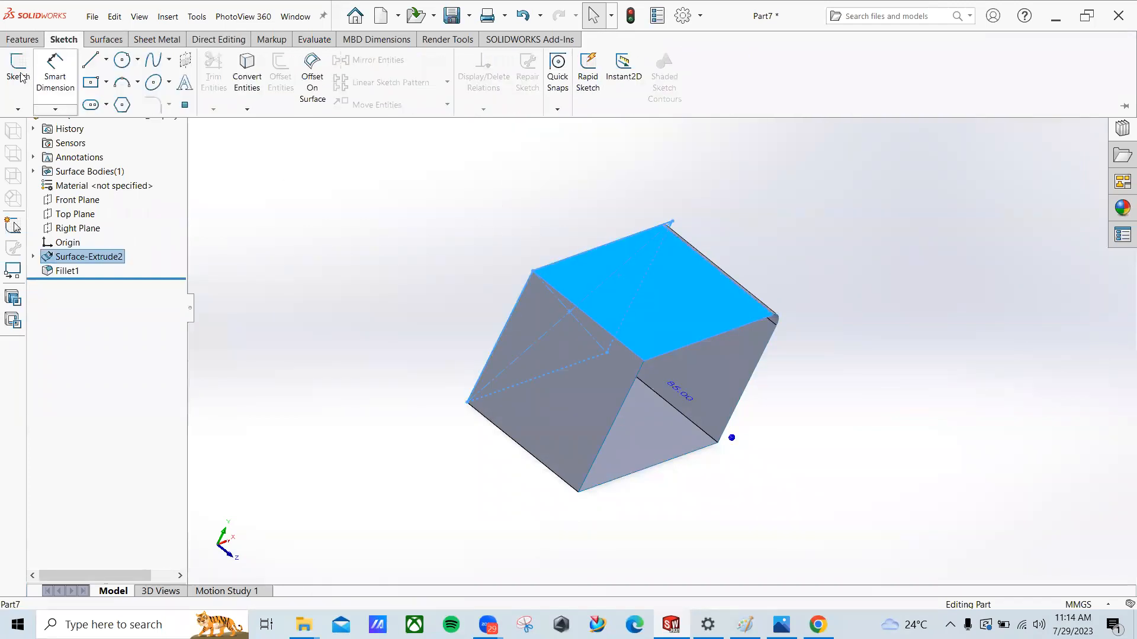
{"action": "left_click", "coordinate": [93, 80]}
{"action": "left_click", "coordinate": [64, 40]}
{"action": "left_click", "coordinate": [121, 60]}
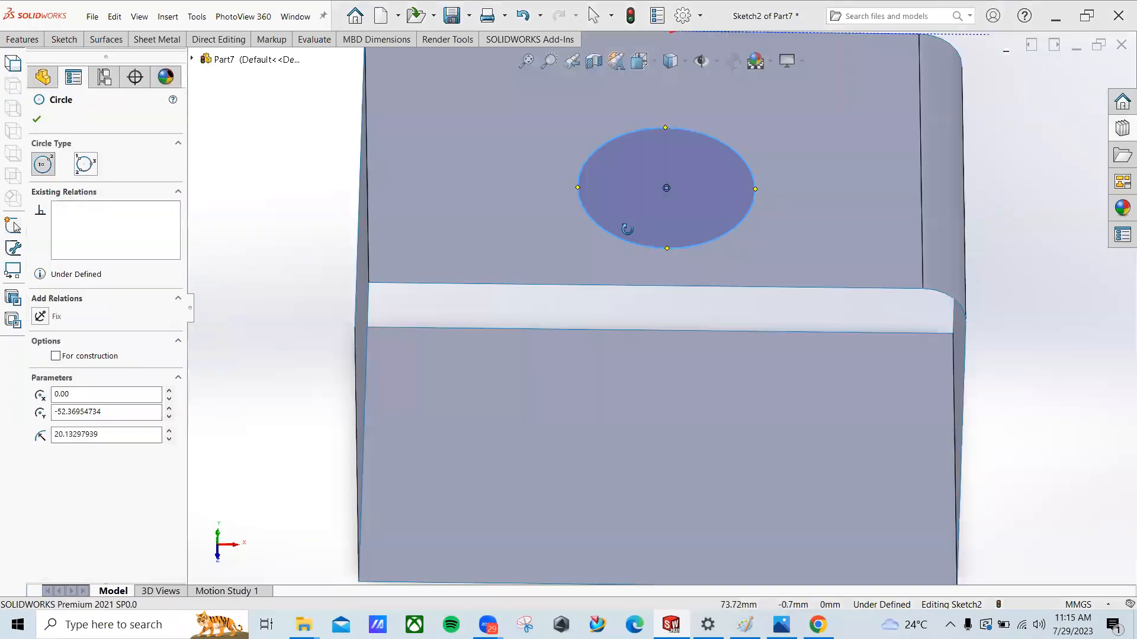
Step: Extrude the circle as a surface with the Mid Plane end condition and a depth of 85 mm
{"action": "left_click", "coordinate": [64, 39]}
{"action": "scroll", "coordinate": [33, 77], "scroll_direction": "down", "scroll_amount": 1}
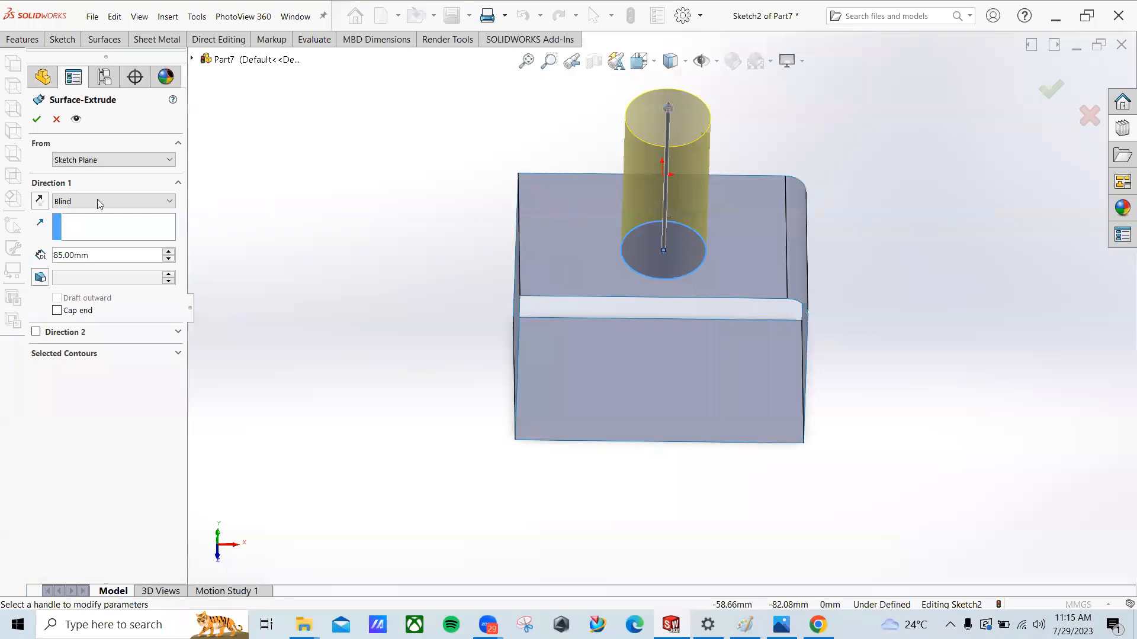
{"action": "left_click", "coordinate": [112, 201]}
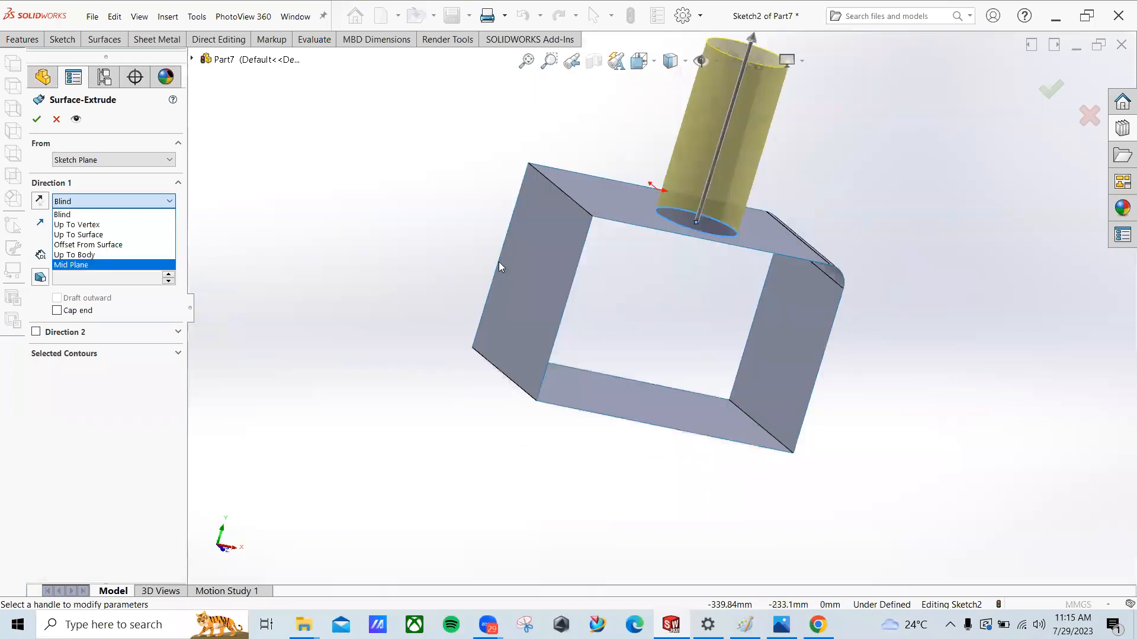
{"action": "left_click", "coordinate": [71, 265]}
{"action": "scroll", "coordinate": [561, 272], "scroll_direction": "up", "scroll_amount": 5}
{"action": "left_click", "coordinate": [35, 119]}
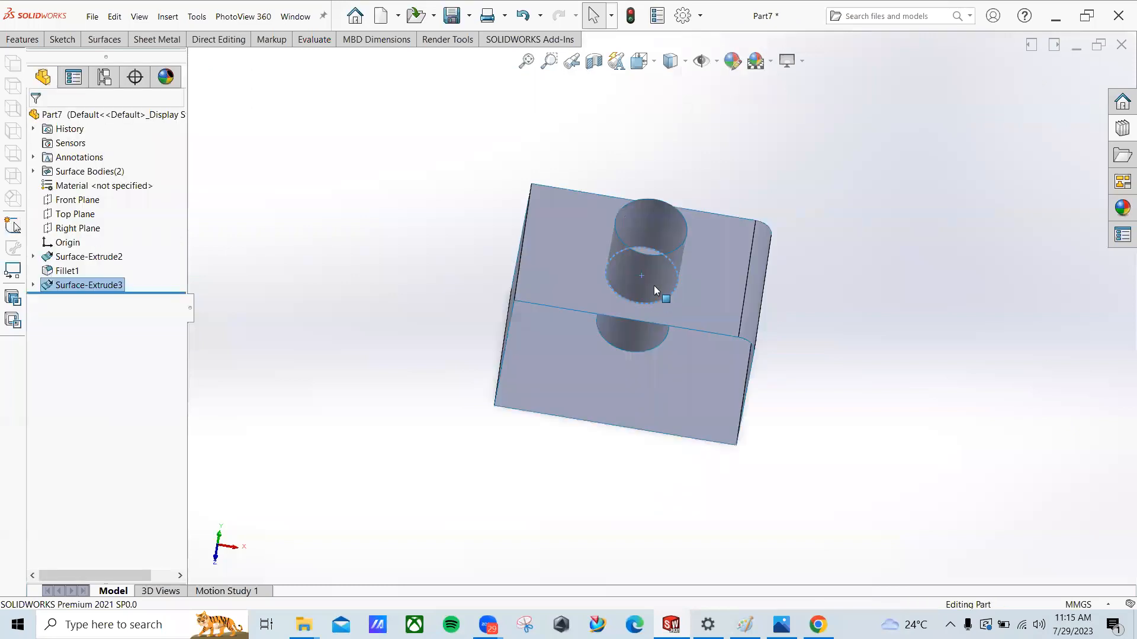
Step: Trim the cylinder with a Standard Trim Surface, using the box as trim tool and keeping the portion above the upper face
{"action": "middle_click_drag", "start_coordinate": [611, 234], "coordinate": [615, 300]}
{"action": "scroll", "coordinate": [616, 300], "scroll_direction": "down", "scroll_amount": 4}
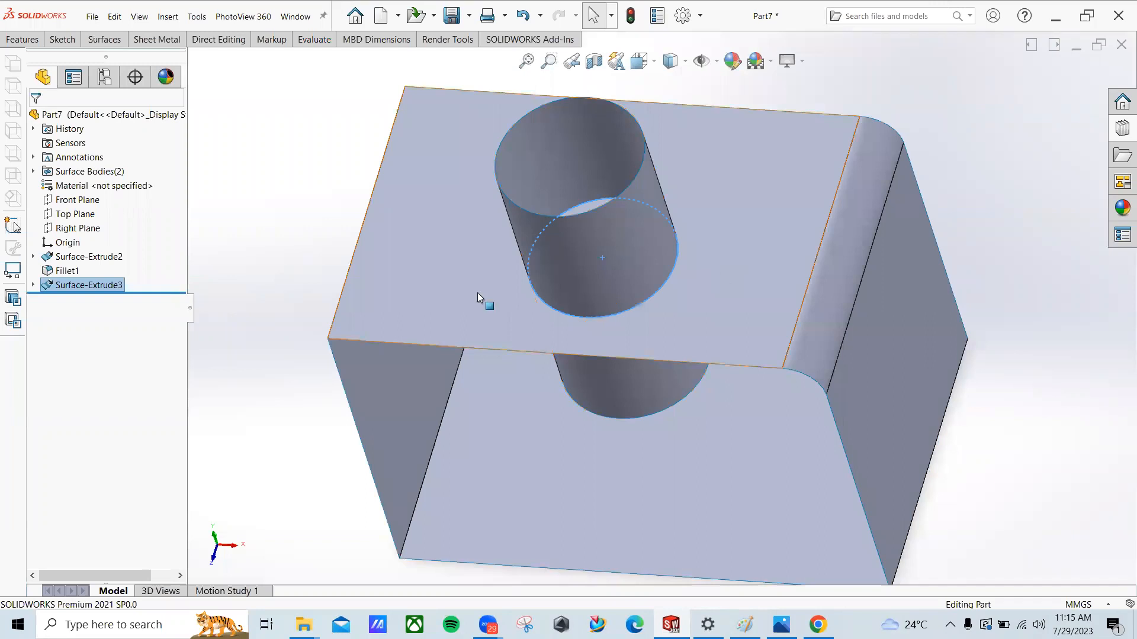
{"action": "left_click", "coordinate": [527, 288]}
{"action": "middle_click_drag", "start_coordinate": [527, 288], "coordinate": [513, 271]}
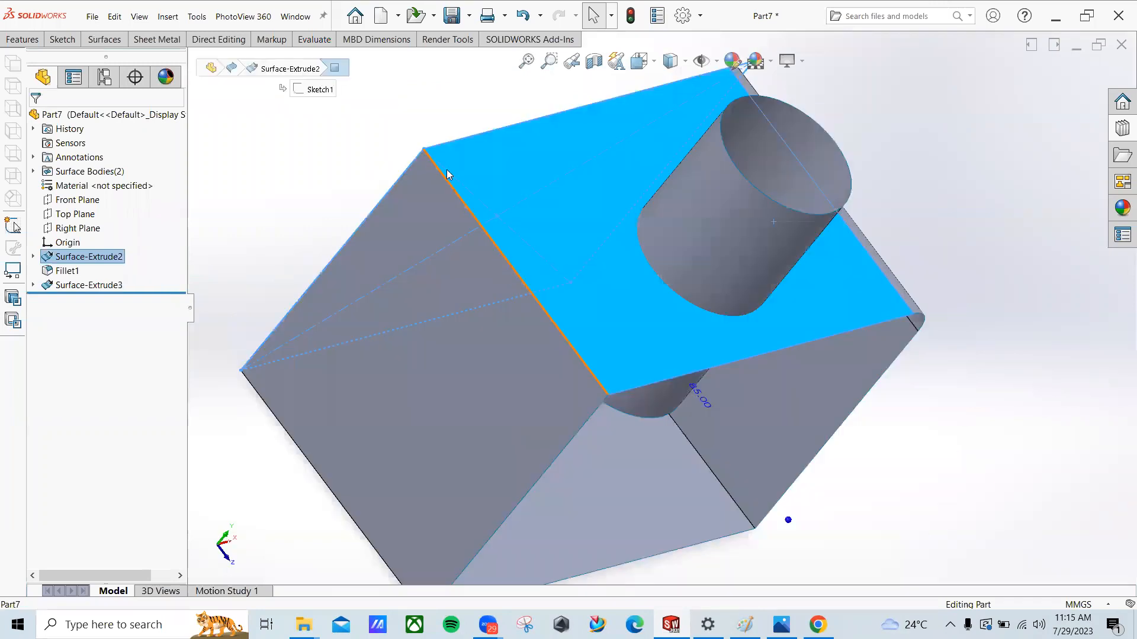
{"action": "left_click", "coordinate": [329, 157]}
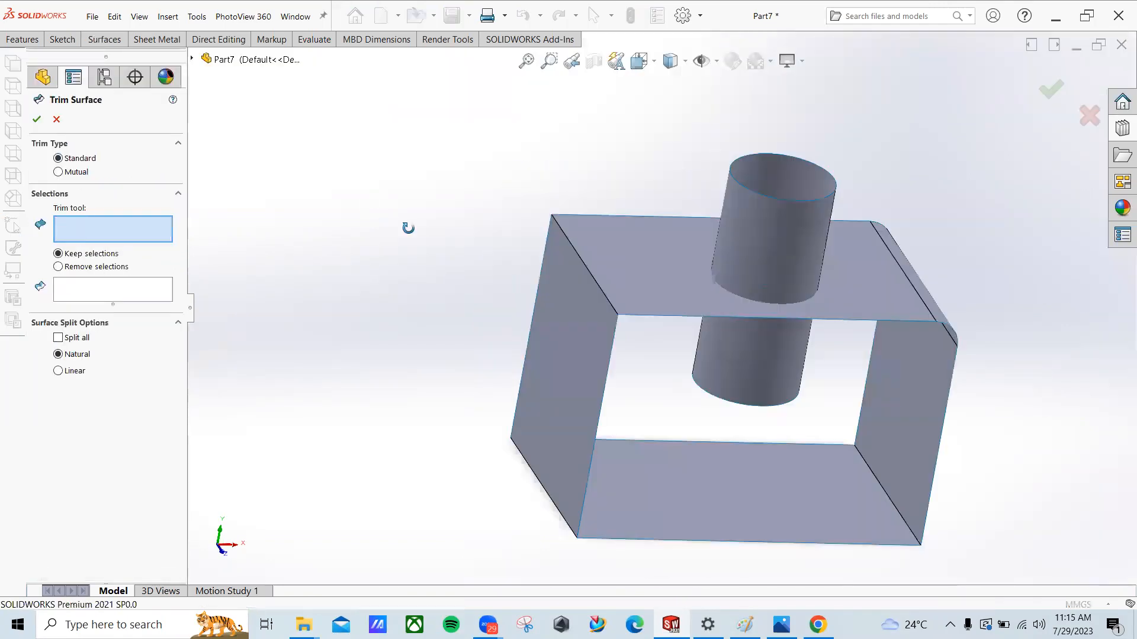
{"action": "middle_click_drag", "start_coordinate": [408, 228], "coordinate": [415, 230]}
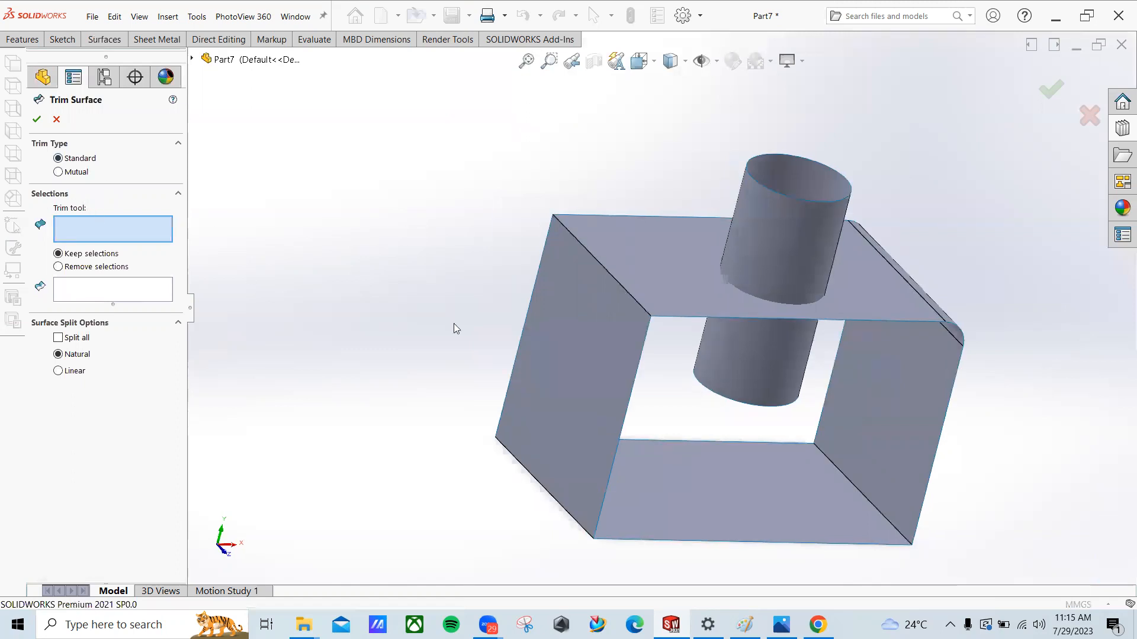
{"action": "middle_click_drag", "start_coordinate": [399, 273], "coordinate": [755, 226]}
{"action": "middle_click_drag", "start_coordinate": [680, 411], "coordinate": [692, 355]}
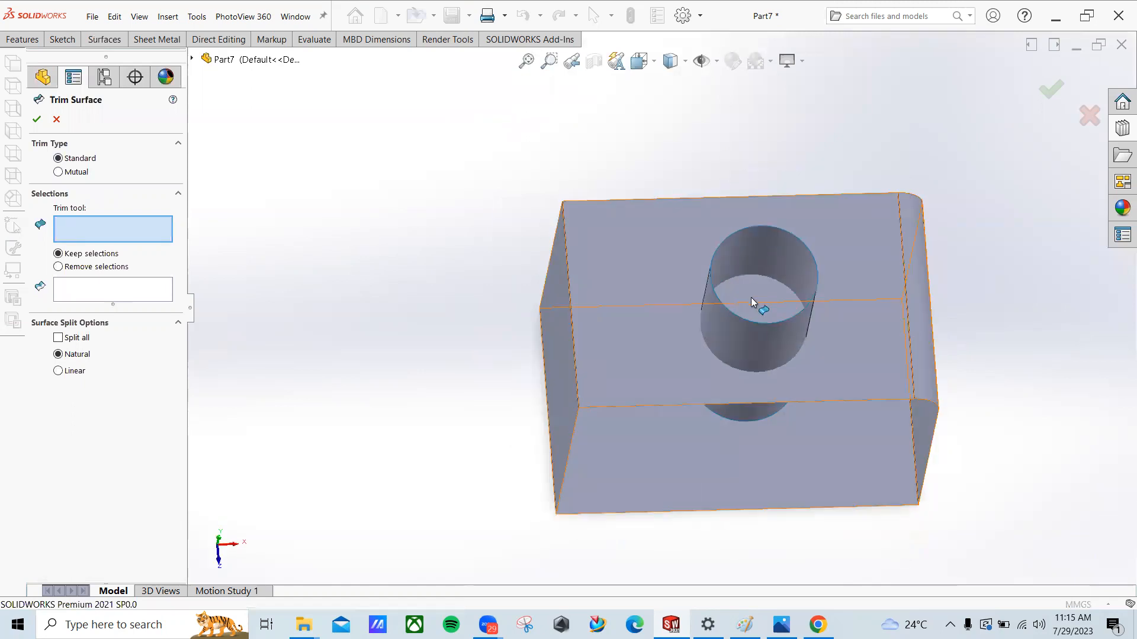
{"action": "middle_click_drag", "start_coordinate": [525, 335], "coordinate": [566, 275]}
{"action": "middle_click_drag", "start_coordinate": [690, 254], "coordinate": [632, 227]}
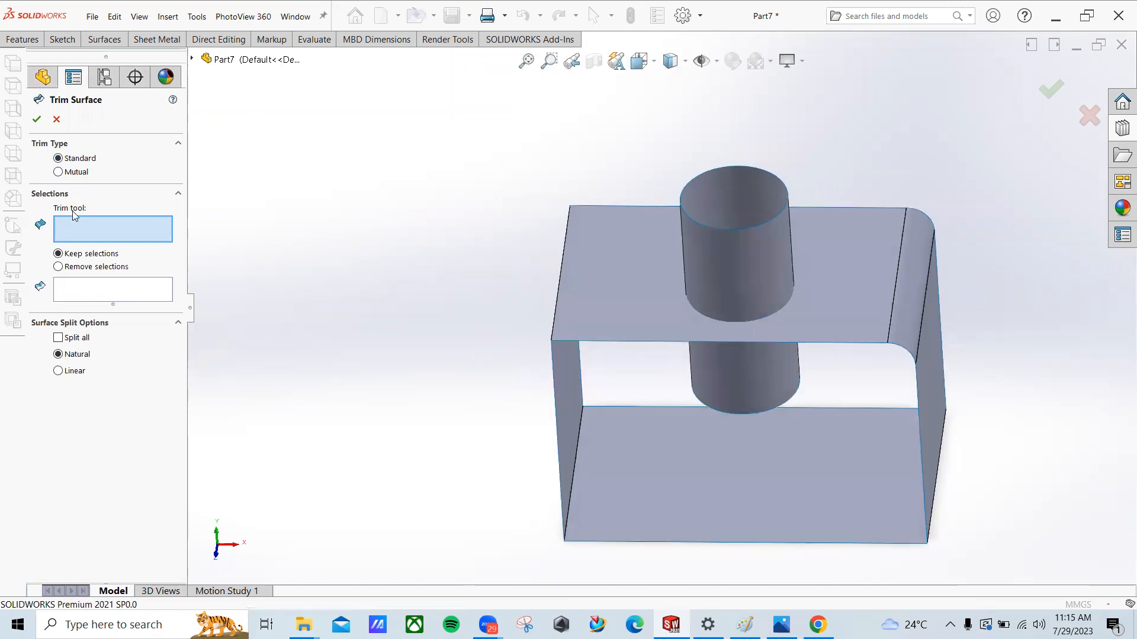
{"action": "middle_click_drag", "start_coordinate": [533, 261], "coordinate": [665, 304]}
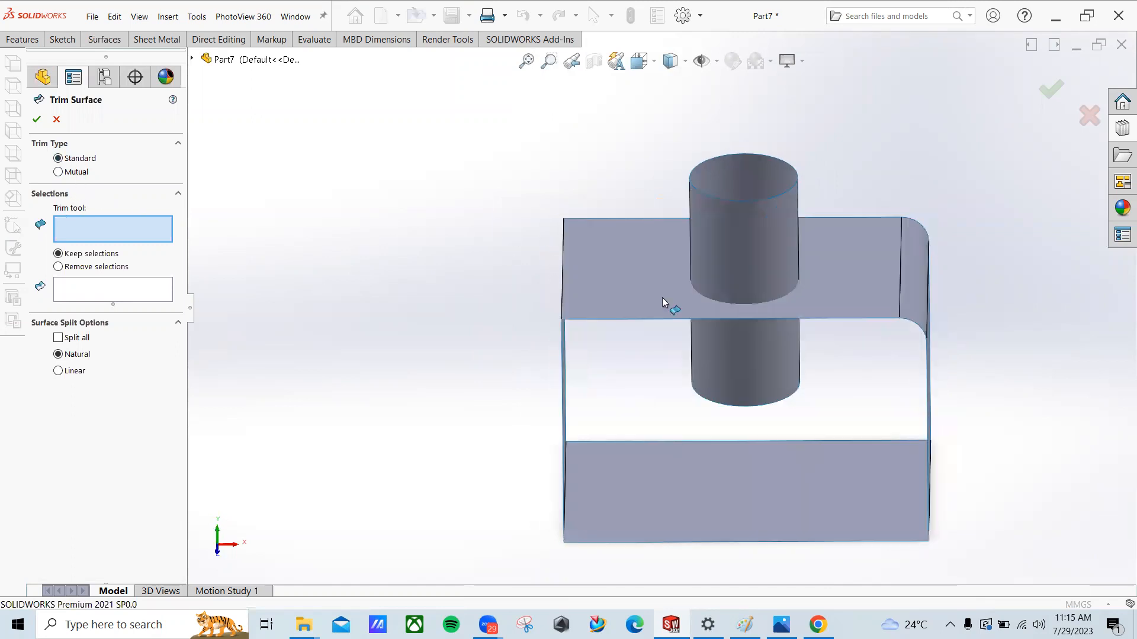
{"action": "left_click", "coordinate": [644, 273]}
{"action": "middle_click_drag", "start_coordinate": [432, 249], "coordinate": [524, 311]}
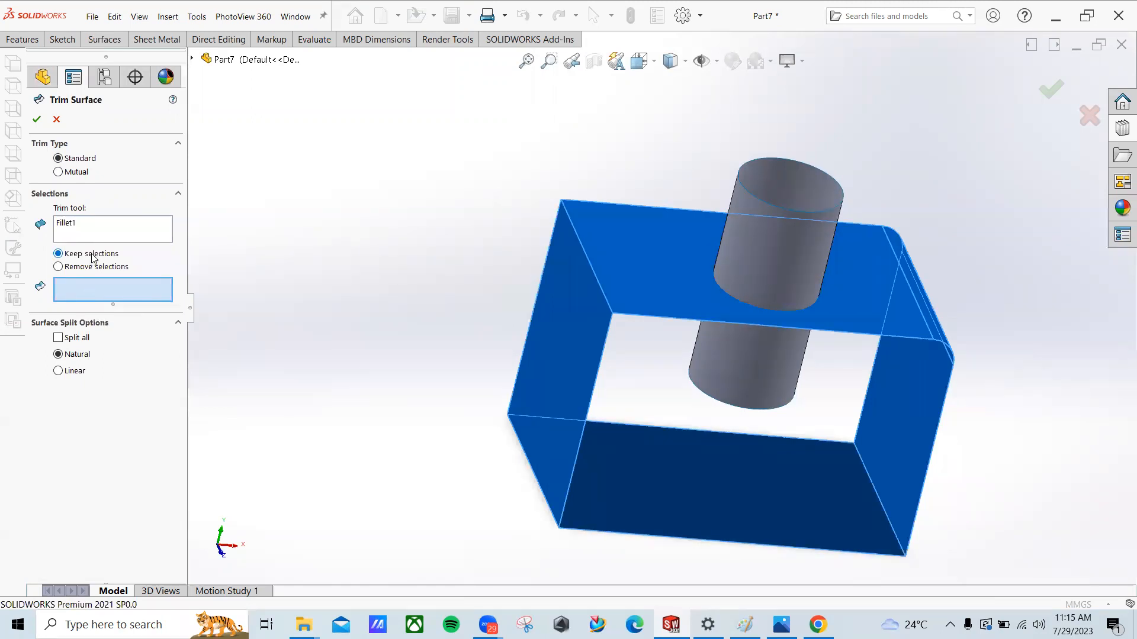
{"action": "middle_click_drag", "start_coordinate": [813, 366], "coordinate": [811, 354]}
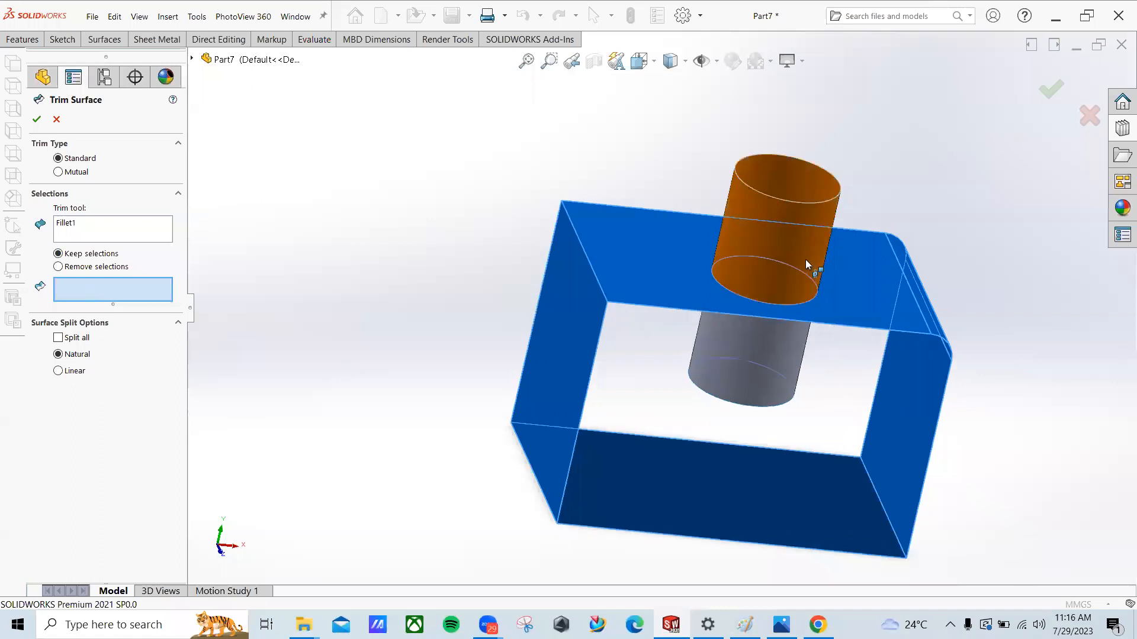
{"action": "left_click", "coordinate": [805, 262]}
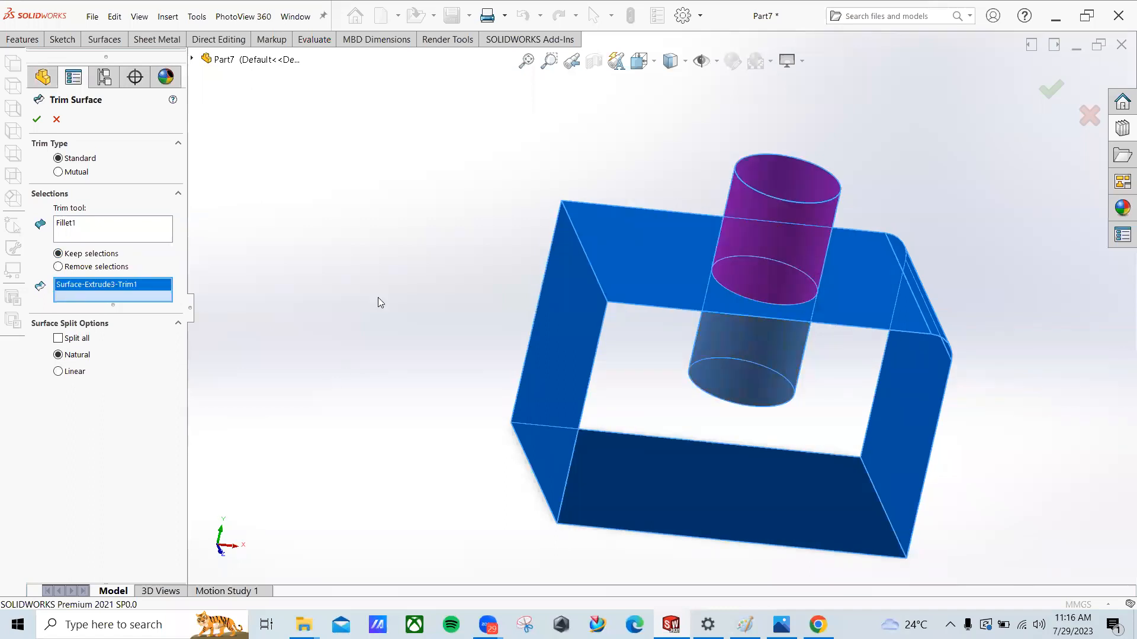
{"action": "left_click", "coordinate": [37, 120]}
{"action": "middle_click_drag", "start_coordinate": [469, 210], "coordinate": [424, 227]}
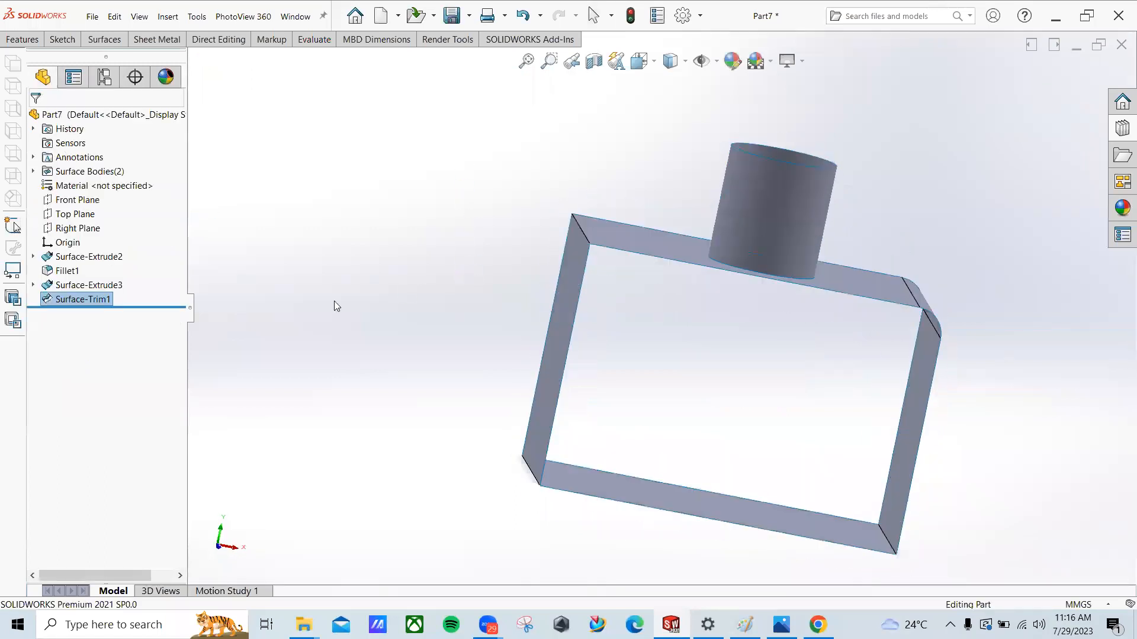
Step: Edit the surface trim to remove the selected upper portion of the cylinder instead of keeping it
{"action": "right_click", "coordinate": [67, 300]}
{"action": "left_click", "coordinate": [79, 282]}
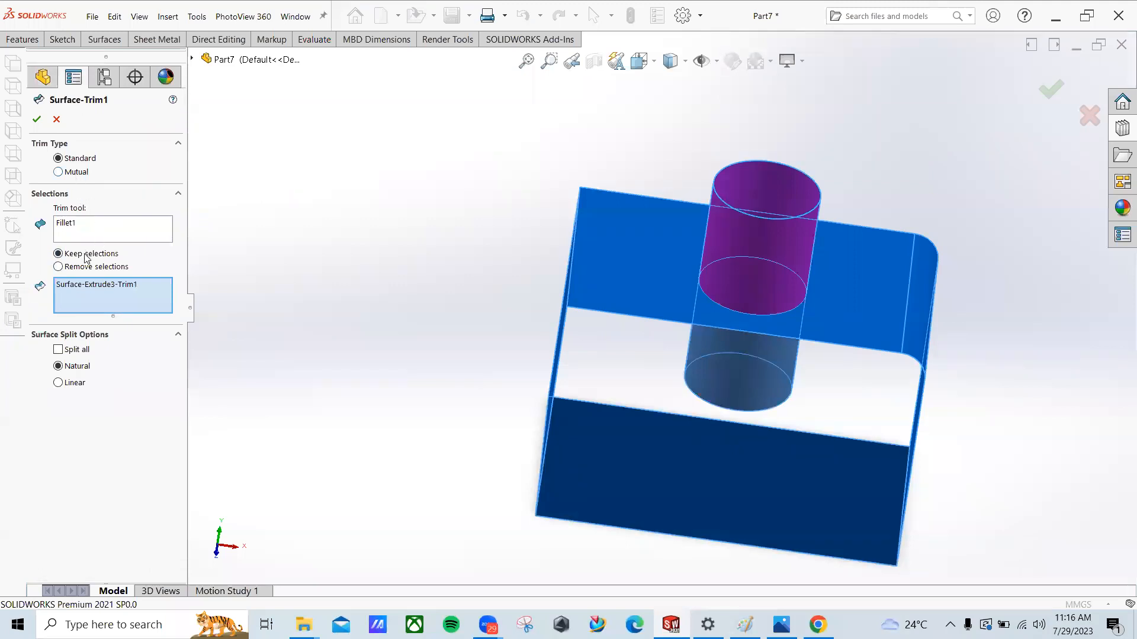
{"action": "left_click", "coordinate": [84, 269]}
{"action": "left_click", "coordinate": [36, 119]}
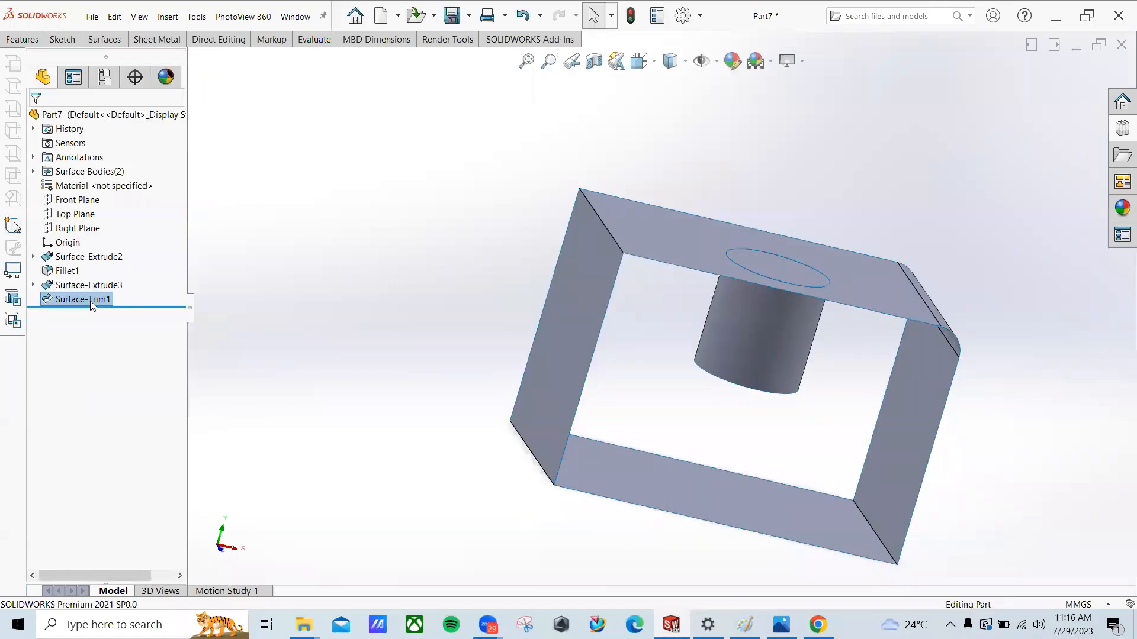
Step: Change the trim to Mutual between box and cylinder, also removing the circular area of the upper face inside the cylinder
{"action": "right_click", "coordinate": [90, 301]}
{"action": "left_click", "coordinate": [102, 266]}
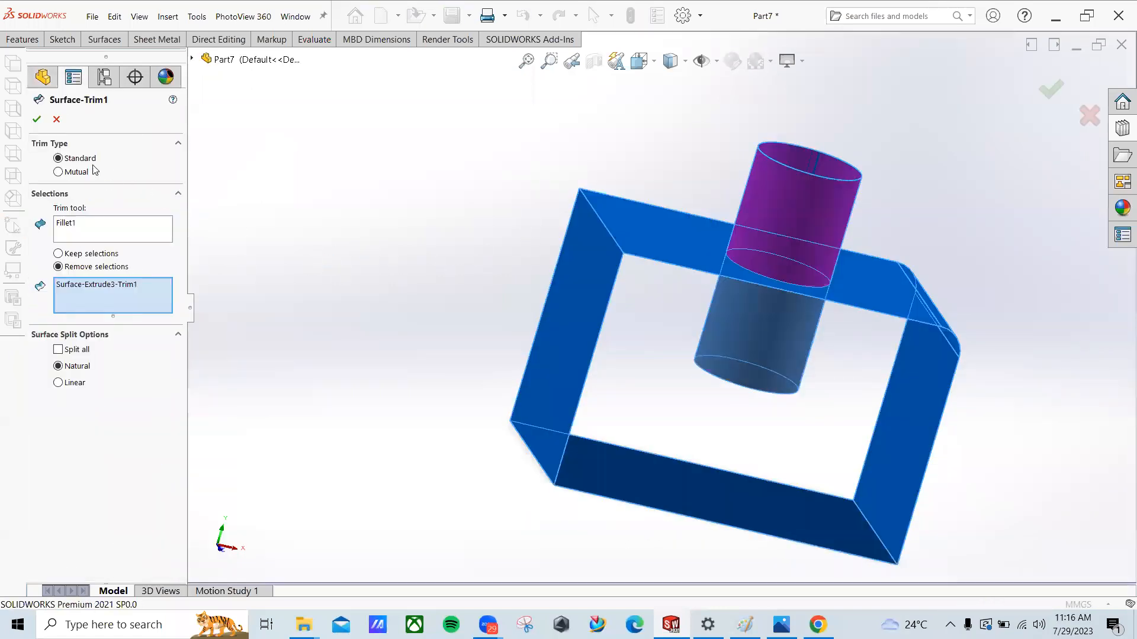
{"action": "middle_click_drag", "start_coordinate": [366, 235], "coordinate": [462, 240]}
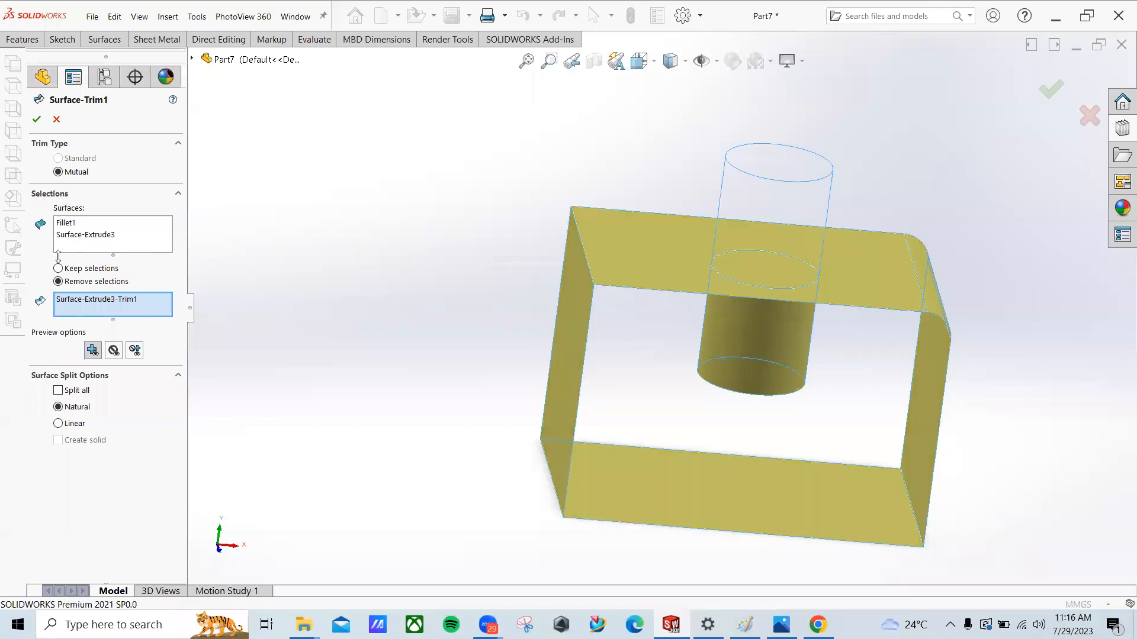
{"action": "middle_click_drag", "start_coordinate": [412, 317], "coordinate": [426, 319]}
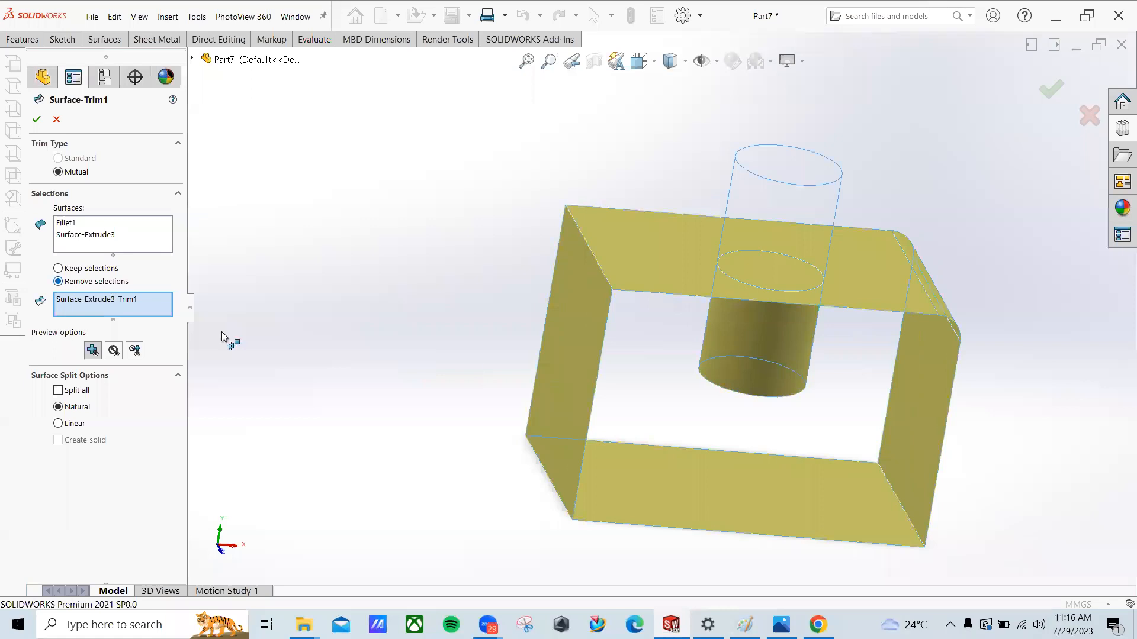
{"action": "middle_click_drag", "start_coordinate": [796, 334], "coordinate": [780, 318]}
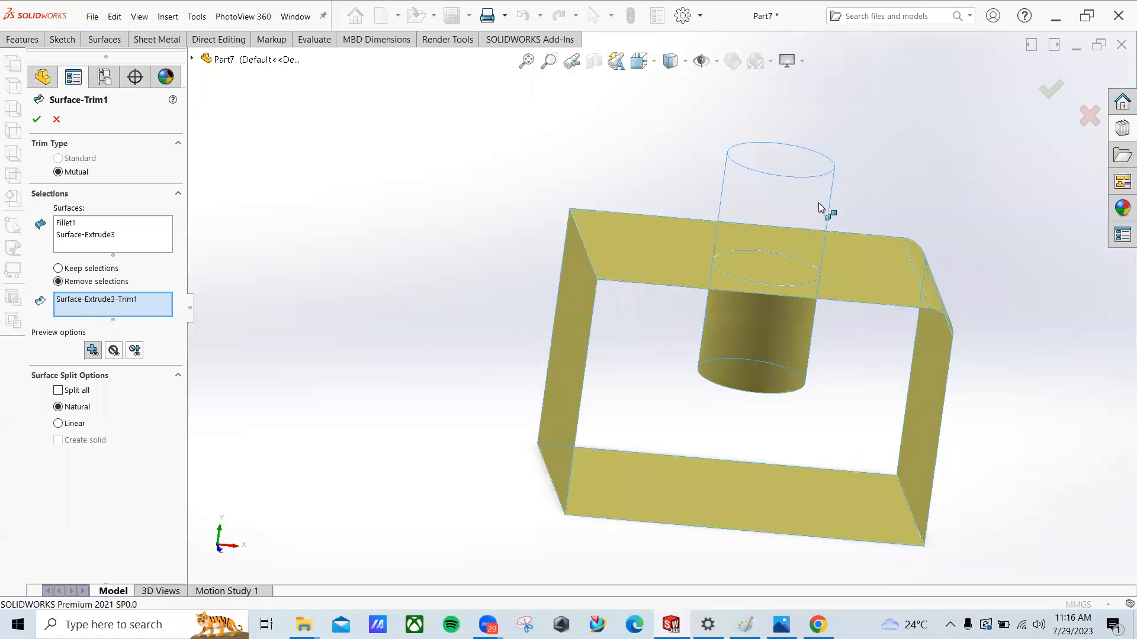
{"action": "left_click", "coordinate": [782, 277]}
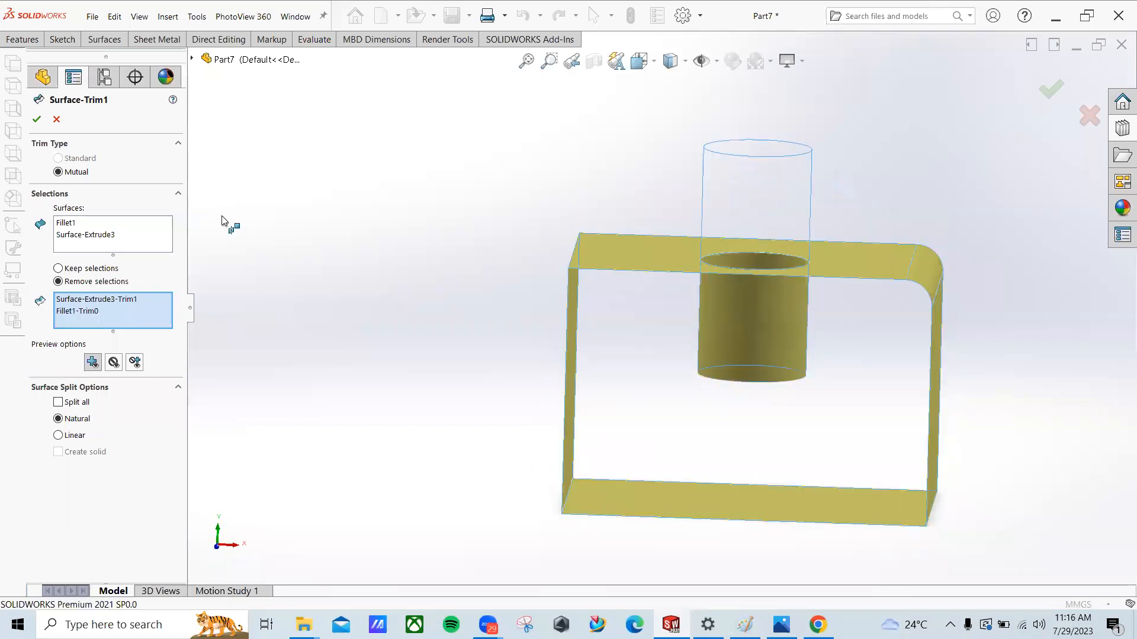
{"action": "left_click", "coordinate": [37, 120]}
{"action": "middle_click_drag", "start_coordinate": [471, 355], "coordinate": [440, 38]}
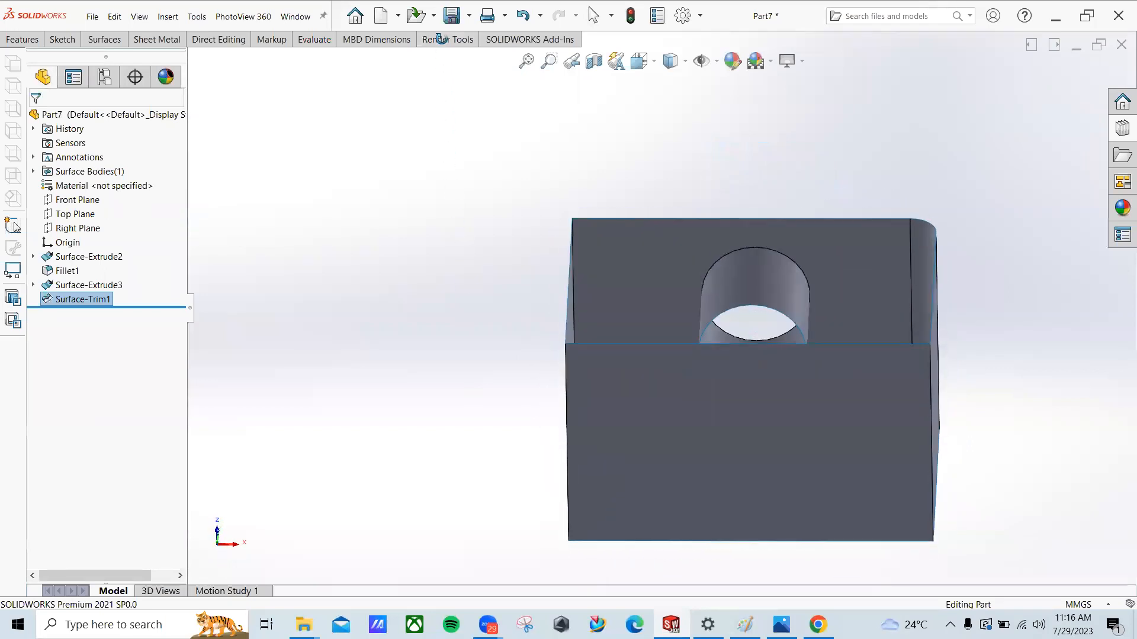
Step: Edit the mutual trim to keep the selected circular area and upper cylinder portion, discarding the rest
{"action": "right_click", "coordinate": [99, 299]}
{"action": "left_click", "coordinate": [107, 268]}
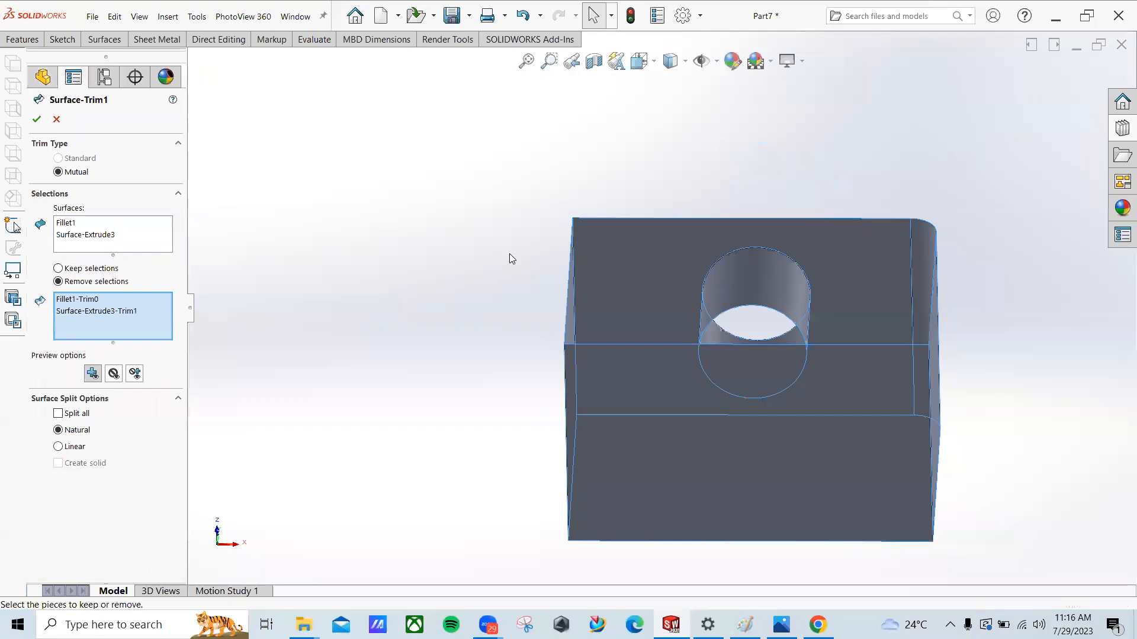
{"action": "middle_click_drag", "start_coordinate": [472, 249], "coordinate": [483, 348]}
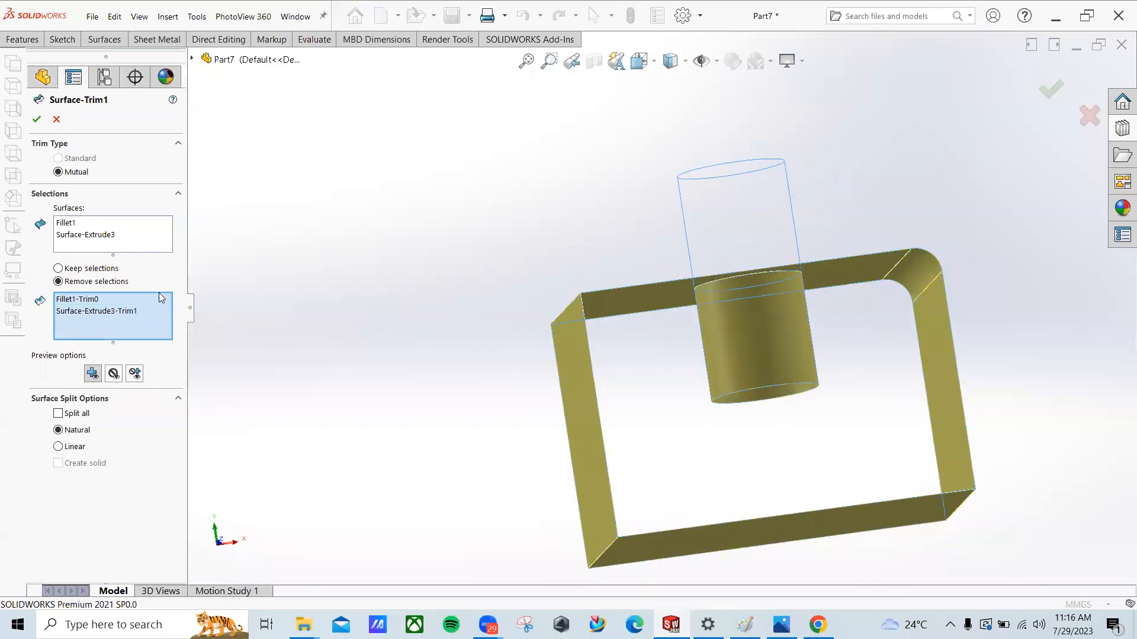
{"action": "left_click", "coordinate": [89, 269]}
{"action": "middle_click_drag", "start_coordinate": [268, 323], "coordinate": [738, 347]}
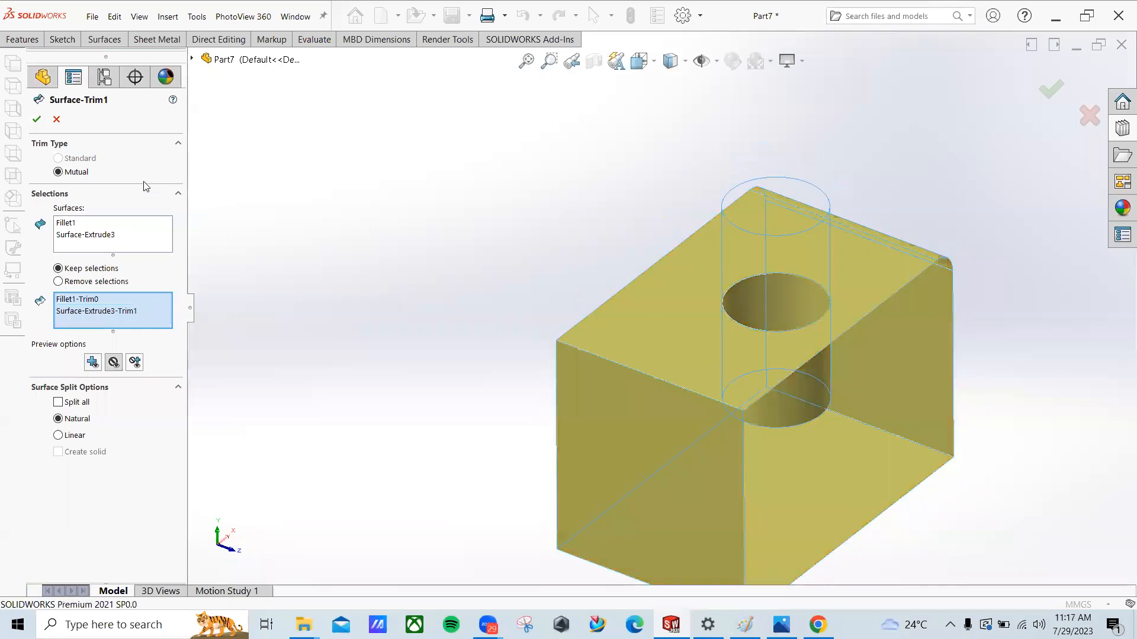
{"action": "left_click", "coordinate": [36, 119]}
{"action": "middle_click_drag", "start_coordinate": [571, 301], "coordinate": [681, 385]}
Step: Delete the mutual surface trim feature from the part
{"action": "right_click", "coordinate": [91, 299]}
{"action": "left_click", "coordinate": [133, 366]}
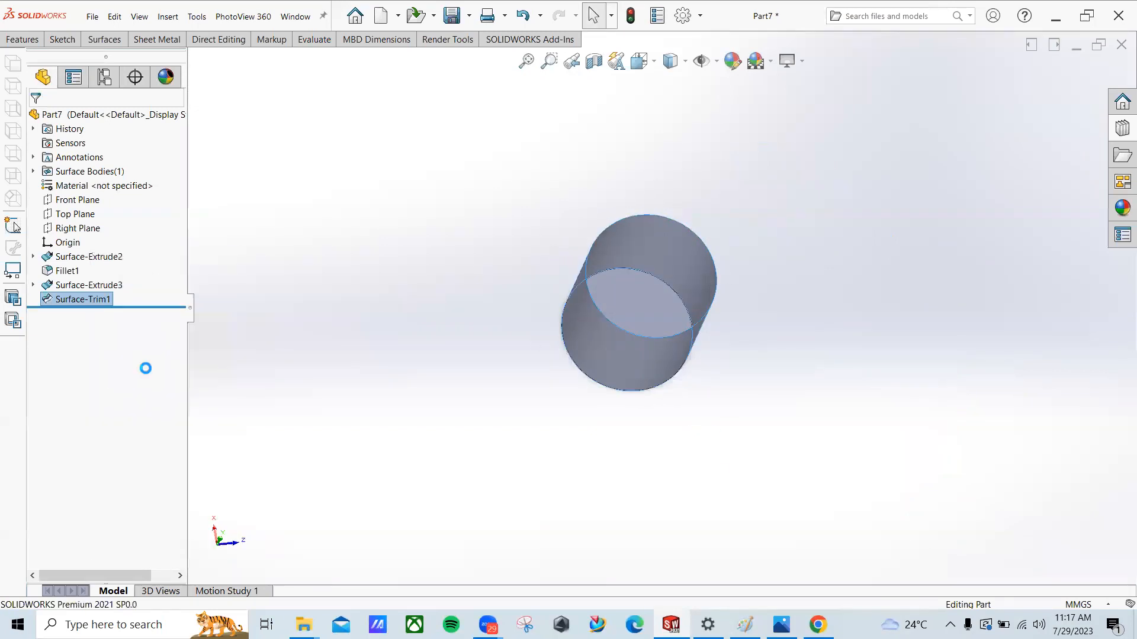
{"action": "left_click", "coordinate": [655, 238]}
{"action": "middle_click_drag", "start_coordinate": [588, 394], "coordinate": [474, 261]}
Step: Cut a circular hole in the box's upper face with a Standard Trim Surface, using the cylinder as trim tool and removing the area inside it
{"action": "left_click", "coordinate": [104, 39]}
{"action": "middle_click_drag", "start_coordinate": [607, 231], "coordinate": [505, 275]}
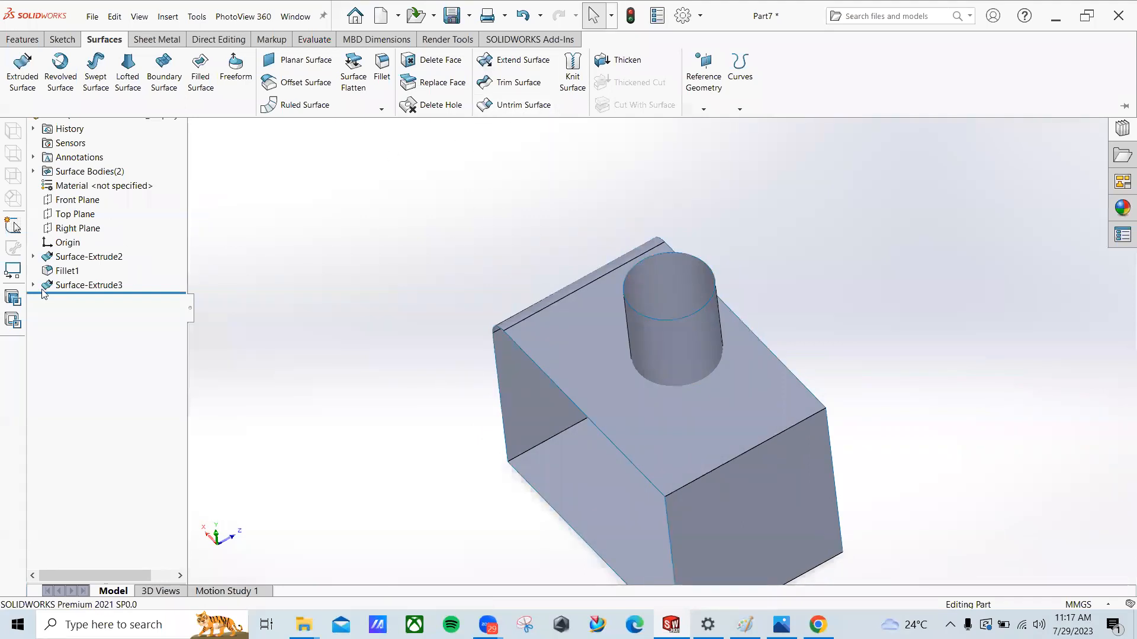
{"action": "left_click", "coordinate": [519, 82]}
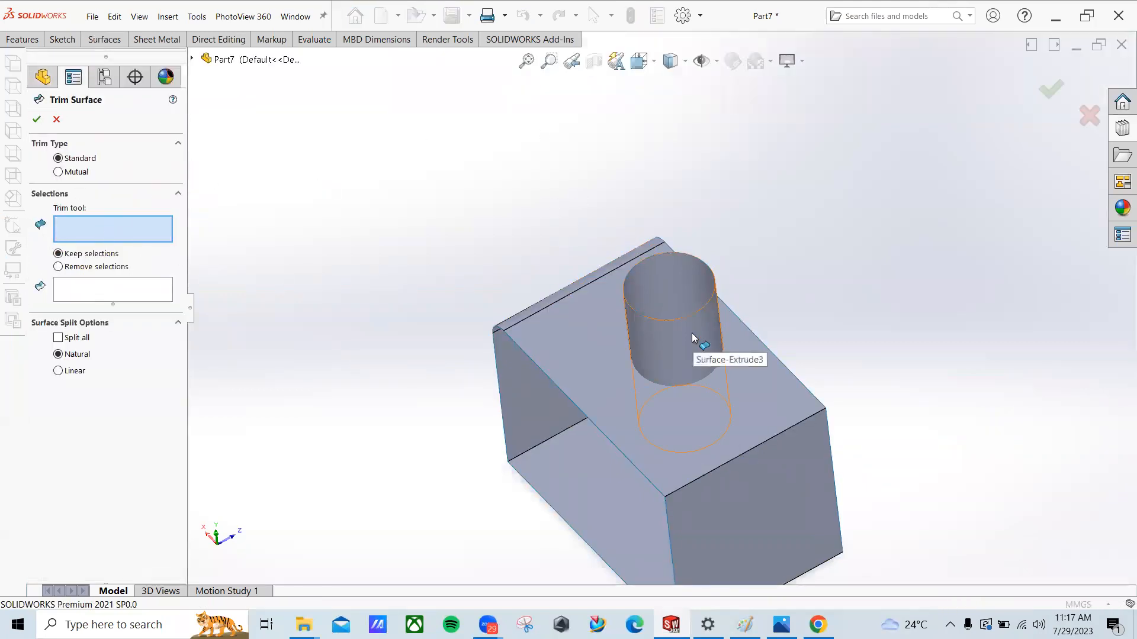
{"action": "left_click", "coordinate": [686, 351]}
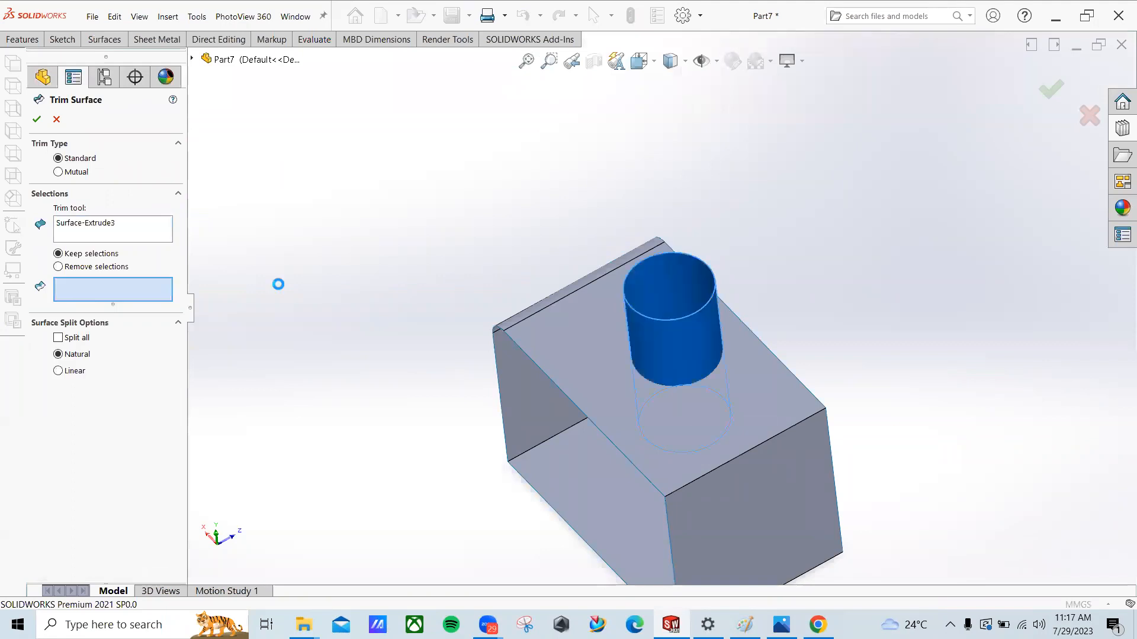
{"action": "left_click", "coordinate": [86, 269]}
{"action": "middle_click_drag", "start_coordinate": [444, 320], "coordinate": [459, 472]}
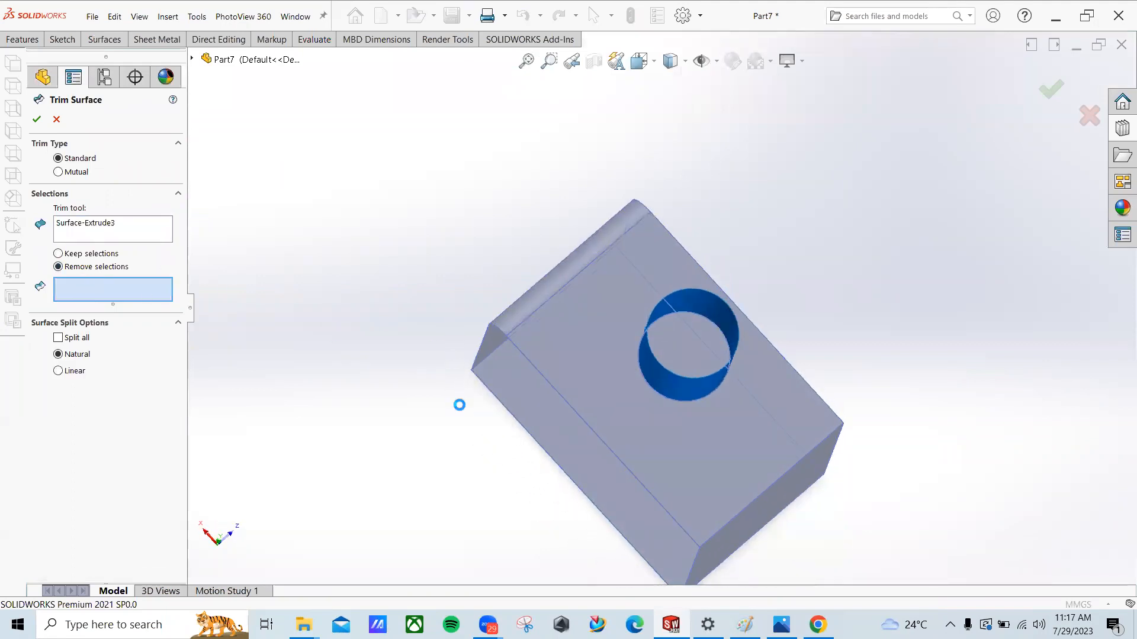
{"action": "left_click", "coordinate": [684, 356]}
{"action": "key", "text": "Return"}
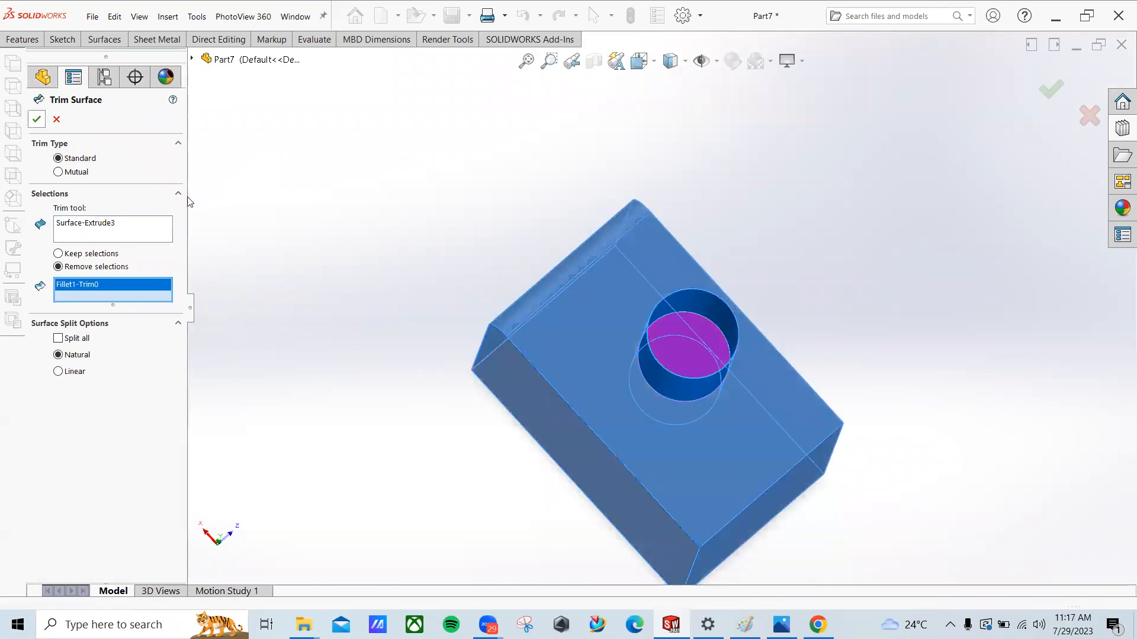
{"action": "middle_click_drag", "start_coordinate": [496, 353], "coordinate": [697, 282]}
Step: Hide the cylindrical surface body that passes through the hole
{"action": "left_click", "coordinate": [696, 282]}
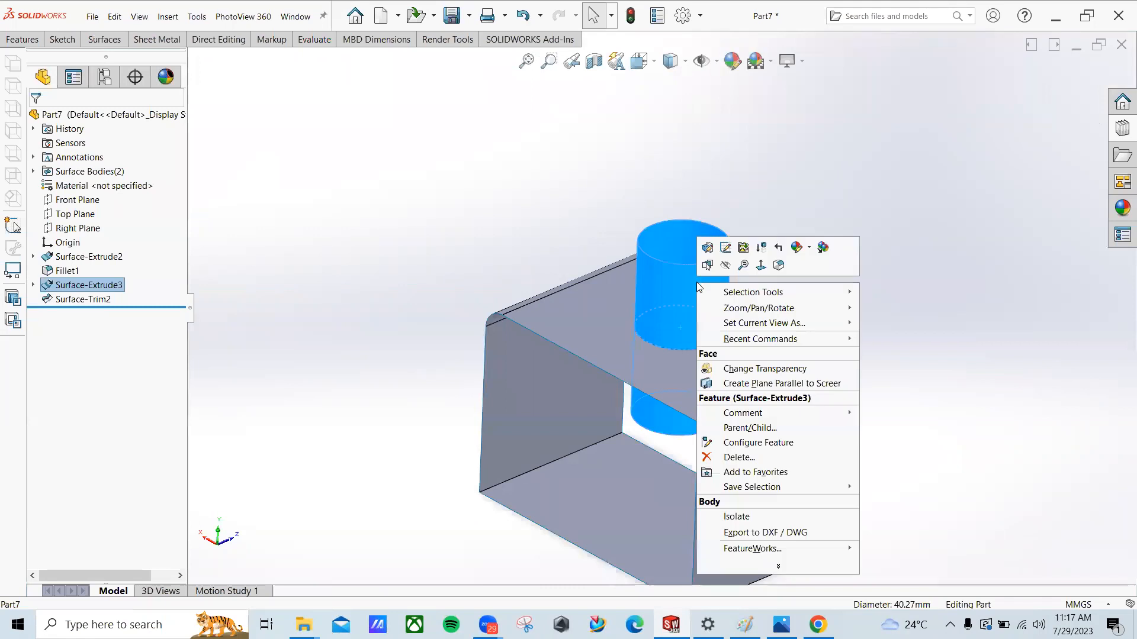
{"action": "right_click", "coordinate": [696, 282]}
{"action": "left_click", "coordinate": [724, 265]}
{"action": "middle_click_drag", "start_coordinate": [782, 247], "coordinate": [752, 366]}
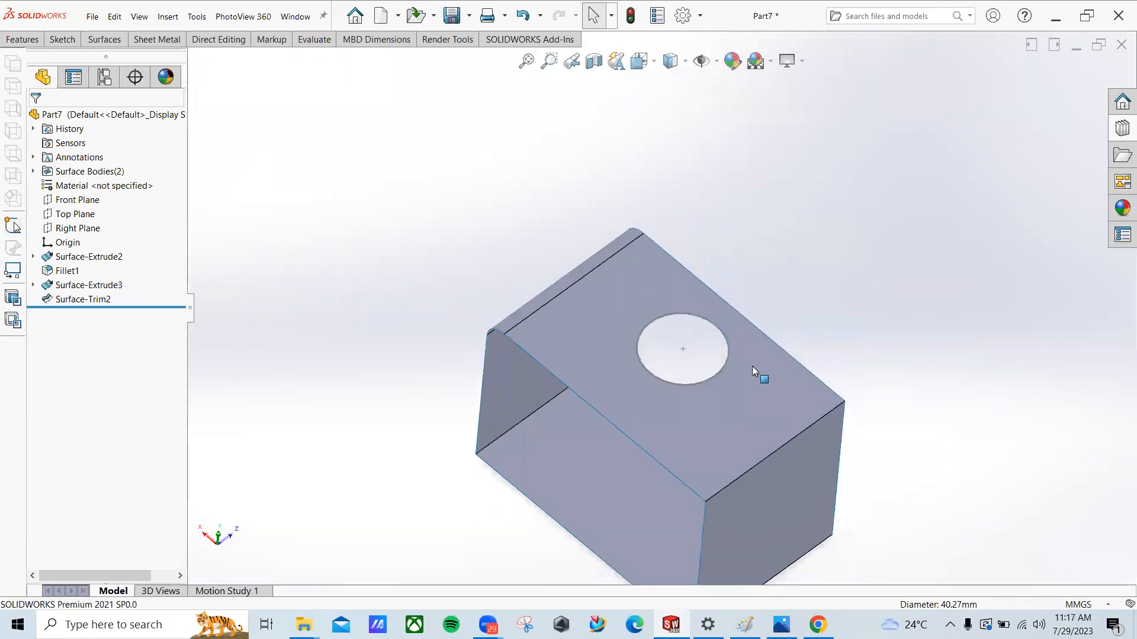
Step: Fill the hole in the box's upper face with Untrim Surface, using all edges, 0% extension and merging with the original
{"action": "left_click", "coordinate": [734, 384]}
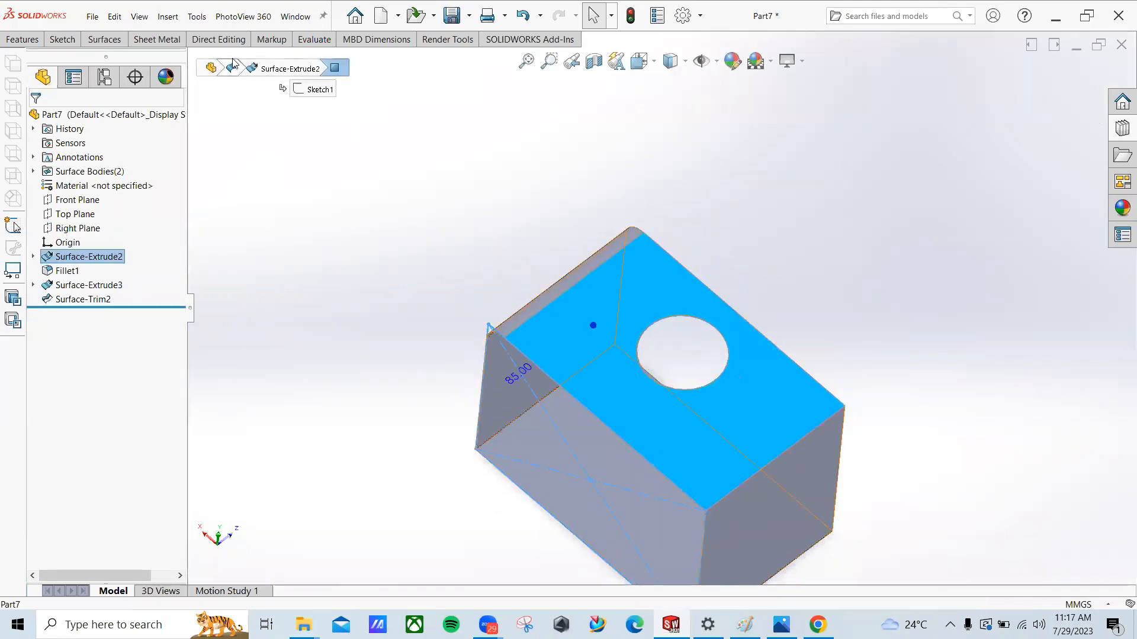
{"action": "left_click", "coordinate": [111, 41]}
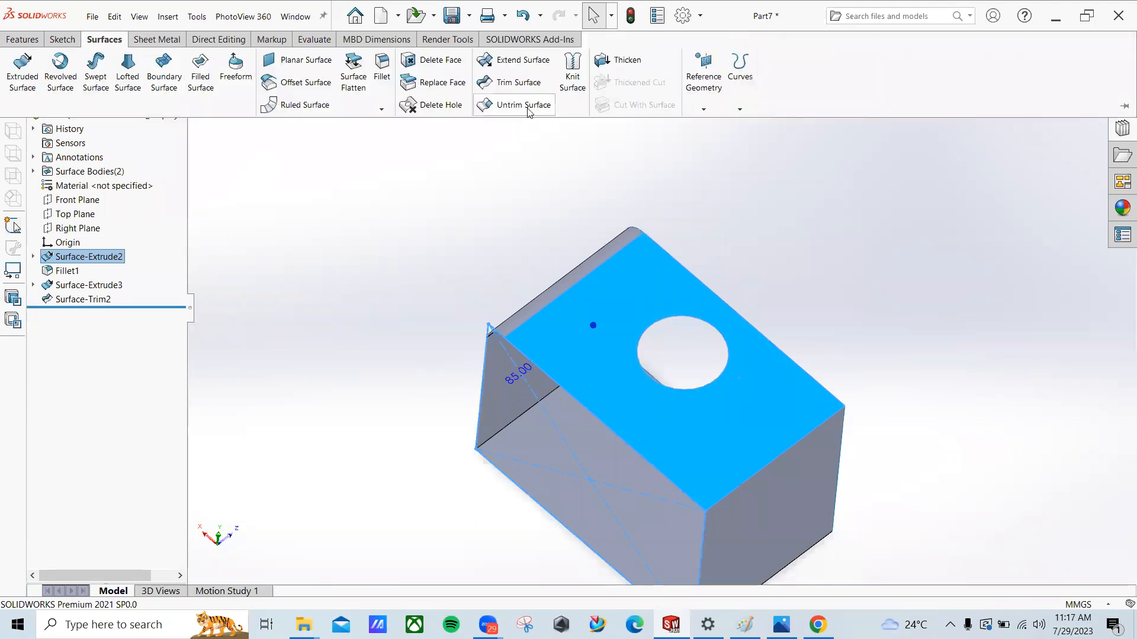
{"action": "left_click", "coordinate": [529, 111]}
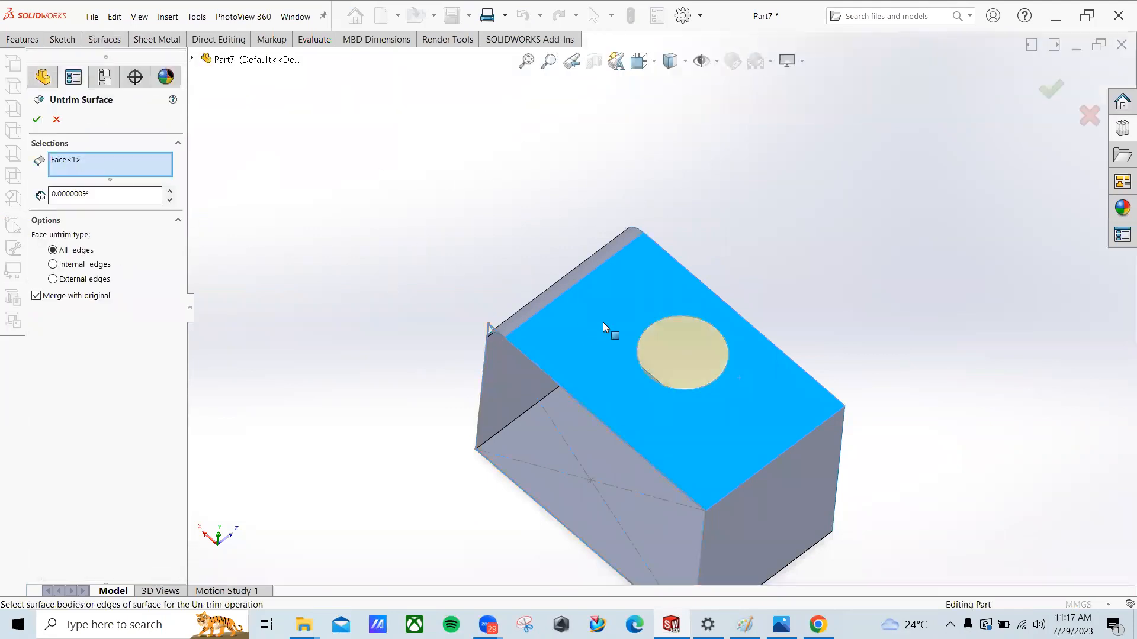
{"action": "left_click", "coordinate": [38, 121]}
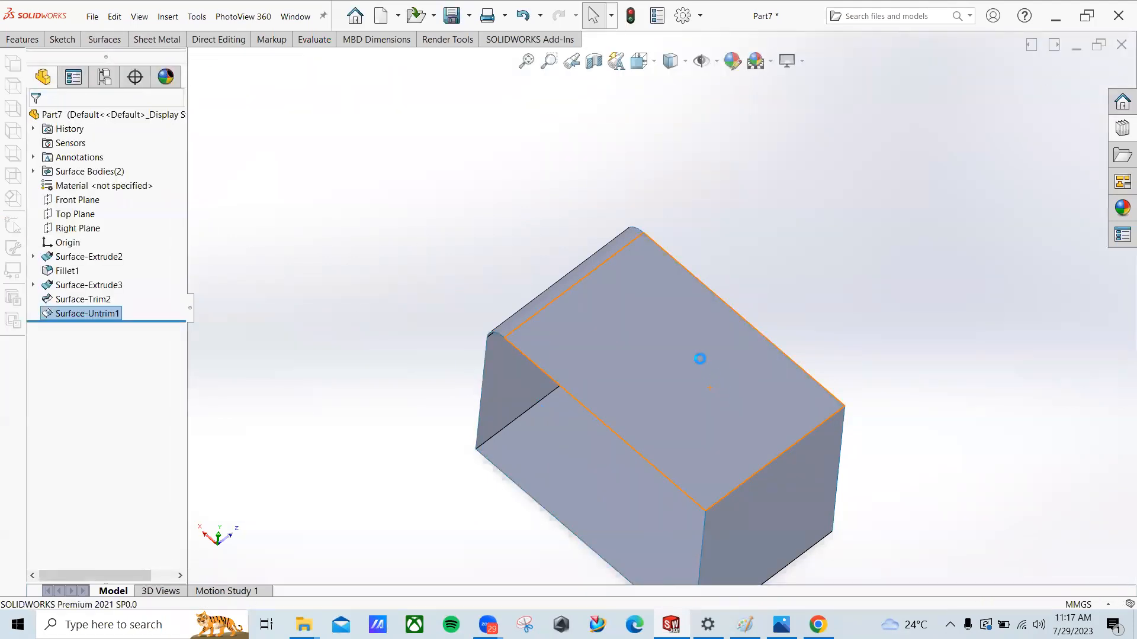
{"action": "middle_click_drag", "start_coordinate": [703, 249], "coordinate": [685, 236]}
{"action": "scroll", "coordinate": [593, 295], "scroll_direction": "down", "scroll_amount": 3}
{"action": "left_click", "coordinate": [281, 179]}
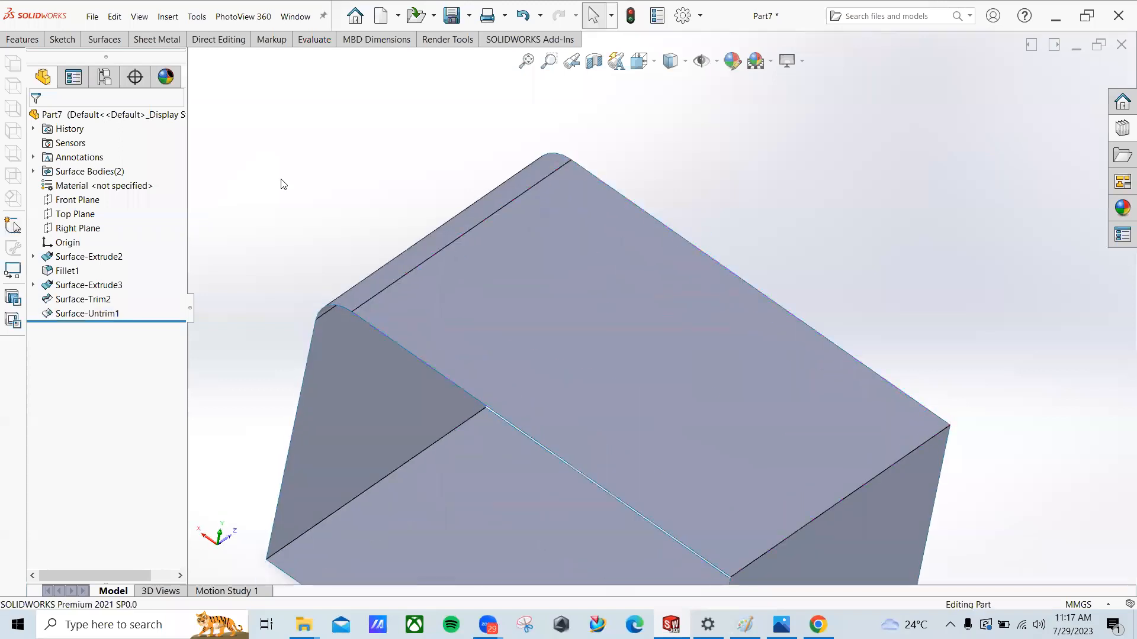
Step: Thicken the box's surface body by 40 mm
{"action": "left_click", "coordinate": [114, 40]}
{"action": "scroll", "coordinate": [457, 237], "scroll_direction": "up", "scroll_amount": 5}
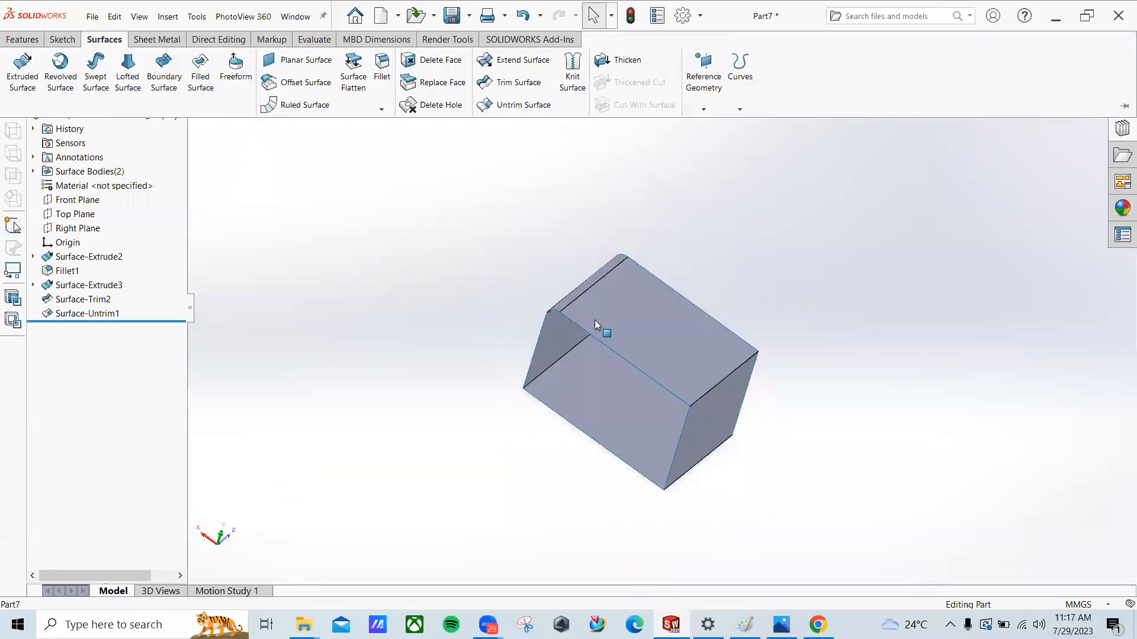
{"action": "scroll", "coordinate": [594, 319], "scroll_direction": "down", "scroll_amount": 3}
{"action": "middle_click_drag", "start_coordinate": [617, 287], "coordinate": [626, 311]}
{"action": "middle_click_drag", "start_coordinate": [549, 250], "coordinate": [489, 238]}
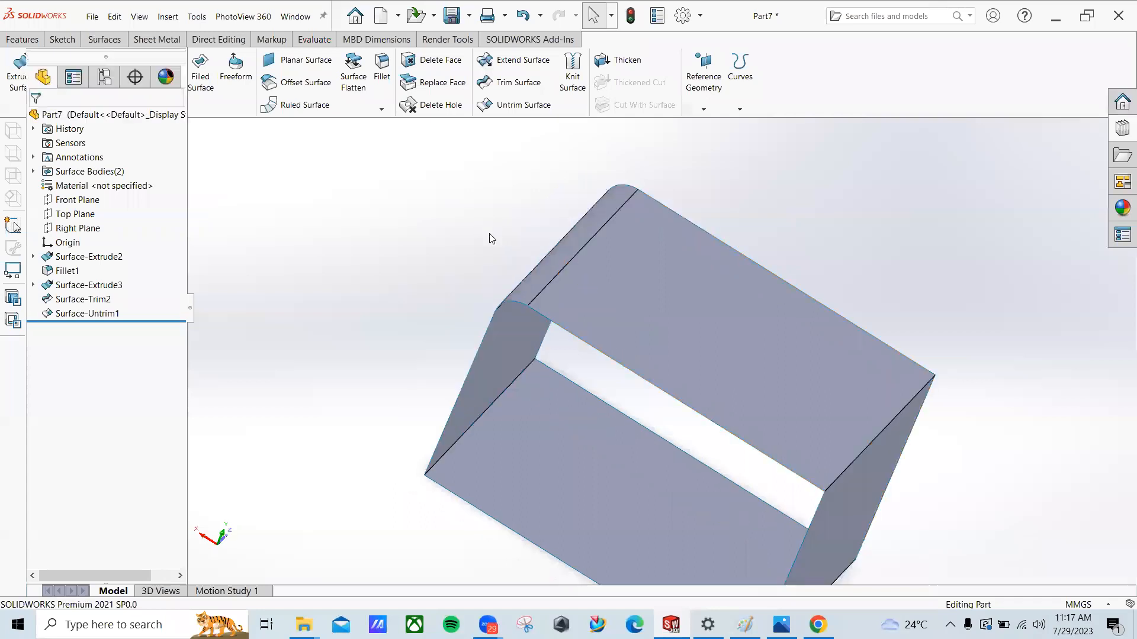
{"action": "left_click", "coordinate": [112, 43]}
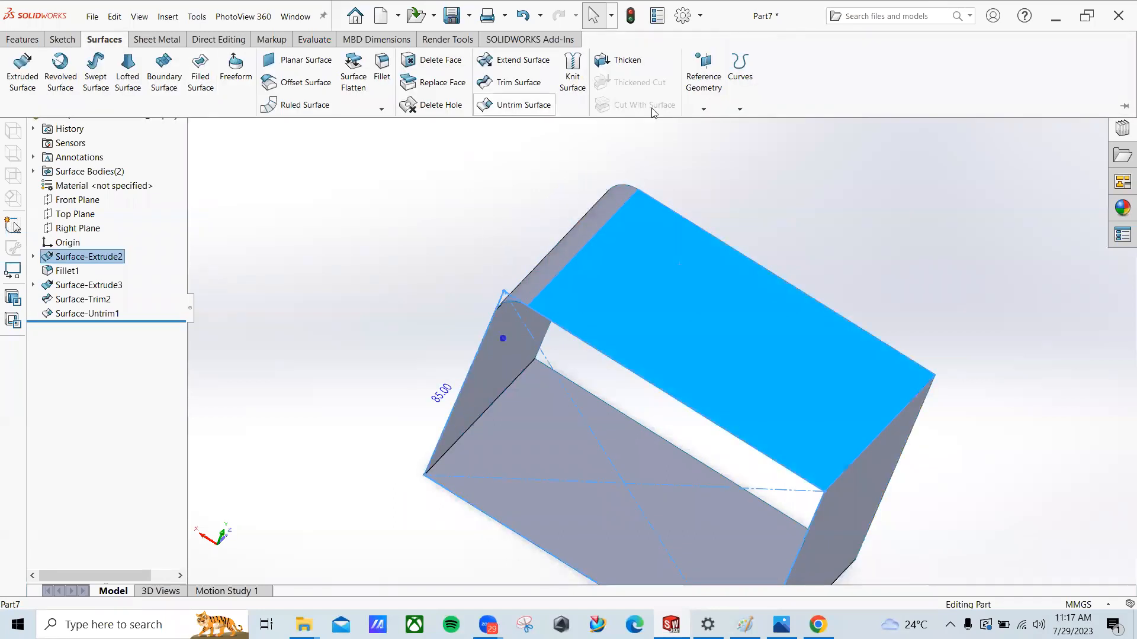
{"action": "left_click", "coordinate": [634, 66]}
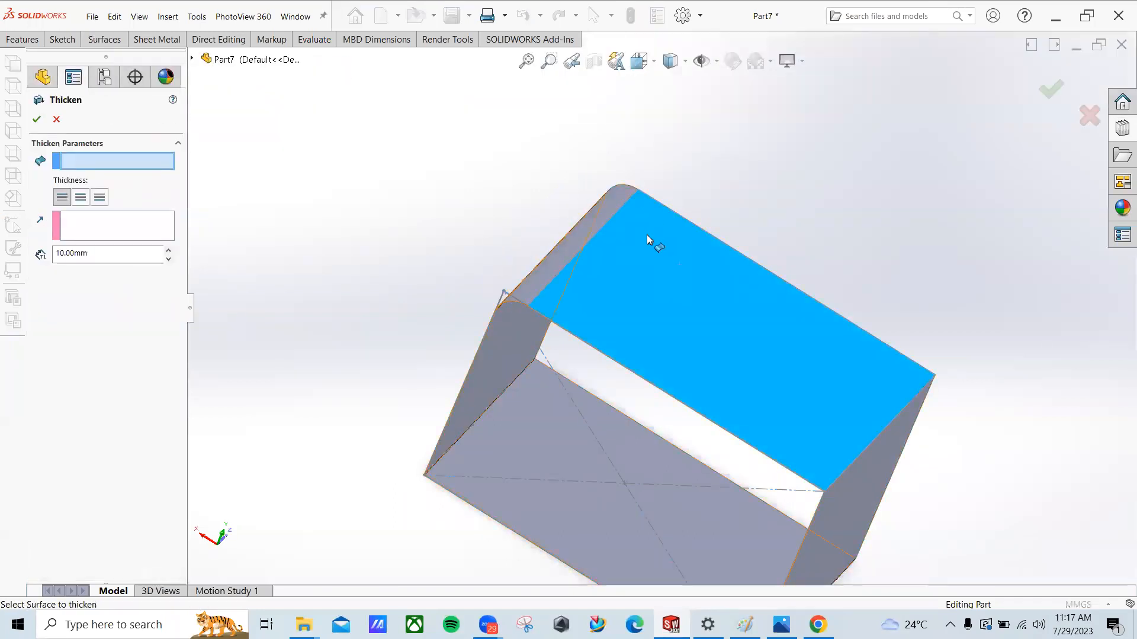
{"action": "left_click", "coordinate": [649, 265]}
{"action": "middle_click_drag", "start_coordinate": [635, 269], "coordinate": [497, 240]}
{"action": "left_click", "coordinate": [169, 251]}
{"action": "left_click", "coordinate": [168, 251]}
{"action": "left_click", "coordinate": [169, 251]}
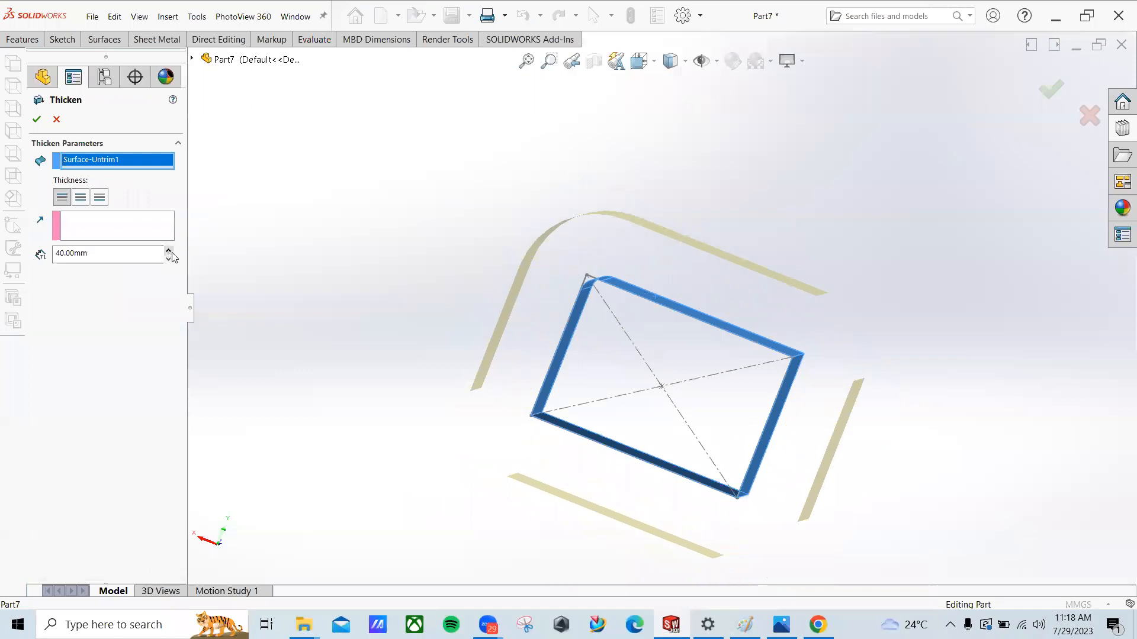
{"action": "left_click", "coordinate": [37, 119]}
{"action": "middle_click_drag", "start_coordinate": [432, 363], "coordinate": [428, 397]}
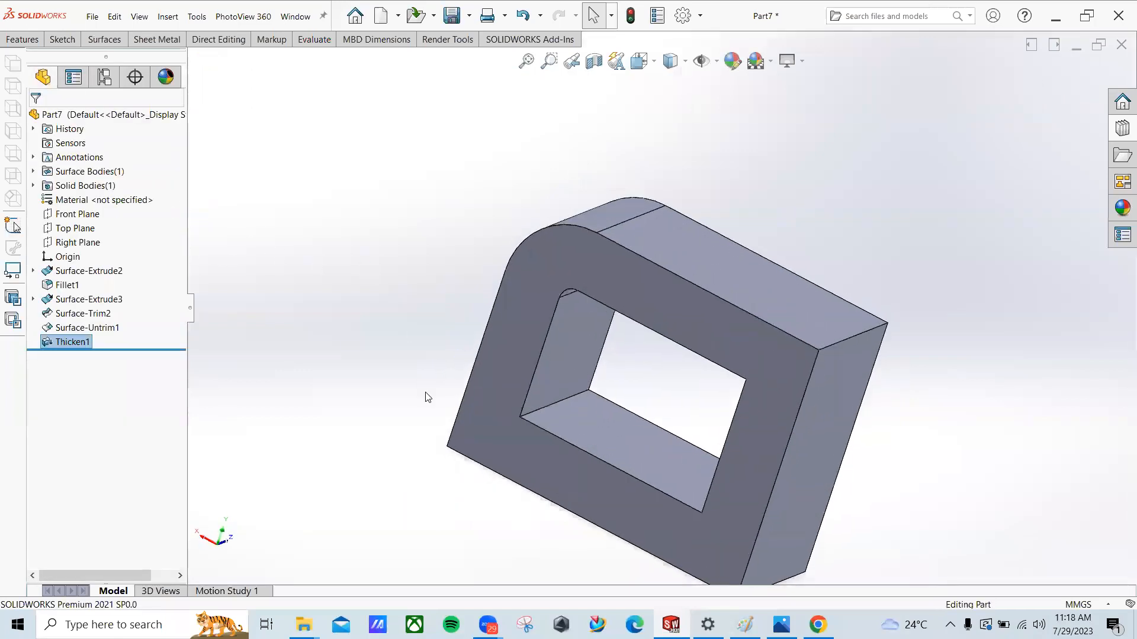
Step: Undo the thickening of the box's surface body
{"action": "key", "text": "ctrl+z"}
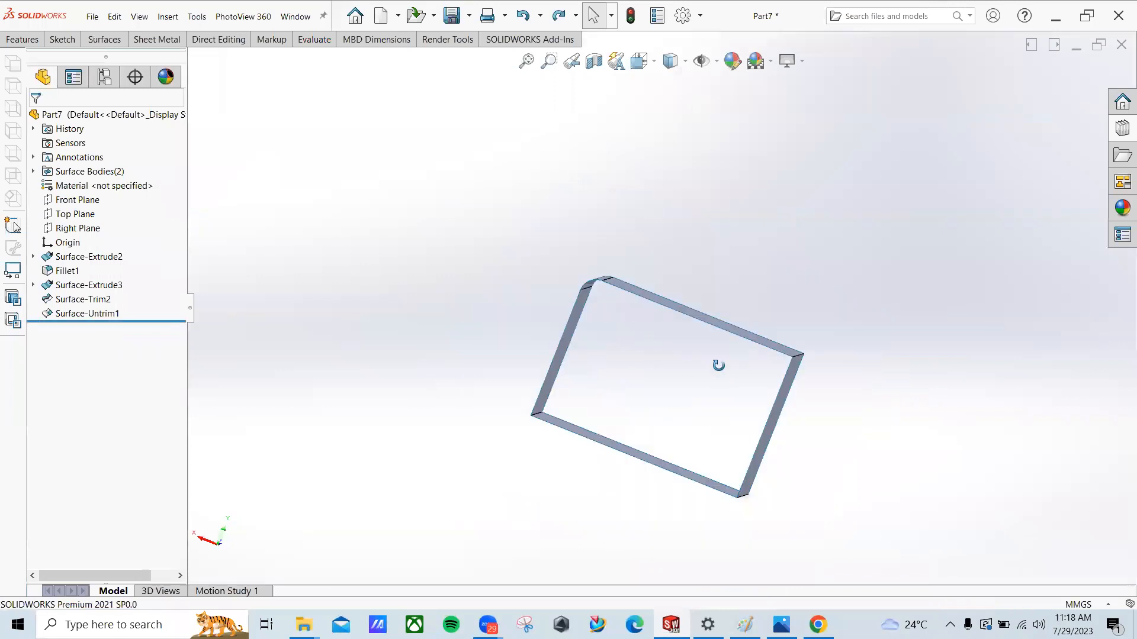
{"action": "middle_click_drag", "start_coordinate": [718, 366], "coordinate": [676, 354]}
{"action": "left_click", "coordinate": [680, 326]}
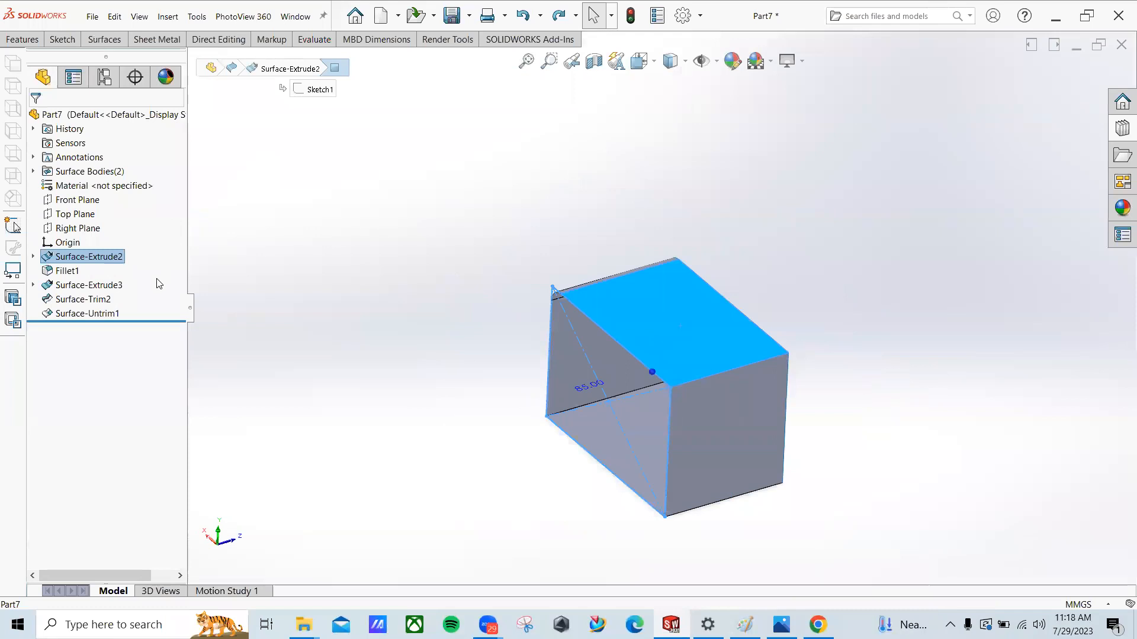
{"action": "left_click", "coordinate": [104, 39]}
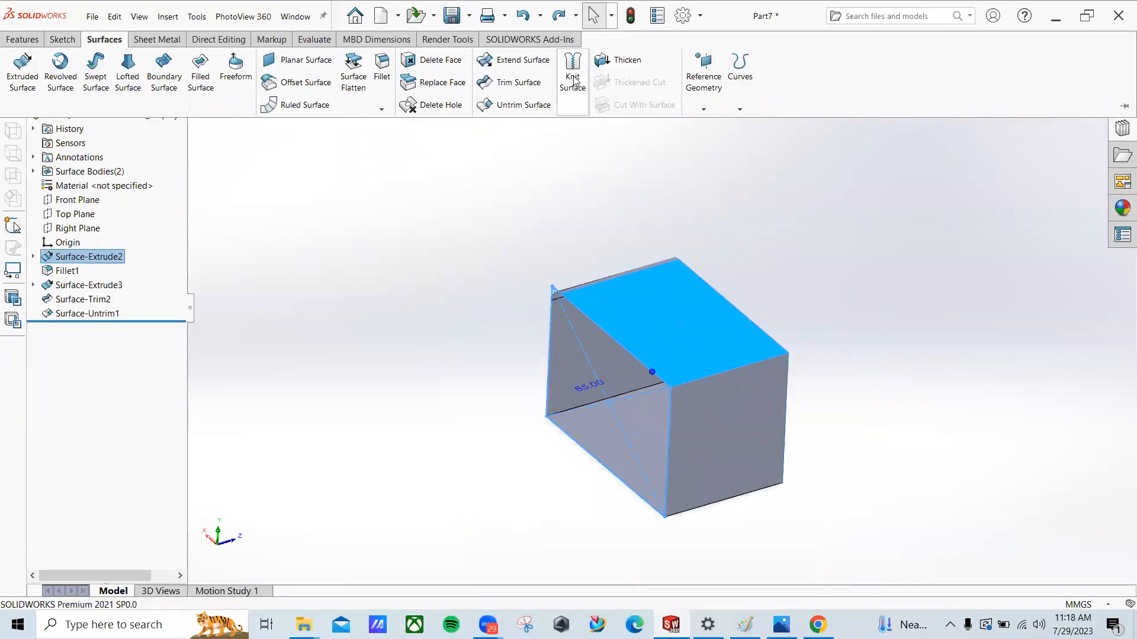
{"action": "left_click", "coordinate": [499, 266]}
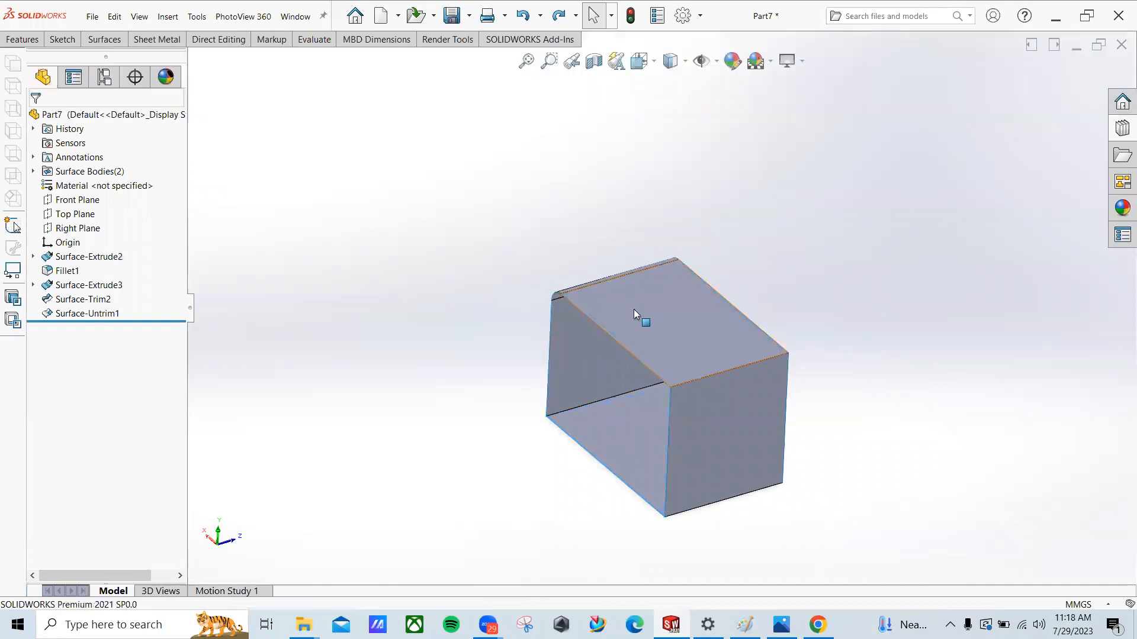
Step: Hide the box's surface body and undo the hiding
{"action": "left_click", "coordinate": [633, 309]}
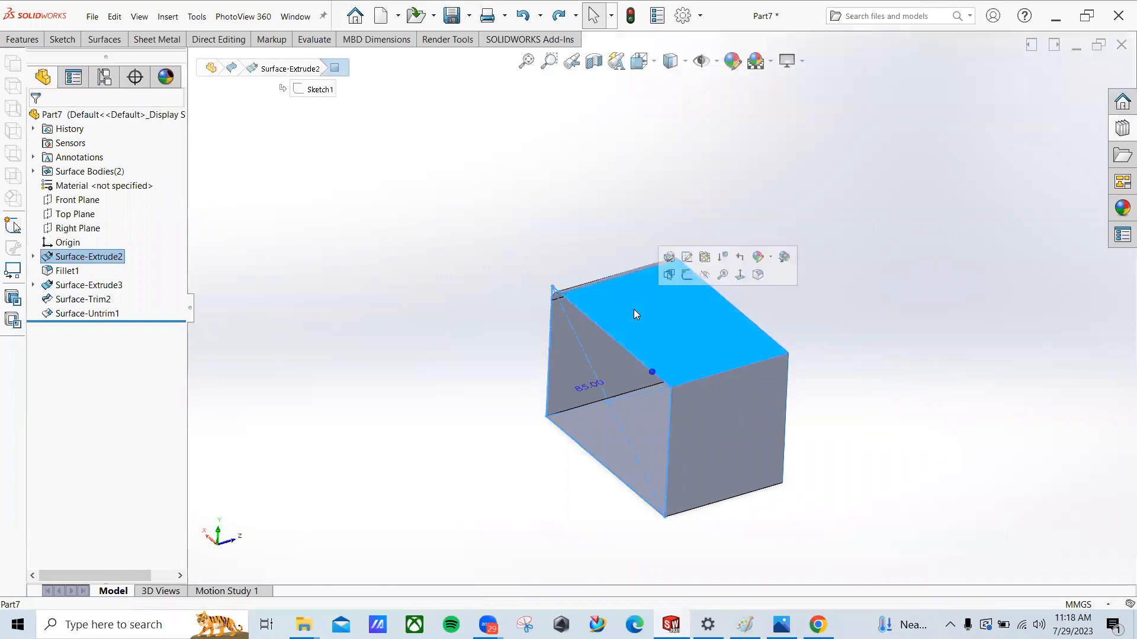
{"action": "left_click", "coordinate": [705, 276]}
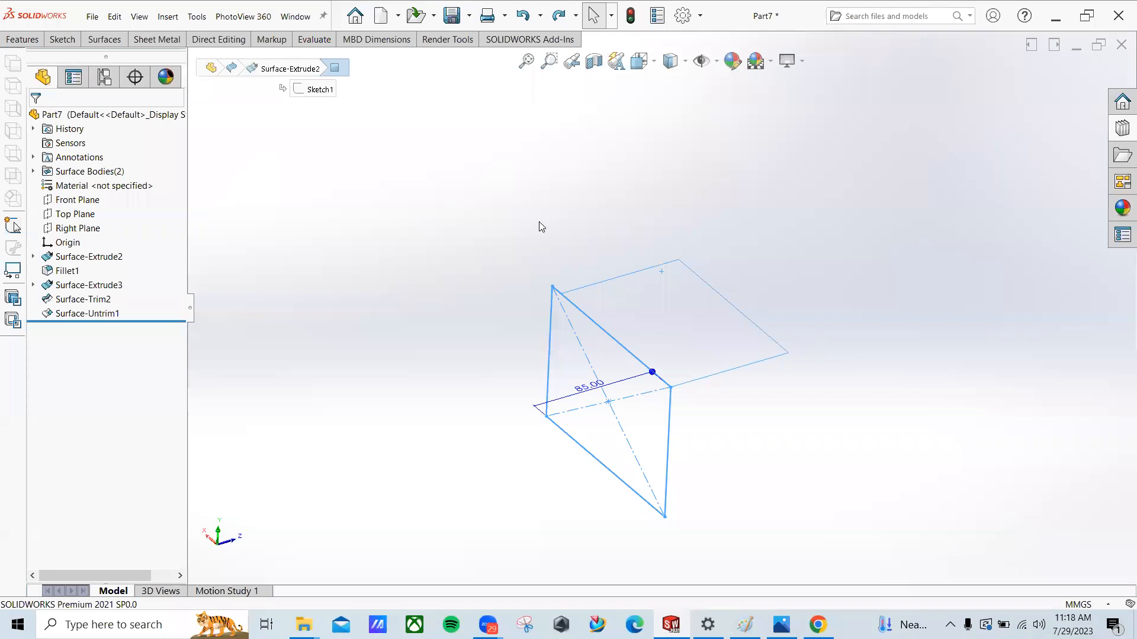
{"action": "key", "text": "ctrl+z"}
{"action": "middle_click_drag", "start_coordinate": [497, 254], "coordinate": [624, 315]}
{"action": "middle_click_drag", "start_coordinate": [516, 230], "coordinate": [307, 258]}
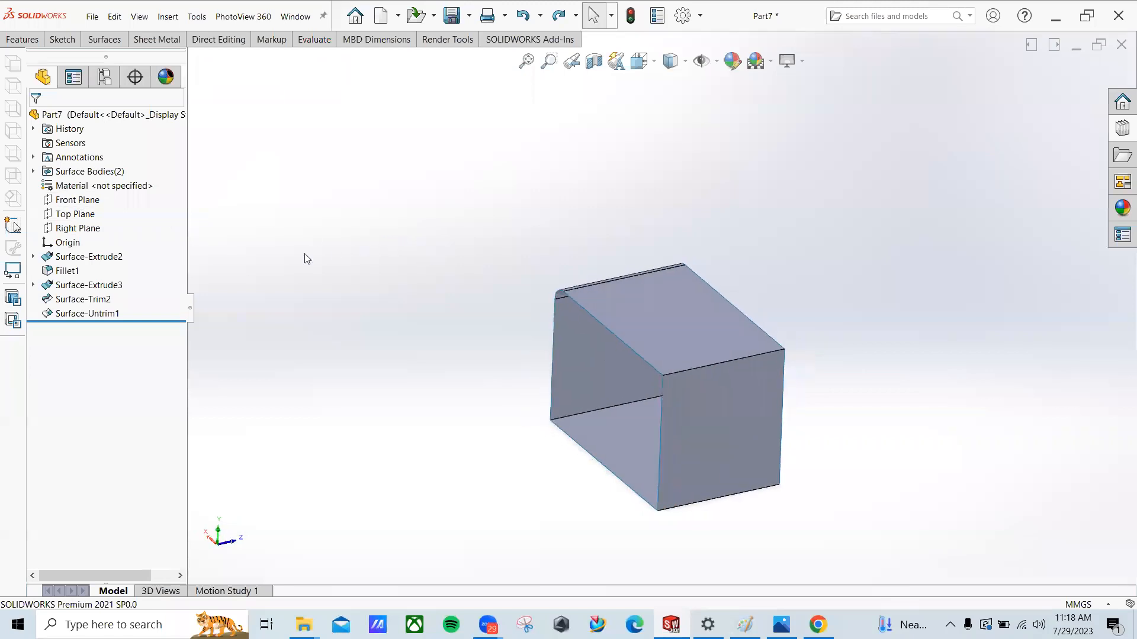
Step: Create a reference plane offset 50 mm from the Front Plane, flipped to lie outside the box
{"action": "left_click", "coordinate": [74, 200]}
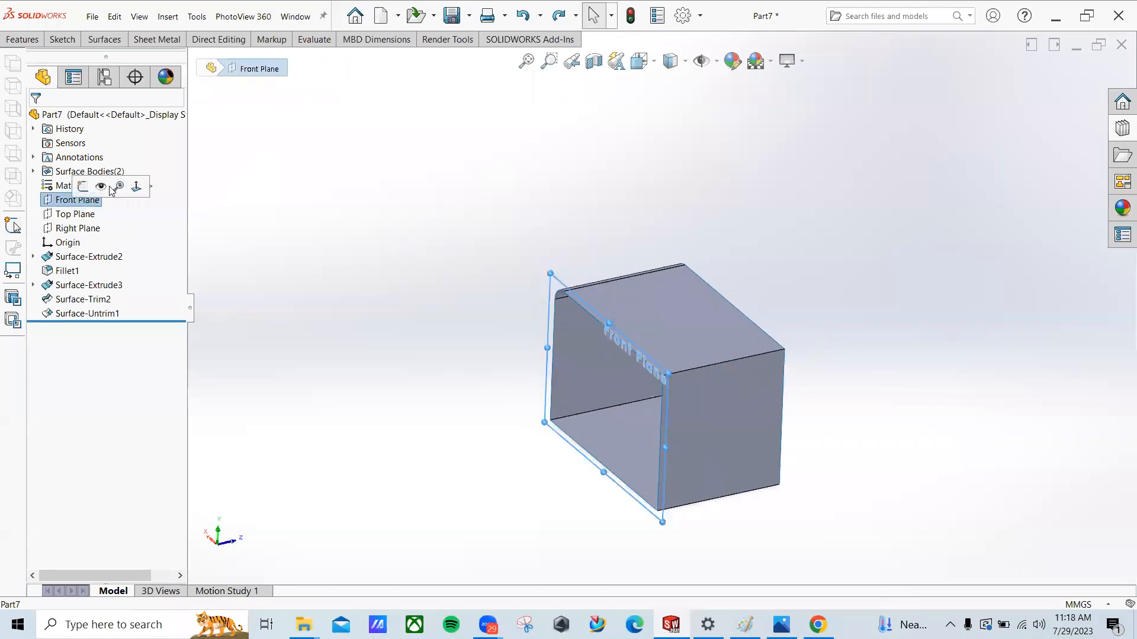
{"action": "left_click", "coordinate": [65, 40]}
{"action": "left_click", "coordinate": [24, 39]}
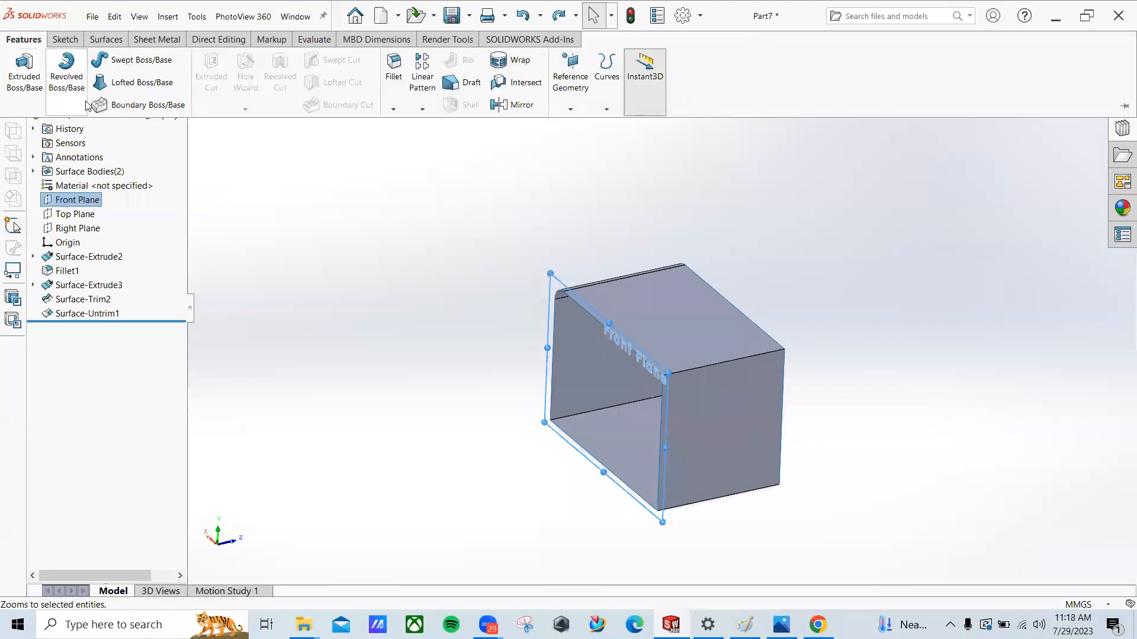
{"action": "left_click", "coordinate": [570, 80]}
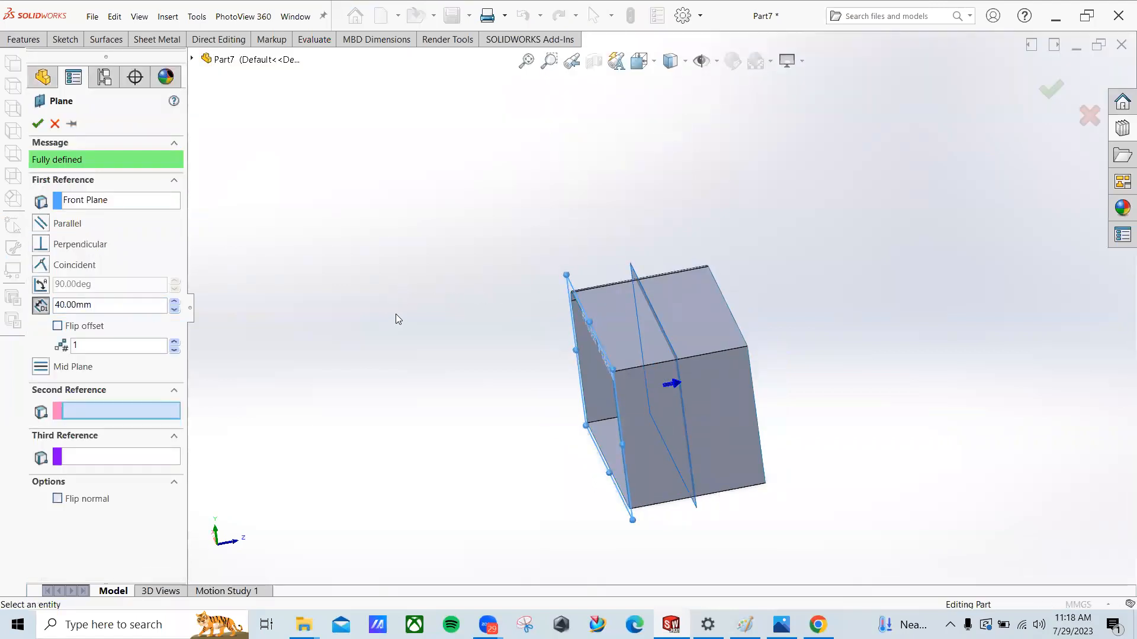
{"action": "left_click", "coordinate": [175, 344]}
{"action": "left_click", "coordinate": [175, 351]}
{"action": "left_click", "coordinate": [175, 303]}
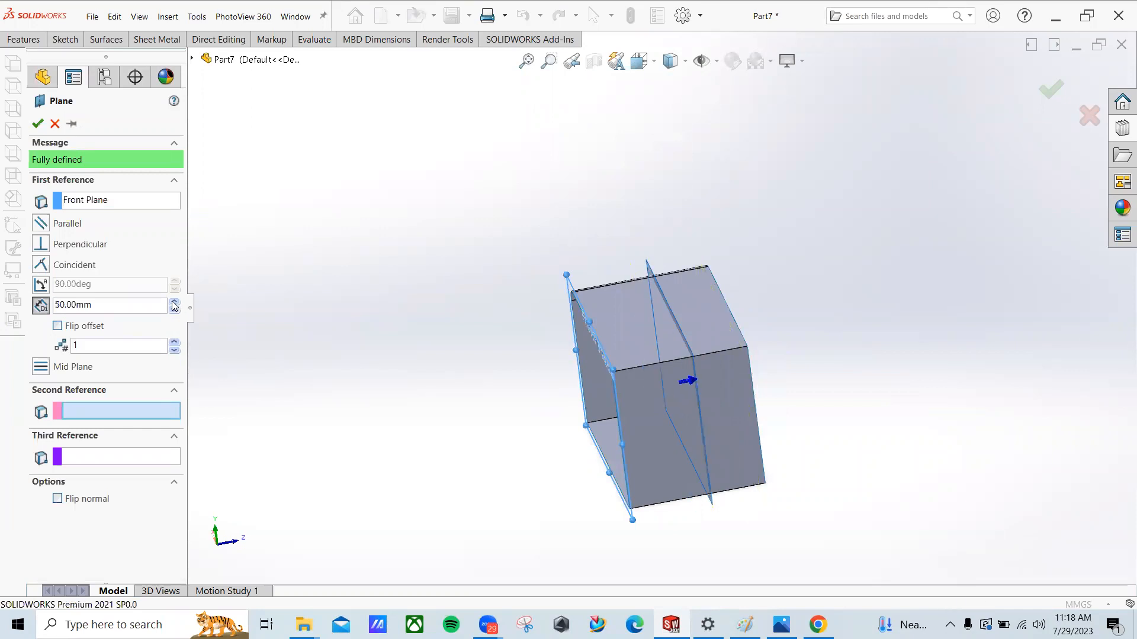
{"action": "left_click", "coordinate": [58, 327]}
{"action": "left_click", "coordinate": [38, 123]}
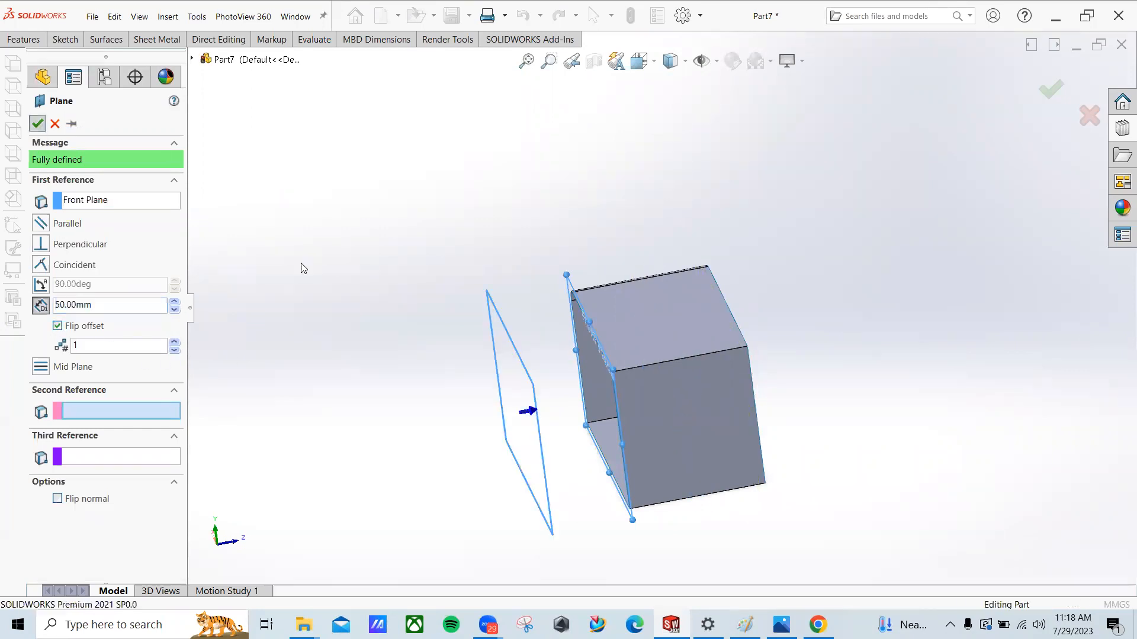
{"action": "middle_click_drag", "start_coordinate": [426, 307], "coordinate": [89, 312]}
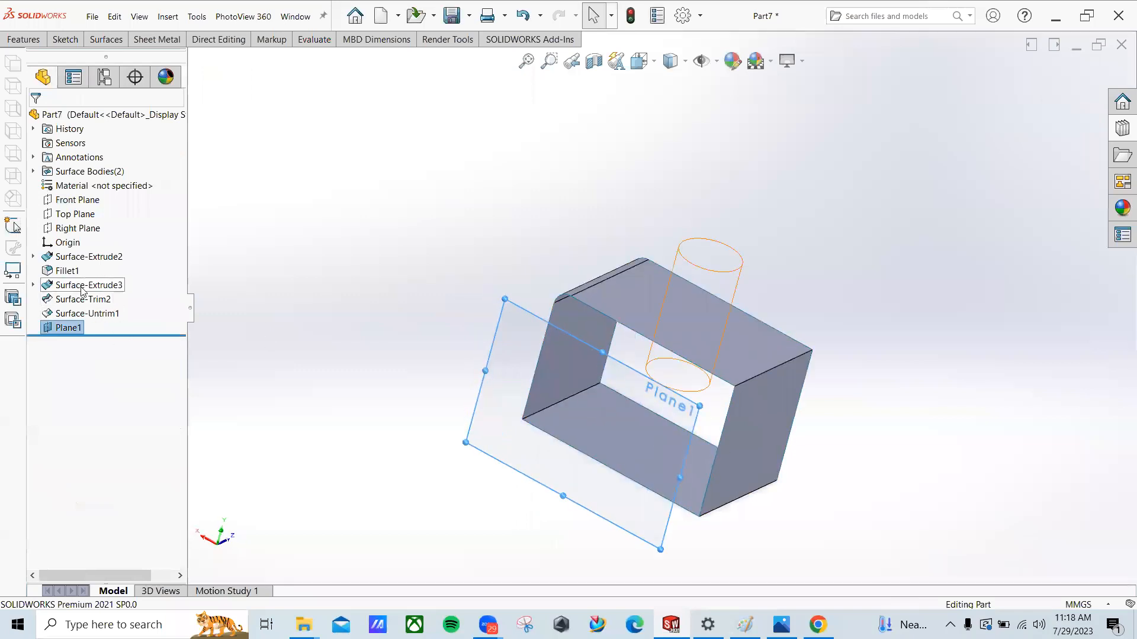
Step: Delete the fillet feature from the box's upper edge
{"action": "left_click", "coordinate": [67, 271]}
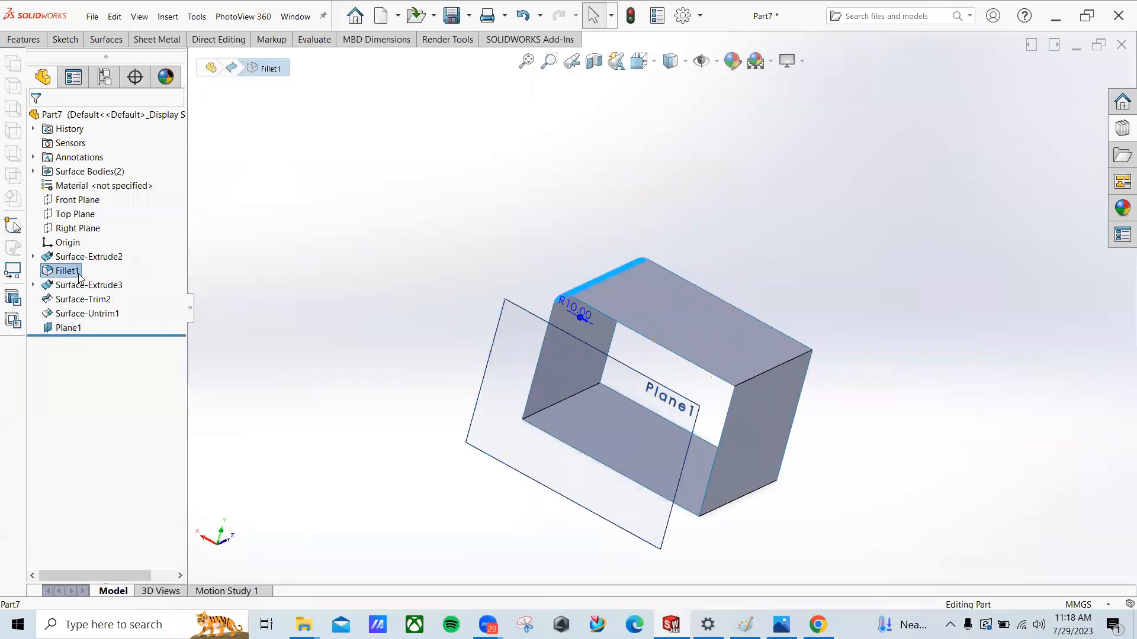
{"action": "key", "text": "Delete"}
{"action": "left_click", "coordinate": [654, 235]}
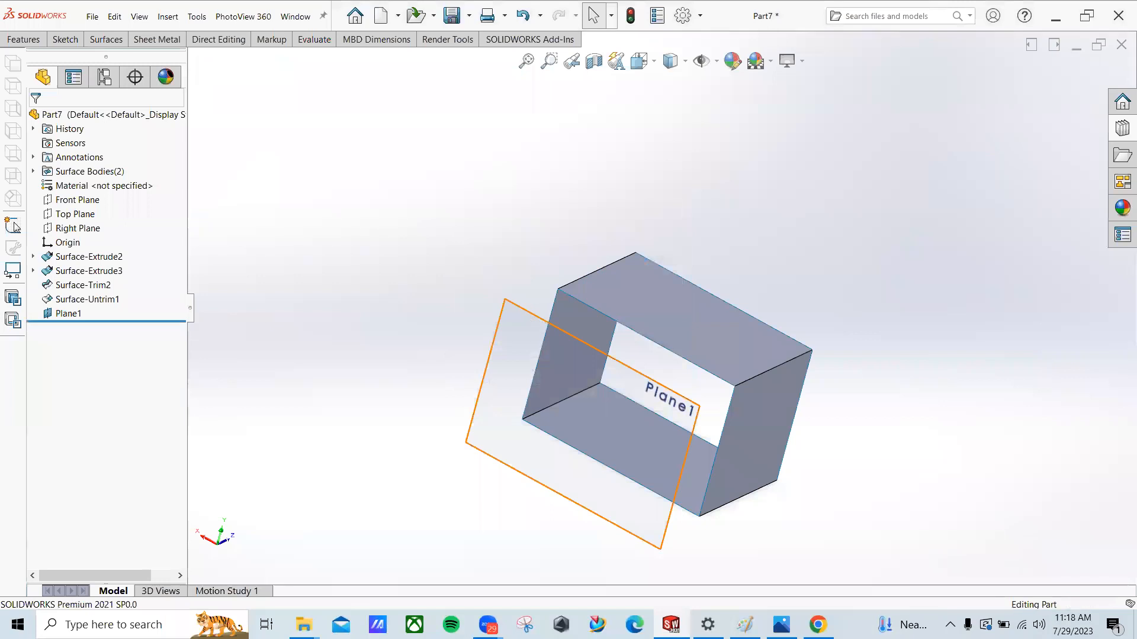
Step: Sketch a center rectangle about 64 mm wide on the offset plane, centered on the origin, and exit the sketch
{"action": "left_click", "coordinate": [532, 314]}
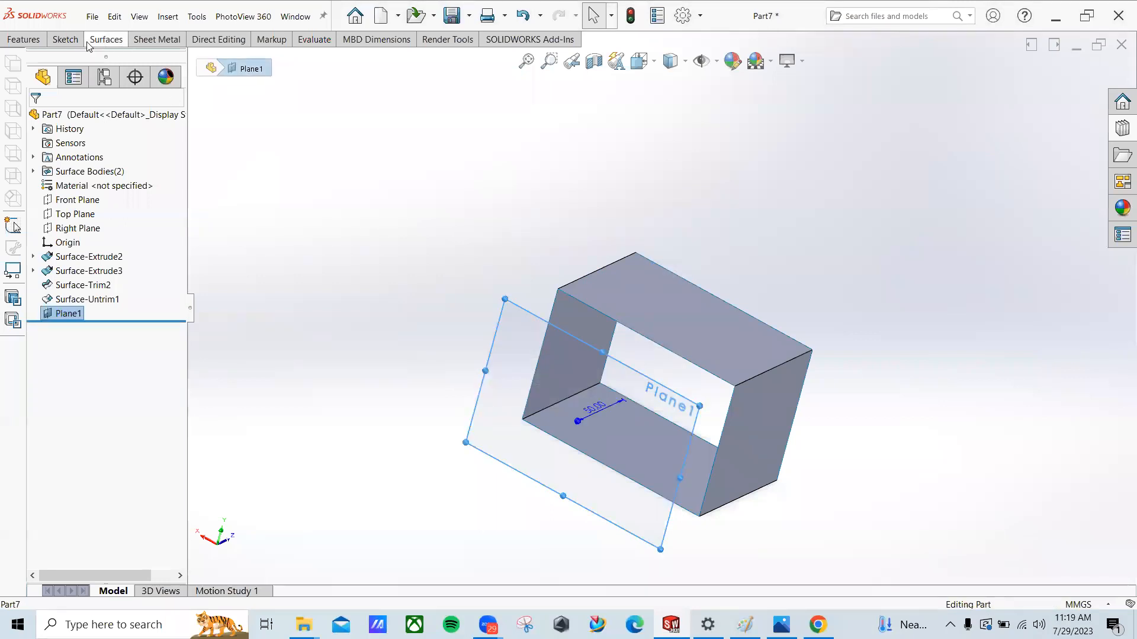
{"action": "left_click", "coordinate": [64, 40]}
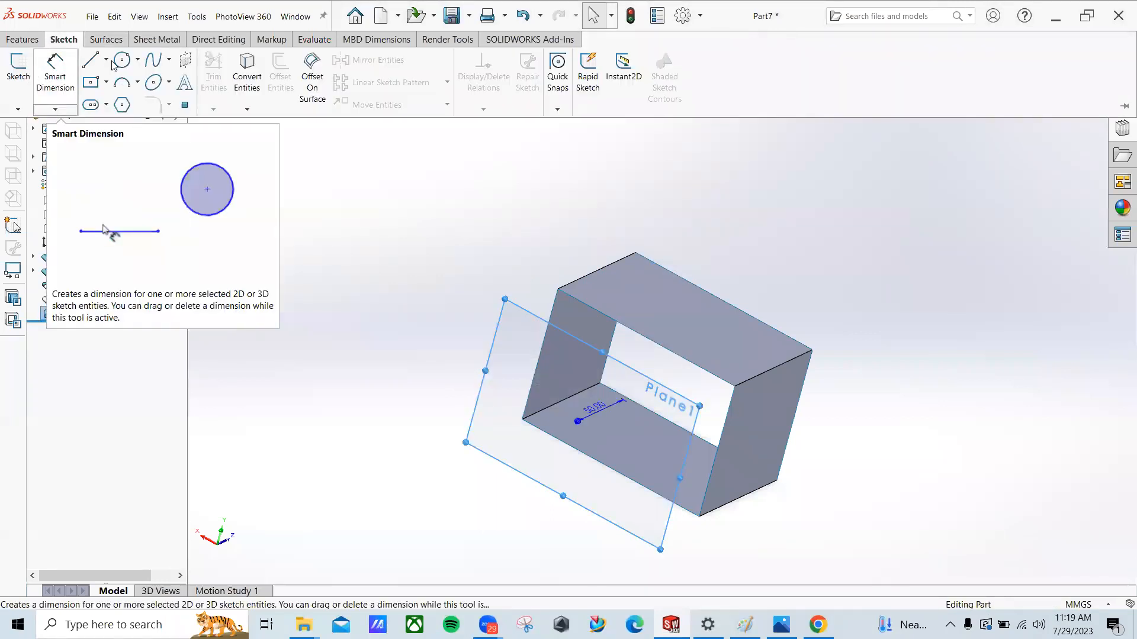
{"action": "left_click", "coordinate": [91, 82]}
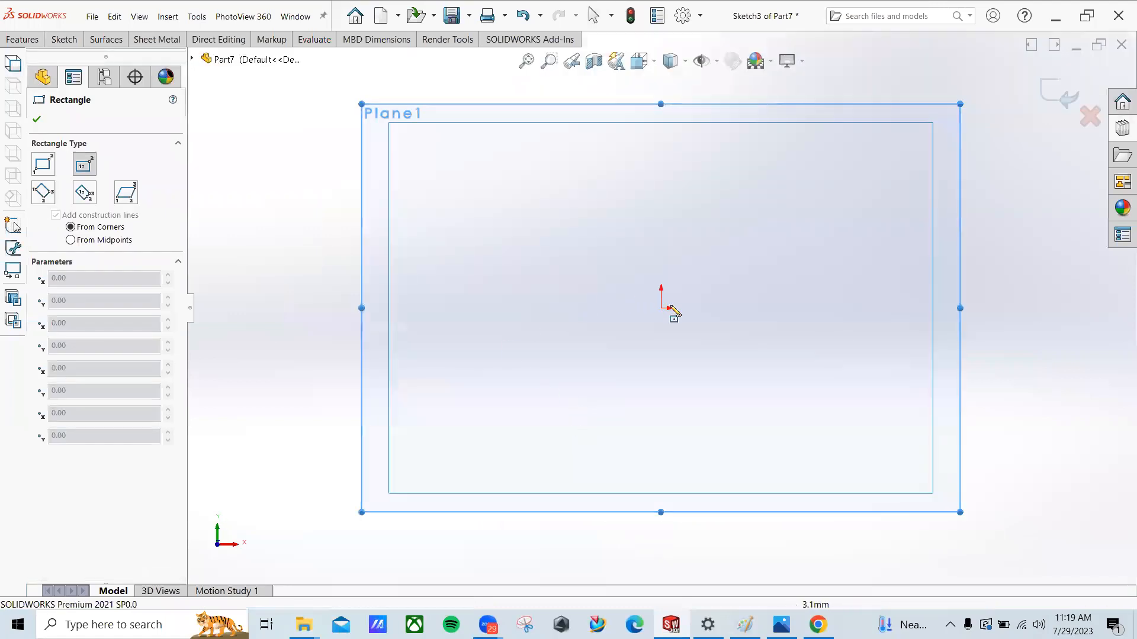
{"action": "left_click", "coordinate": [435, 132]}
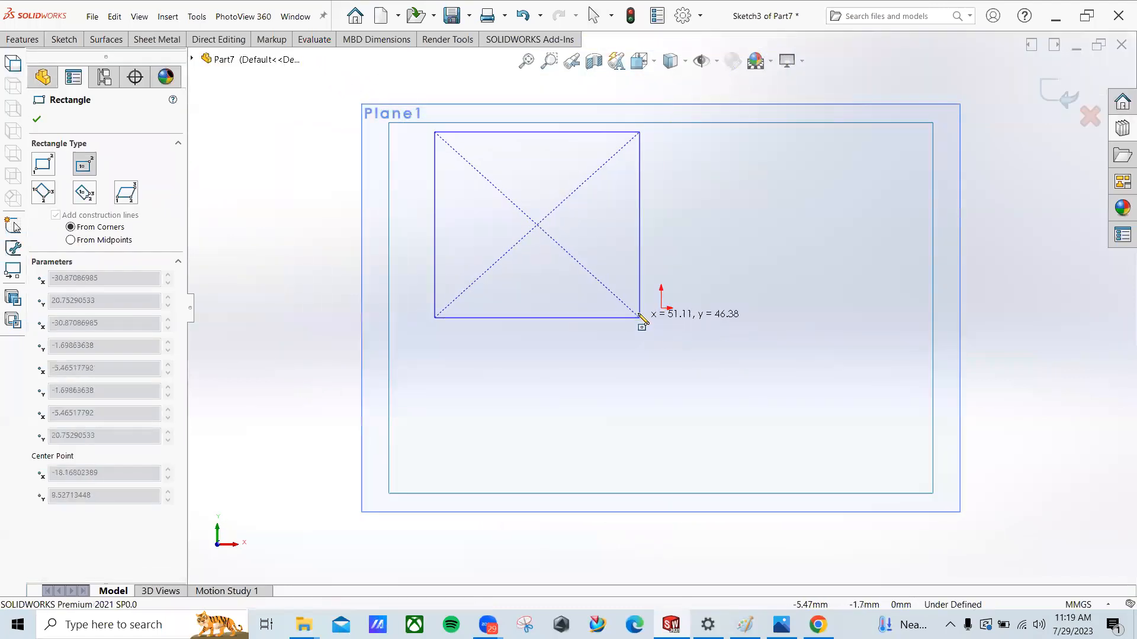
{"action": "key", "text": "Escape"}
{"action": "left_click", "coordinate": [64, 40]}
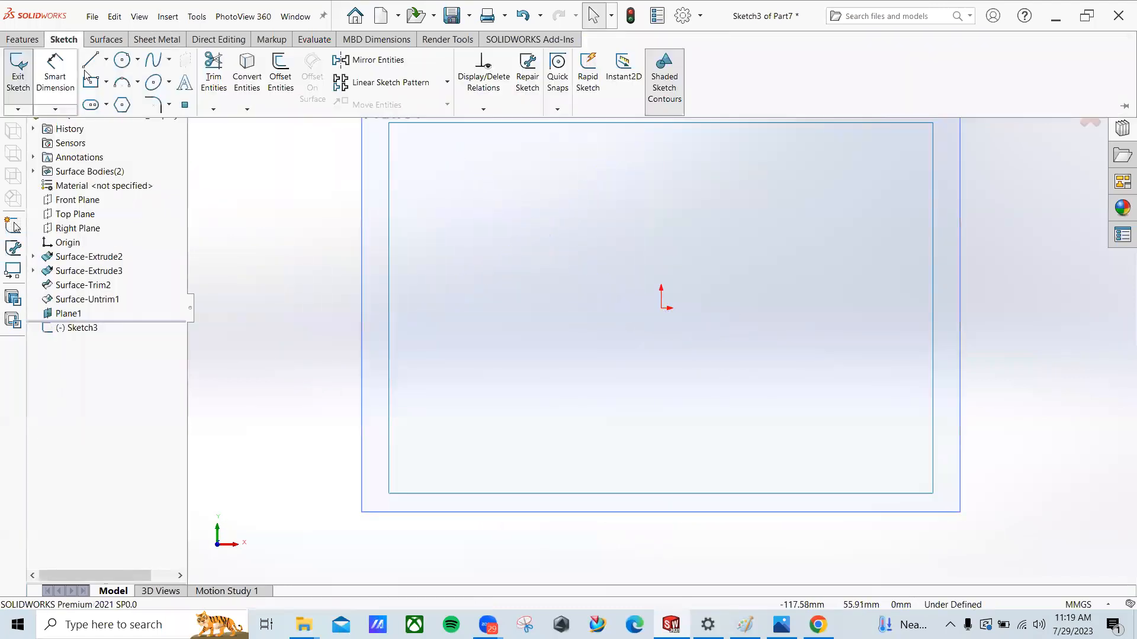
{"action": "left_click", "coordinate": [661, 307]}
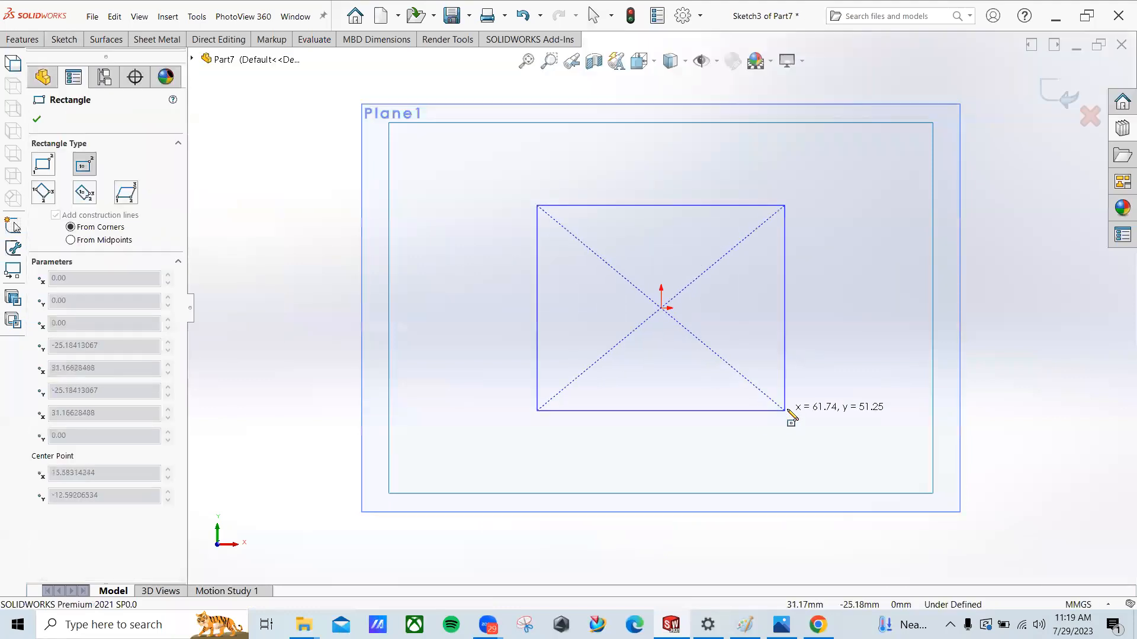
{"action": "left_click", "coordinate": [789, 407]}
{"action": "left_click", "coordinate": [1055, 95]}
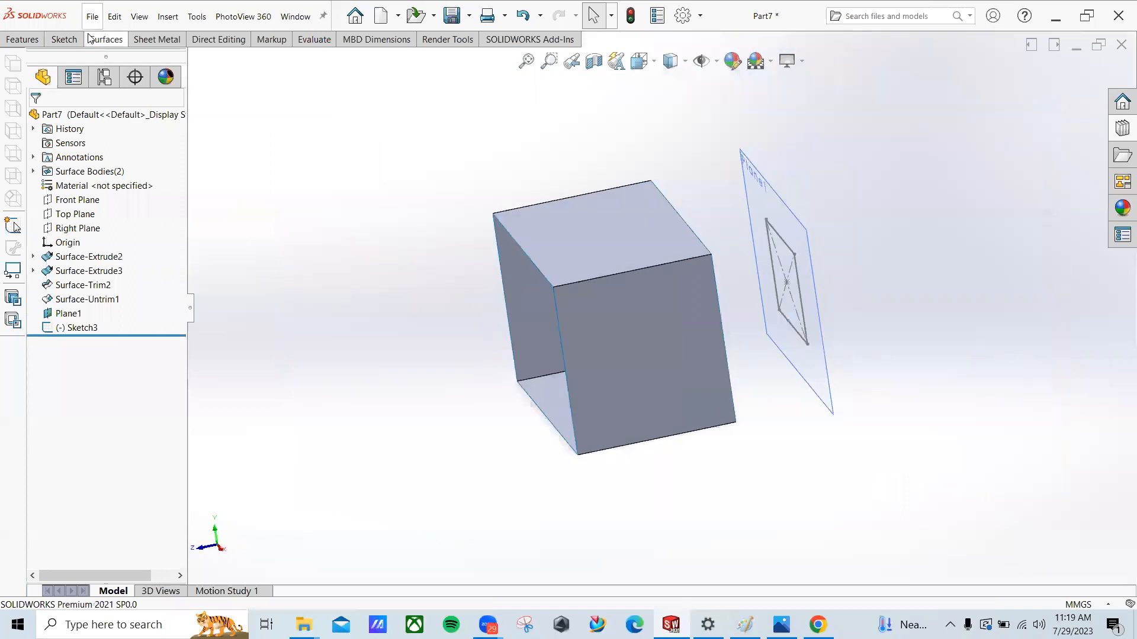
Step: Extrude the rectangle as a surface to a blind depth of 85 mm, reversed to point away from the box
{"action": "left_click", "coordinate": [106, 39]}
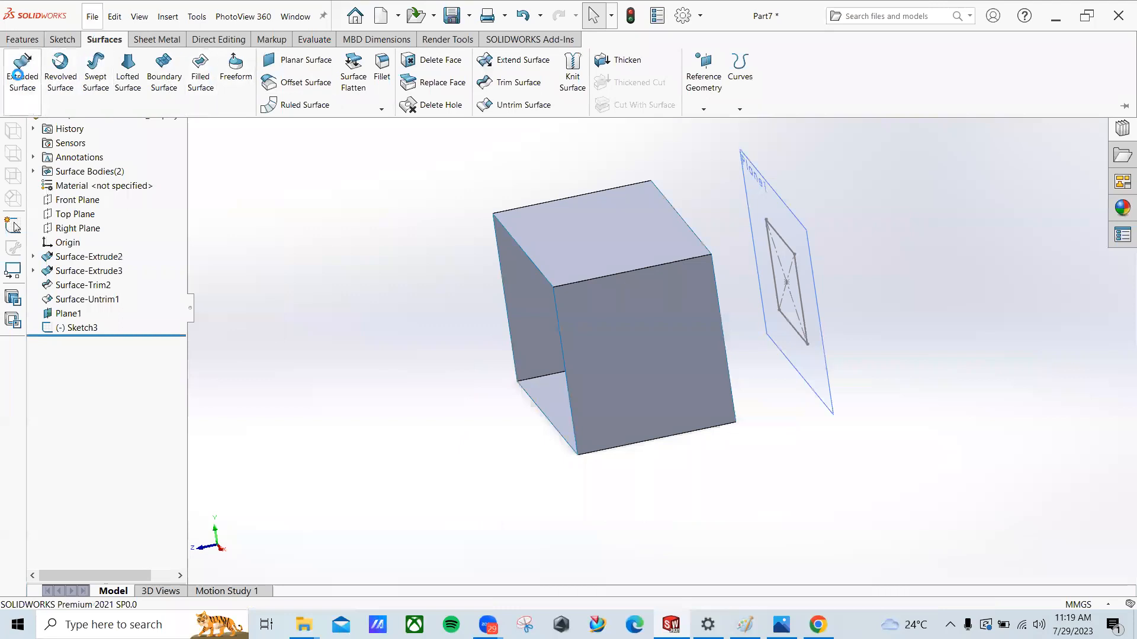
{"action": "left_click", "coordinate": [779, 239]}
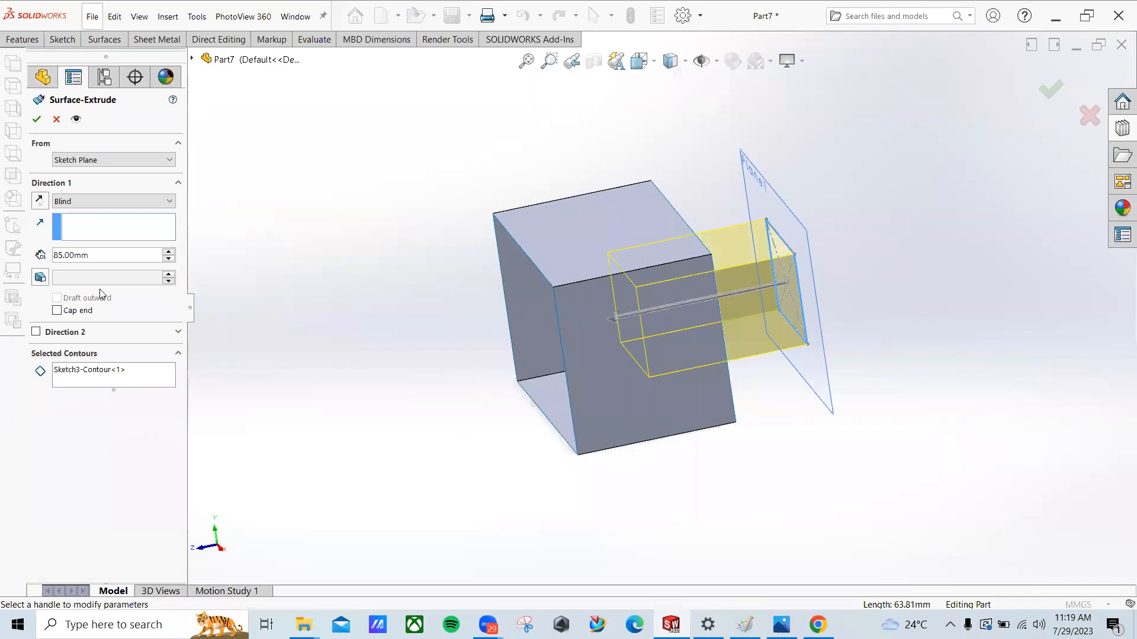
{"action": "left_click", "coordinate": [40, 200]}
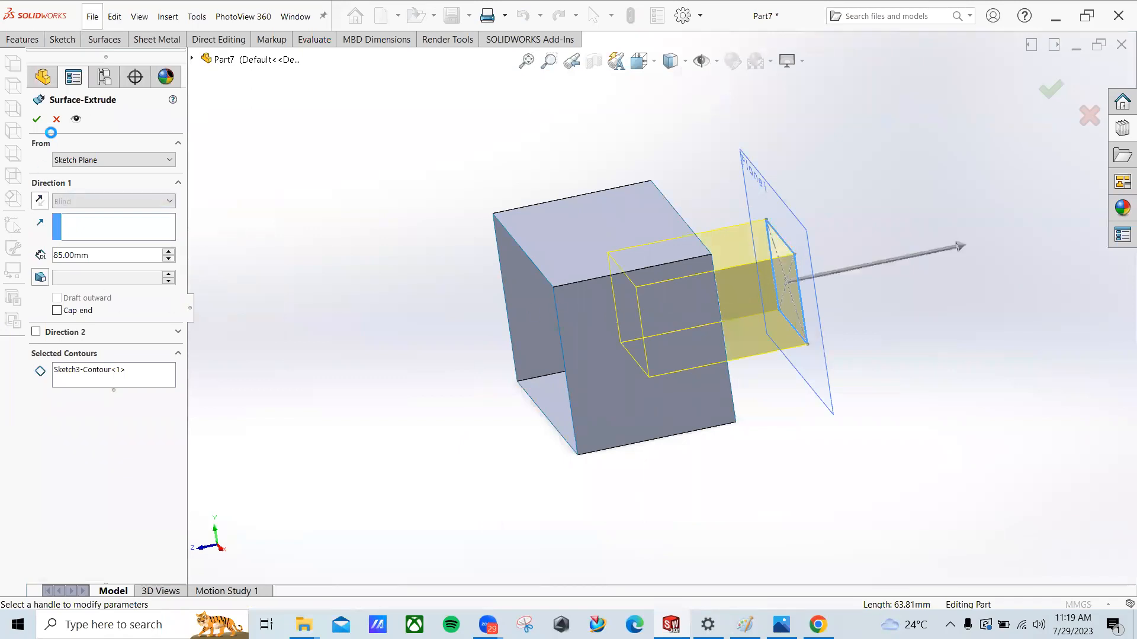
{"action": "left_click", "coordinate": [37, 118]}
{"action": "middle_click_drag", "start_coordinate": [723, 317], "coordinate": [759, 322]}
{"action": "middle_click_drag", "start_coordinate": [588, 260], "coordinate": [652, 258]}
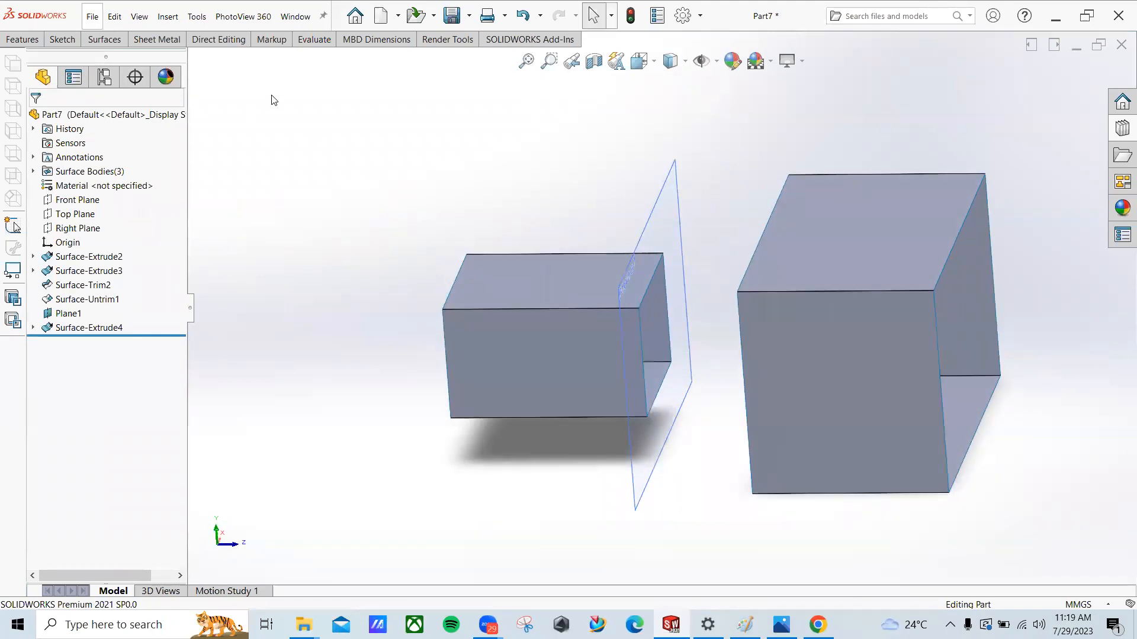
Step: Loft a surface between the facing upper edges of the small and large boxes
{"action": "left_click", "coordinate": [104, 39]}
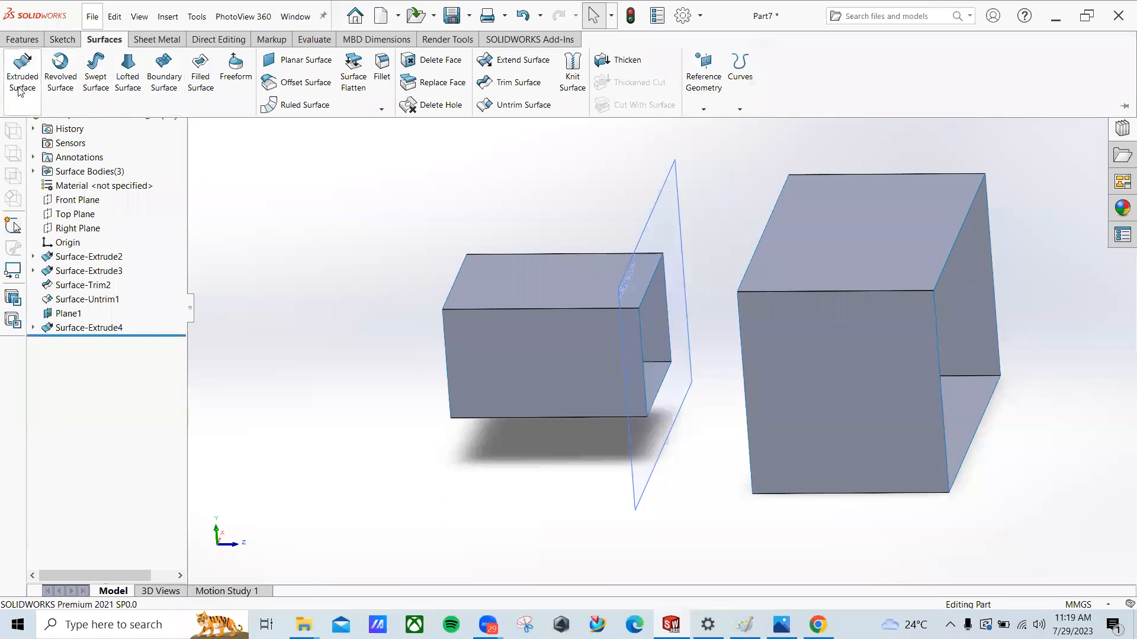
{"action": "left_click", "coordinate": [140, 87]}
{"action": "middle_click_drag", "start_coordinate": [421, 218], "coordinate": [650, 233]}
{"action": "left_click", "coordinate": [781, 237]}
{"action": "left_click", "coordinate": [657, 264]}
{"action": "left_click", "coordinate": [36, 119]}
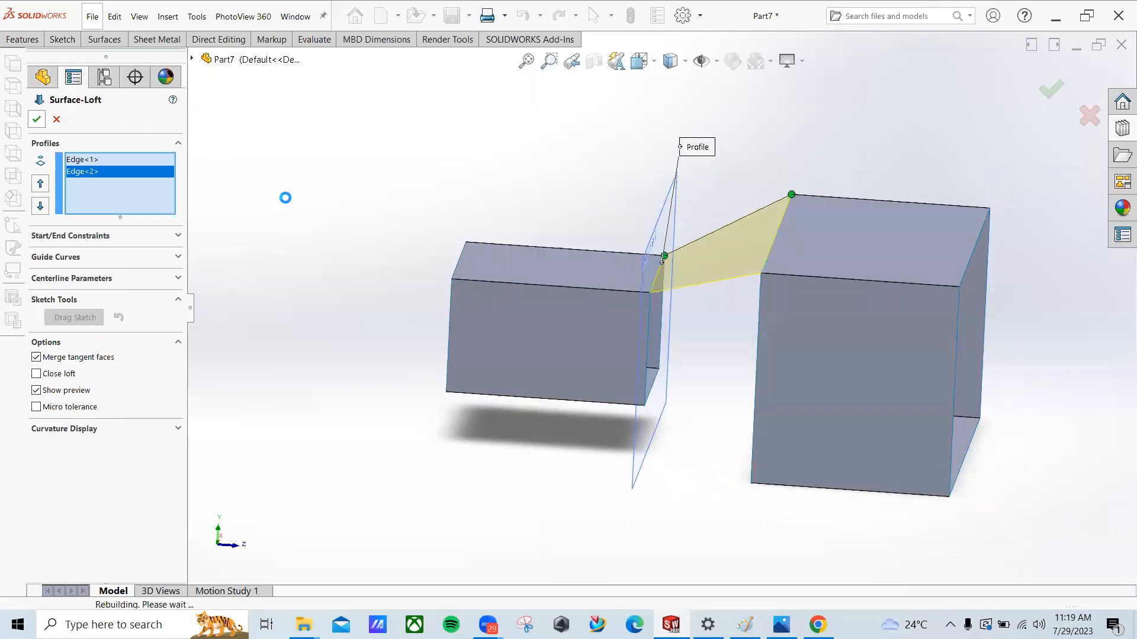
{"action": "middle_click_drag", "start_coordinate": [414, 195], "coordinate": [380, 213]}
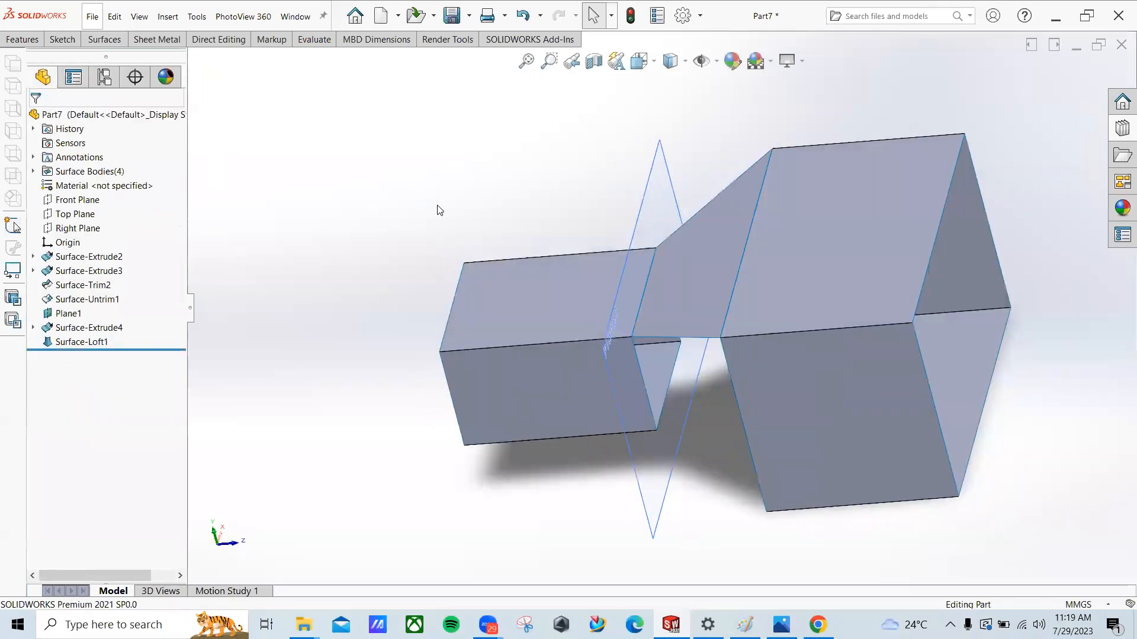
Step: Hide the large box and the lofted surface one at a time to check they are separate bodies, and restore both
{"action": "middle_click_drag", "start_coordinate": [508, 198], "coordinate": [421, 141]}
{"action": "left_click", "coordinate": [157, 42]}
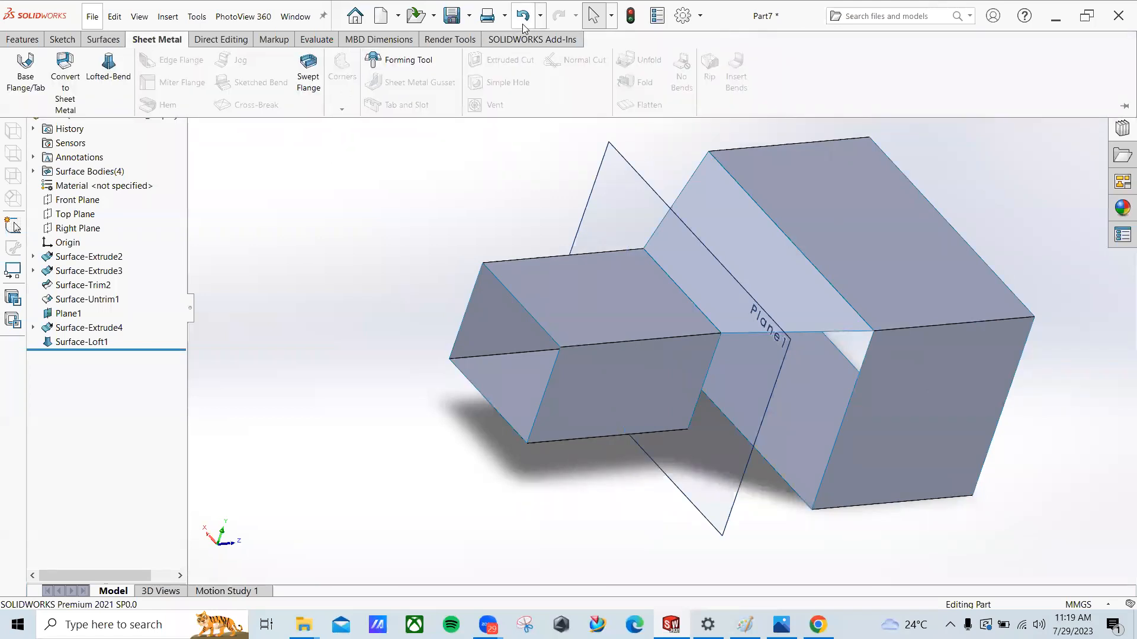
{"action": "middle_click_drag", "start_coordinate": [389, 243], "coordinate": [432, 236]}
{"action": "middle_click_drag", "start_coordinate": [588, 230], "coordinate": [707, 245]}
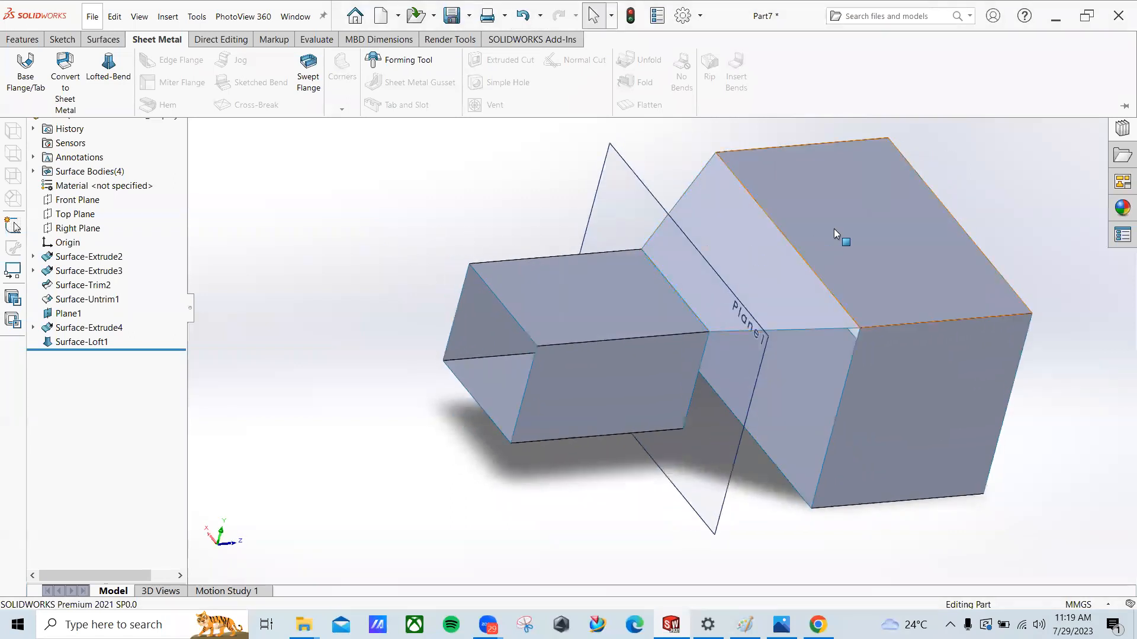
{"action": "left_click", "coordinate": [833, 228]}
{"action": "left_click", "coordinate": [888, 197]}
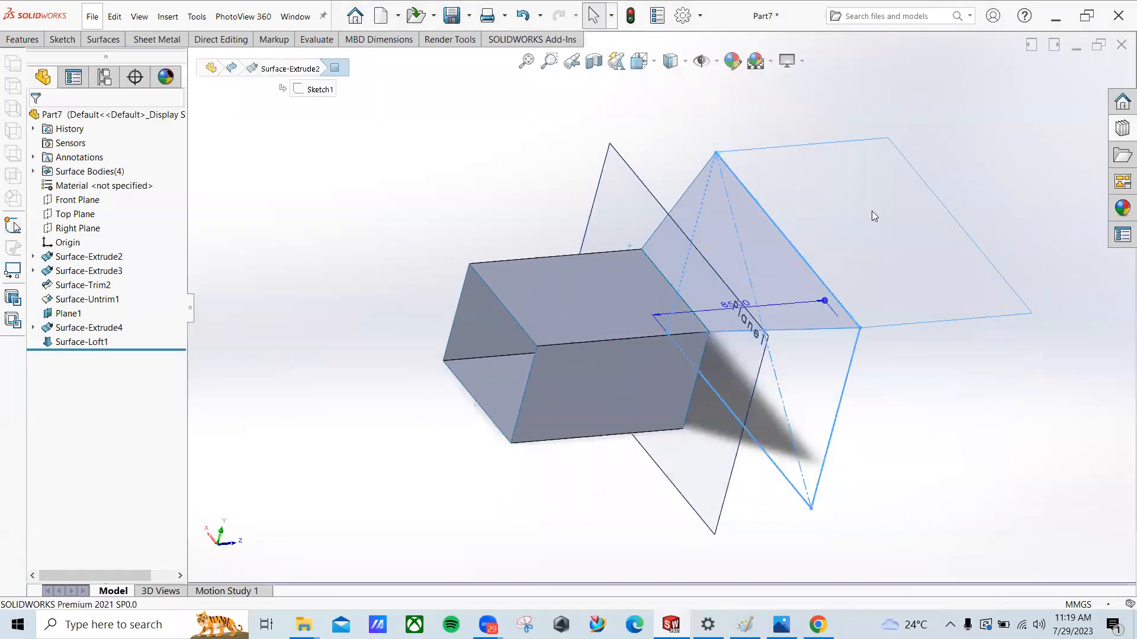
{"action": "left_click", "coordinate": [760, 246]}
{"action": "left_click", "coordinate": [823, 221]}
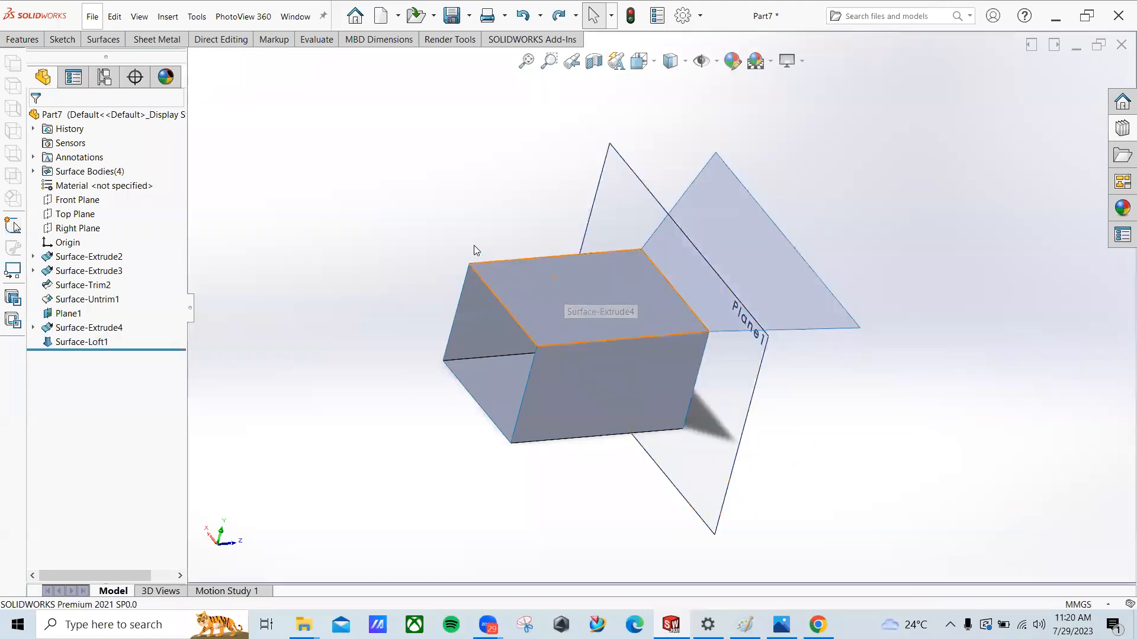
{"action": "left_click", "coordinate": [157, 39]}
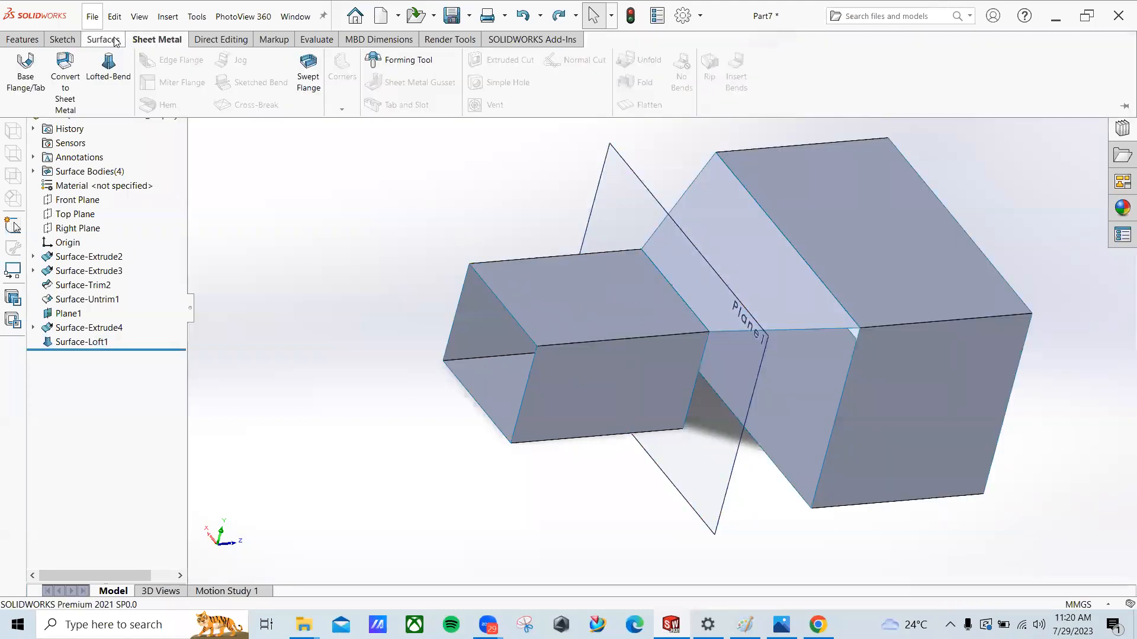
Step: Knit the large box, the lofted surface and the small box into a single surface body
{"action": "left_click", "coordinate": [115, 40]}
{"action": "left_click", "coordinate": [572, 99]}
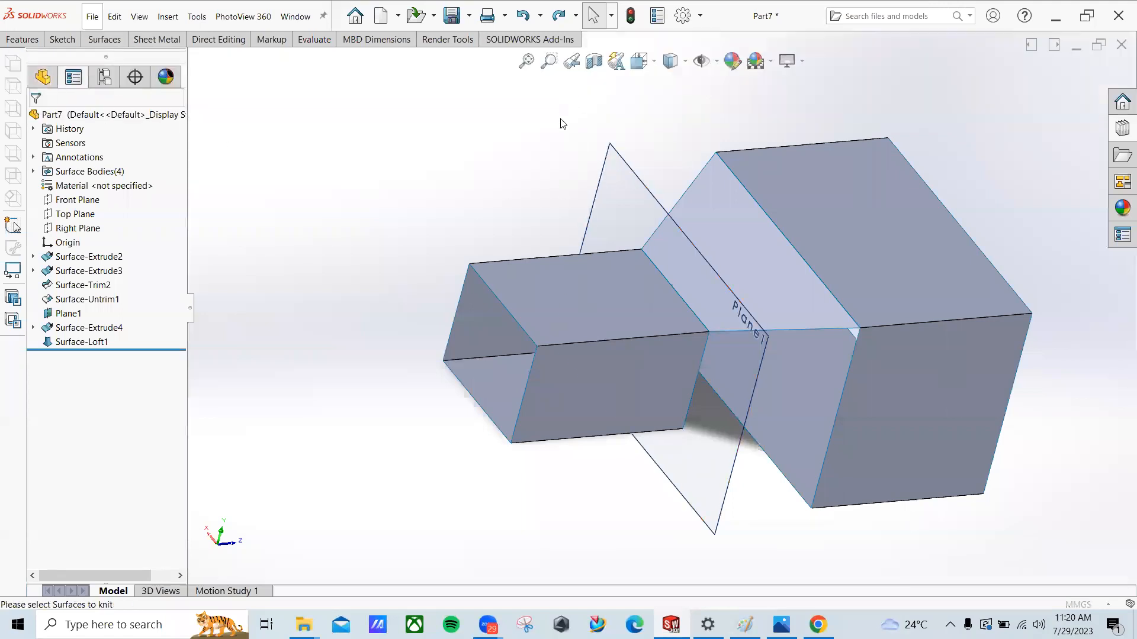
{"action": "left_click", "coordinate": [765, 250]}
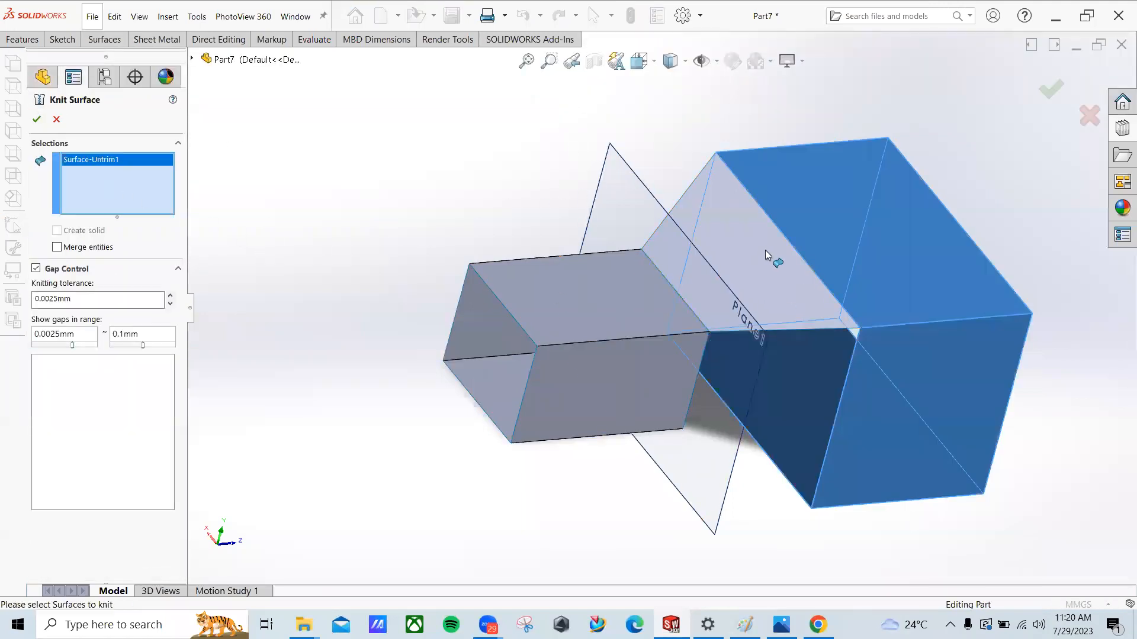
{"action": "left_click", "coordinate": [722, 264]}
{"action": "left_click", "coordinate": [591, 275]}
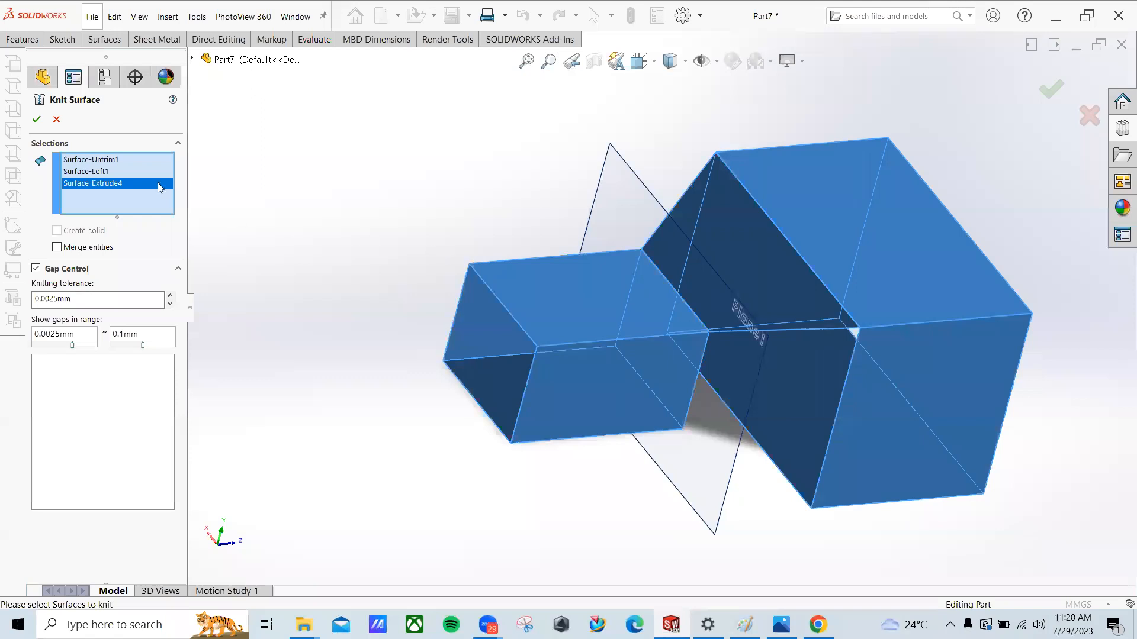
{"action": "left_click", "coordinate": [37, 120]}
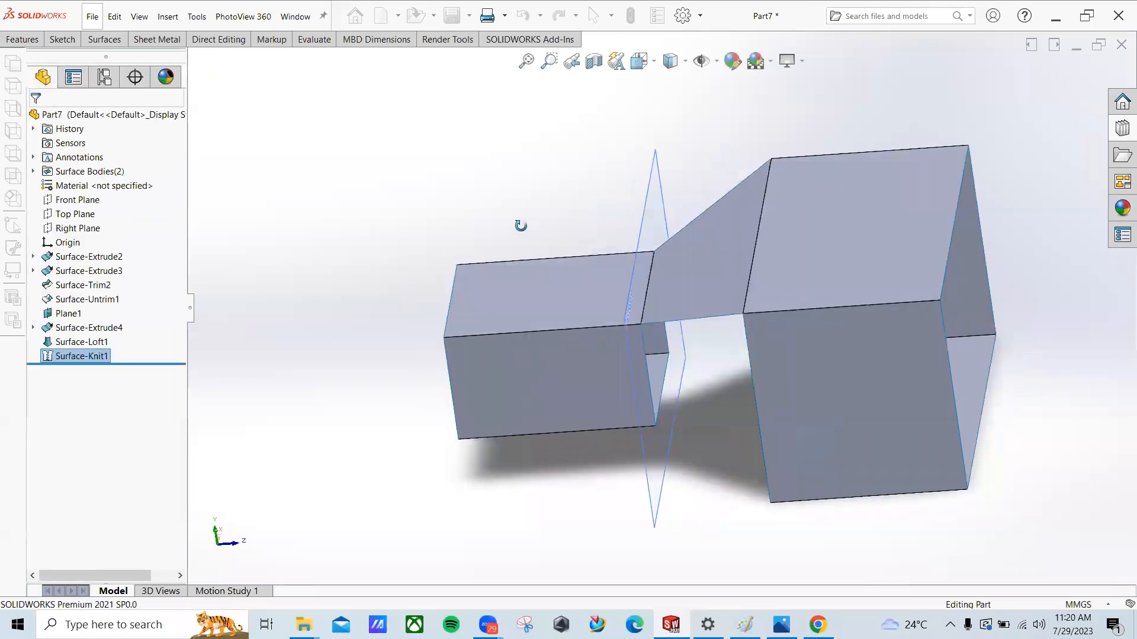
Step: Hide the knitted surface to check that both boxes and the loft act as one body, and undo the hiding
{"action": "left_click", "coordinate": [901, 239]}
{"action": "left_click", "coordinate": [971, 209]}
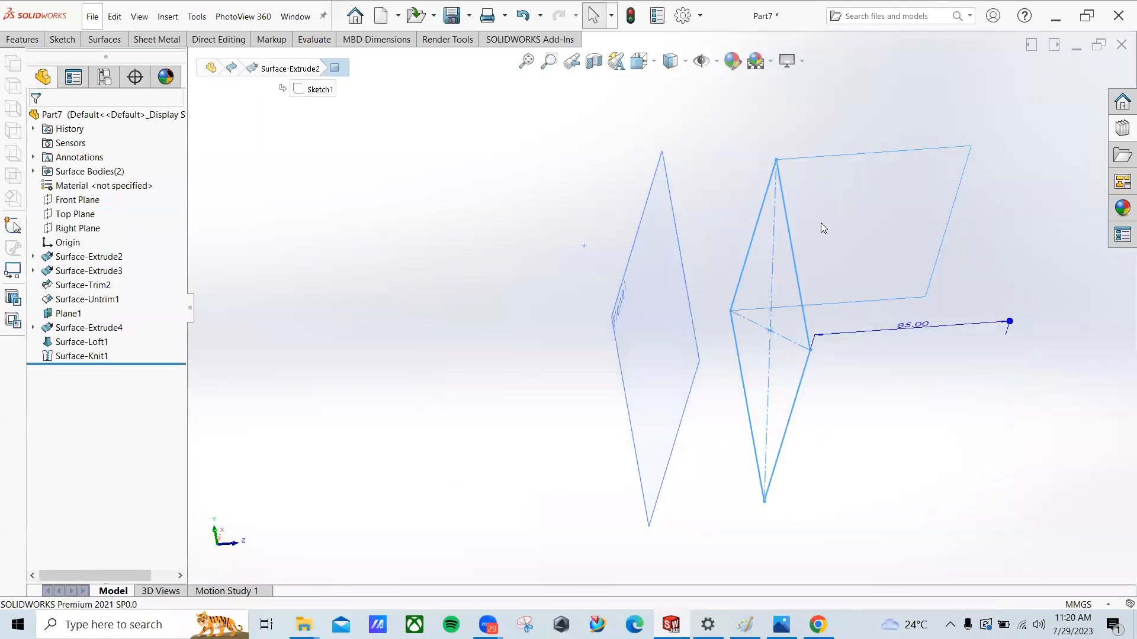
{"action": "middle_click_drag", "start_coordinate": [591, 198], "coordinate": [593, 199]}
{"action": "key", "text": "ctrl+z"}
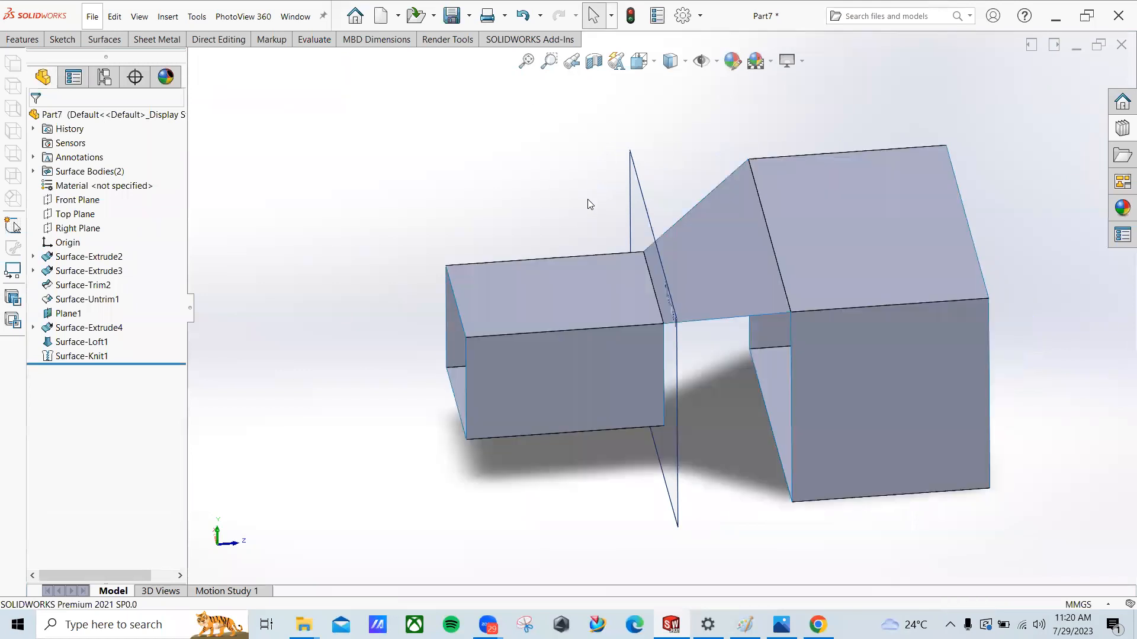
Step: Thicken the knitted surface by 2 mm
{"action": "left_click", "coordinate": [111, 40]}
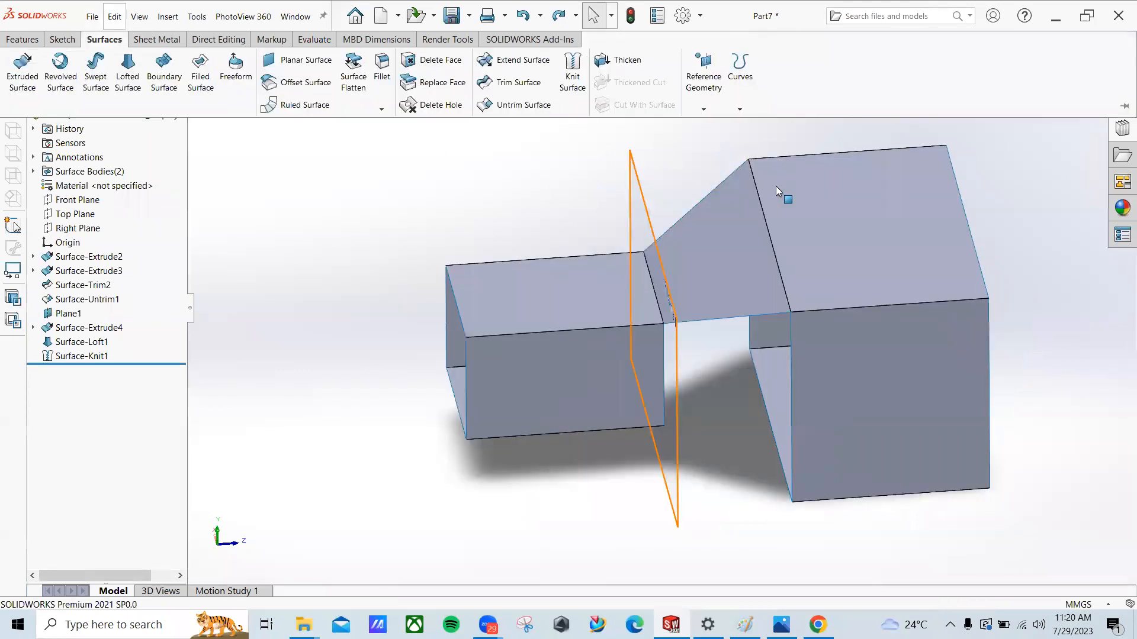
{"action": "left_click", "coordinate": [628, 60]}
{"action": "key", "text": "space"}
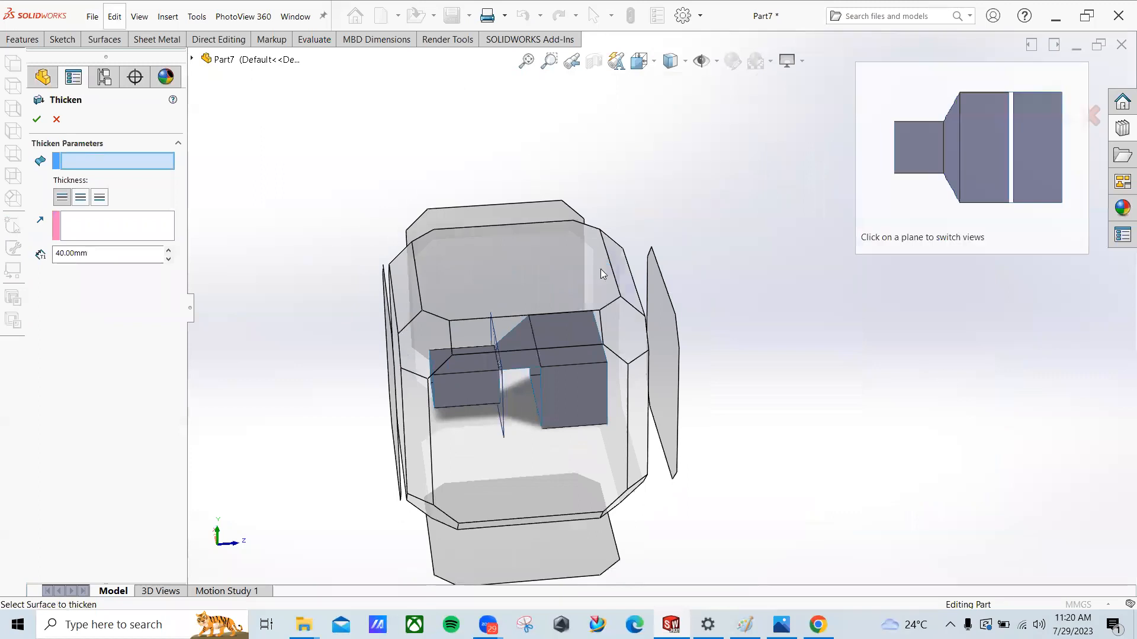
{"action": "left_click", "coordinate": [779, 236]}
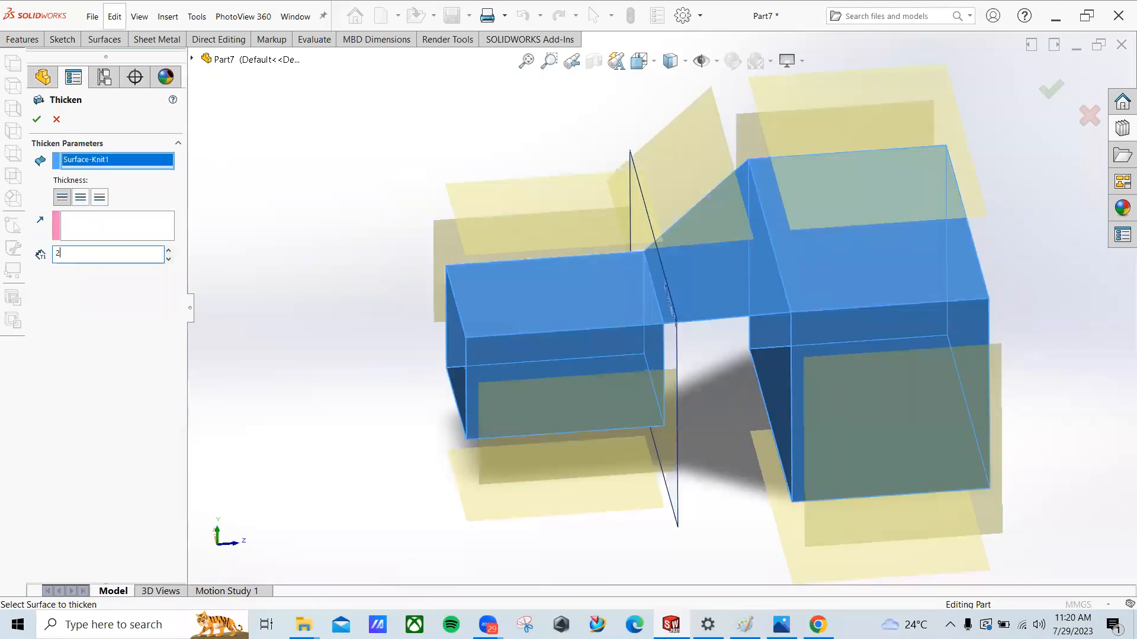
{"action": "key", "text": "Return"}
{"action": "left_click", "coordinate": [36, 119]}
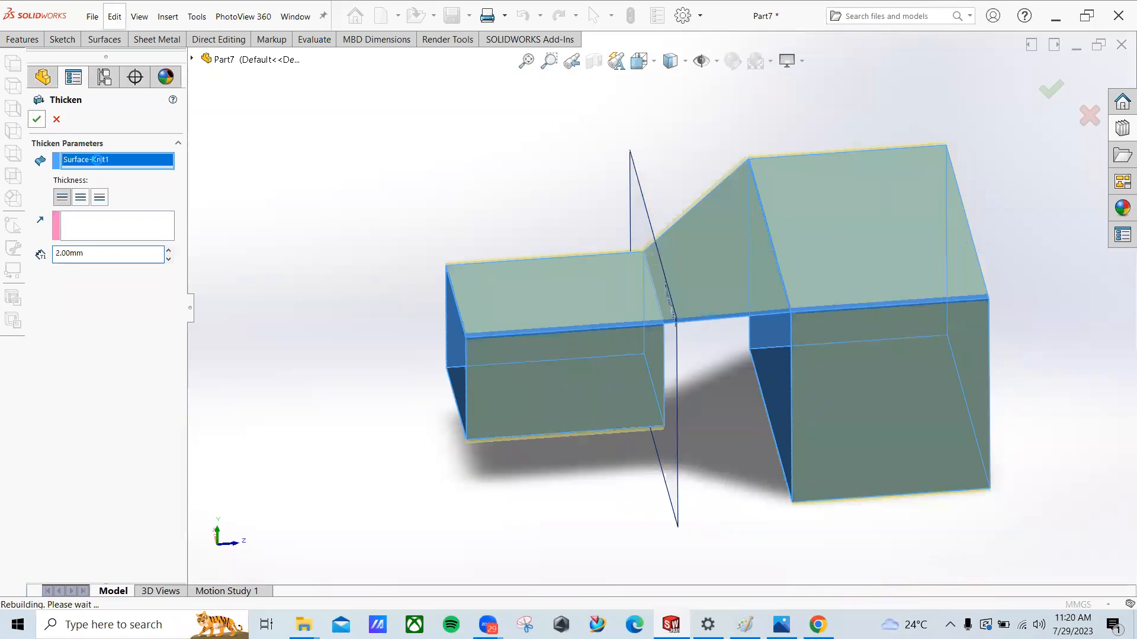
{"action": "mouse_move", "coordinate": [452, 158]}
{"action": "middle_mouse_down"}
{"action": "mouse_move", "coordinate": [614, 312]}
{"action": "mouse_move", "coordinate": [592, 334]}
{"action": "mouse_move", "coordinate": [306, 363]}
{"action": "middle_mouse_up"}
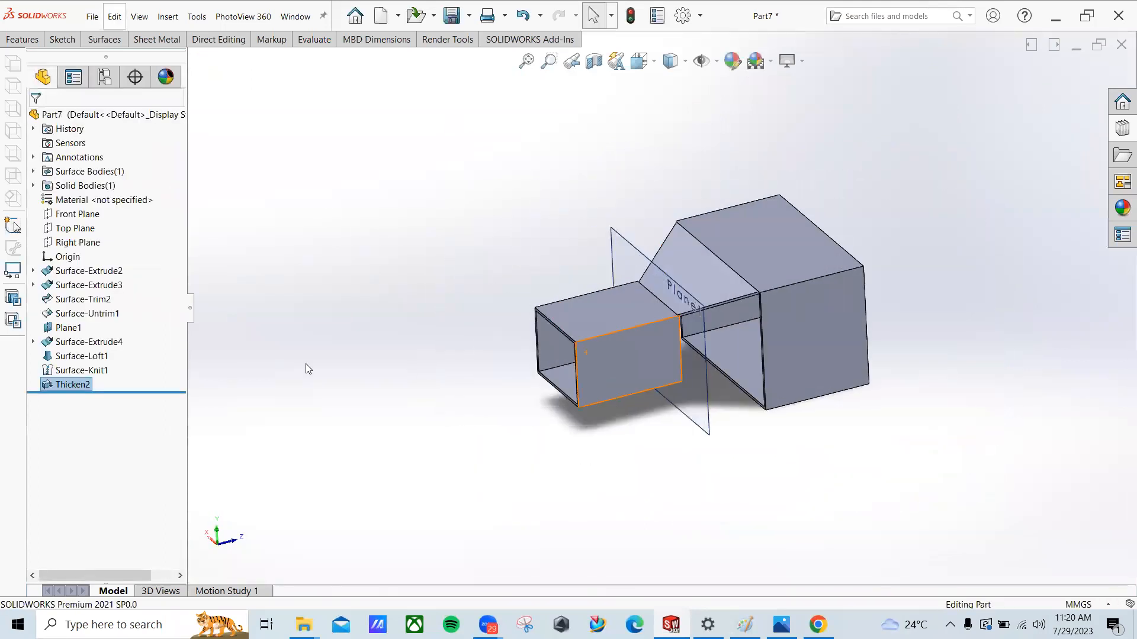
Step: Delete the thicken feature from the knitted boxes
{"action": "right_click", "coordinate": [96, 384]}
{"action": "left_click", "coordinate": [108, 447]}
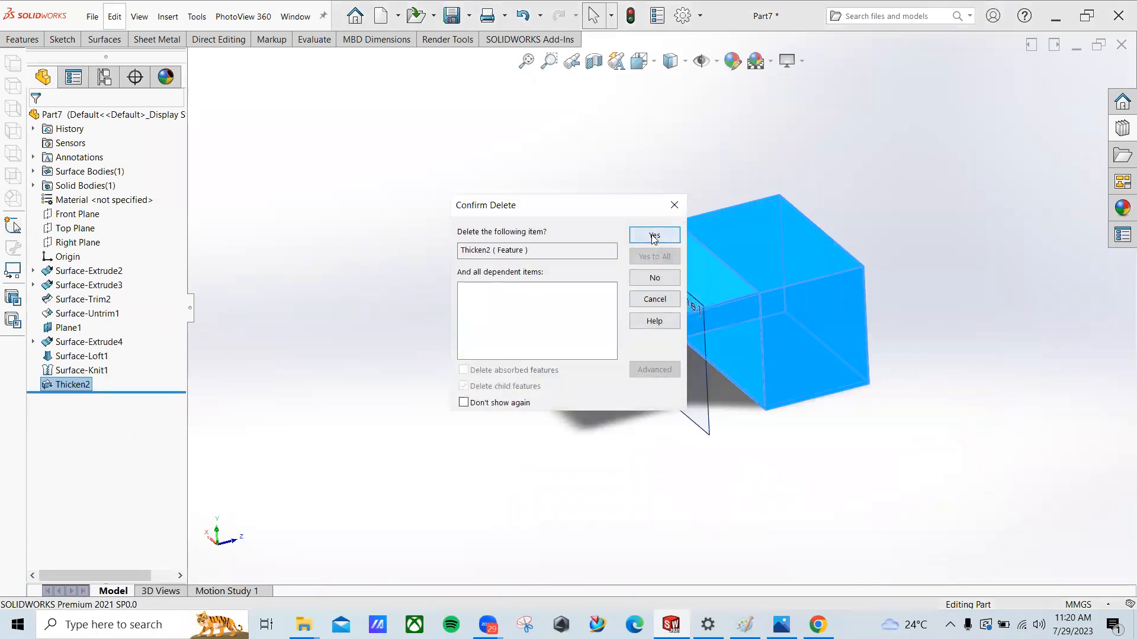
{"action": "left_click", "coordinate": [655, 236]}
Step: Delete the surface extrusions of the large and small boxes together with their dependent features, keeping the sketches and the offset plane
{"action": "left_click", "coordinate": [757, 263]}
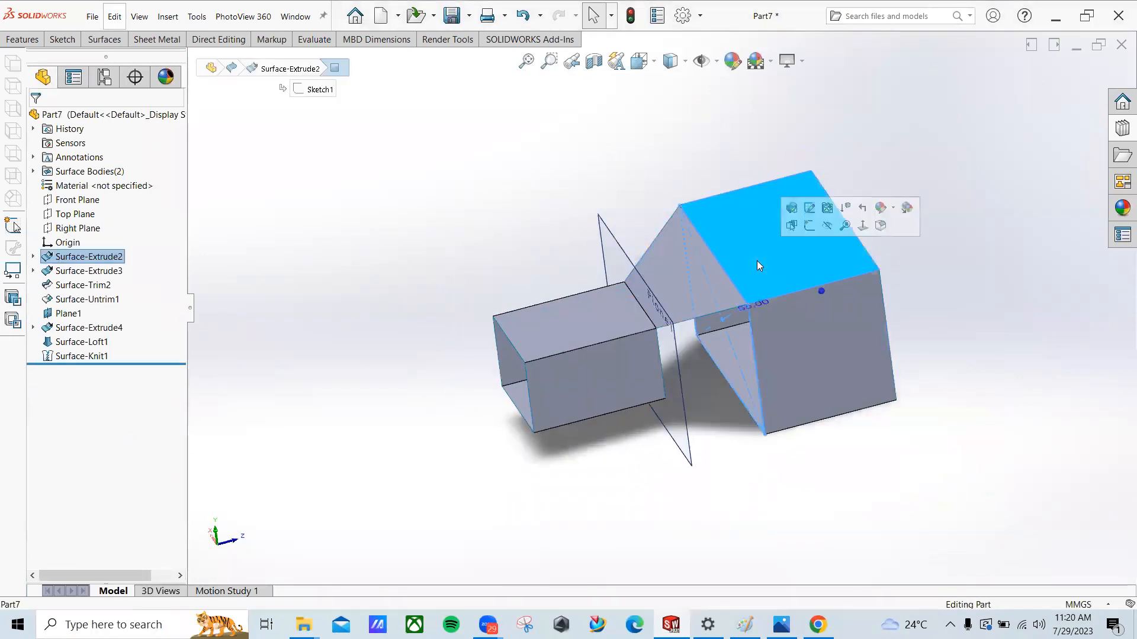
{"action": "key", "text": "Delete"}
{"action": "left_click", "coordinate": [654, 237]}
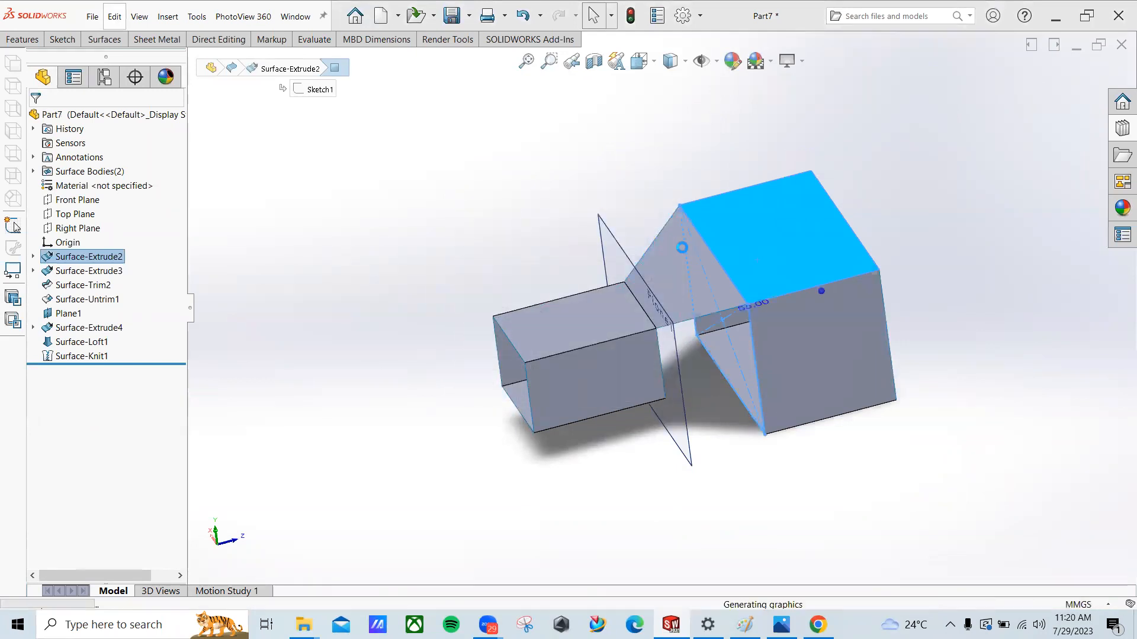
{"action": "right_click", "coordinate": [583, 334]}
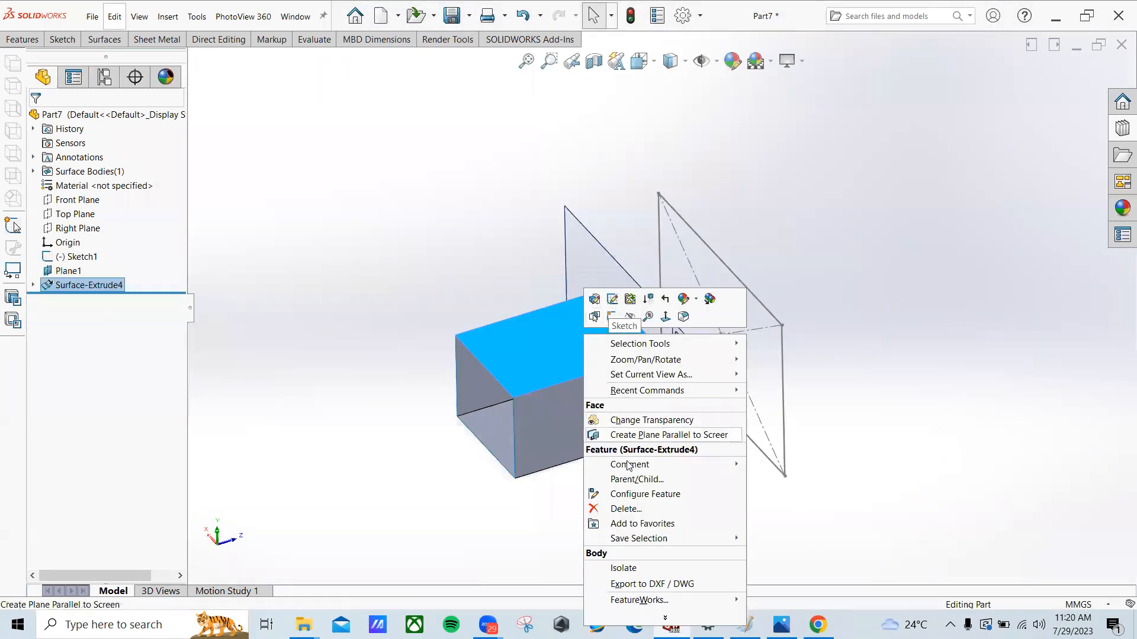
{"action": "left_click", "coordinate": [626, 508]}
{"action": "left_click", "coordinate": [654, 236]}
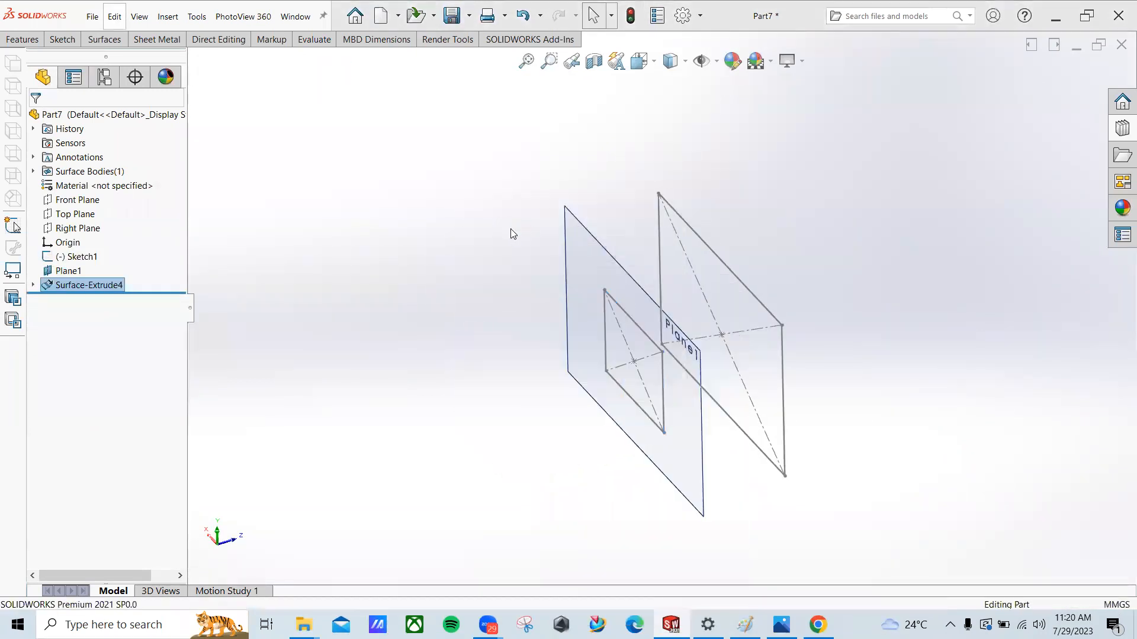
Step: Sketch an arched spline across the rectangles on the Front Plane, starting about 88 mm from the origin, and exit the sketch
{"action": "left_click", "coordinate": [105, 39]}
{"action": "middle_click_drag", "start_coordinate": [574, 177], "coordinate": [450, 122]}
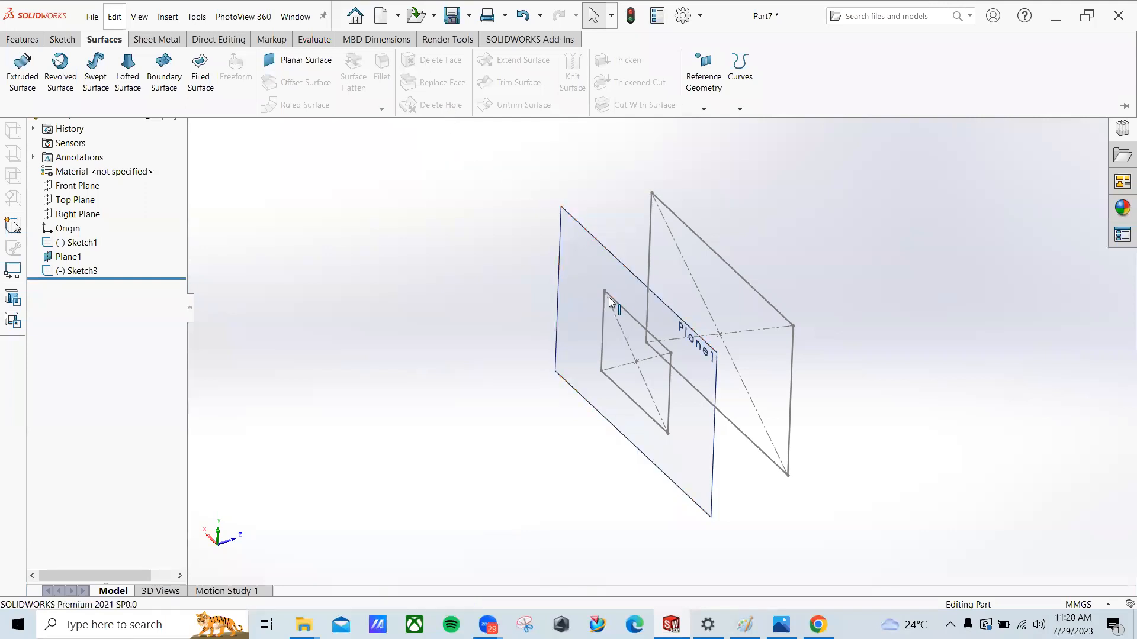
{"action": "middle_click_drag", "start_coordinate": [617, 277], "coordinate": [554, 234]}
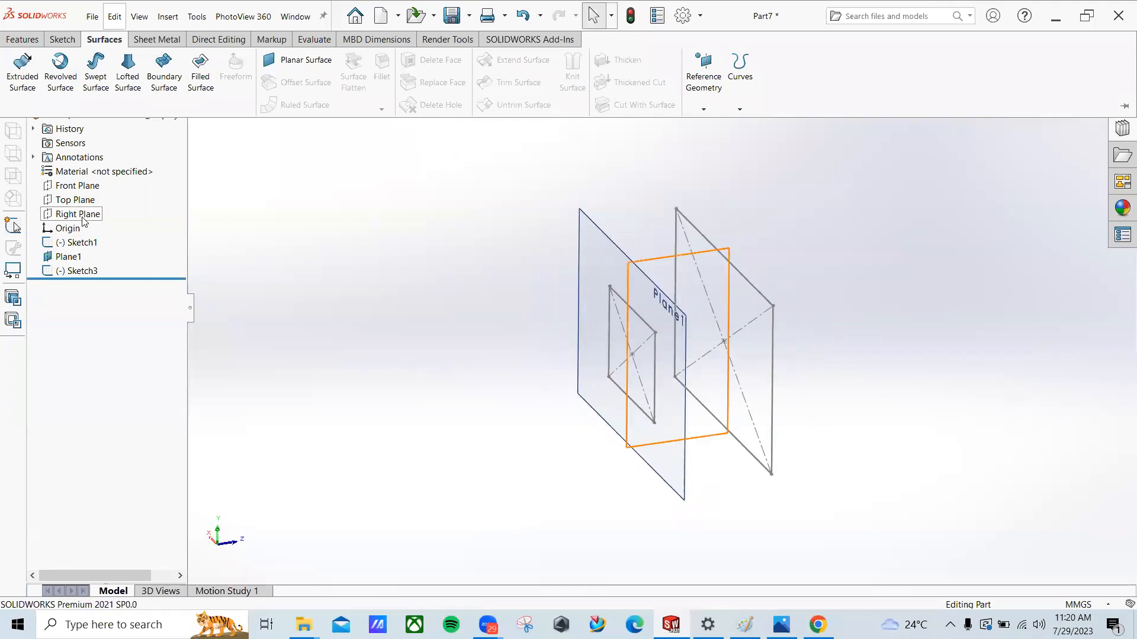
{"action": "left_click", "coordinate": [79, 186]}
{"action": "left_click", "coordinate": [88, 173]}
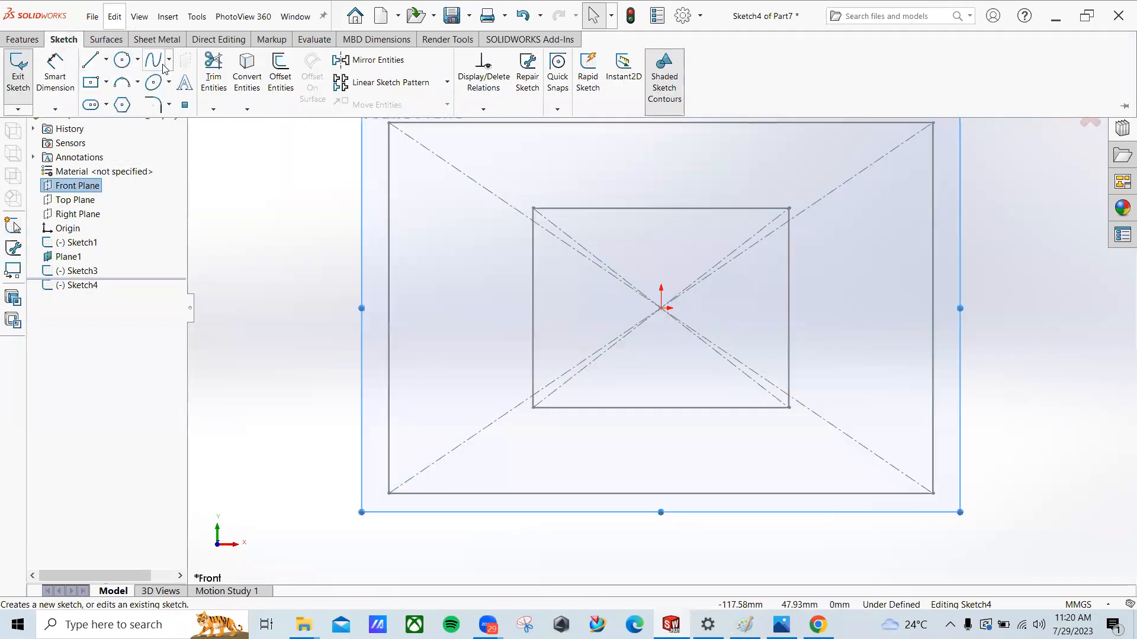
{"action": "left_click", "coordinate": [165, 67]}
{"action": "left_click", "coordinate": [308, 308]}
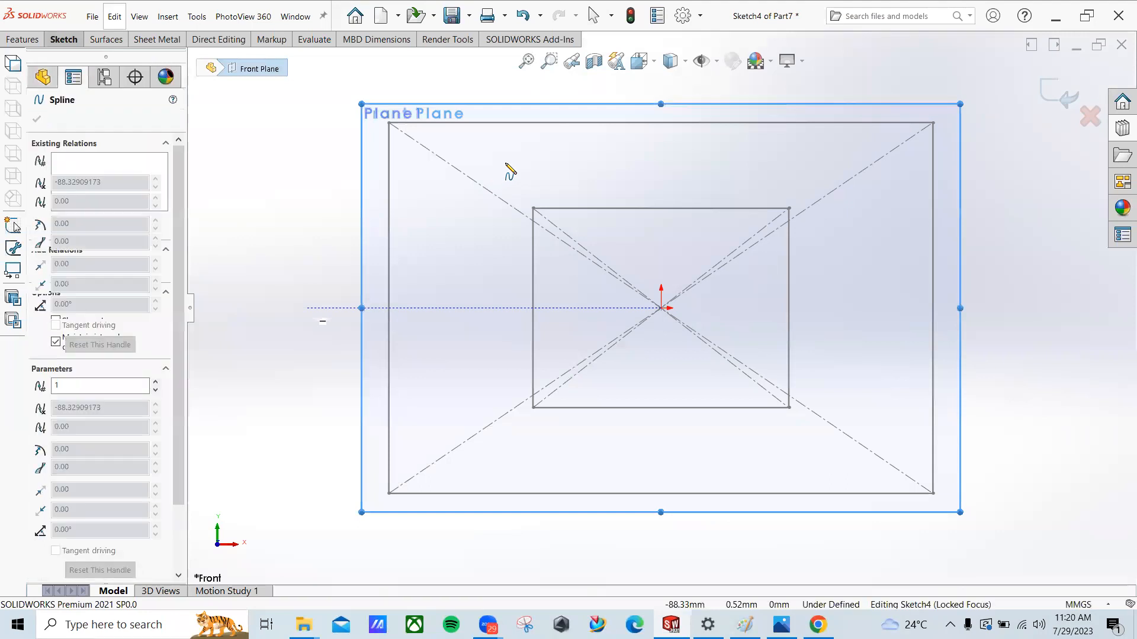
{"action": "left_click", "coordinate": [507, 162]}
{"action": "left_click", "coordinate": [1005, 303]}
{"action": "left_click", "coordinate": [1060, 94]}
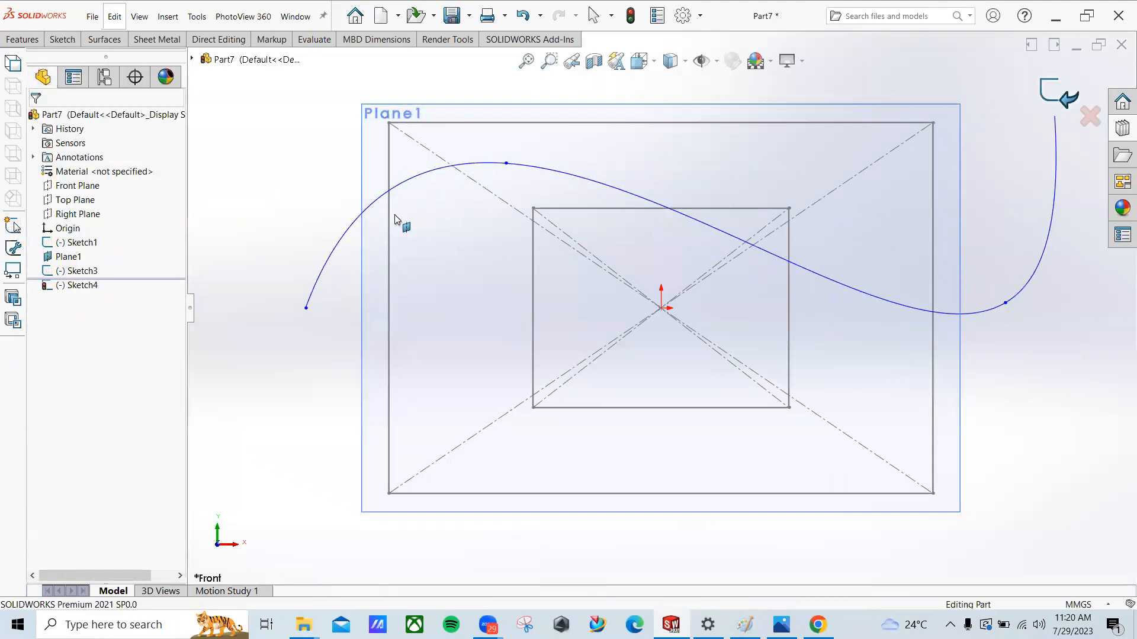
Step: Extrude the spline as a surface to a blind depth of 85 mm
{"action": "left_click", "coordinate": [104, 39]}
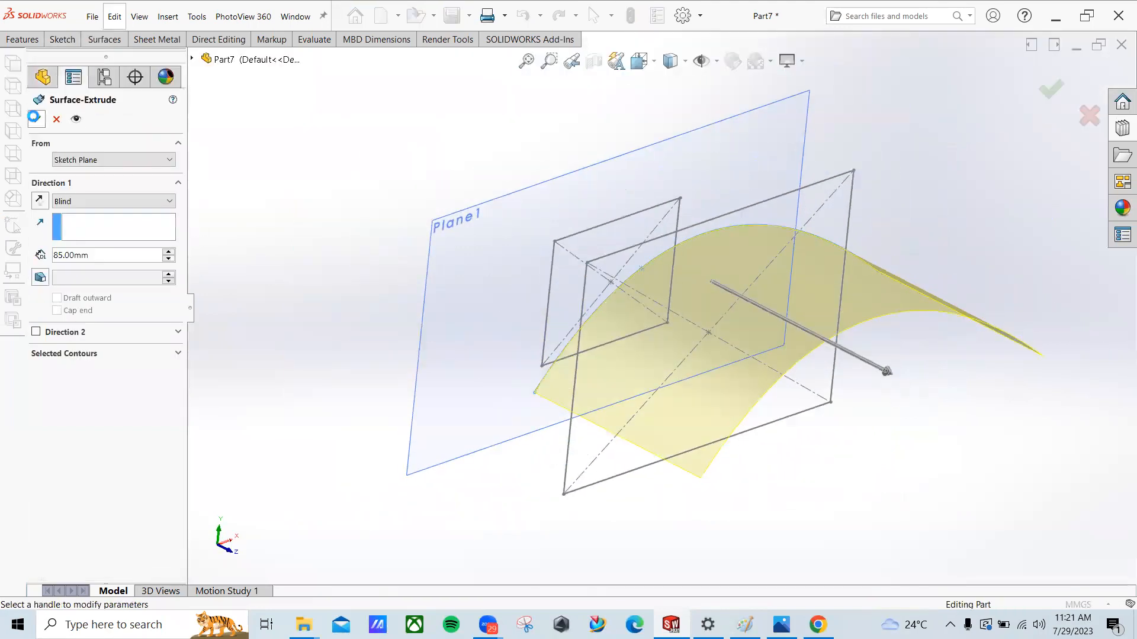
{"action": "left_click", "coordinate": [35, 118]}
{"action": "middle_click_drag", "start_coordinate": [551, 234], "coordinate": [651, 323]}
Step: Sketch a circle of about 11.8 mm radius on the Top Plane near the middle of the arched surface, and exit the sketch
{"action": "left_click", "coordinate": [75, 214]}
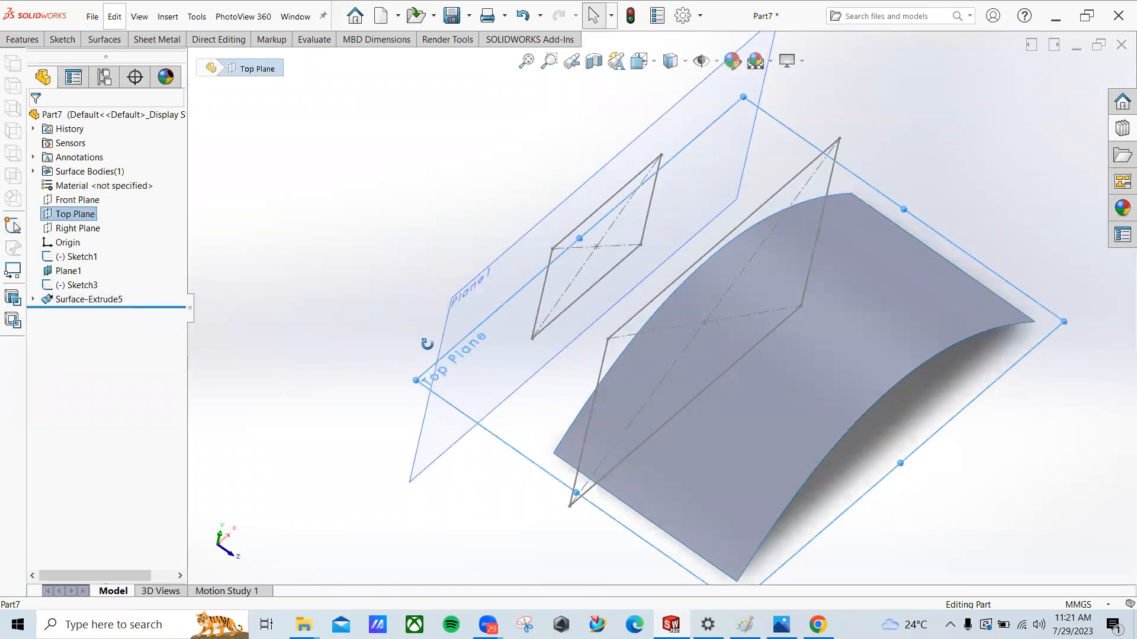
{"action": "middle_click_drag", "start_coordinate": [427, 344], "coordinate": [428, 391]}
{"action": "left_click", "coordinate": [63, 39]}
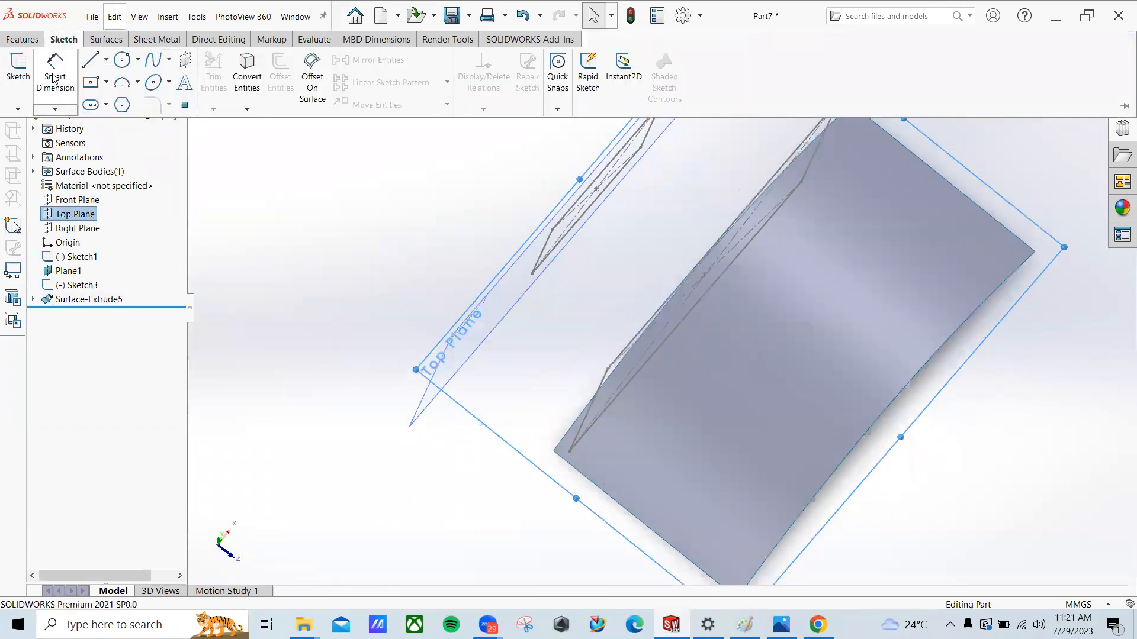
{"action": "left_click", "coordinate": [17, 66]}
{"action": "left_click", "coordinate": [75, 44]}
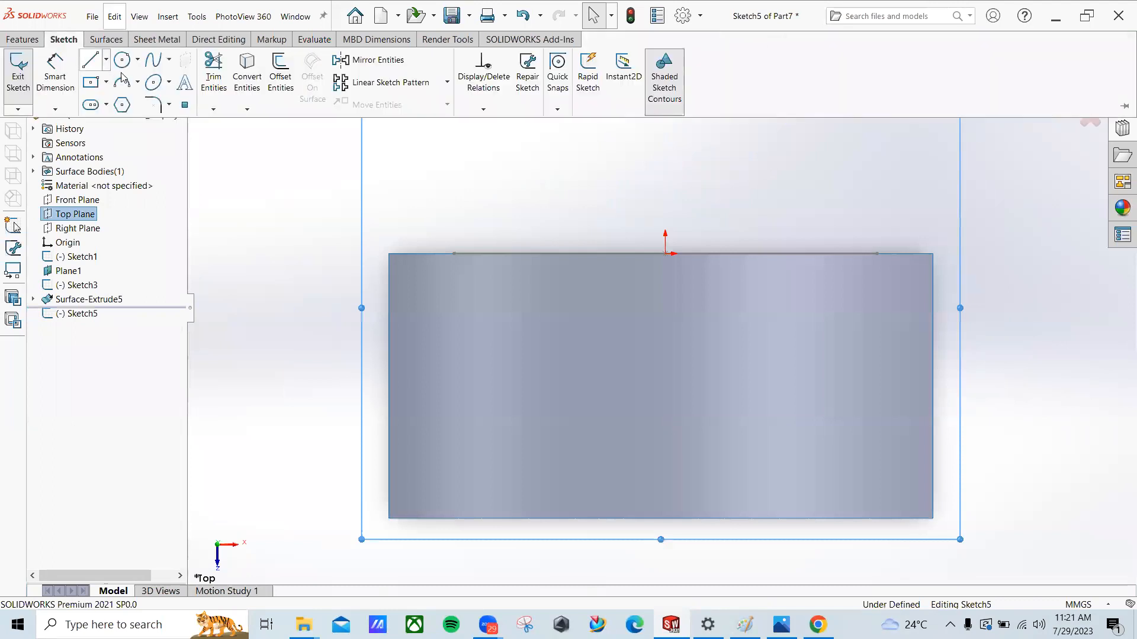
{"action": "left_click", "coordinate": [113, 59]}
{"action": "left_click", "coordinate": [725, 386]}
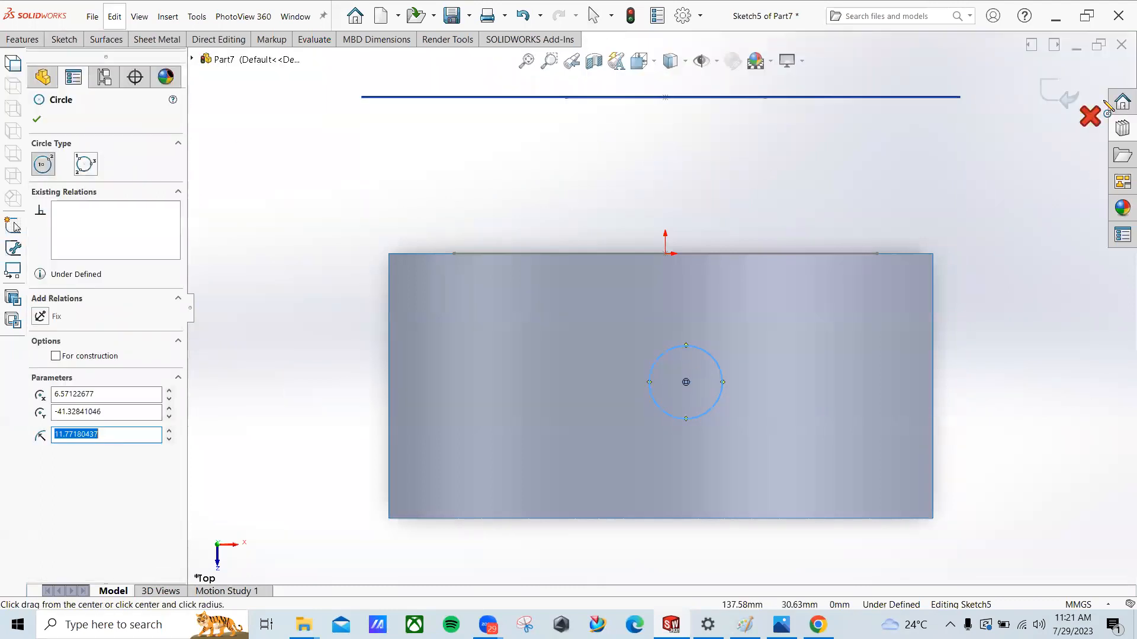
{"action": "left_click", "coordinate": [1059, 94]}
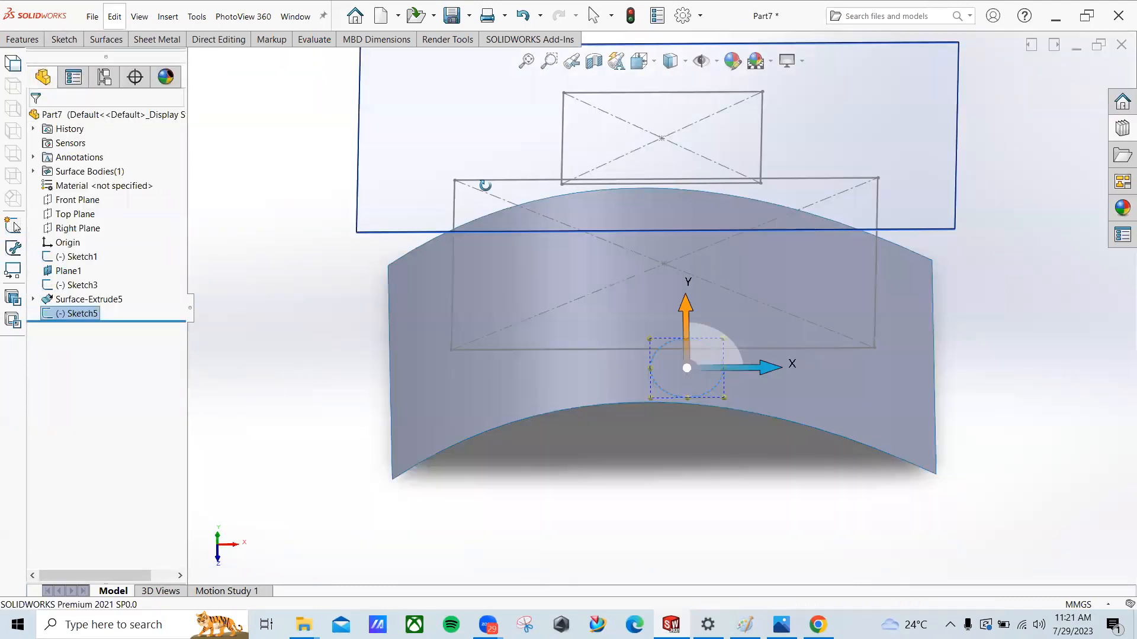
Step: Extrude the circle upward through the arched surface as a surface cylinder with a blind depth of 85 mm
{"action": "left_click", "coordinate": [105, 39]}
{"action": "left_click", "coordinate": [19, 67]}
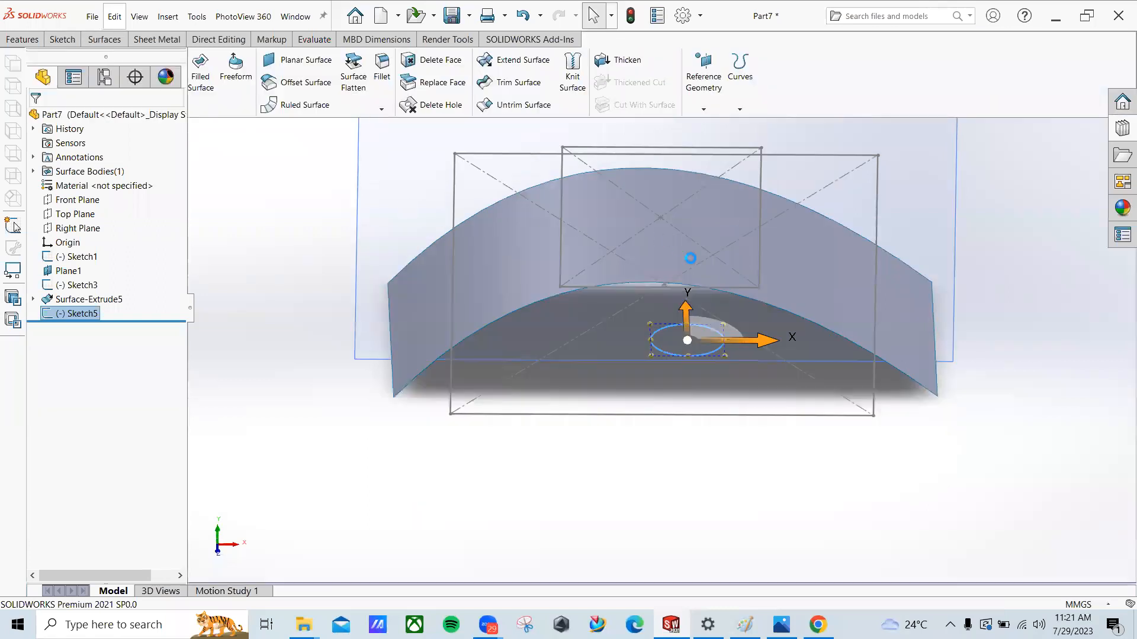
{"action": "left_click", "coordinate": [1045, 95]}
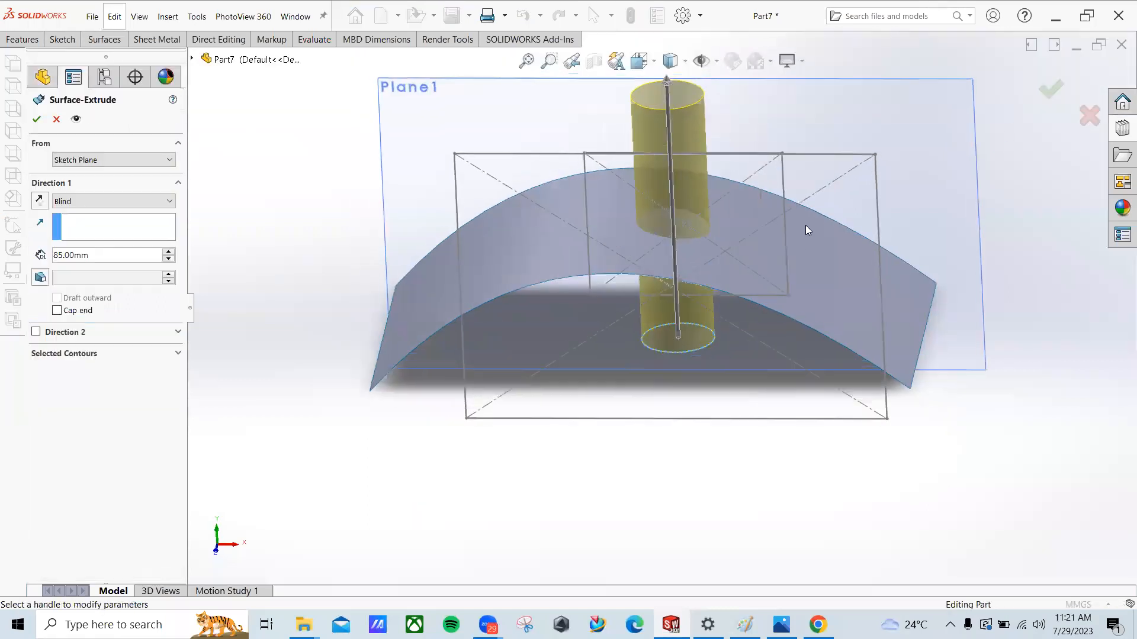
{"action": "middle_click_drag", "start_coordinate": [667, 283], "coordinate": [667, 355]}
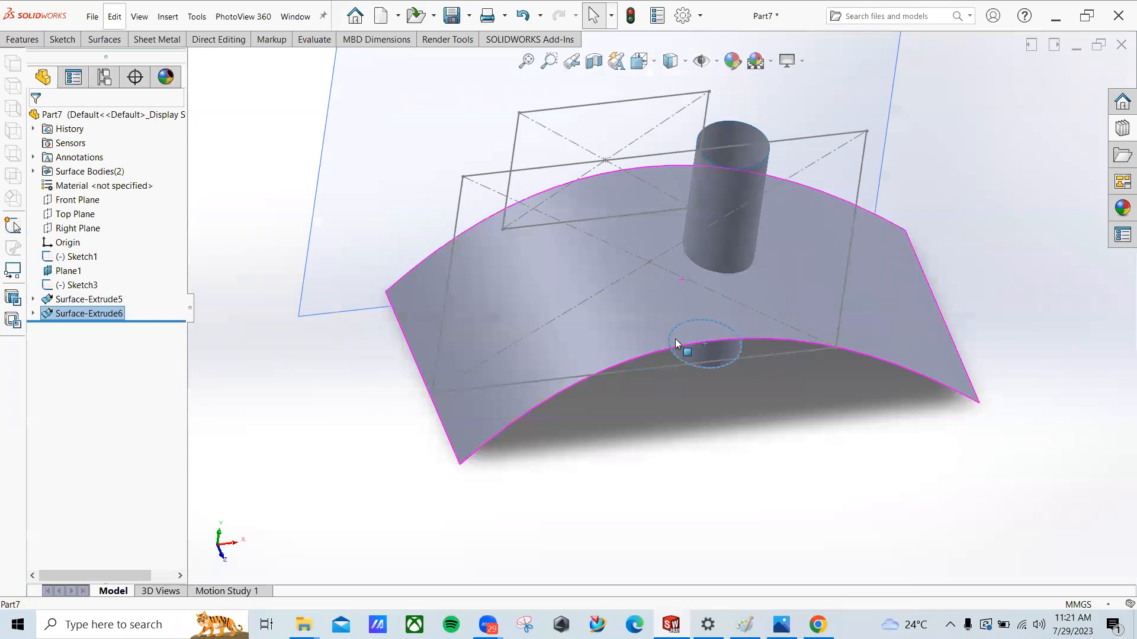
Step: Trim the arched surface with the surface cylinder as the trim tool, removing the circular piece inside the cylinder
{"action": "left_click", "coordinate": [105, 39]}
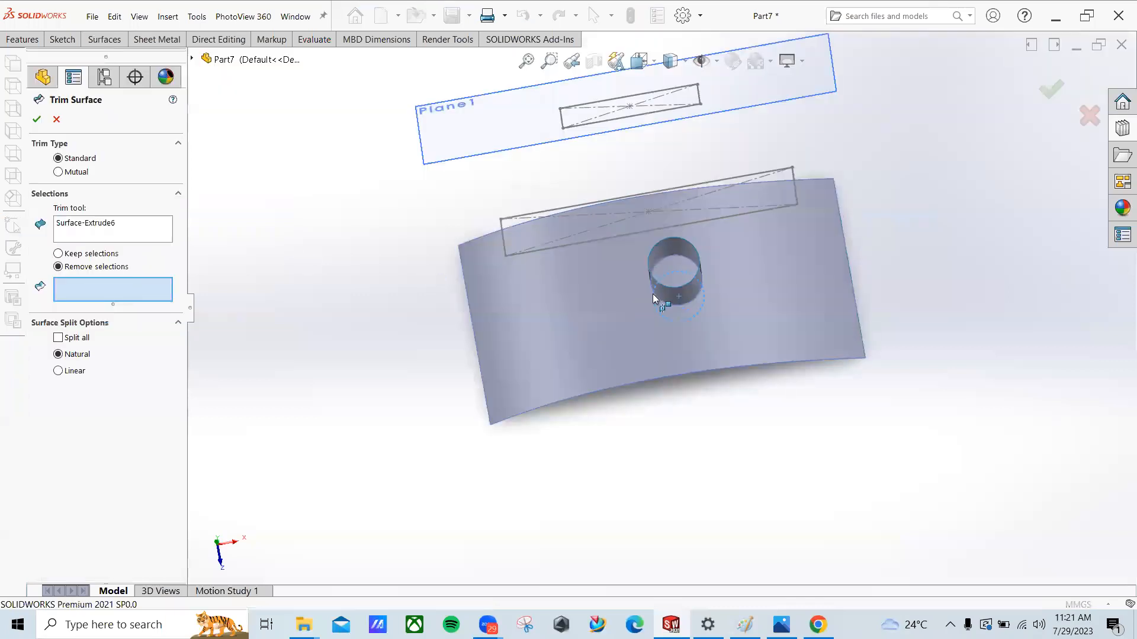
{"action": "left_click", "coordinate": [80, 225]}
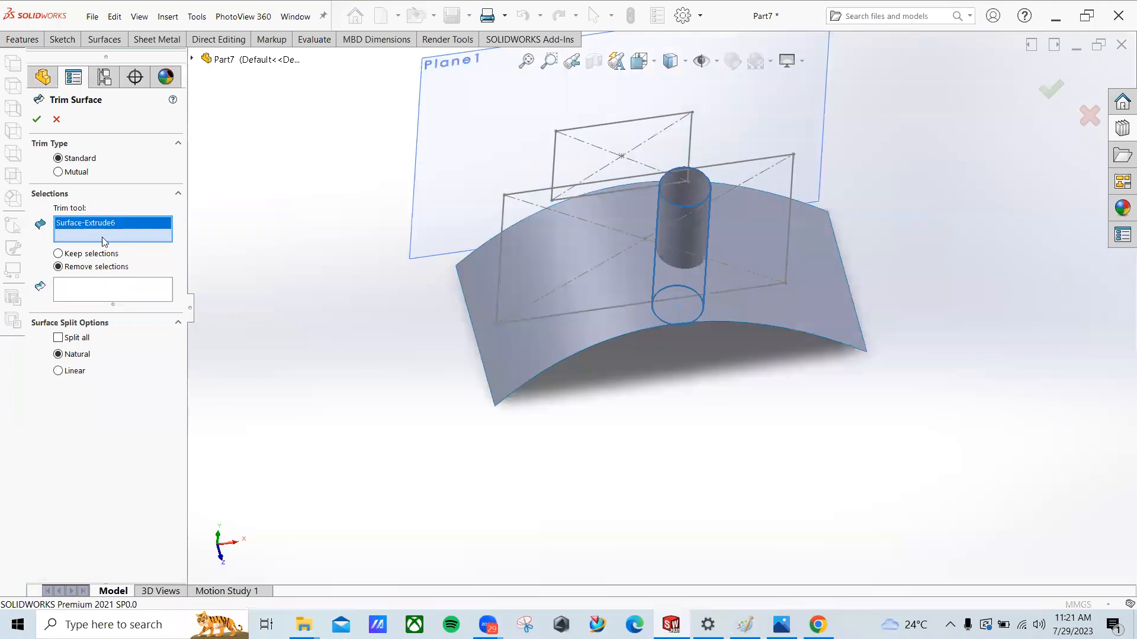
{"action": "left_click", "coordinate": [700, 233]}
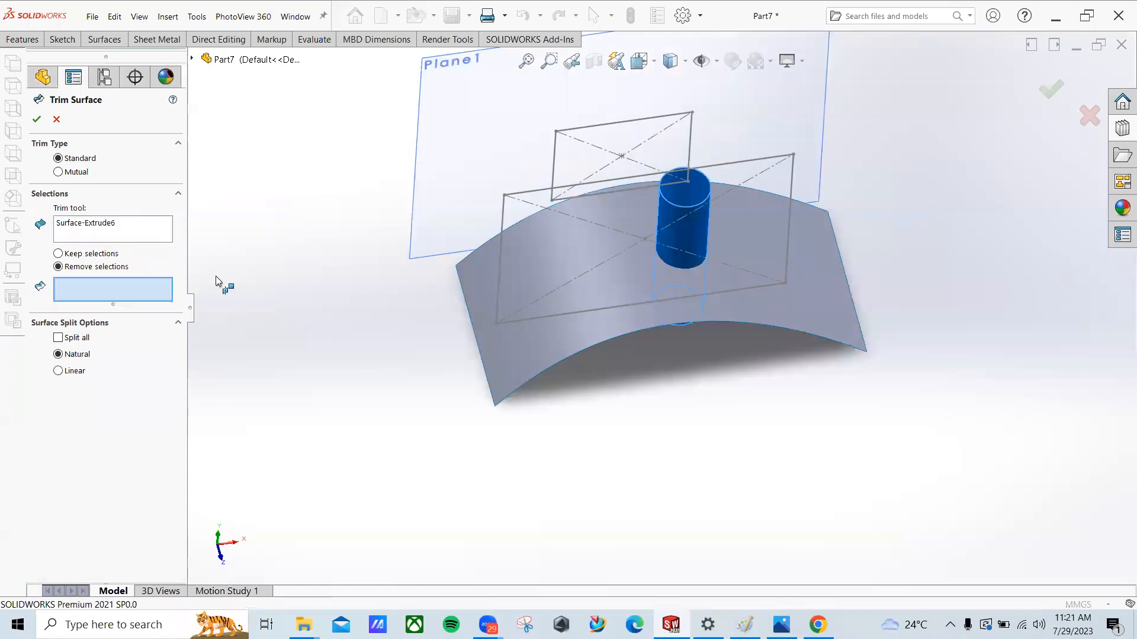
{"action": "middle_click_drag", "start_coordinate": [550, 367], "coordinate": [692, 293]}
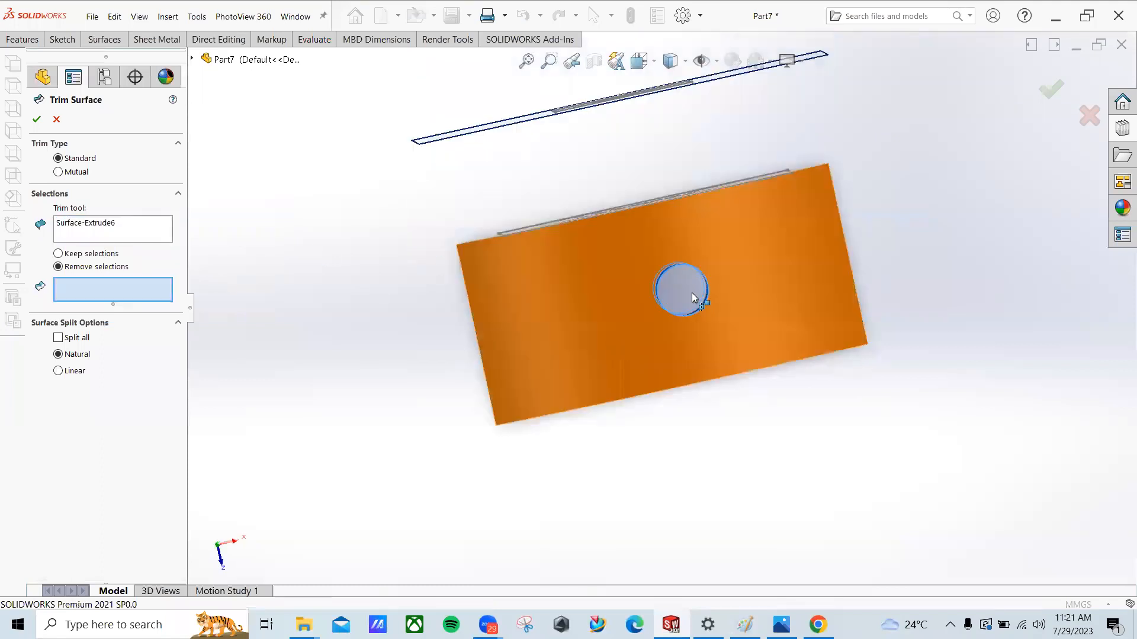
{"action": "left_click", "coordinate": [601, 316]}
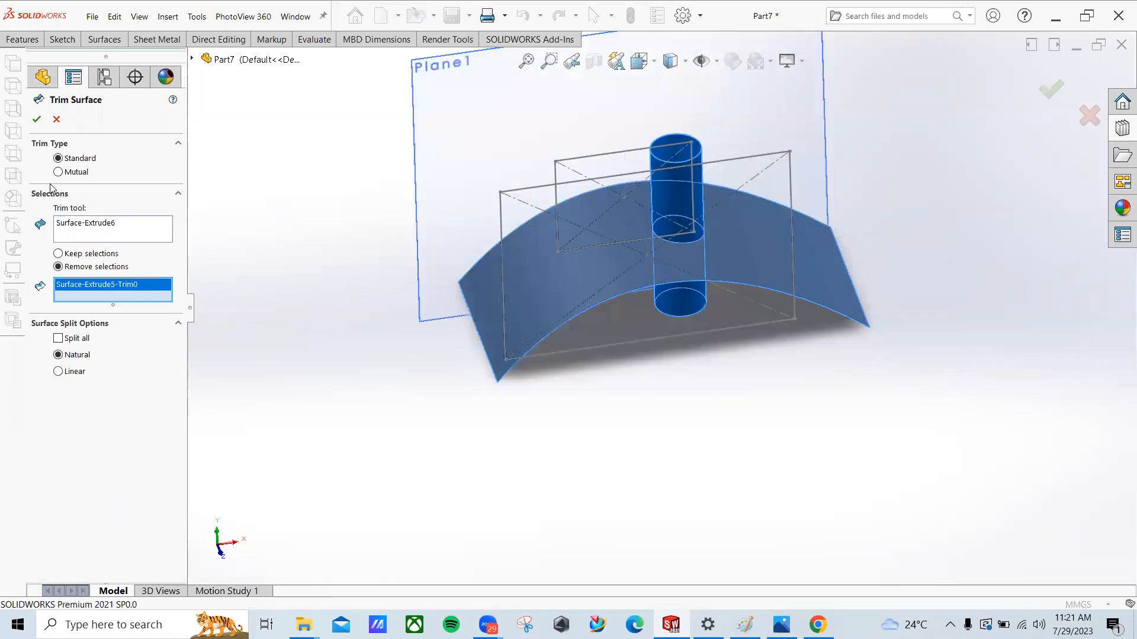
{"action": "left_click", "coordinate": [37, 121]}
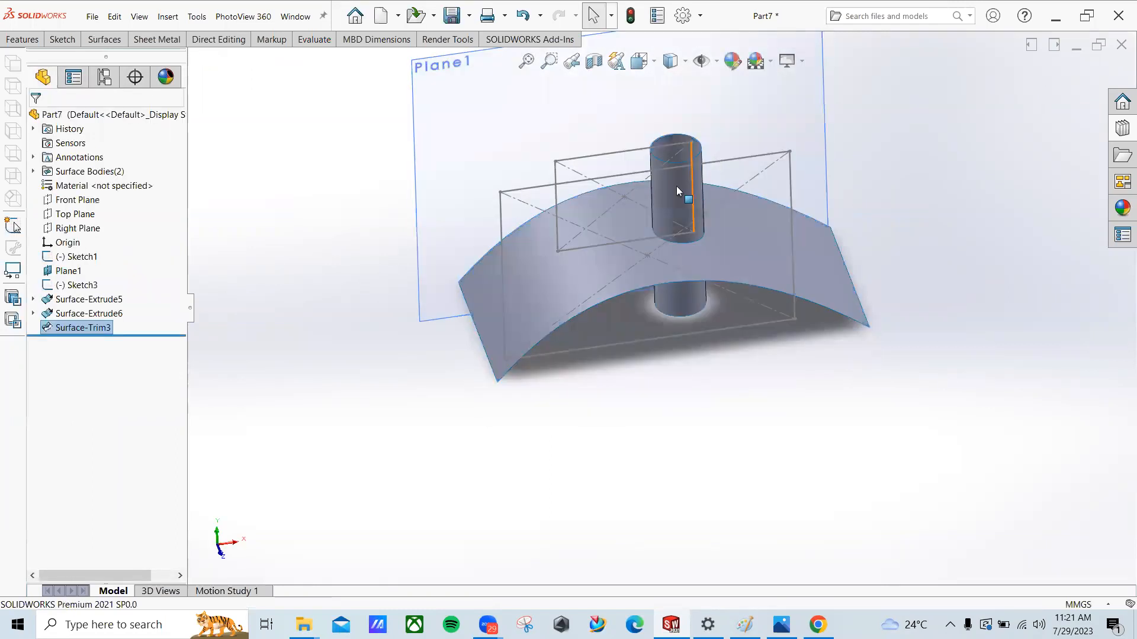
Step: Hide the surface cylinder to expose the hole in the arched surface
{"action": "left_click", "coordinate": [676, 186]}
{"action": "left_click", "coordinate": [714, 170]}
{"action": "mouse_move", "coordinate": [712, 248]}
{"action": "middle_mouse_down"}
{"action": "mouse_move", "coordinate": [713, 355]}
{"action": "mouse_move", "coordinate": [708, 284]}
{"action": "middle_mouse_up"}
{"action": "scroll", "coordinate": [679, 261], "scroll_direction": "down", "scroll_amount": 3}
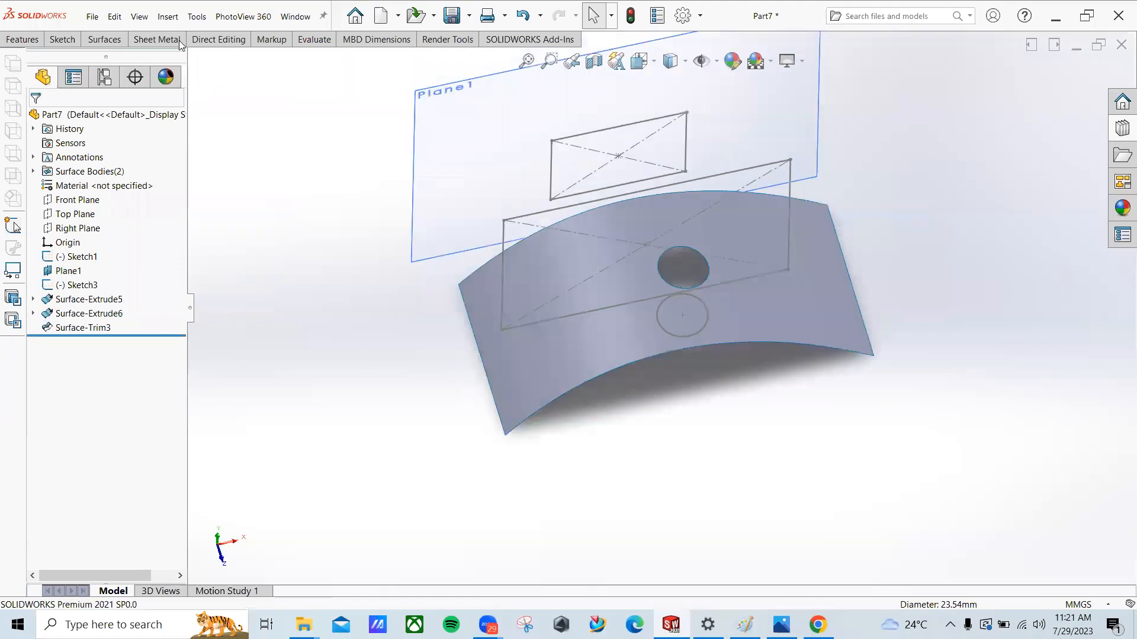
Step: Close the circular opening in the arched surface with Delete Hole, using its inner edge
{"action": "left_click", "coordinate": [110, 41]}
{"action": "key", "text": "Up"}
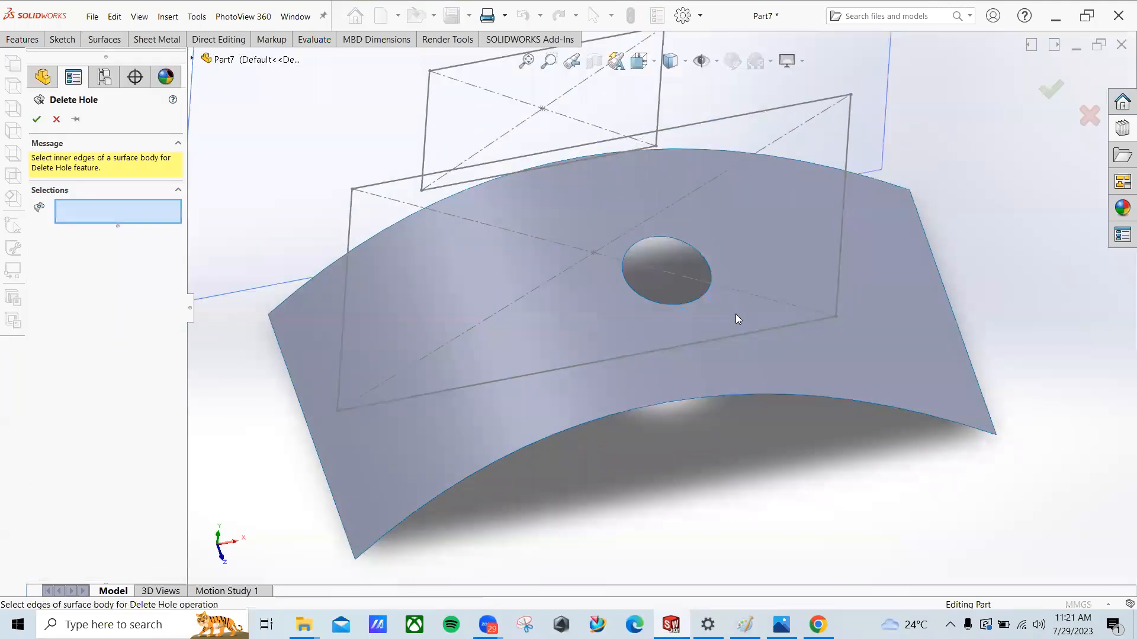
{"action": "left_click", "coordinate": [705, 299]}
{"action": "middle_click_drag", "start_coordinate": [727, 350], "coordinate": [660, 225]}
{"action": "scroll", "coordinate": [637, 176], "scroll_direction": "up", "scroll_amount": 3}
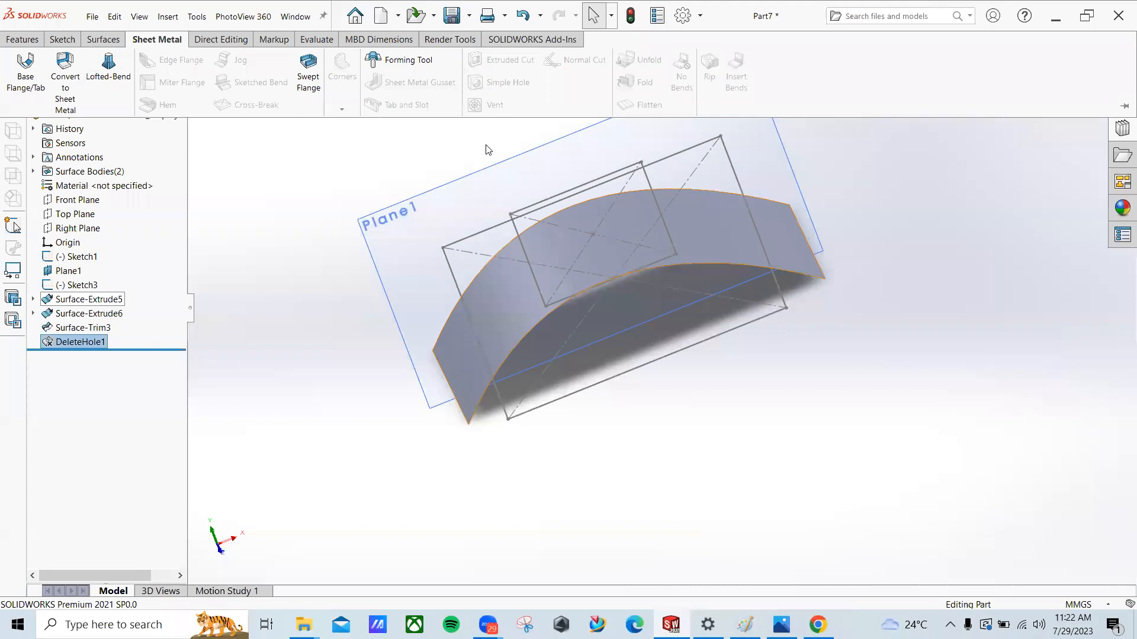
Step: Delete the Delete Hole feature to bring back the circular opening in the arched surface
{"action": "left_click", "coordinate": [101, 41]}
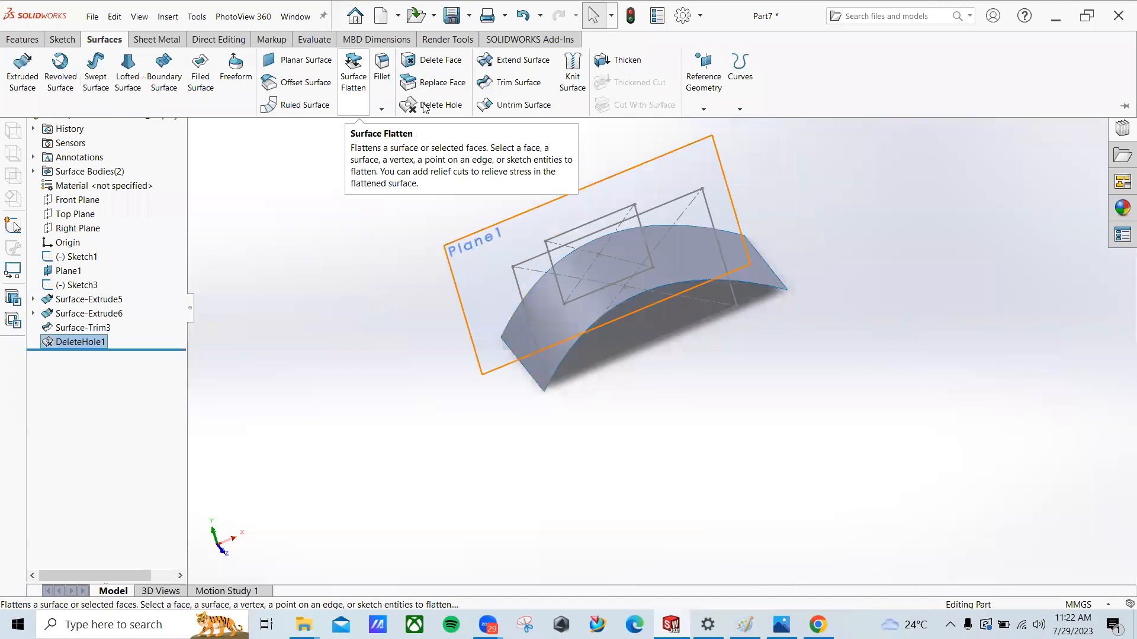
{"action": "right_click", "coordinate": [91, 343]}
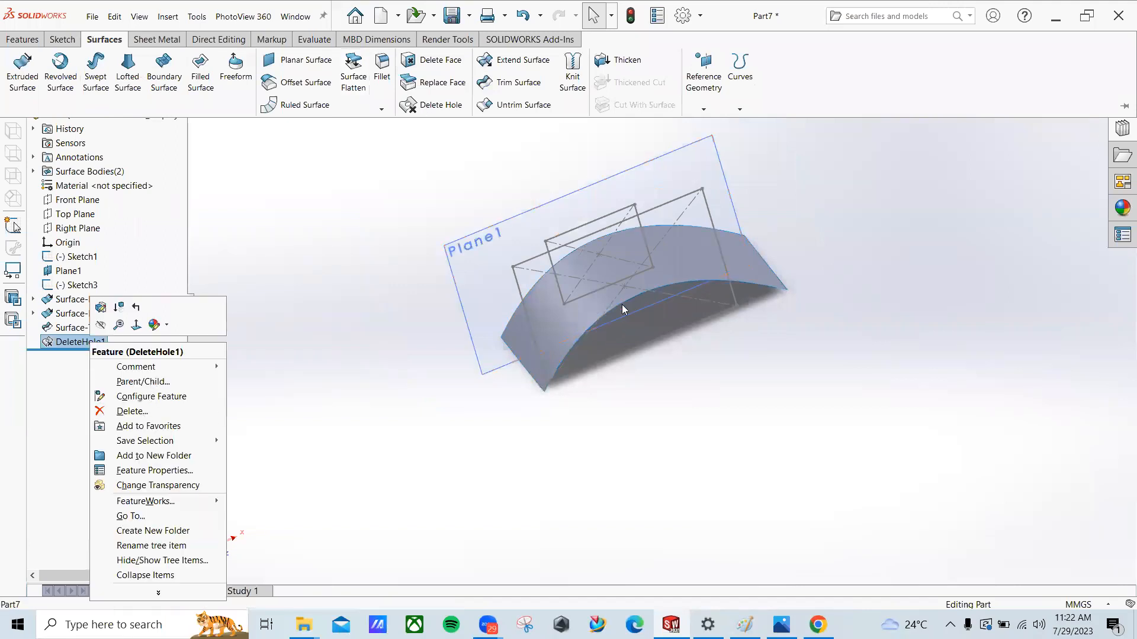
{"action": "key", "text": "Delete"}
{"action": "left_click", "coordinate": [646, 245]}
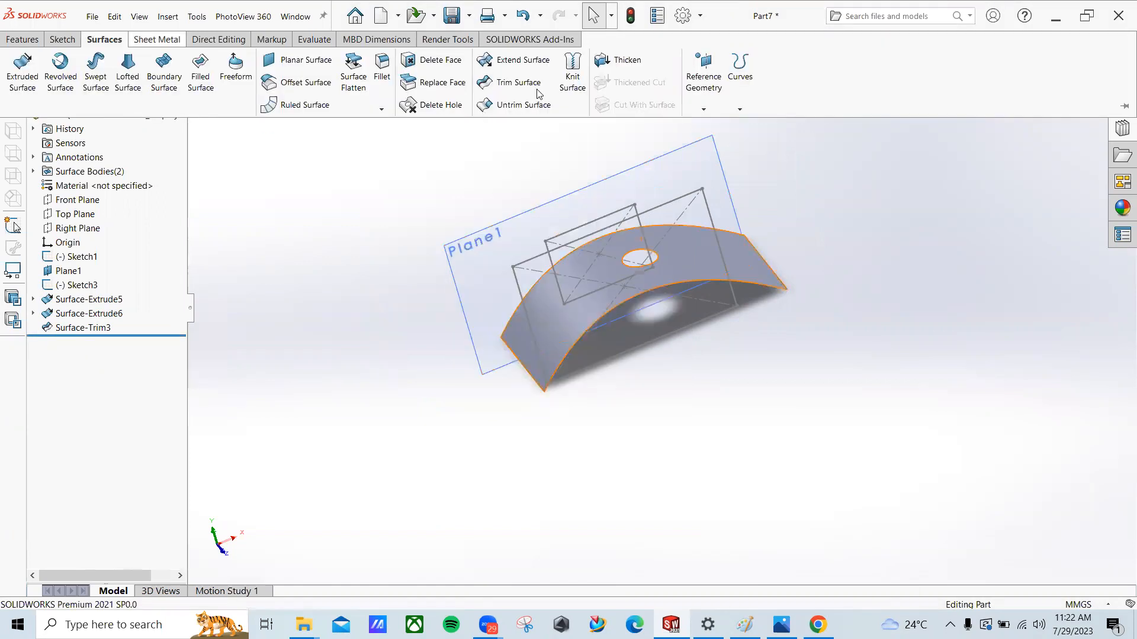
Step: Untrim the face of the arched surface on all edges at 0%, merging the result with the original
{"action": "left_click", "coordinate": [518, 82]}
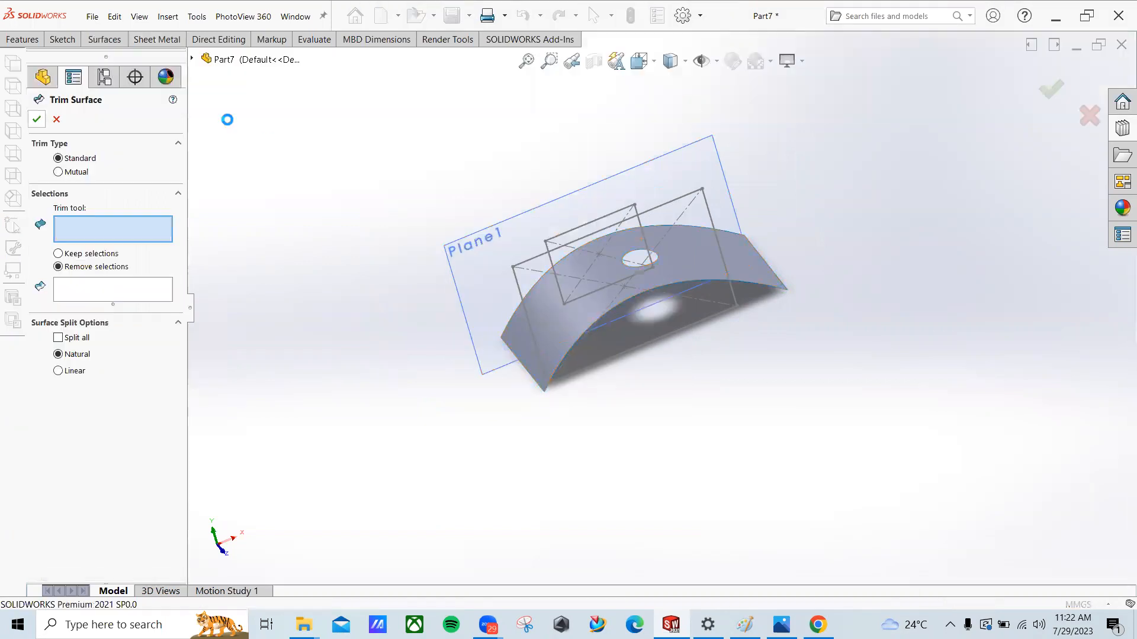
{"action": "key", "text": "Escape"}
{"action": "left_click", "coordinate": [97, 40]}
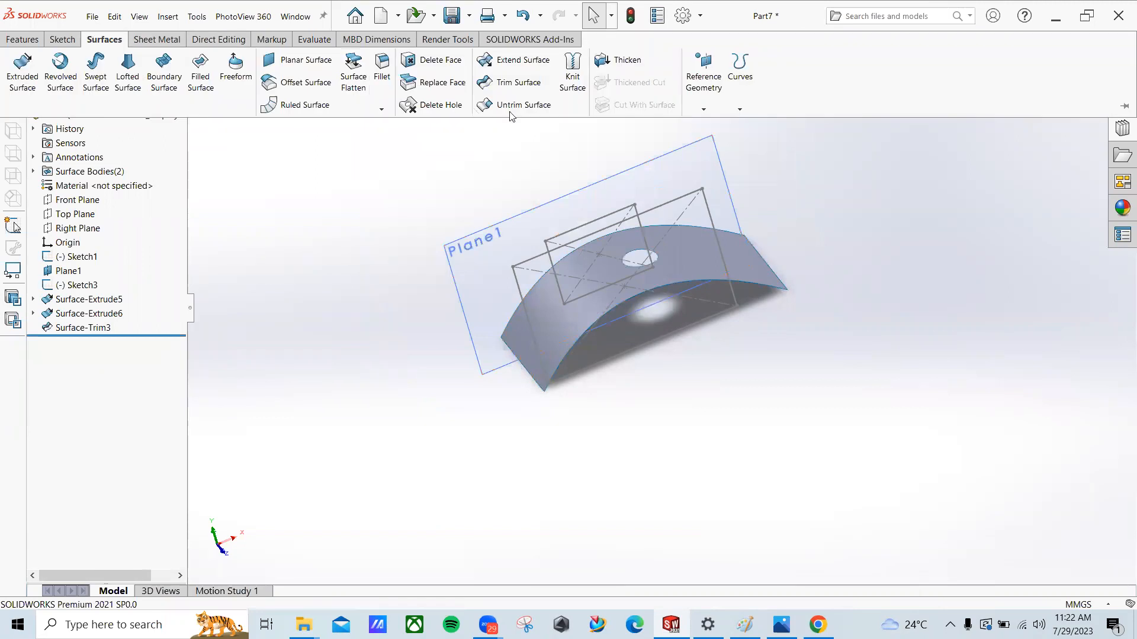
{"action": "scroll", "coordinate": [681, 260], "scroll_direction": "down", "scroll_amount": 2}
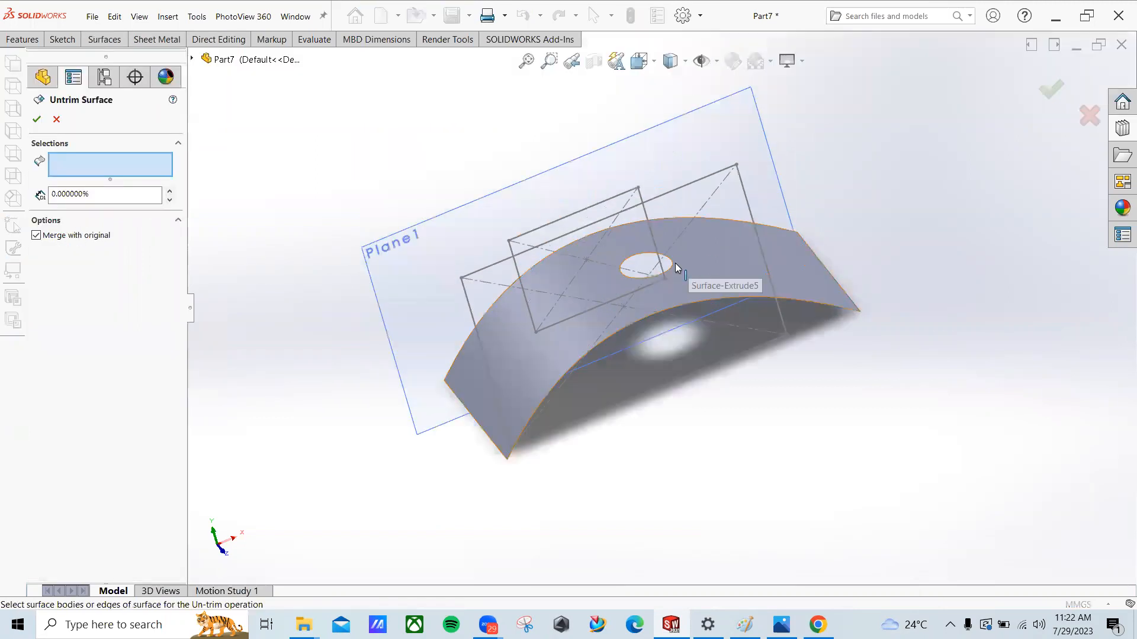
{"action": "left_click", "coordinate": [583, 244]}
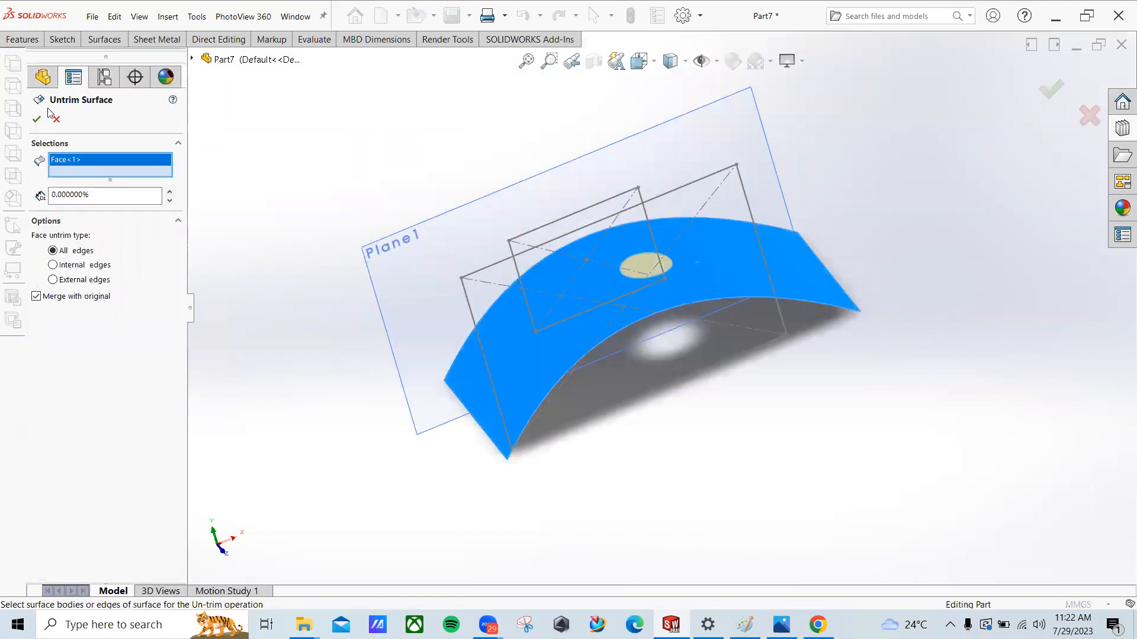
{"action": "key", "text": "Return"}
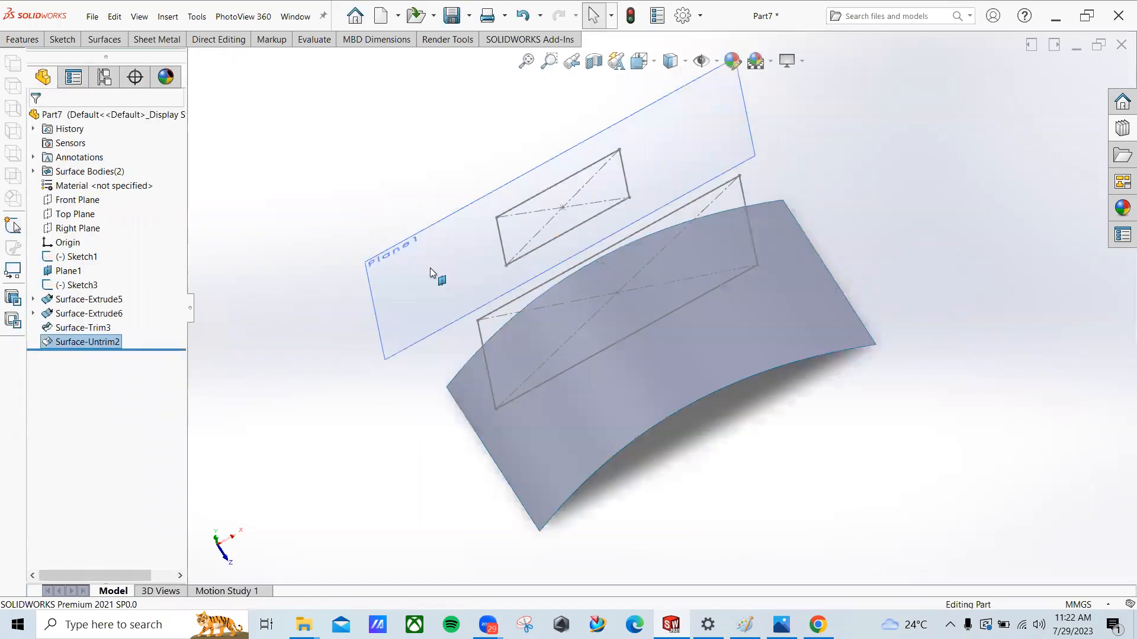
Step: Remove the untrim feature from the arched surface
{"action": "right_click", "coordinate": [123, 402]}
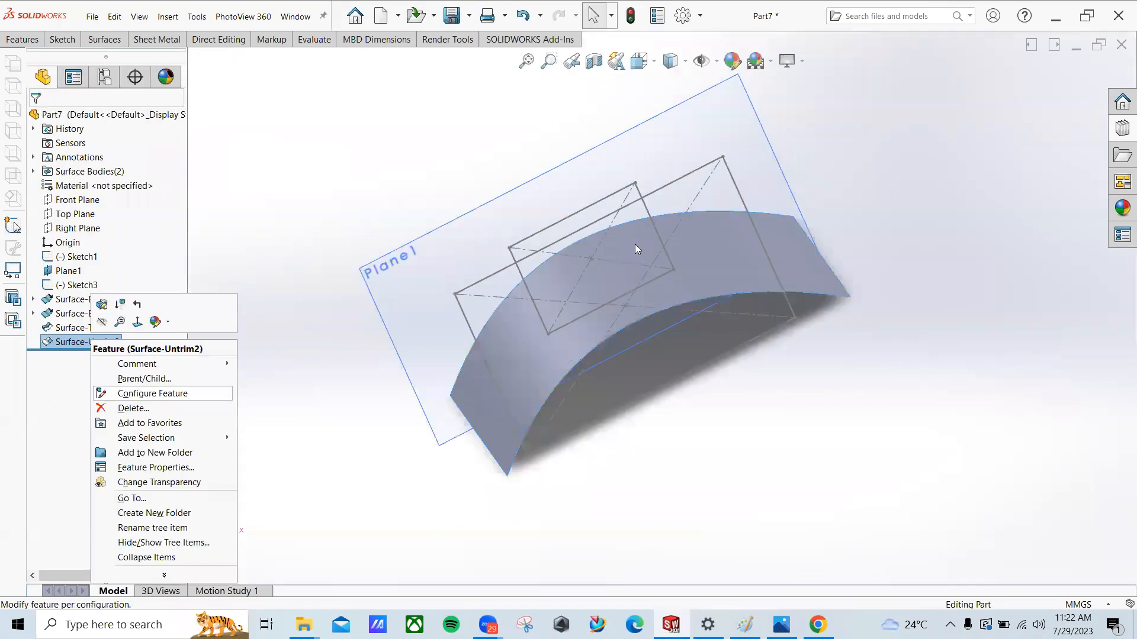
{"action": "key", "text": "ctrl+z"}
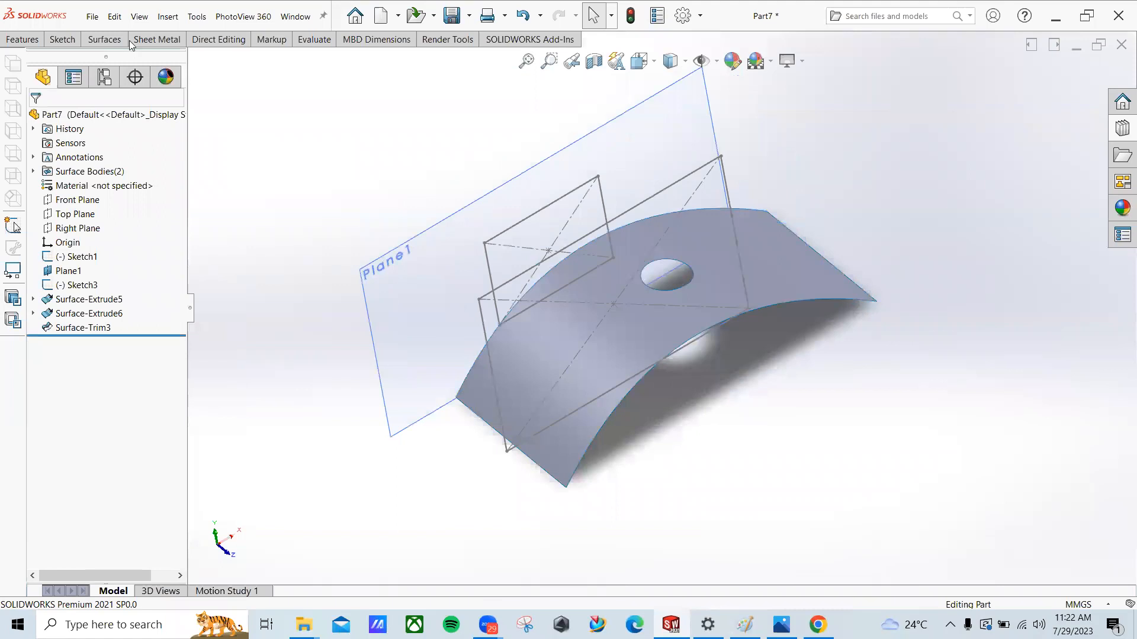
{"action": "left_click", "coordinate": [104, 40]}
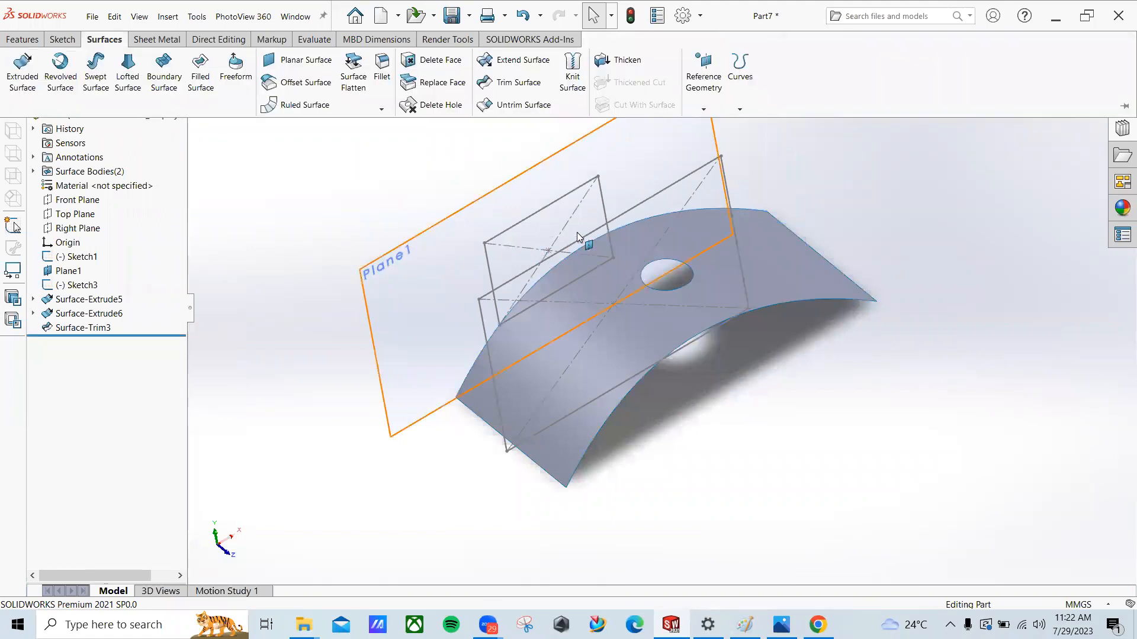
{"action": "scroll", "coordinate": [723, 263], "scroll_direction": "up", "scroll_amount": 3}
{"action": "middle_click_drag", "start_coordinate": [724, 263], "coordinate": [652, 213]}
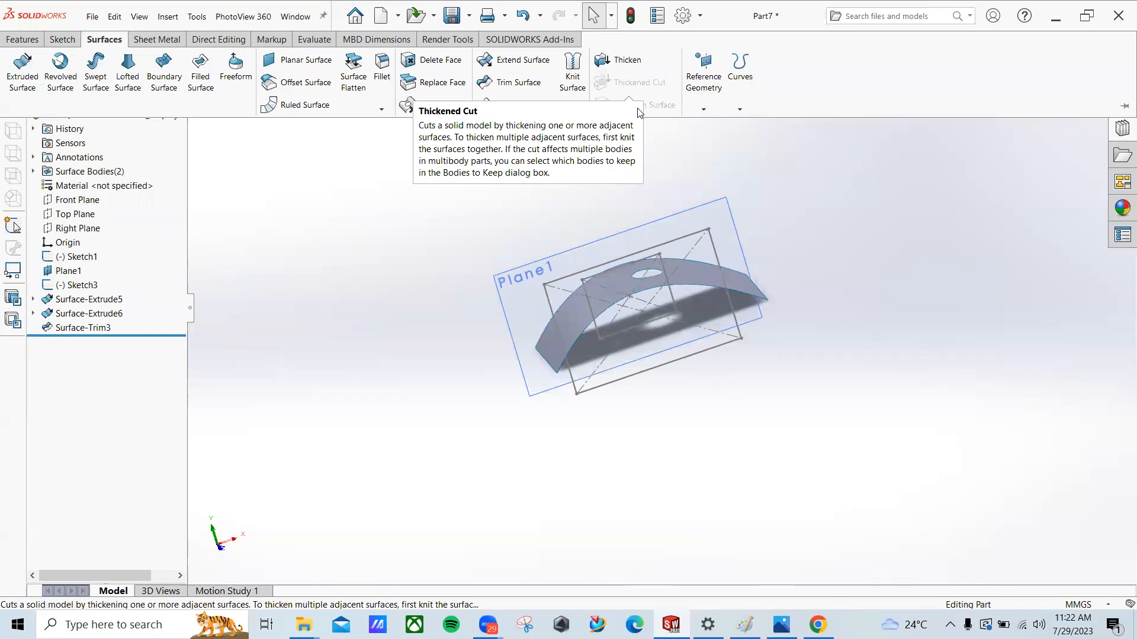
Step: Delete the surface trim feature to restore the complete arched surface
{"action": "left_click", "coordinate": [76, 203]}
{"action": "middle_click_drag", "start_coordinate": [540, 224], "coordinate": [527, 295]}
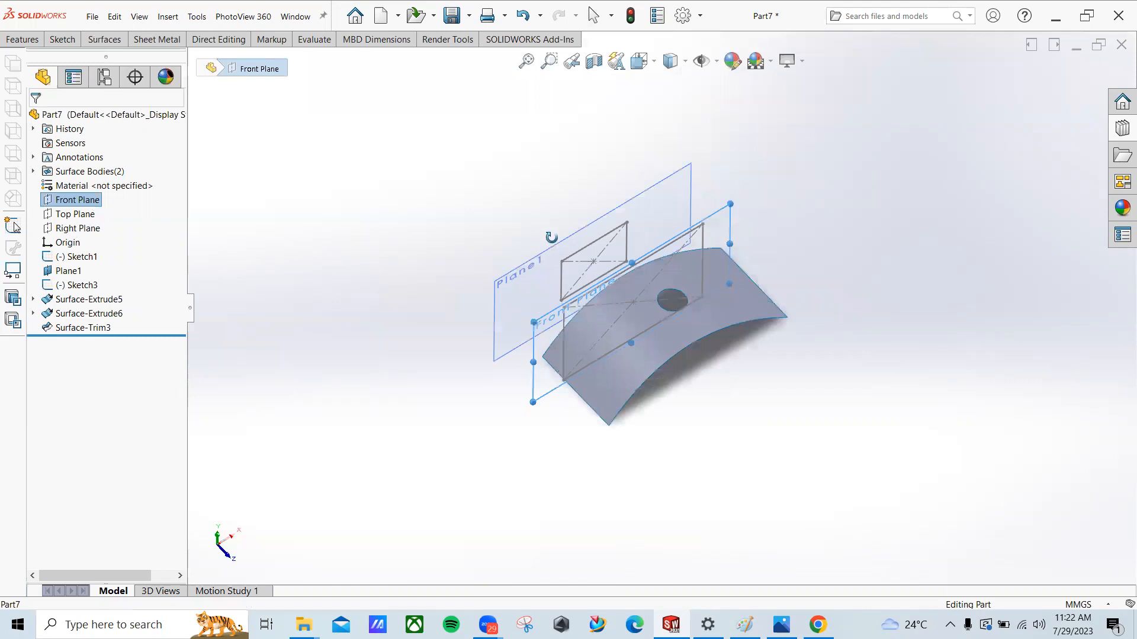
{"action": "middle_click_drag", "start_coordinate": [542, 232], "coordinate": [584, 270]}
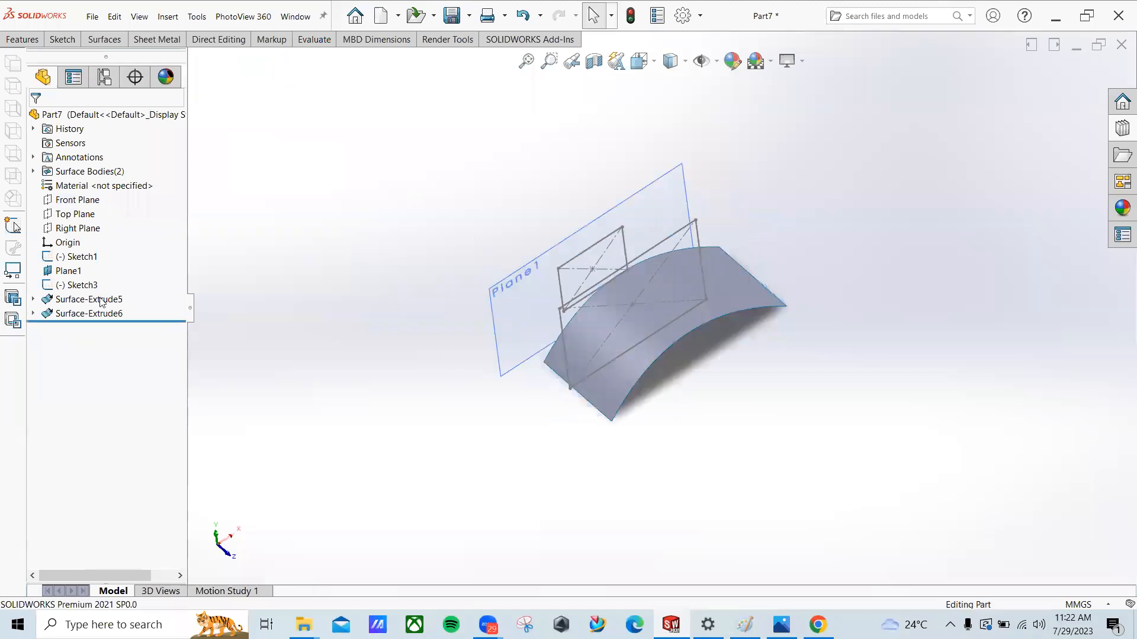
Step: Extrude the hidden cylinder's circle sketch as another surface cylinder, and delete that new surface feature
{"action": "left_click", "coordinate": [83, 286]}
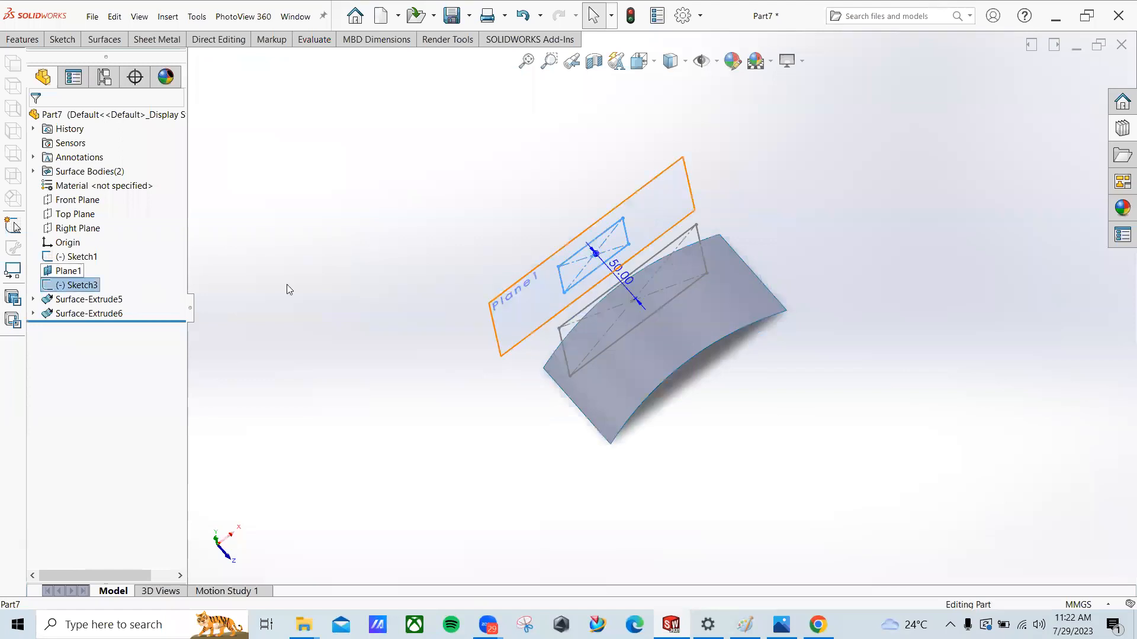
{"action": "left_click", "coordinate": [33, 313]}
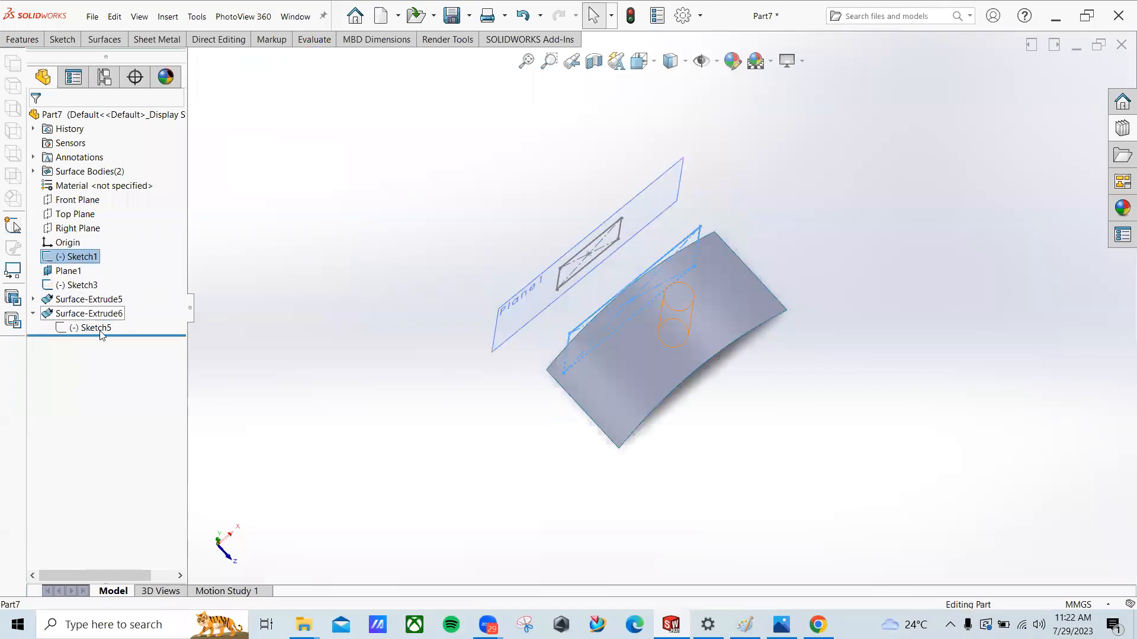
{"action": "left_click", "coordinate": [66, 40]}
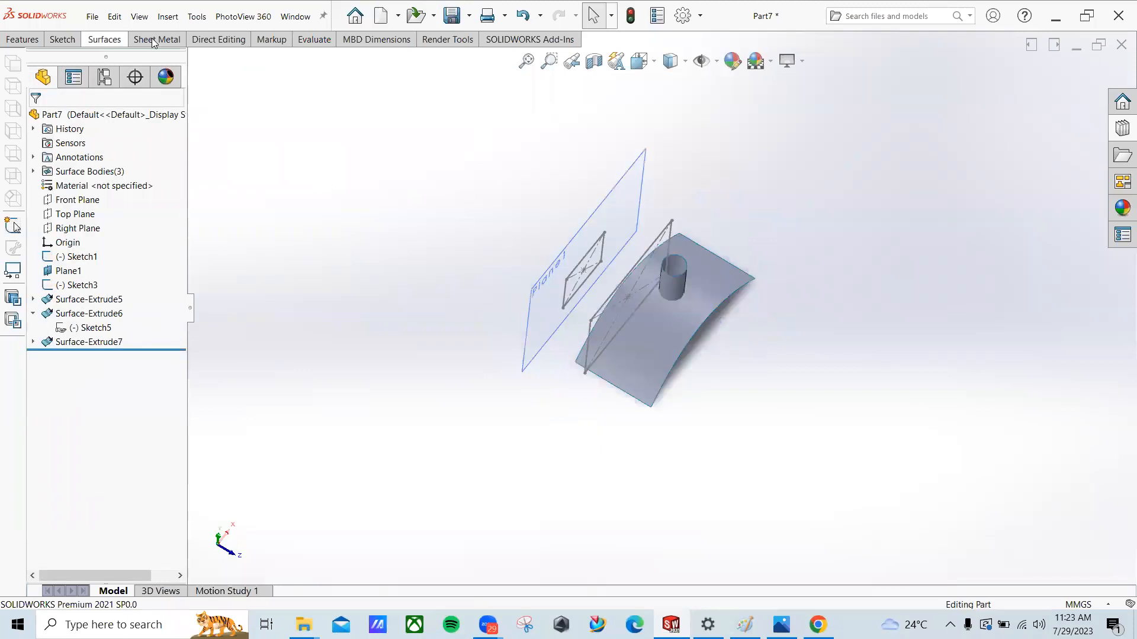
{"action": "right_click", "coordinate": [111, 345]}
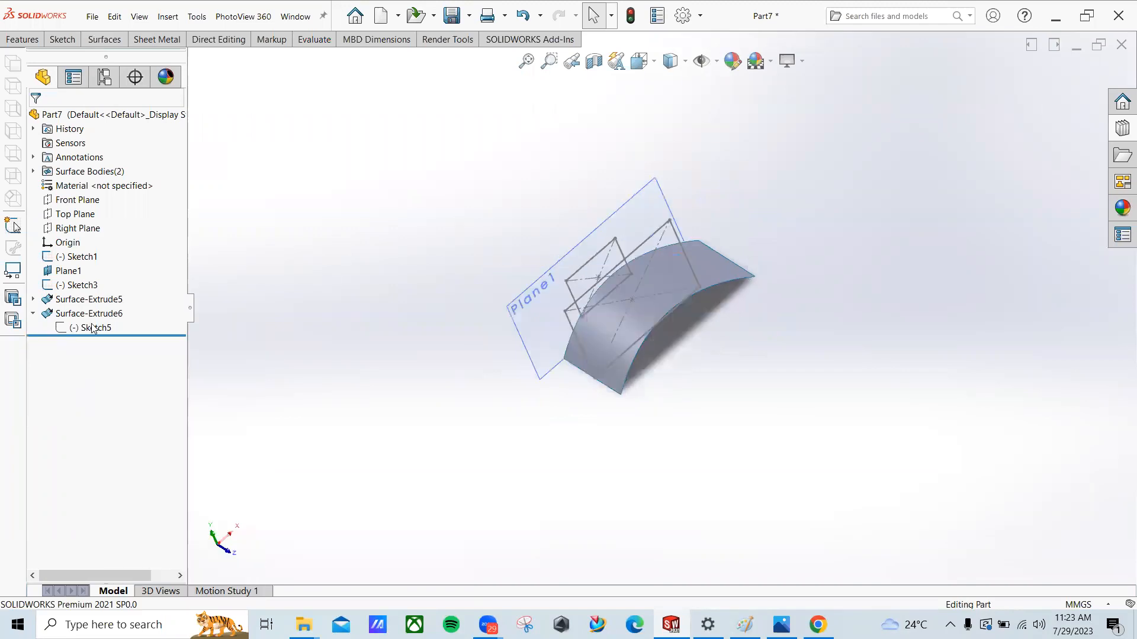
Step: Extrude the hidden cylinder's circle sketch as a solid boss passing through the arched surface
{"action": "left_click", "coordinate": [92, 326]}
{"action": "mouse_move", "coordinate": [478, 220]}
{"action": "middle_mouse_down"}
{"action": "mouse_move", "coordinate": [493, 222]}
{"action": "mouse_move", "coordinate": [414, 175]}
{"action": "middle_mouse_up"}
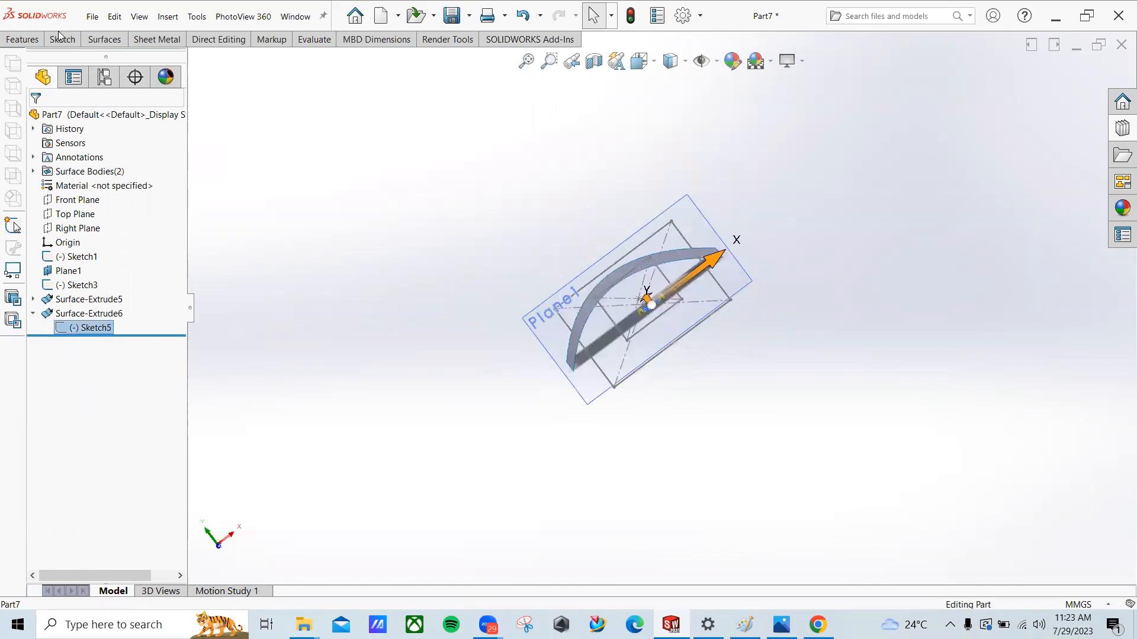
{"action": "left_click", "coordinate": [23, 39]}
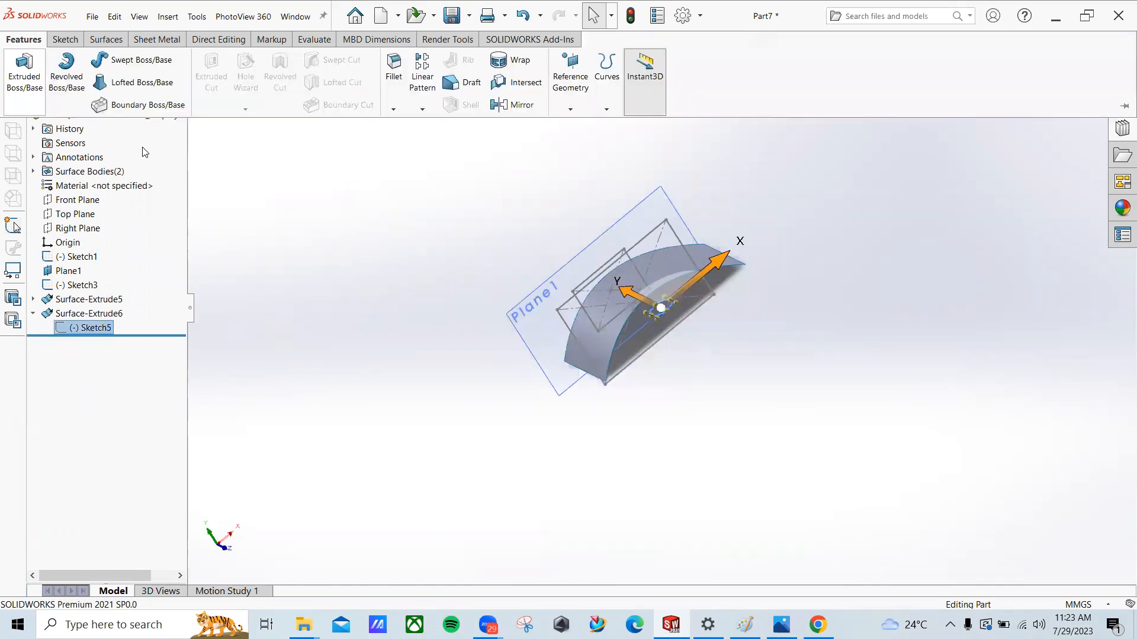
{"action": "left_click", "coordinate": [28, 89]}
Step: Start a thickened cut with the arched surface as the cutting surface and a 2 mm thickness
{"action": "left_click", "coordinate": [156, 39]}
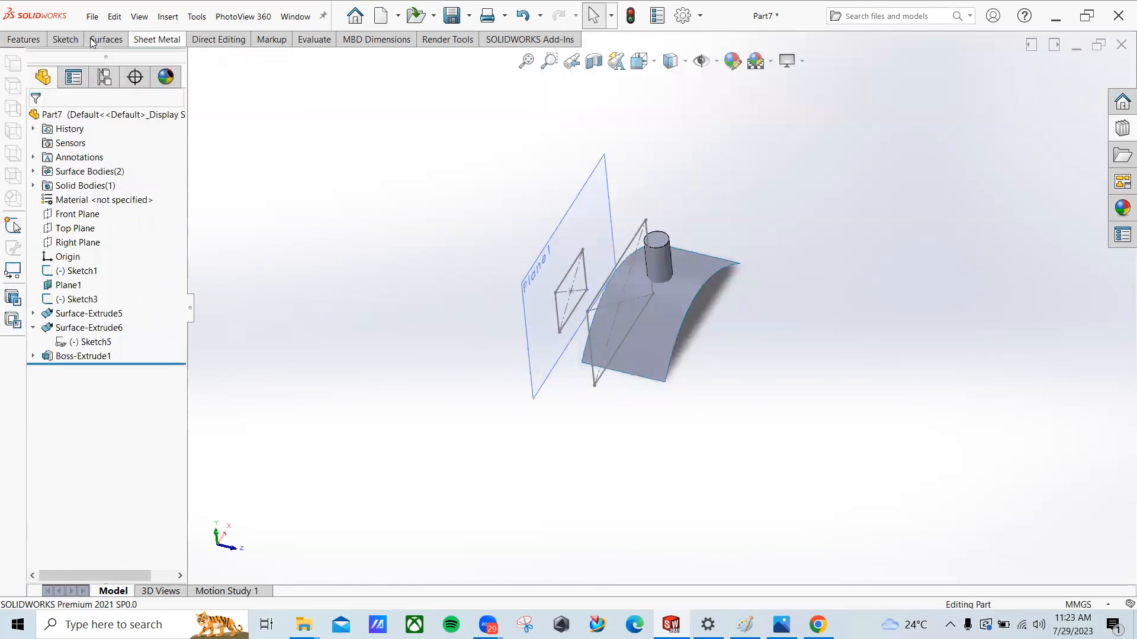
{"action": "left_click", "coordinate": [157, 40]}
{"action": "left_click", "coordinate": [381, 16]}
{"action": "left_click", "coordinate": [121, 36]}
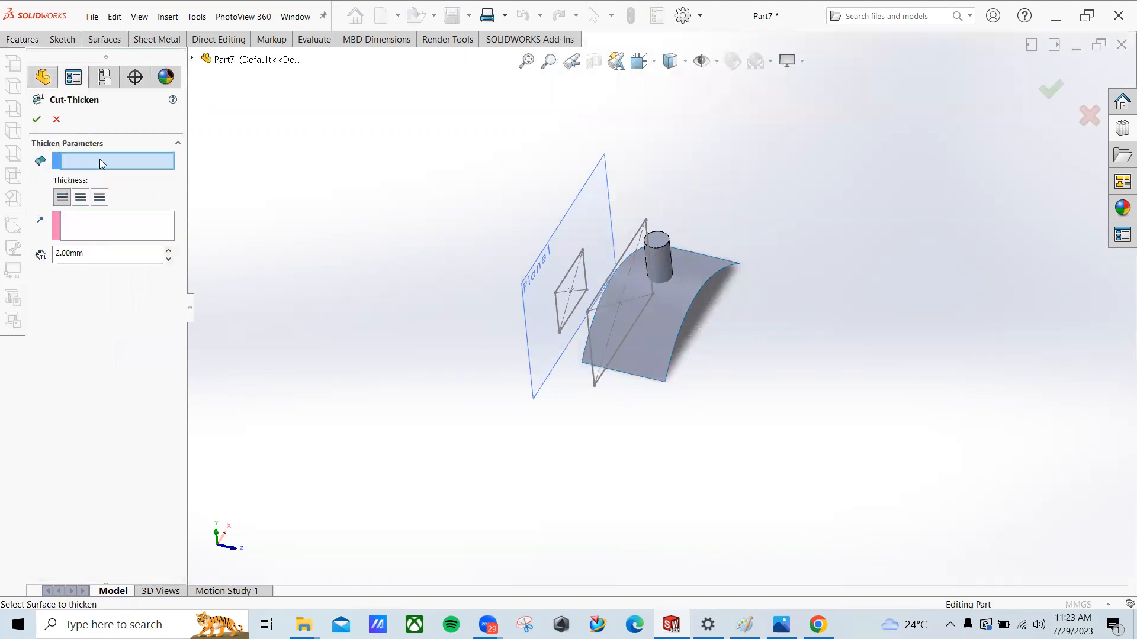
{"action": "left_click", "coordinate": [683, 291]}
Step: Examine the thickened cut preview from several angles where the arched surface crosses the solid cylinder
{"action": "middle_click_drag", "start_coordinate": [681, 289], "coordinate": [651, 332]}
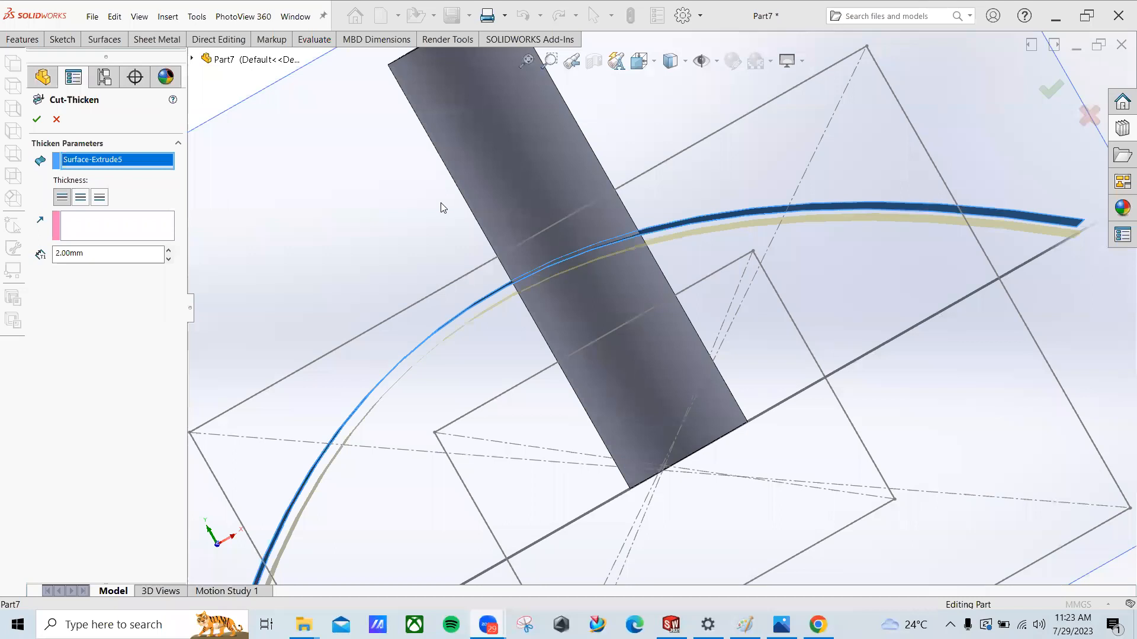
{"action": "middle_click_drag", "start_coordinate": [588, 238], "coordinate": [652, 251]}
{"action": "scroll", "coordinate": [651, 251], "scroll_direction": "up", "scroll_amount": 3}
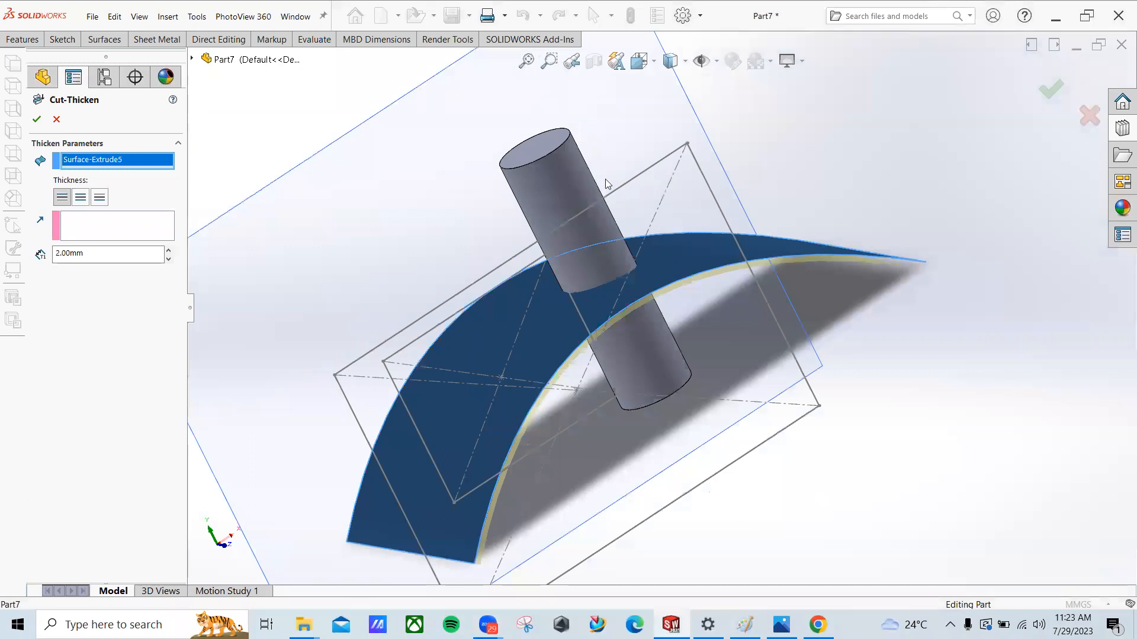
{"action": "middle_click_drag", "start_coordinate": [613, 174], "coordinate": [601, 177]}
{"action": "middle_click_drag", "start_coordinate": [455, 207], "coordinate": [478, 209]}
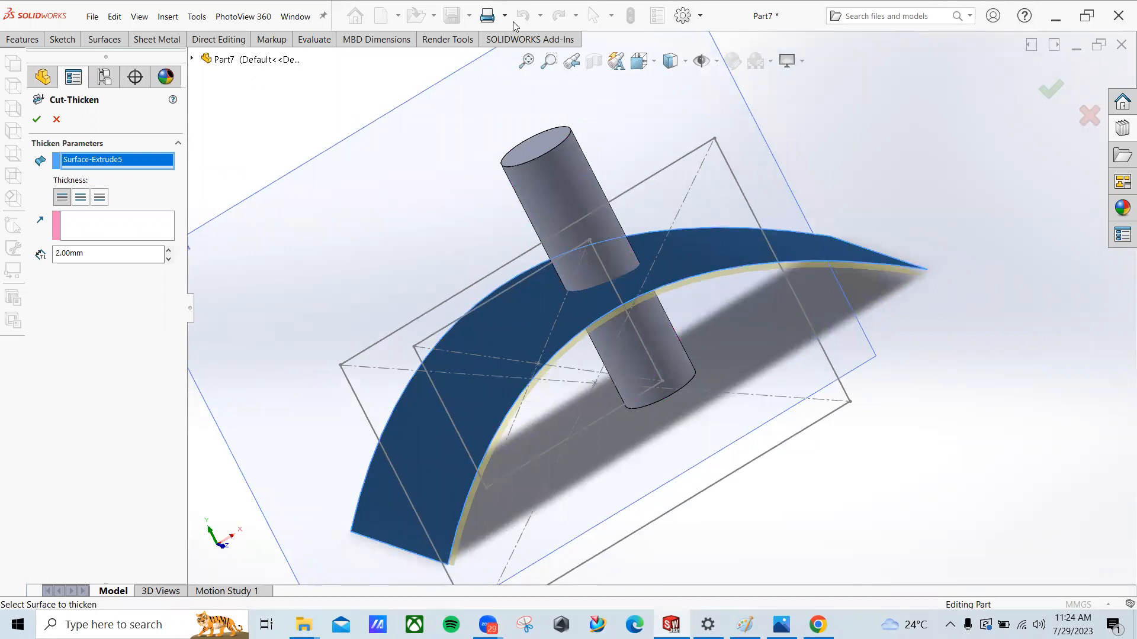
{"action": "middle_click_drag", "start_coordinate": [396, 189], "coordinate": [360, 182]}
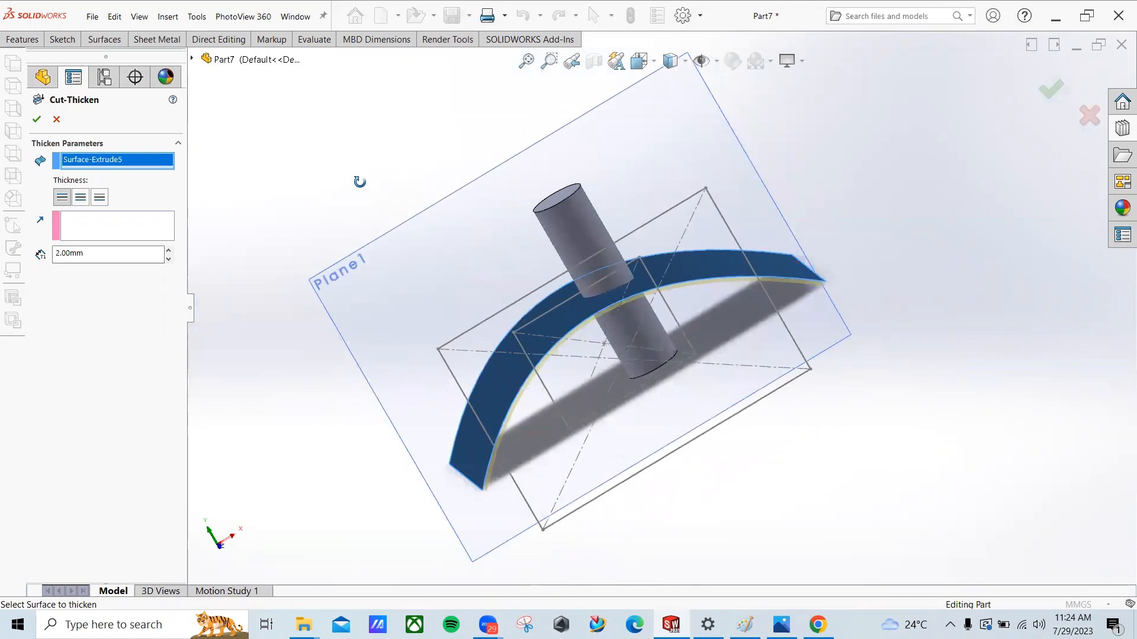
{"action": "left_click_drag", "start_coordinate": [96, 253], "coordinate": [44, 256]}
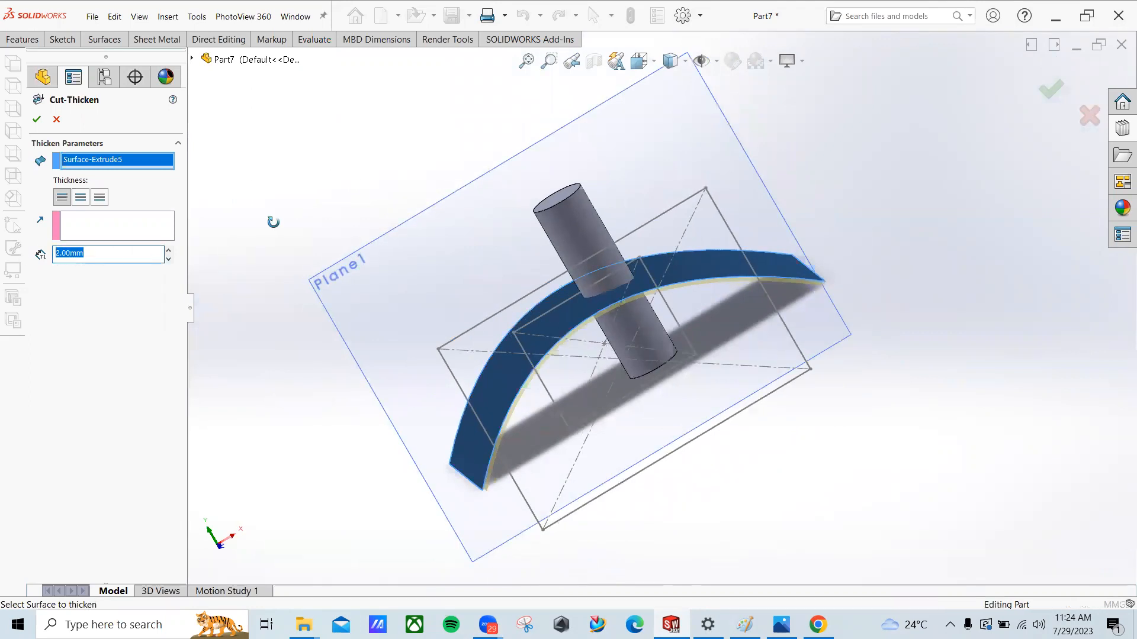
{"action": "middle_click_drag", "start_coordinate": [273, 222], "coordinate": [296, 222]}
{"action": "left_click_drag", "start_coordinate": [102, 256], "coordinate": [51, 255]}
{"action": "scroll", "coordinate": [659, 308], "scroll_direction": "down", "scroll_amount": 2}
{"action": "middle_click_drag", "start_coordinate": [658, 308], "coordinate": [628, 305]}
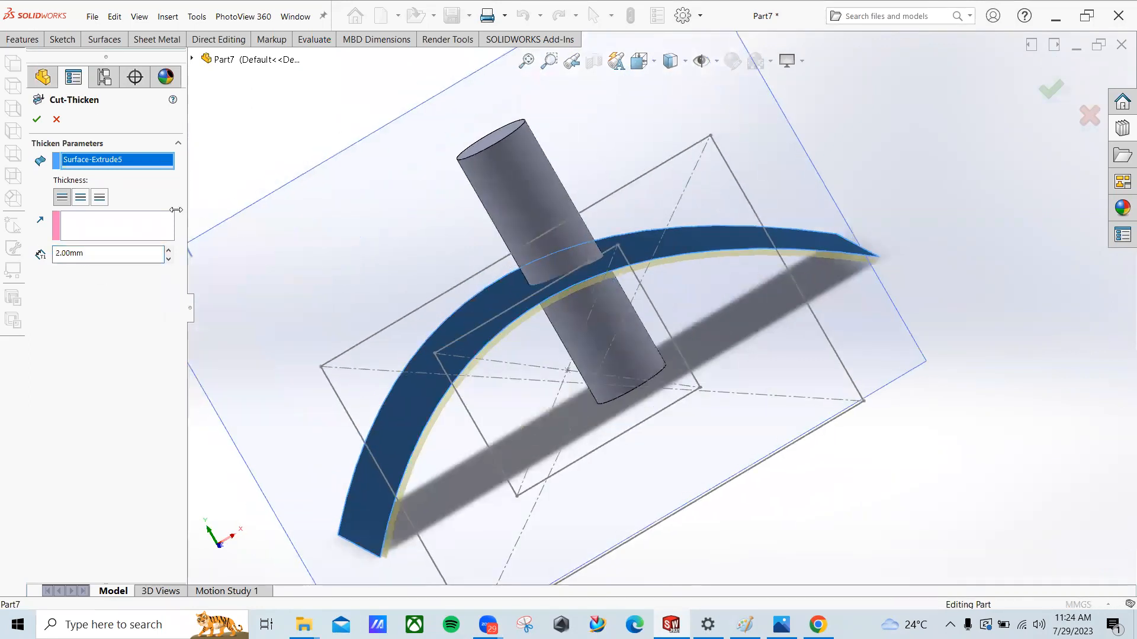
Step: Apply the thickened cut to the cylinder, keeping only Body 1, the portion above the arched surface
{"action": "left_click", "coordinate": [37, 119]}
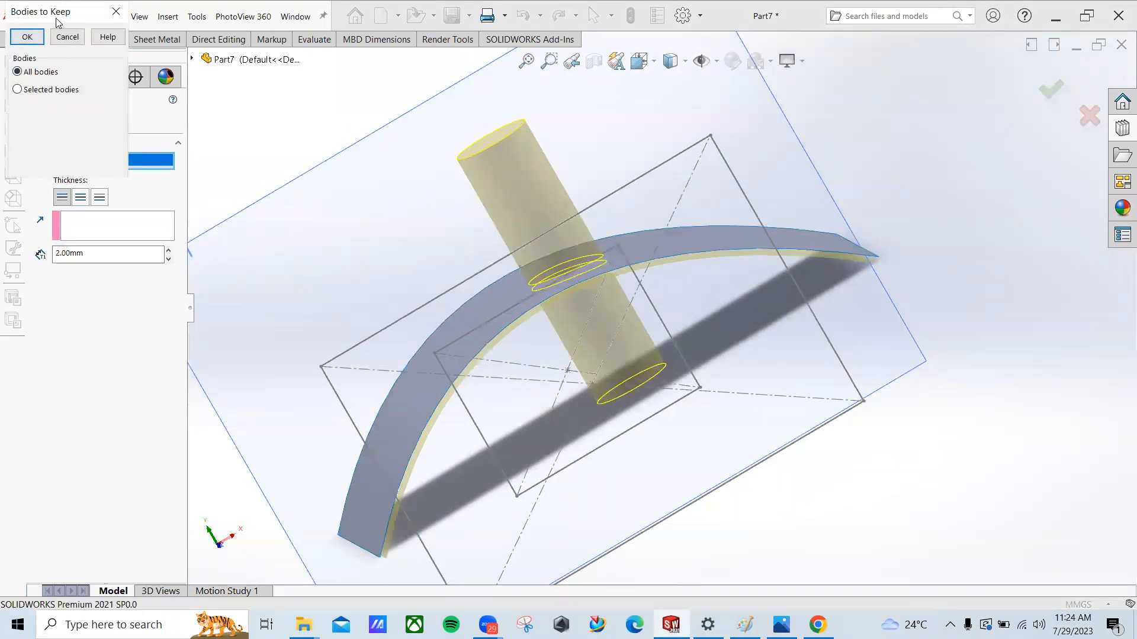
{"action": "left_click_drag", "start_coordinate": [58, 21], "coordinate": [357, 123]}
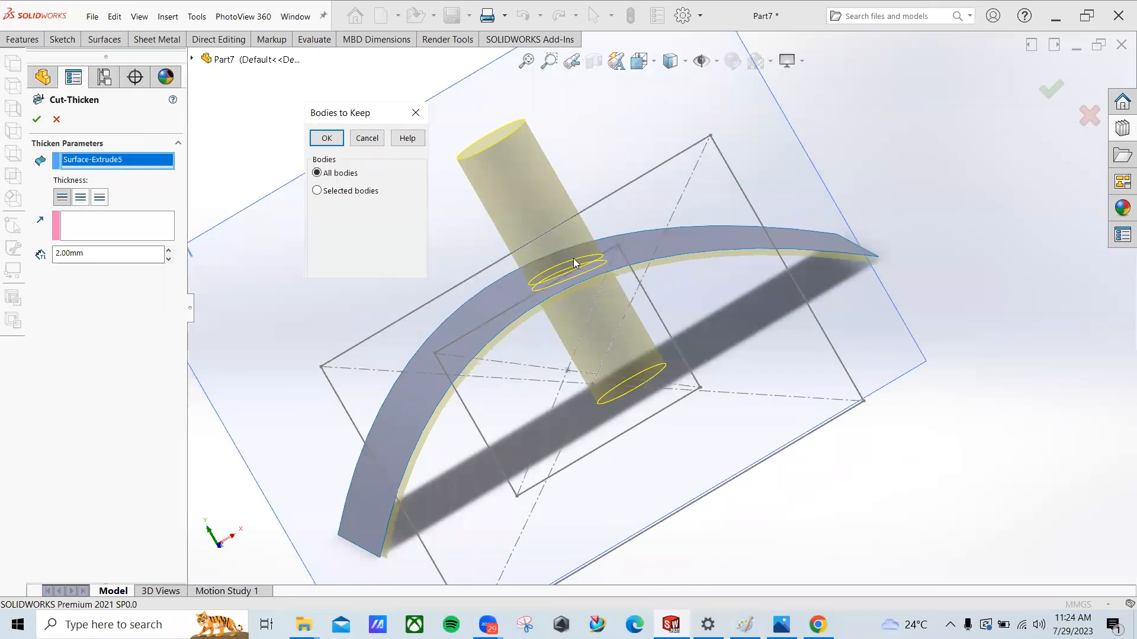
{"action": "left_click", "coordinate": [318, 191]}
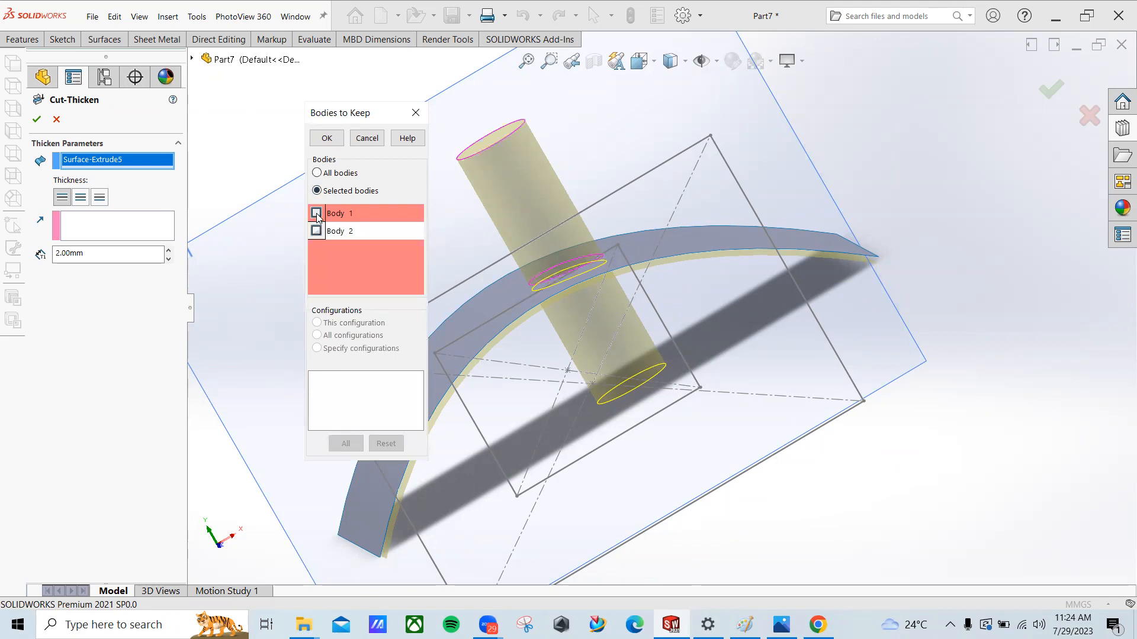
{"action": "left_click", "coordinate": [316, 213]}
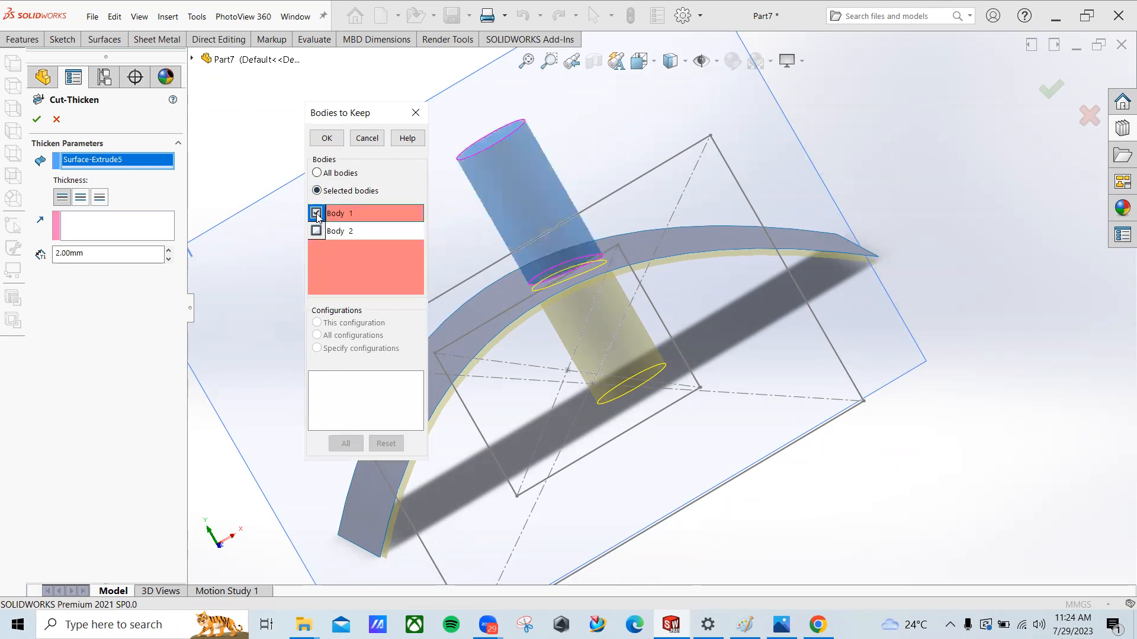
{"action": "left_click", "coordinate": [330, 139]}
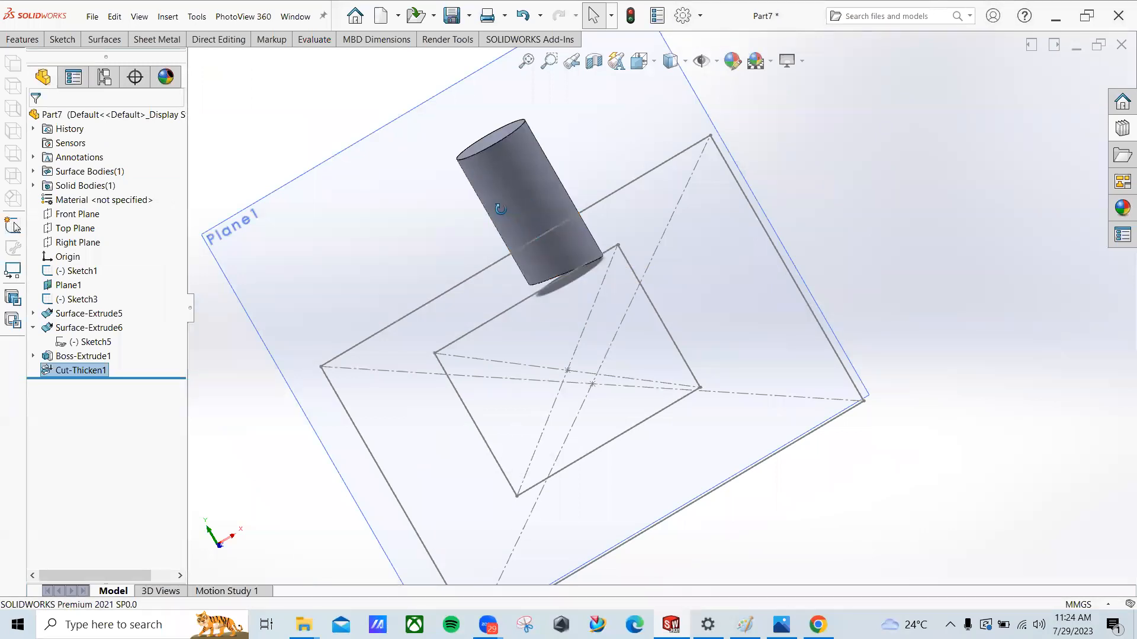
{"action": "middle_click_drag", "start_coordinate": [534, 234], "coordinate": [540, 250]}
{"action": "middle_click_drag", "start_coordinate": [631, 254], "coordinate": [686, 425]}
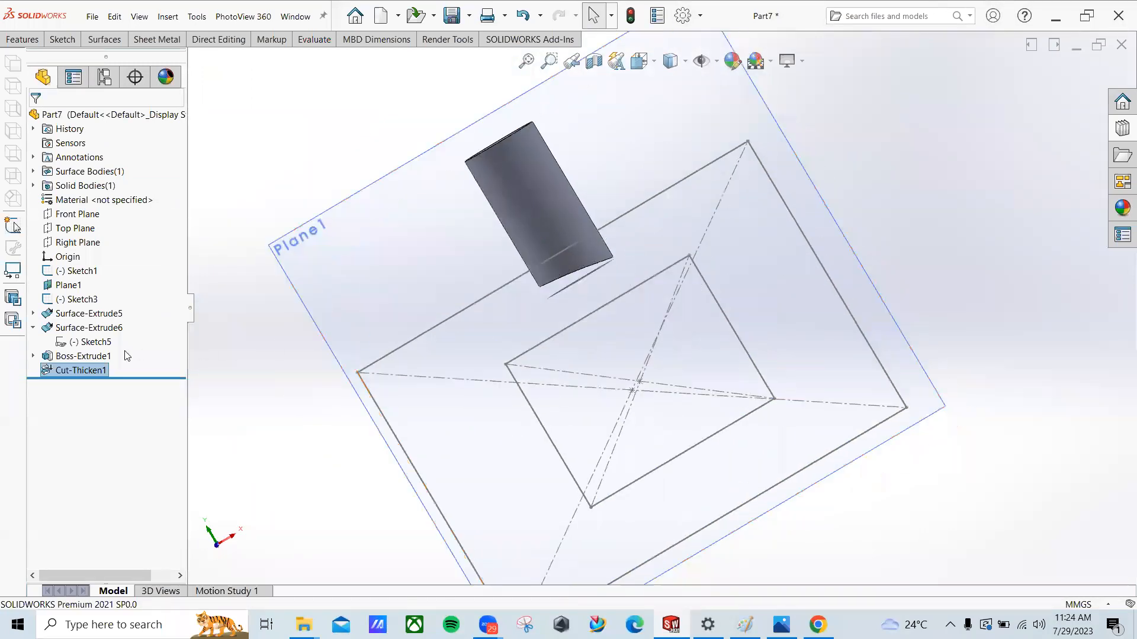
Step: Edit the thickened cut to keep only Body 2, the cylinder portion below the arched surface
{"action": "right_click", "coordinate": [95, 369]}
{"action": "left_click", "coordinate": [102, 325]}
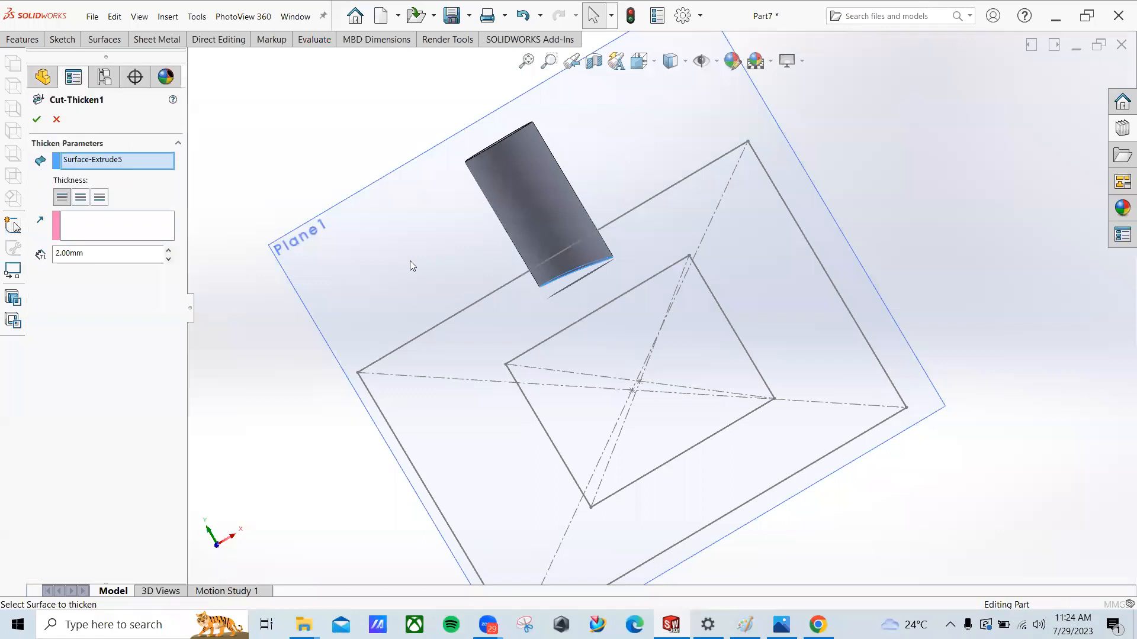
{"action": "left_click", "coordinate": [36, 119]}
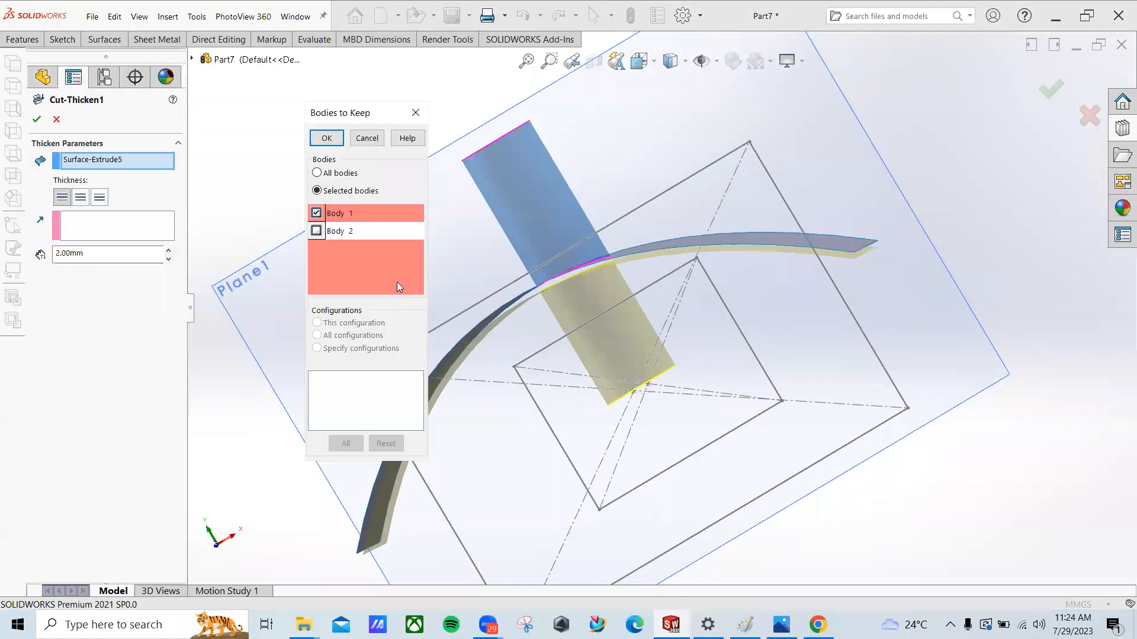
{"action": "left_click", "coordinate": [317, 231]}
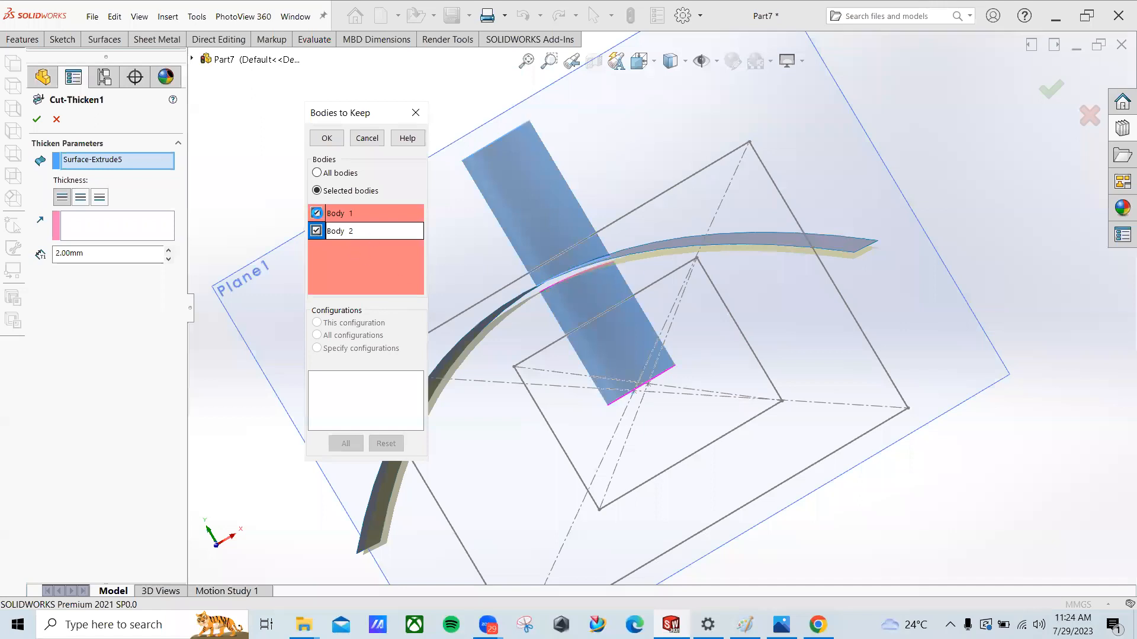
{"action": "left_click", "coordinate": [328, 140]}
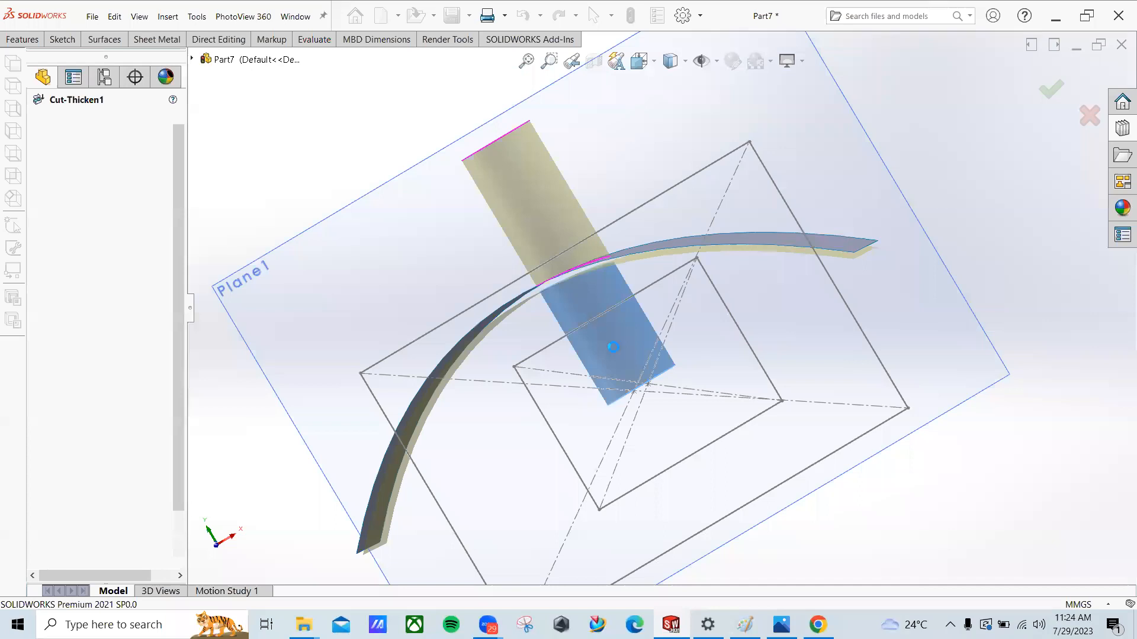
Step: Edit the thickened cut again to keep both Body 1 and Body 2, and inspect the gap between them
{"action": "left_click", "coordinate": [93, 335]}
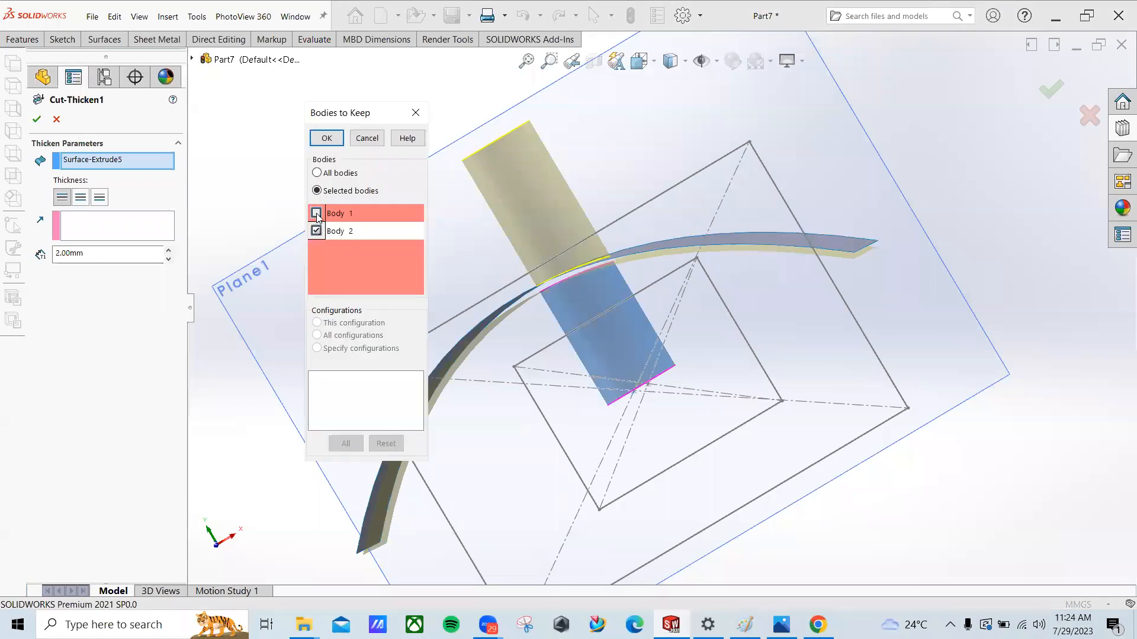
{"action": "left_click", "coordinate": [316, 213]}
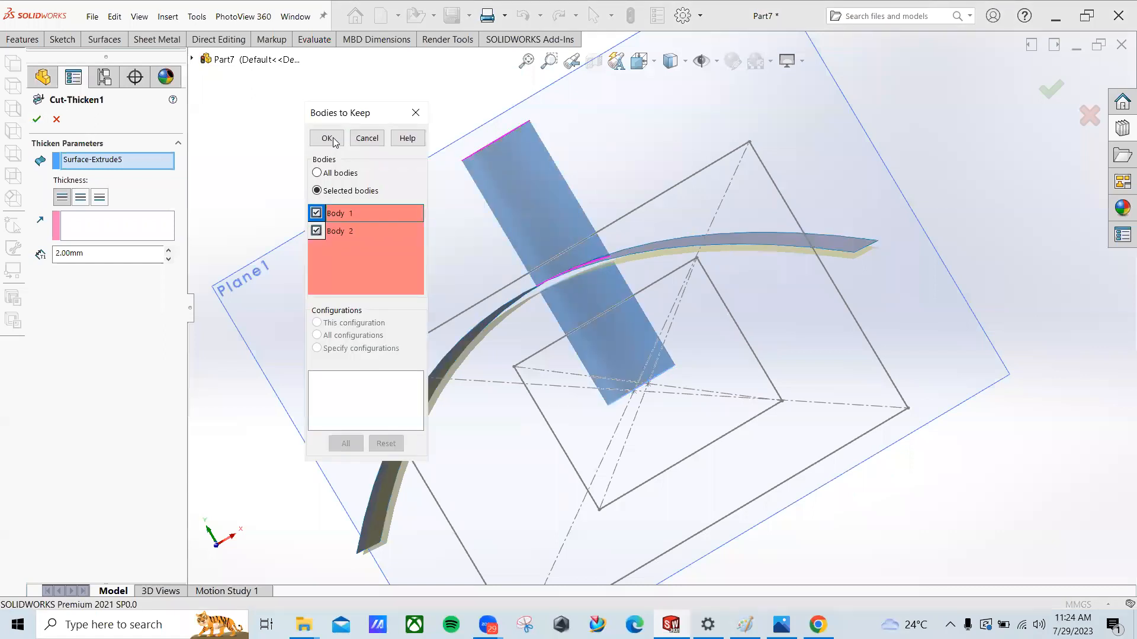
{"action": "left_click", "coordinate": [335, 142]}
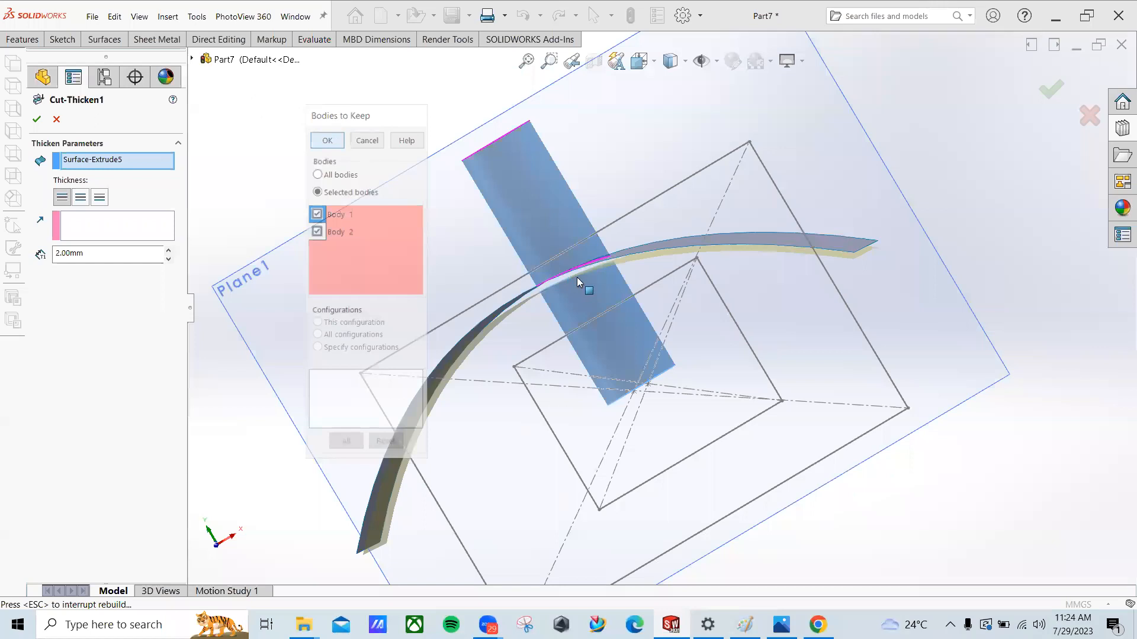
{"action": "scroll", "coordinate": [586, 285], "scroll_direction": "down", "scroll_amount": 5}
{"action": "scroll", "coordinate": [612, 312], "scroll_direction": "down", "scroll_amount": 3}
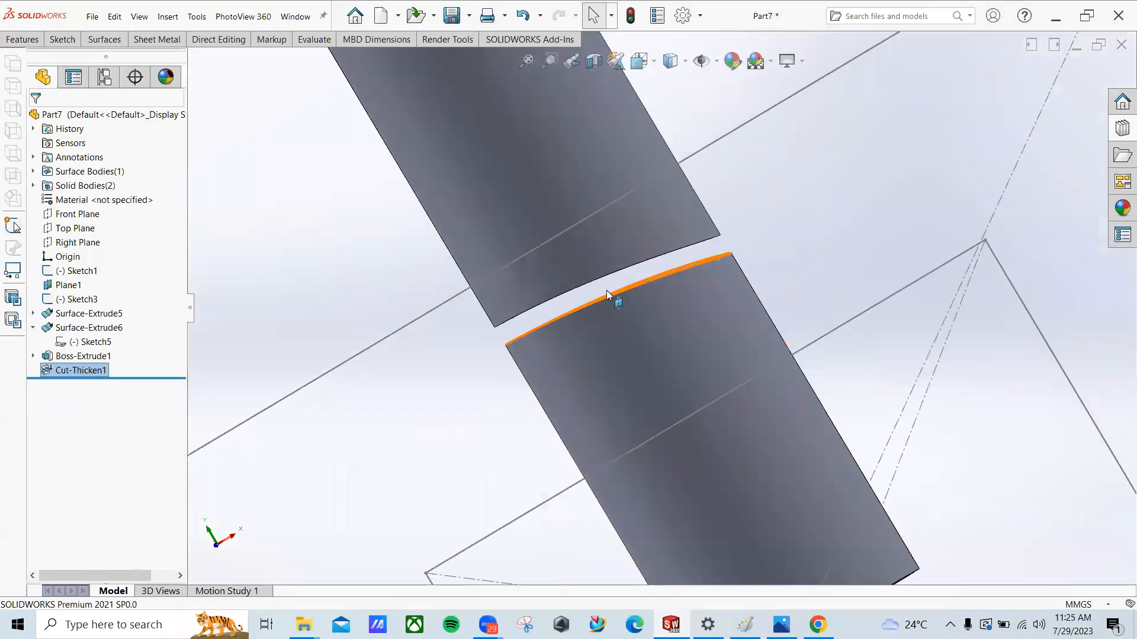
{"action": "mouse_move", "coordinate": [609, 295]}
{"action": "middle_mouse_down"}
{"action": "mouse_move", "coordinate": [608, 279]}
{"action": "mouse_move", "coordinate": [595, 290]}
{"action": "middle_mouse_up"}
Step: Delete the thickened cut feature to restore the full solid cylinder
{"action": "right_click", "coordinate": [105, 371]}
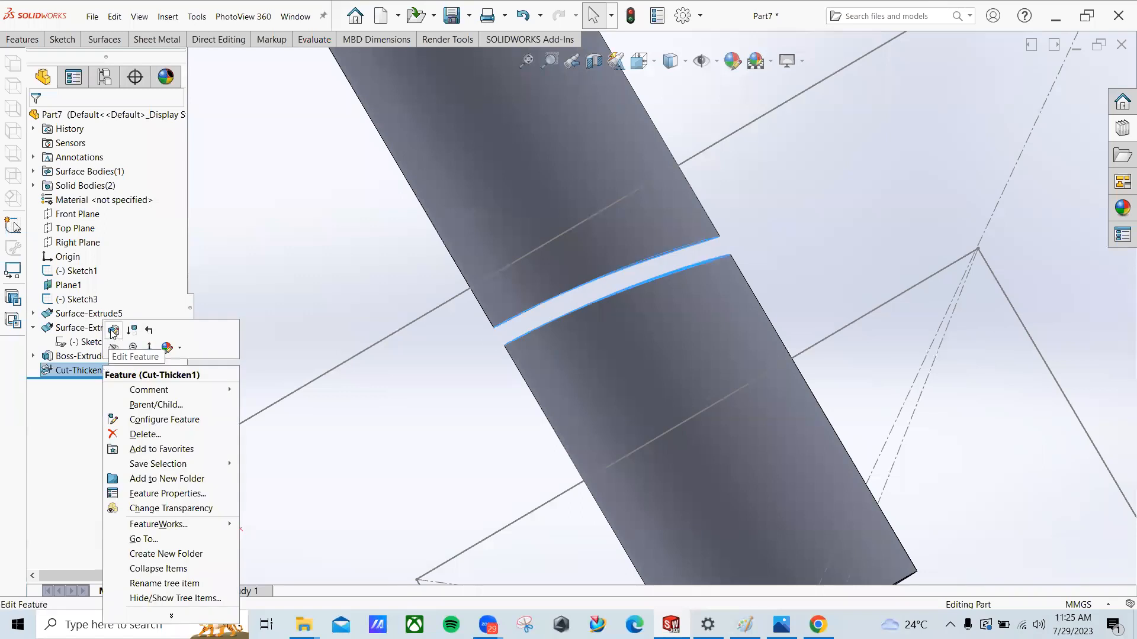
{"action": "right_click", "coordinate": [73, 370]}
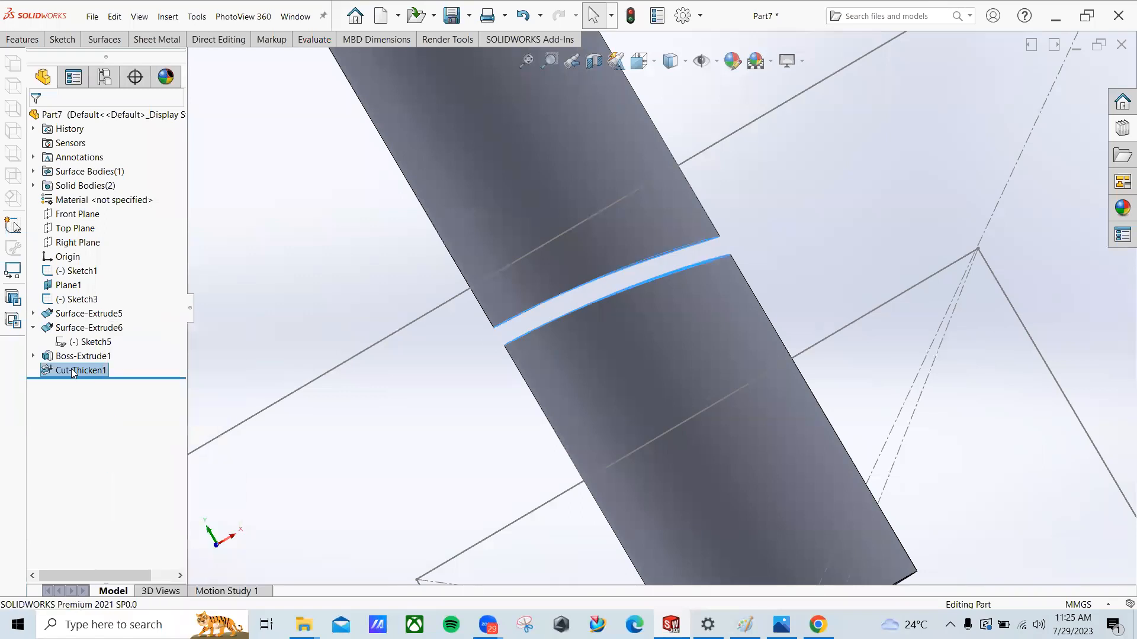
{"action": "left_click", "coordinate": [105, 437]}
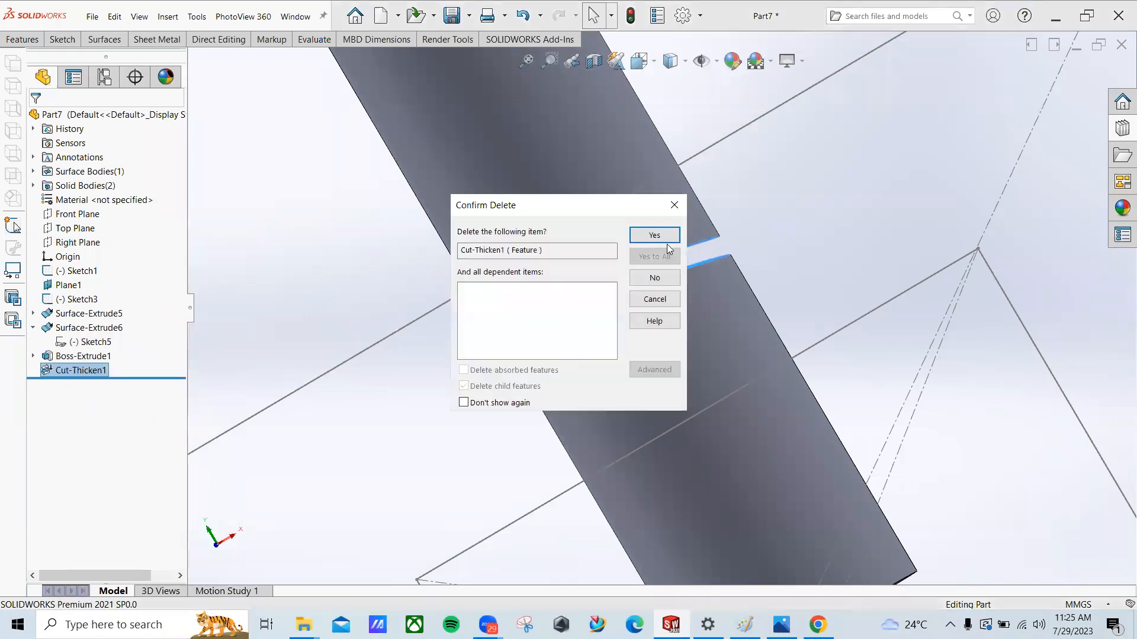
{"action": "key", "text": "Return"}
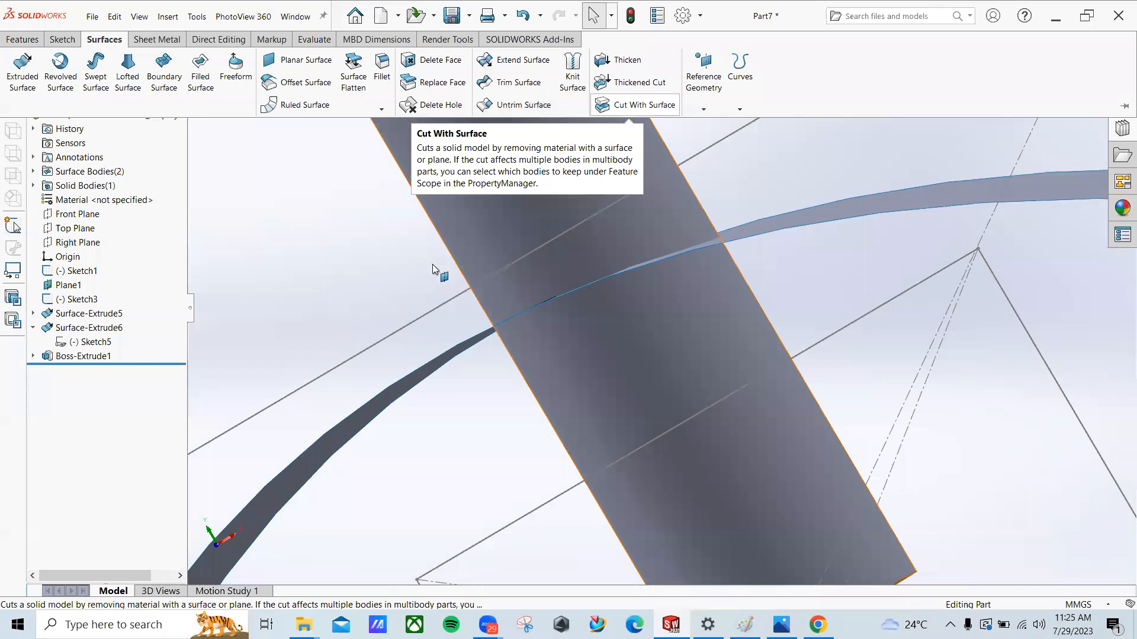
Step: Cut the cylinder with the arched surface using Cut With Surface, flipping the direction to remove the portion below it
{"action": "left_click", "coordinate": [615, 245]}
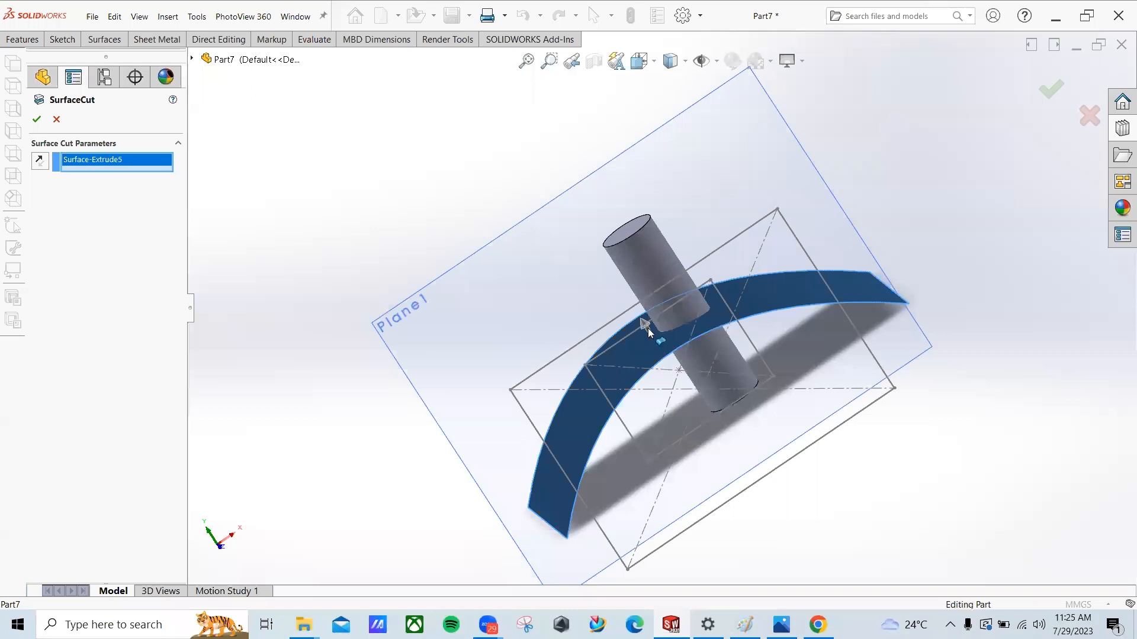
{"action": "scroll", "coordinate": [646, 327], "scroll_direction": "down", "scroll_amount": 3}
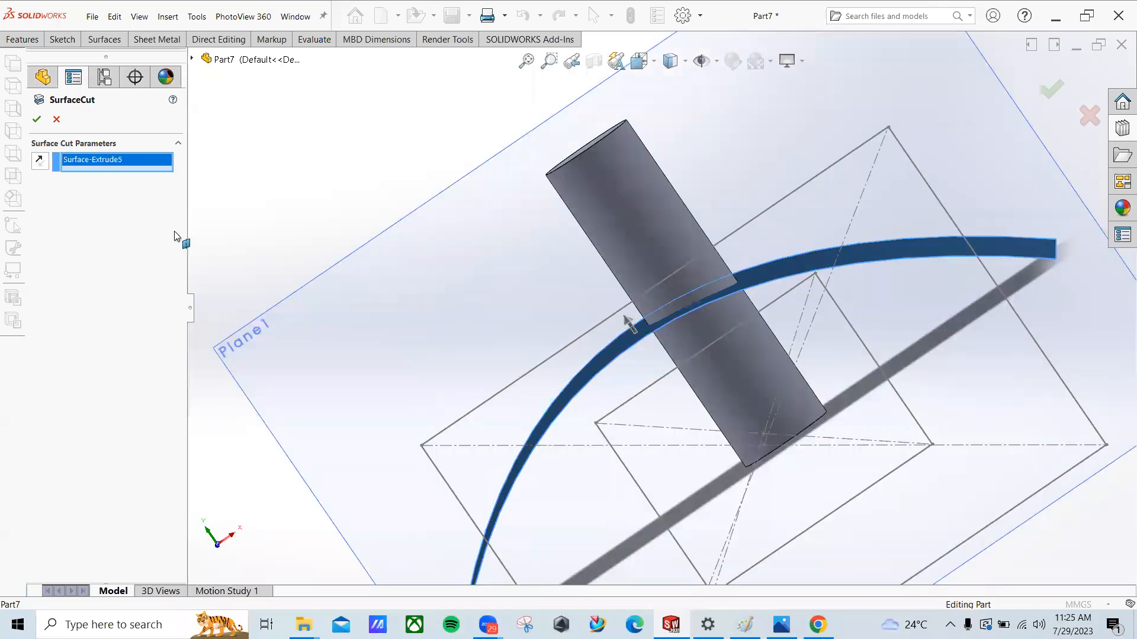
{"action": "left_click", "coordinate": [40, 161]}
{"action": "scroll", "coordinate": [514, 332], "scroll_direction": "down", "scroll_amount": 2}
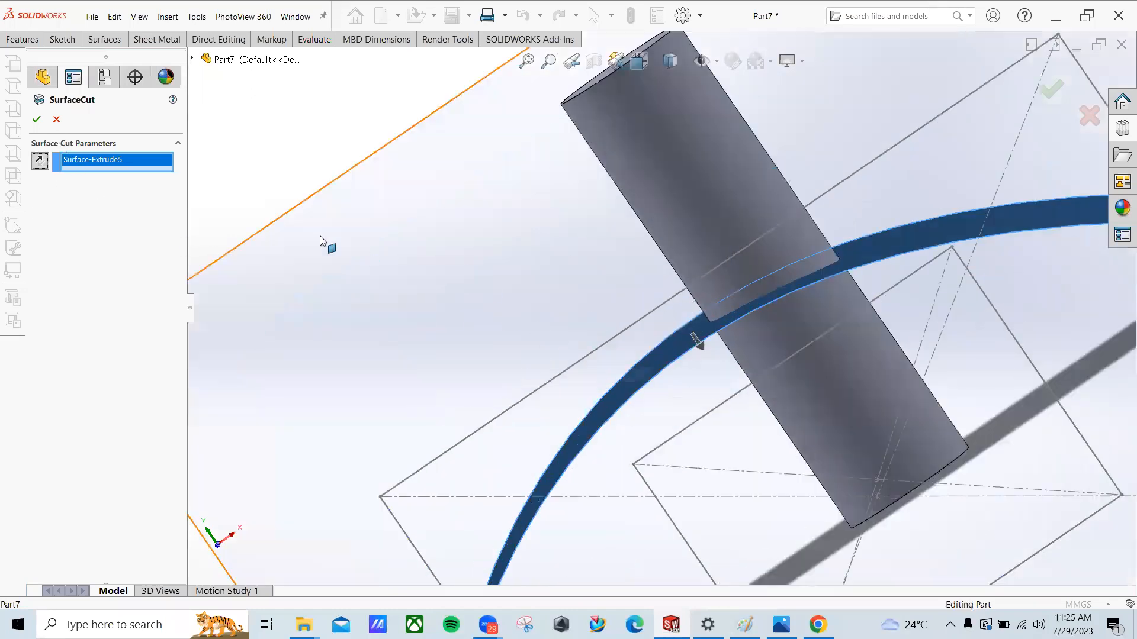
{"action": "left_click", "coordinate": [38, 120]}
{"action": "scroll", "coordinate": [610, 329], "scroll_direction": "up", "scroll_amount": 3}
{"action": "middle_click_drag", "start_coordinate": [610, 329], "coordinate": [644, 323]}
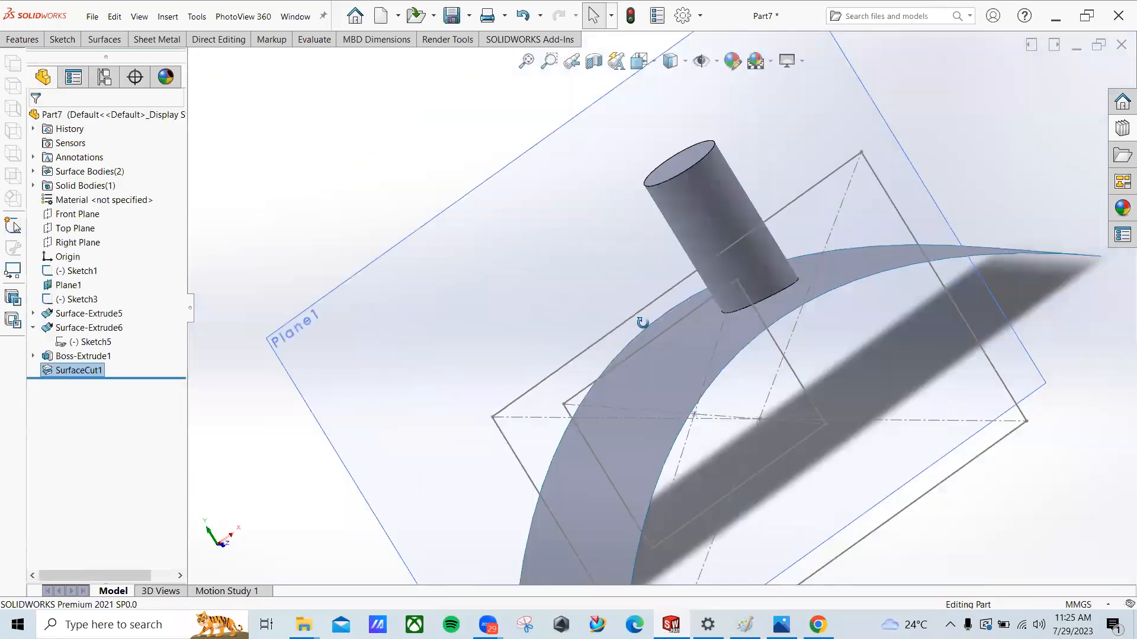
{"action": "middle_click_drag", "start_coordinate": [690, 266], "coordinate": [658, 280]}
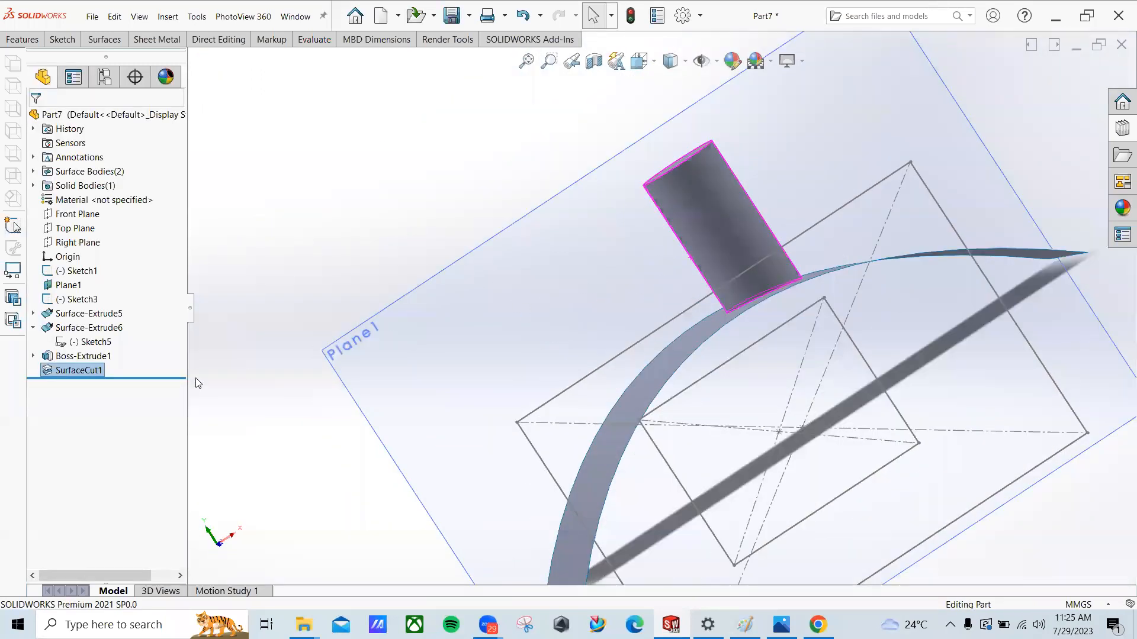
Step: Edit the surface cut and reverse its direction to remove the cylinder portion above the arched surface
{"action": "right_click", "coordinate": [96, 370]}
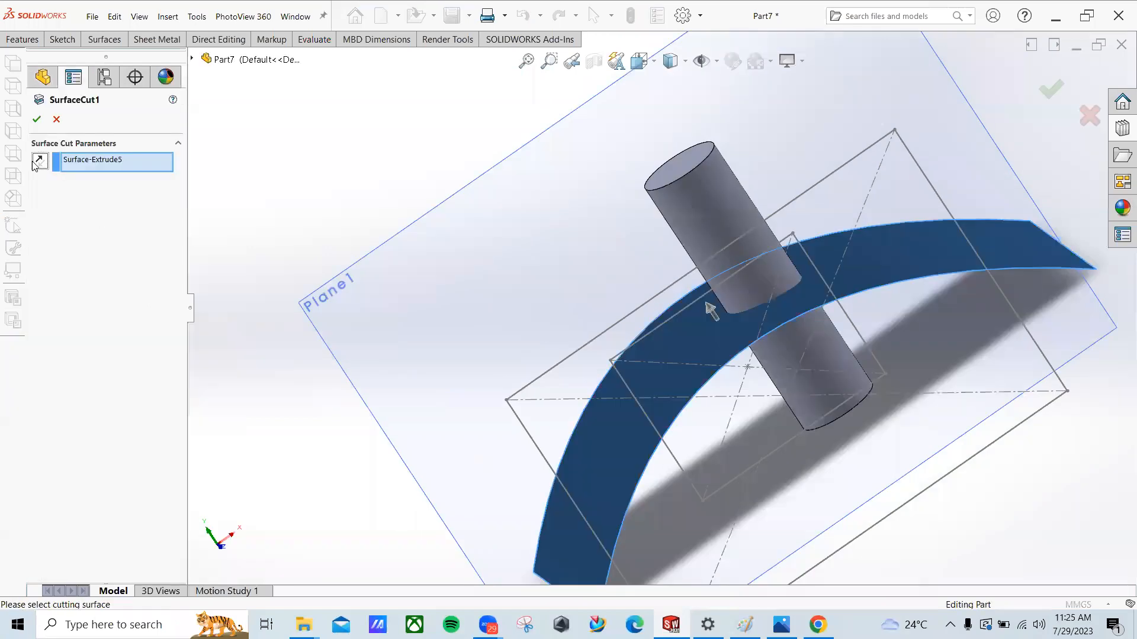
{"action": "left_click", "coordinate": [37, 120]}
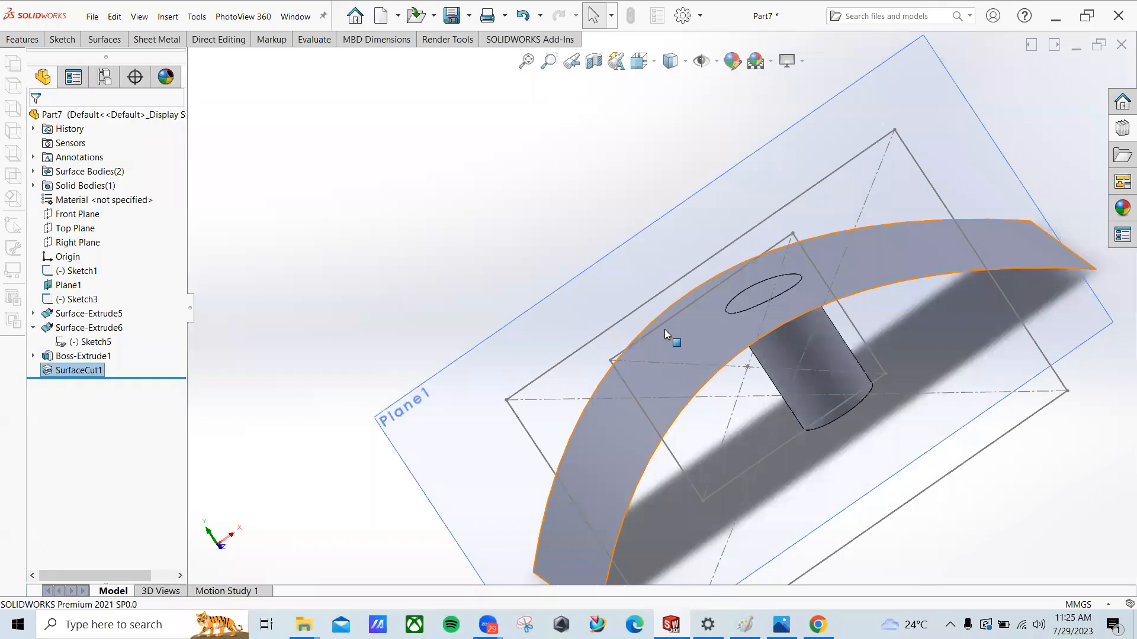
{"action": "middle_click_drag", "start_coordinate": [594, 323], "coordinate": [777, 296]}
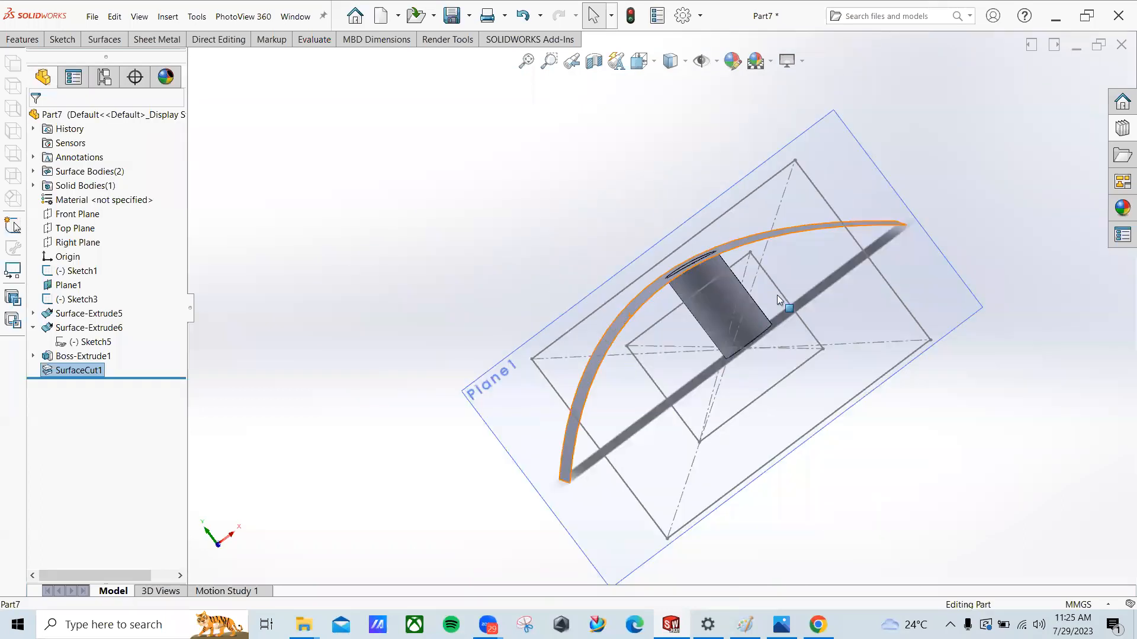
{"action": "left_click", "coordinate": [819, 252]}
{"action": "left_click", "coordinate": [861, 226]}
{"action": "middle_click_drag", "start_coordinate": [642, 377], "coordinate": [597, 294]}
{"action": "scroll", "coordinate": [667, 363], "scroll_direction": "up", "scroll_amount": 3}
{"action": "scroll", "coordinate": [666, 366], "scroll_direction": "up", "scroll_amount": 3}
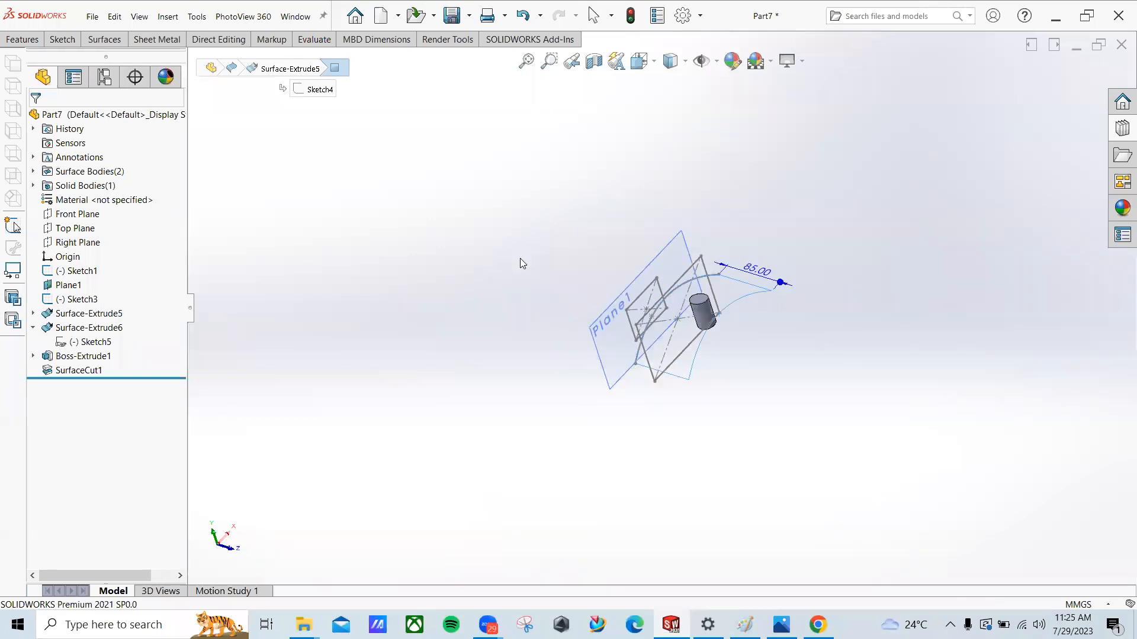
Step: Delete the surface cut, the cylinder extrusion and both surface extrudes from the part
{"action": "left_click", "coordinate": [512, 227]}
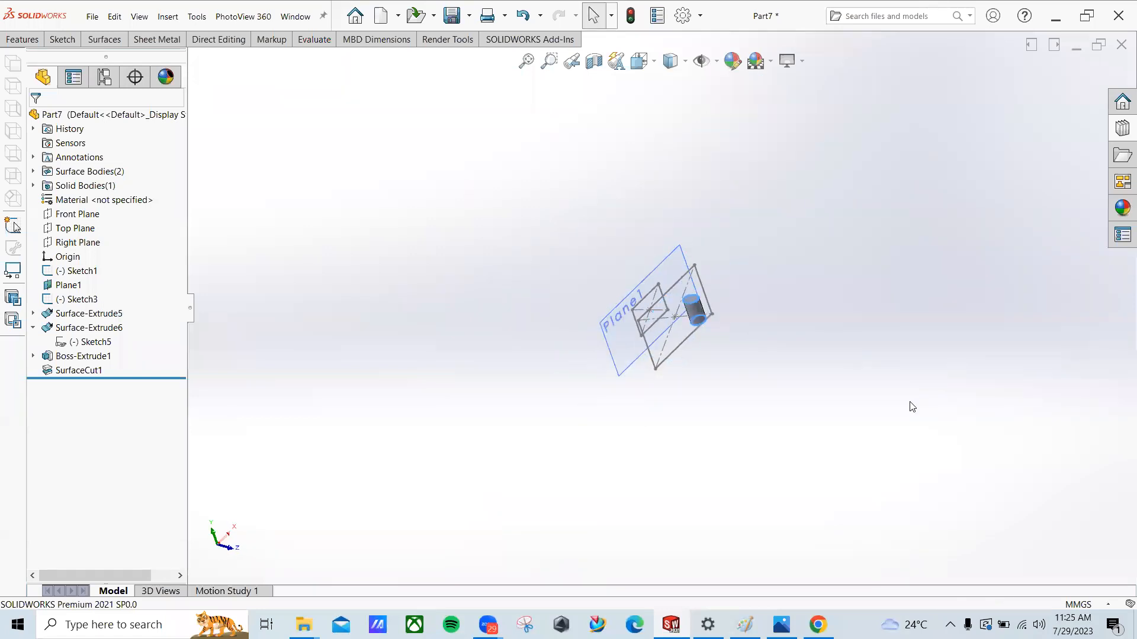
{"action": "key", "text": "Delete"}
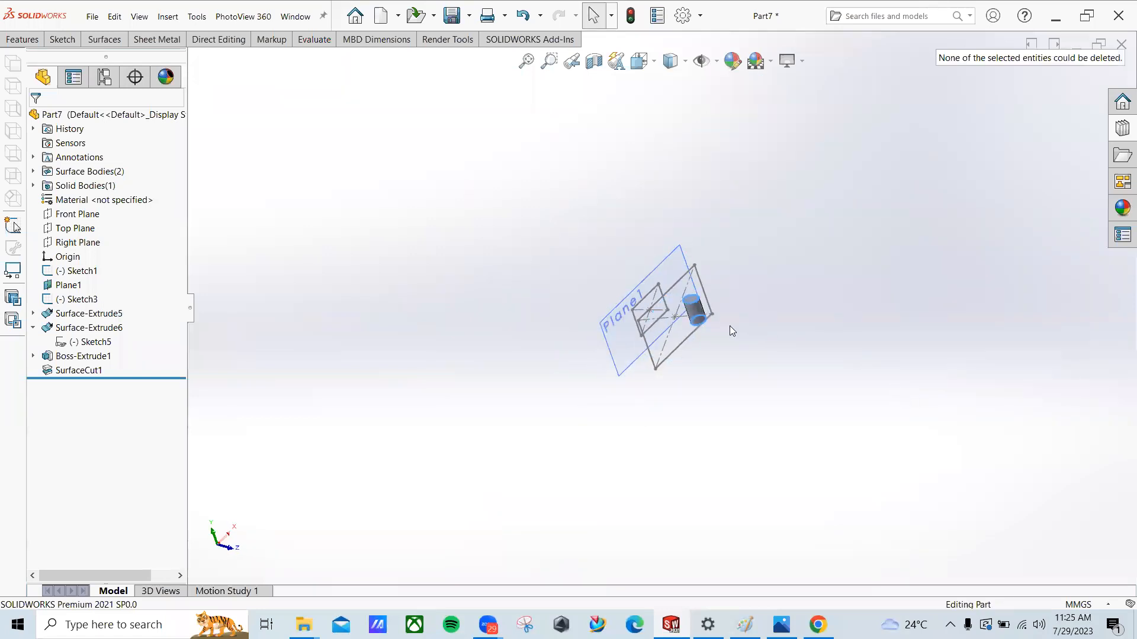
{"action": "left_click", "coordinate": [78, 370]}
{"action": "left_click", "coordinate": [71, 316], "text": "shift"}
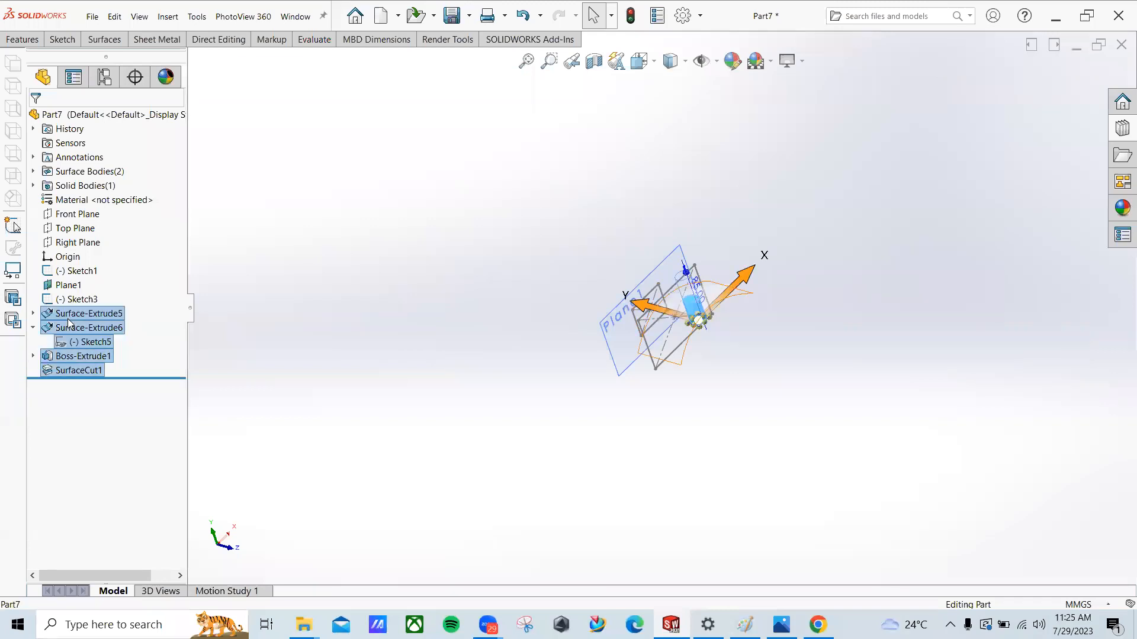
{"action": "right_click", "coordinate": [104, 389]}
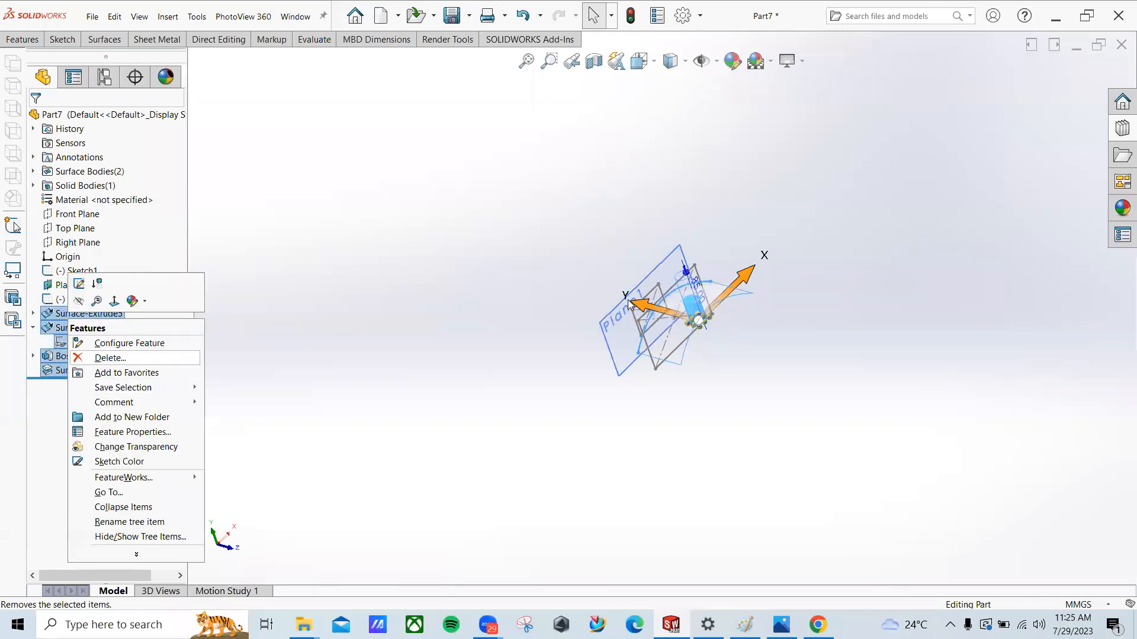
{"action": "key", "text": "Delete"}
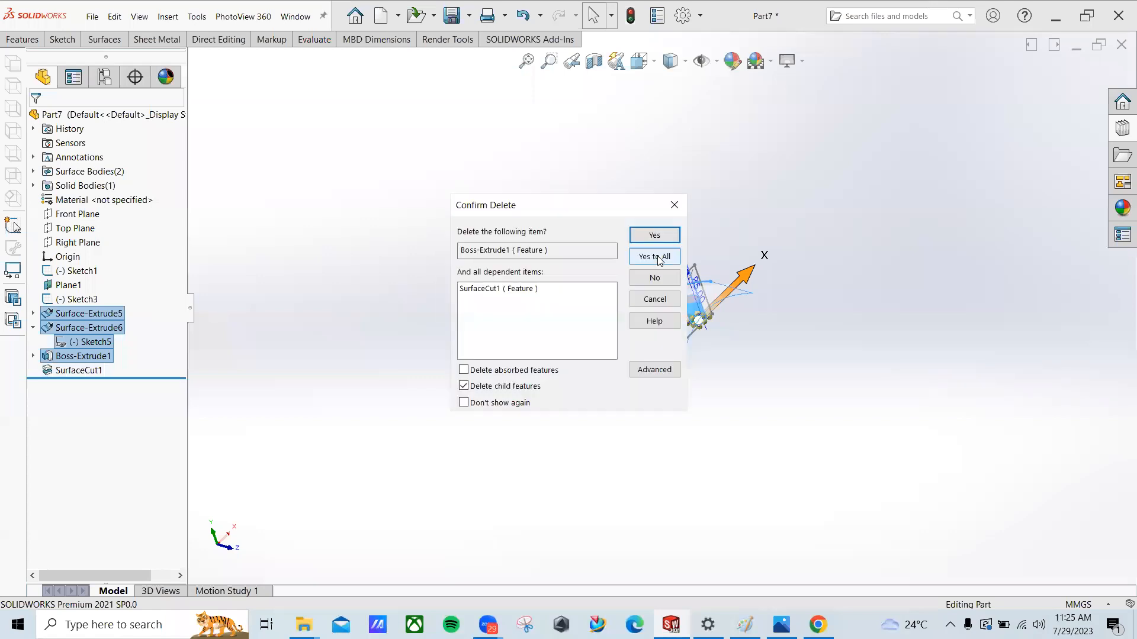
{"action": "key", "text": "Return"}
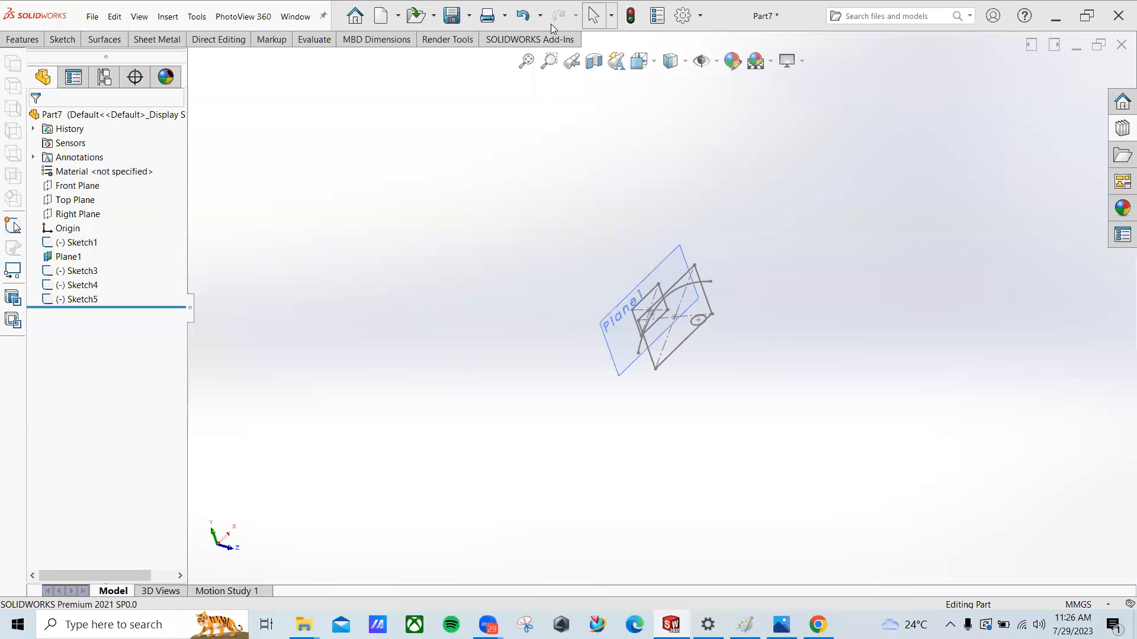
Step: Delete Plane1 together with Sketch3, Sketch4 and Sketch5
{"action": "middle_click_drag", "start_coordinate": [758, 269], "coordinate": [725, 269]}
{"action": "middle_click_drag", "start_coordinate": [605, 223], "coordinate": [545, 287]}
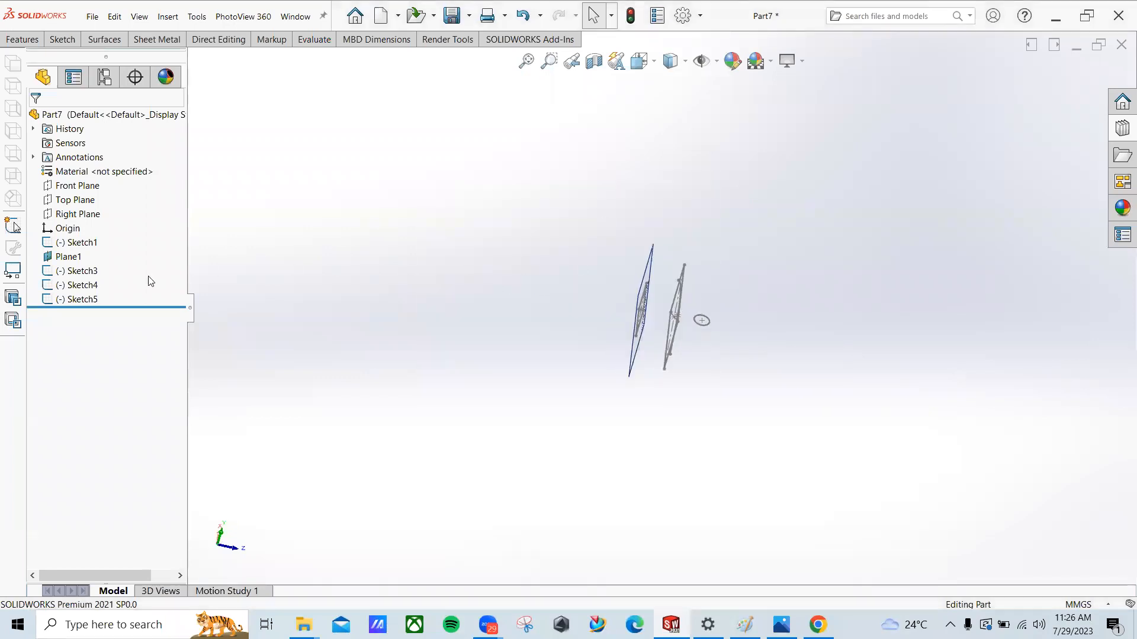
{"action": "left_click", "coordinate": [90, 299]}
{"action": "left_click", "coordinate": [66, 256], "text": "shift"}
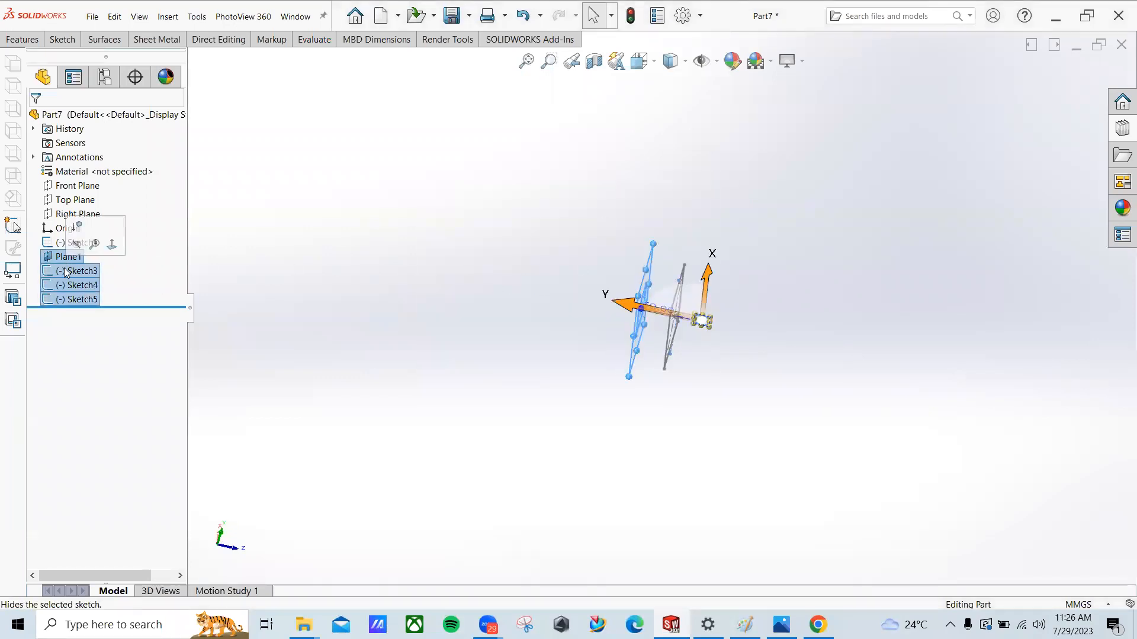
{"action": "key", "text": "Delete"}
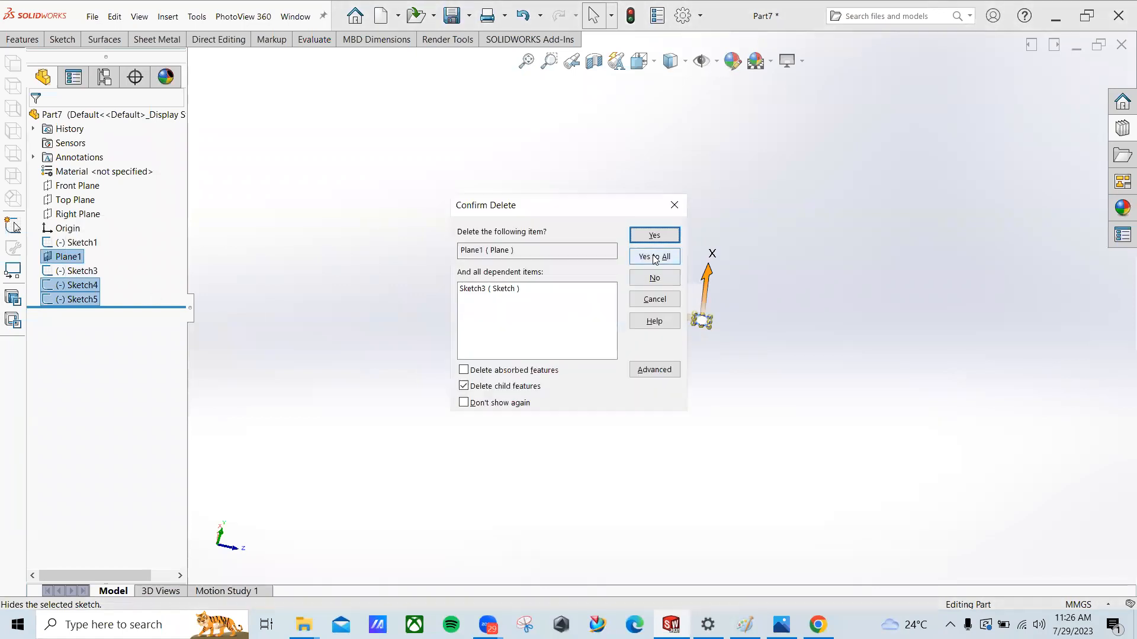
{"action": "left_click", "coordinate": [654, 257]}
Step: Delete the remaining rectangle sketch, Sketch1, to empty the part
{"action": "mouse_move", "coordinate": [446, 264]}
{"action": "middle_mouse_down"}
{"action": "mouse_move", "coordinate": [455, 264]}
{"action": "mouse_move", "coordinate": [414, 266]}
{"action": "middle_mouse_up"}
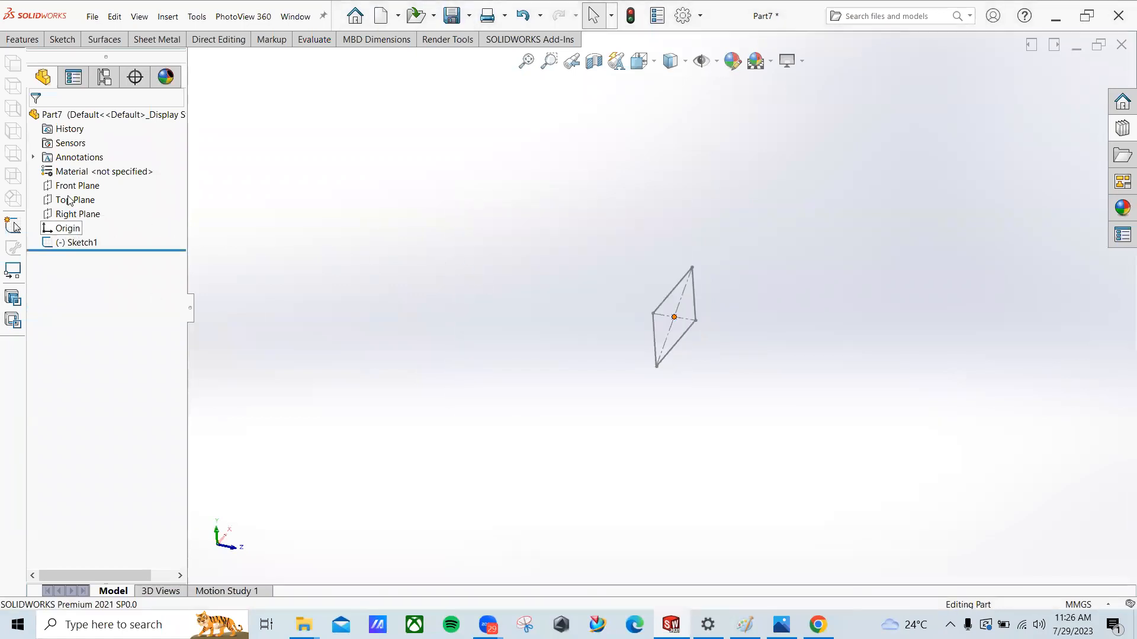
{"action": "left_click", "coordinate": [680, 286]}
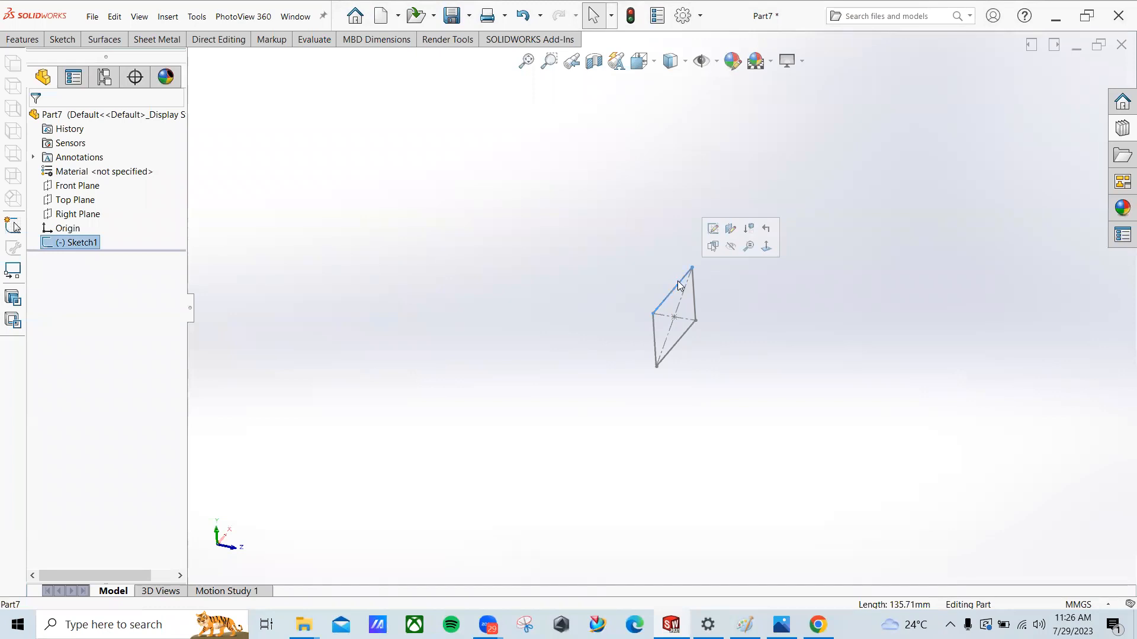
{"action": "key", "text": "Delete"}
{"action": "left_click", "coordinate": [655, 234]}
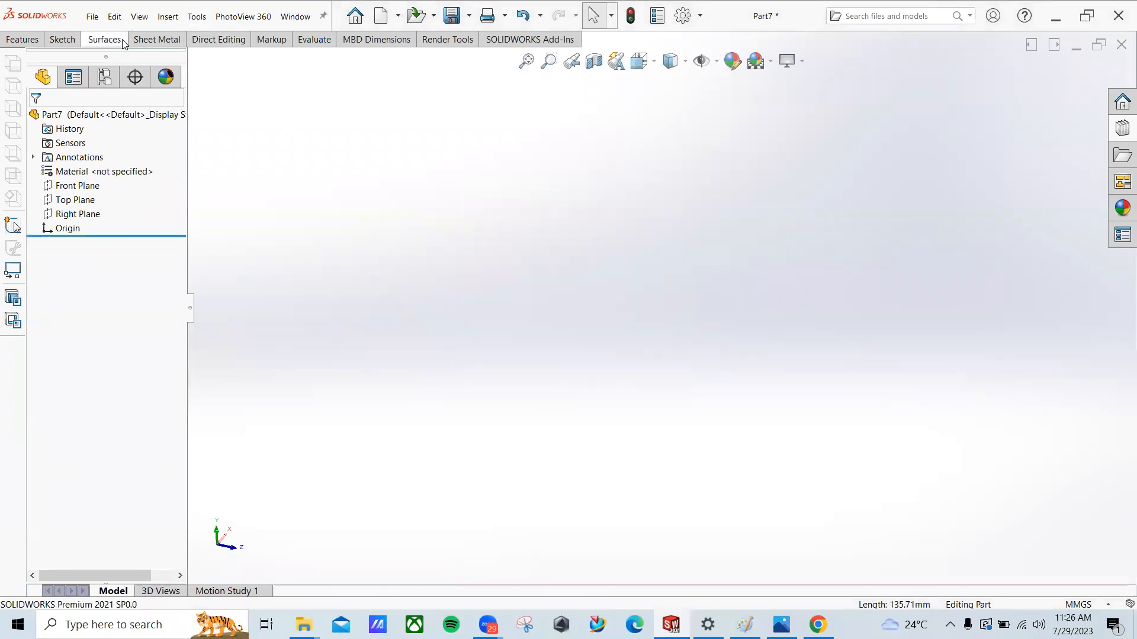
Step: Close the emptied part without saving it
{"action": "left_click", "coordinate": [104, 39]}
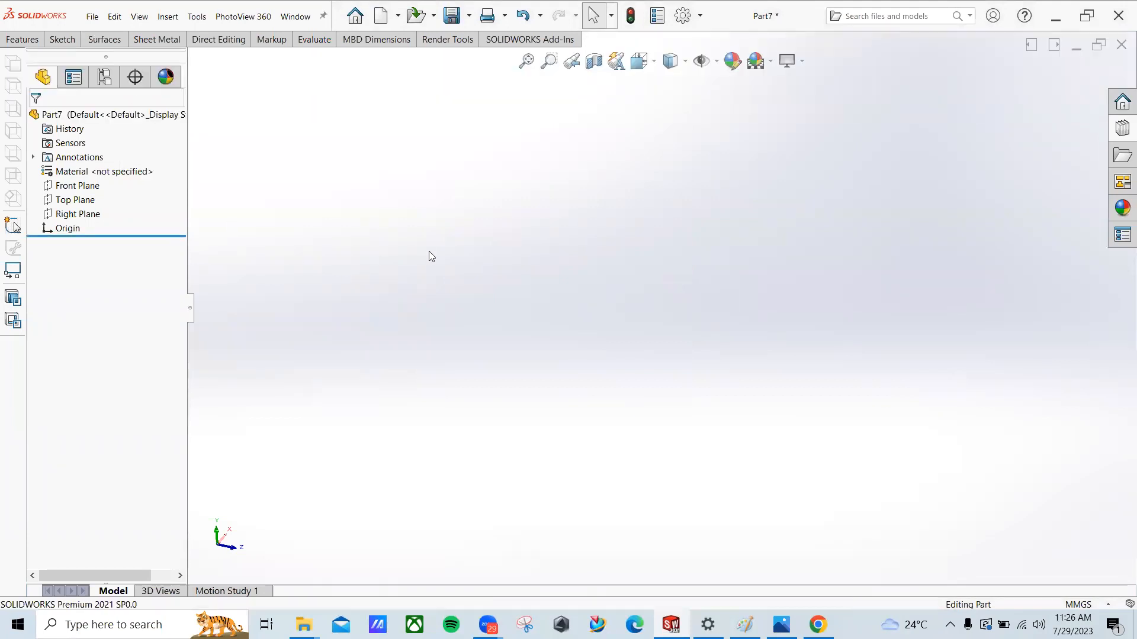
{"action": "left_click", "coordinate": [1121, 45]}
{"action": "left_click", "coordinate": [513, 323]}
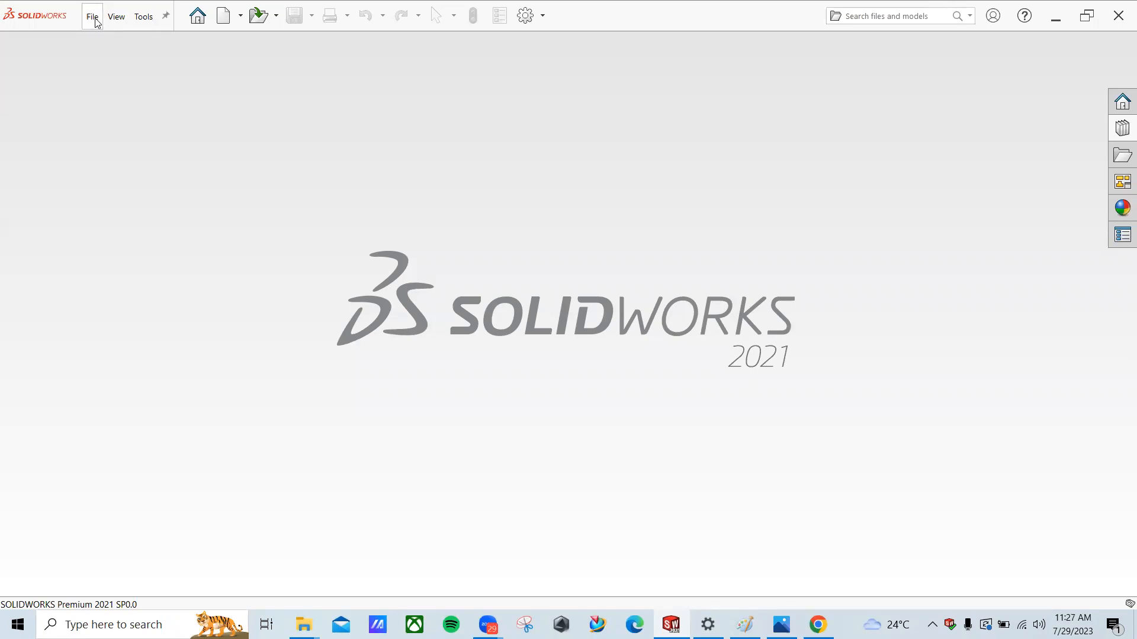
Step: Create a new Drawing document
{"action": "left_click", "coordinate": [98, 23]}
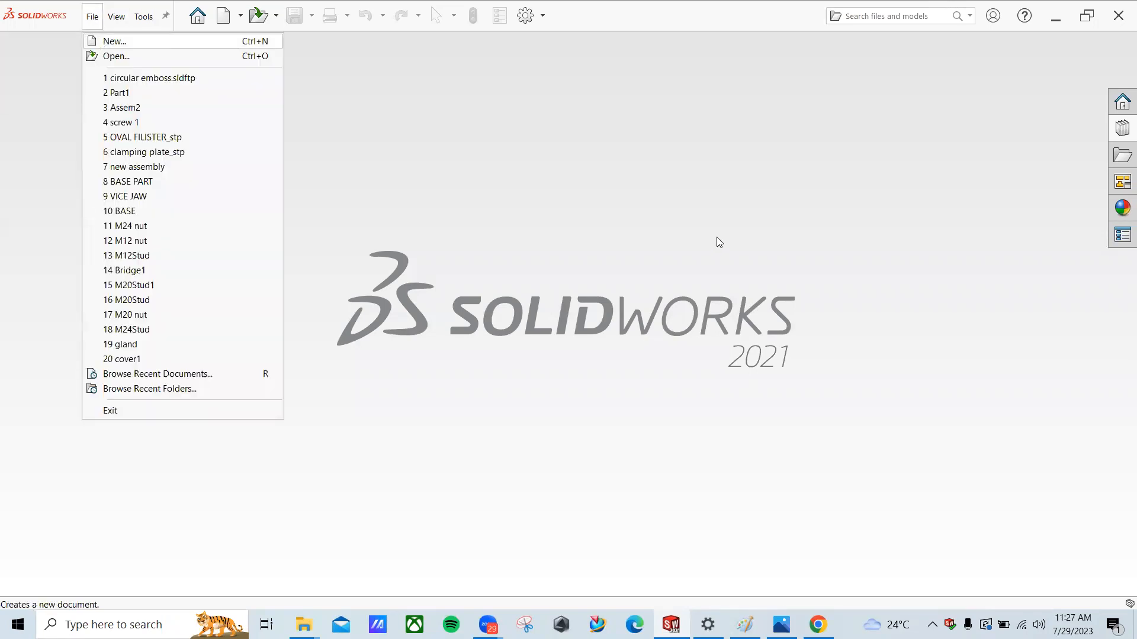
{"action": "key", "text": "Return"}
{"action": "left_click", "coordinate": [737, 211]}
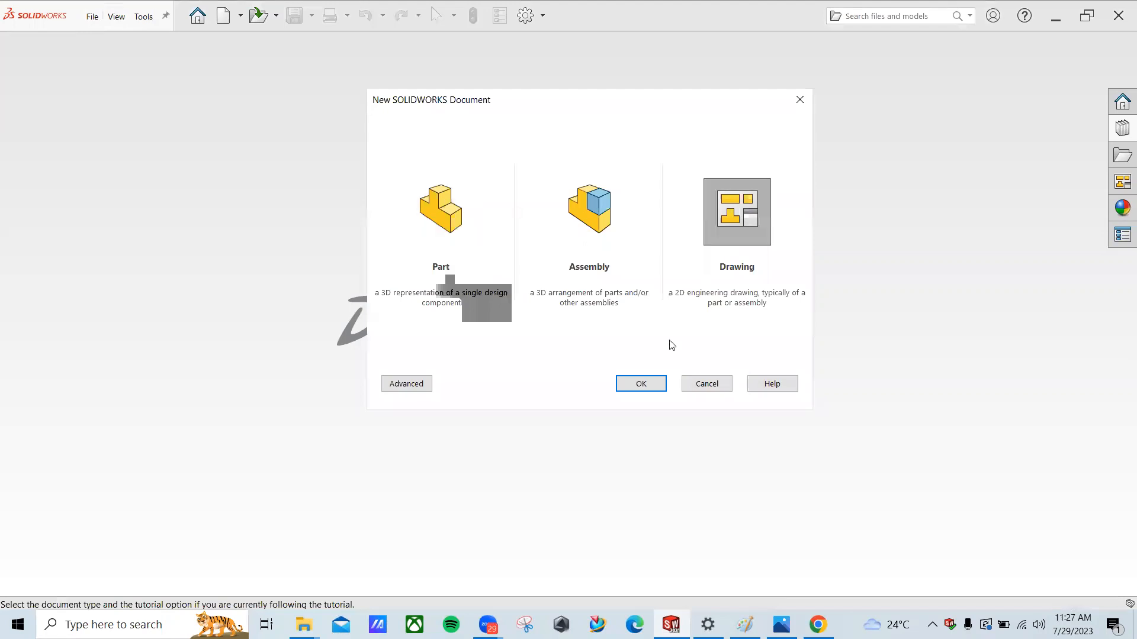
{"action": "left_click", "coordinate": [639, 385]}
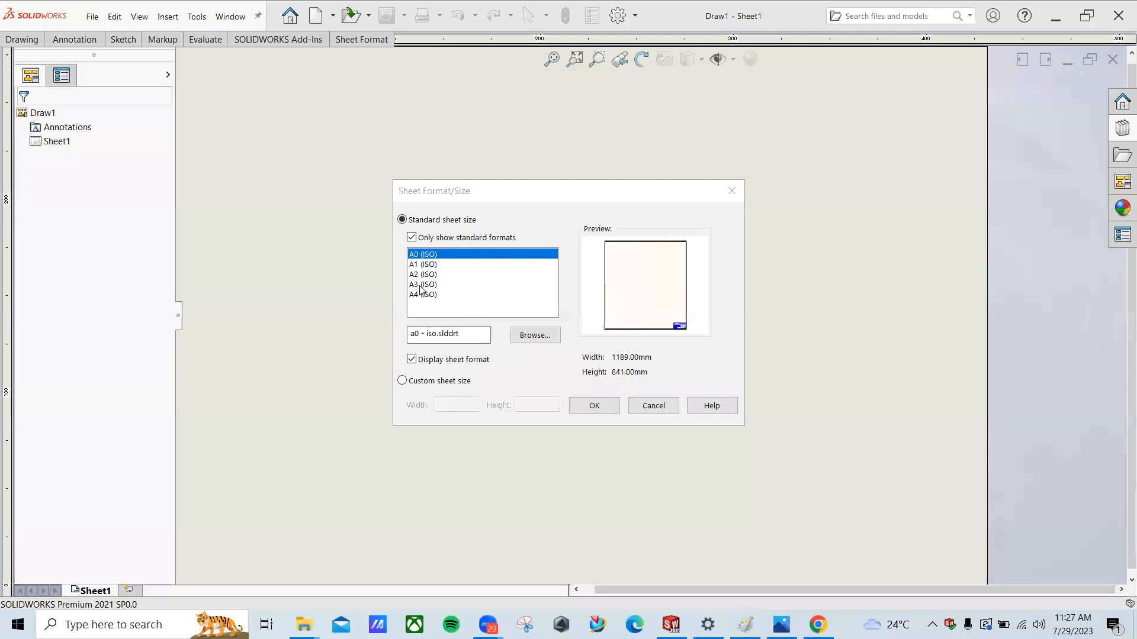
Step: Choose A3 (ISO) as the standard sheet size for the drawing
{"action": "left_click", "coordinate": [419, 286]}
{"action": "left_click", "coordinate": [422, 294]}
{"action": "left_click", "coordinate": [424, 285]}
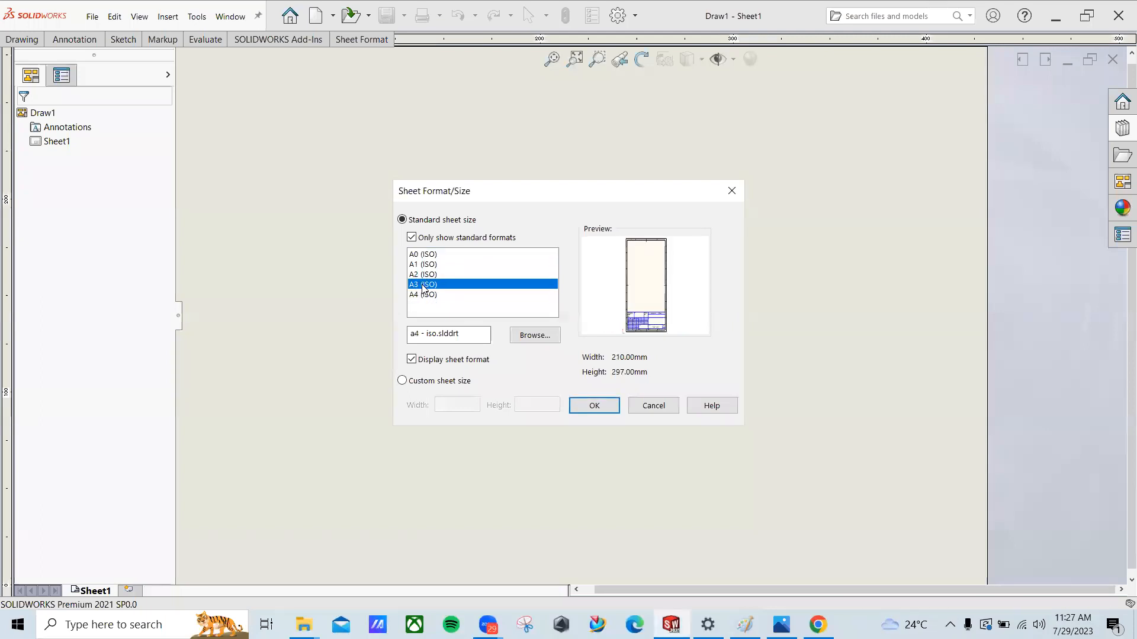
Step: Browse the available sheet format files without choosing another one
{"action": "left_click", "coordinate": [524, 340]}
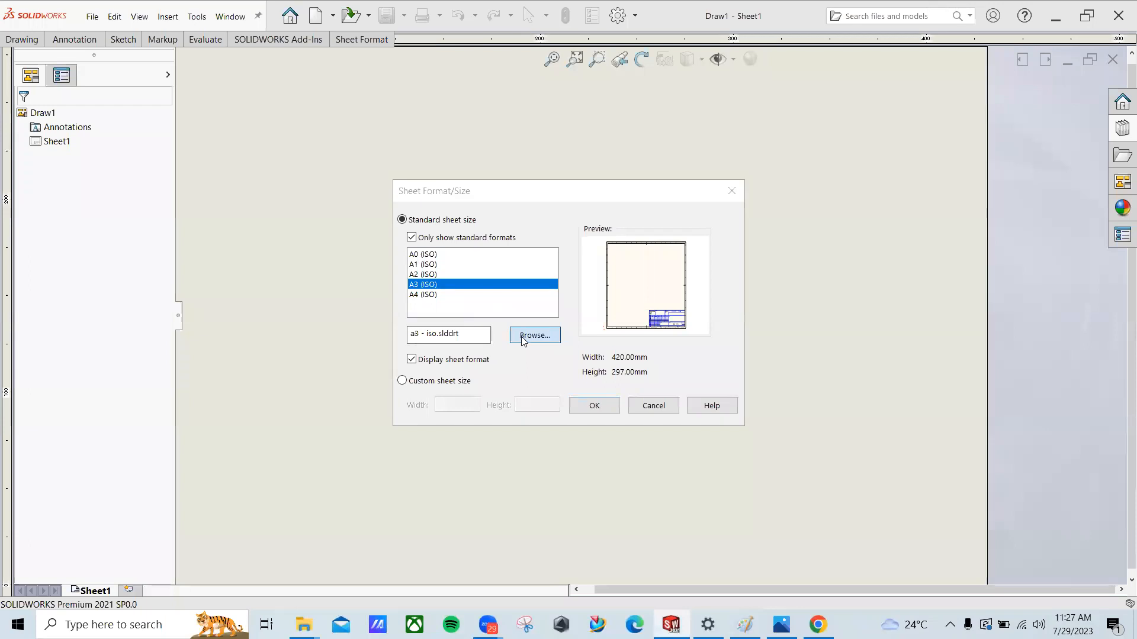
{"action": "left_click", "coordinate": [547, 292]}
{"action": "scroll", "coordinate": [538, 332], "scroll_direction": "down", "scroll_amount": 10}
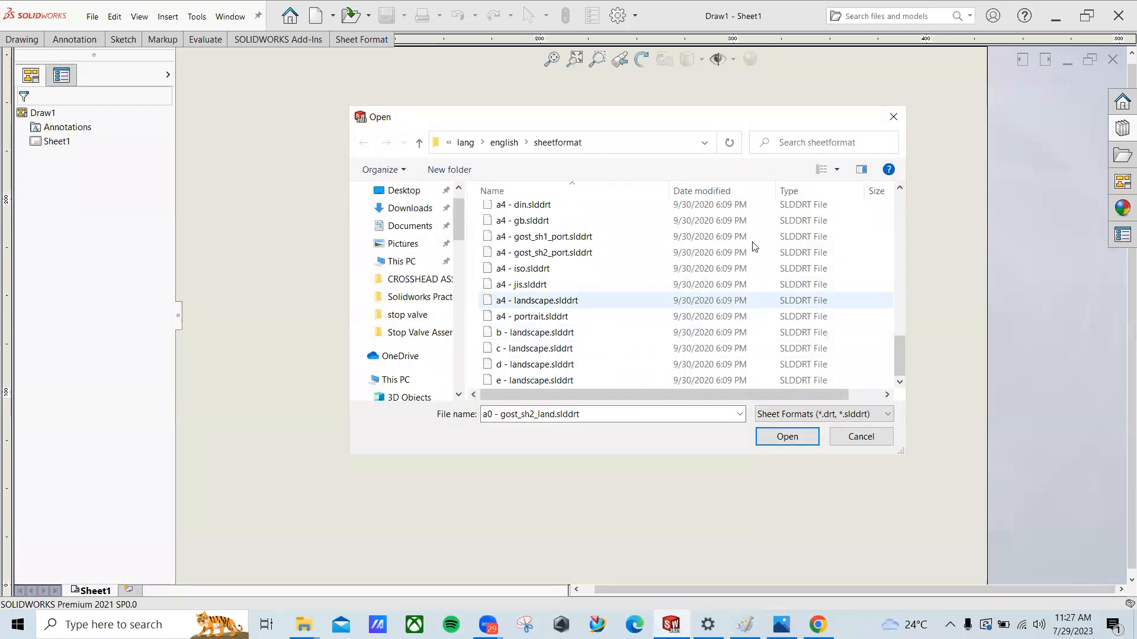
{"action": "left_click", "coordinate": [894, 117]}
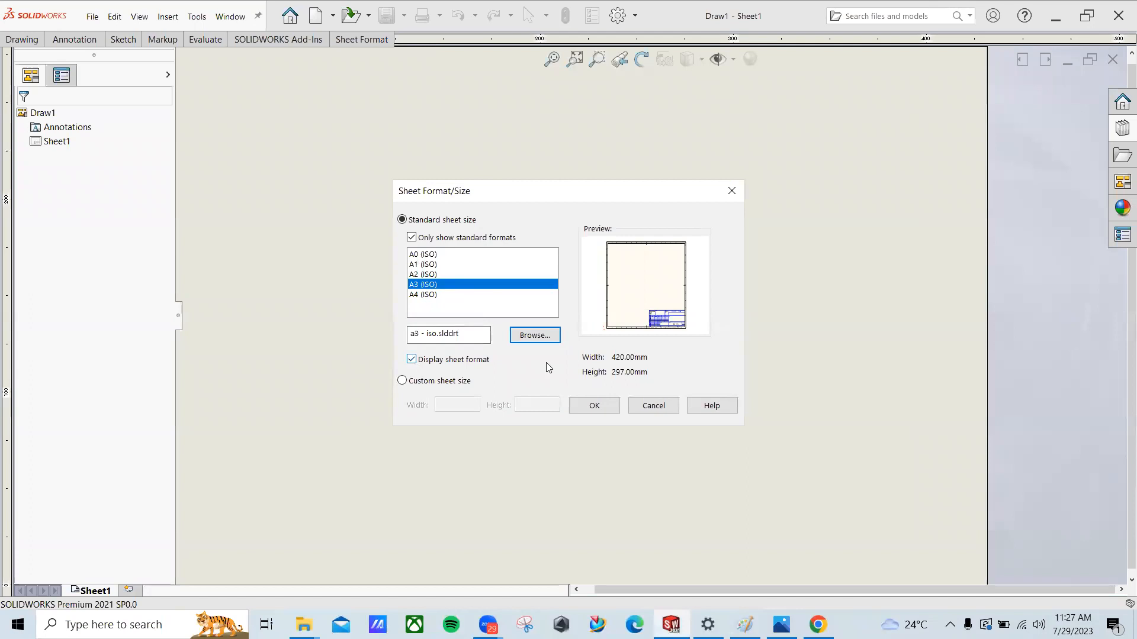
Step: Turn off the sheet format display and create the sheet with these settings
{"action": "left_click", "coordinate": [412, 360]}
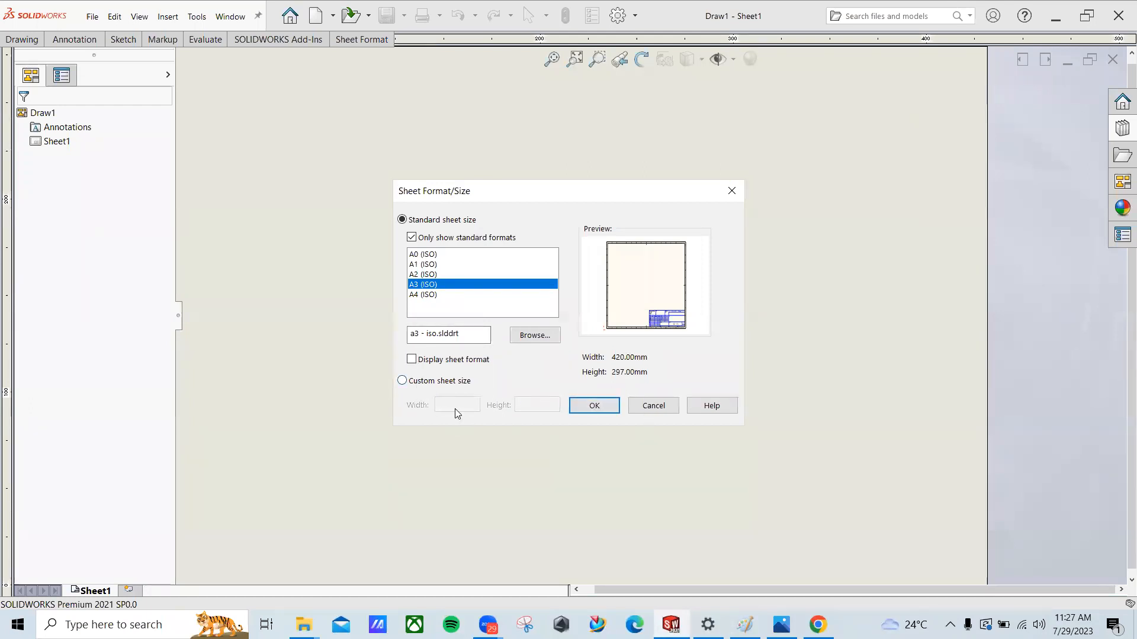
{"action": "left_click", "coordinate": [601, 409]}
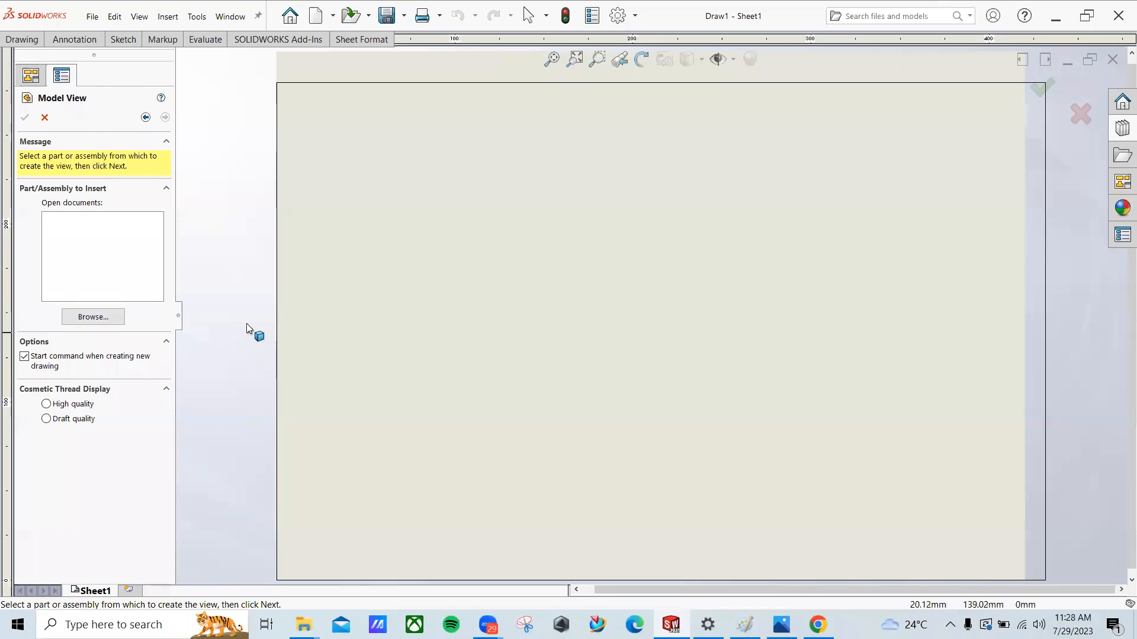
Step: Load the Body1 part into Model View from D:, exercise mechanical, Part designing, assembly, stop valve
{"action": "left_click", "coordinate": [93, 318]}
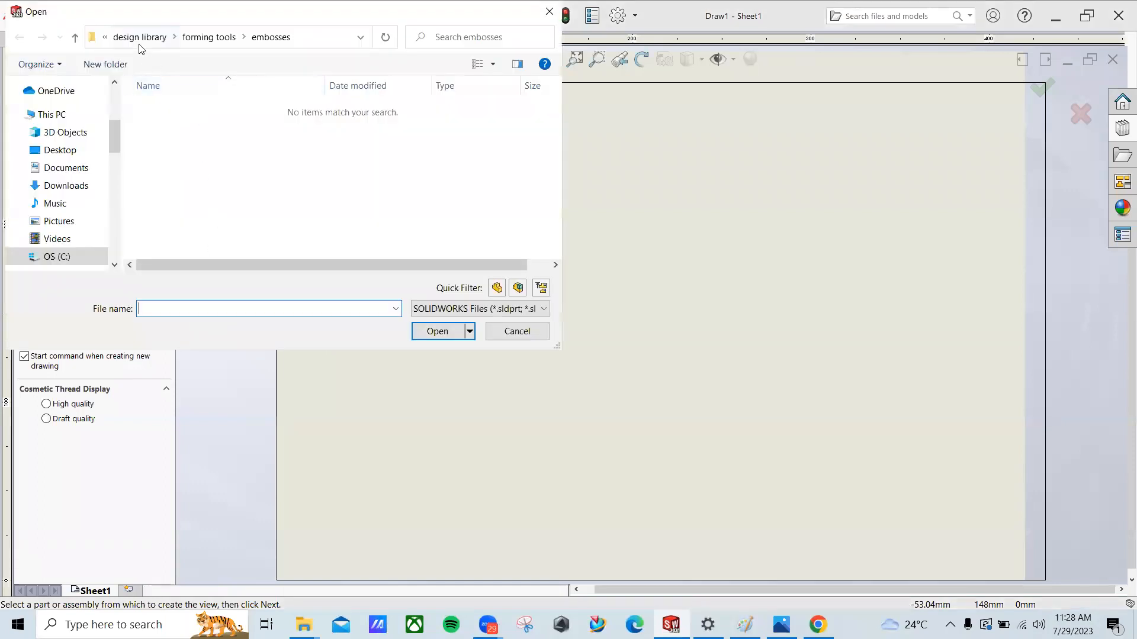
{"action": "scroll", "coordinate": [107, 208], "scroll_direction": "down", "scroll_amount": 4}
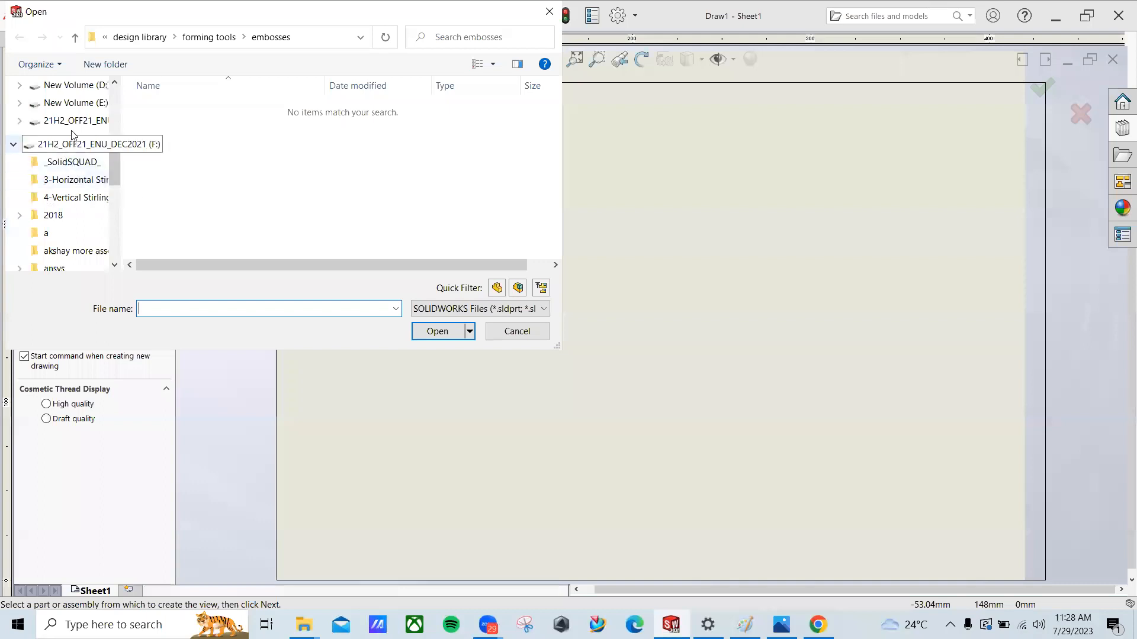
{"action": "left_click", "coordinate": [70, 84]}
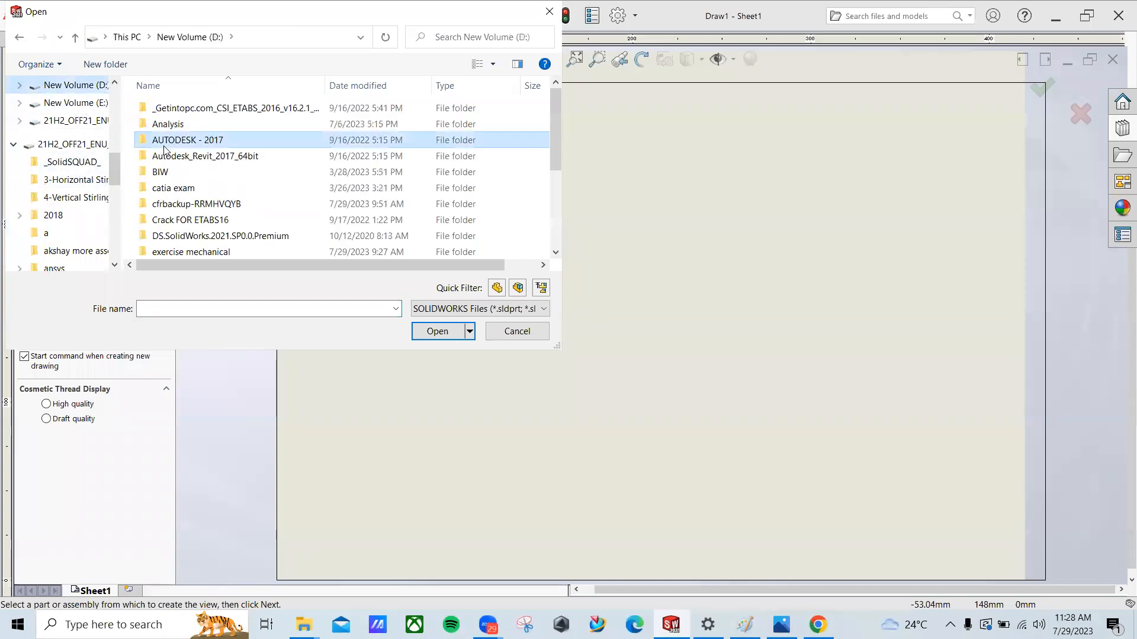
{"action": "scroll", "coordinate": [170, 129], "scroll_direction": "down", "scroll_amount": 3}
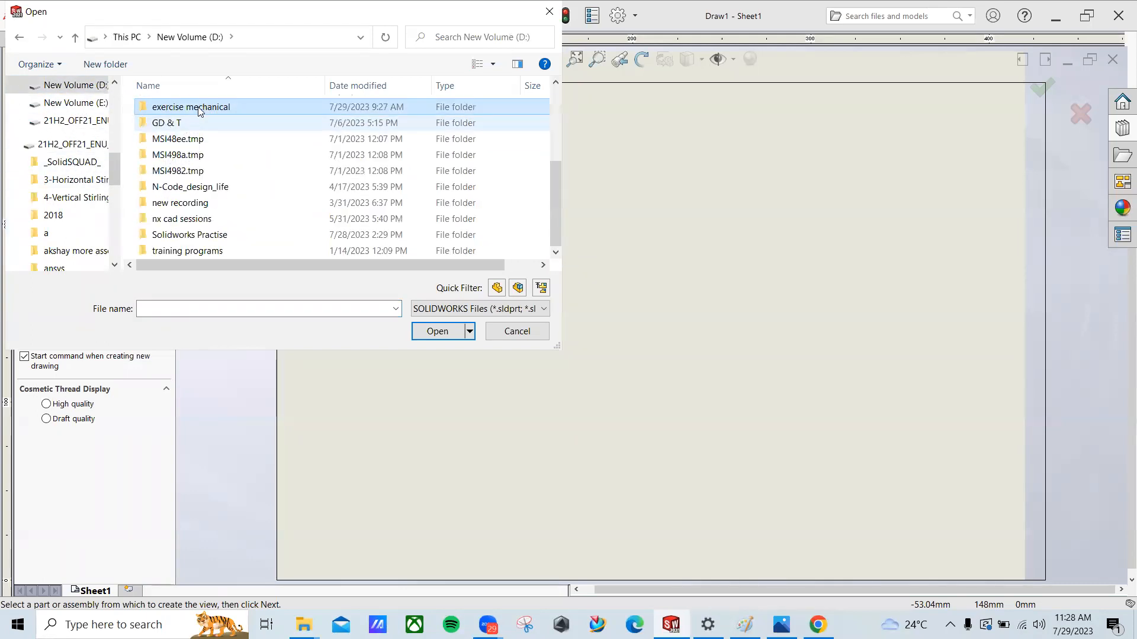
{"action": "double_click", "coordinate": [198, 108]}
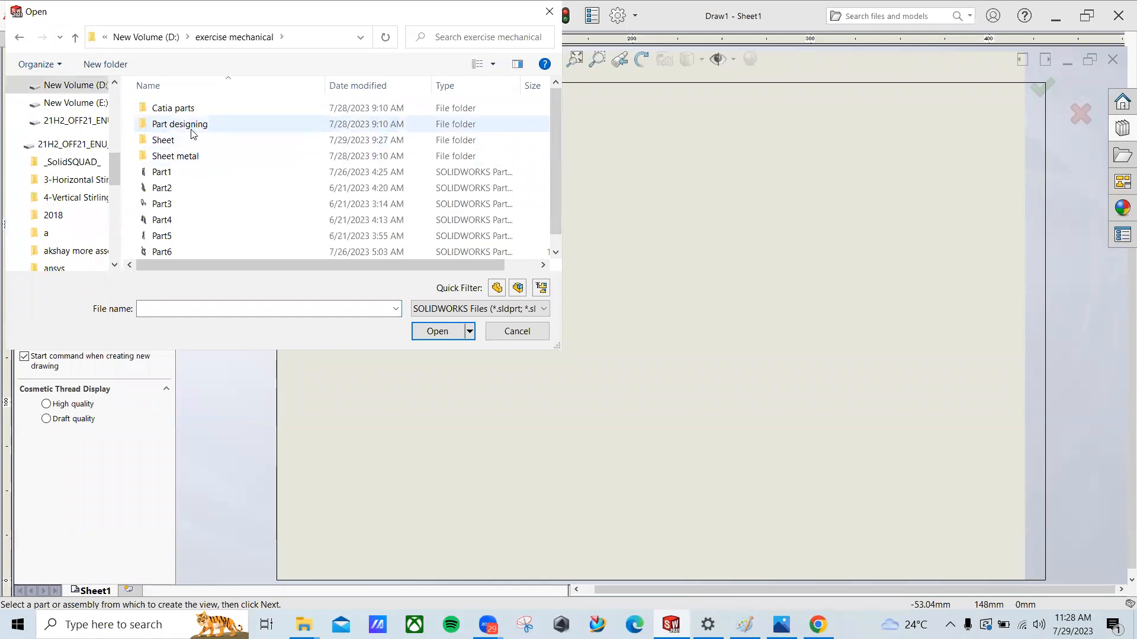
{"action": "double_click", "coordinate": [191, 130]}
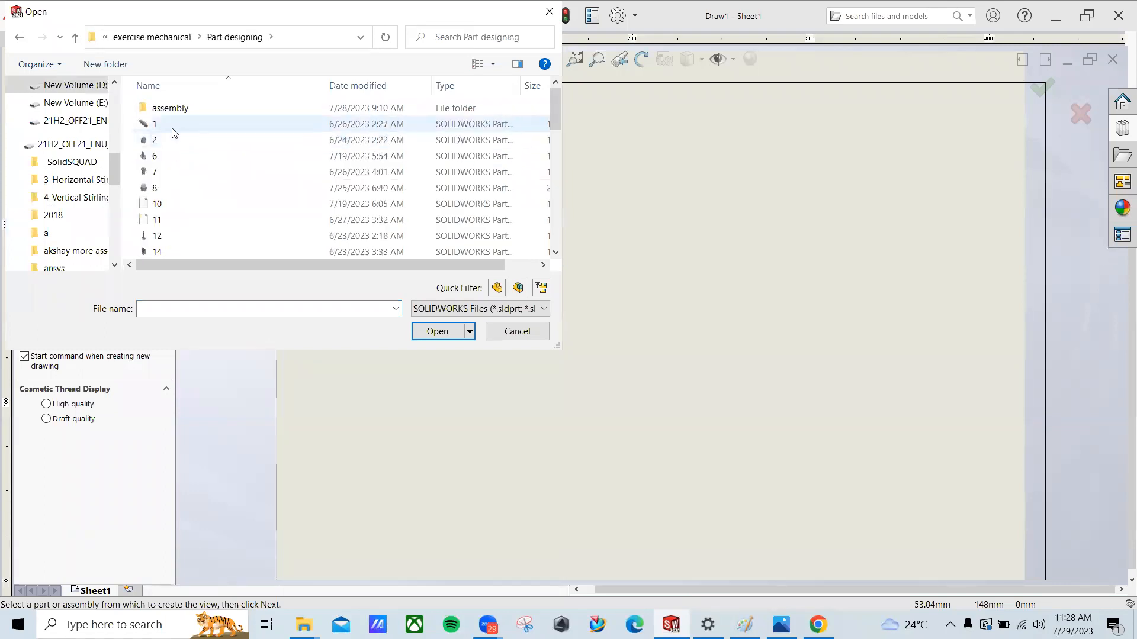
{"action": "double_click", "coordinate": [189, 111]}
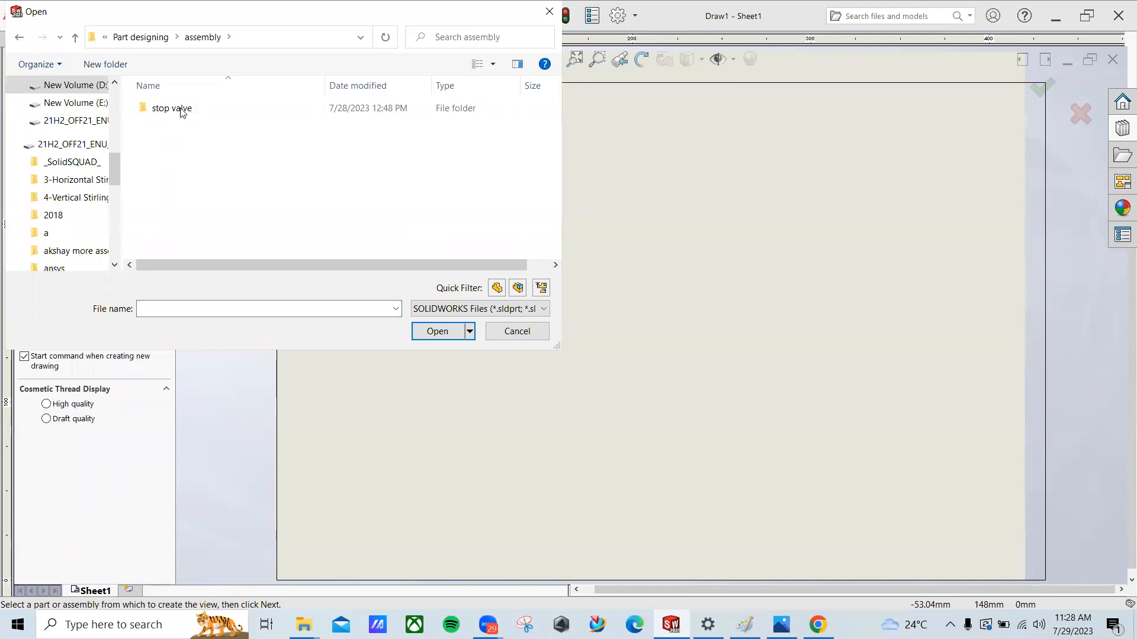
{"action": "double_click", "coordinate": [172, 109]}
{"action": "left_click", "coordinate": [169, 157]}
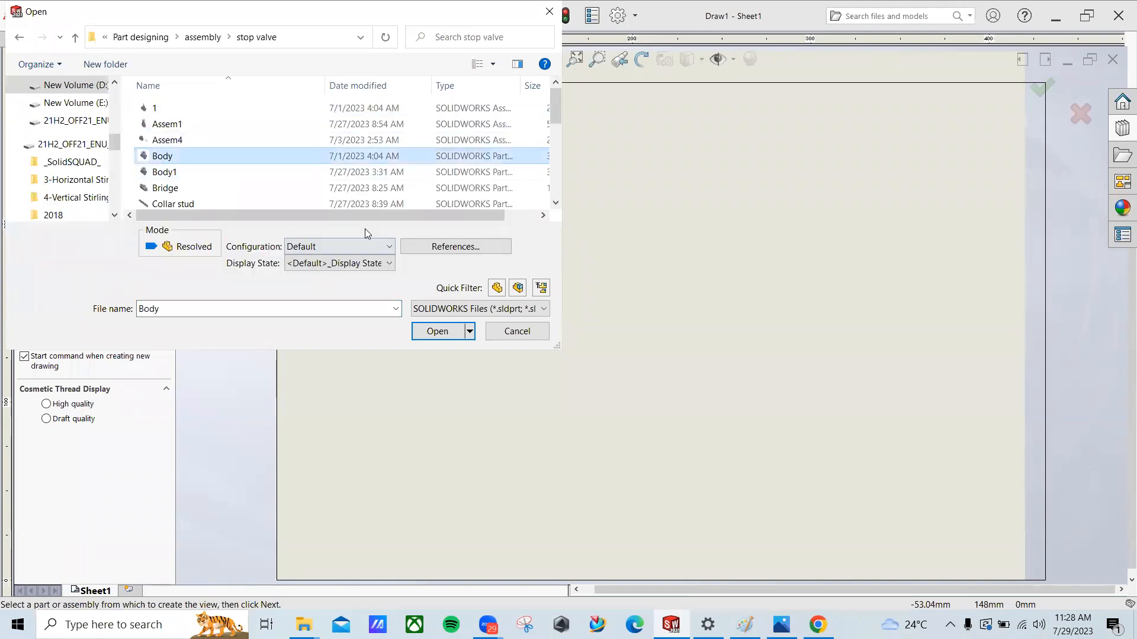
{"action": "left_click", "coordinate": [189, 175]}
{"action": "left_click", "coordinate": [437, 332]}
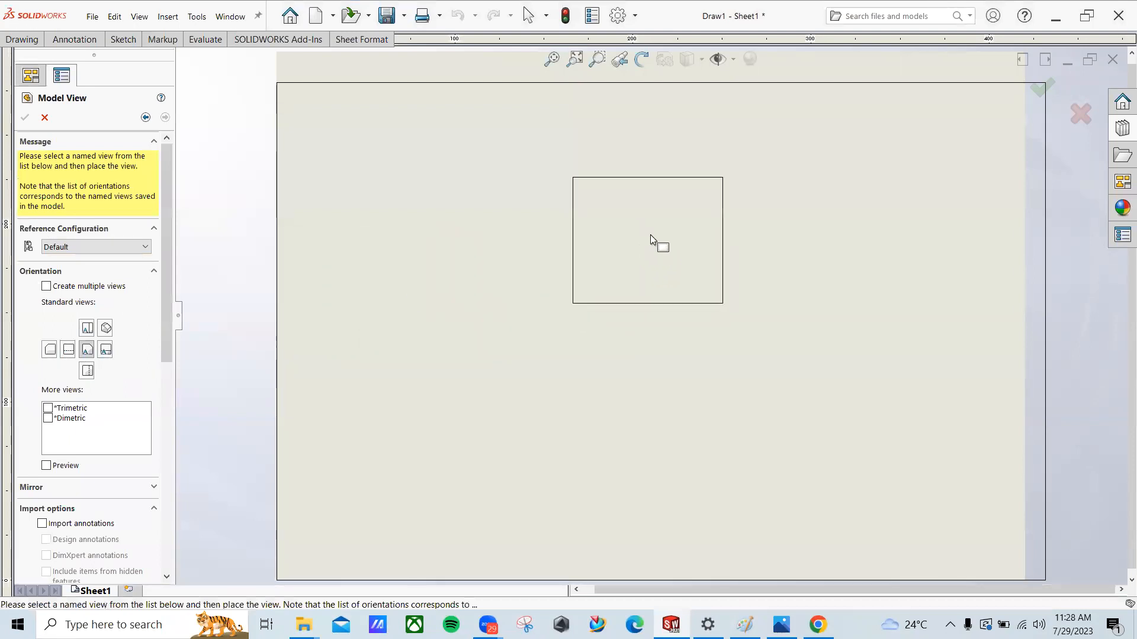
Step: Place the front view of Body1 on the sheet, then project a top view above it and a side view to its left
{"action": "left_click", "coordinate": [621, 191]}
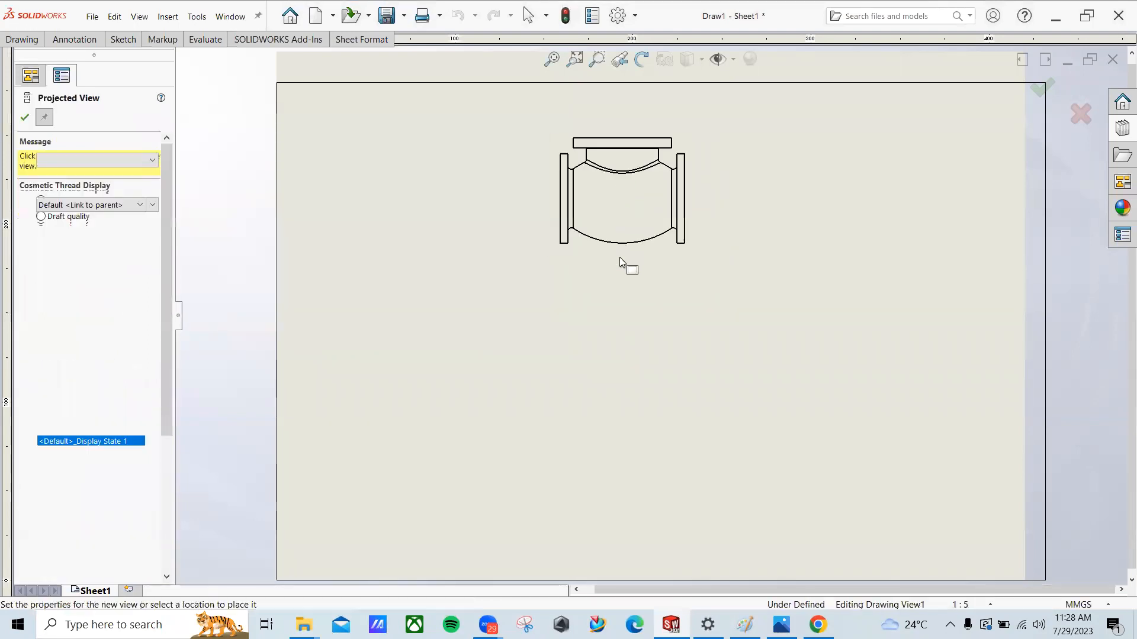
{"action": "middle_click_drag", "start_coordinate": [592, 261], "coordinate": [580, 472]}
{"action": "left_click", "coordinate": [610, 243]}
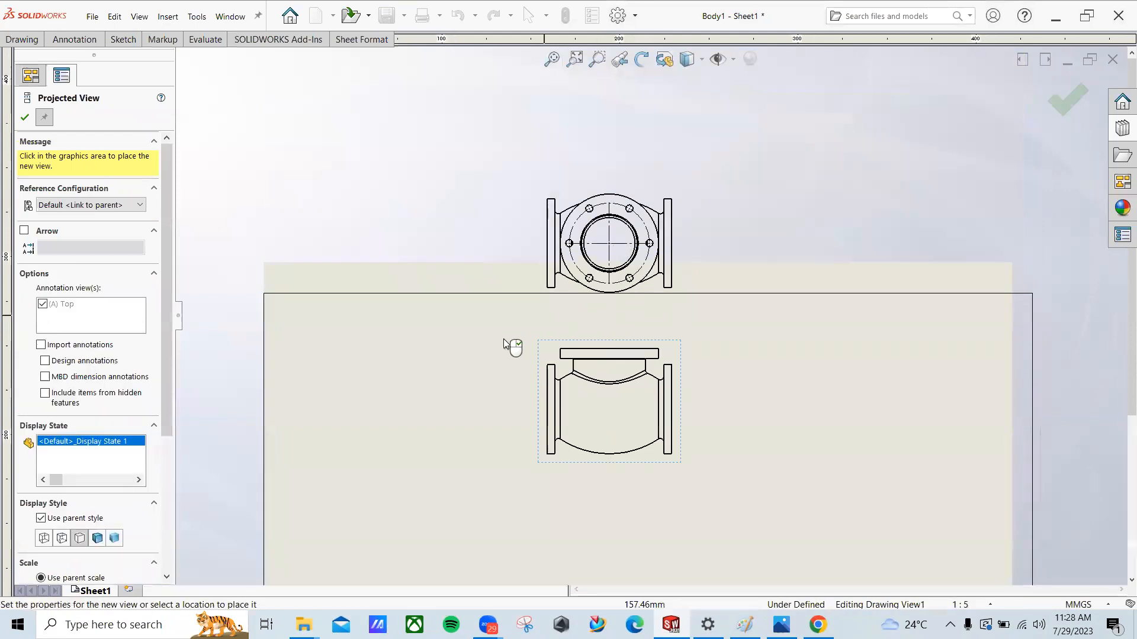
{"action": "left_click", "coordinate": [428, 404]}
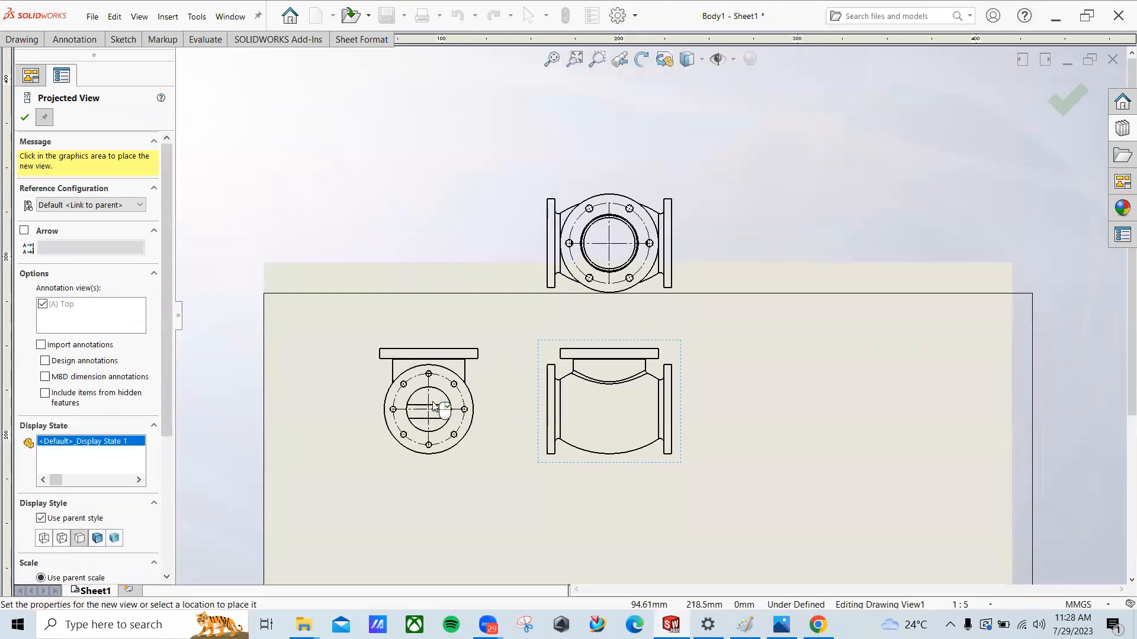
{"action": "key", "text": "Escape"}
Step: Move the front view down to the middle of the sheet and bring the top view inside the border above it
{"action": "middle_click_drag", "start_coordinate": [832, 466], "coordinate": [745, 273]}
{"action": "left_click_drag", "start_coordinate": [525, 277], "coordinate": [567, 497]}
{"action": "left_click", "coordinate": [719, 220]}
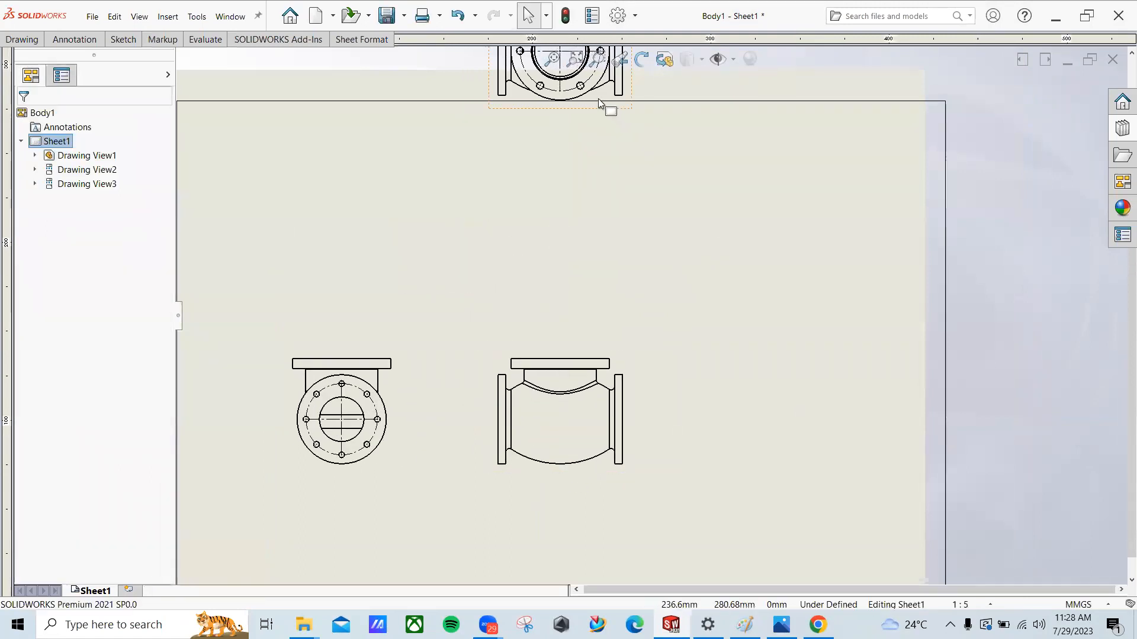
{"action": "left_click", "coordinate": [598, 98]}
{"action": "mouse_move", "coordinate": [602, 112]}
{"action": "left_mouse_down"}
{"action": "mouse_move", "coordinate": [599, 299]}
{"action": "mouse_move", "coordinate": [712, 341]}
{"action": "left_mouse_up"}
{"action": "left_click", "coordinate": [690, 398]}
{"action": "middle_click_drag", "start_coordinate": [688, 379], "coordinate": [645, 297]}
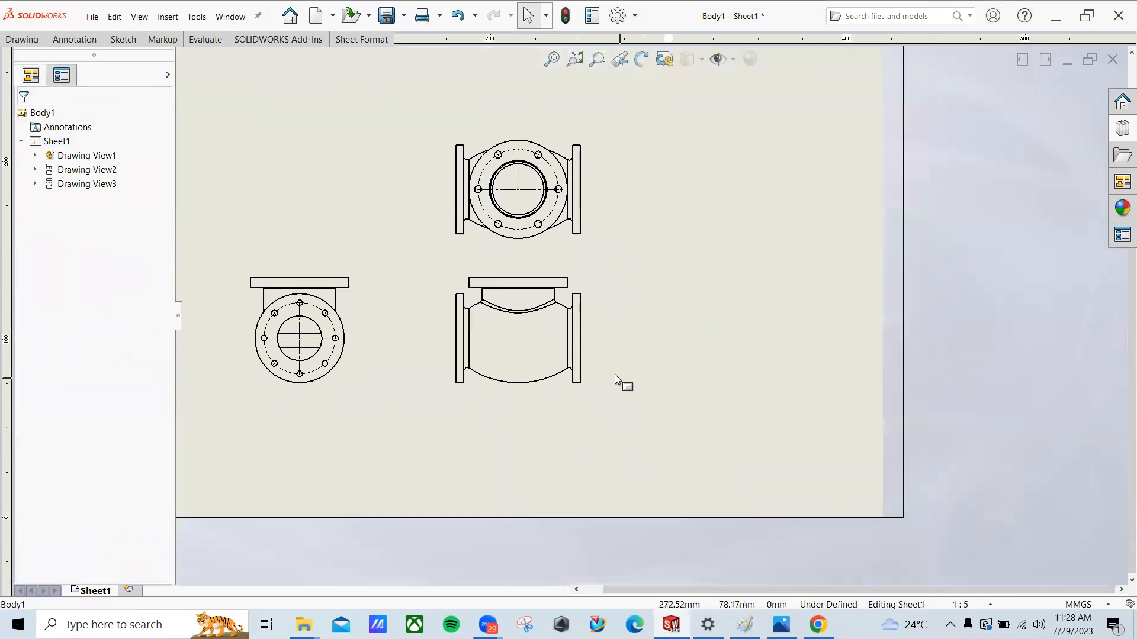
{"action": "left_click", "coordinate": [587, 273]}
Step: Create a section view with a vertical cutting line through the middle of the front view and place it to the right
{"action": "left_click", "coordinate": [240, 138]}
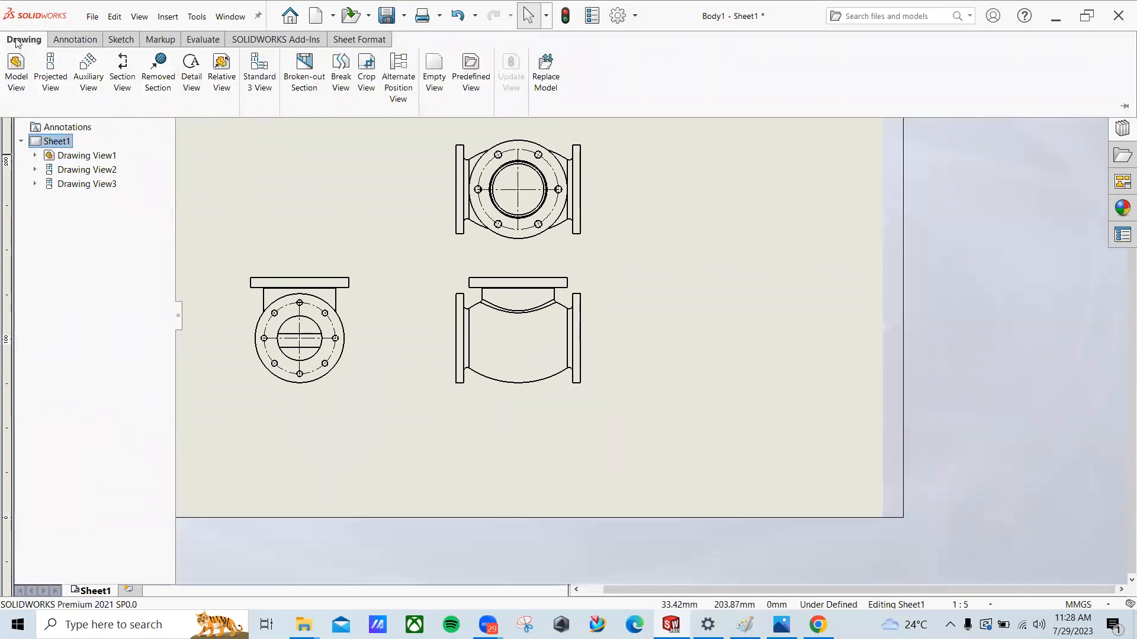
{"action": "left_click", "coordinate": [123, 77]}
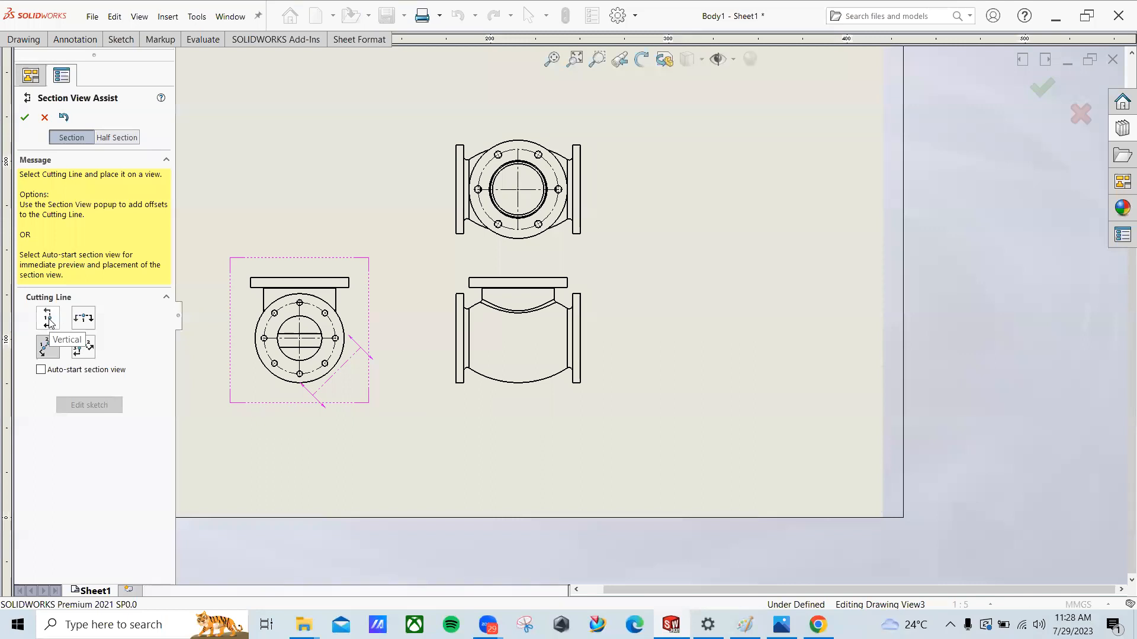
{"action": "left_click", "coordinate": [50, 320]}
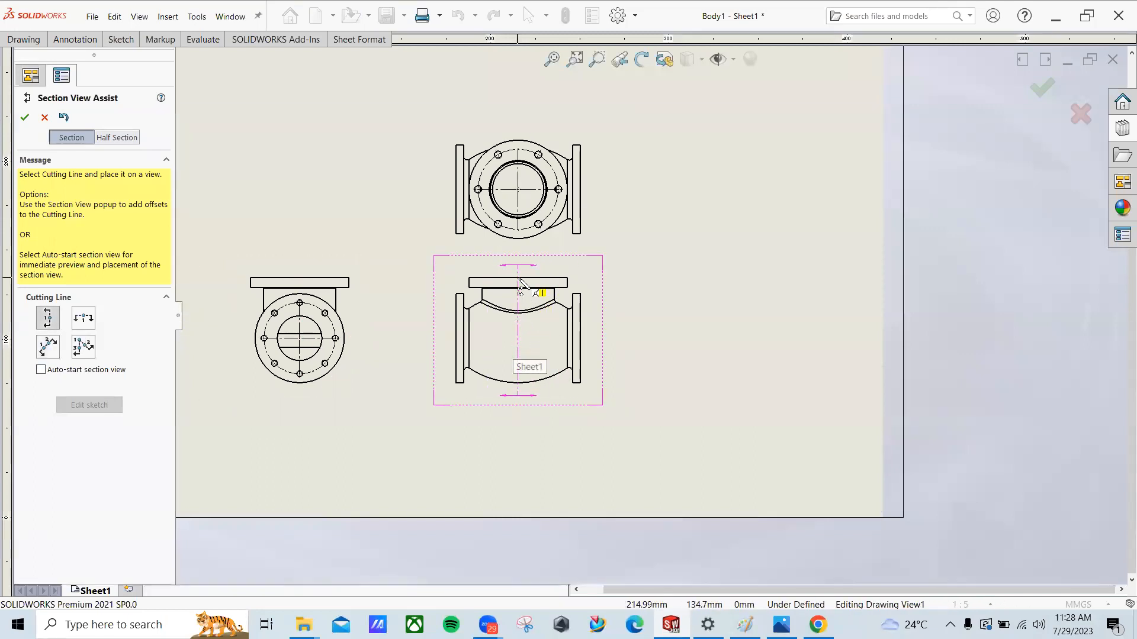
{"action": "scroll", "coordinate": [520, 283], "scroll_direction": "down", "scroll_amount": 5}
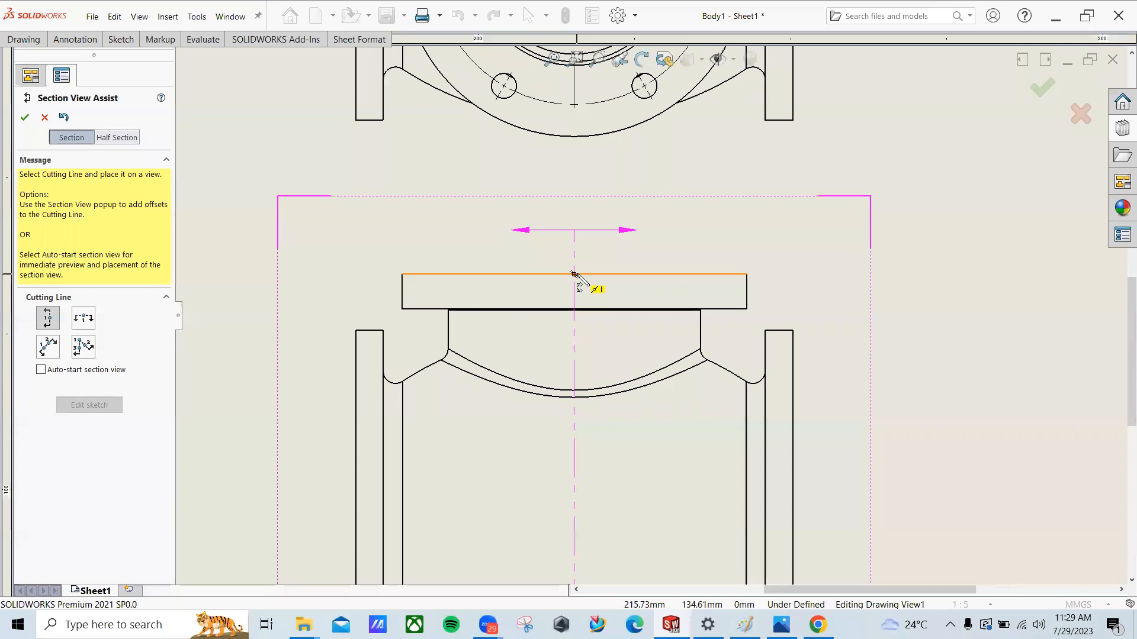
{"action": "left_click", "coordinate": [574, 274]}
{"action": "scroll", "coordinate": [577, 293], "scroll_direction": "up", "scroll_amount": 8}
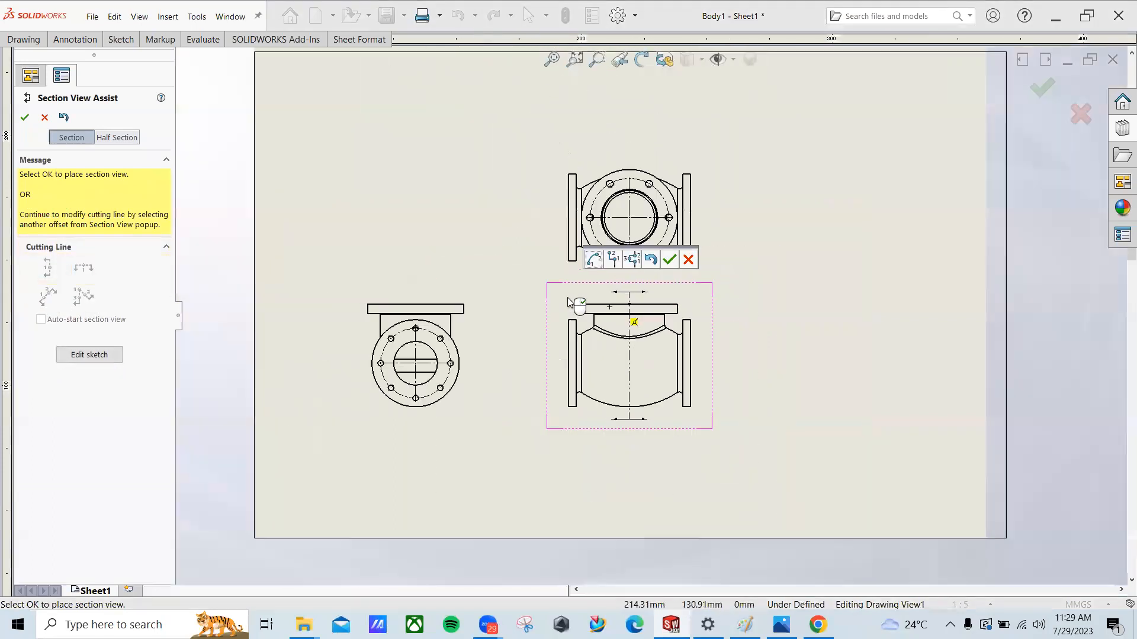
{"action": "left_click", "coordinate": [670, 261]}
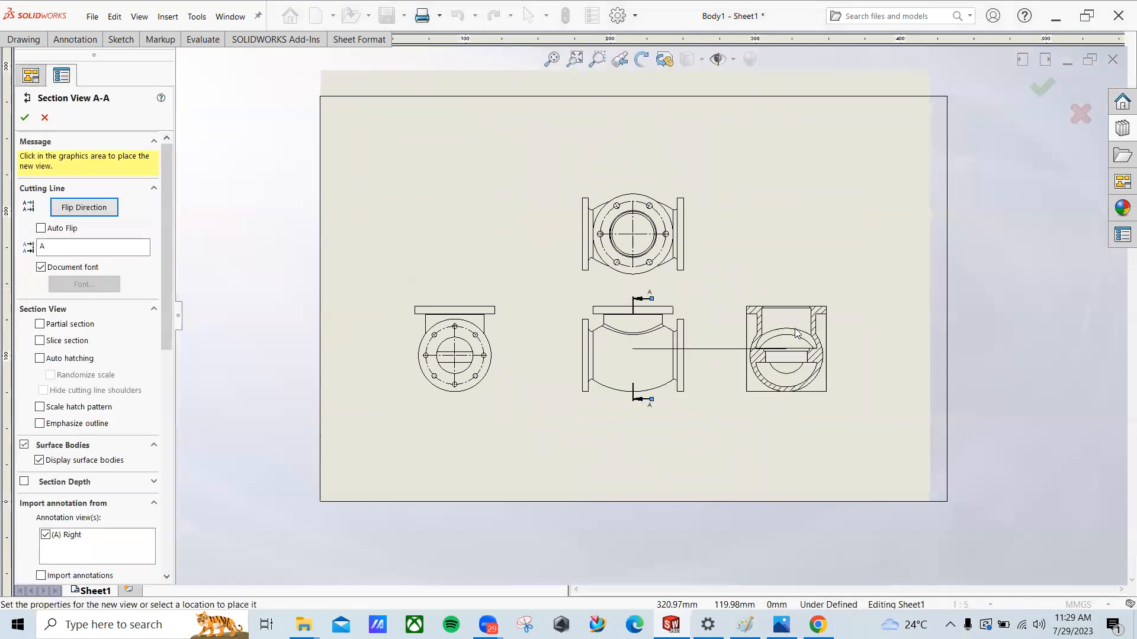
{"action": "left_click", "coordinate": [776, 333]}
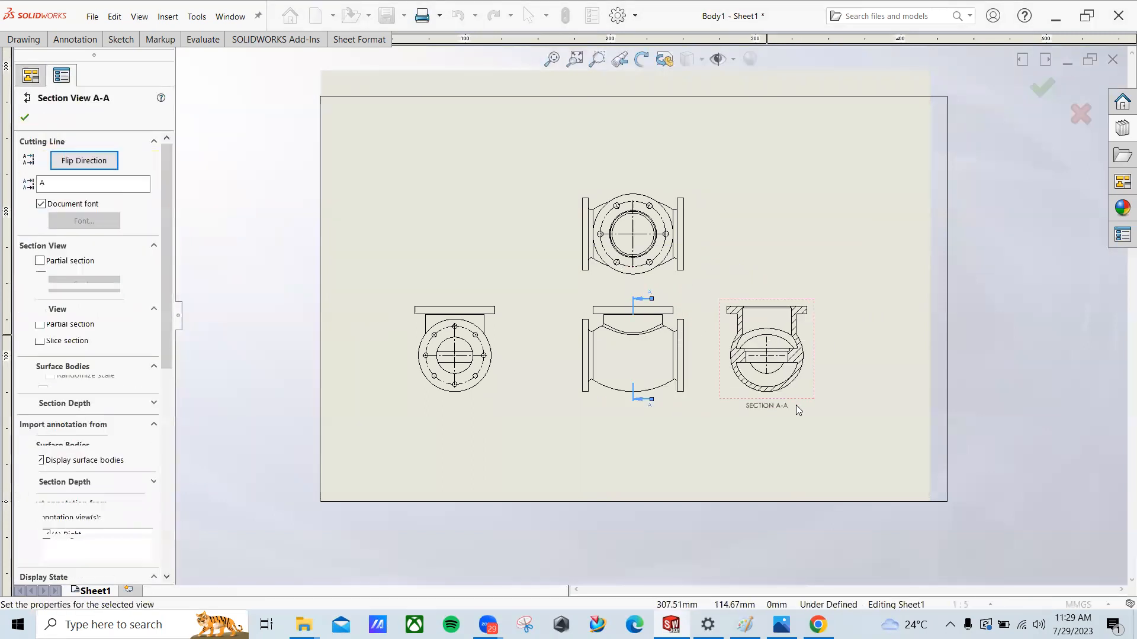
{"action": "scroll", "coordinate": [808, 409], "scroll_direction": "down", "scroll_amount": 3}
{"action": "left_click", "coordinate": [949, 307]}
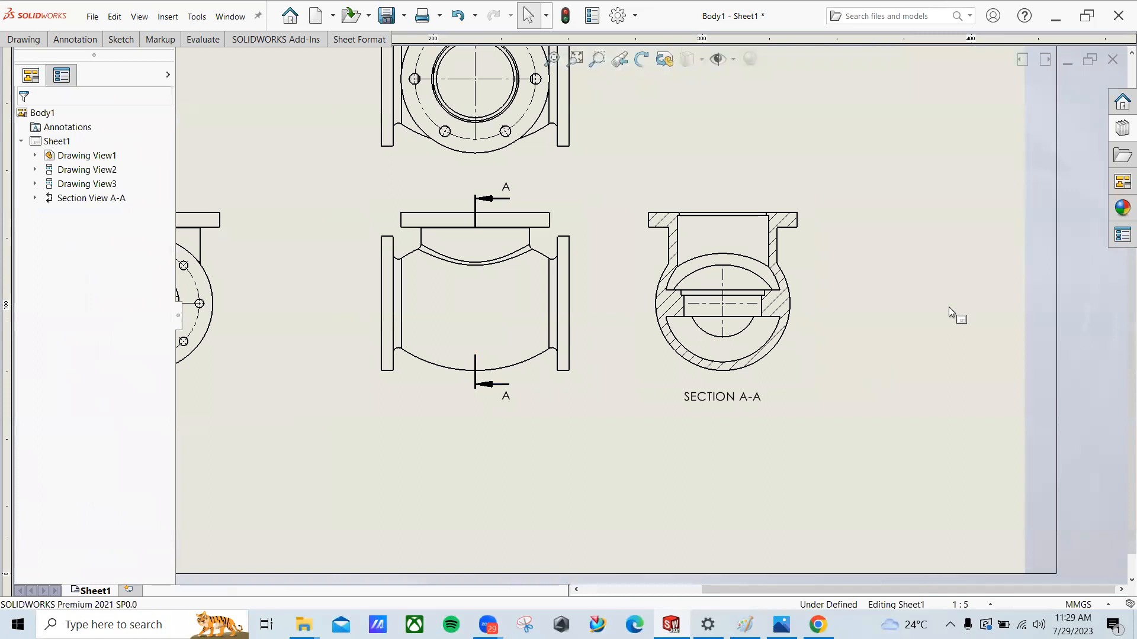
{"action": "key", "text": "z"}
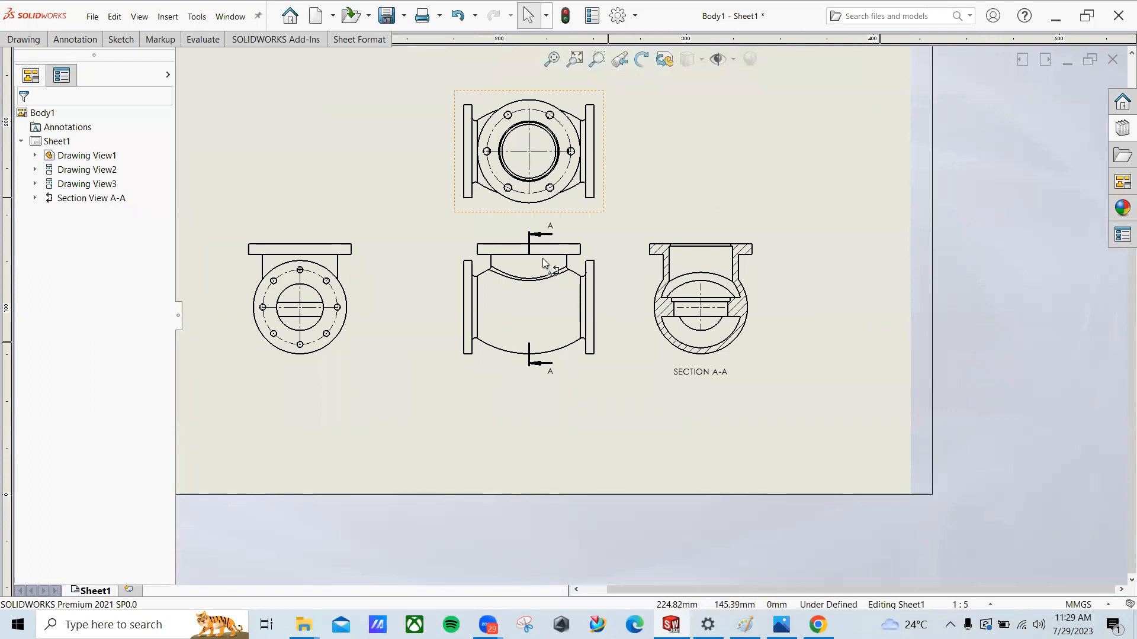
{"action": "middle_click_drag", "start_coordinate": [601, 274], "coordinate": [647, 285]}
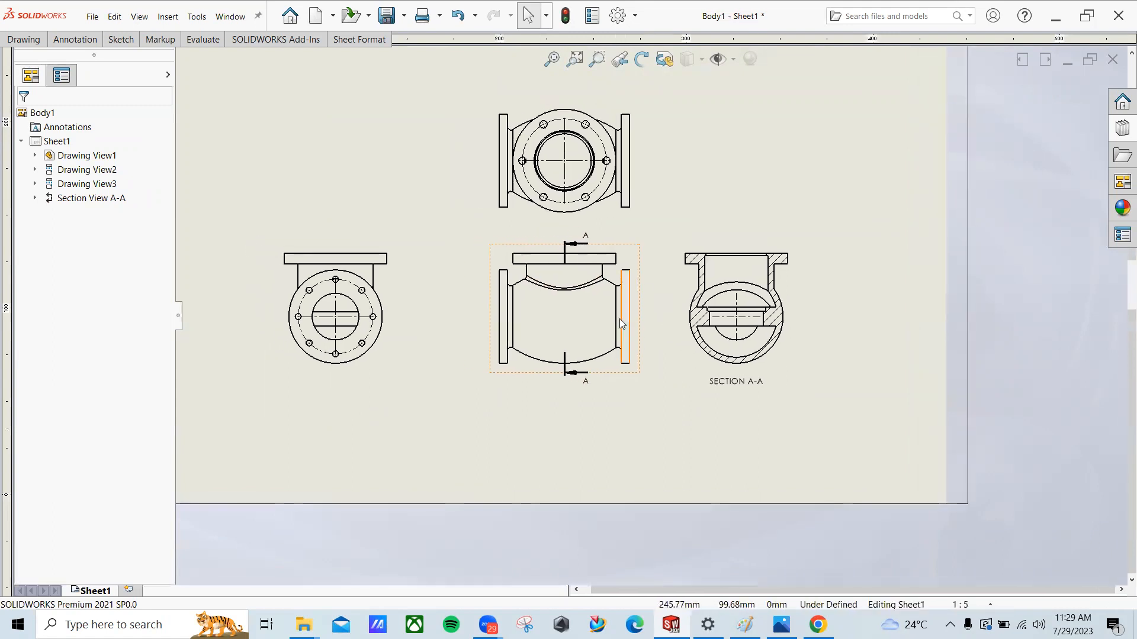
{"action": "middle_click_drag", "start_coordinate": [467, 250], "coordinate": [467, 188]}
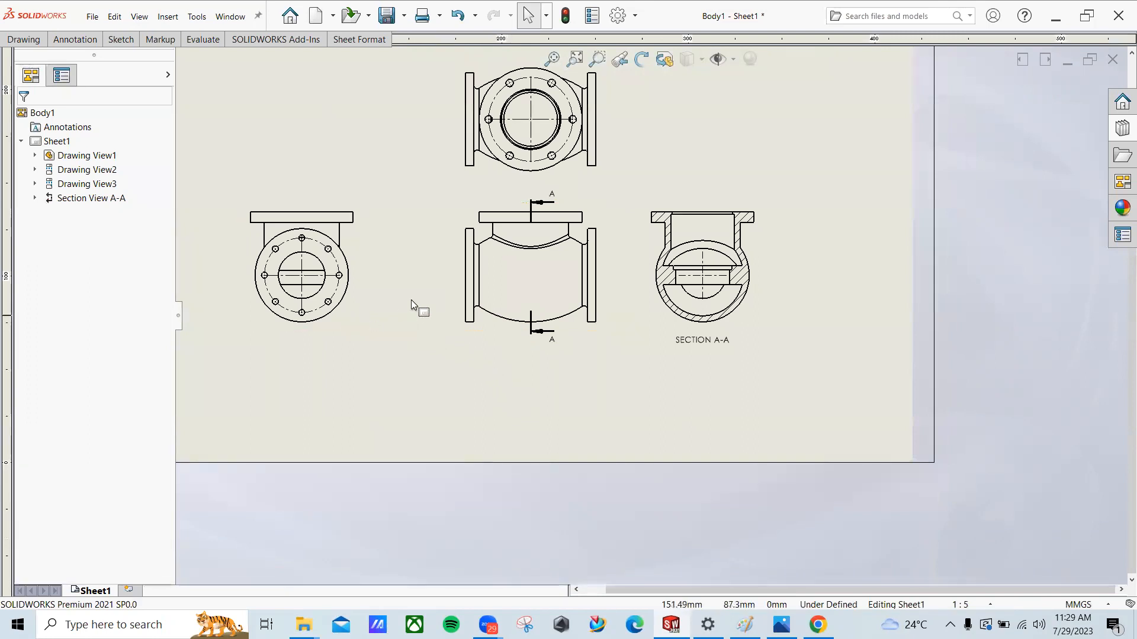
{"action": "middle_click_drag", "start_coordinate": [411, 299], "coordinate": [419, 307]}
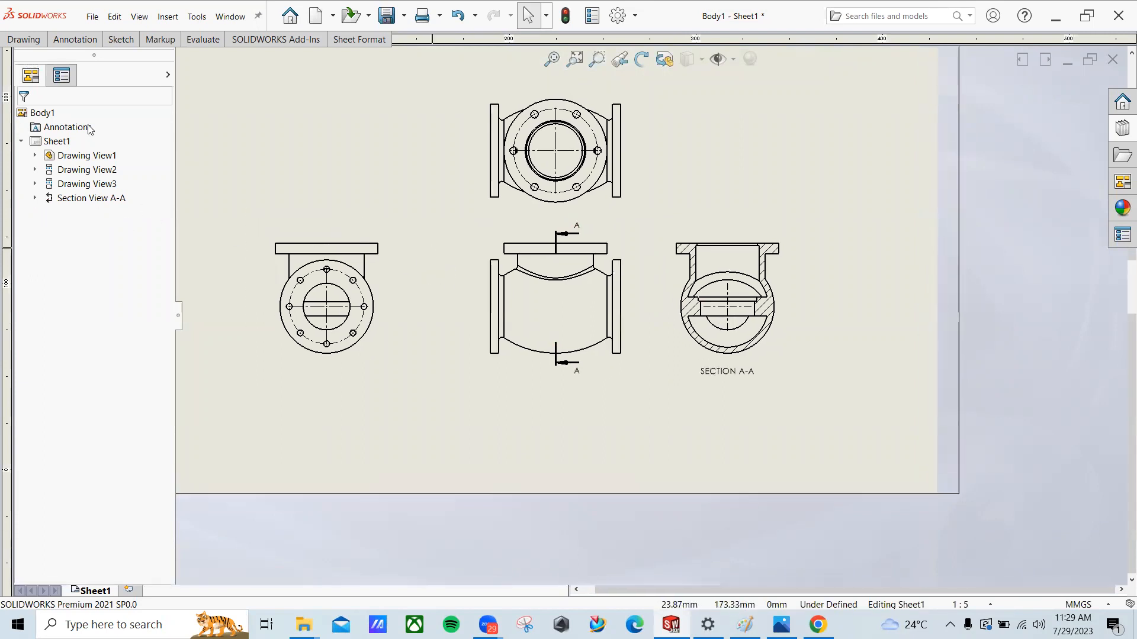
Step: Set the scale of Sheet1 to 1:4 in its sheet properties and apply the change
{"action": "right_click", "coordinate": [57, 141]}
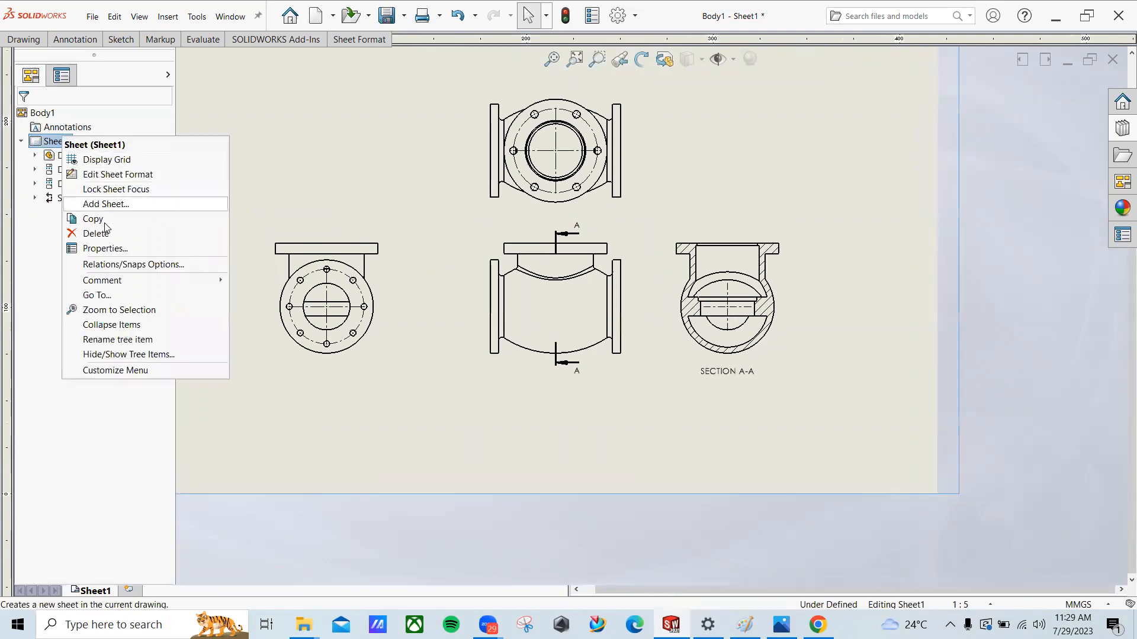
{"action": "left_click", "coordinate": [152, 246]}
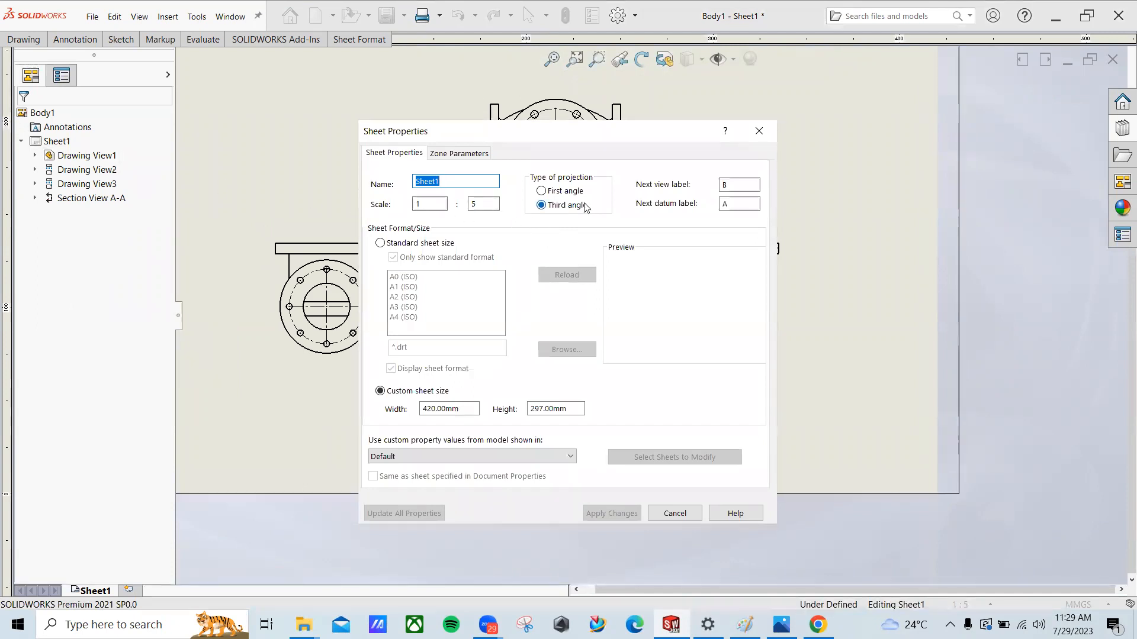
{"action": "left_click_drag", "start_coordinate": [641, 139], "coordinate": [947, 117]}
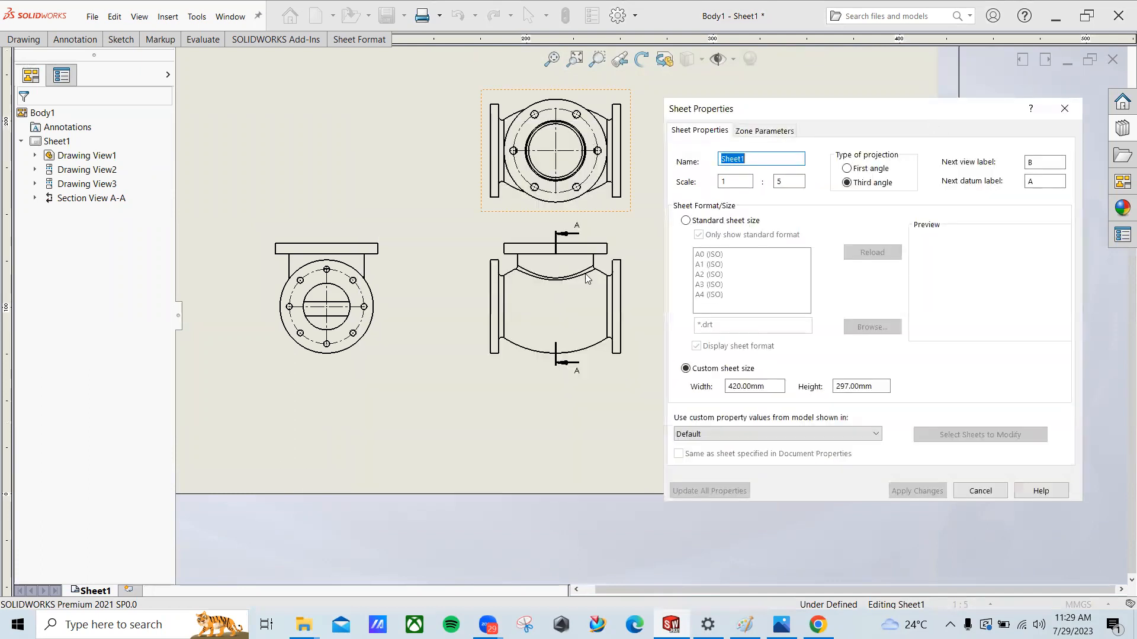
{"action": "double_click", "coordinate": [787, 181]}
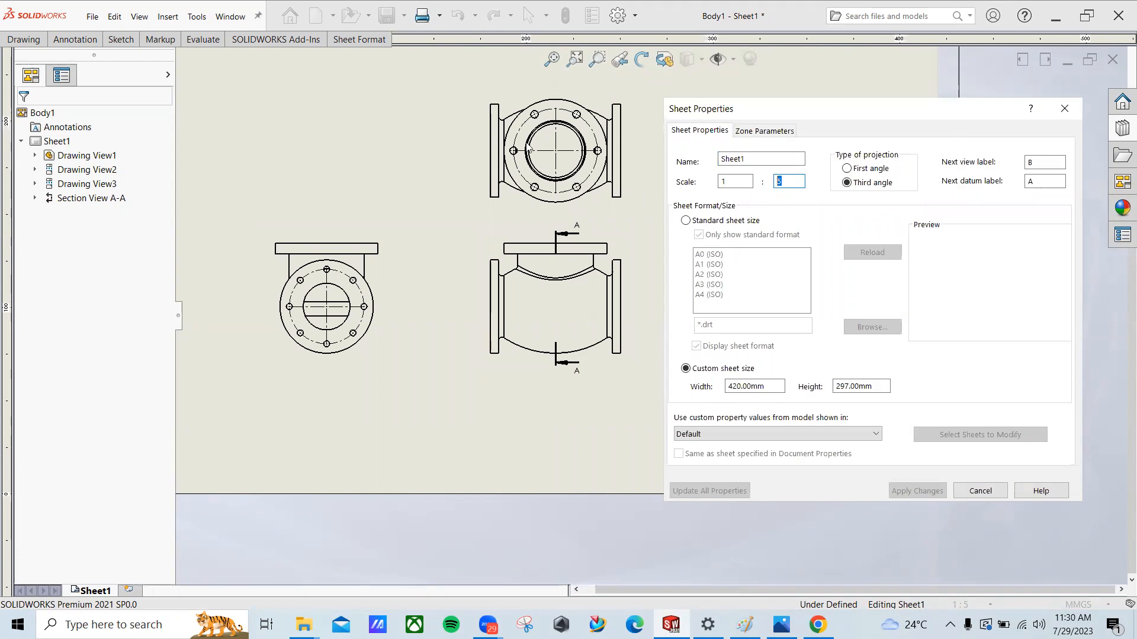
{"action": "left_click", "coordinate": [232, 5]}
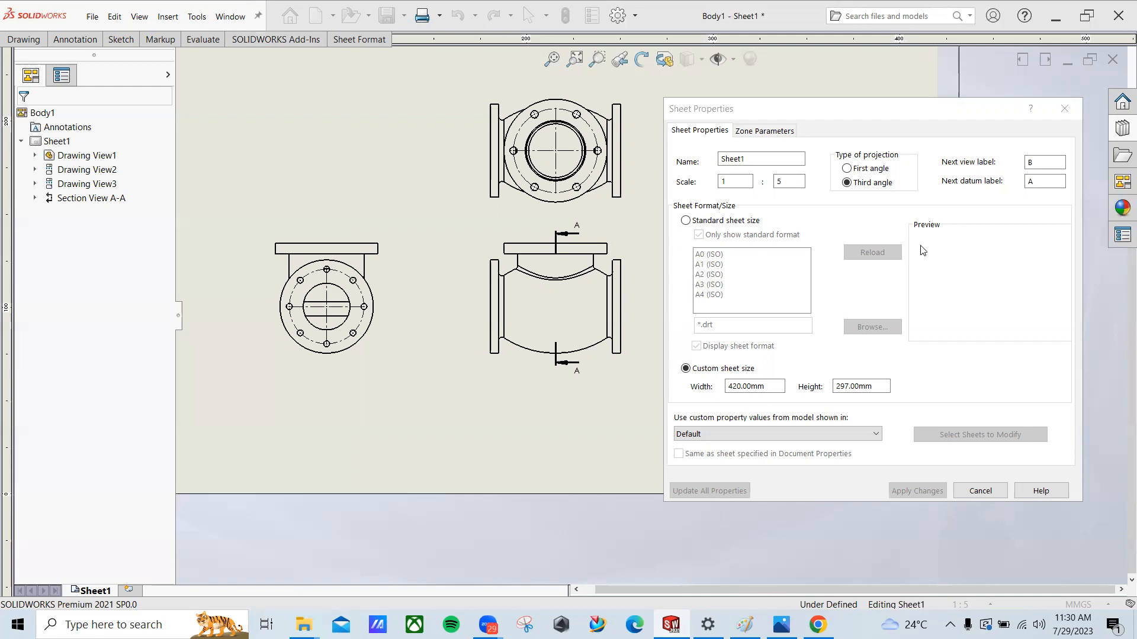
{"action": "left_click_drag", "start_coordinate": [787, 182], "coordinate": [755, 180]}
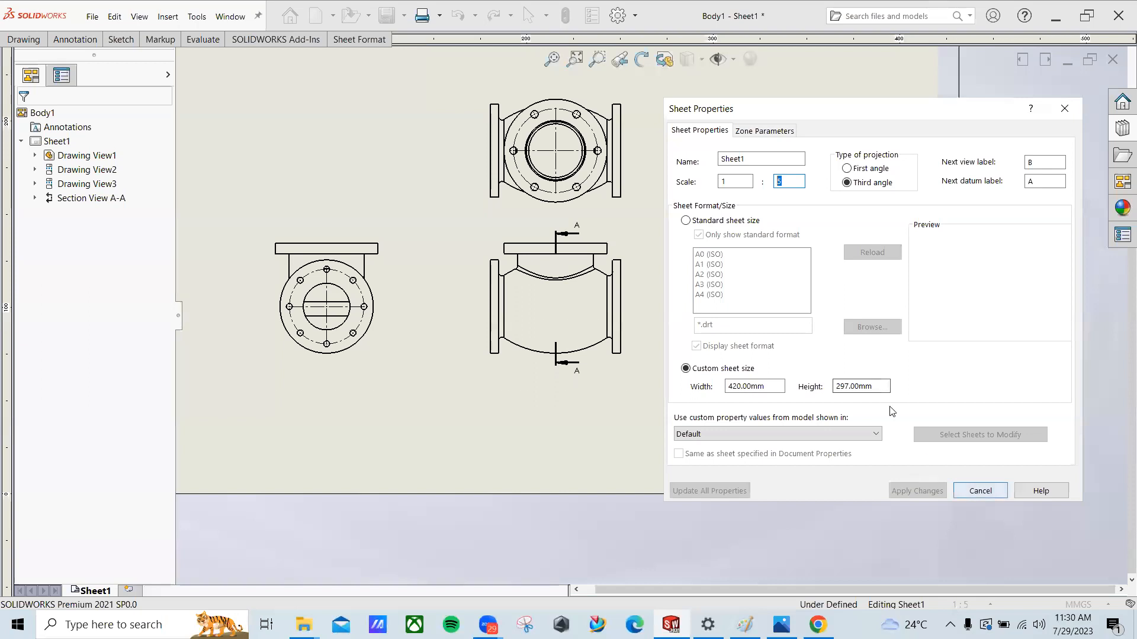
{"action": "type", "text": "4"}
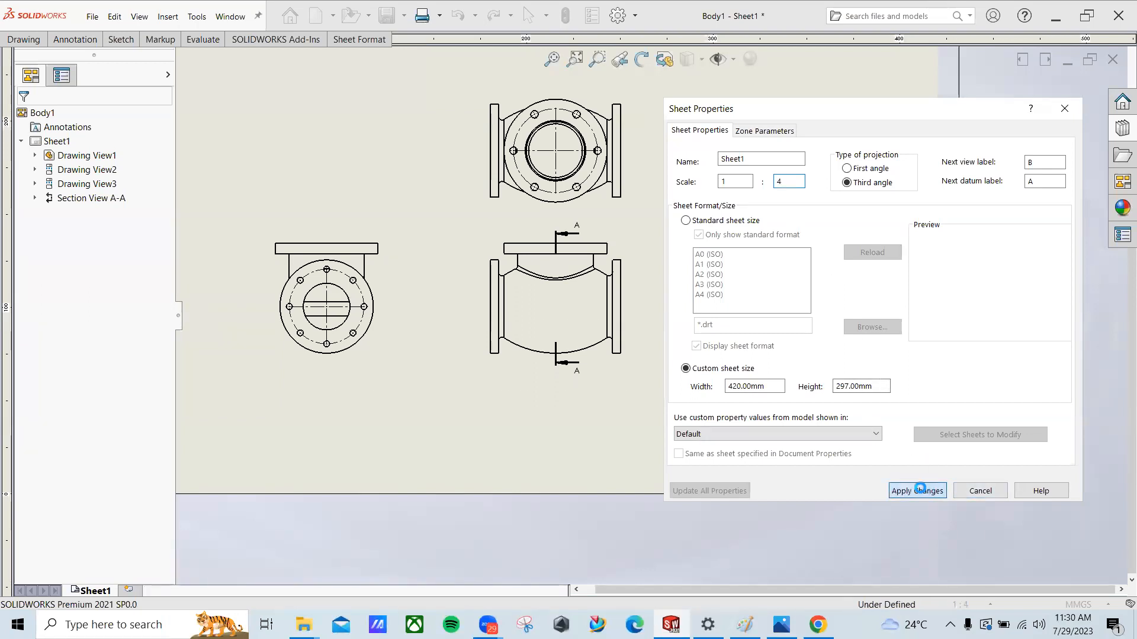
{"action": "left_click", "coordinate": [922, 491]}
{"action": "scroll", "coordinate": [521, 249], "scroll_direction": "up", "scroll_amount": 3}
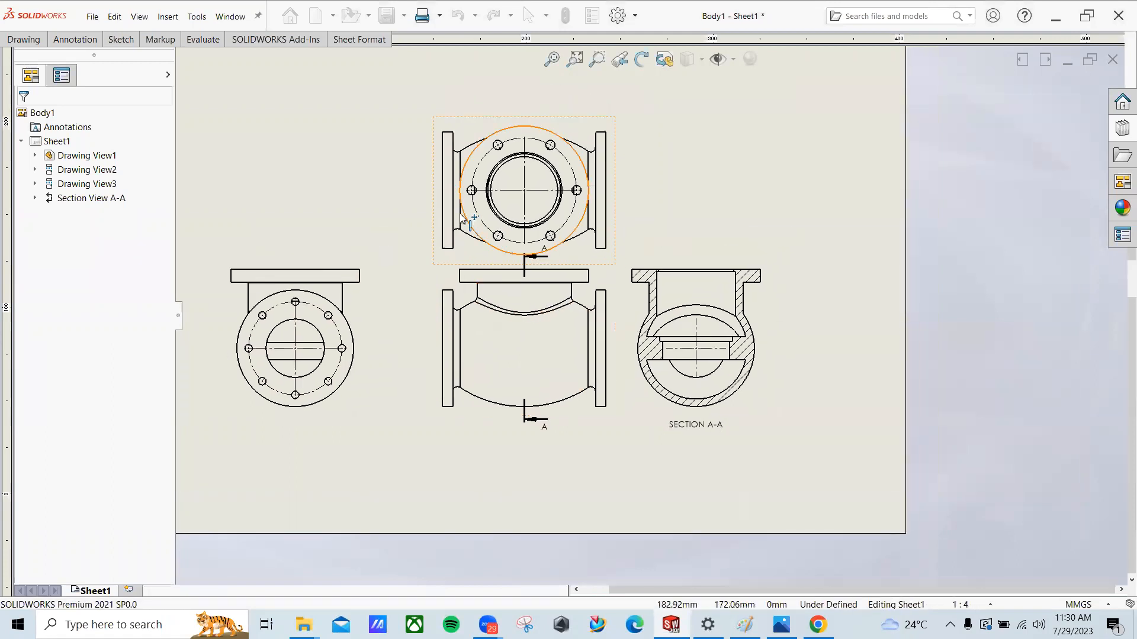
{"action": "scroll", "coordinate": [579, 342], "scroll_direction": "down", "scroll_amount": 2}
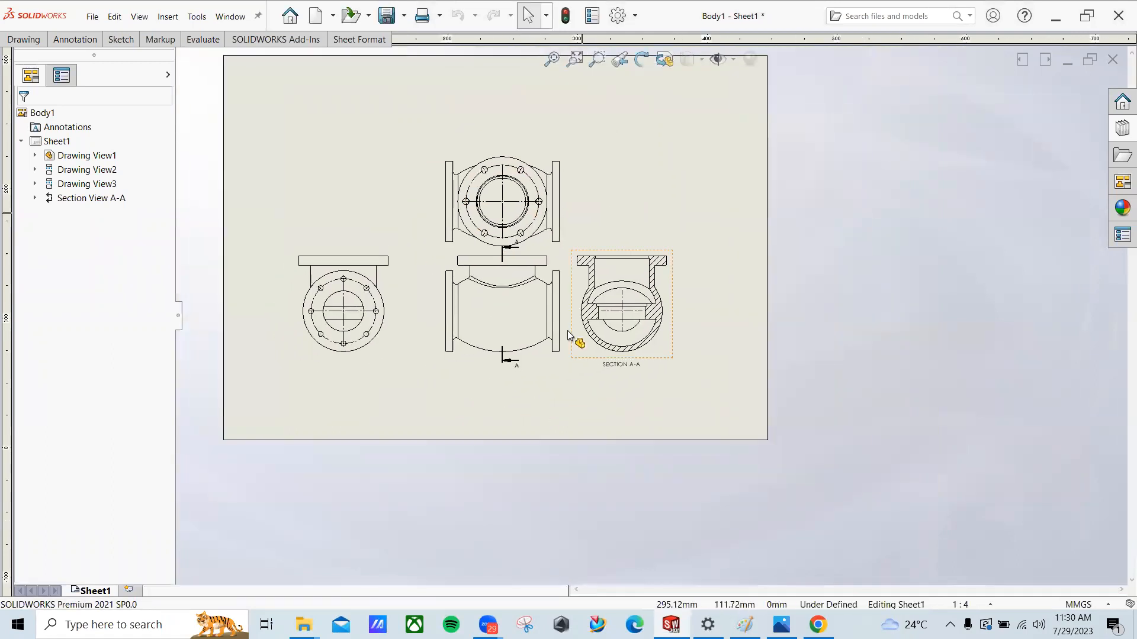
{"action": "middle_click_drag", "start_coordinate": [577, 337], "coordinate": [701, 338]}
Step: Give the top view a custom scale of 1:5
{"action": "left_click", "coordinate": [646, 312]}
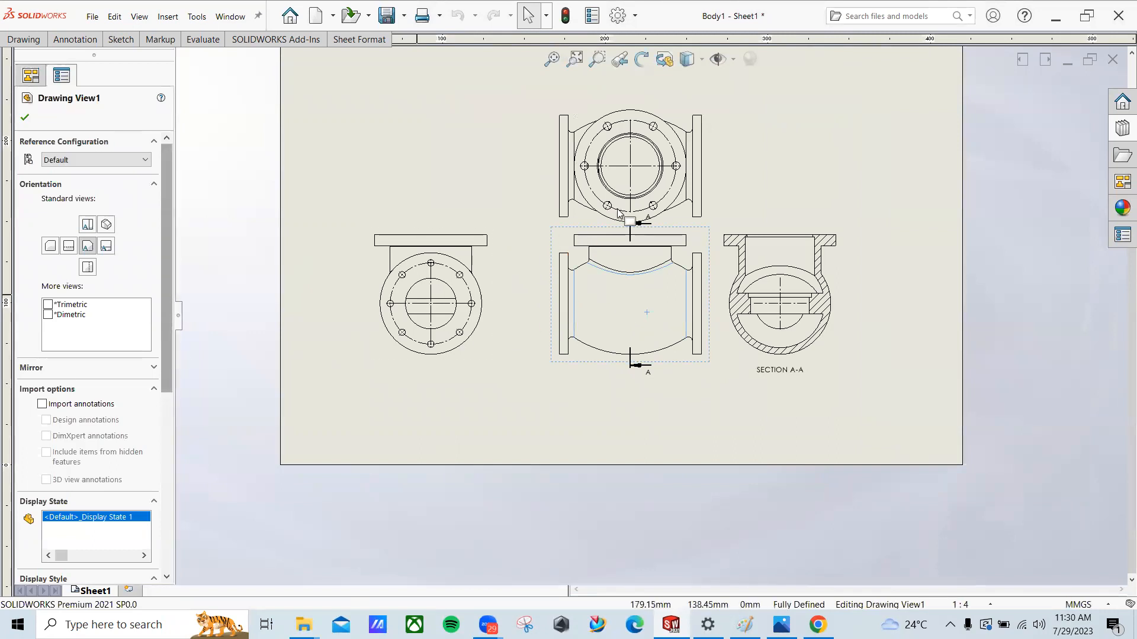
{"action": "left_click", "coordinate": [663, 111]}
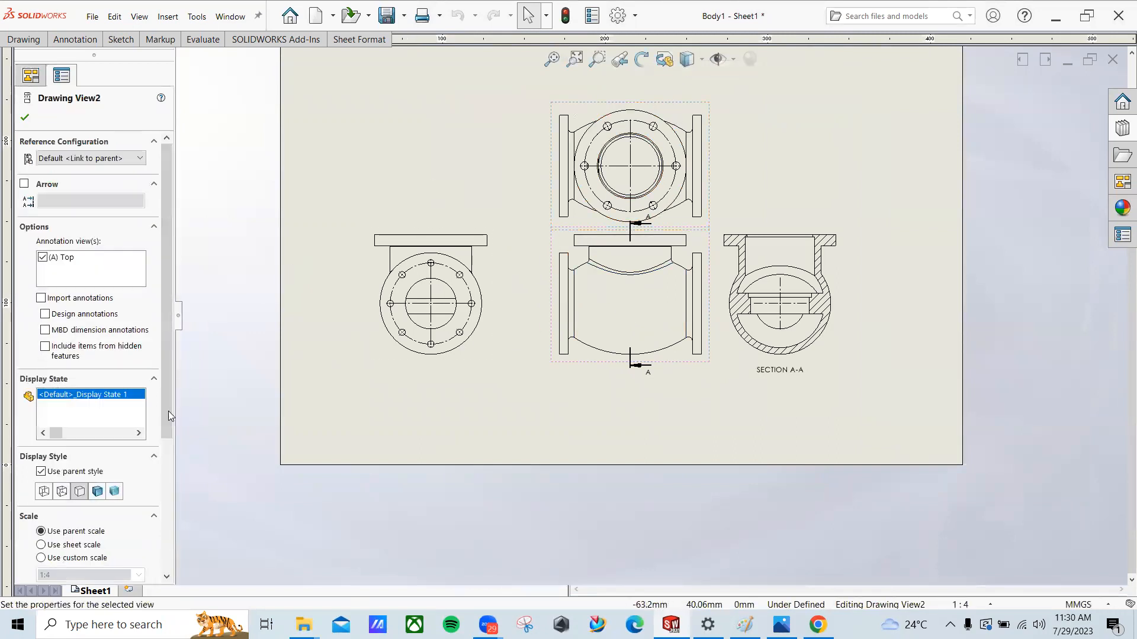
{"action": "scroll", "coordinate": [165, 435], "scroll_direction": "down", "scroll_amount": 4}
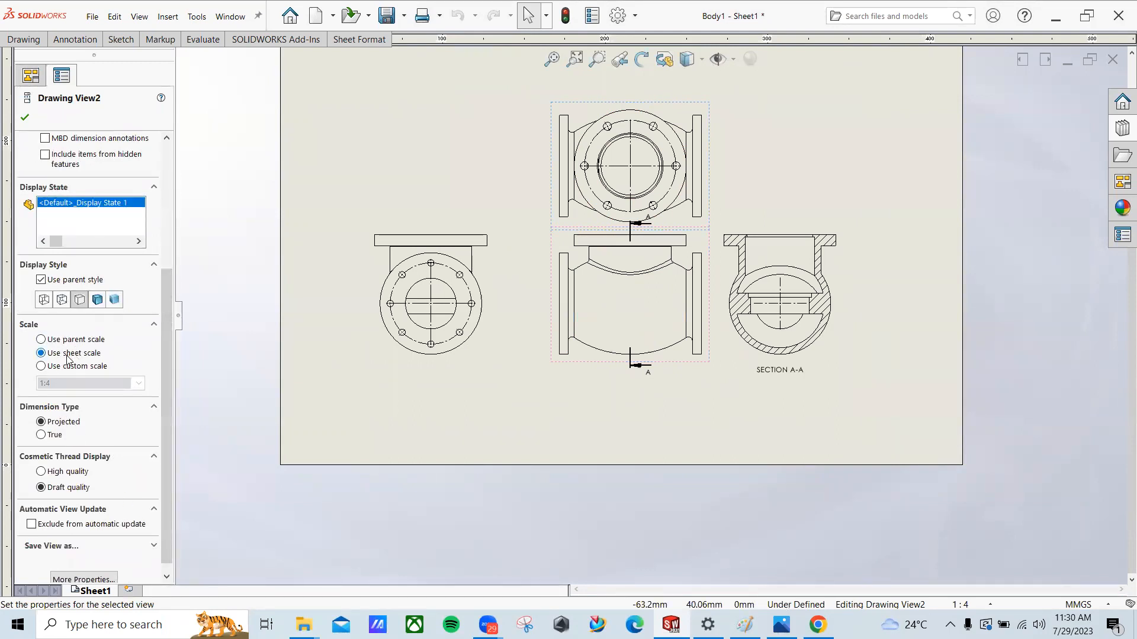
{"action": "left_click", "coordinate": [52, 366]}
{"action": "double_click", "coordinate": [65, 383]}
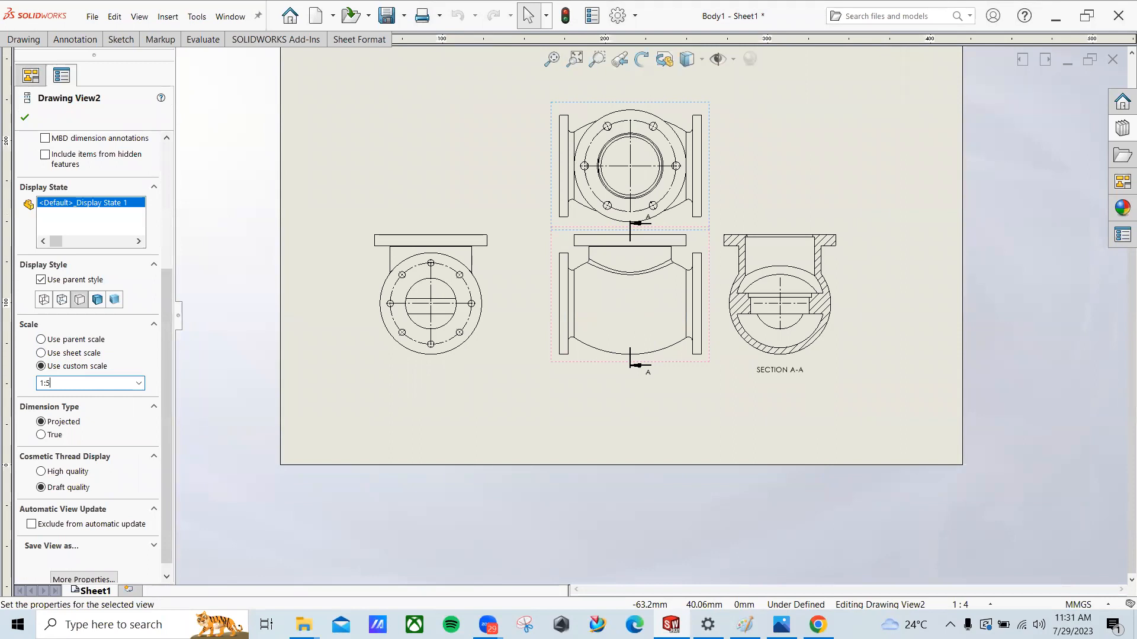
{"action": "left_click", "coordinate": [25, 118]}
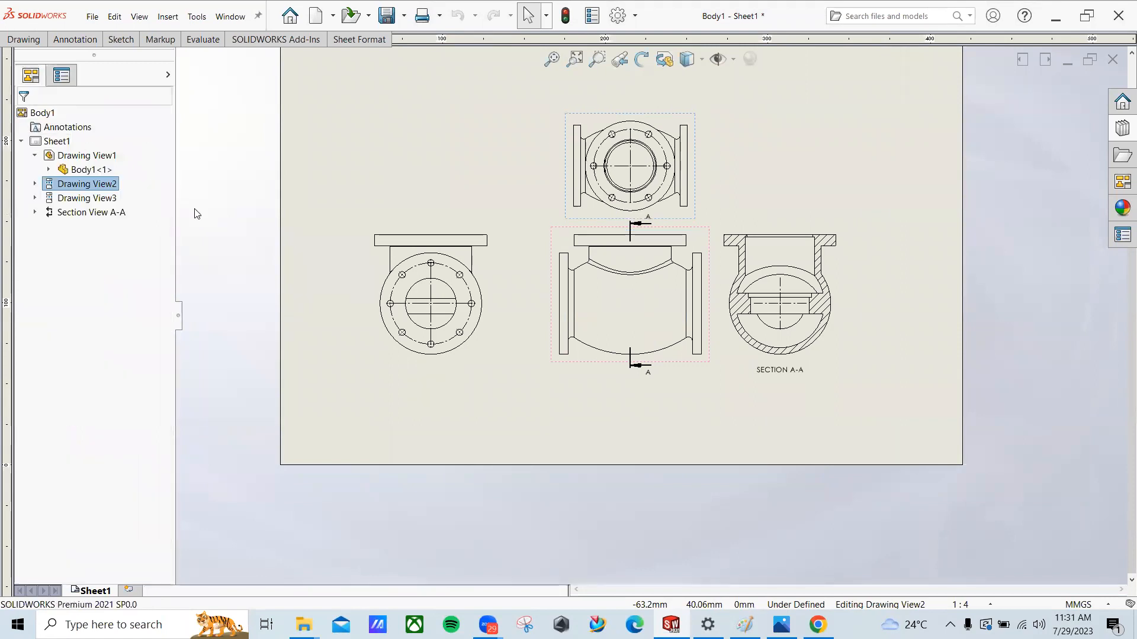
{"action": "scroll", "coordinate": [687, 183], "scroll_direction": "down", "scroll_amount": 1}
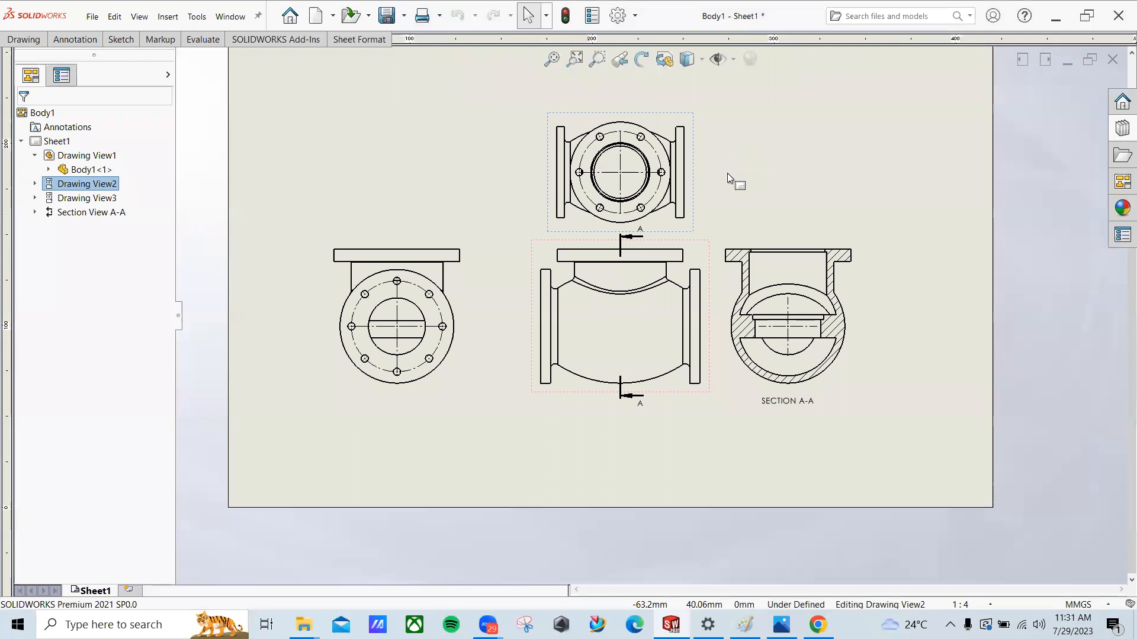
Step: Switch the top view's scale setting back to use the parent scale
{"action": "left_click", "coordinate": [644, 123]}
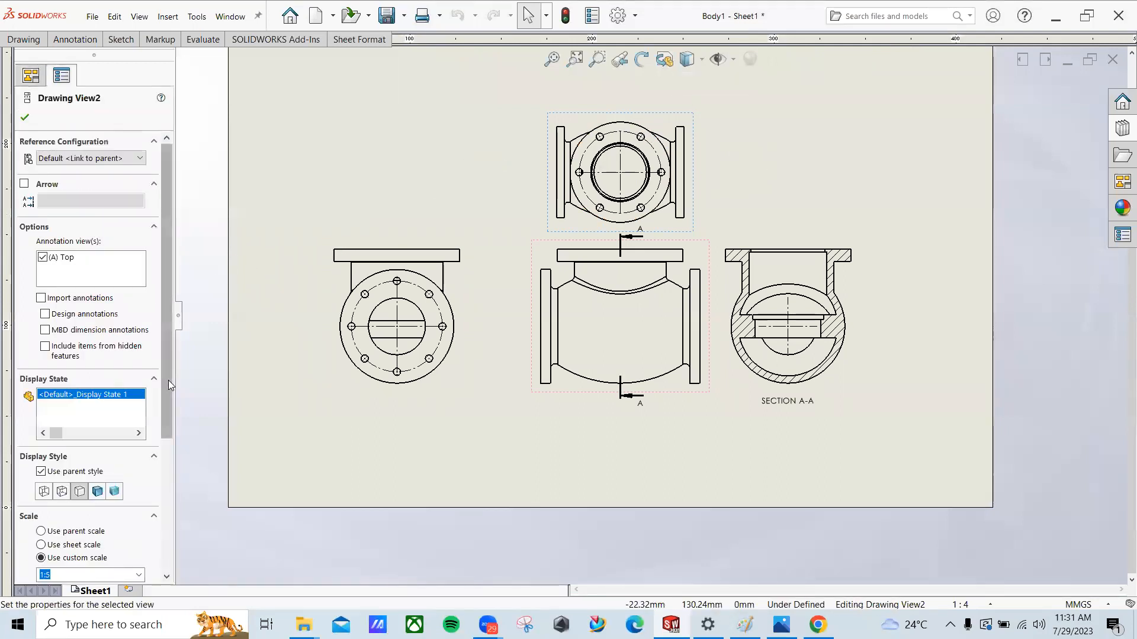
{"action": "left_click", "coordinate": [83, 531]}
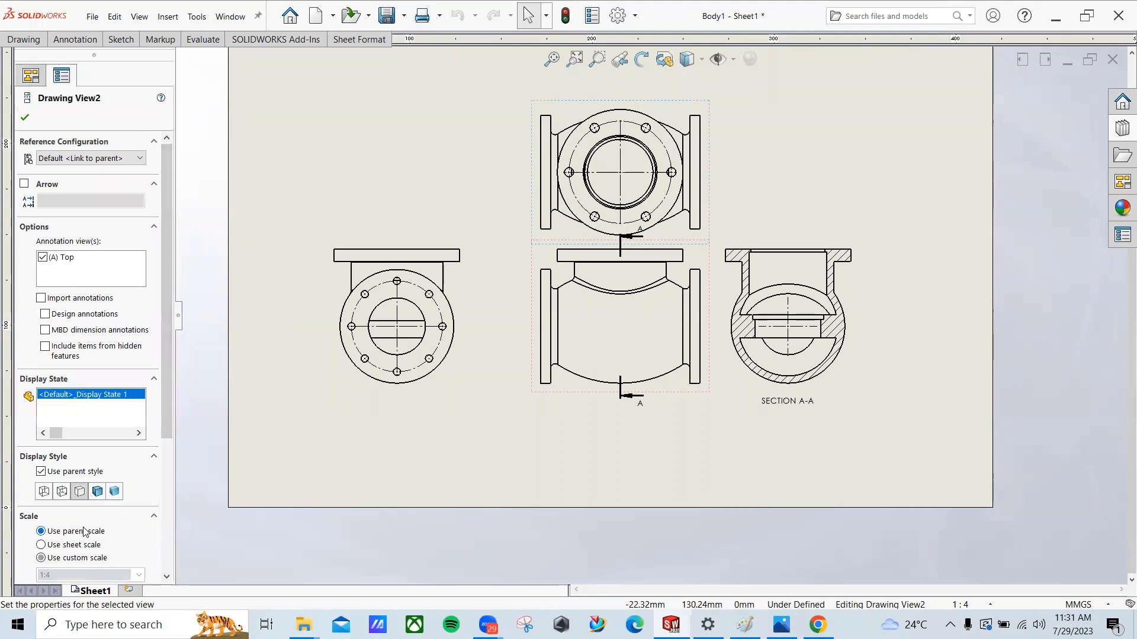
{"action": "left_click", "coordinate": [25, 118]}
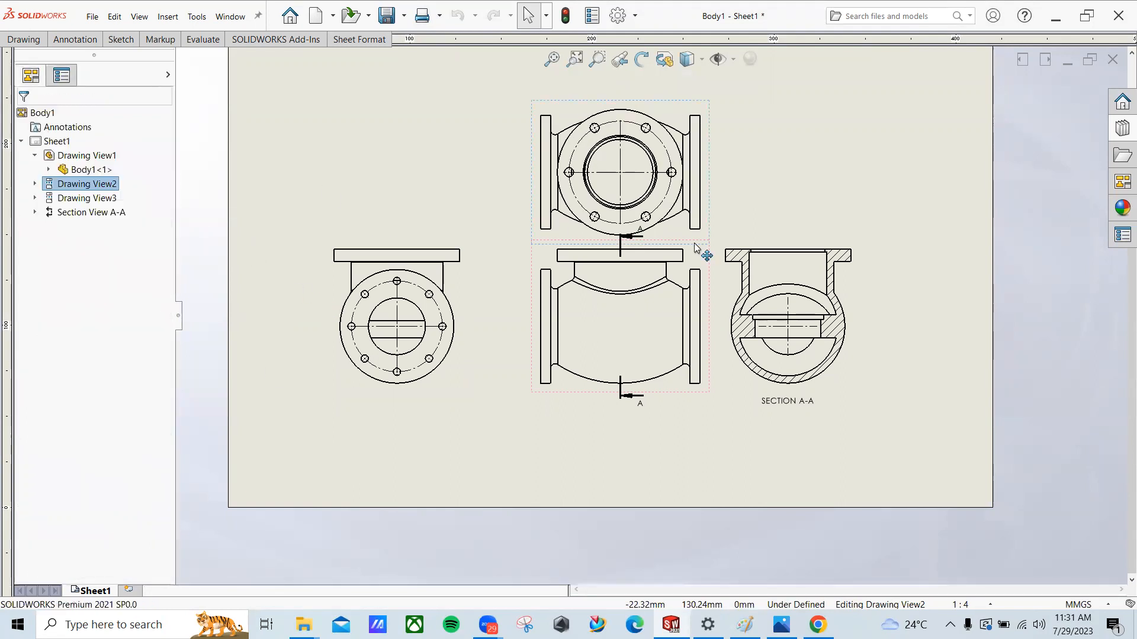
{"action": "scroll", "coordinate": [707, 249], "scroll_direction": "up", "scroll_amount": 3}
{"action": "scroll", "coordinate": [764, 312], "scroll_direction": "down", "scroll_amount": 3}
{"action": "scroll", "coordinate": [685, 210], "scroll_direction": "down", "scroll_amount": 2}
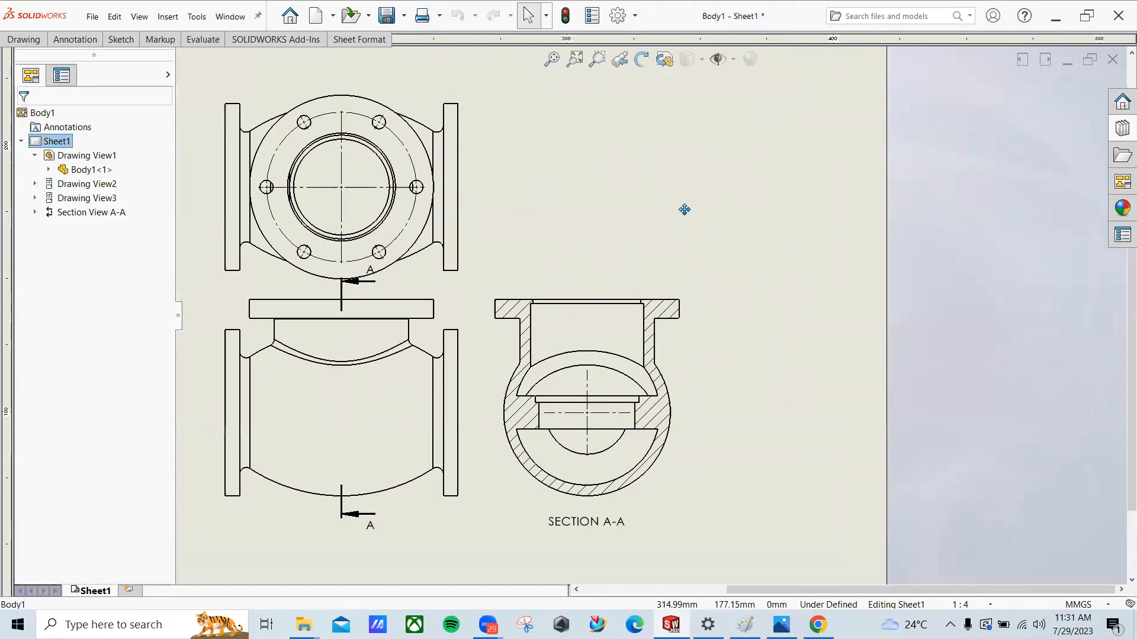
{"action": "left_click", "coordinate": [114, 39]}
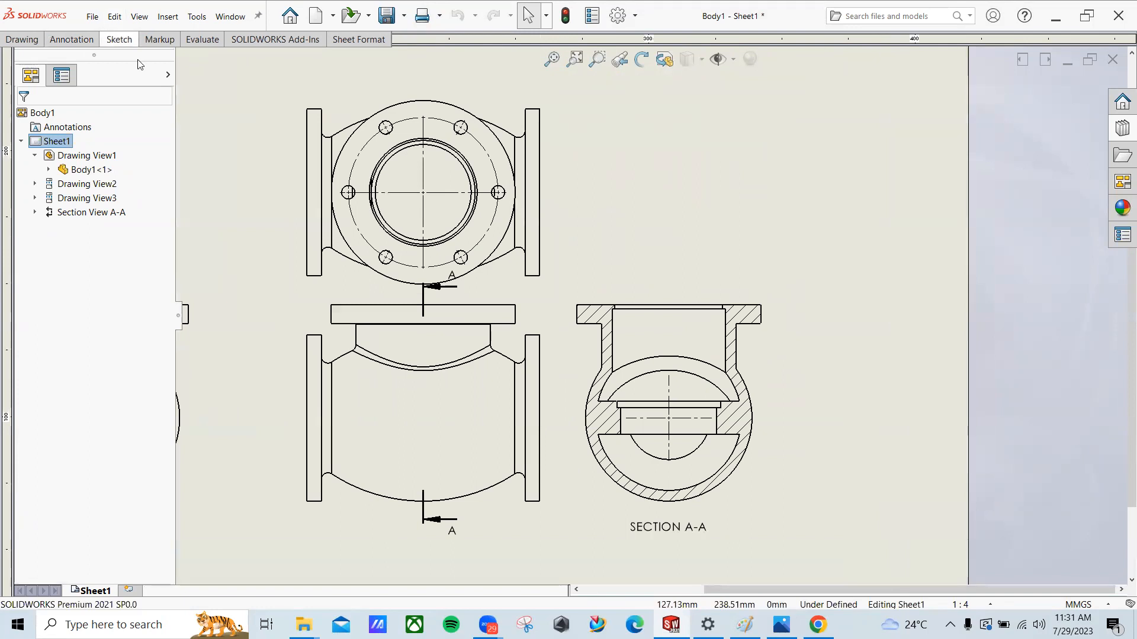
{"action": "scroll", "coordinate": [594, 284], "scroll_direction": "down", "scroll_amount": 3}
{"action": "scroll", "coordinate": [644, 283], "scroll_direction": "up", "scroll_amount": 4}
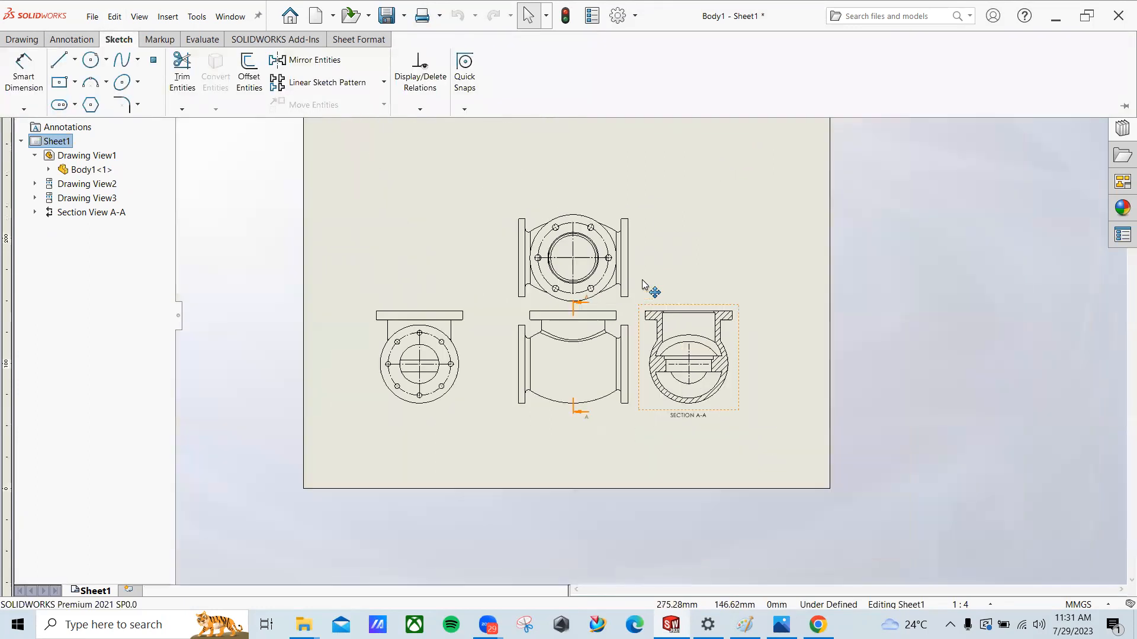
{"action": "scroll", "coordinate": [687, 258], "scroll_direction": "down", "scroll_amount": 3}
Step: Create a section view with a horizontal cutting line through the centre of the top view and place it above
{"action": "left_click", "coordinate": [636, 245]}
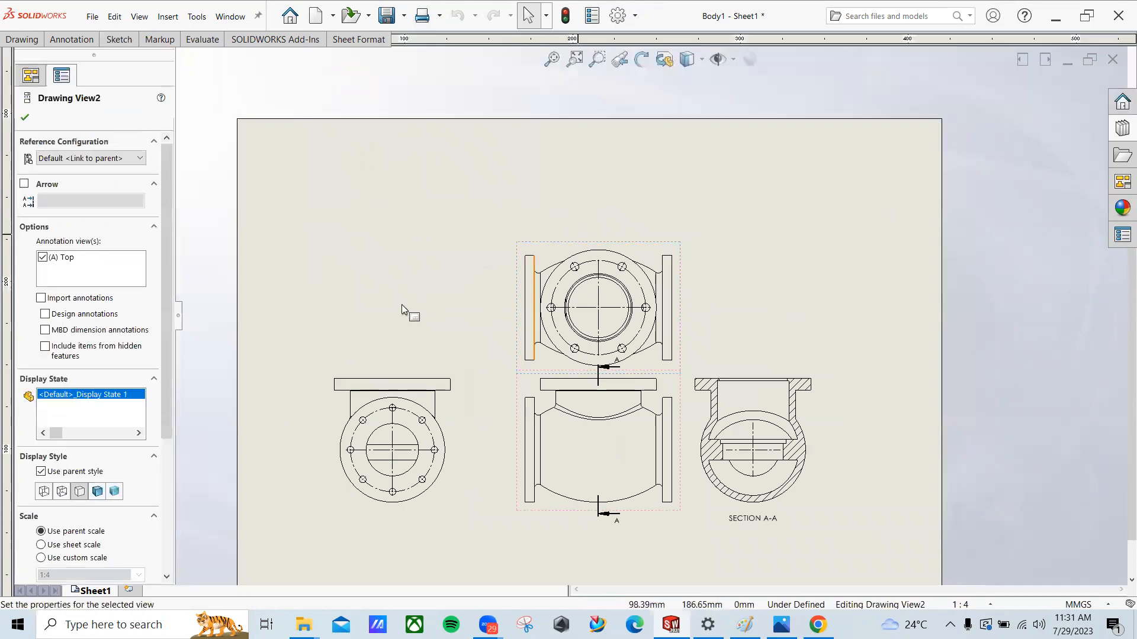
{"action": "left_click", "coordinate": [22, 39]}
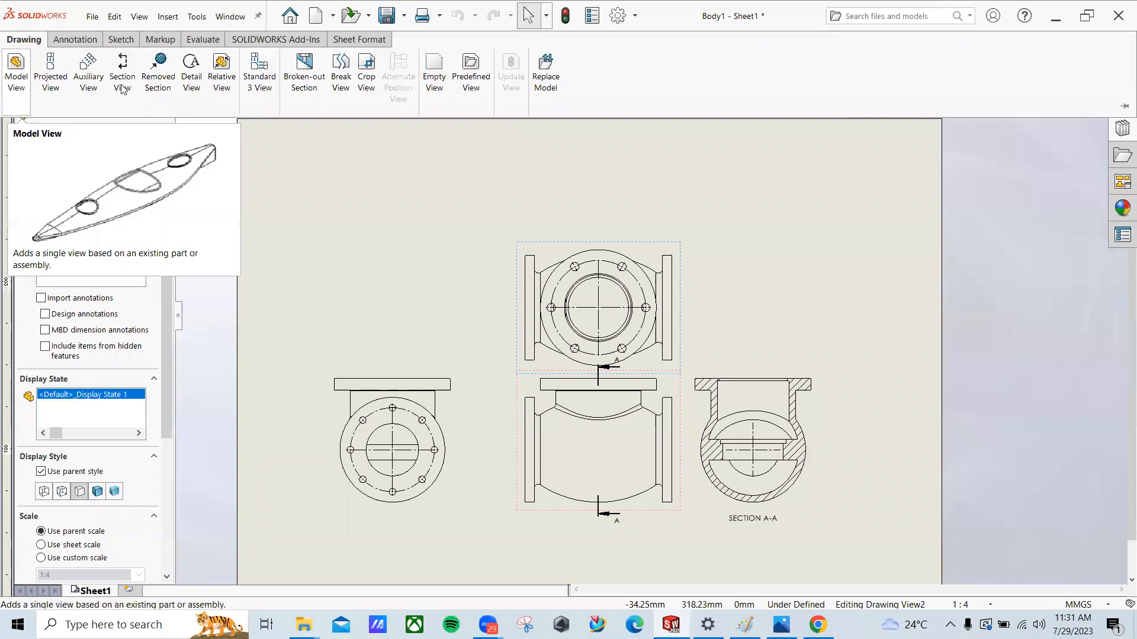
{"action": "left_click", "coordinate": [122, 88]}
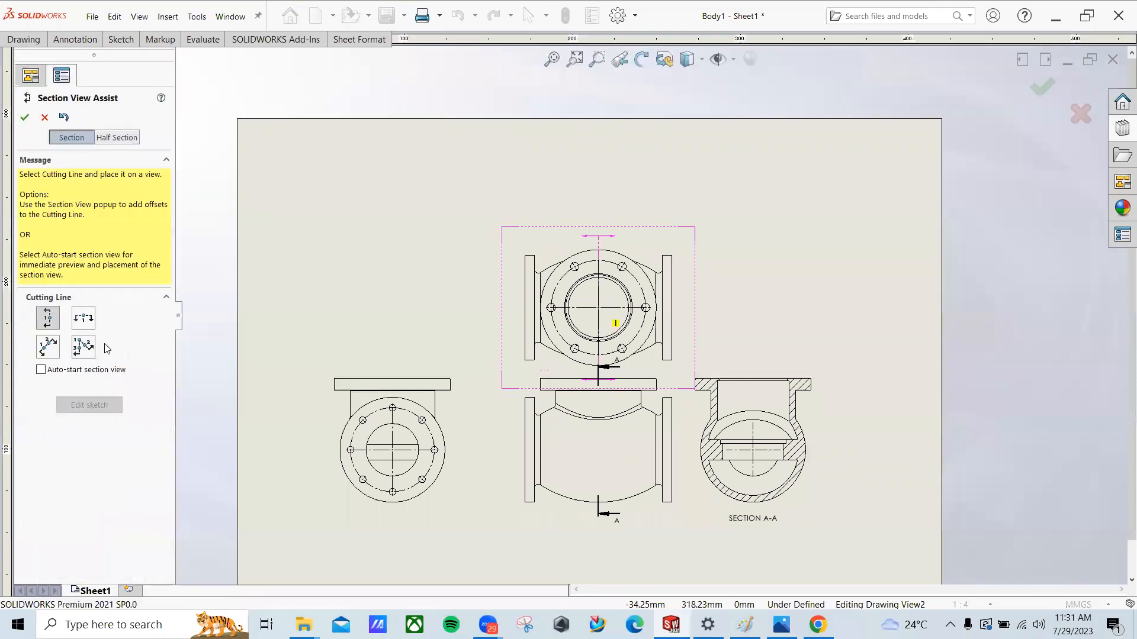
{"action": "left_click", "coordinate": [84, 321]}
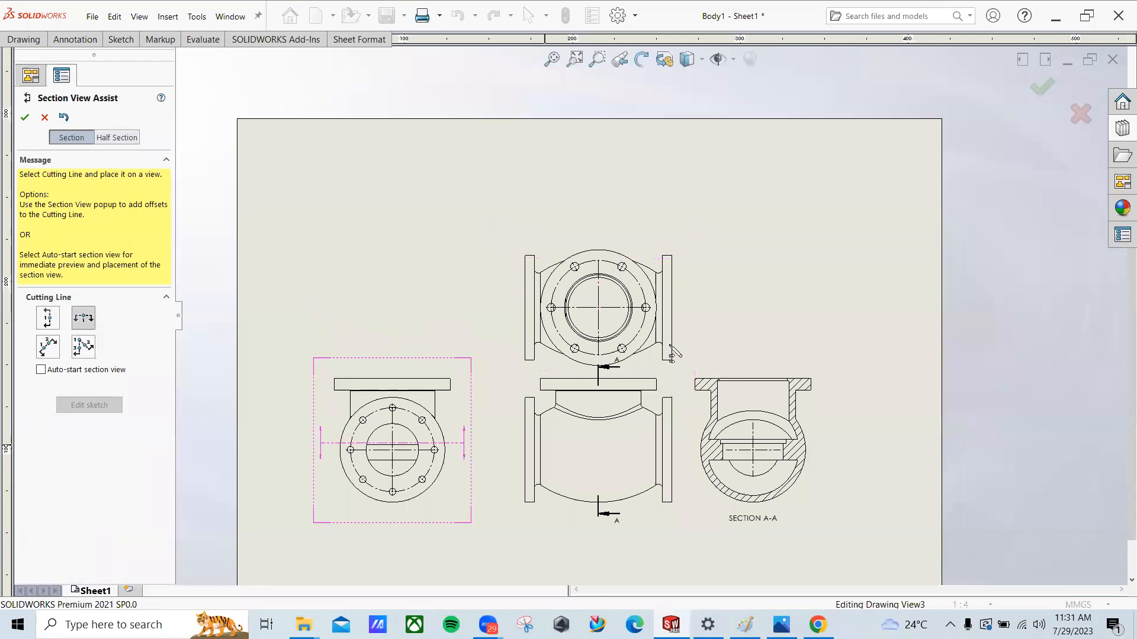
{"action": "scroll", "coordinate": [646, 342], "scroll_direction": "down", "scroll_amount": 2}
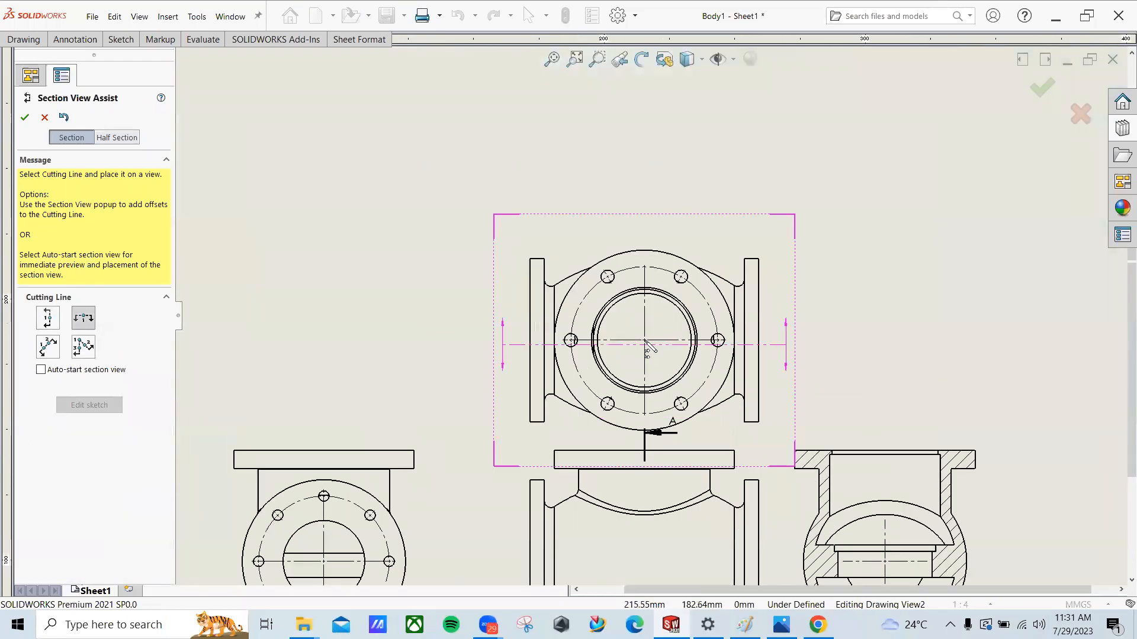
{"action": "left_click", "coordinate": [738, 365]}
{"action": "left_click", "coordinate": [721, 364]}
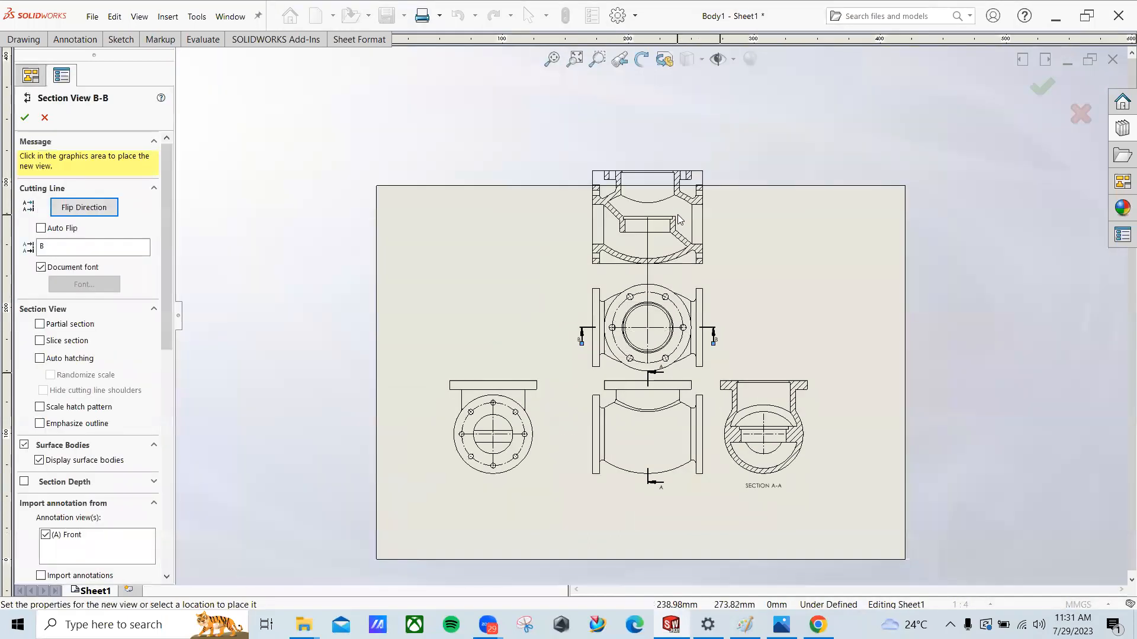
{"action": "left_click", "coordinate": [761, 377]}
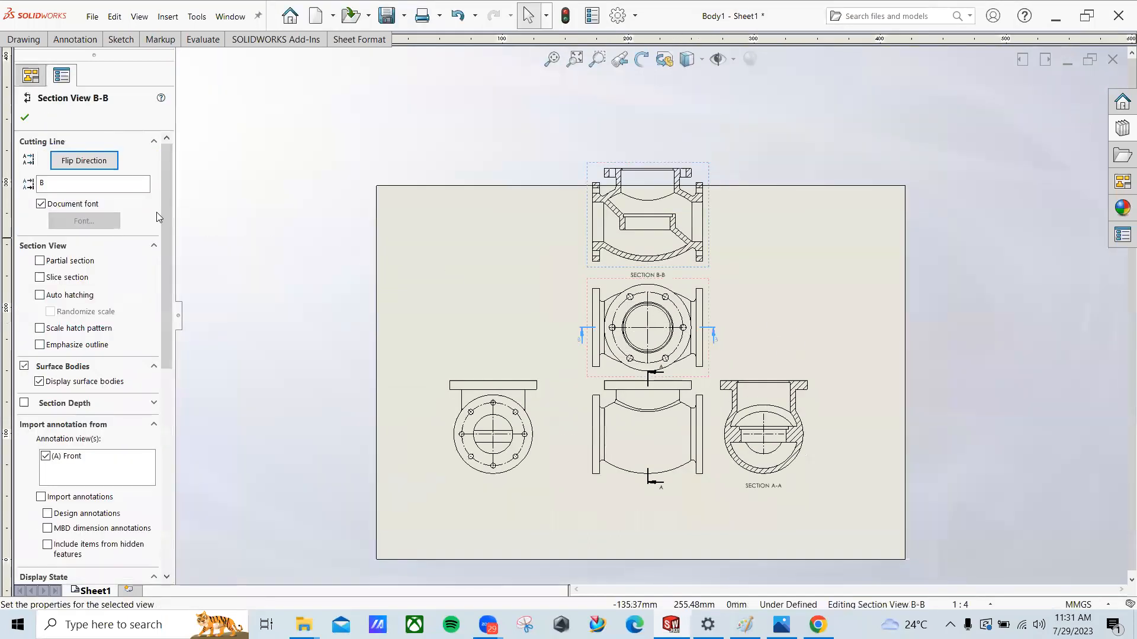
{"action": "left_click", "coordinate": [25, 119]}
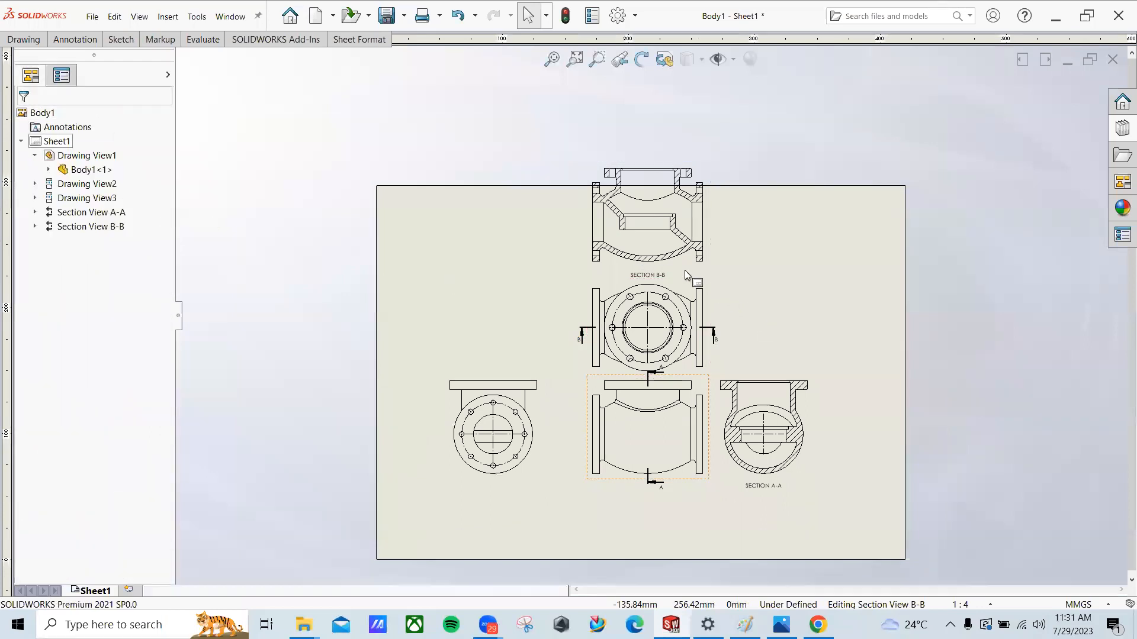
Step: Try to delete the front view together with its dependent section view A-A
{"action": "scroll", "coordinate": [651, 260], "scroll_direction": "down", "scroll_amount": 1}
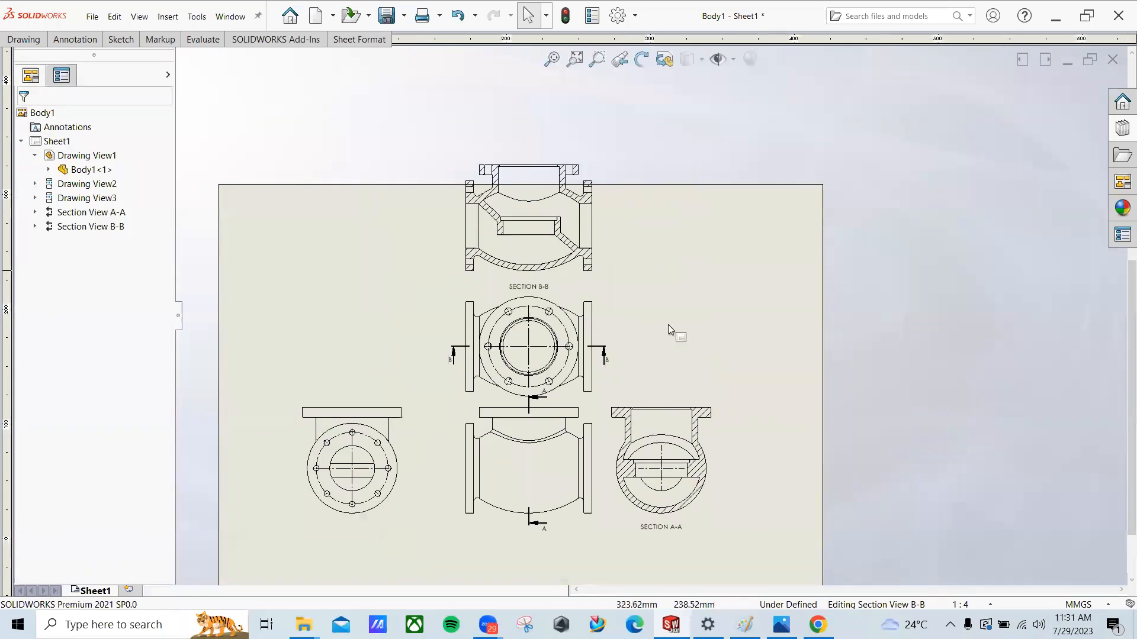
{"action": "scroll", "coordinate": [617, 375], "scroll_direction": "down", "scroll_amount": 3}
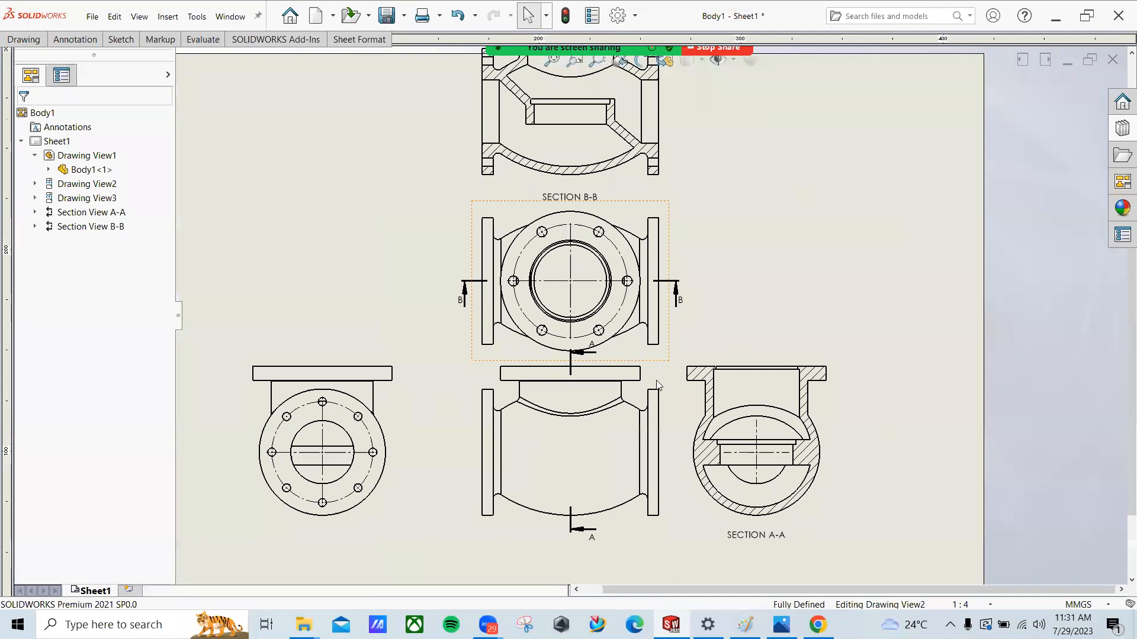
{"action": "left_click", "coordinate": [668, 388]}
{"action": "left_click", "coordinate": [667, 387]}
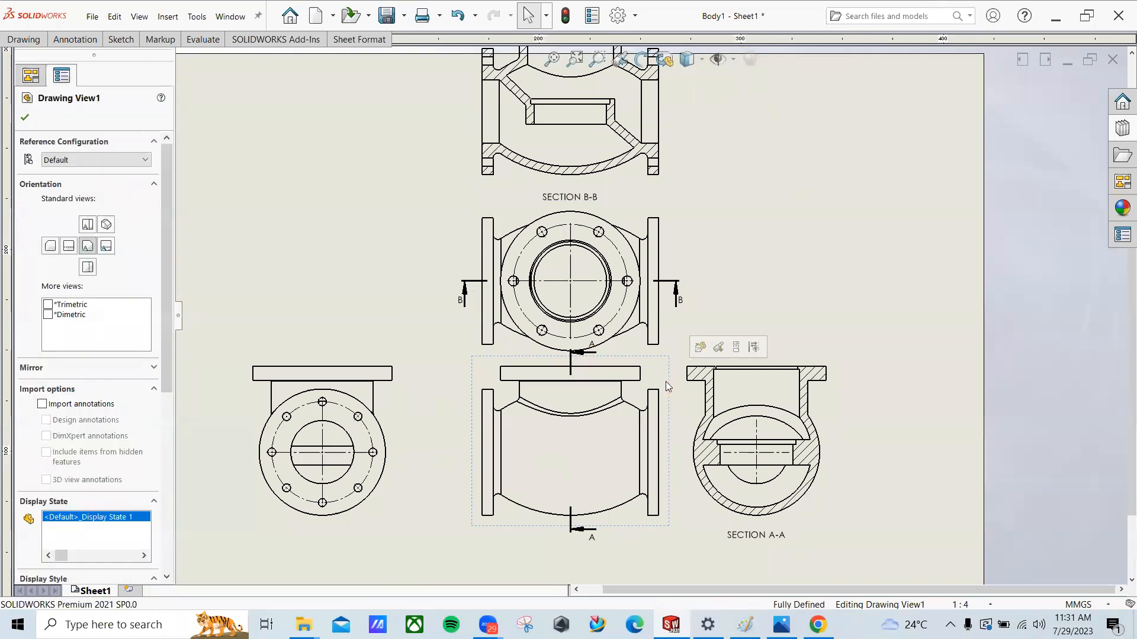
{"action": "key", "text": "Delete"}
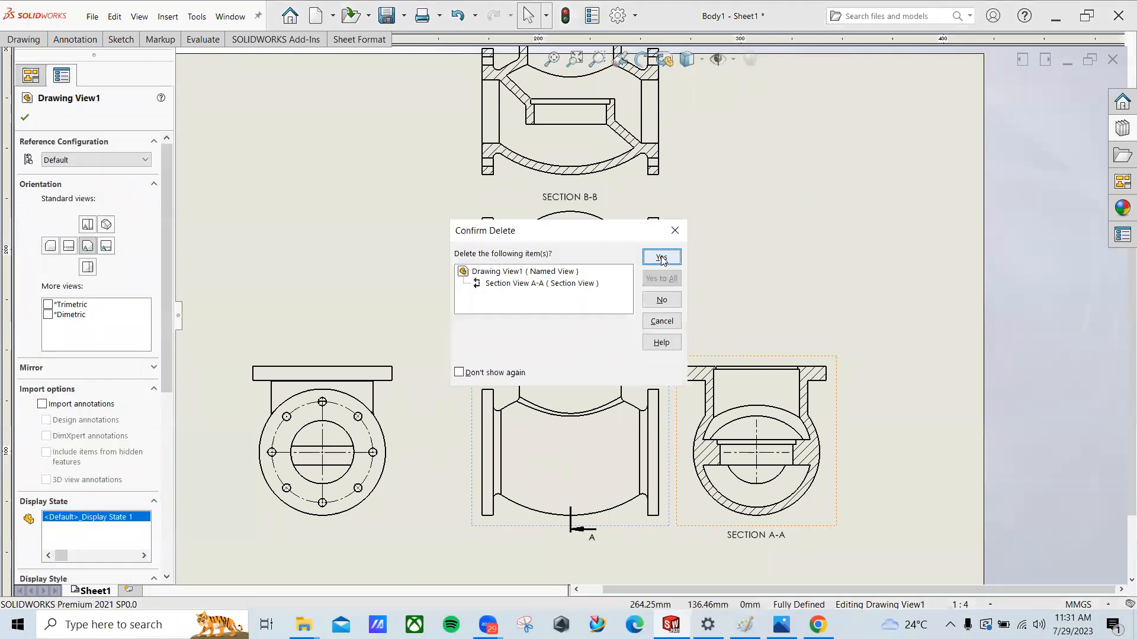
{"action": "left_click", "coordinate": [661, 259]}
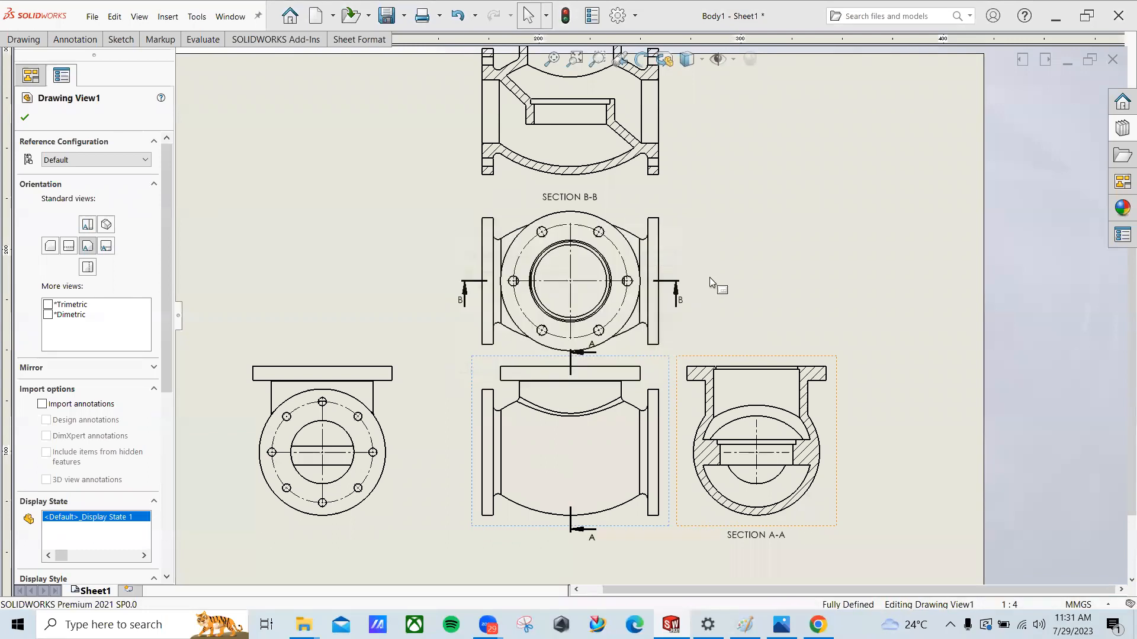
Step: Set the sheet scale to 1:5
{"action": "middle_click_drag", "start_coordinate": [731, 259], "coordinate": [686, 318]}
{"action": "right_click", "coordinate": [688, 318]}
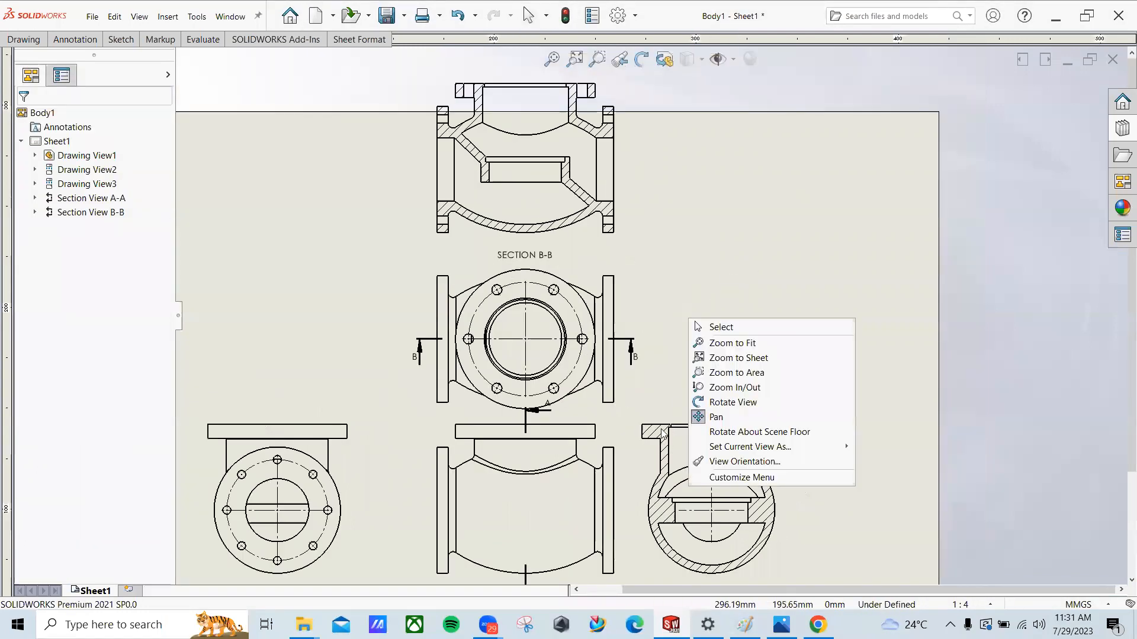
{"action": "left_click", "coordinate": [704, 292]}
{"action": "scroll", "coordinate": [702, 294], "scroll_direction": "up", "scroll_amount": 5}
{"action": "scroll", "coordinate": [644, 434], "scroll_direction": "down", "scroll_amount": 3}
{"action": "middle_click_drag", "start_coordinate": [577, 358], "coordinate": [636, 376]}
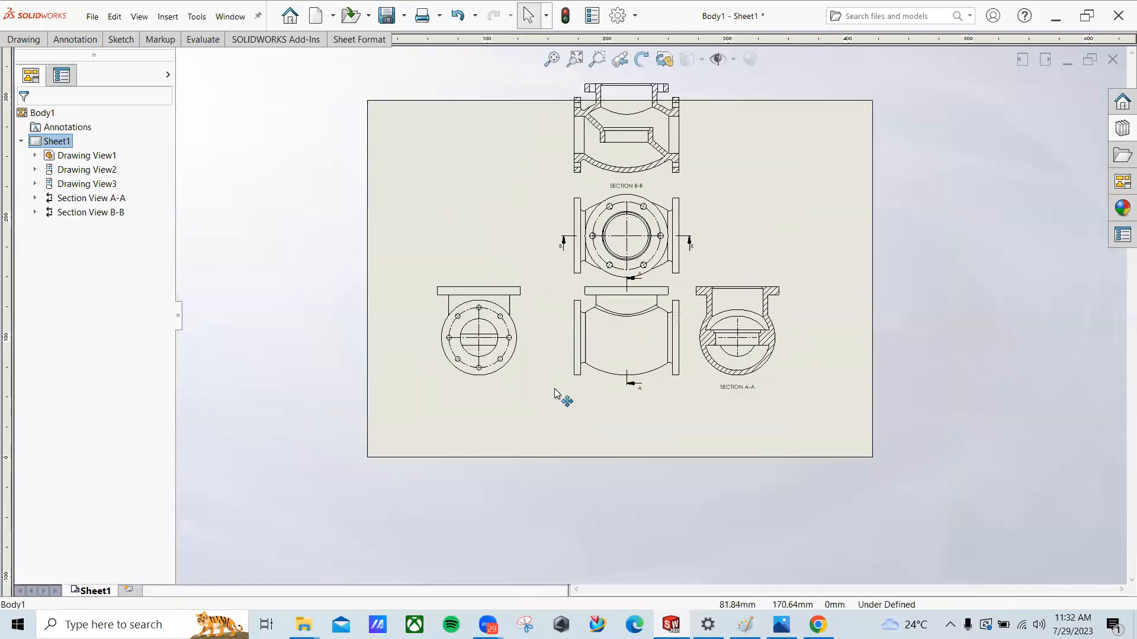
{"action": "left_click", "coordinate": [964, 604]}
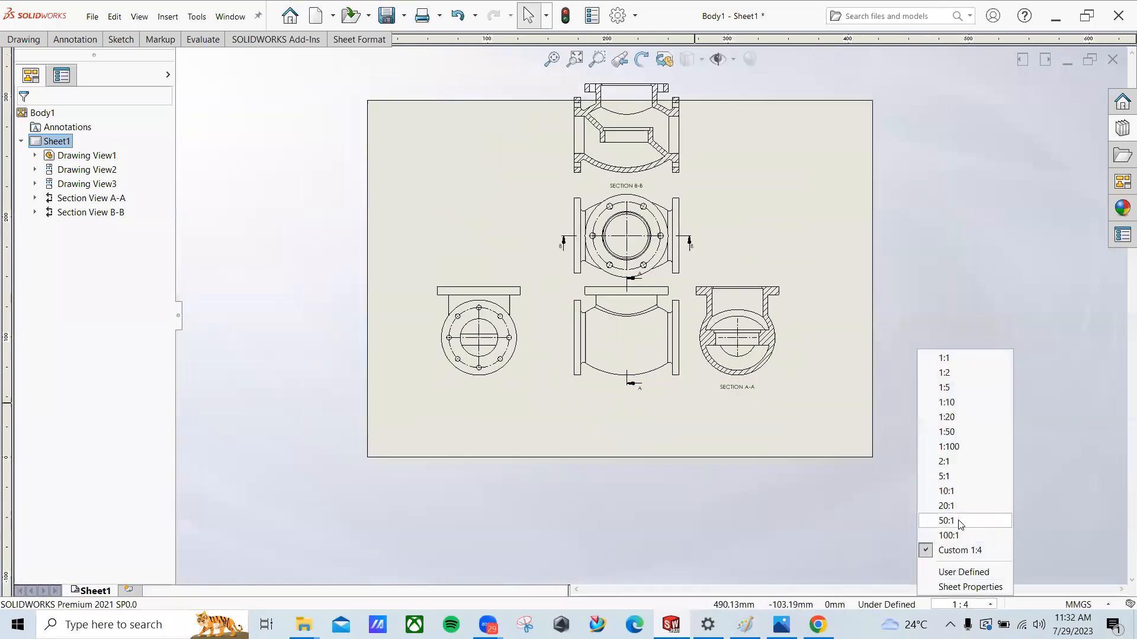
{"action": "left_click", "coordinate": [954, 387]}
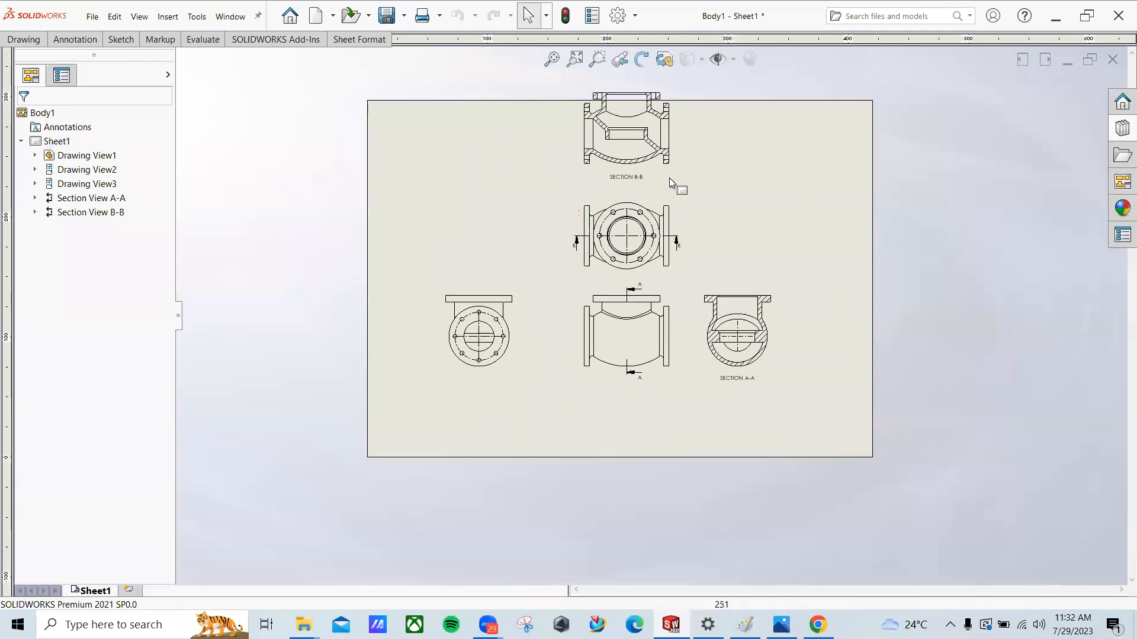
Step: Move section view B-B down so that it lies inside the sheet border
{"action": "left_click_drag", "start_coordinate": [643, 175], "coordinate": [655, 190]}
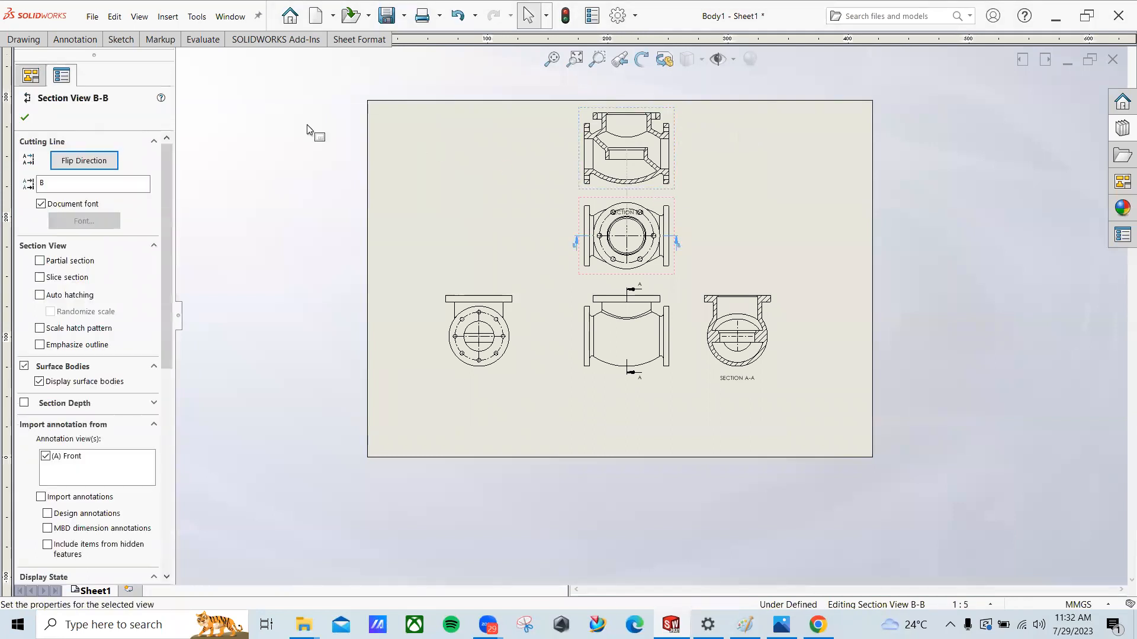
{"action": "left_click", "coordinate": [74, 39]}
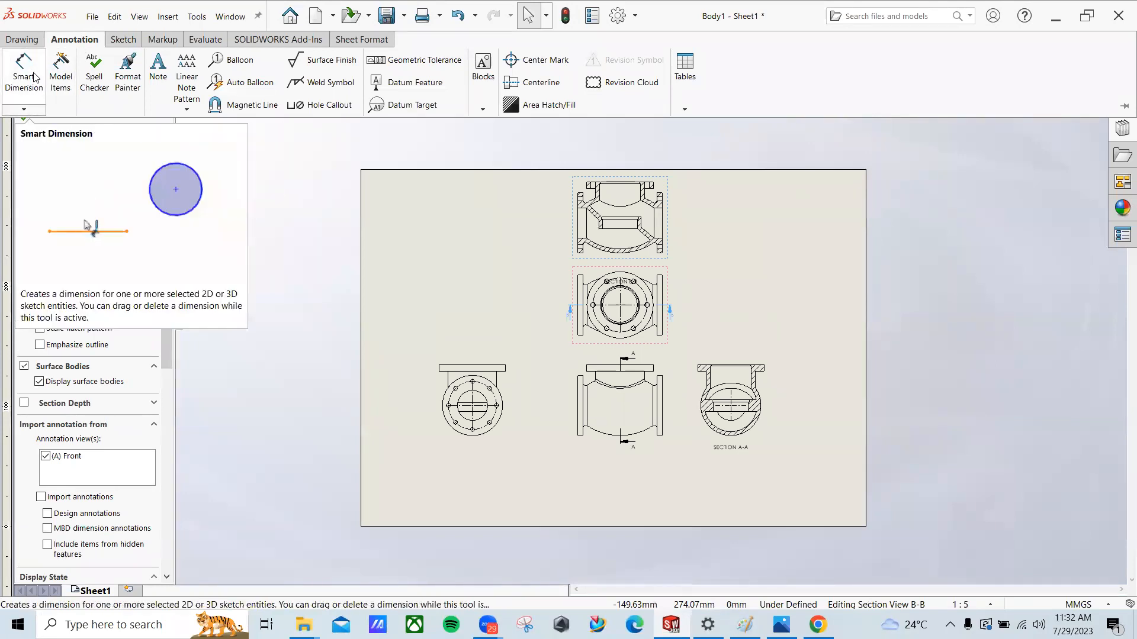
{"action": "left_click", "coordinate": [125, 41]}
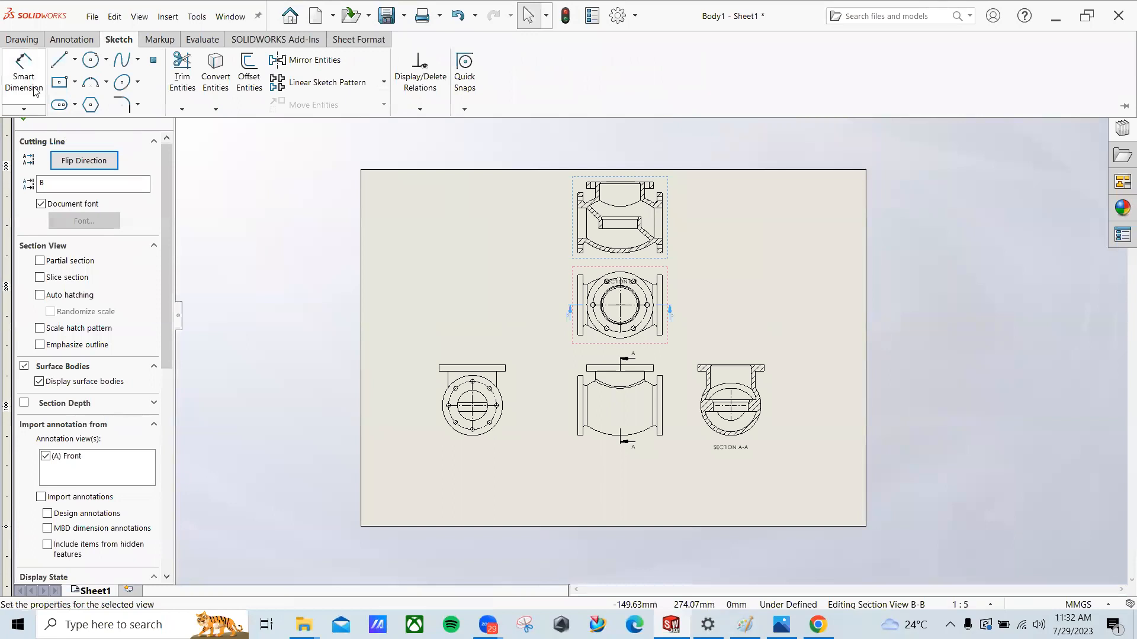
{"action": "left_click", "coordinate": [72, 40]}
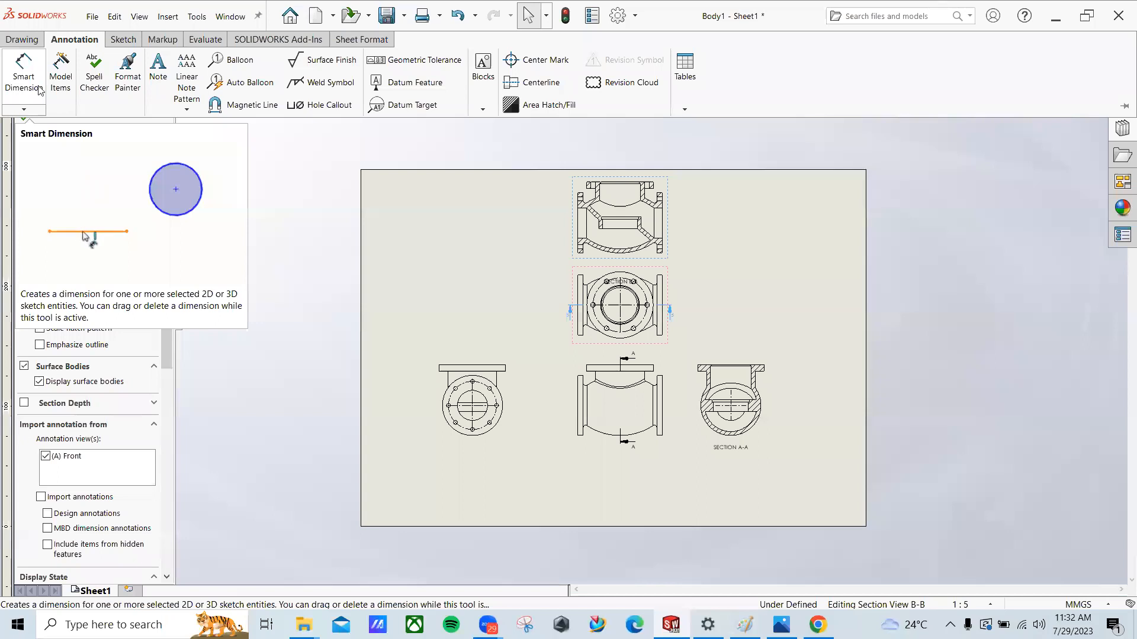
Step: Insert the model dimensions of the revolved body into the front view with Model Items, using the selected feature as source
{"action": "scroll", "coordinate": [583, 551], "scroll_direction": "down", "scroll_amount": 3}
{"action": "left_click", "coordinate": [692, 377]}
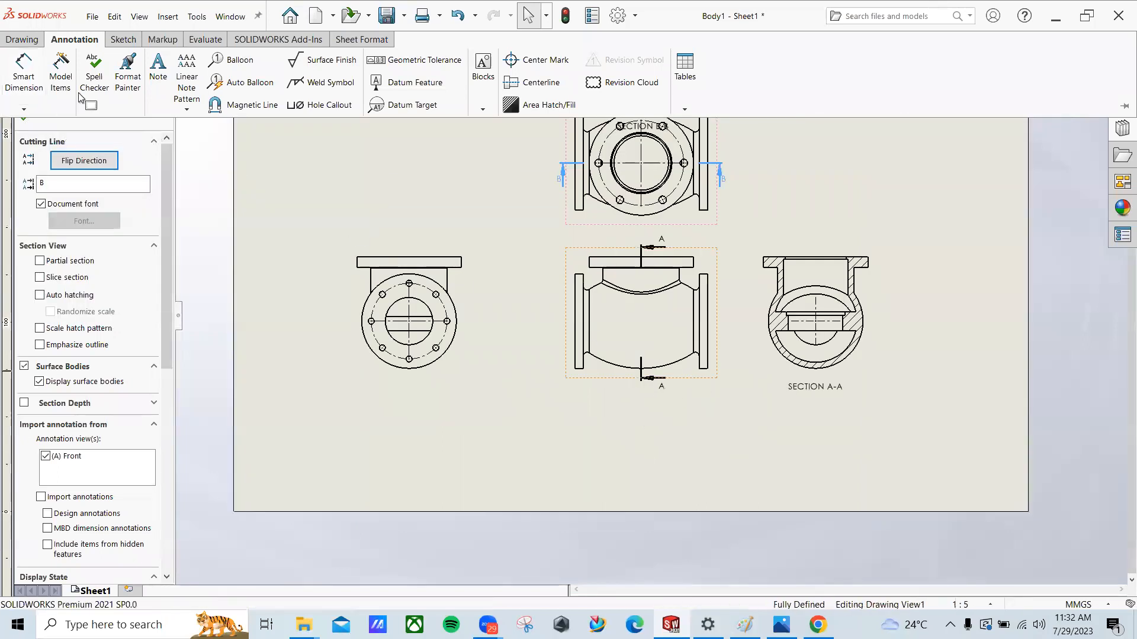
{"action": "left_click", "coordinate": [92, 43]}
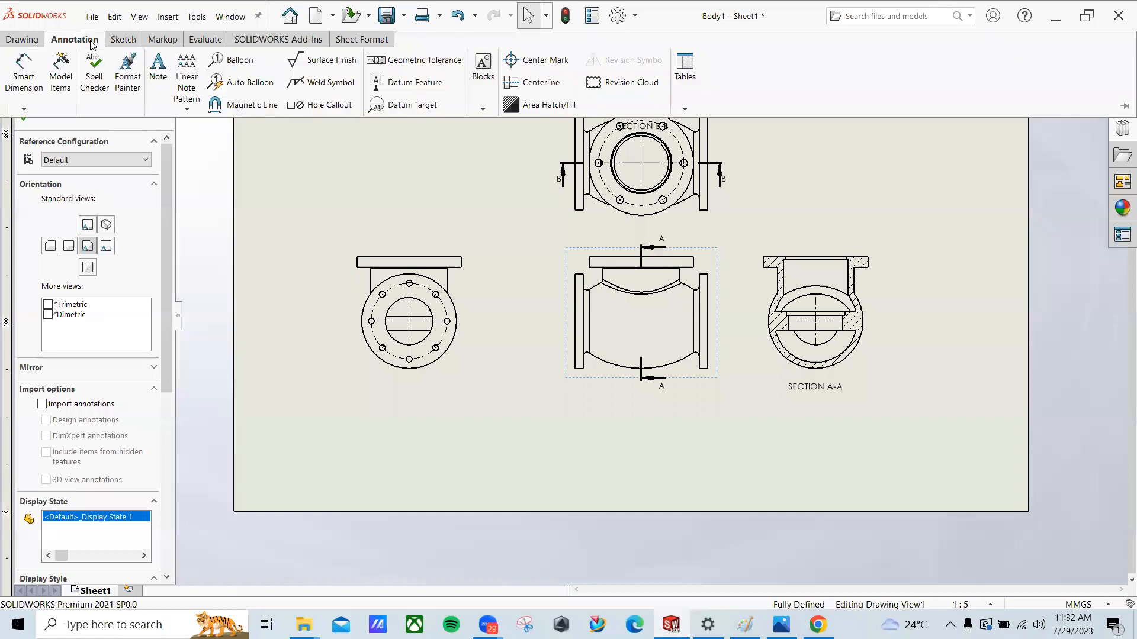
{"action": "left_click", "coordinate": [61, 80]}
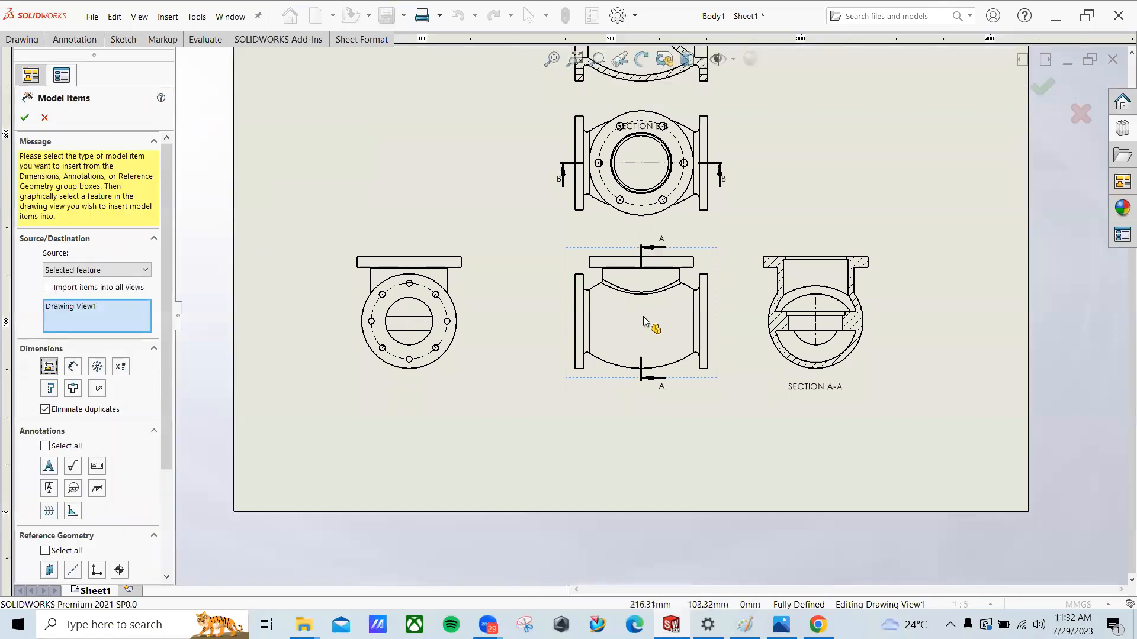
{"action": "left_click", "coordinate": [645, 320]}
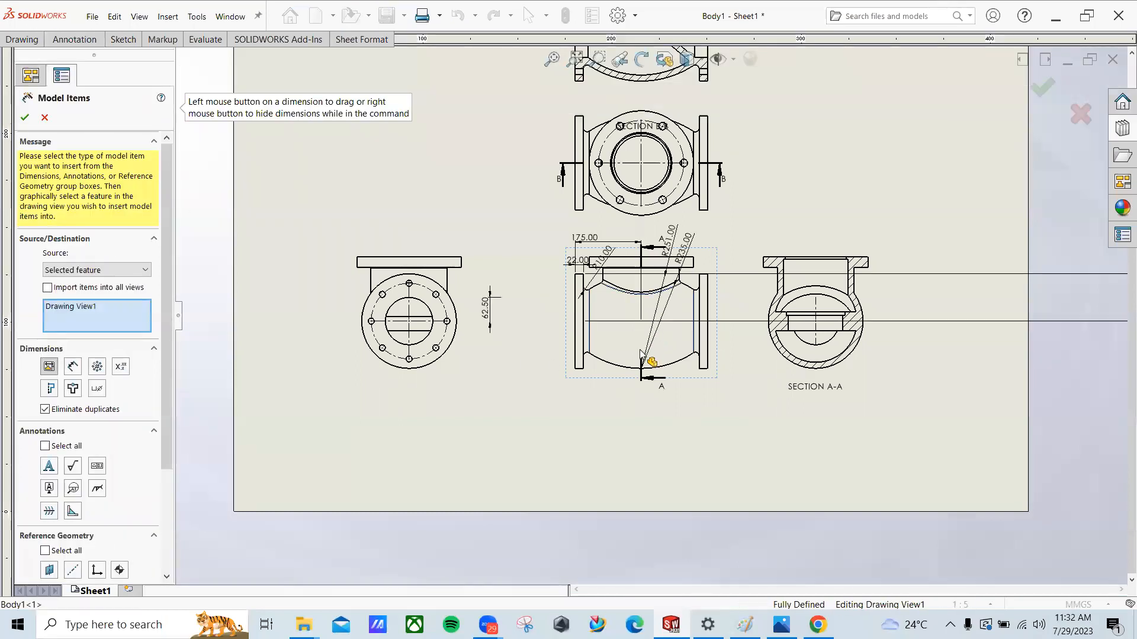
{"action": "scroll", "coordinate": [641, 356], "scroll_direction": "down", "scroll_amount": 5}
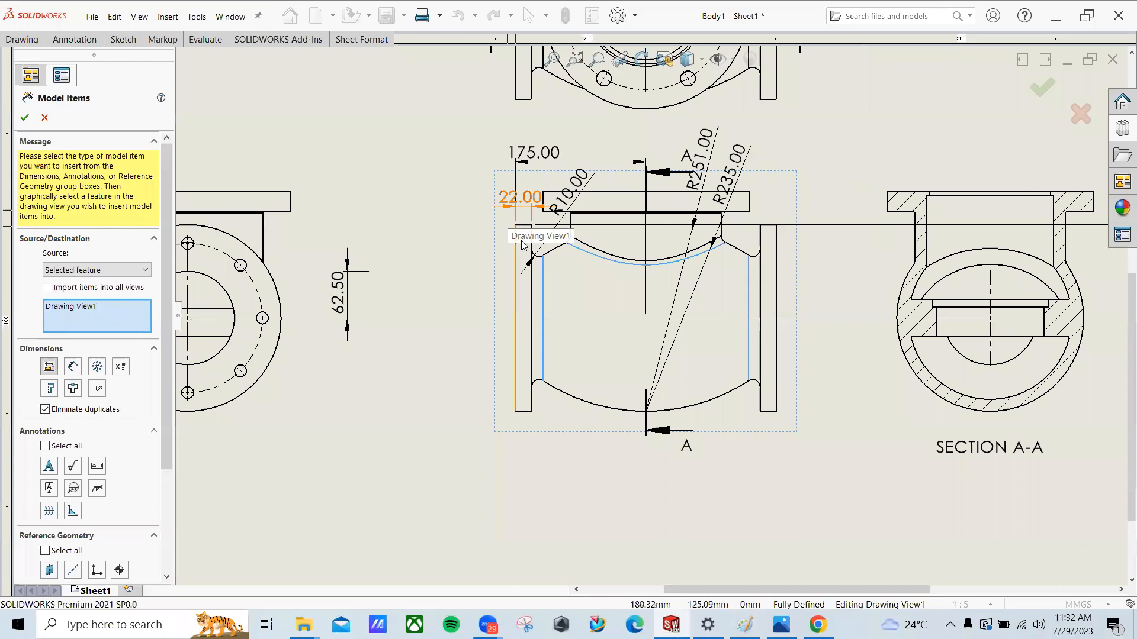
{"action": "scroll", "coordinate": [551, 221], "scroll_direction": "down", "scroll_amount": 2}
{"action": "scroll", "coordinate": [578, 224], "scroll_direction": "up", "scroll_amount": 2}
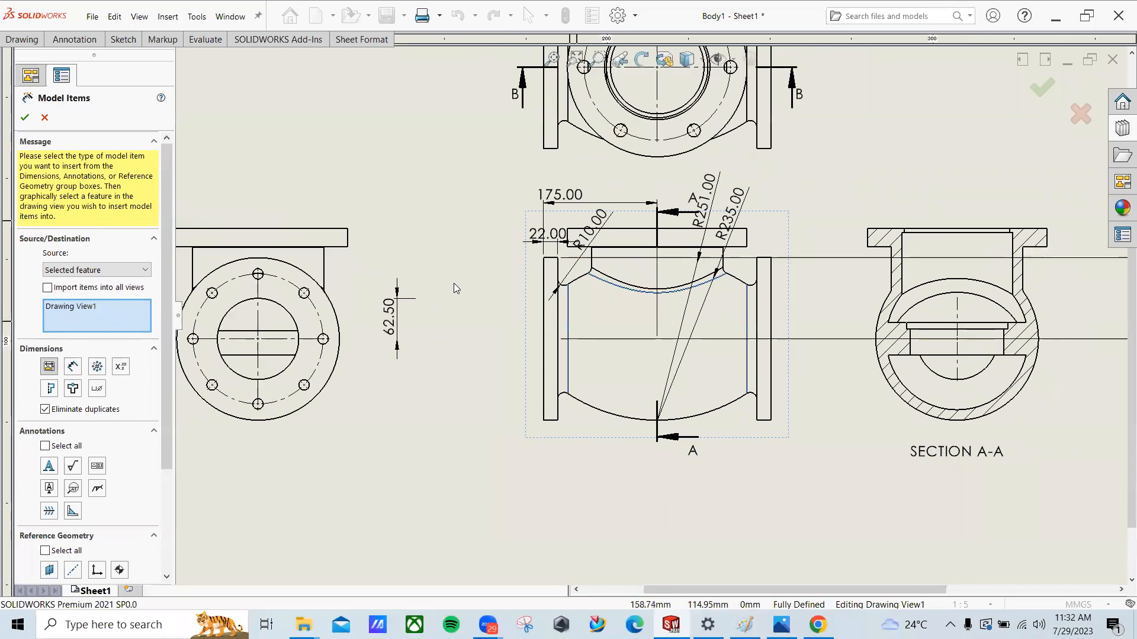
{"action": "left_click", "coordinate": [24, 119]}
Step: Bring the R125 dimension from outside the sheet to just right of the front view
{"action": "scroll", "coordinate": [450, 337], "scroll_direction": "up", "scroll_amount": 5}
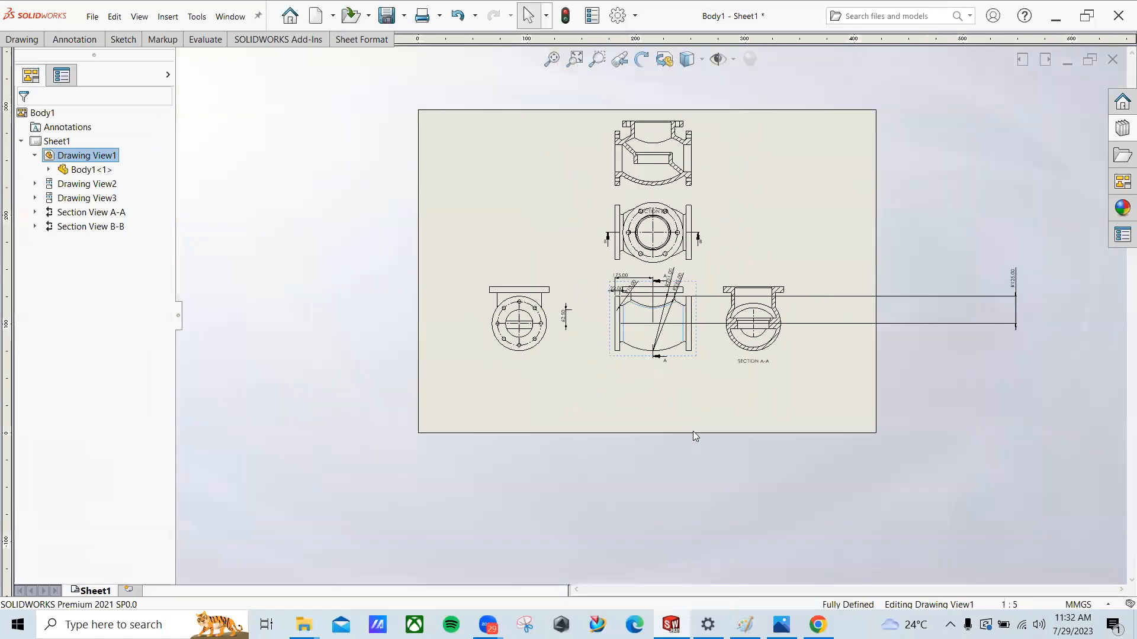
{"action": "left_click_drag", "start_coordinate": [1048, 266], "coordinate": [767, 266]}
{"action": "left_click_drag", "start_coordinate": [703, 286], "coordinate": [704, 285]}
{"action": "scroll", "coordinate": [721, 357], "scroll_direction": "down", "scroll_amount": 3}
{"action": "left_click", "coordinate": [686, 385]}
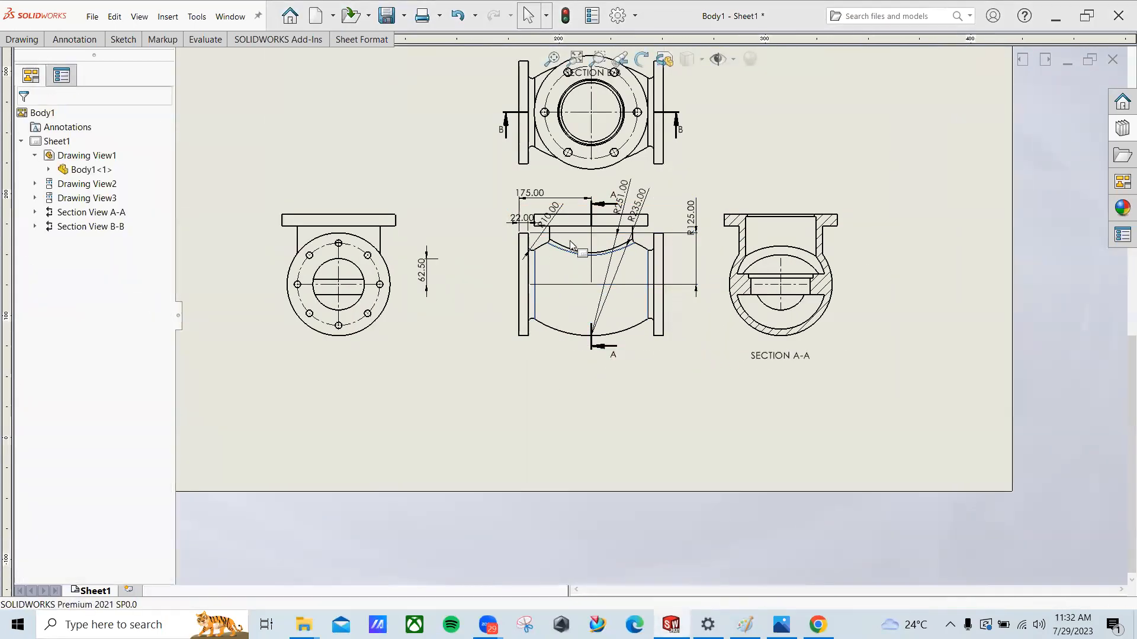
Step: Move the R125 dimension to the left of the front view and place the R235 dimension inside the body outline
{"action": "scroll", "coordinate": [527, 214], "scroll_direction": "down", "scroll_amount": 2}
{"action": "left_click_drag", "start_coordinate": [757, 228], "coordinate": [441, 239]}
{"action": "left_click", "coordinate": [727, 322]}
{"action": "left_click_drag", "start_coordinate": [727, 322], "coordinate": [620, 291]}
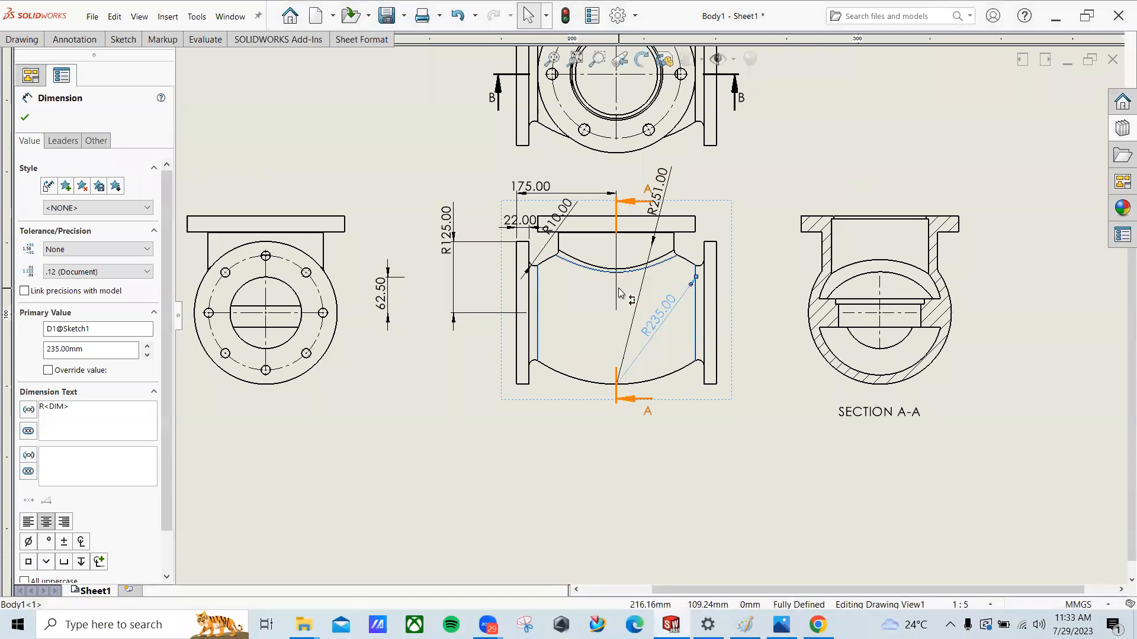
Step: Undo the dimension moves, the model dimension import in the front view and the repositioning of section view B-B
{"action": "key", "text": "ctrl+z"}
{"action": "key", "text": "ctrl+z"}
{"action": "key", "text": "ctrl+z"}
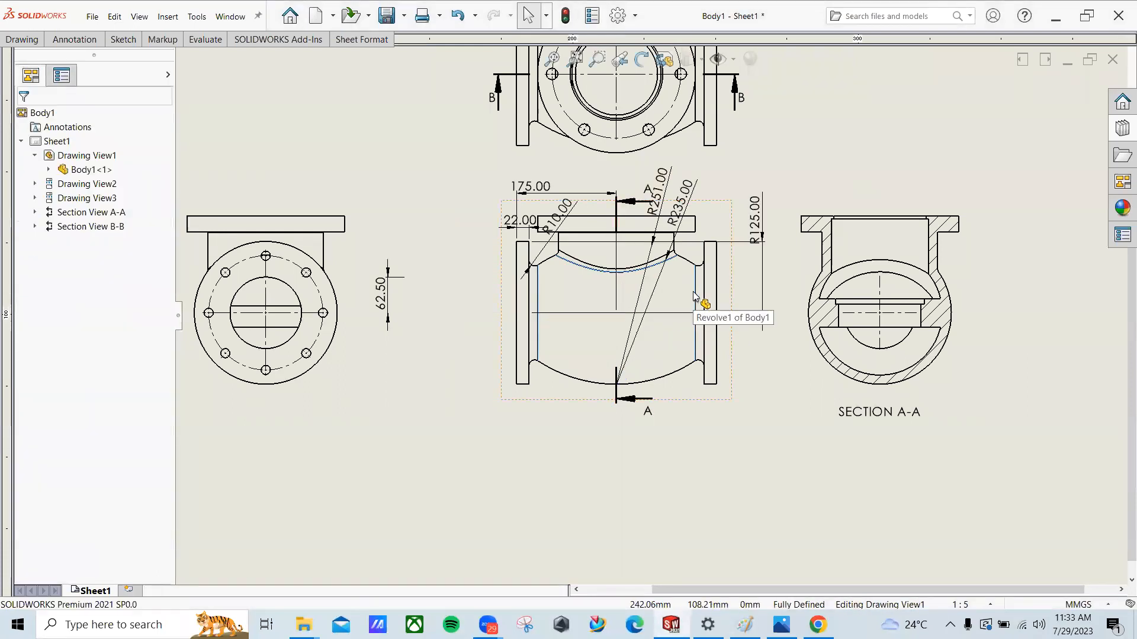
{"action": "key", "text": "ctrl+z"}
{"action": "key", "text": "ctrl+z"}
{"action": "middle_click_drag", "start_coordinate": [642, 305], "coordinate": [609, 480]}
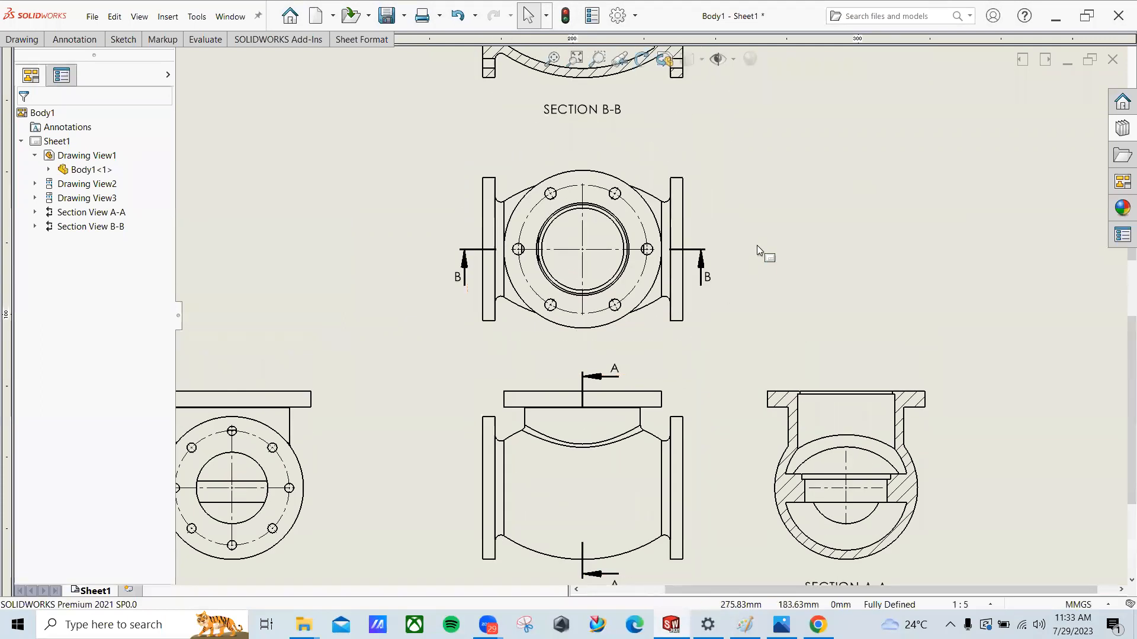
Step: Move the front view, together with its side view and section A-A, down toward the bottom edge of the sheet
{"action": "mouse_move", "coordinate": [706, 221]}
{"action": "middle_mouse_down"}
{"action": "mouse_move", "coordinate": [723, 342]}
{"action": "mouse_move", "coordinate": [702, 246]}
{"action": "middle_mouse_up"}
{"action": "right_click", "coordinate": [702, 245]}
{"action": "left_click", "coordinate": [685, 215]}
{"action": "scroll", "coordinate": [686, 230], "scroll_direction": "down", "scroll_amount": 2}
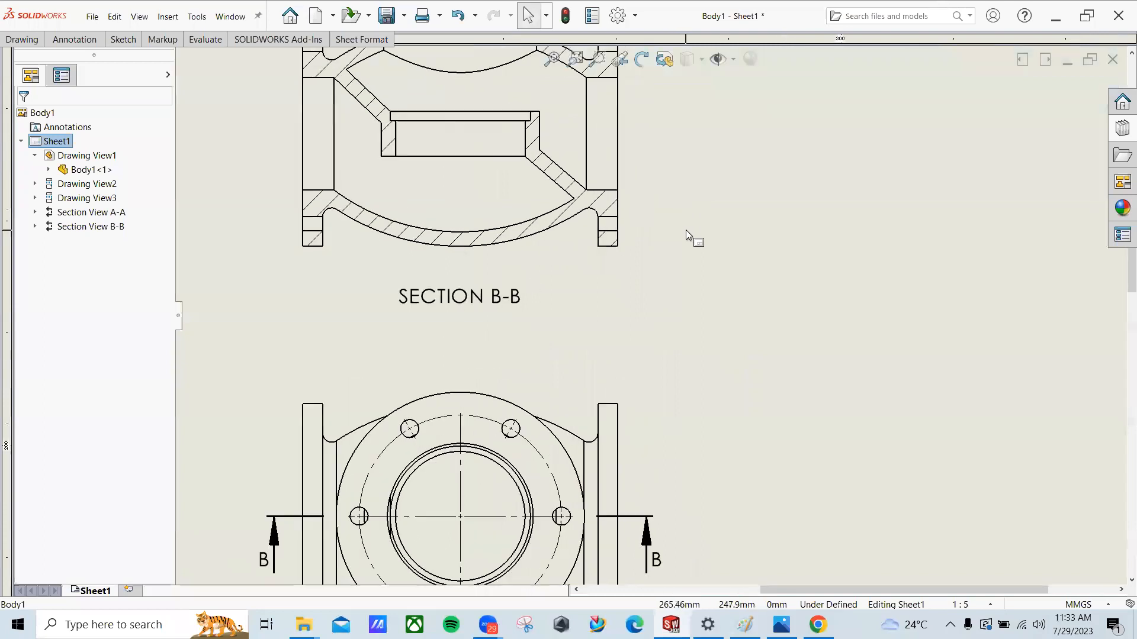
{"action": "scroll", "coordinate": [685, 230], "scroll_direction": "up", "scroll_amount": 5}
{"action": "scroll", "coordinate": [652, 451], "scroll_direction": "down", "scroll_amount": 3}
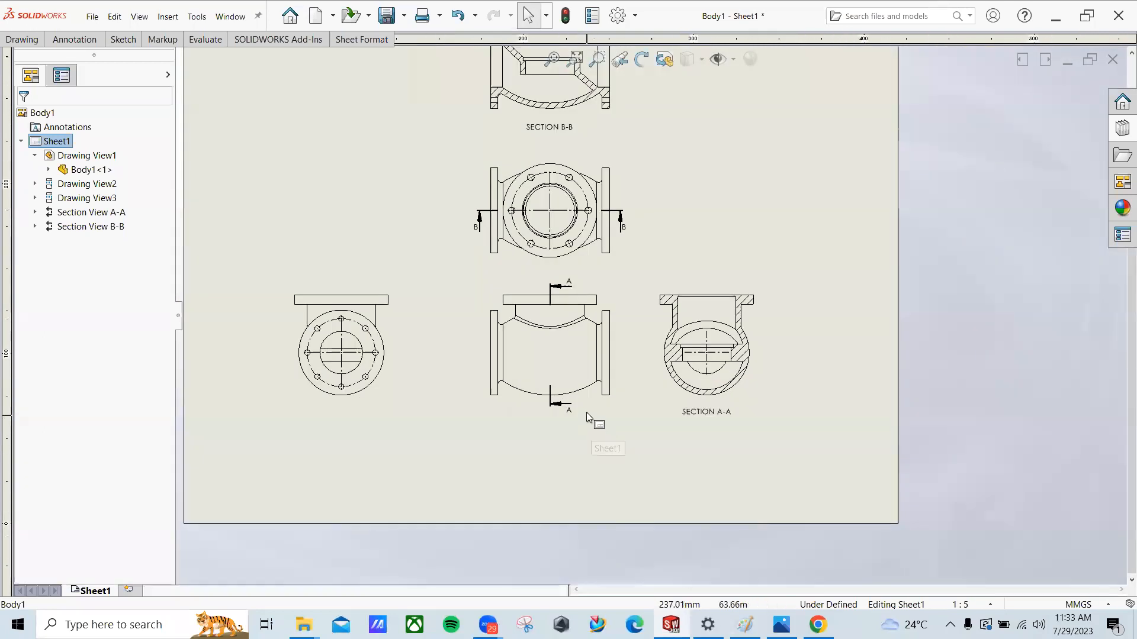
{"action": "left_click_drag", "start_coordinate": [586, 412], "coordinate": [589, 484]}
Step: Move the top view down to just above the front view and bring section B-B down above it
{"action": "left_click", "coordinate": [588, 263]}
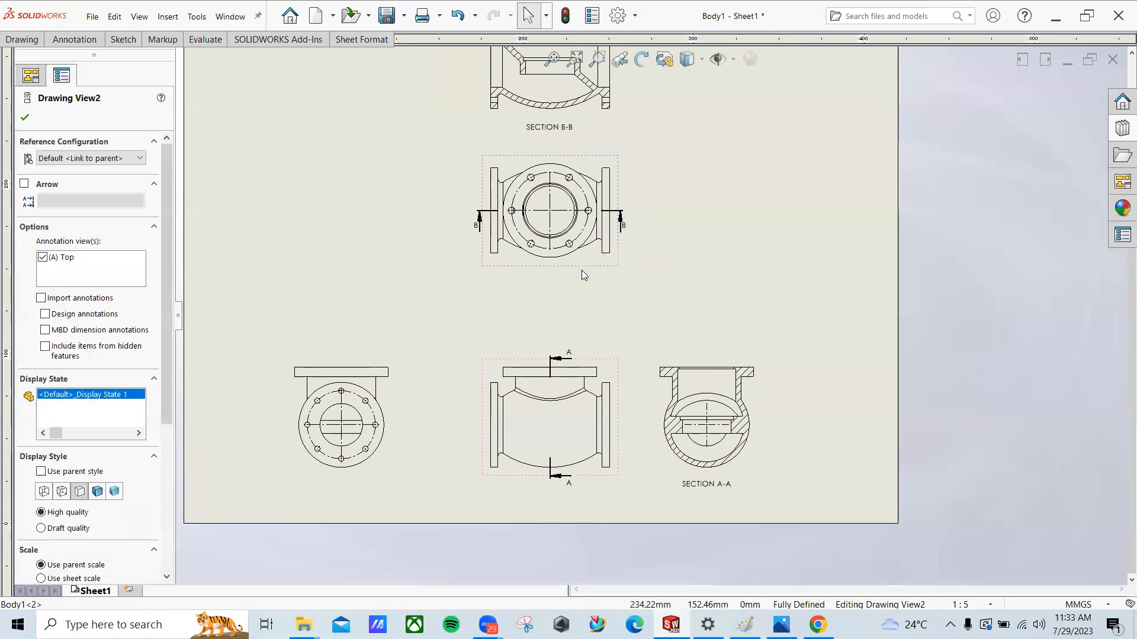
{"action": "left_click_drag", "start_coordinate": [585, 275], "coordinate": [586, 362]}
{"action": "left_click_drag", "start_coordinate": [602, 132], "coordinate": [590, 218]}
Step: Add two projected views of the top view, one on its right side and one on its left side
{"action": "left_click", "coordinate": [74, 40]}
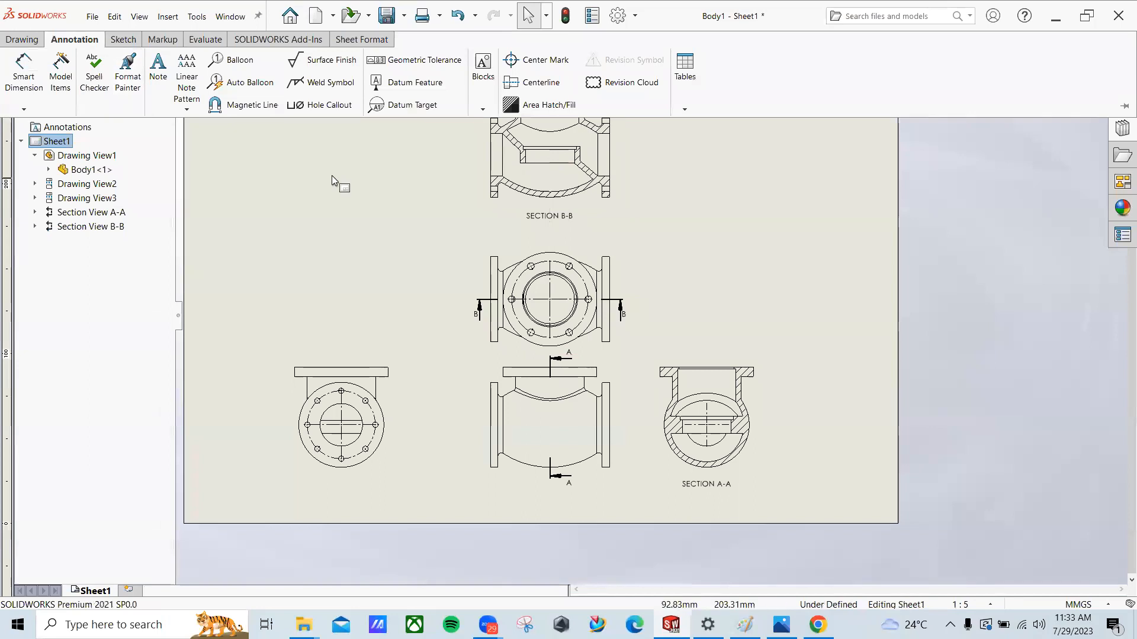
{"action": "left_click", "coordinate": [24, 39]}
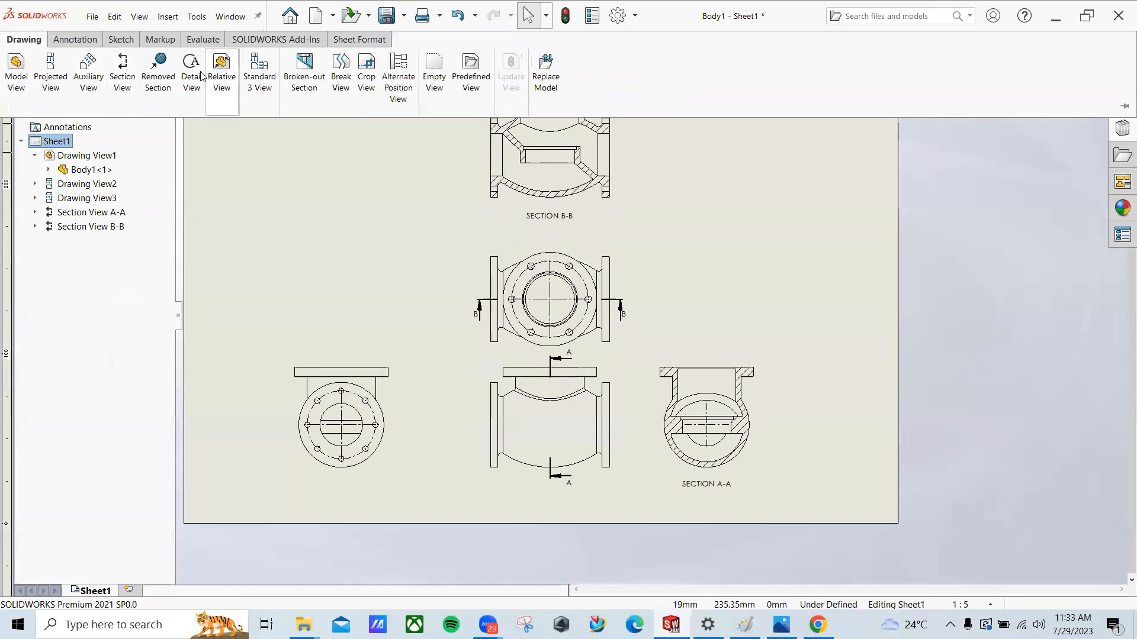
{"action": "left_click", "coordinate": [570, 249]}
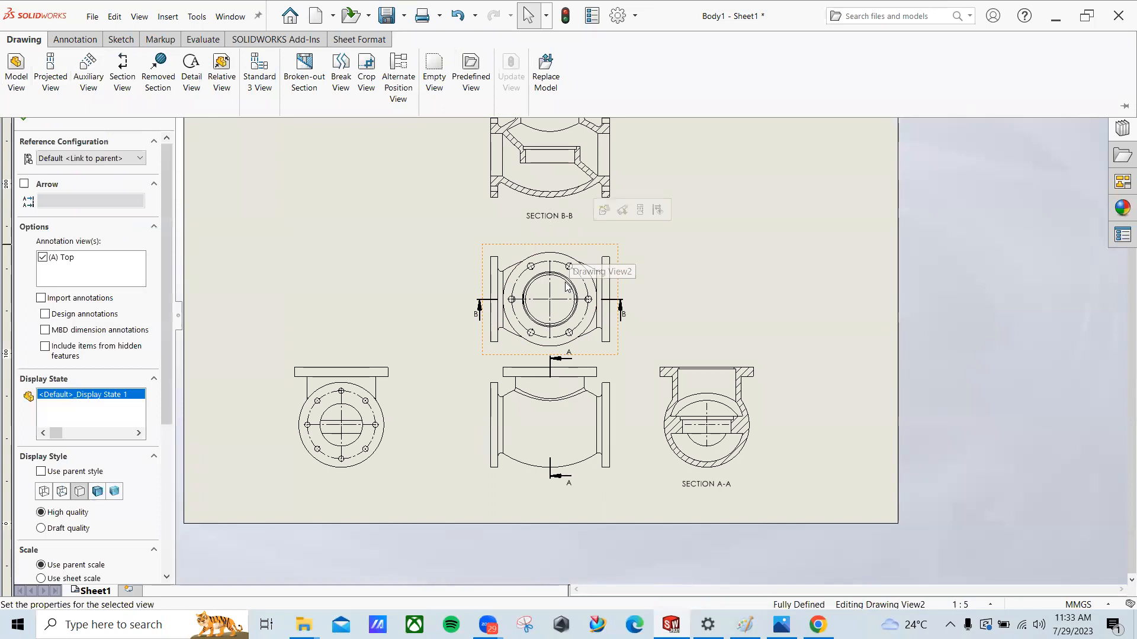
{"action": "left_click", "coordinate": [50, 77]}
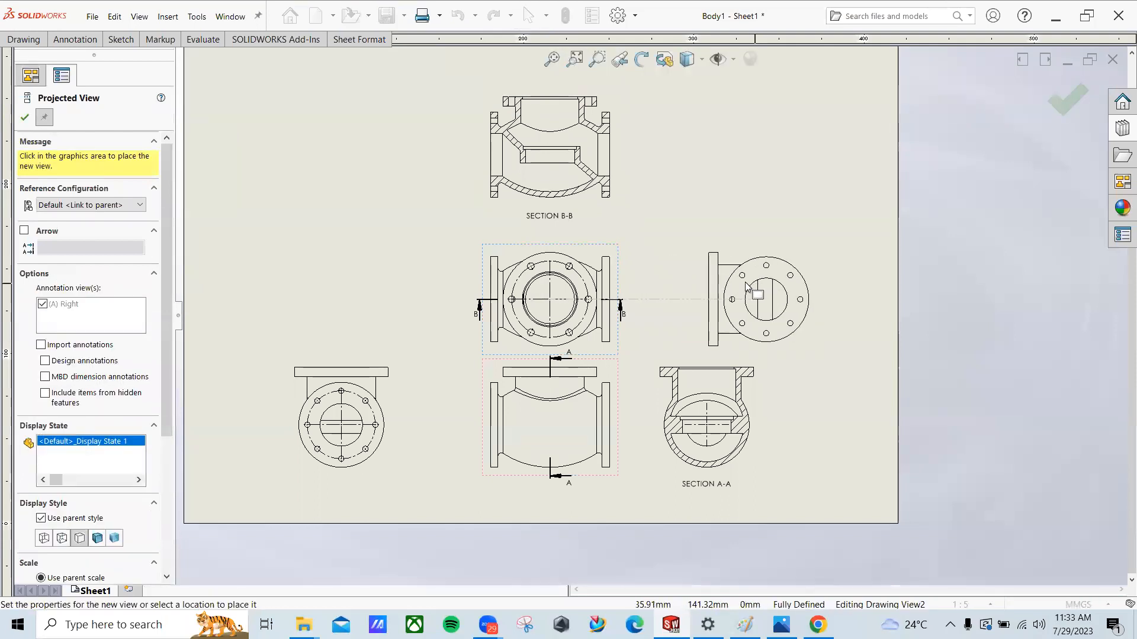
{"action": "left_click", "coordinate": [704, 289]}
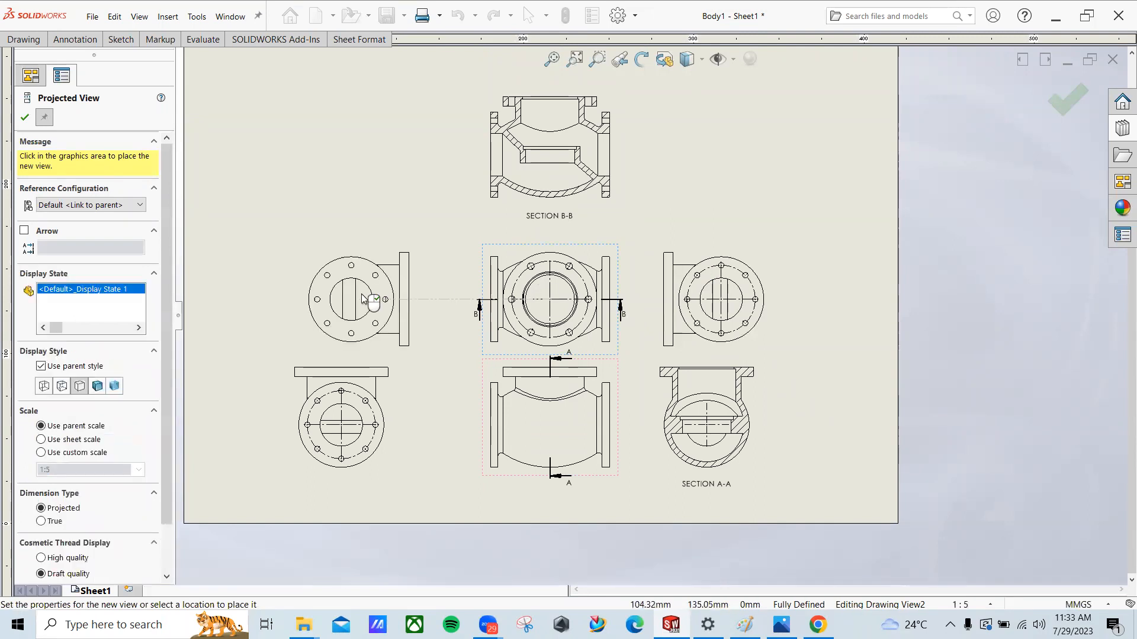
{"action": "left_click", "coordinate": [363, 299]}
{"action": "key", "text": "Escape"}
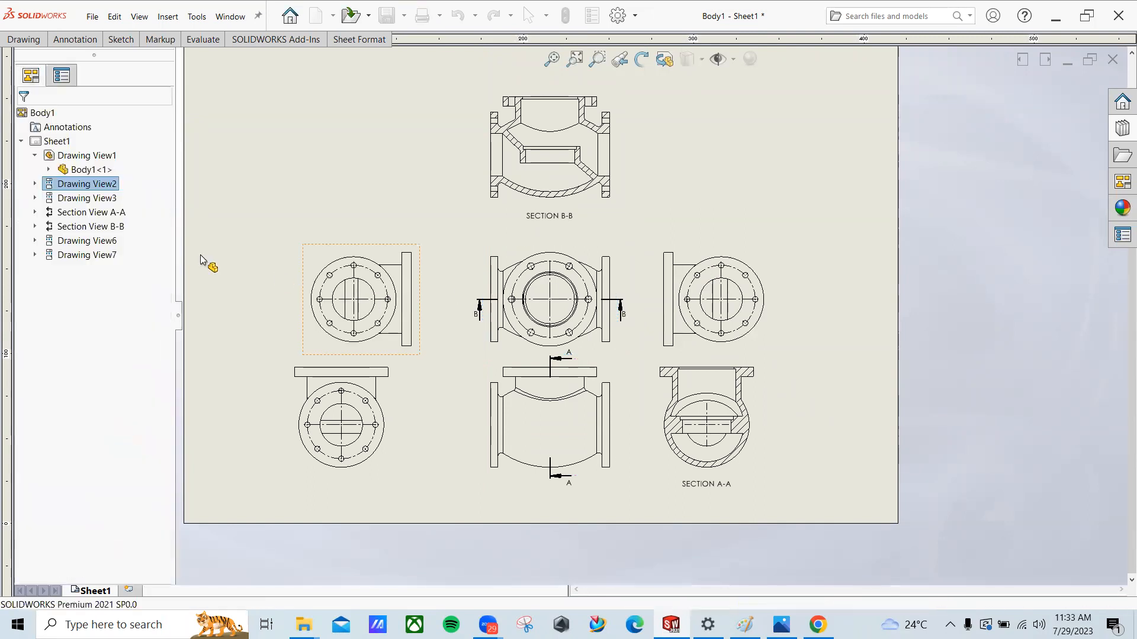
Step: Define an auxiliary section cutting line on the top view through its upper-right and lower-left flange holes
{"action": "left_click", "coordinate": [7, 39]}
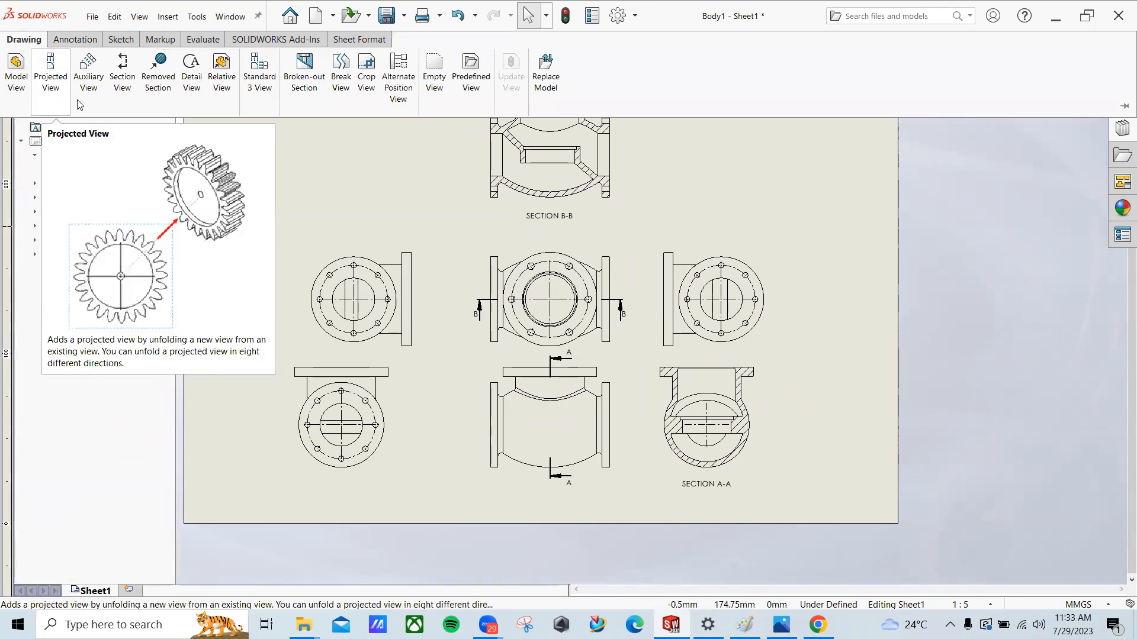
{"action": "left_click", "coordinate": [120, 82]}
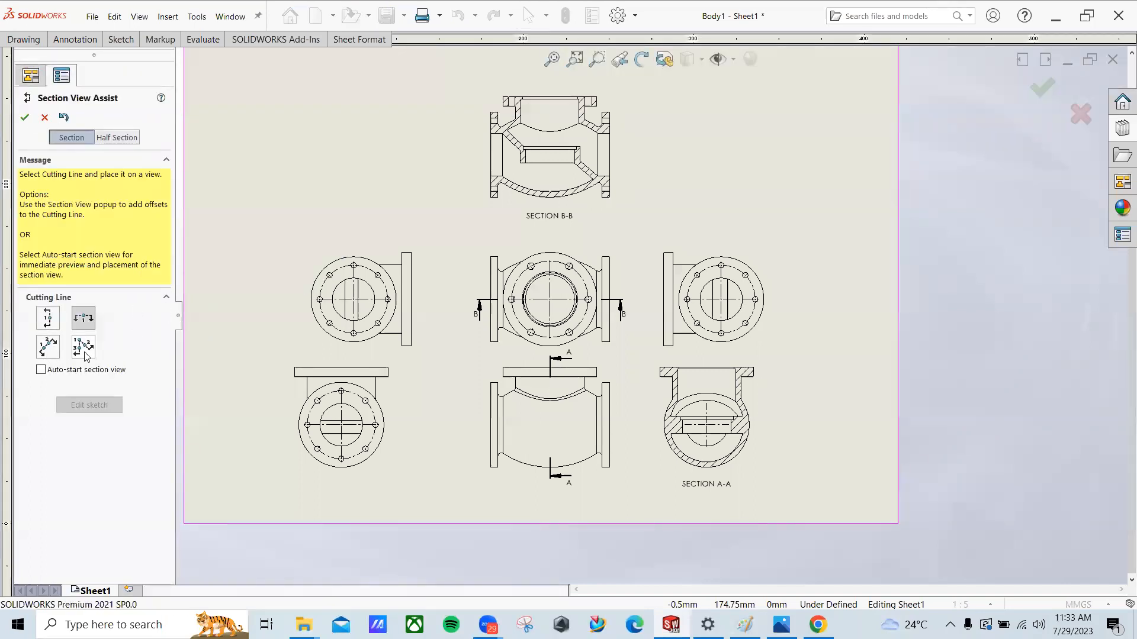
{"action": "left_click", "coordinate": [47, 353]}
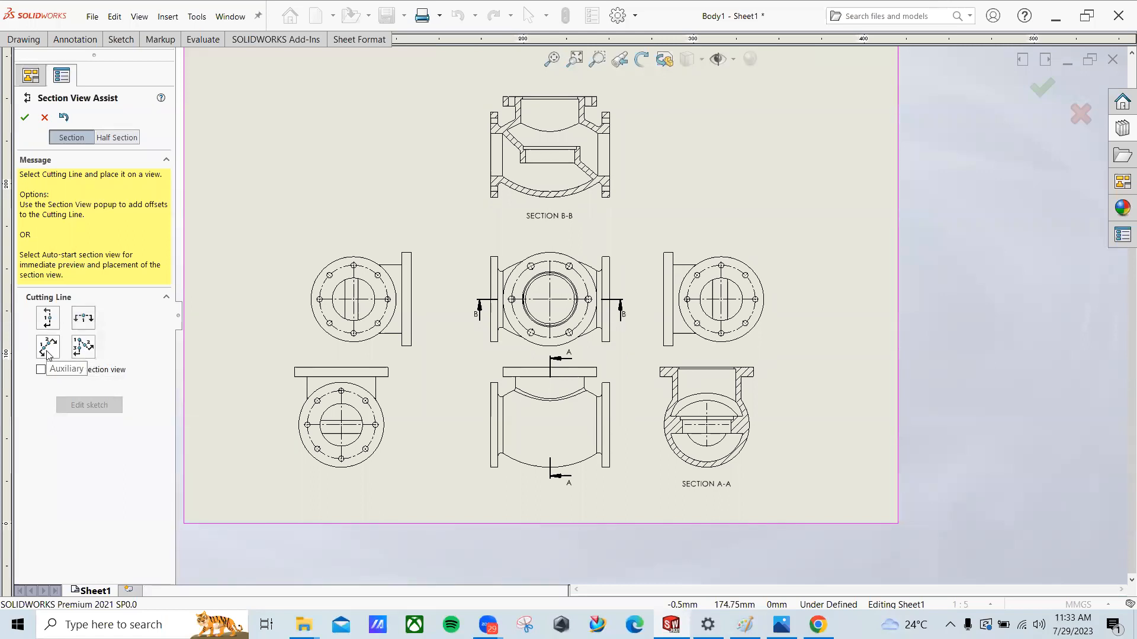
{"action": "scroll", "coordinate": [479, 480], "scroll_direction": "down", "scroll_amount": 1}
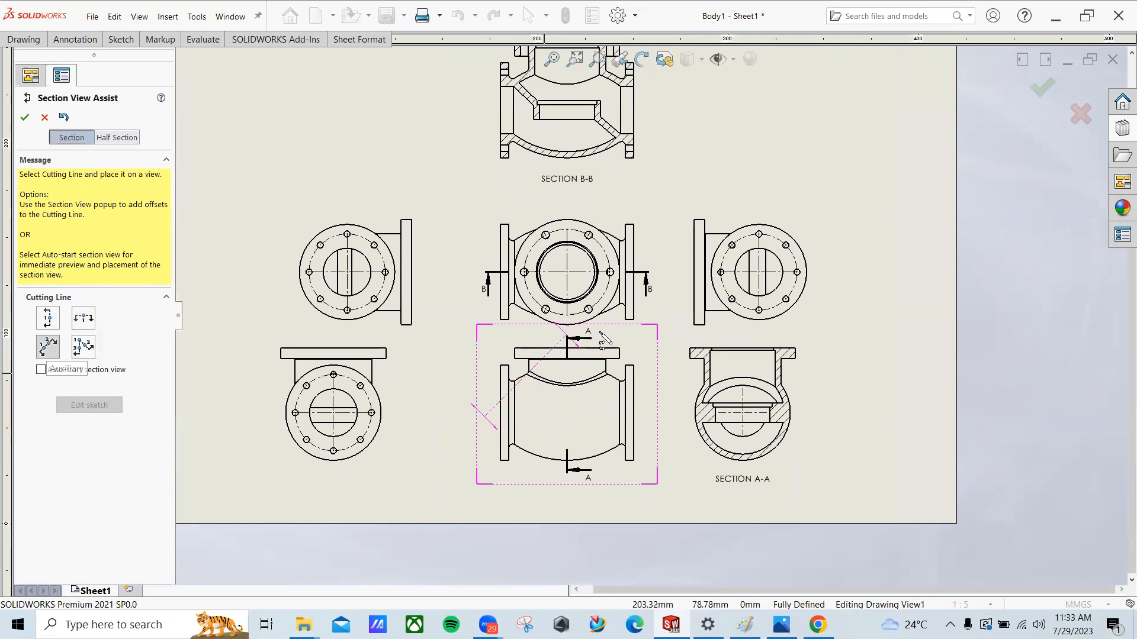
{"action": "scroll", "coordinate": [613, 256], "scroll_direction": "down", "scroll_amount": 4}
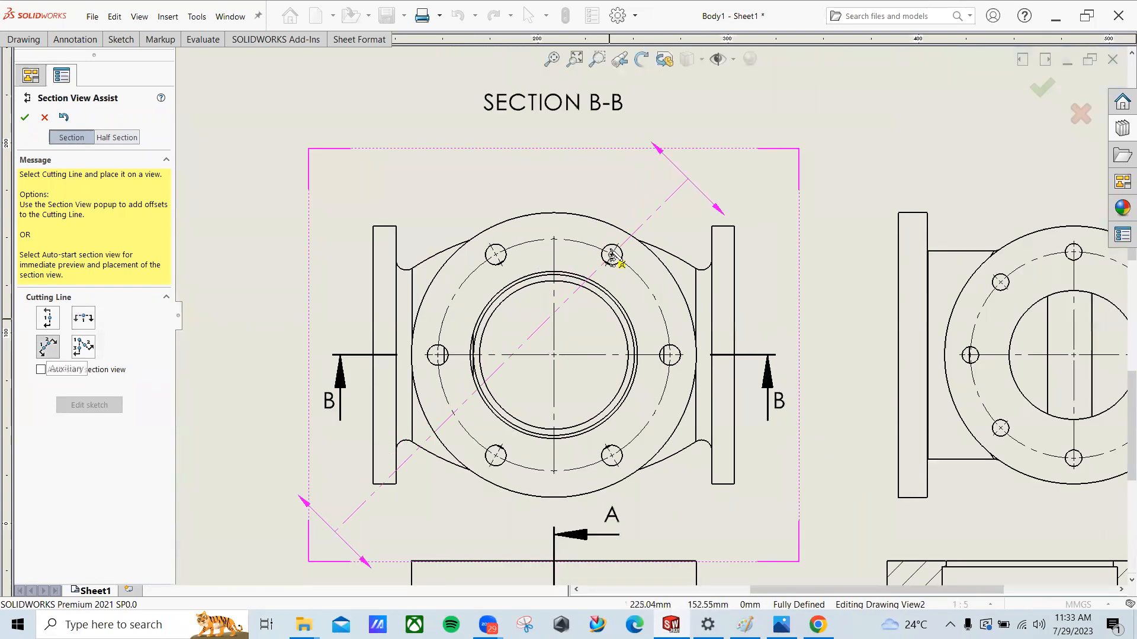
{"action": "left_click", "coordinate": [612, 256]}
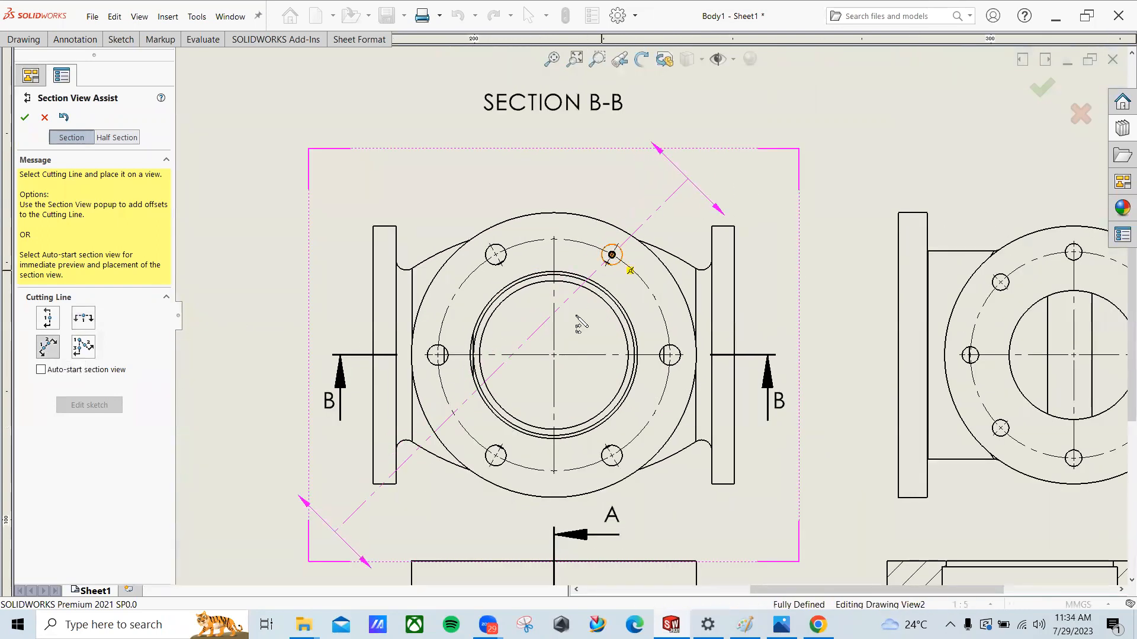
{"action": "left_click", "coordinate": [496, 456]}
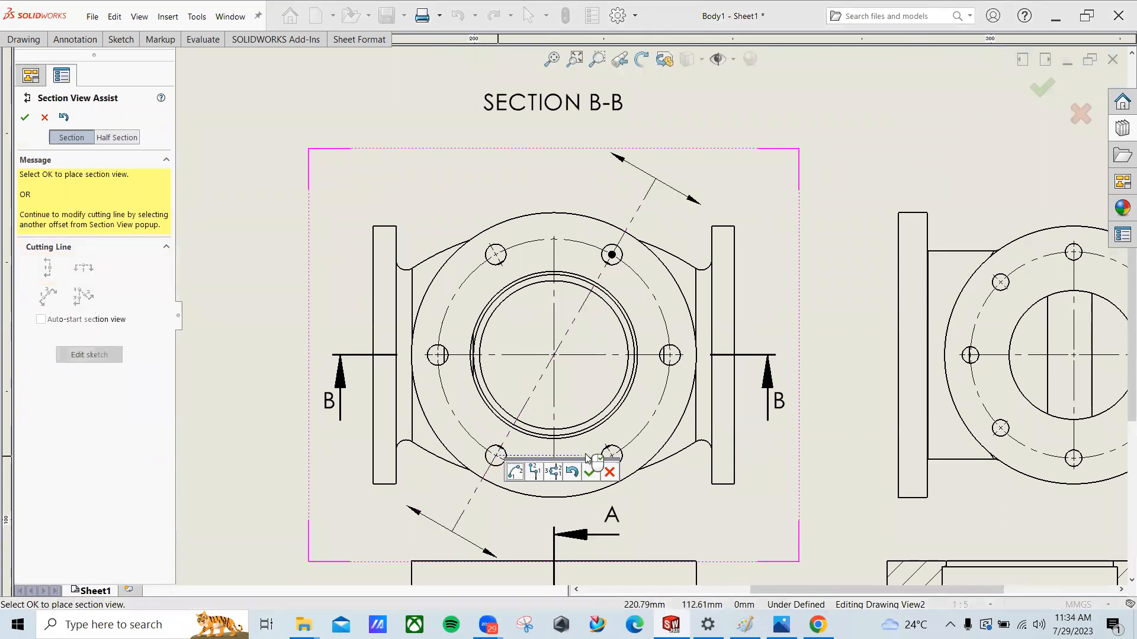
Step: Accept the cutting line and place section view C-C in the empty area to the left of section B-B
{"action": "left_click", "coordinate": [590, 472]}
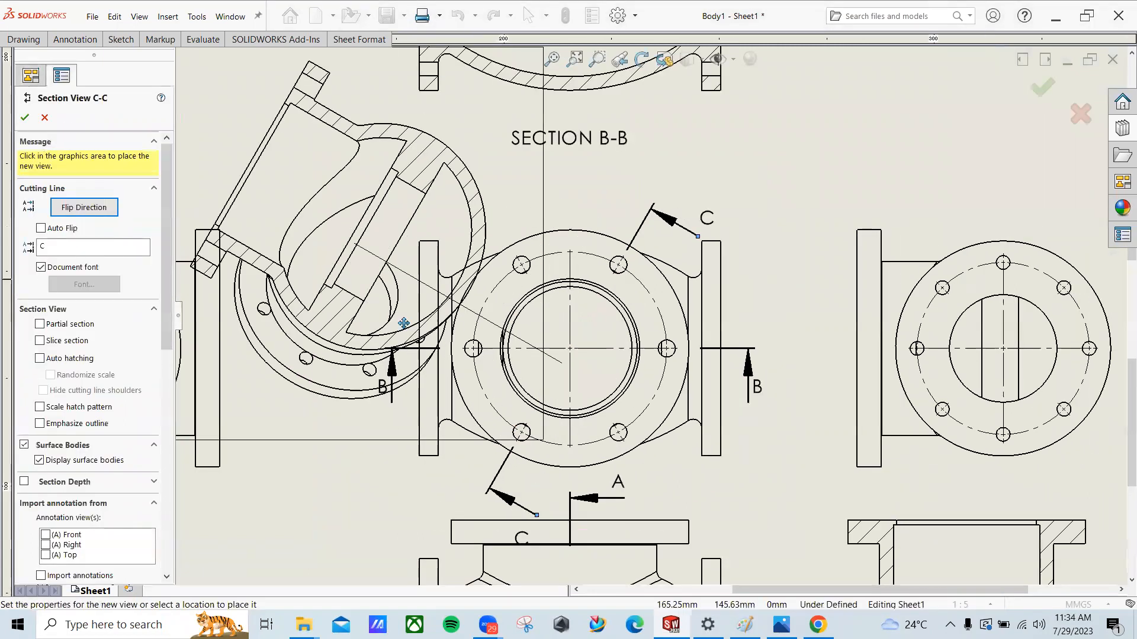
{"action": "middle_click_drag", "start_coordinate": [404, 323], "coordinate": [745, 511]}
{"action": "left_click", "coordinate": [402, 249]}
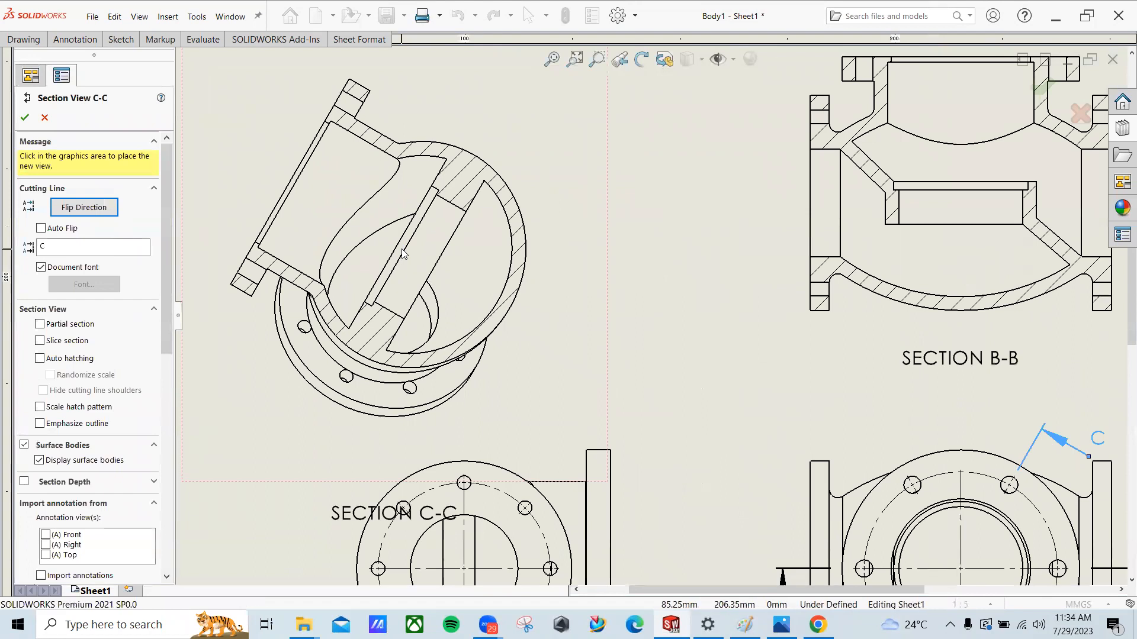
{"action": "key", "text": "Escape"}
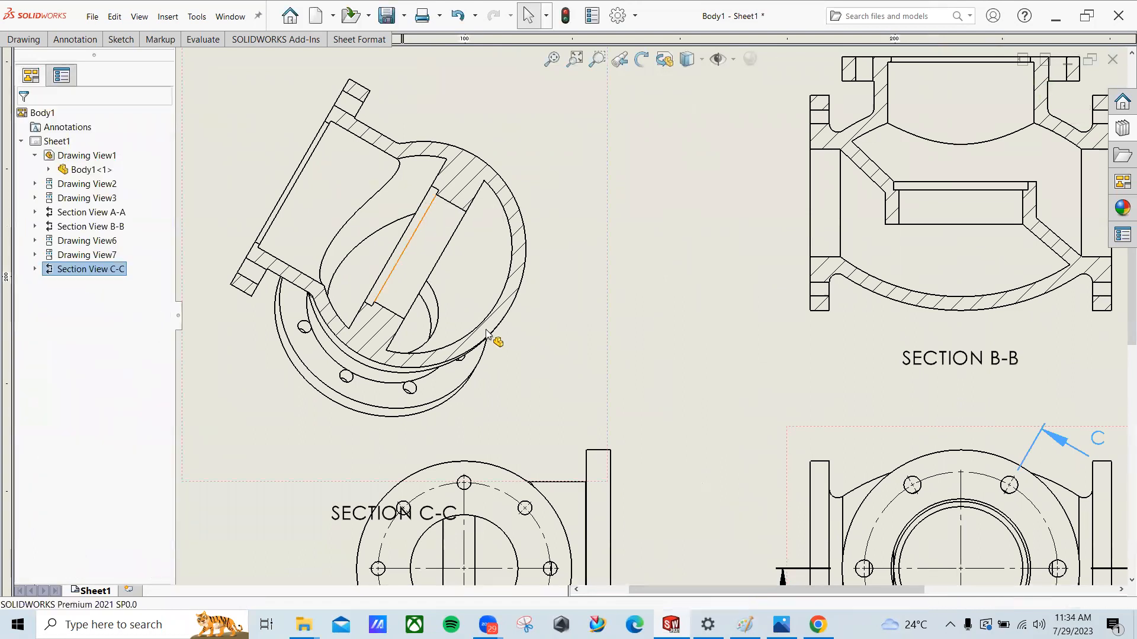
Step: Delete section view C-C from the sheet
{"action": "scroll", "coordinate": [490, 334], "scroll_direction": "up", "scroll_amount": 6}
{"action": "middle_click_drag", "start_coordinate": [605, 328], "coordinate": [576, 294]}
{"action": "left_click", "coordinate": [599, 201]}
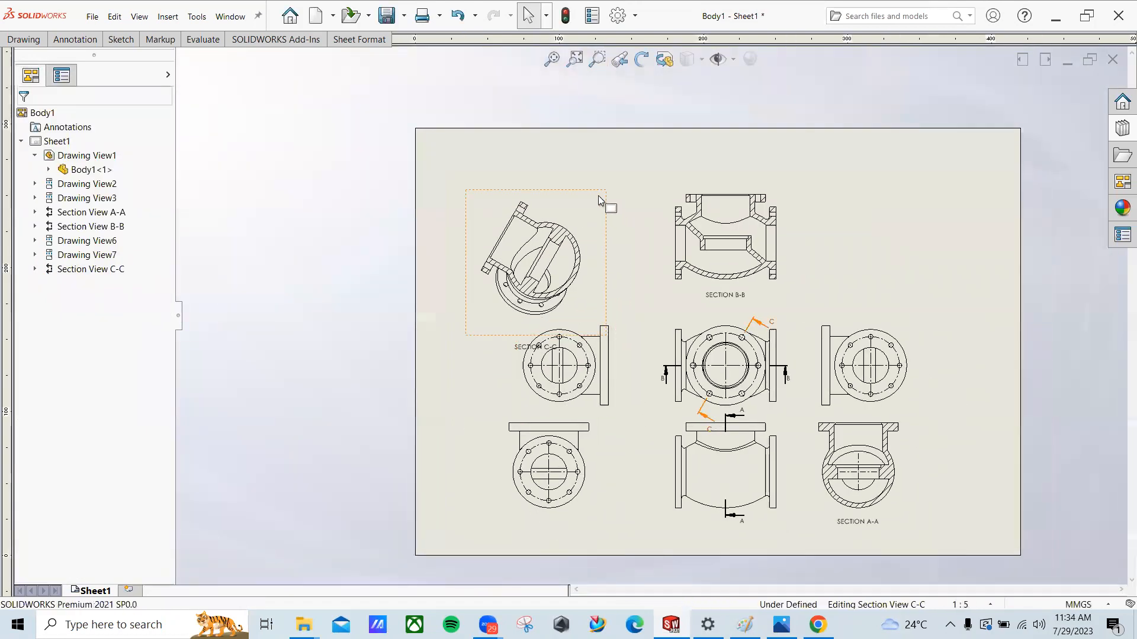
{"action": "key", "text": "Delete"}
{"action": "left_click", "coordinate": [662, 261]}
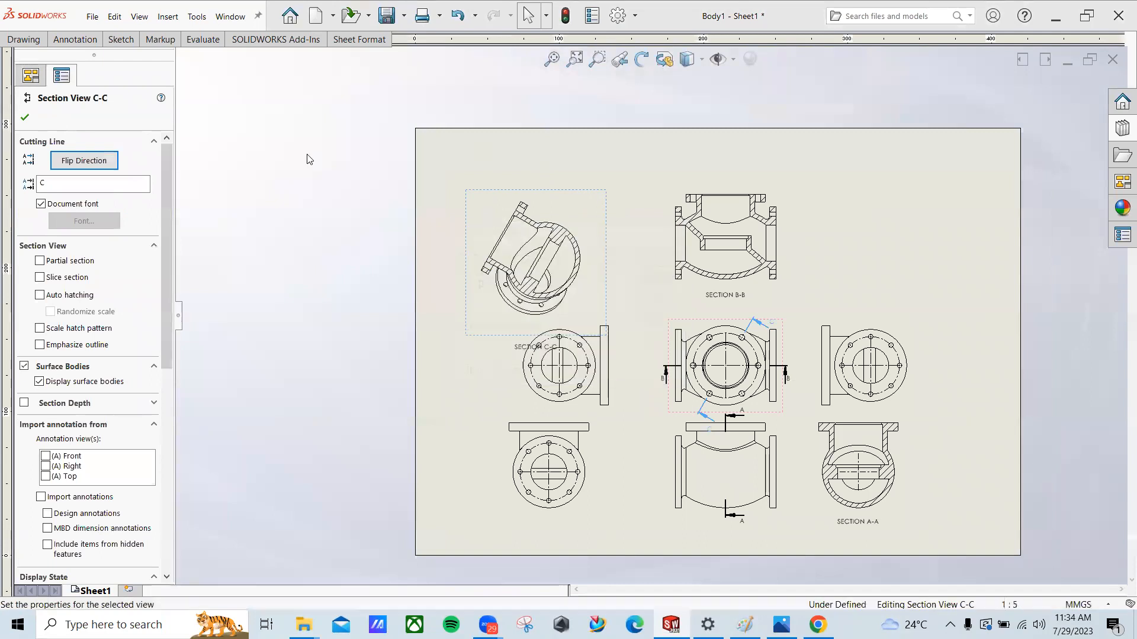
Step: Start a new section view using an aligned cutting line
{"action": "left_click", "coordinate": [74, 40]}
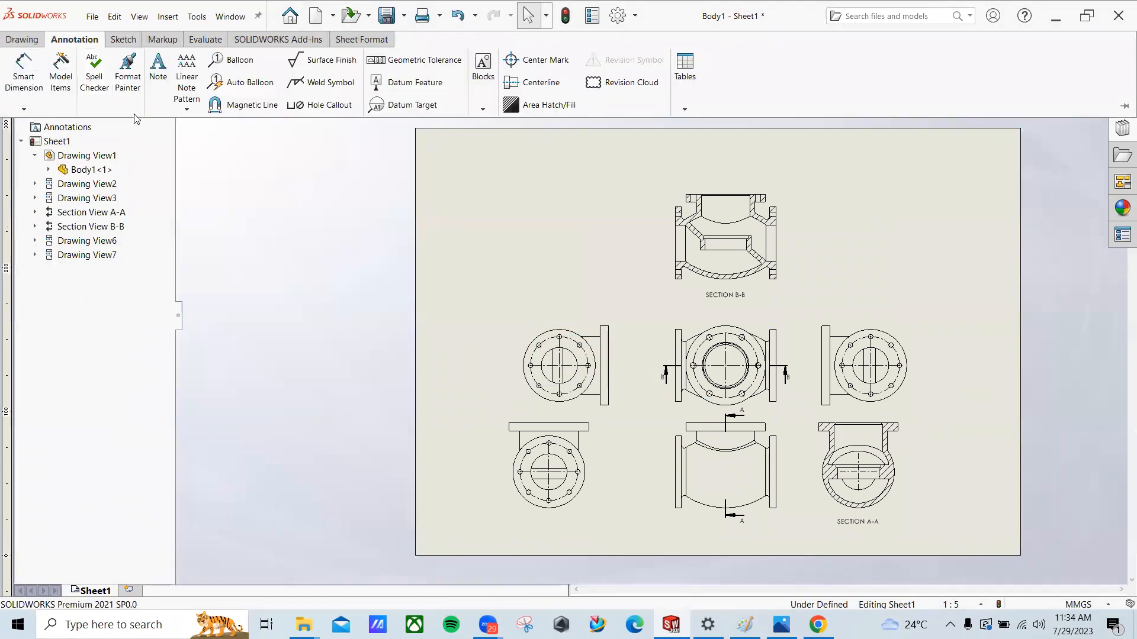
{"action": "left_click", "coordinate": [23, 39]}
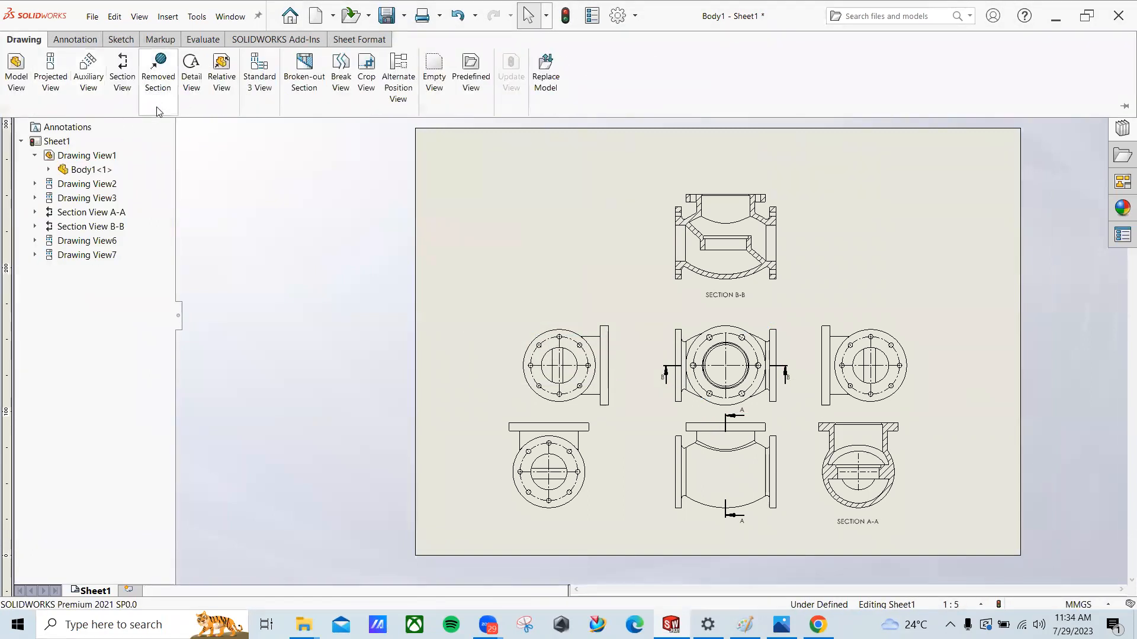
{"action": "left_click", "coordinate": [131, 90]}
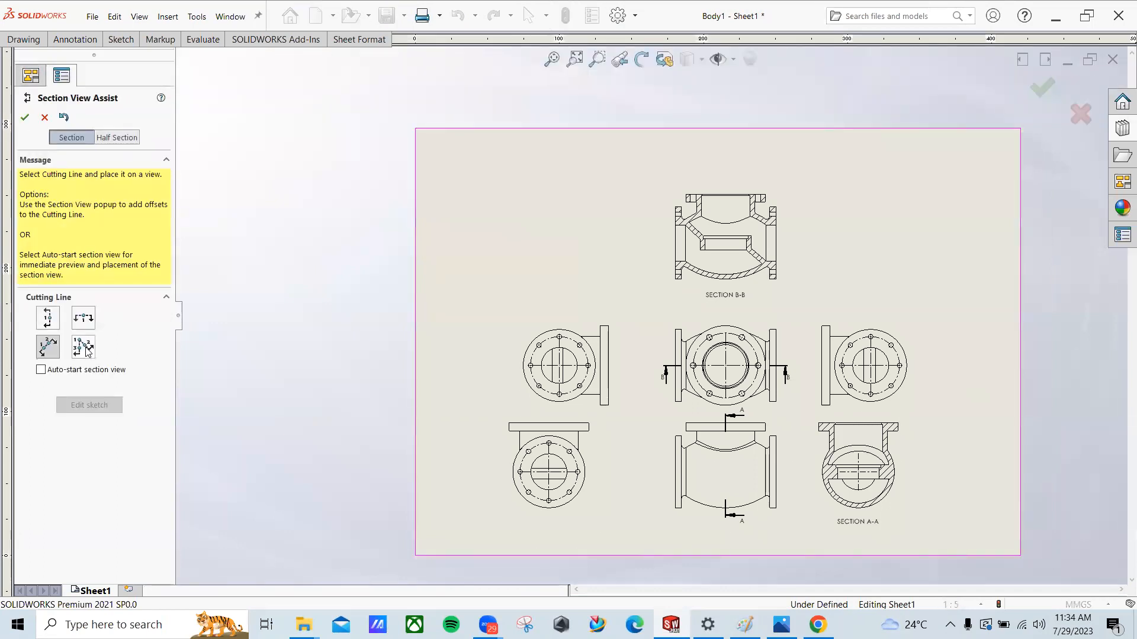
{"action": "scroll", "coordinate": [751, 489], "scroll_direction": "down", "scroll_amount": 2}
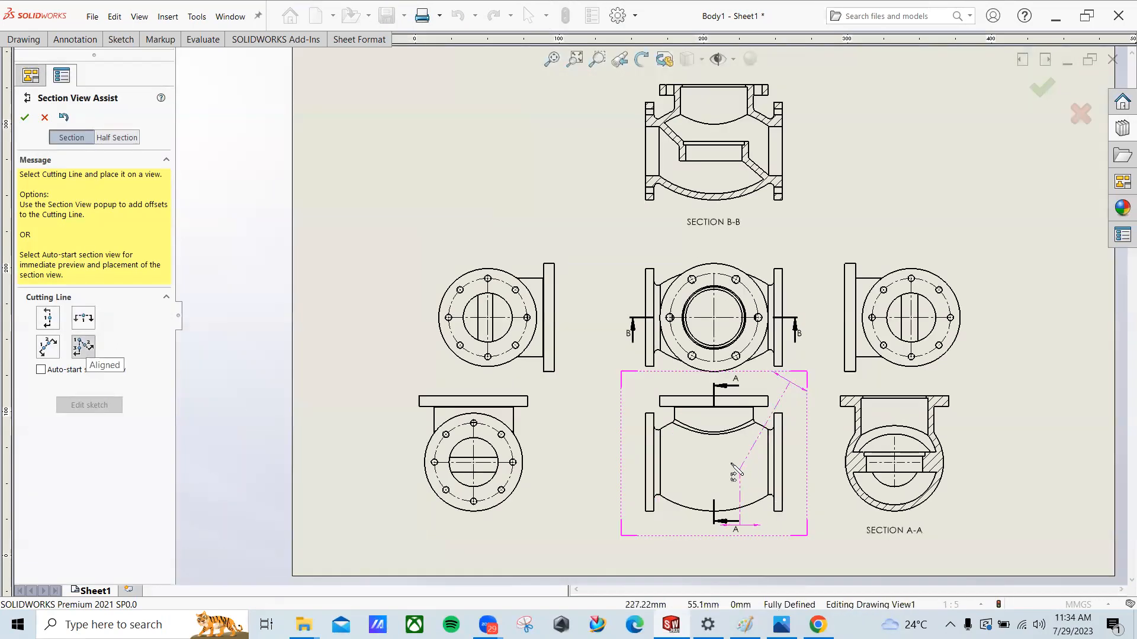
Step: Define an aligned section cutting line on the top view through its centre, the upper-right bolt hole and straight down
{"action": "scroll", "coordinate": [426, 370], "scroll_direction": "down", "scroll_amount": 1}
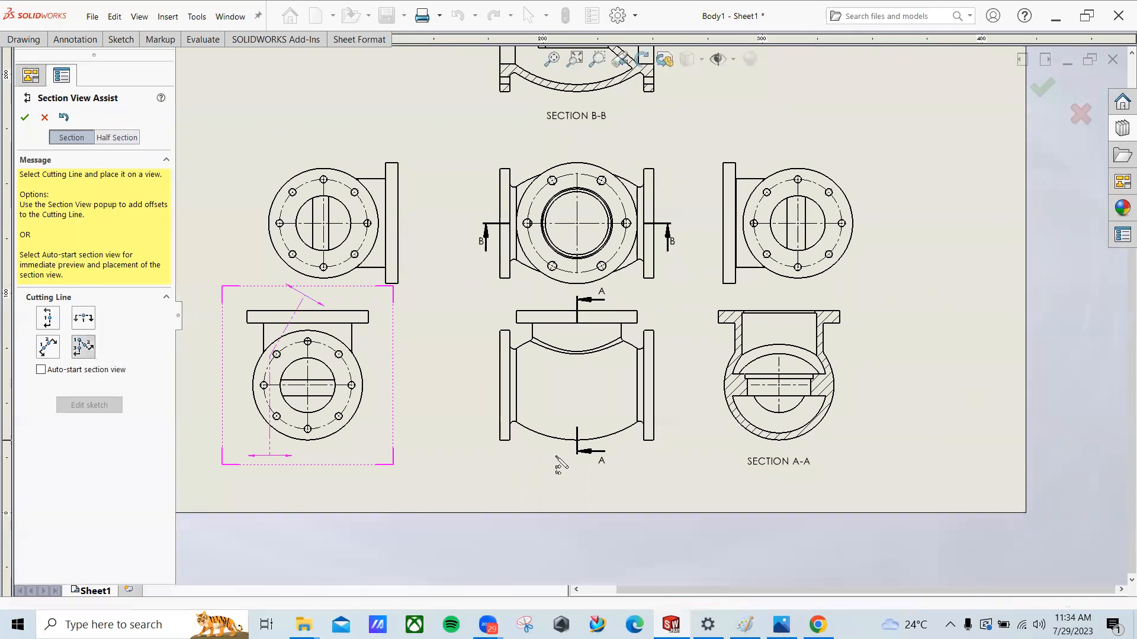
{"action": "scroll", "coordinate": [681, 447], "scroll_direction": "down", "scroll_amount": 1}
{"action": "middle_click_drag", "start_coordinate": [576, 224], "coordinate": [577, 292]}
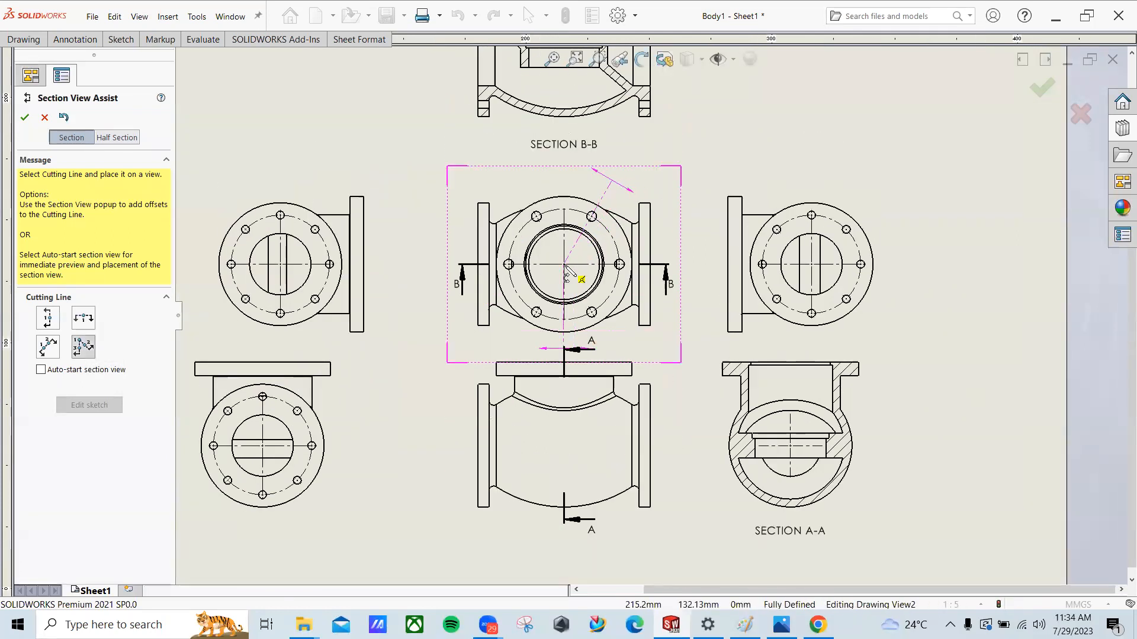
{"action": "scroll", "coordinate": [567, 267], "scroll_direction": "down", "scroll_amount": 4}
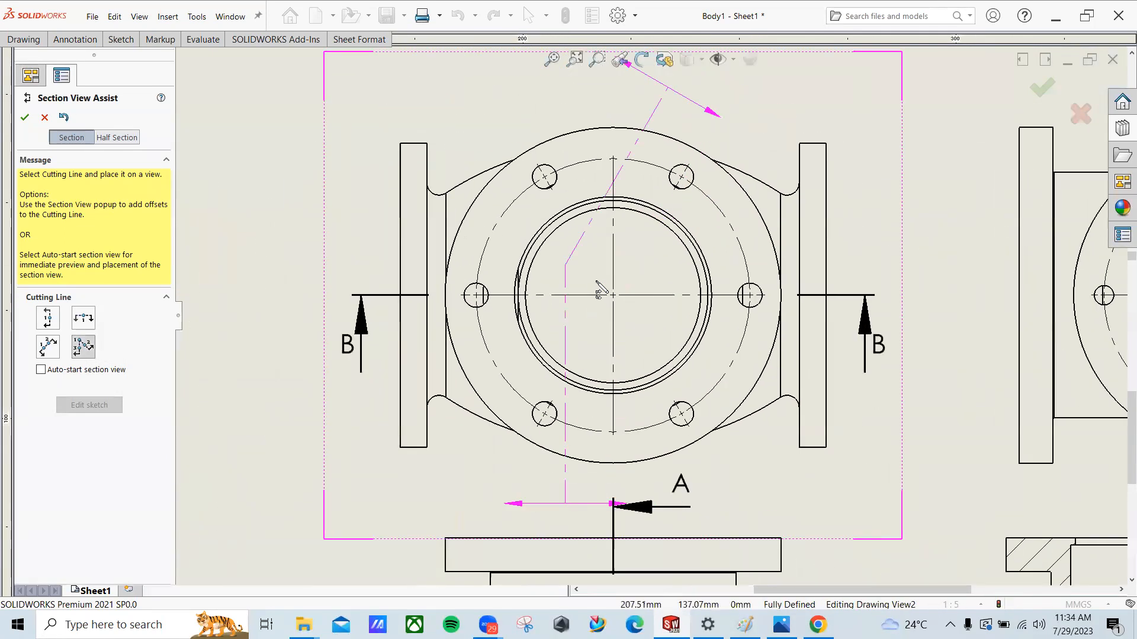
{"action": "scroll", "coordinate": [616, 304], "scroll_direction": "up", "scroll_amount": 2}
{"action": "scroll", "coordinate": [627, 311], "scroll_direction": "down", "scroll_amount": 6}
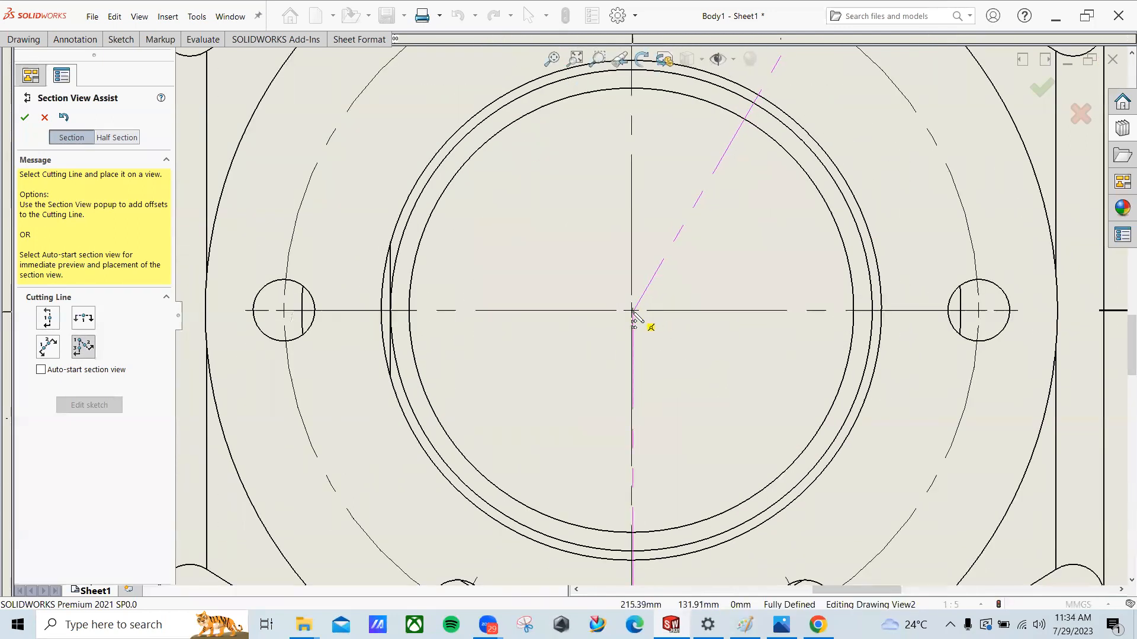
{"action": "left_click", "coordinate": [633, 310]}
{"action": "scroll", "coordinate": [666, 303], "scroll_direction": "up", "scroll_amount": 3}
{"action": "scroll", "coordinate": [669, 303], "scroll_direction": "up", "scroll_amount": 1}
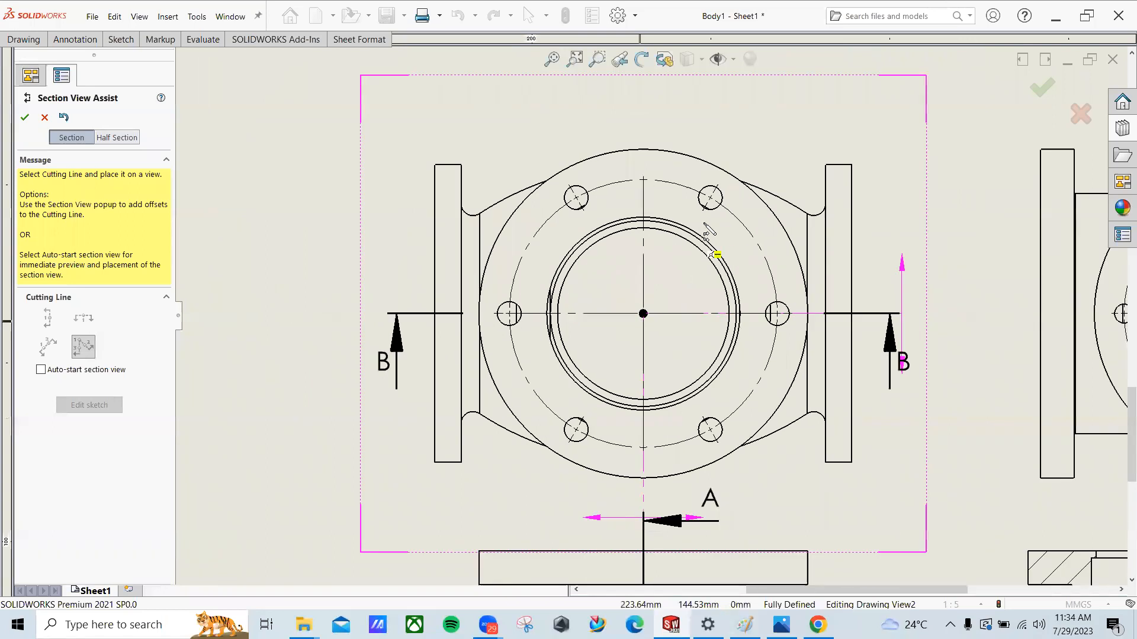
{"action": "left_click", "coordinate": [711, 197]}
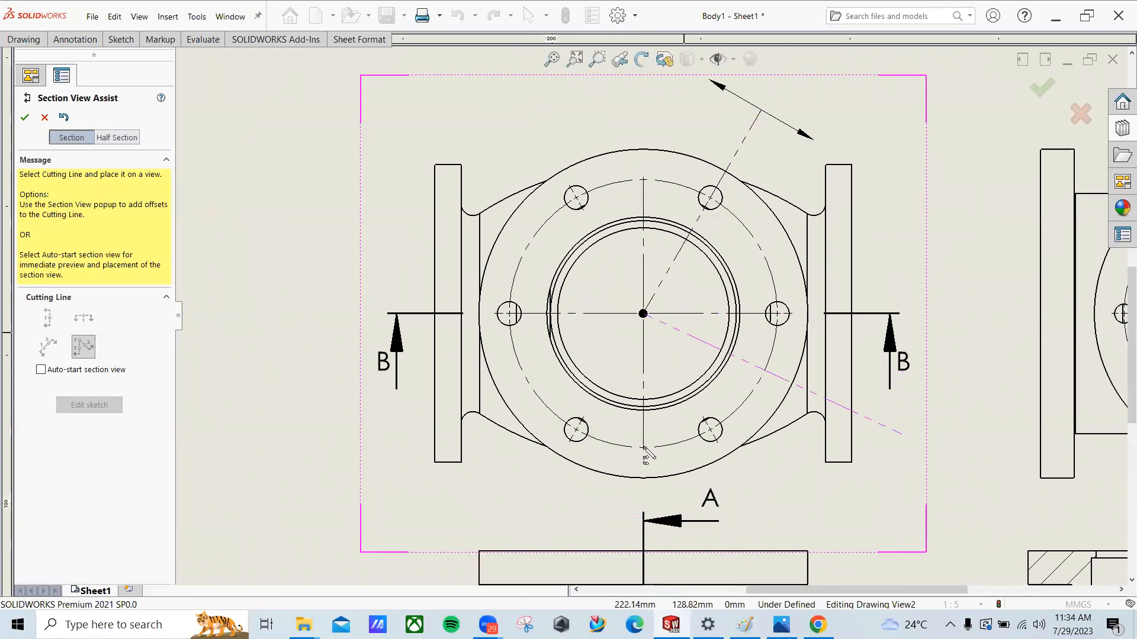
{"action": "left_click", "coordinate": [645, 454]}
{"action": "left_click", "coordinate": [738, 468]}
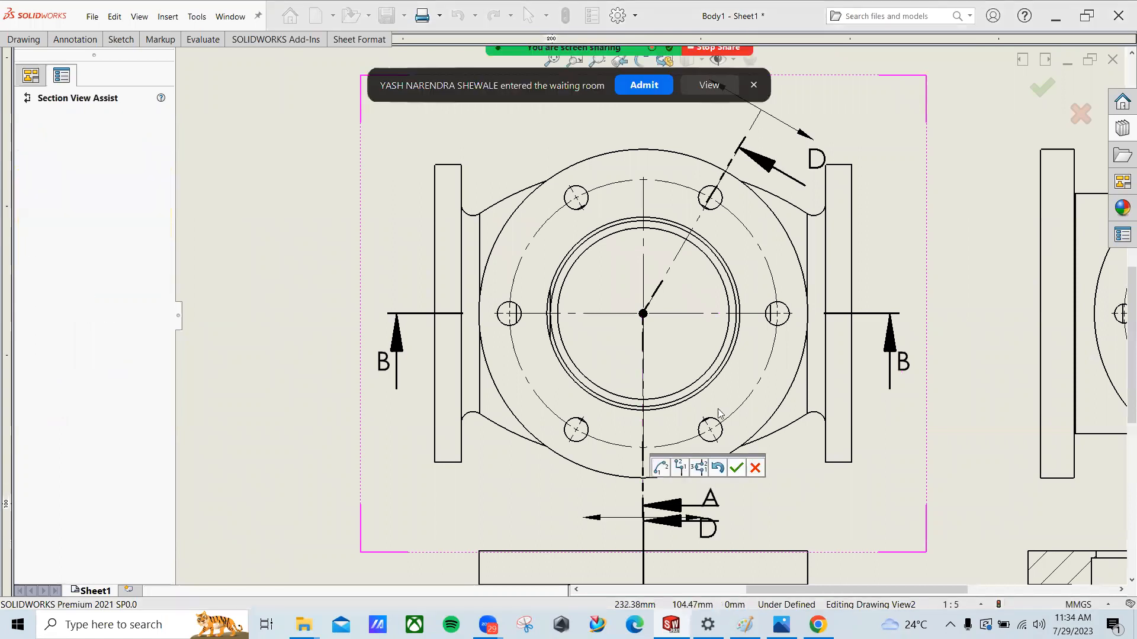
Step: Place aligned section view D-D beyond the left-hand side view and accept its properties
{"action": "scroll", "coordinate": [659, 298], "scroll_direction": "up", "scroll_amount": 6}
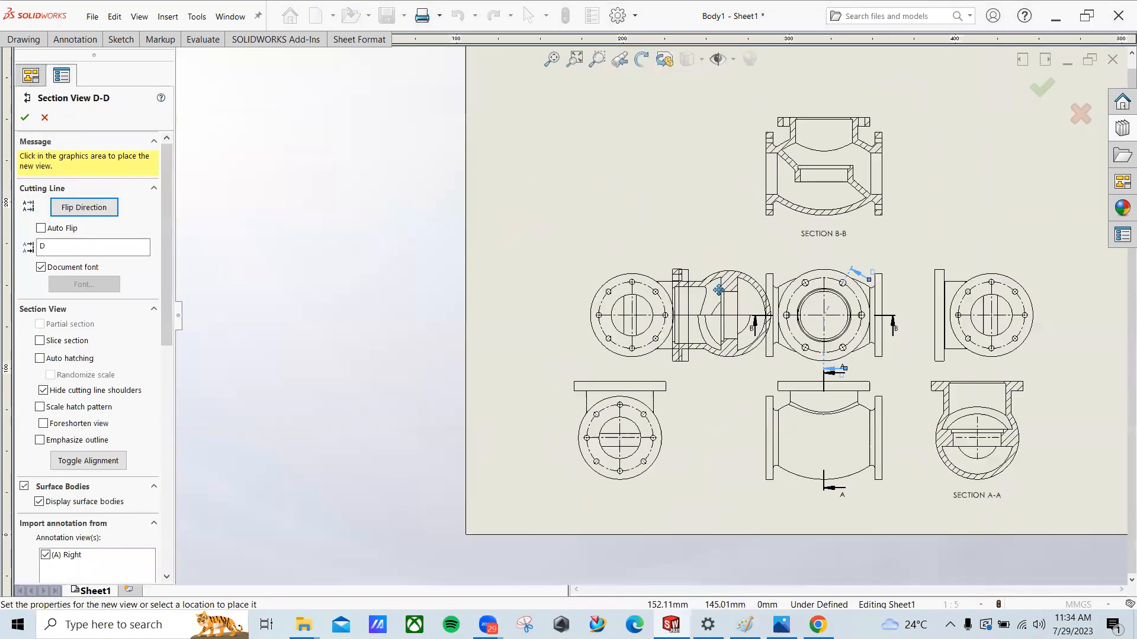
{"action": "left_click", "coordinate": [565, 298]}
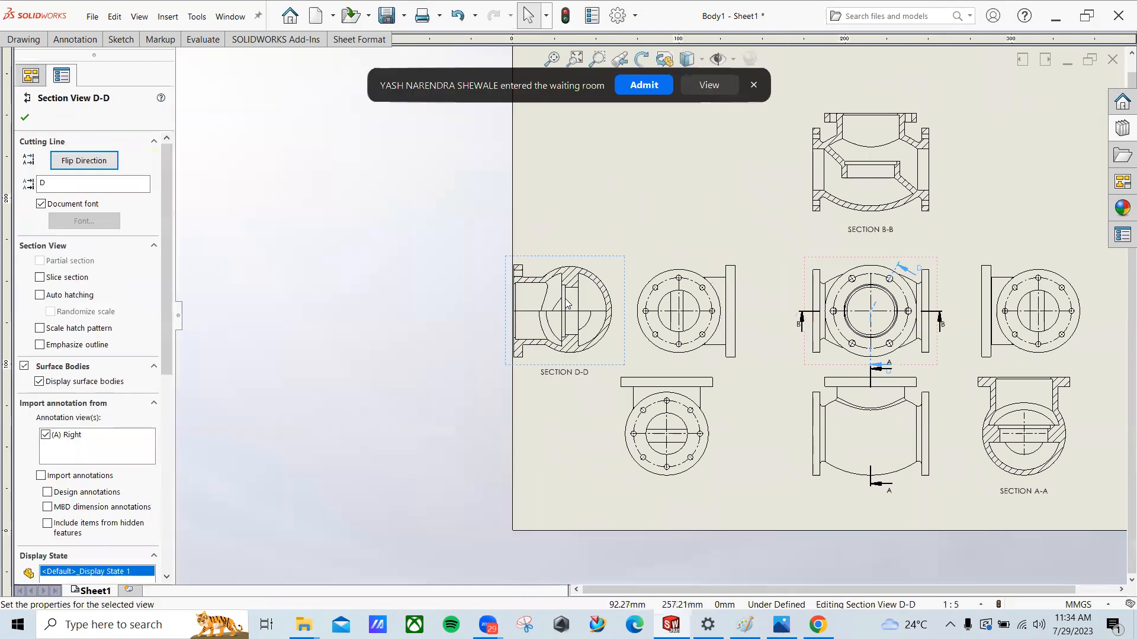
{"action": "scroll", "coordinate": [646, 205], "scroll_direction": "down", "scroll_amount": 3}
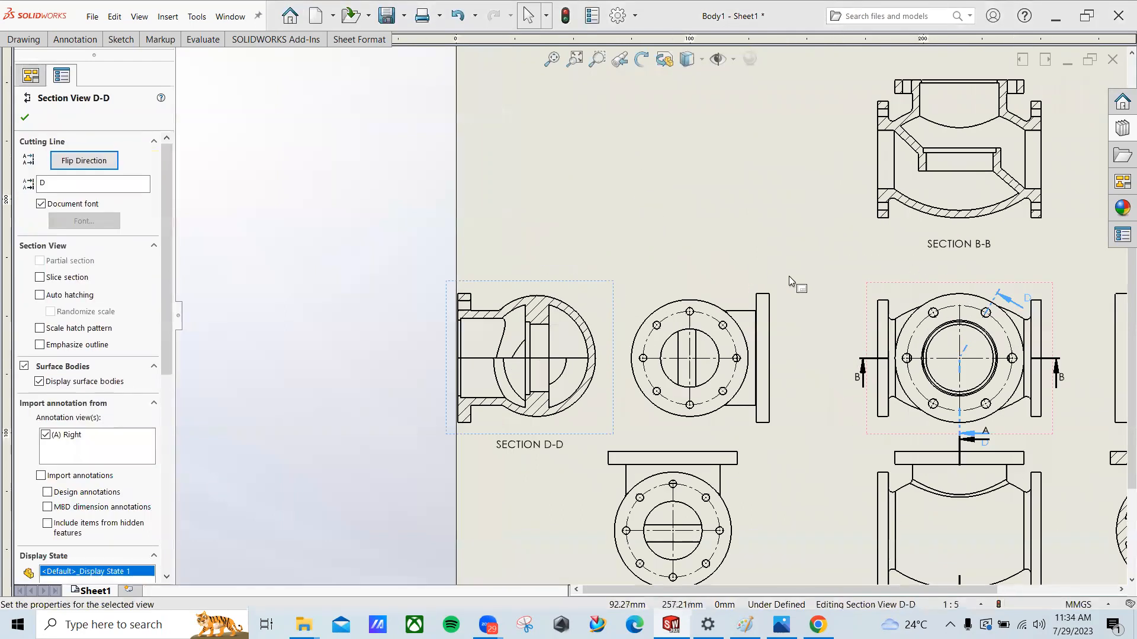
{"action": "middle_click_drag", "start_coordinate": [1105, 462], "coordinate": [865, 373]}
{"action": "scroll", "coordinate": [922, 408], "scroll_direction": "down", "scroll_amount": 1}
{"action": "key", "text": "f"}
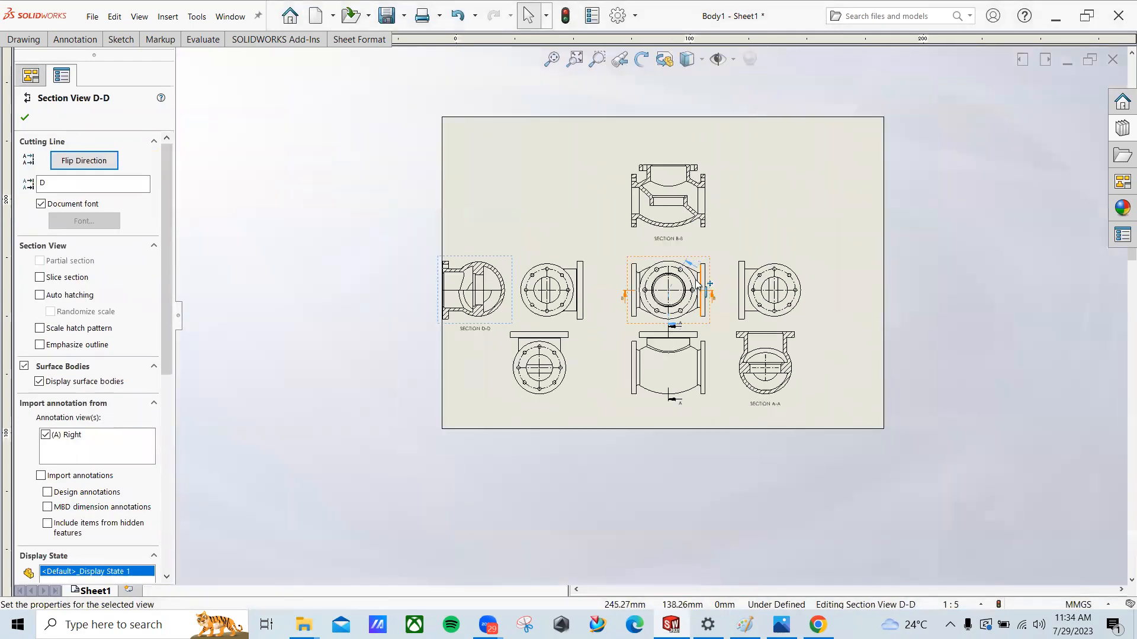
{"action": "scroll", "coordinate": [648, 308], "scroll_direction": "up", "scroll_amount": 5}
{"action": "scroll", "coordinate": [649, 308], "scroll_direction": "down", "scroll_amount": 2}
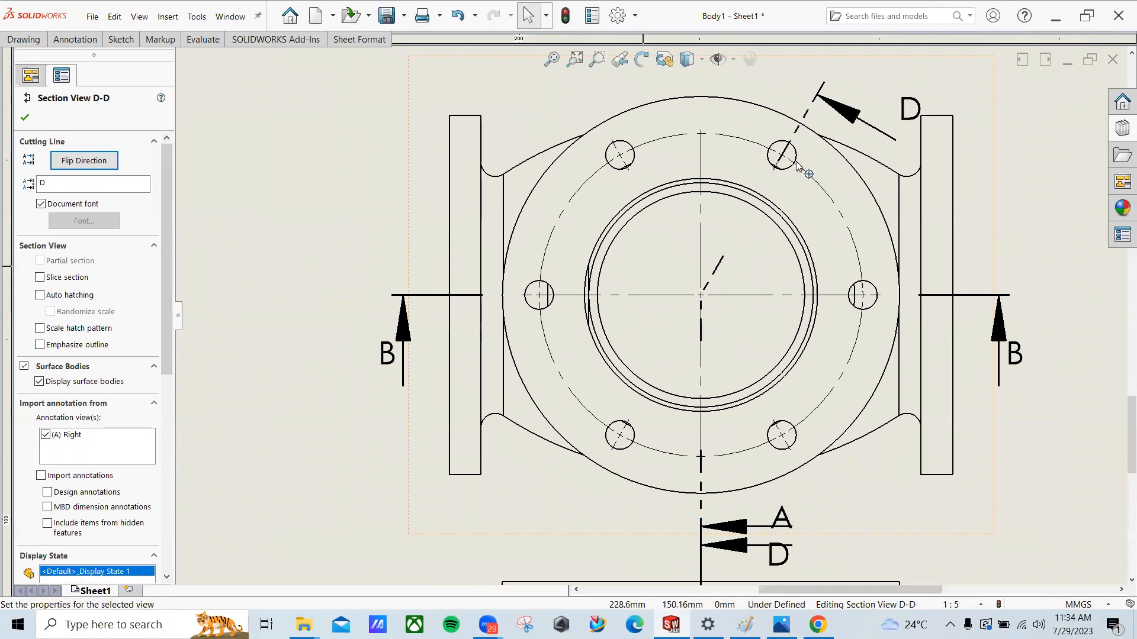
{"action": "key", "text": "f"}
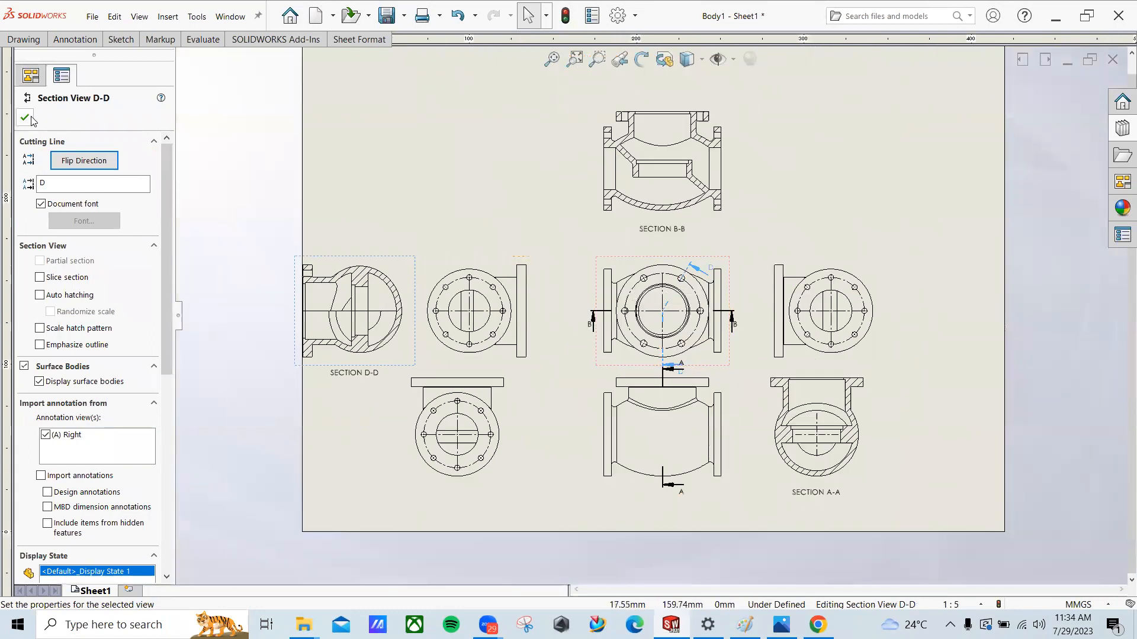
{"action": "left_click", "coordinate": [25, 117]}
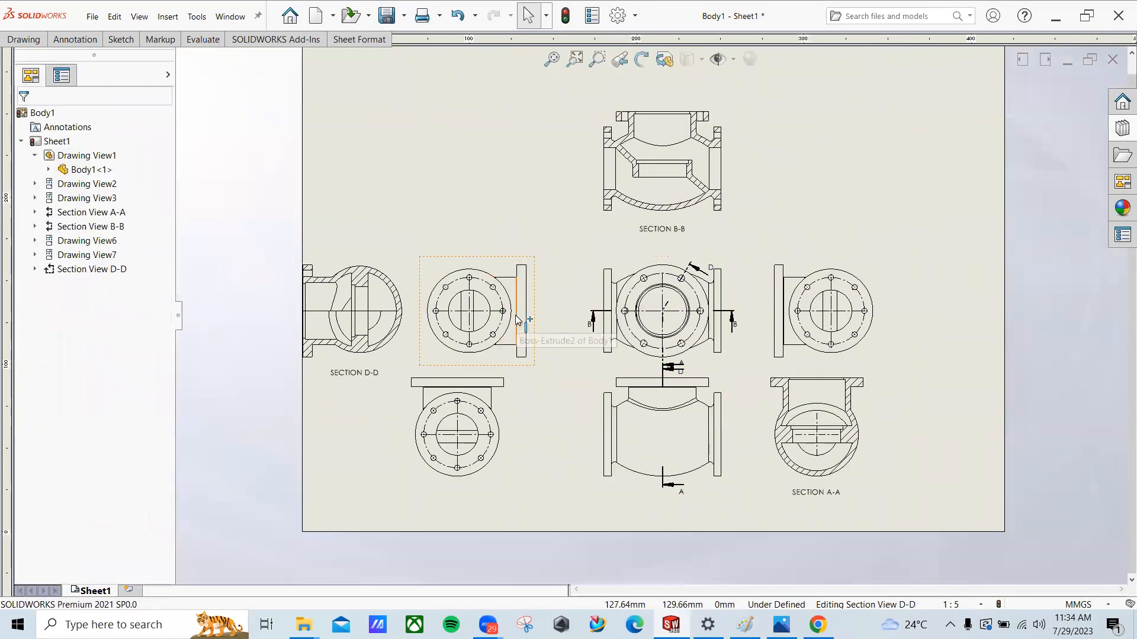
Step: Examine section view D-D and compare it with its bent cutting line on the top view
{"action": "left_click", "coordinate": [393, 258]}
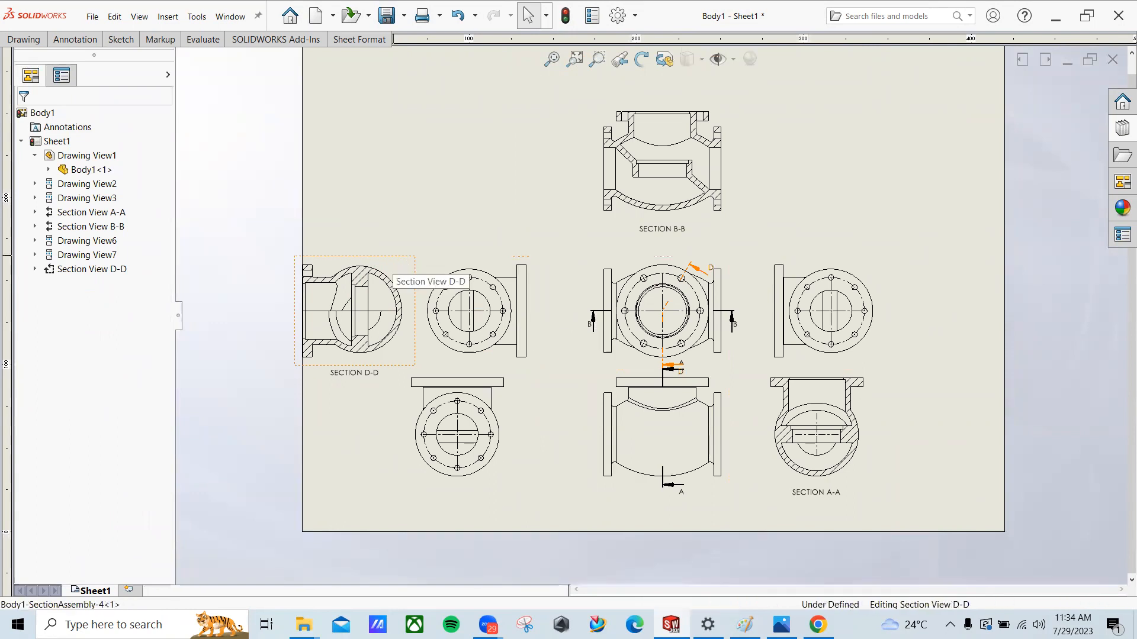
{"action": "scroll", "coordinate": [201, 330], "scroll_direction": "down", "scroll_amount": 2}
{"action": "scroll", "coordinate": [862, 423], "scroll_direction": "down", "scroll_amount": 2}
{"action": "middle_click_drag", "start_coordinate": [365, 311], "coordinate": [616, 377]}
{"action": "middle_click_drag", "start_coordinate": [620, 244], "coordinate": [337, 261]}
{"action": "scroll", "coordinate": [830, 335], "scroll_direction": "up", "scroll_amount": 3}
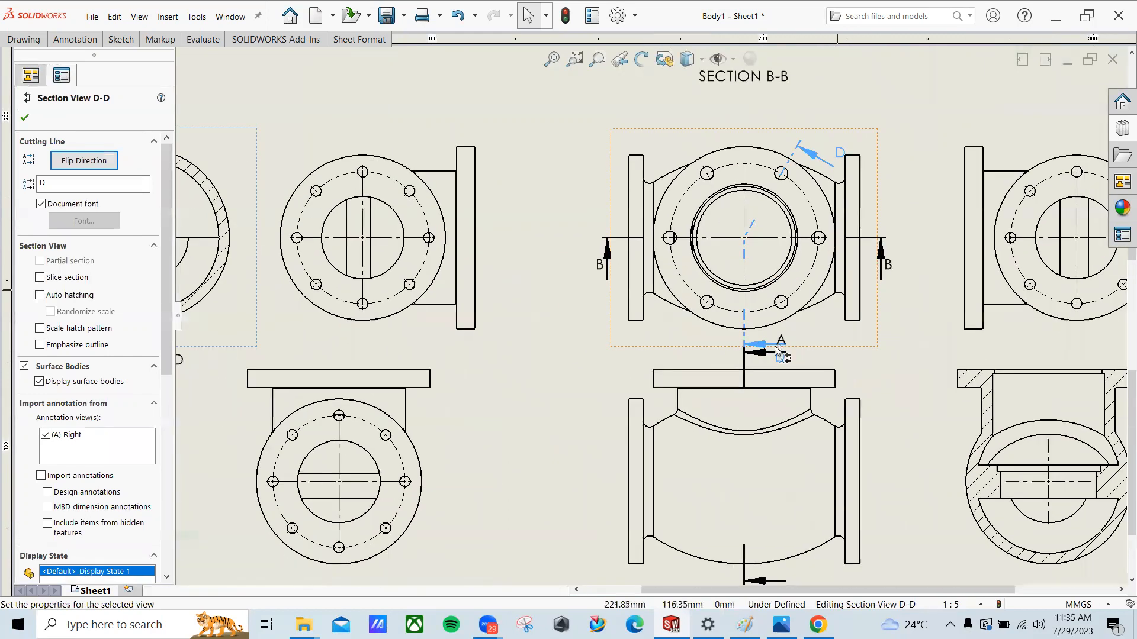
{"action": "scroll", "coordinate": [655, 314], "scroll_direction": "down", "scroll_amount": 5}
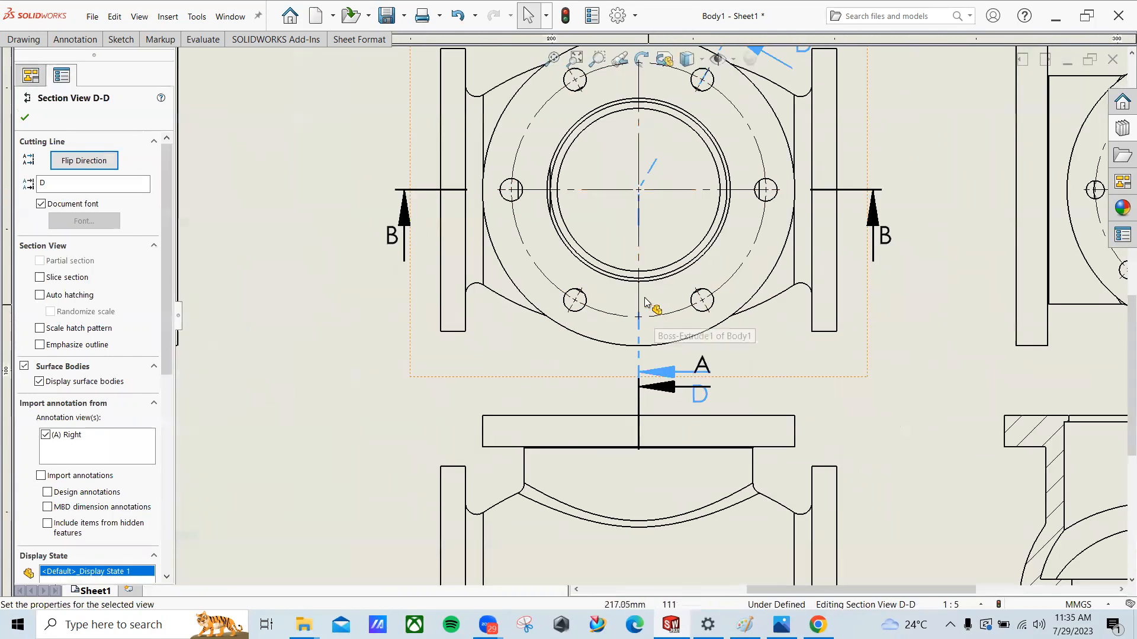
{"action": "middle_click_drag", "start_coordinate": [444, 332], "coordinate": [807, 335]}
{"action": "middle_click_drag", "start_coordinate": [890, 335], "coordinate": [984, 329]}
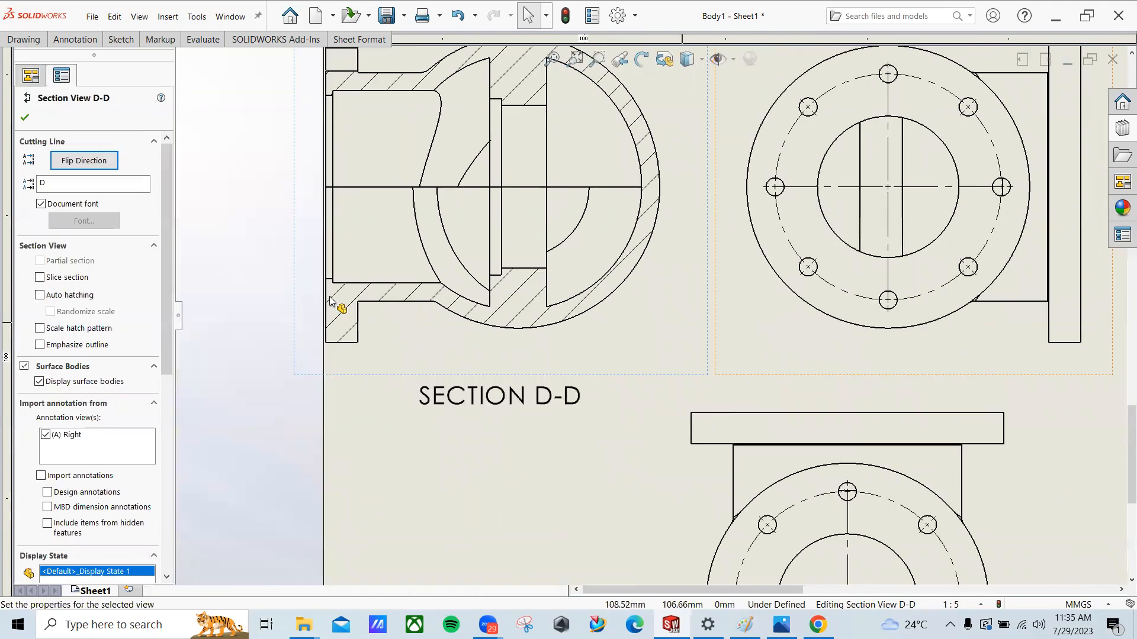
{"action": "scroll", "coordinate": [351, 343], "scroll_direction": "up", "scroll_amount": 2}
{"action": "scroll", "coordinate": [350, 343], "scroll_direction": "up", "scroll_amount": 5}
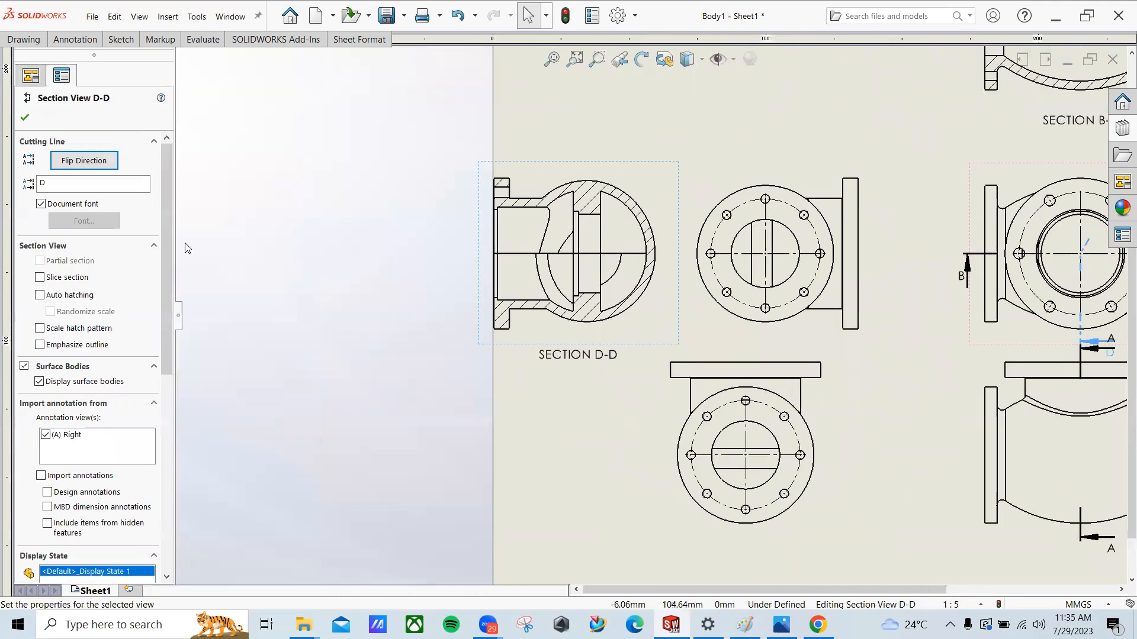
Step: Undo section view D-D and the side view projected to the left of the top view
{"action": "left_click", "coordinate": [222, 267]}
{"action": "middle_click_drag", "start_coordinate": [841, 282], "coordinate": [485, 329]}
{"action": "scroll", "coordinate": [485, 329], "scroll_direction": "down", "scroll_amount": 7}
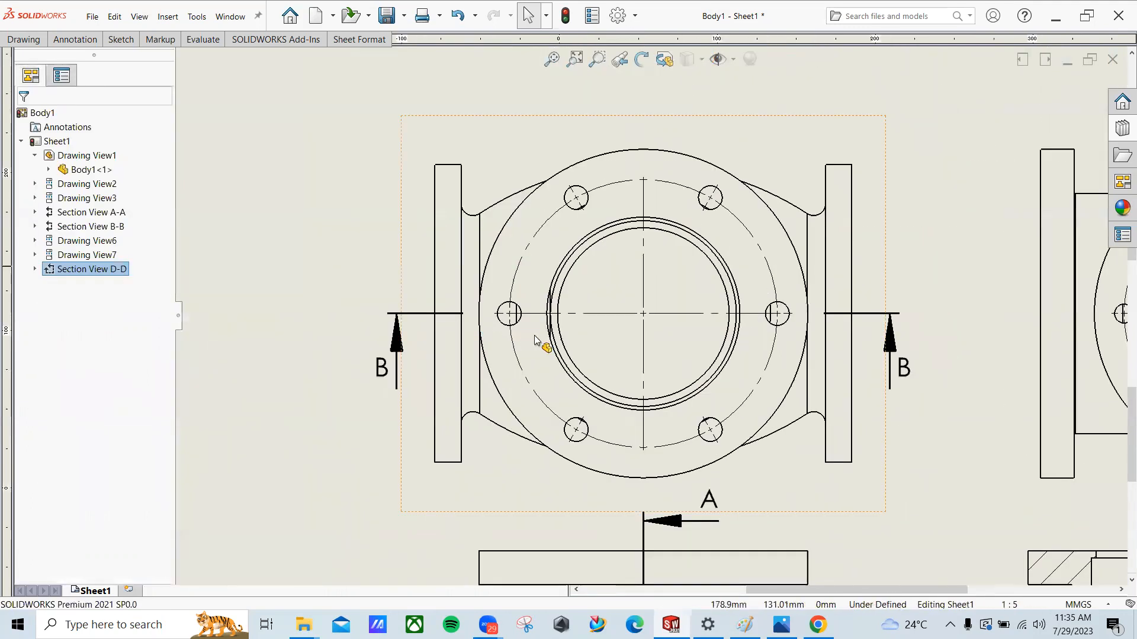
{"action": "key", "text": "ctrl+z"}
{"action": "key", "text": "ctrl+z"}
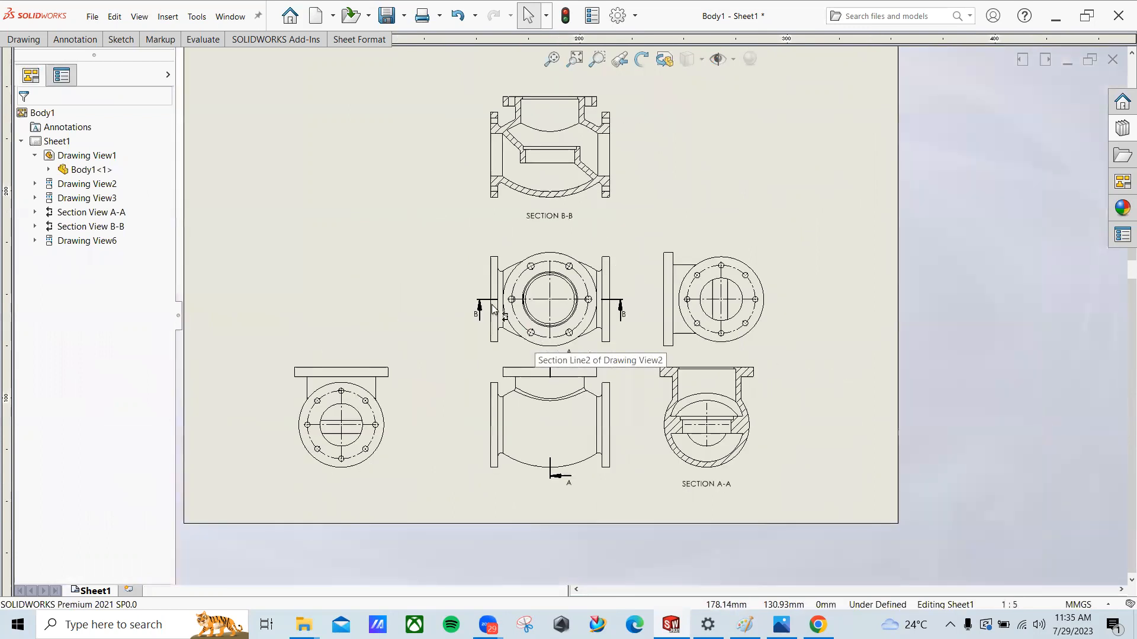
Step: Create an isometric projected view from the front view and place it at the sheet's upper-right corner
{"action": "middle_click_drag", "start_coordinate": [389, 201], "coordinate": [450, 199]}
{"action": "left_click", "coordinate": [70, 40]}
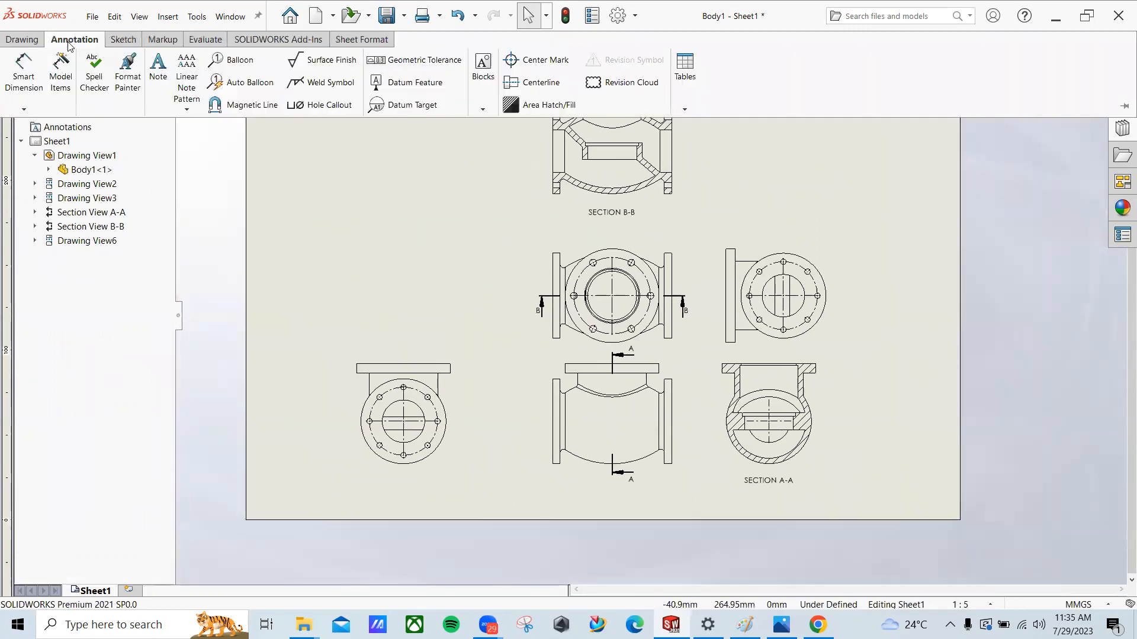
{"action": "left_click", "coordinate": [23, 39]}
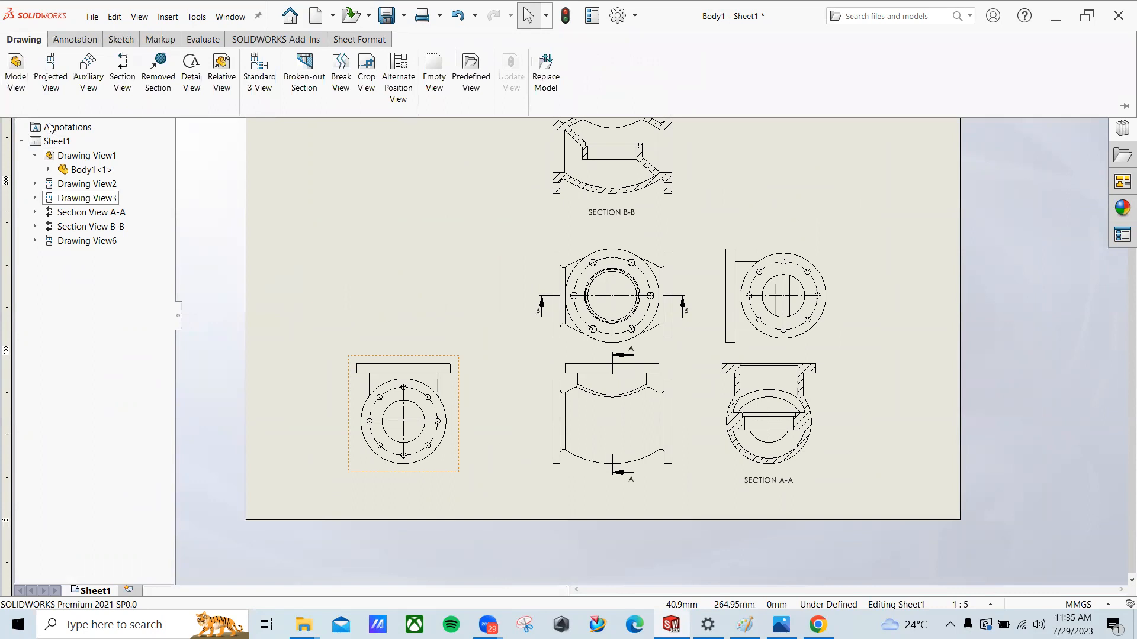
{"action": "left_click", "coordinate": [51, 77]}
{"action": "middle_click_drag", "start_coordinate": [627, 261], "coordinate": [504, 269]}
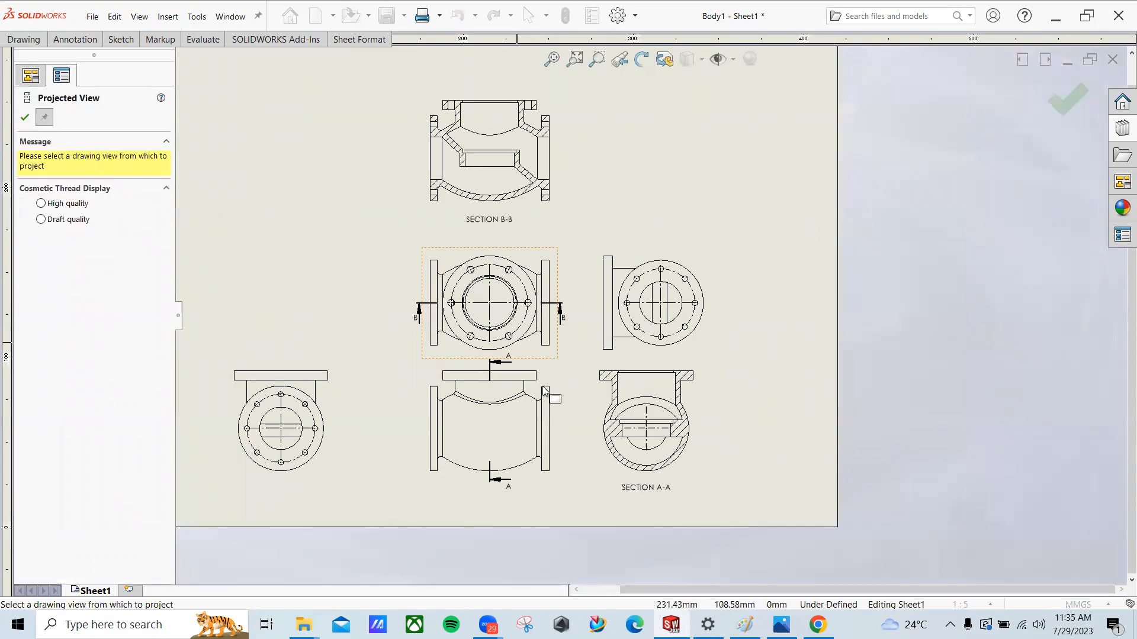
{"action": "left_click", "coordinate": [550, 373]}
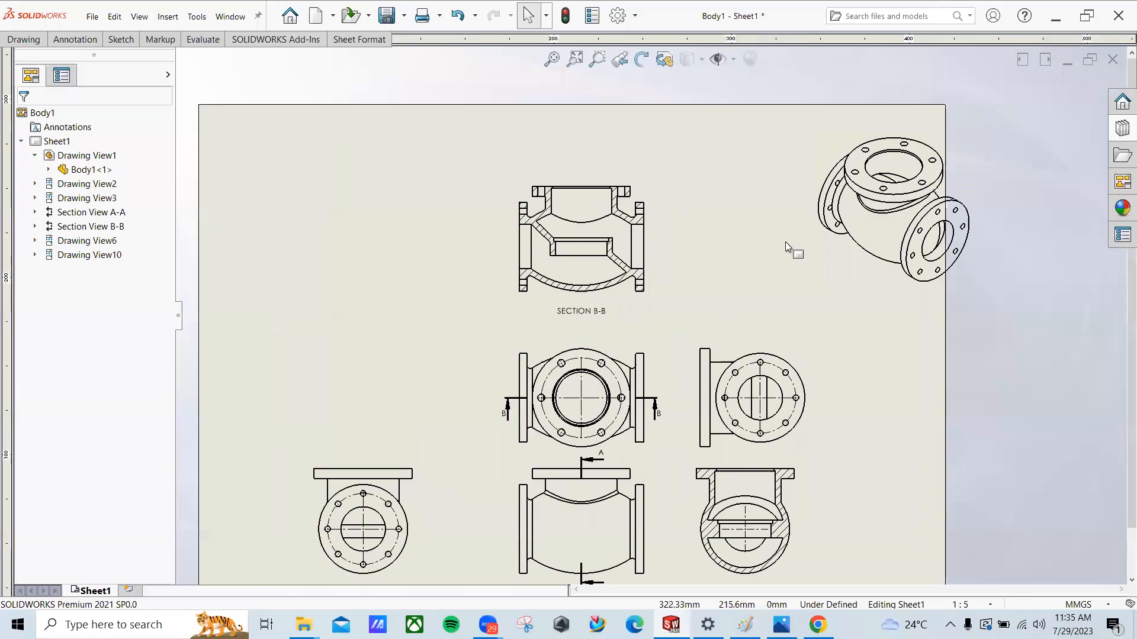
{"action": "left_click", "coordinate": [785, 242]}
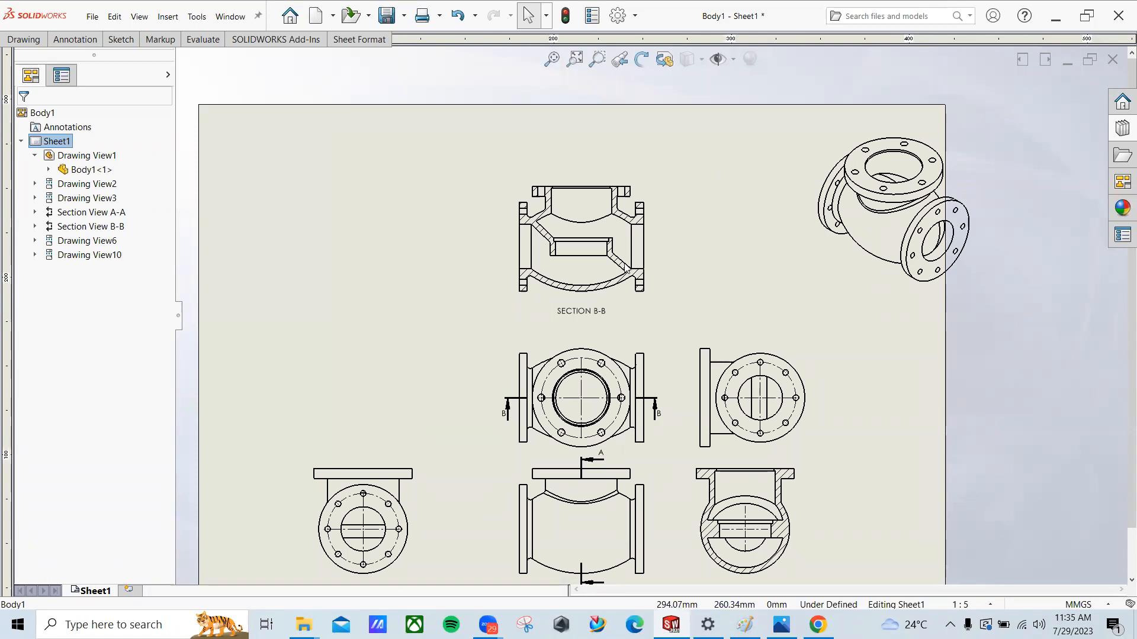
Step: Reposition the isometric view so that it sits inside the sheet border, beside Section B-B
{"action": "middle_click_drag", "start_coordinate": [715, 197], "coordinate": [764, 250]}
{"action": "left_click_drag", "start_coordinate": [875, 175], "coordinate": [778, 178]}
{"action": "middle_click_drag", "start_coordinate": [808, 328], "coordinate": [729, 268]}
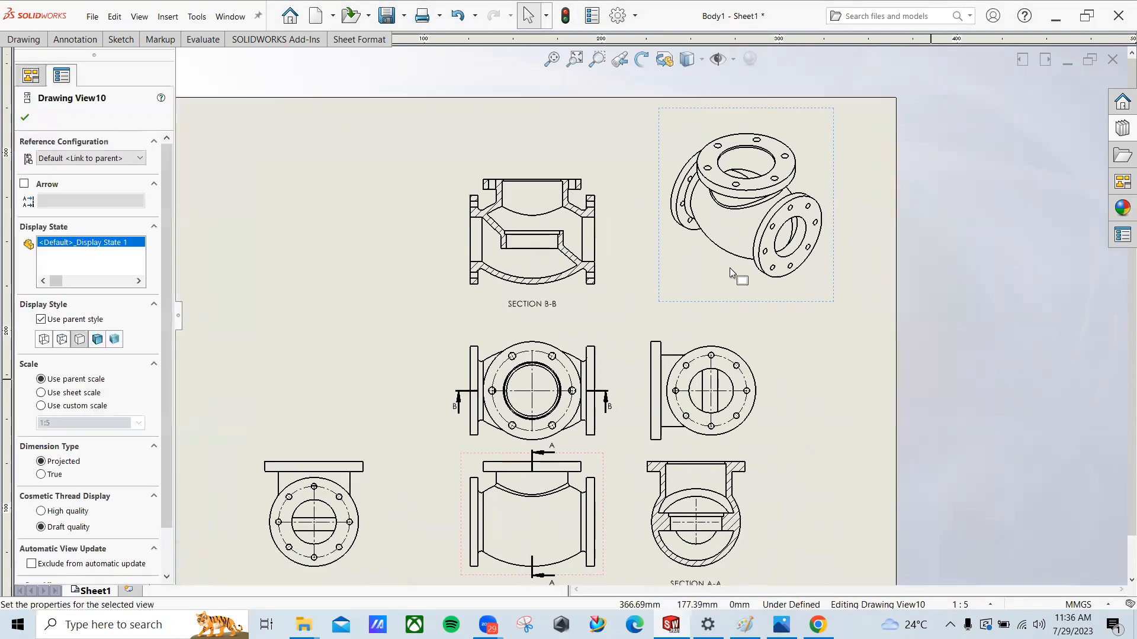
{"action": "left_click_drag", "start_coordinate": [844, 307], "coordinate": [869, 311]}
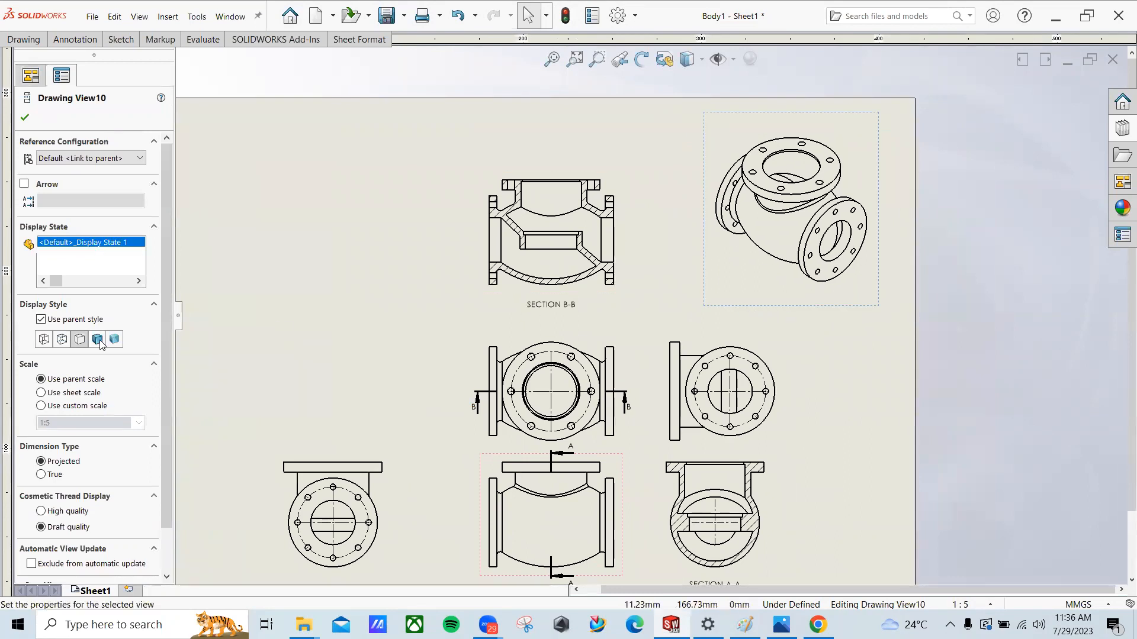
Step: Set the isometric view's display style to Shaded With Edges after trying Shaded, and accept the view properties
{"action": "left_click", "coordinate": [97, 340]}
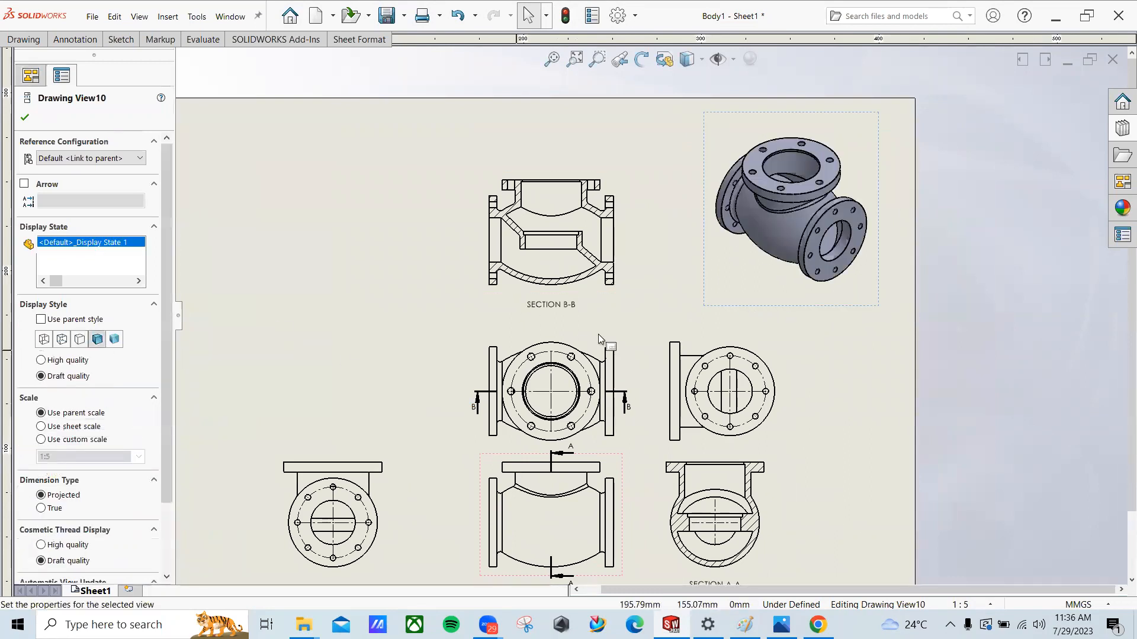
{"action": "middle_click_drag", "start_coordinate": [642, 329], "coordinate": [664, 323]}
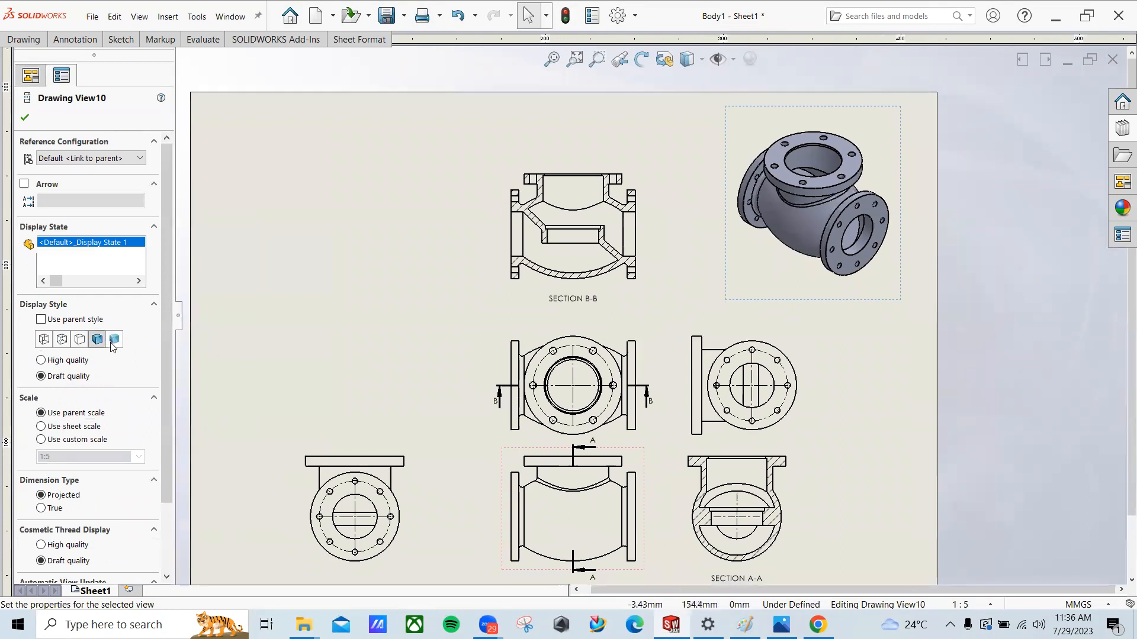
{"action": "left_click", "coordinate": [113, 341]}
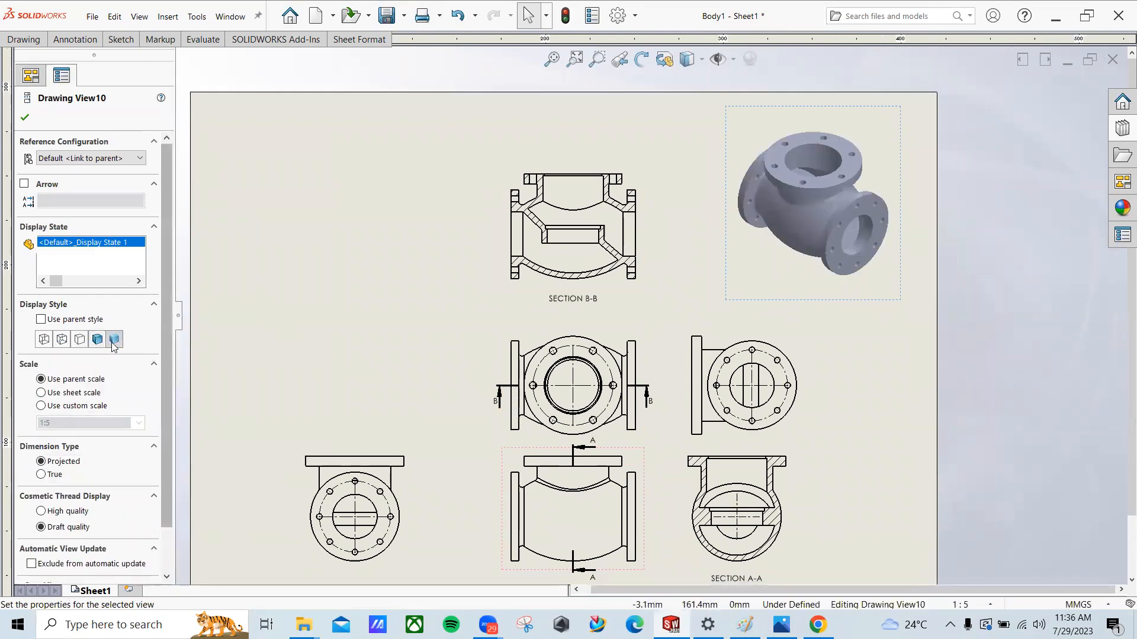
{"action": "left_click", "coordinate": [97, 339]}
{"action": "middle_click_drag", "start_coordinate": [361, 392], "coordinate": [365, 338]}
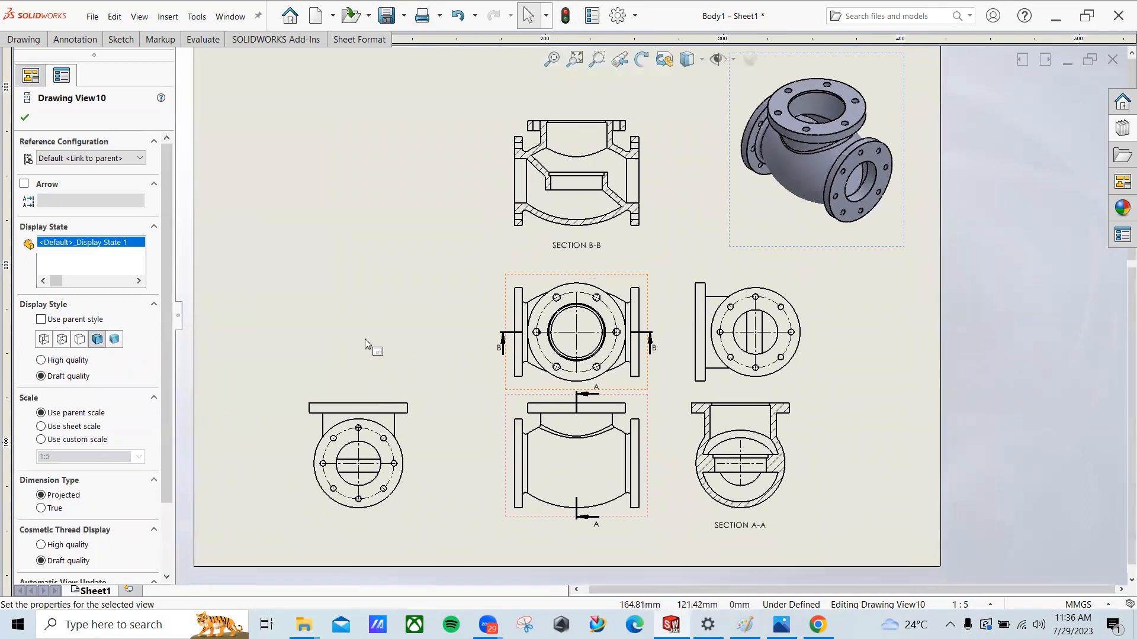
{"action": "left_click", "coordinate": [26, 118]}
{"action": "middle_click_drag", "start_coordinate": [701, 204], "coordinate": [697, 284]}
{"action": "left_click", "coordinate": [696, 284]}
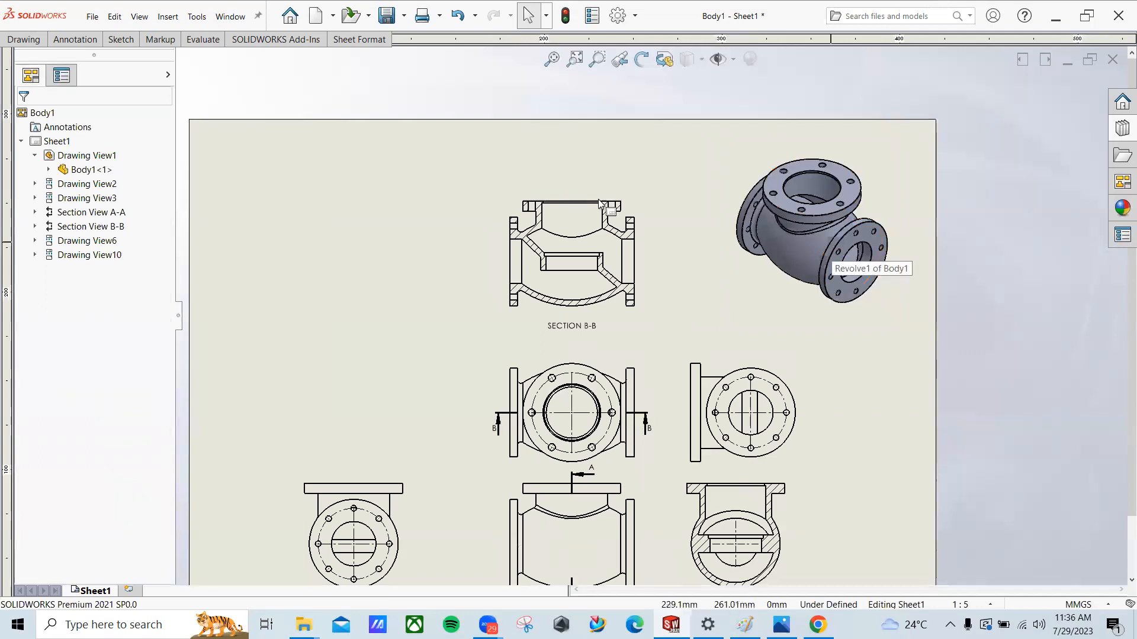
Step: Insert a model view of the Bridge part into the empty area of the sheet beside Section B-B
{"action": "scroll", "coordinate": [665, 350], "scroll_direction": "down", "scroll_amount": 3}
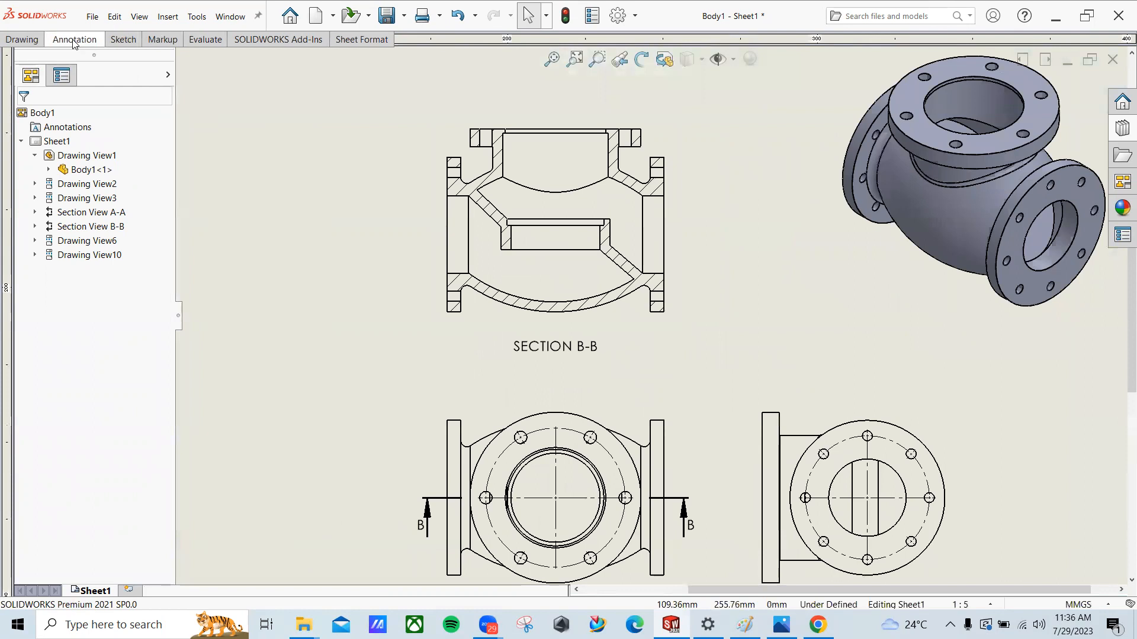
{"action": "left_click", "coordinate": [74, 40]}
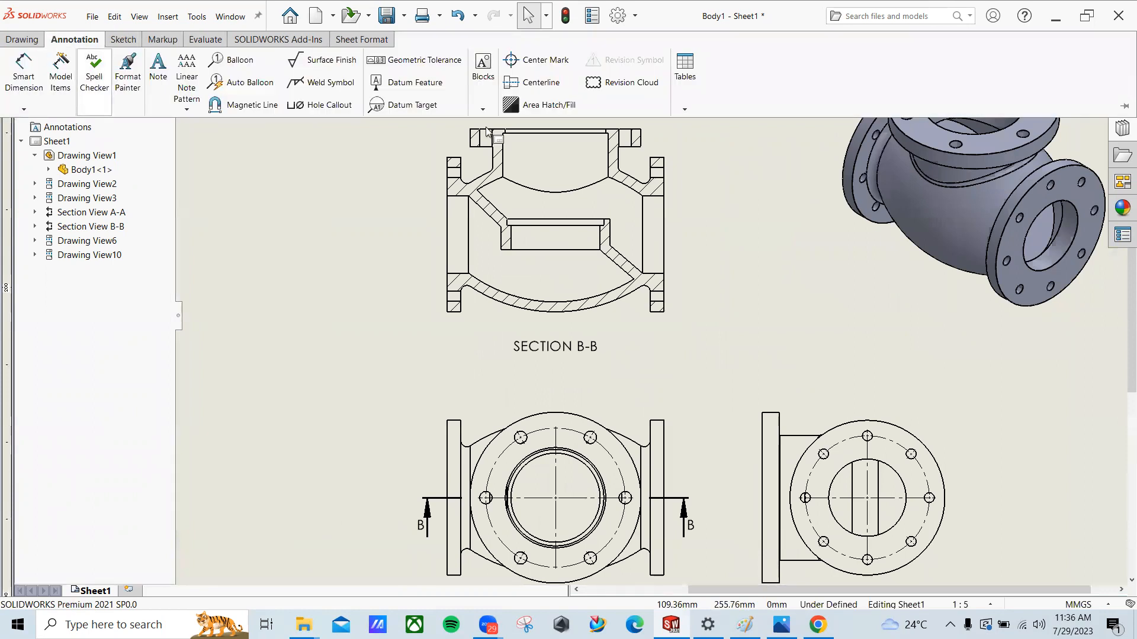
{"action": "left_click", "coordinate": [22, 39]}
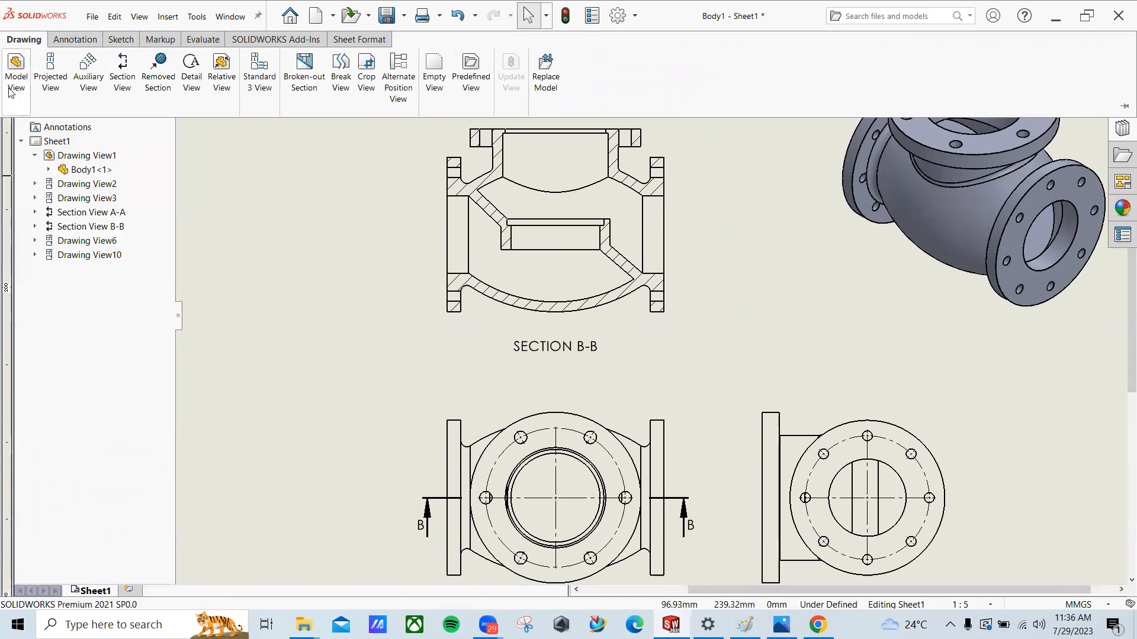
{"action": "left_click", "coordinate": [20, 87]}
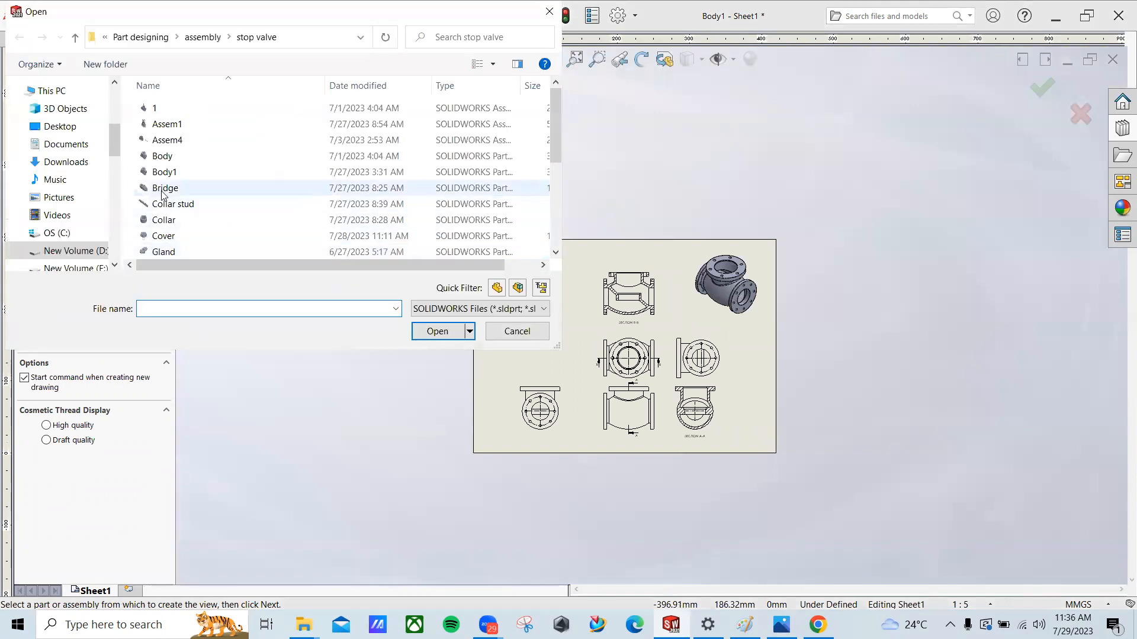
{"action": "left_click", "coordinate": [165, 187]}
{"action": "left_click", "coordinate": [438, 331]}
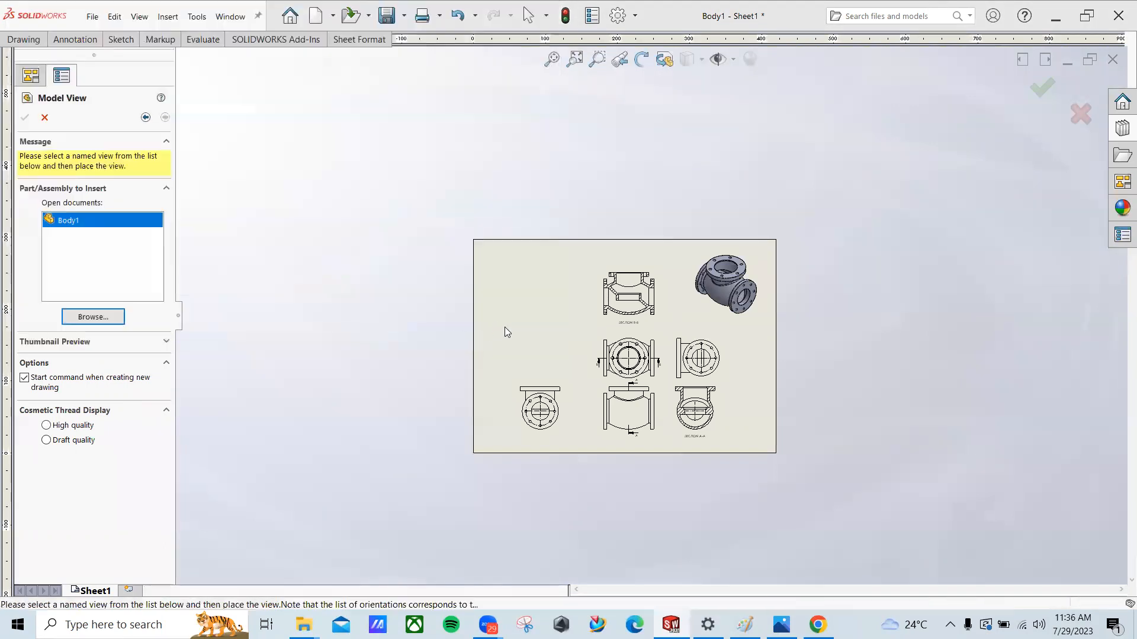
{"action": "left_click", "coordinate": [528, 276]}
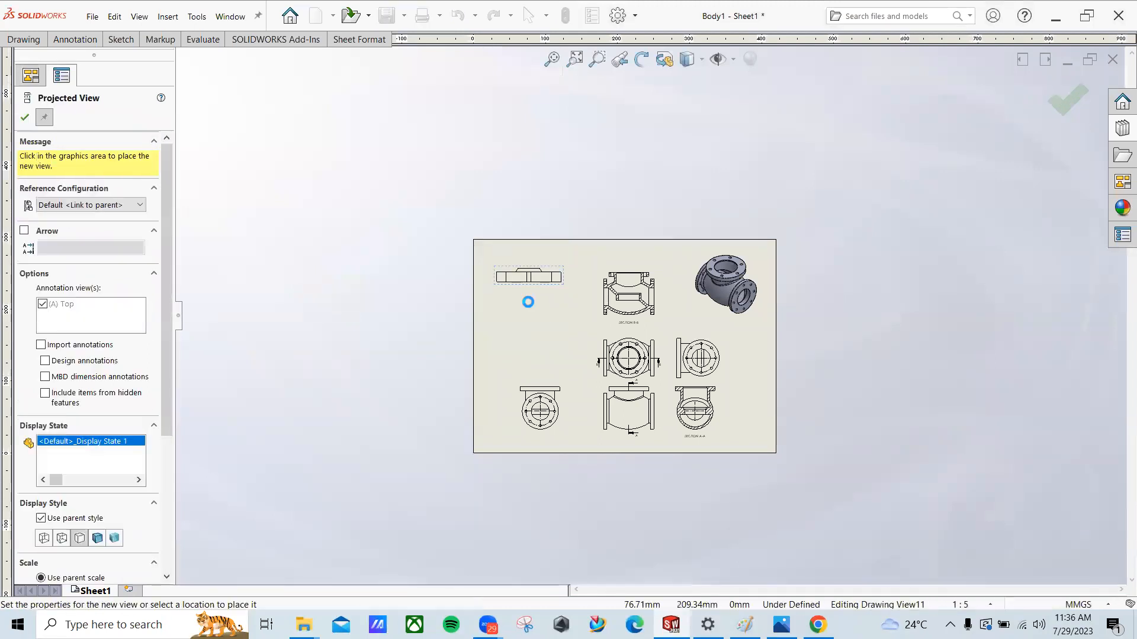
Step: Project views of the bridge below and to the right of its first view, and undo the right-hand one
{"action": "left_click", "coordinate": [529, 303]}
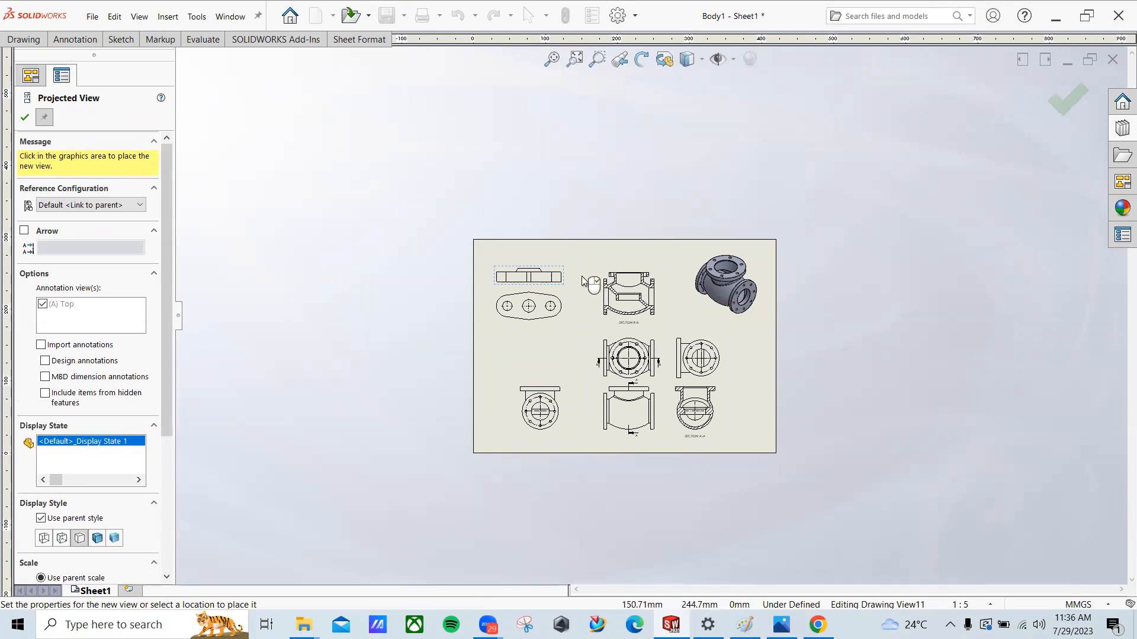
{"action": "left_click", "coordinate": [582, 277]}
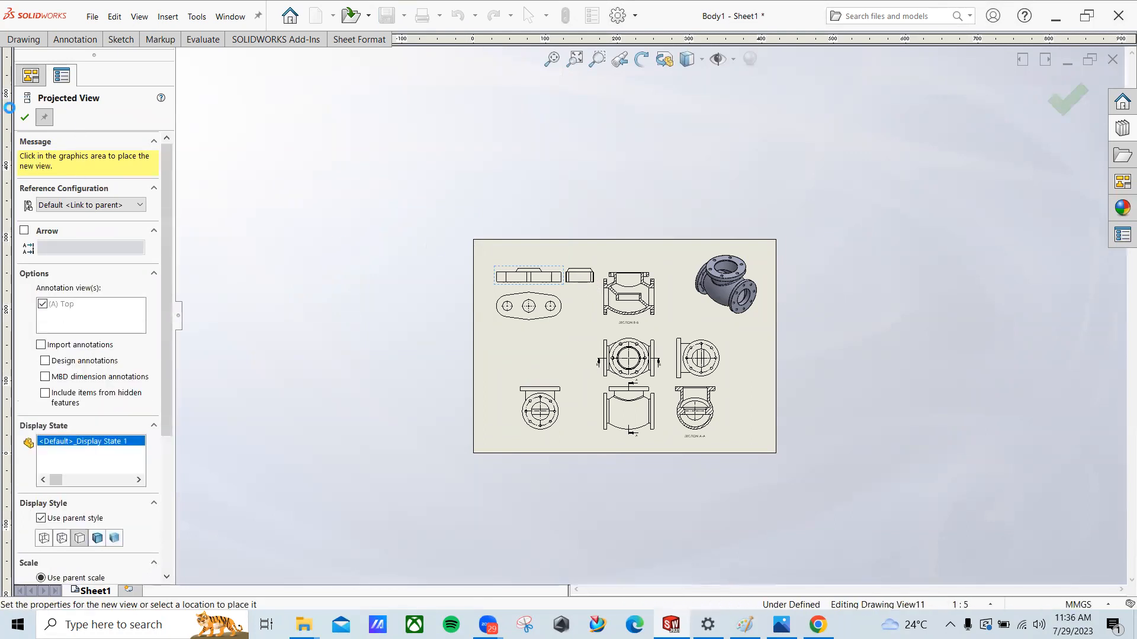
{"action": "left_click", "coordinate": [24, 117]}
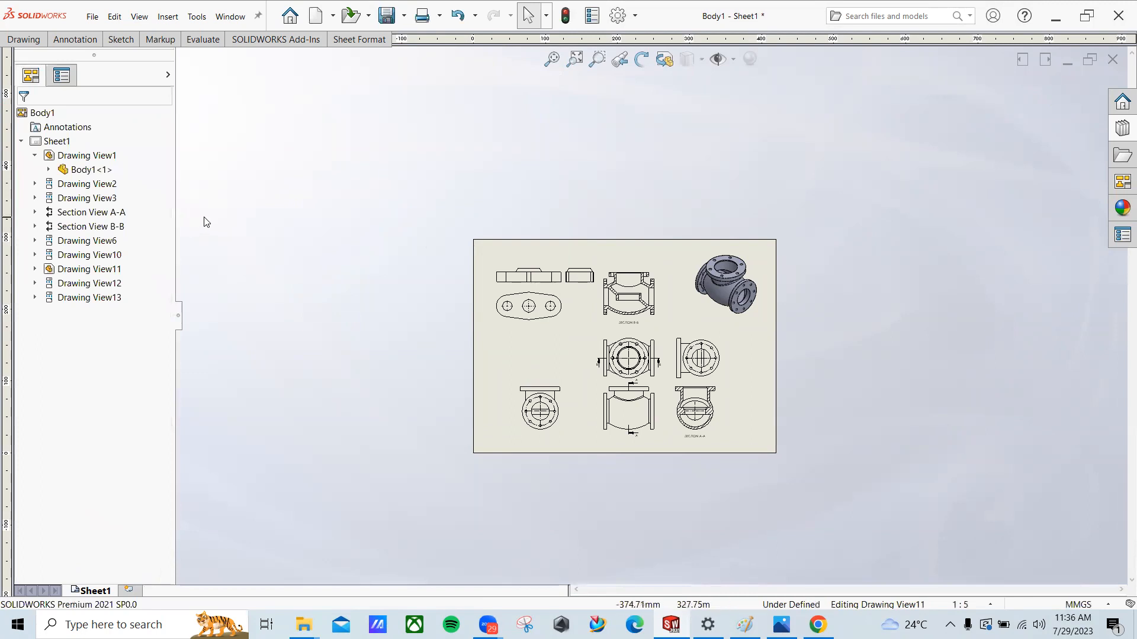
{"action": "key", "text": "ctrl+z"}
{"action": "left_click", "coordinate": [42, 40]}
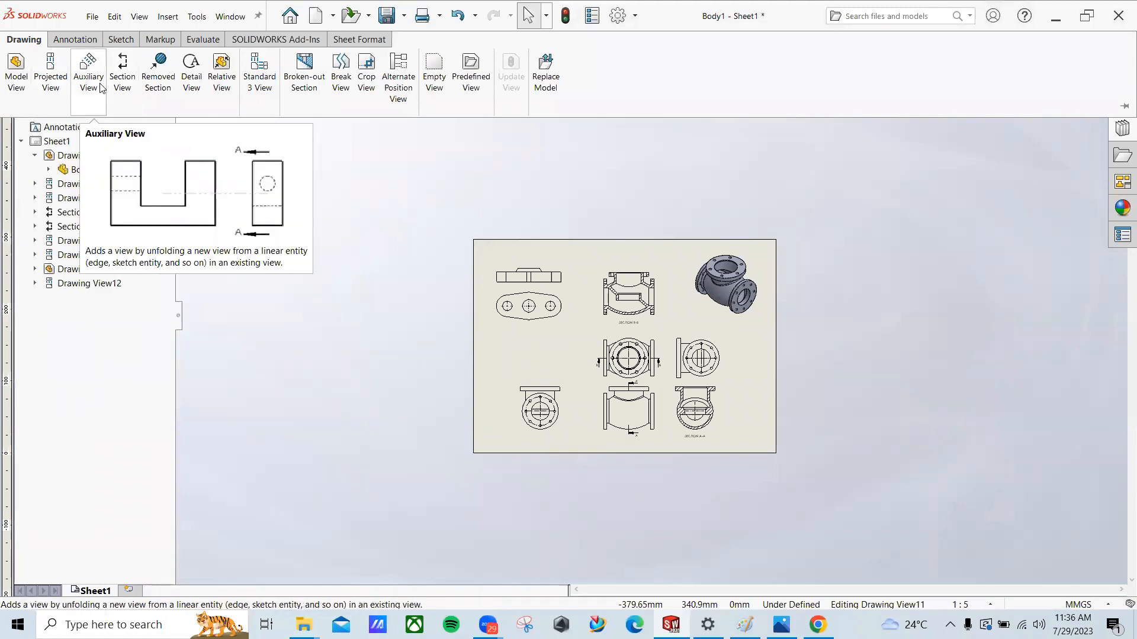
Step: Create a new part document and start a sketch on the Front Plane
{"action": "left_click", "coordinate": [92, 16]}
{"action": "left_click", "coordinate": [109, 39]}
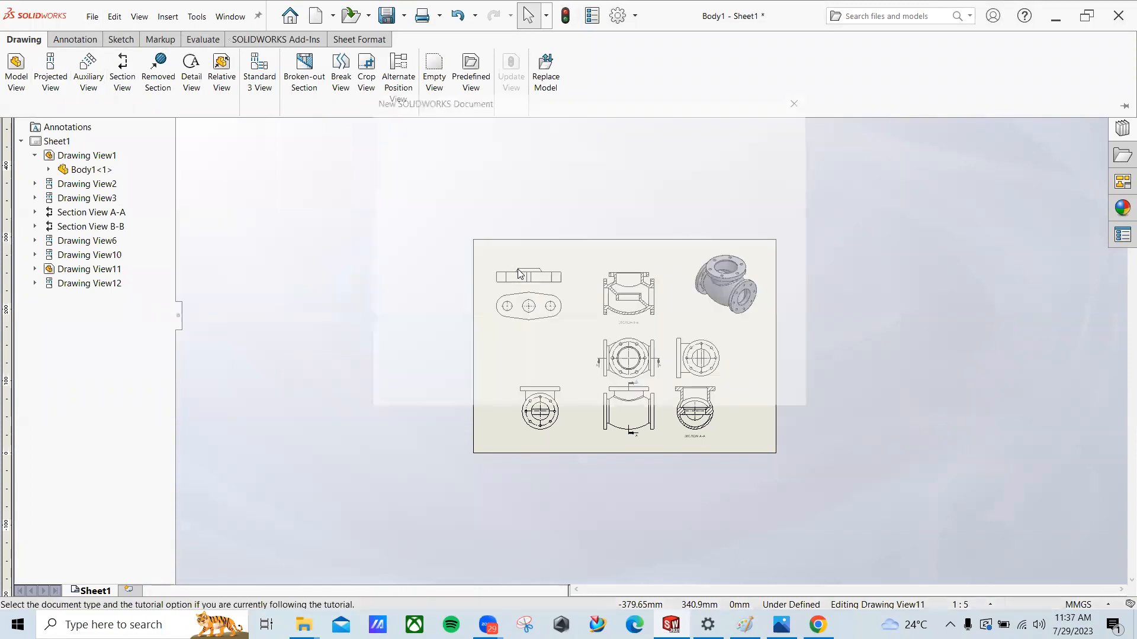
{"action": "double_click", "coordinate": [432, 219]}
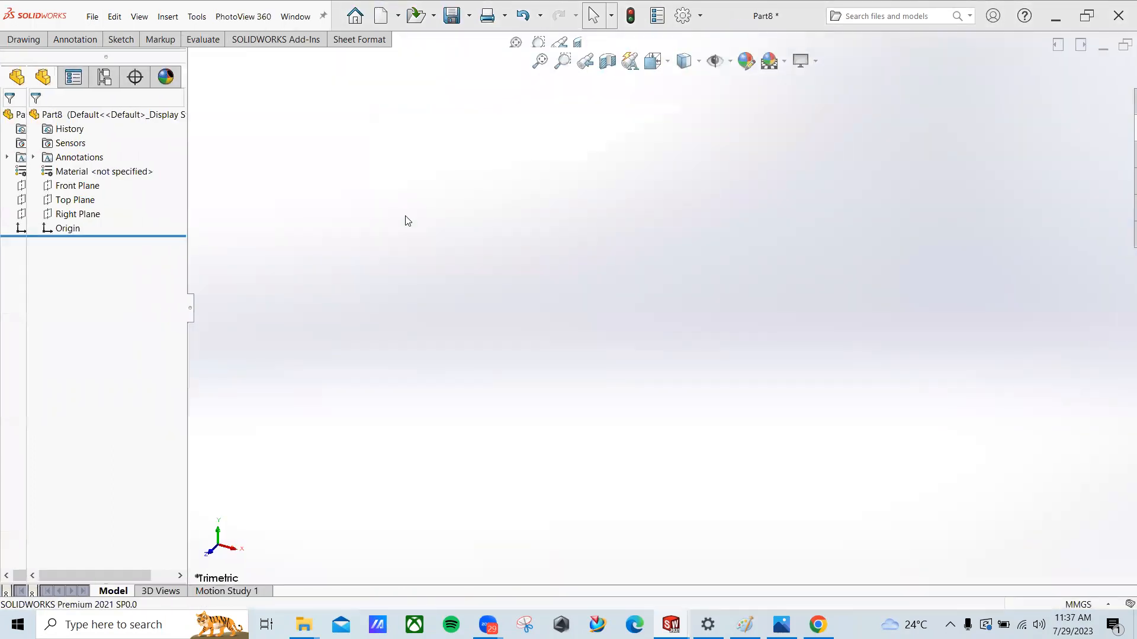
{"action": "left_click", "coordinate": [78, 185]}
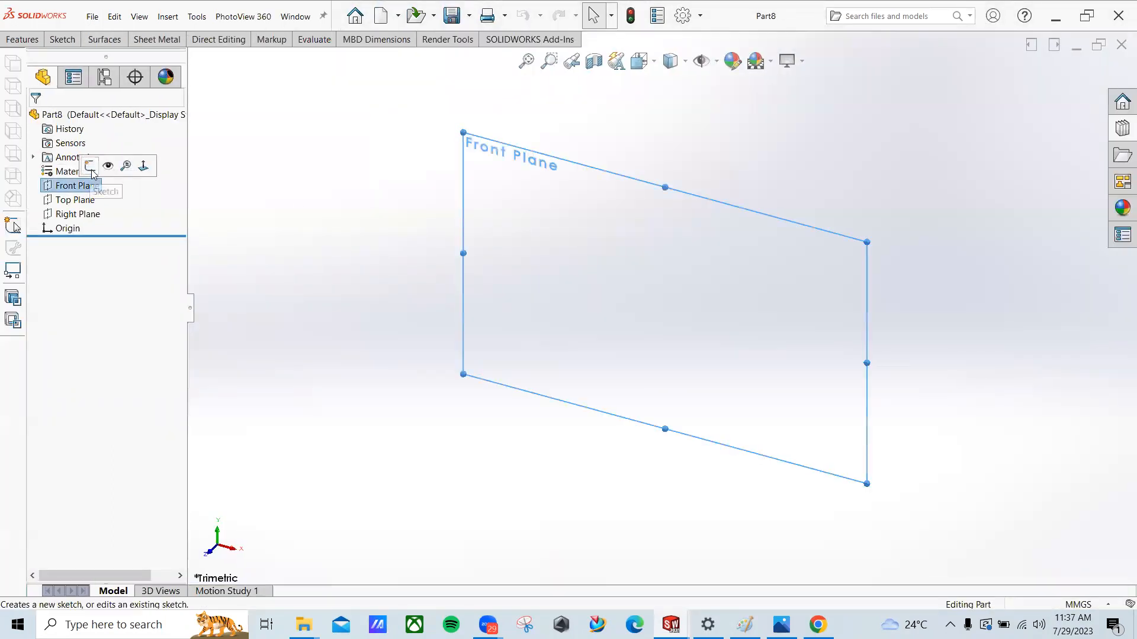
{"action": "left_click", "coordinate": [102, 168]}
Step: Sketch a closed right triangle with its right angle at the origin and a hypotenuse about 68 mm long
{"action": "left_click", "coordinate": [89, 61]}
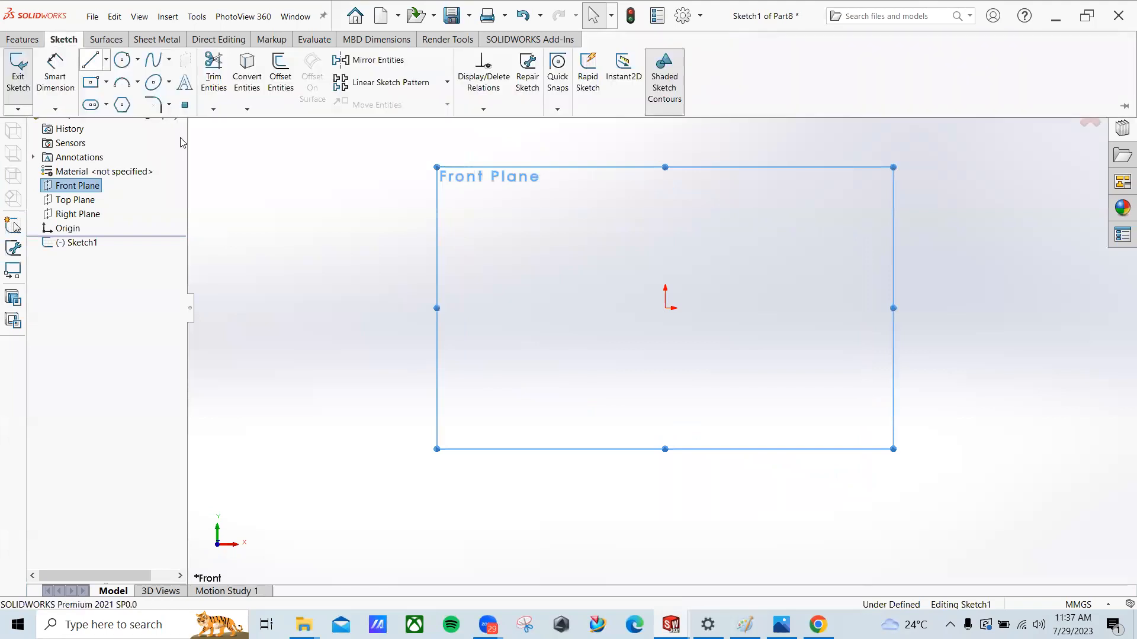
{"action": "left_click", "coordinate": [798, 308]}
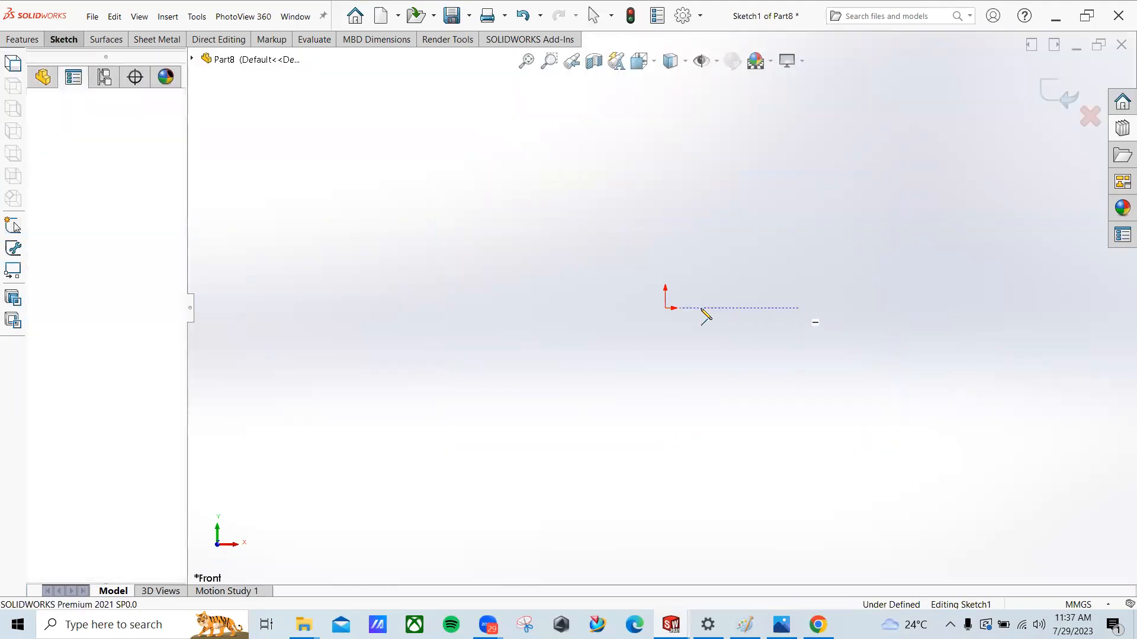
{"action": "left_click", "coordinate": [665, 308]}
{"action": "left_click", "coordinate": [665, 195]}
{"action": "left_click", "coordinate": [798, 307]}
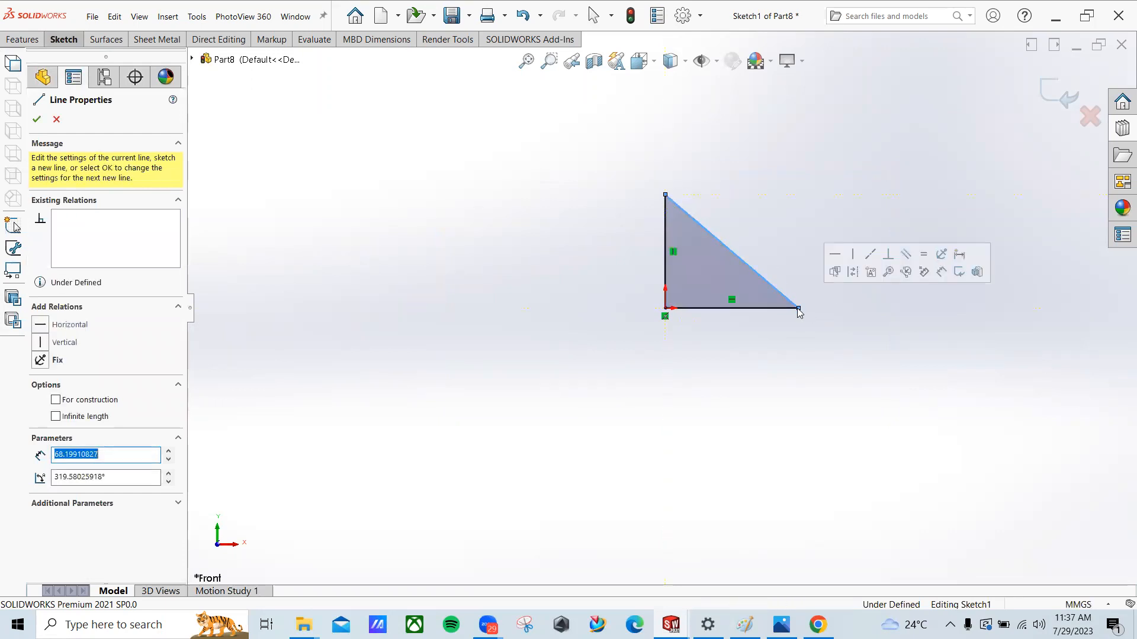
{"action": "key", "text": "Escape"}
{"action": "key", "text": "Escape"}
Step: Extrude the triangle from its sketch plane into a long wedge-shaped solid
{"action": "middle_click_drag", "start_coordinate": [708, 323], "coordinate": [650, 360]}
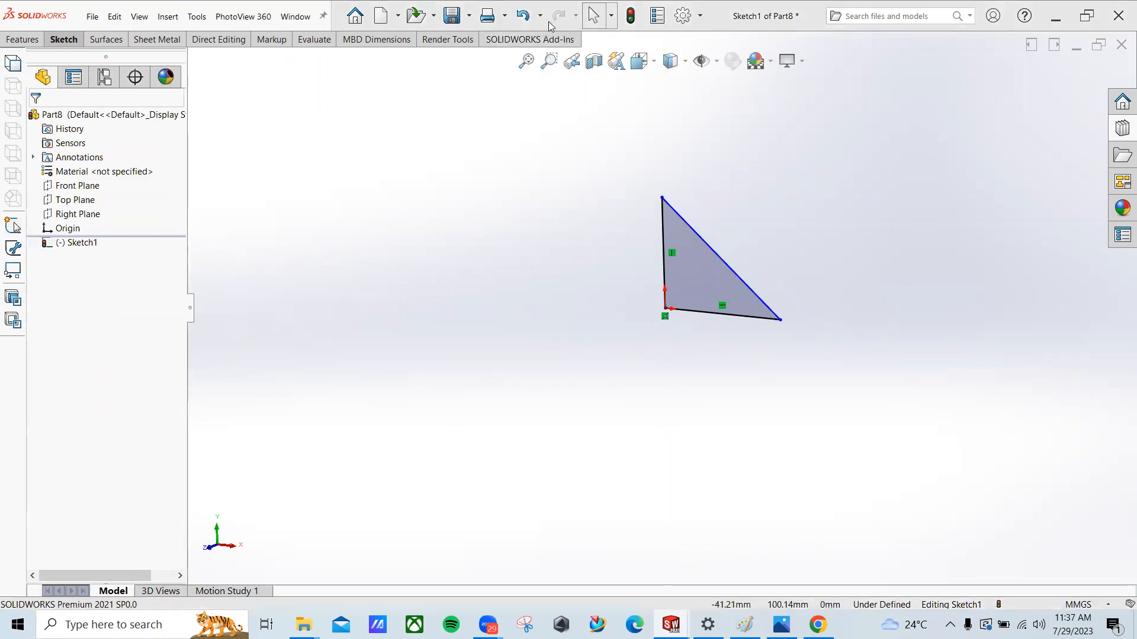
{"action": "left_click", "coordinate": [32, 39]}
{"action": "left_click", "coordinate": [26, 84]}
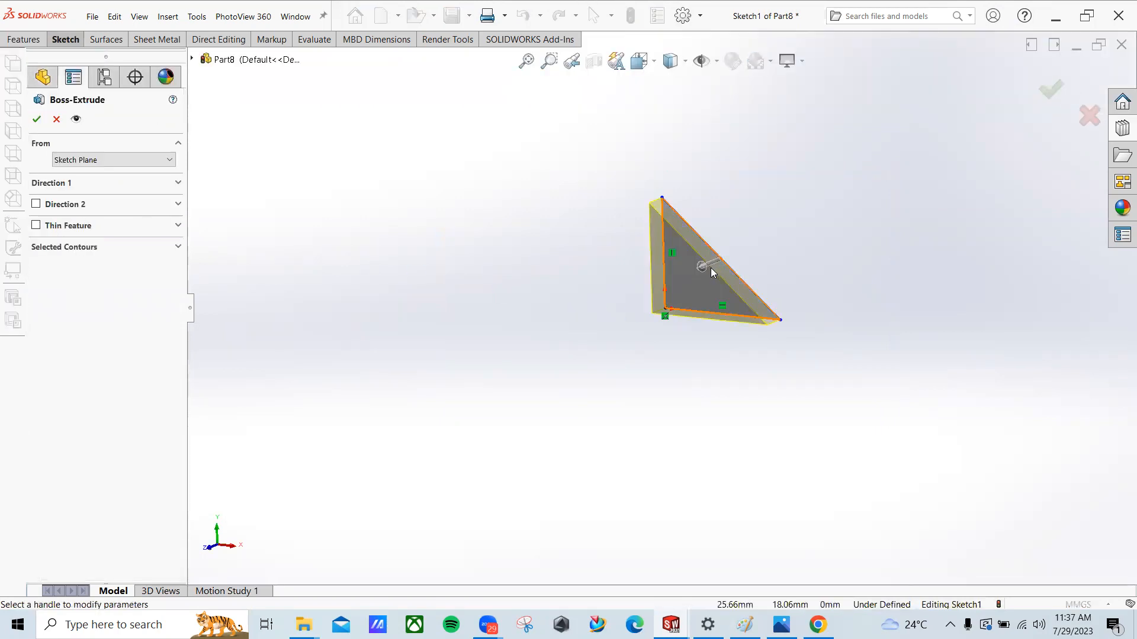
{"action": "left_click", "coordinate": [708, 270]}
{"action": "left_click", "coordinate": [522, 338]}
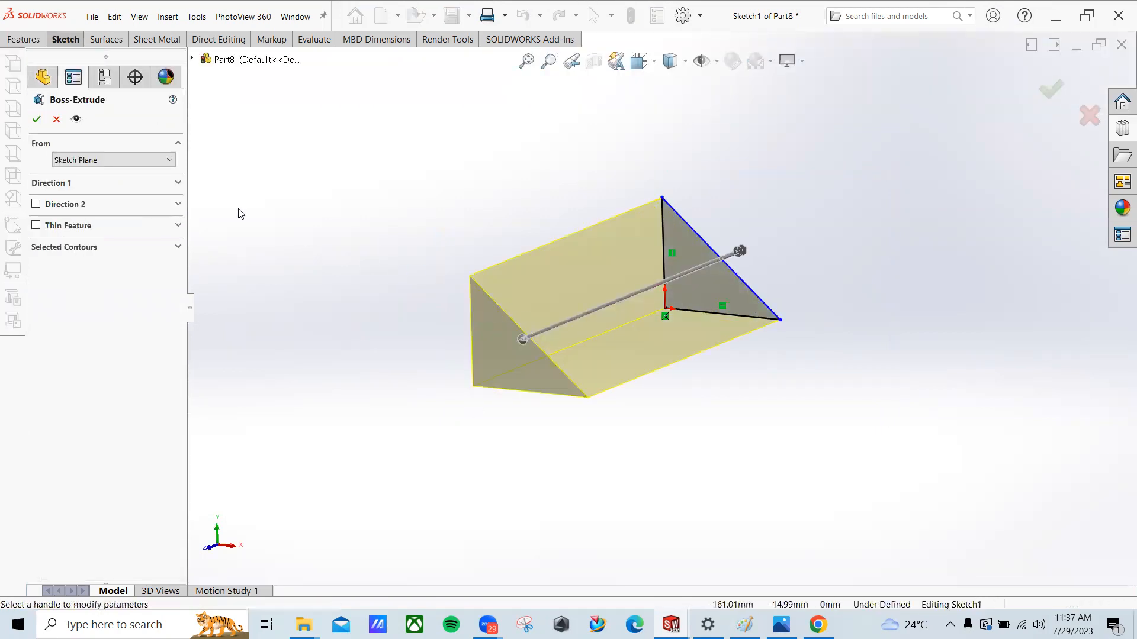
Step: Place a simple hole of 20 mm diameter near the middle of the wedge's sloping face
{"action": "left_click", "coordinate": [64, 40]}
{"action": "left_click", "coordinate": [22, 39]}
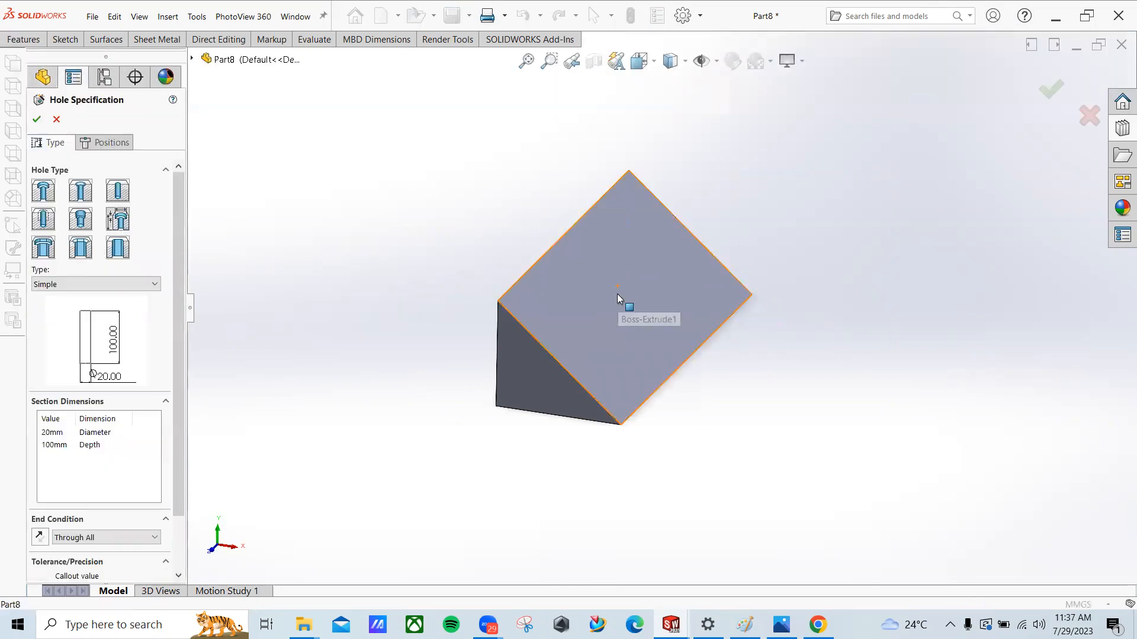
{"action": "left_click", "coordinate": [104, 142]}
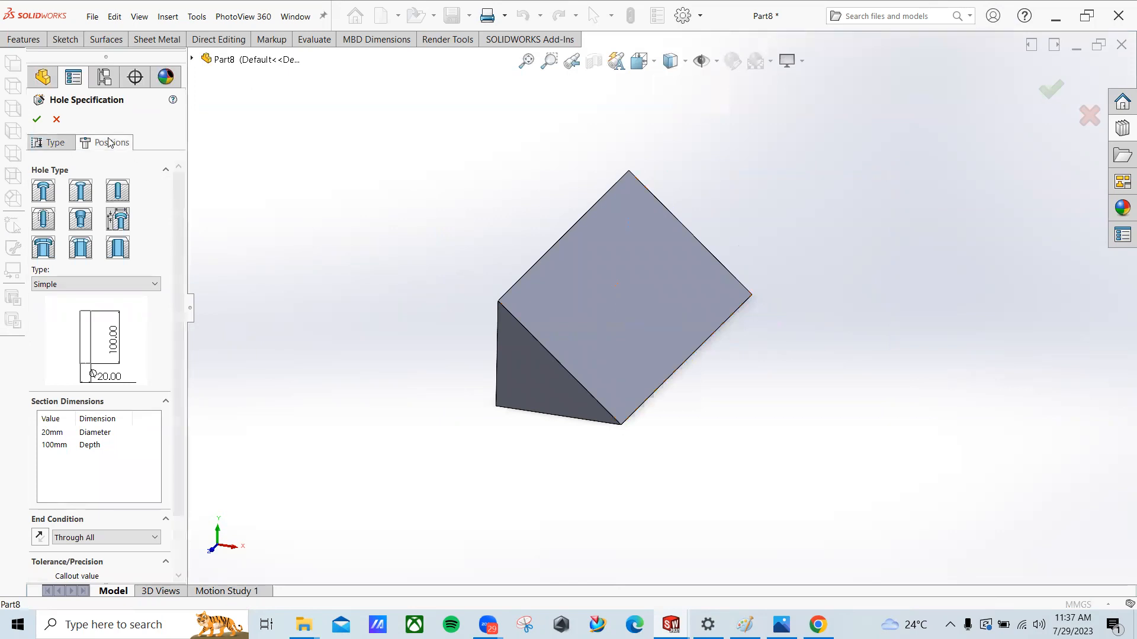
{"action": "left_click", "coordinate": [568, 283]}
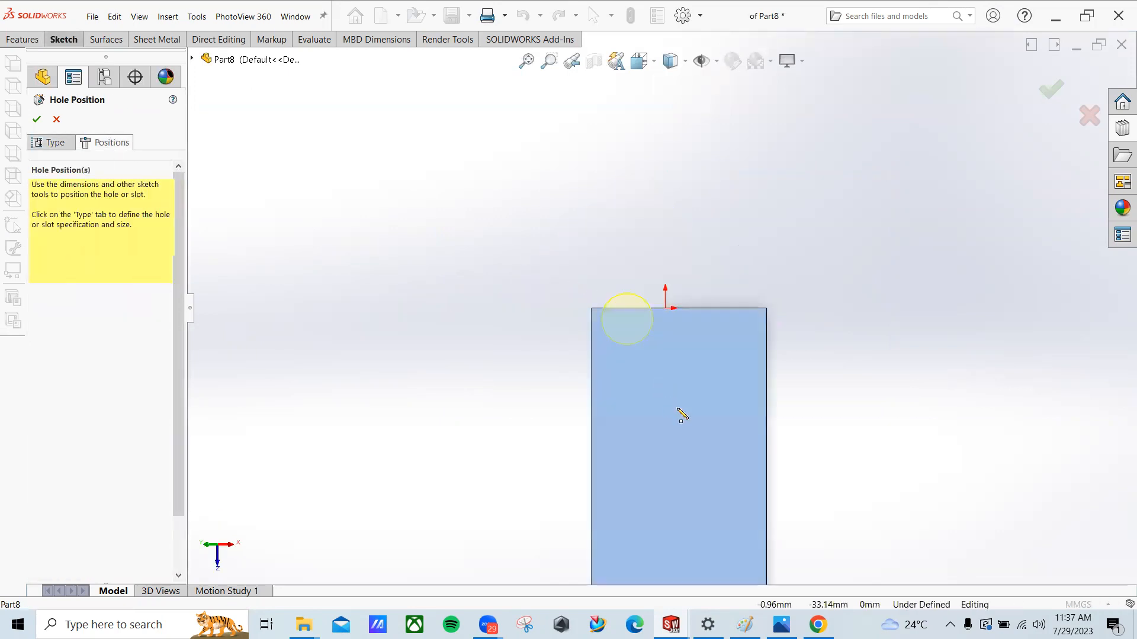
{"action": "left_click", "coordinate": [680, 485]}
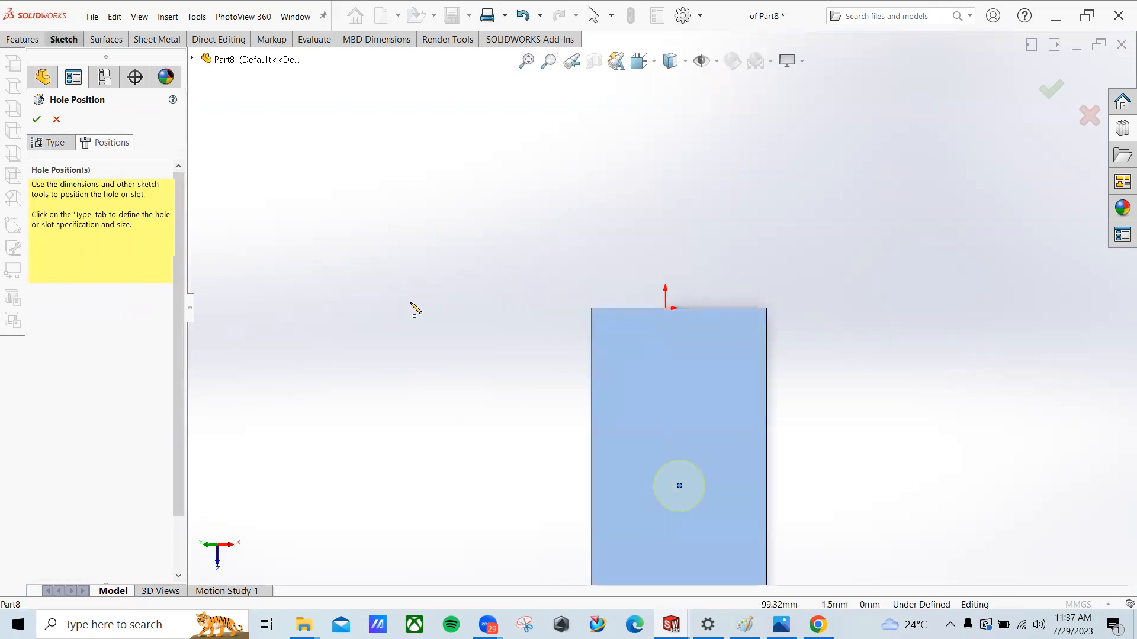
{"action": "mouse_move", "coordinate": [548, 294]}
{"action": "middle_mouse_down"}
{"action": "mouse_move", "coordinate": [610, 307]}
{"action": "mouse_move", "coordinate": [838, 510]}
{"action": "mouse_move", "coordinate": [672, 393]}
{"action": "mouse_move", "coordinate": [625, 300]}
{"action": "mouse_move", "coordinate": [666, 314]}
{"action": "middle_mouse_up"}
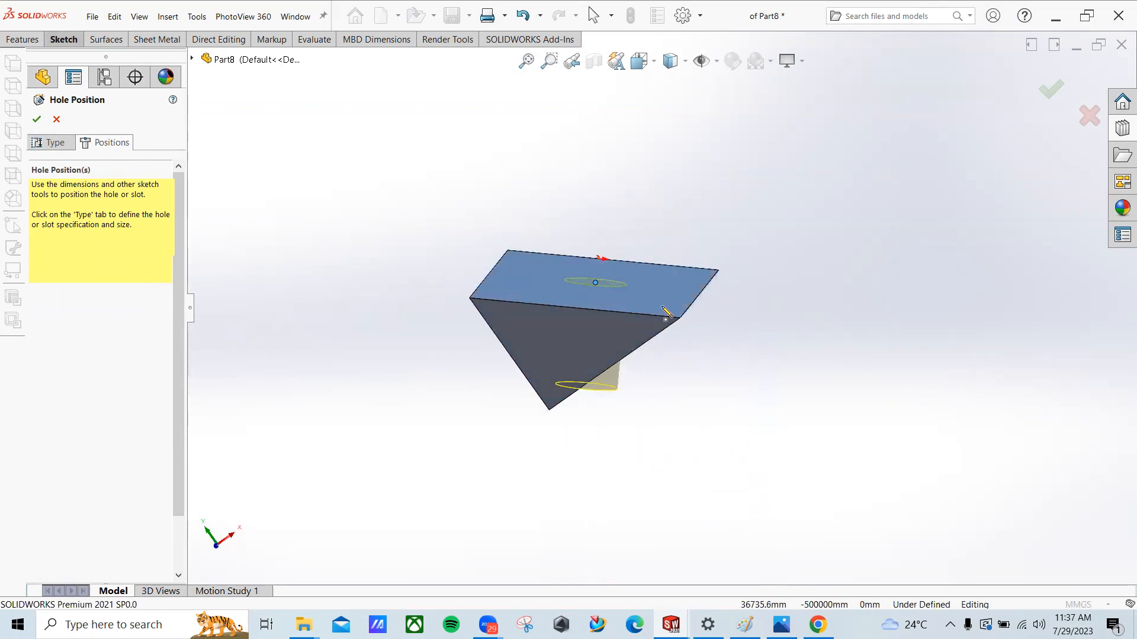
Step: Set the hole's end condition to Blind, adjust its depth after trying 30 mm and 5 mm, and accept the hole
{"action": "left_click", "coordinate": [55, 142]}
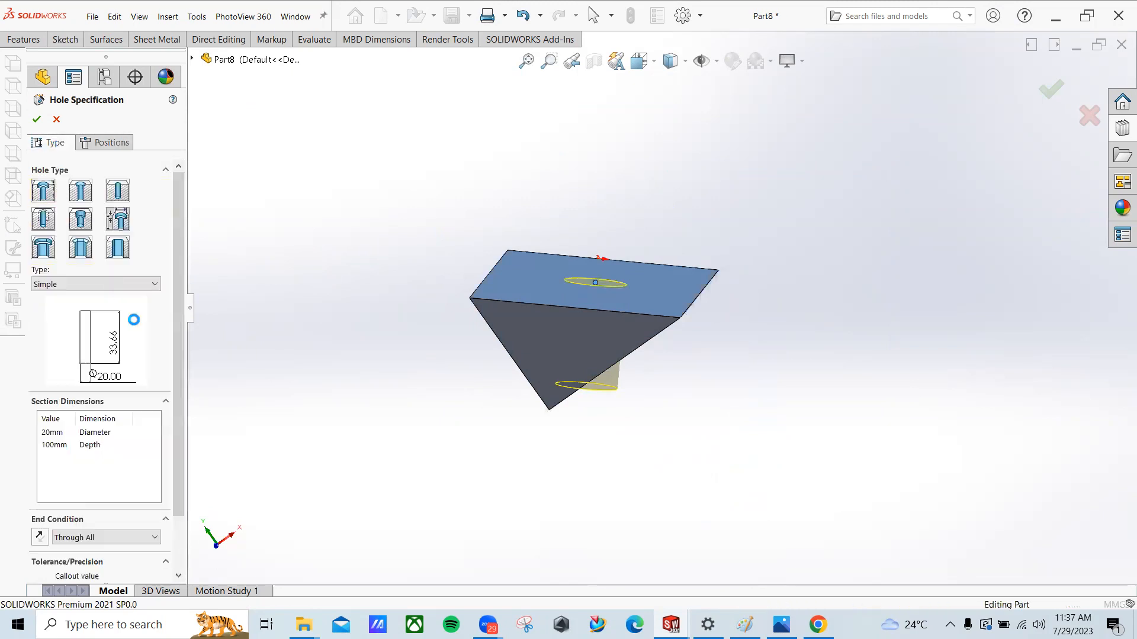
{"action": "left_click", "coordinate": [79, 539]}
{"action": "left_click", "coordinate": [83, 547]}
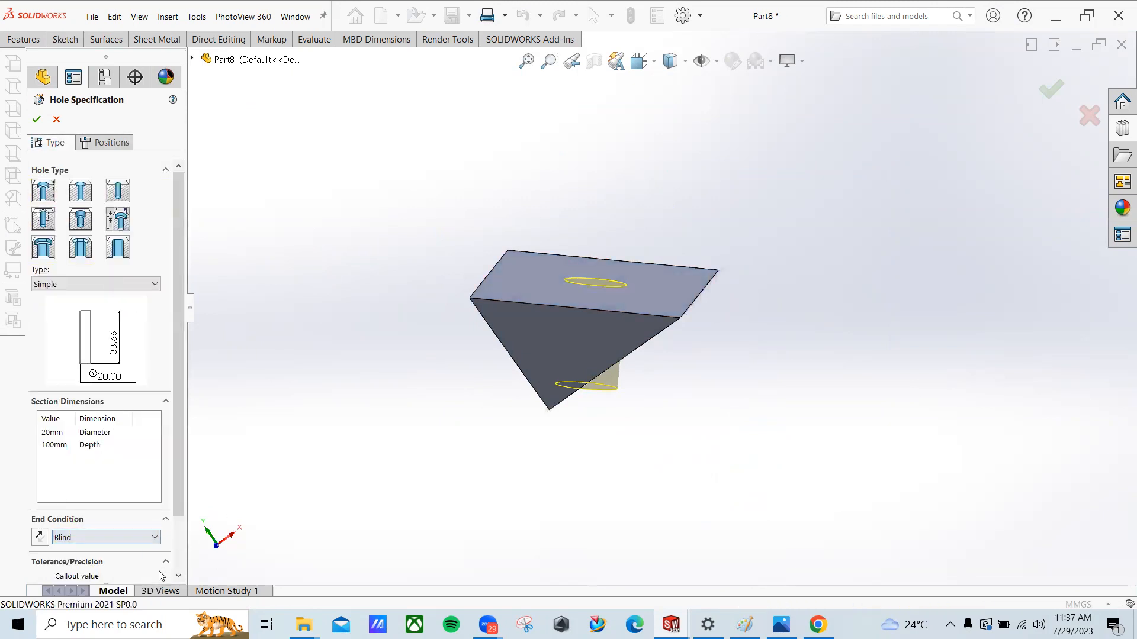
{"action": "scroll", "coordinate": [183, 495], "scroll_direction": "down", "scroll_amount": 2}
{"action": "left_click", "coordinate": [88, 474]}
{"action": "left_click", "coordinate": [87, 473]}
{"action": "left_click", "coordinate": [167, 455]}
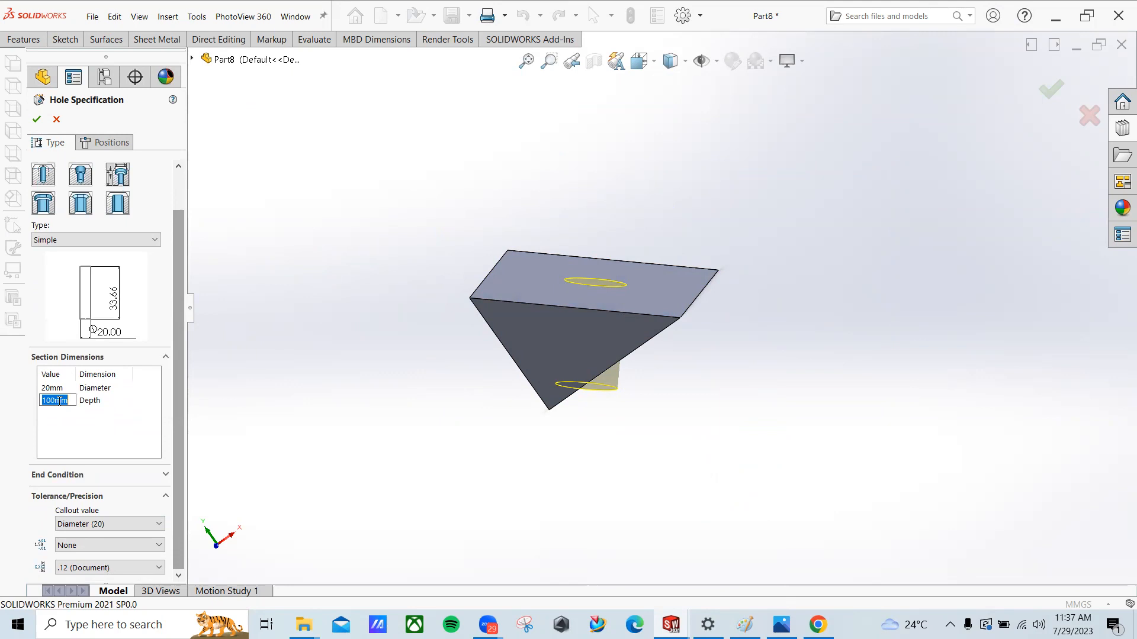
{"action": "key", "text": "Return"}
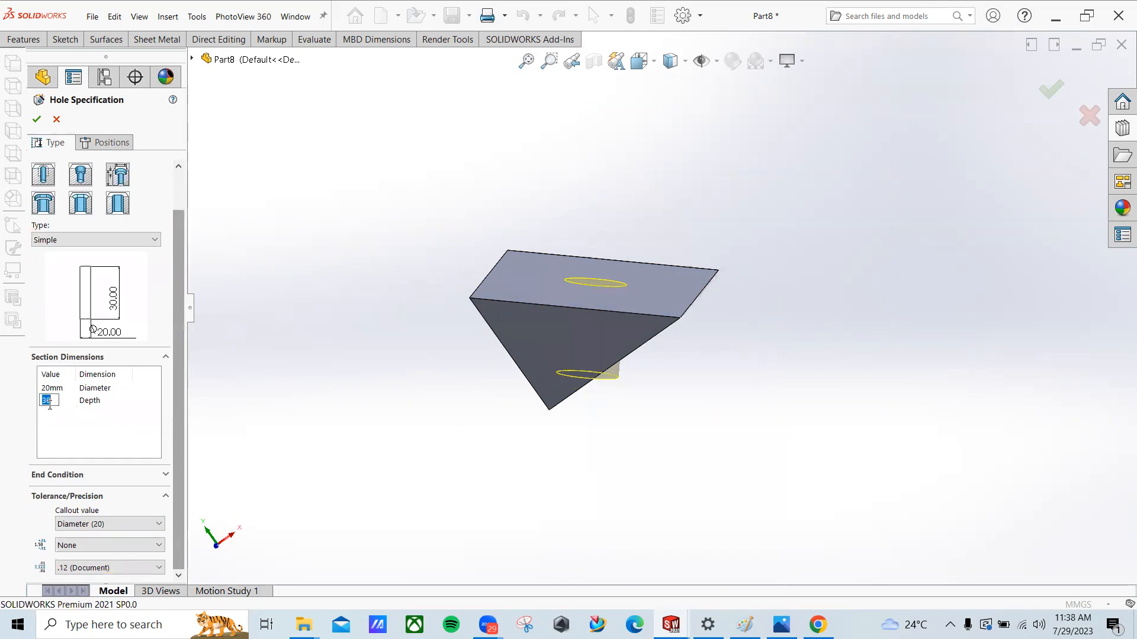
{"action": "key", "text": "Return"}
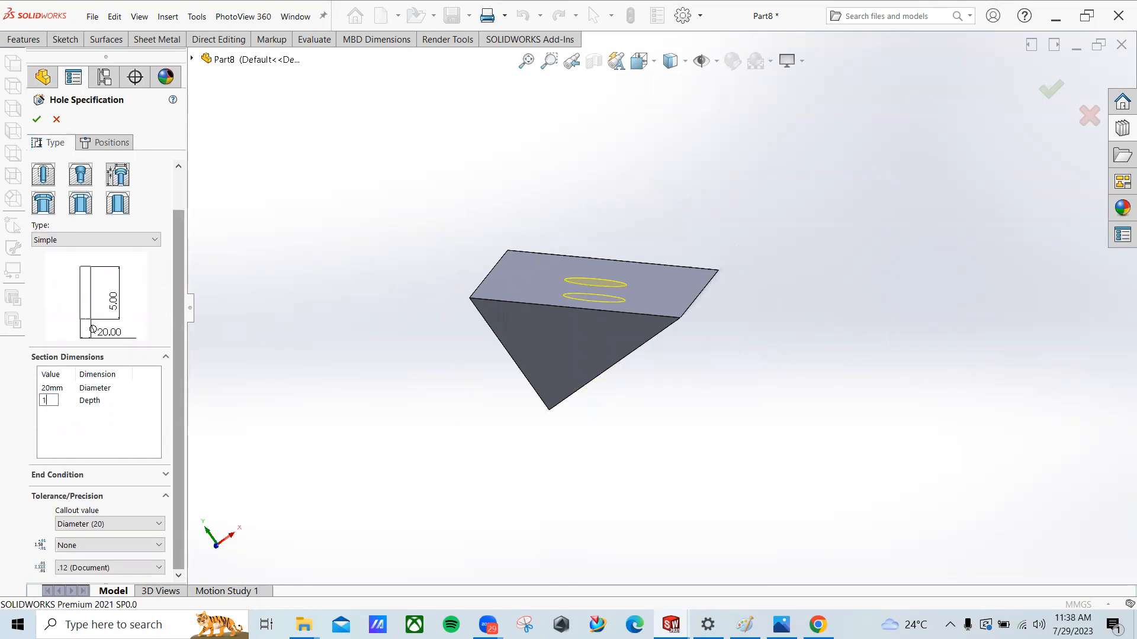
{"action": "key", "text": "Return"}
{"action": "left_click", "coordinate": [37, 119]}
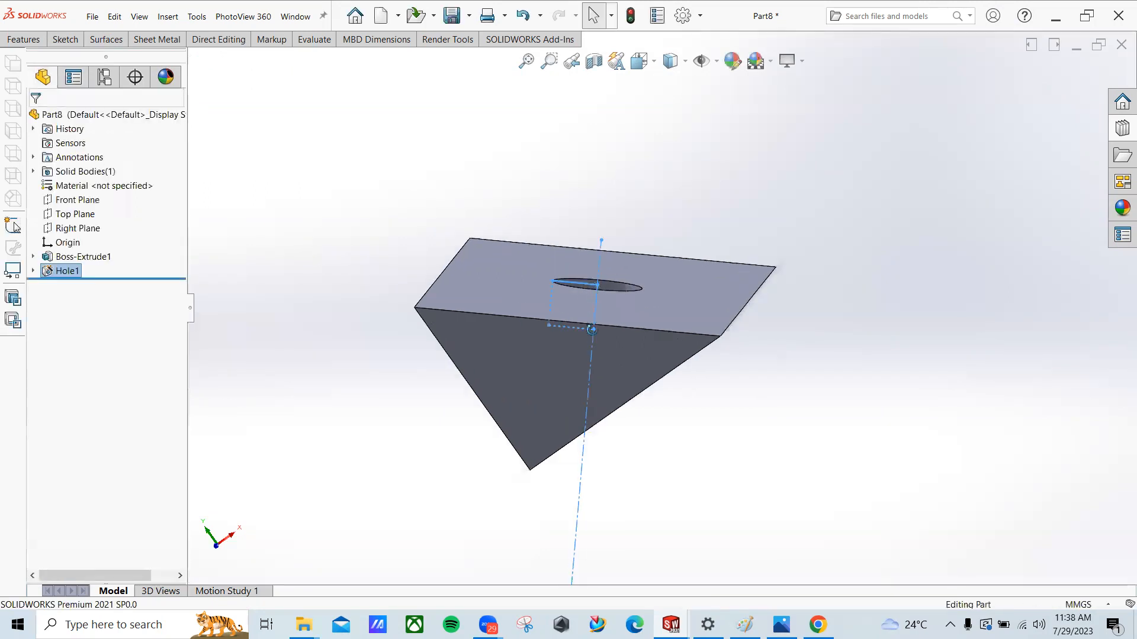
{"action": "middle_click_drag", "start_coordinate": [592, 329], "coordinate": [588, 408]}
{"action": "scroll", "coordinate": [578, 346], "scroll_direction": "up", "scroll_amount": 4}
{"action": "left_click", "coordinate": [508, 257]}
{"action": "scroll", "coordinate": [637, 275], "scroll_direction": "down", "scroll_amount": 2}
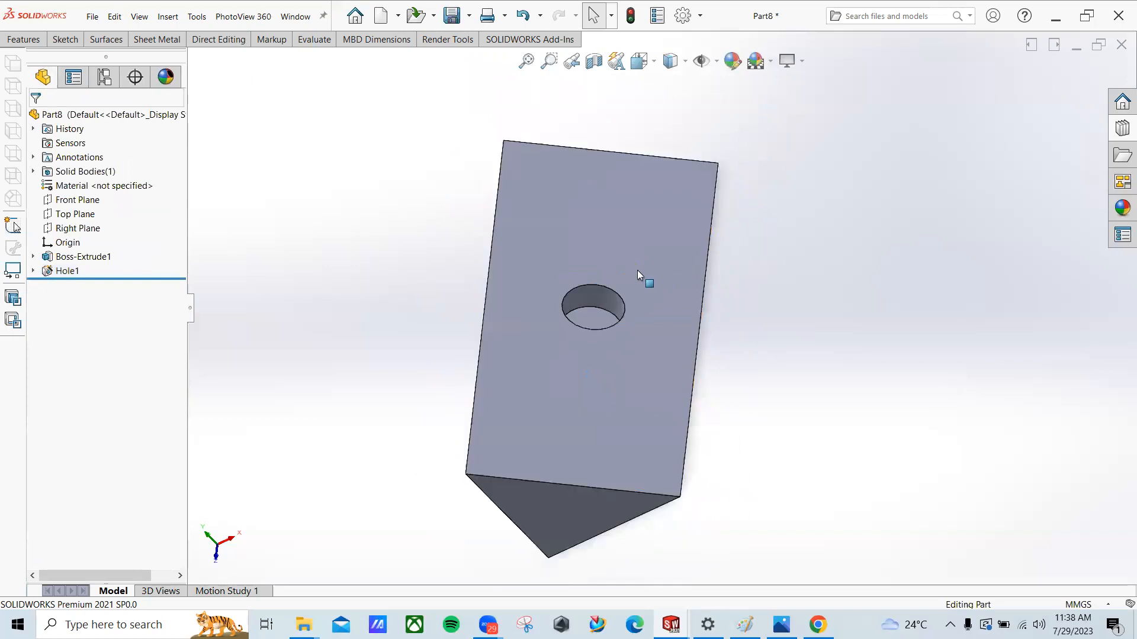
{"action": "middle_click_drag", "start_coordinate": [236, 138], "coordinate": [415, 233]}
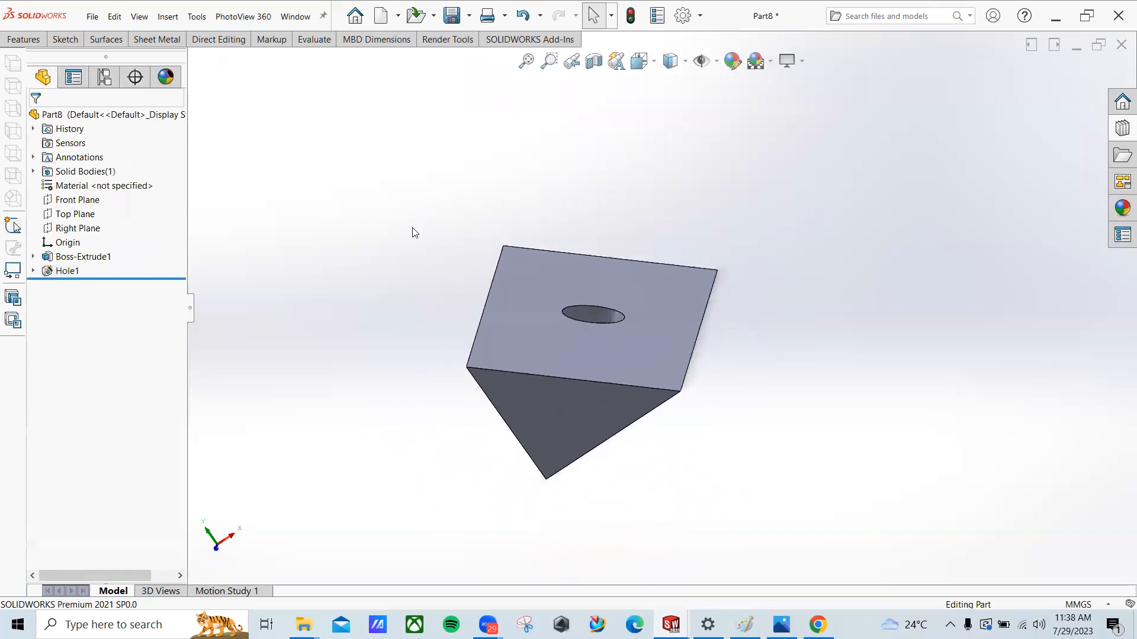
Step: Make a drawing from the wedge part, saving the part as "auxilary view" and using an A3 (ISO) sheet without a displayed sheet format
{"action": "left_click", "coordinate": [93, 16]}
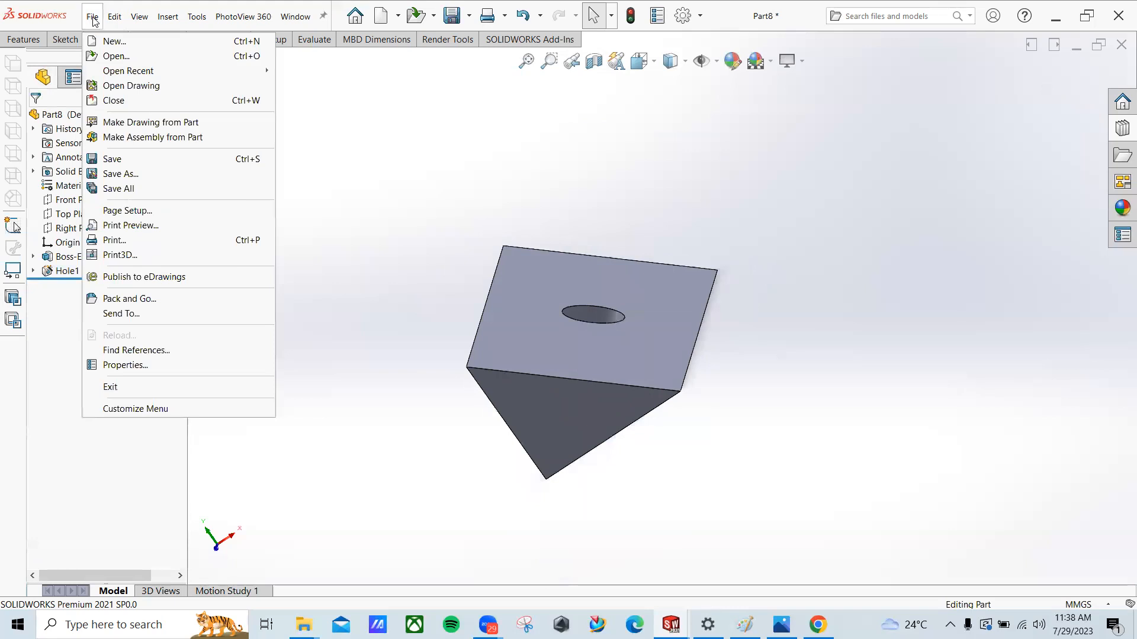
{"action": "left_click", "coordinate": [131, 122]}
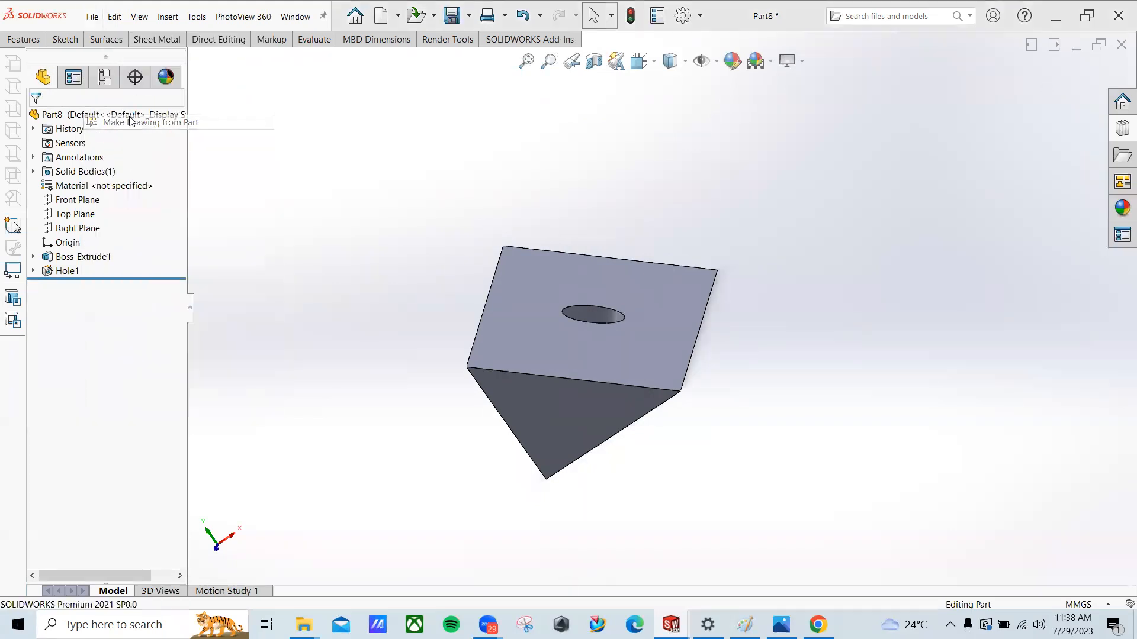
{"action": "left_click", "coordinate": [583, 326]}
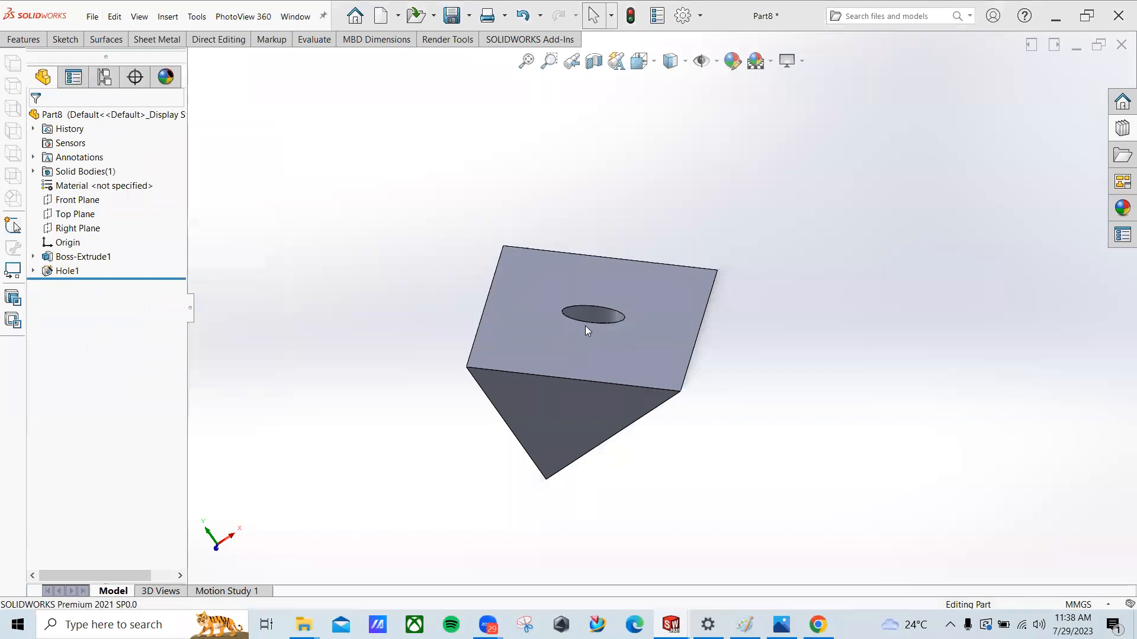
{"action": "type", "text": "auxilary view"}
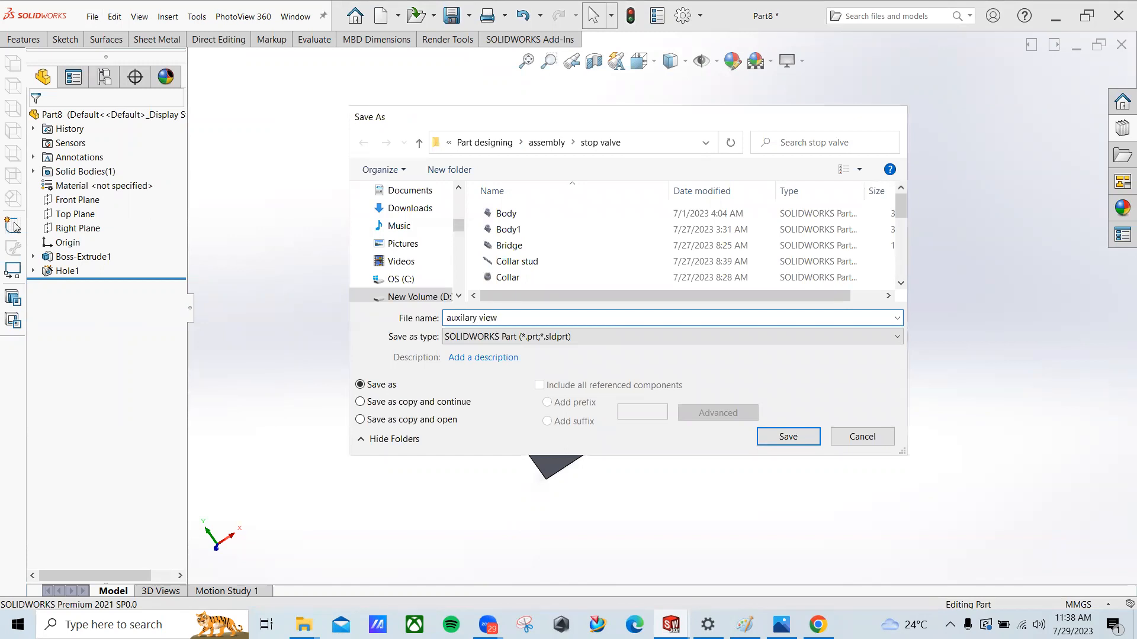
{"action": "key", "text": "Return"}
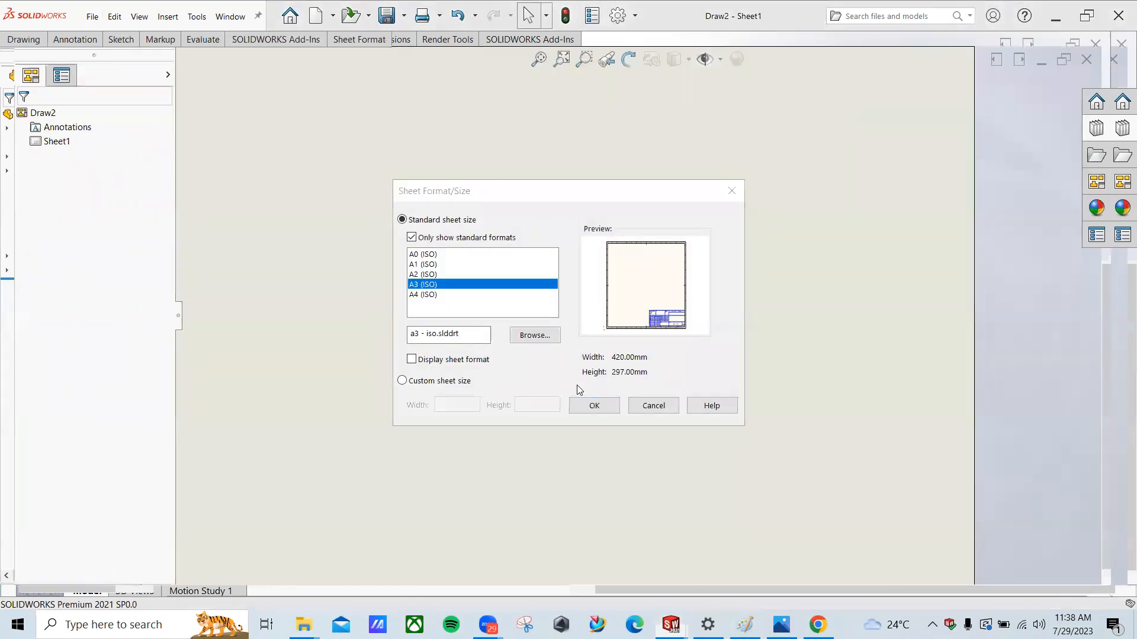
{"action": "left_click", "coordinate": [594, 405]}
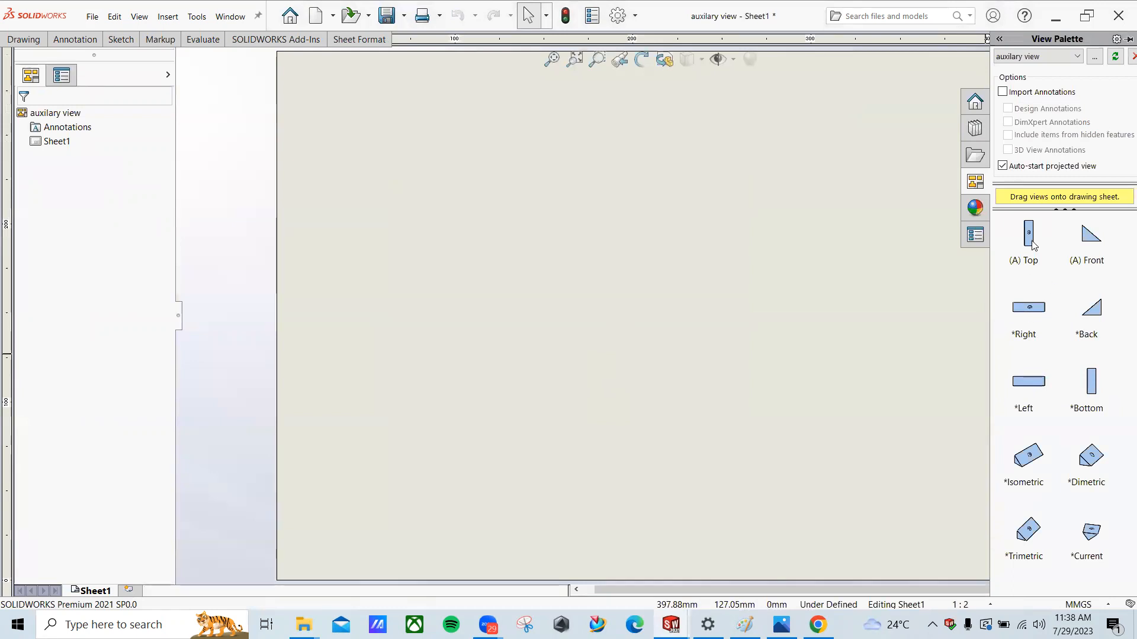
Step: Place the wedge's Top view in the upper part of the sheet and project its triangular front view directly below it
{"action": "left_click_drag", "start_coordinate": [1032, 244], "coordinate": [563, 180]}
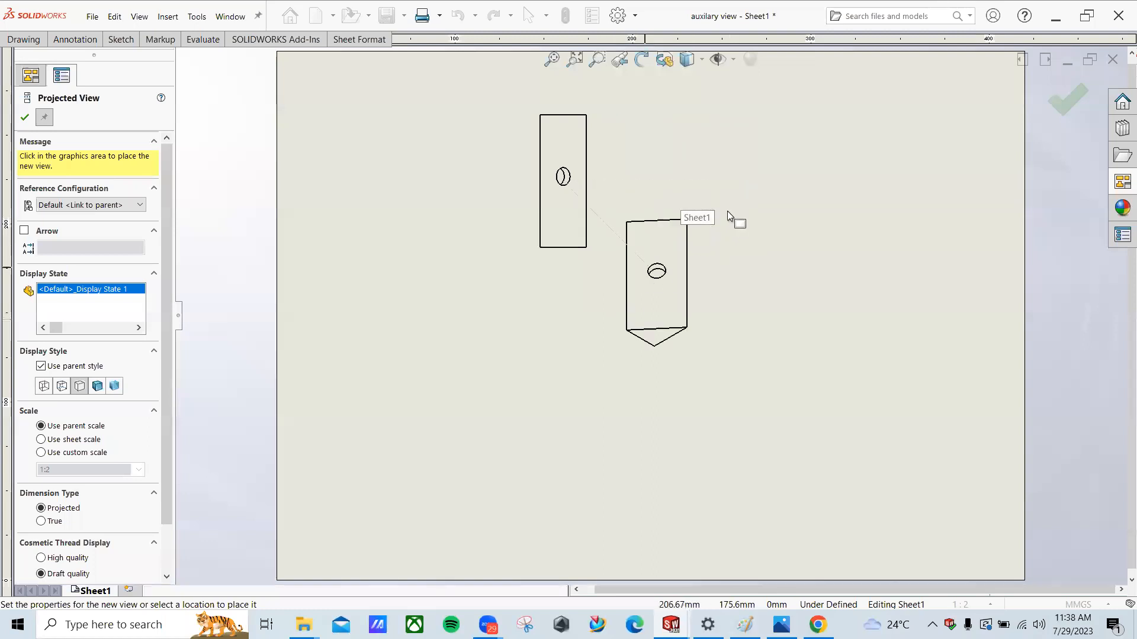
{"action": "left_click", "coordinate": [570, 299]}
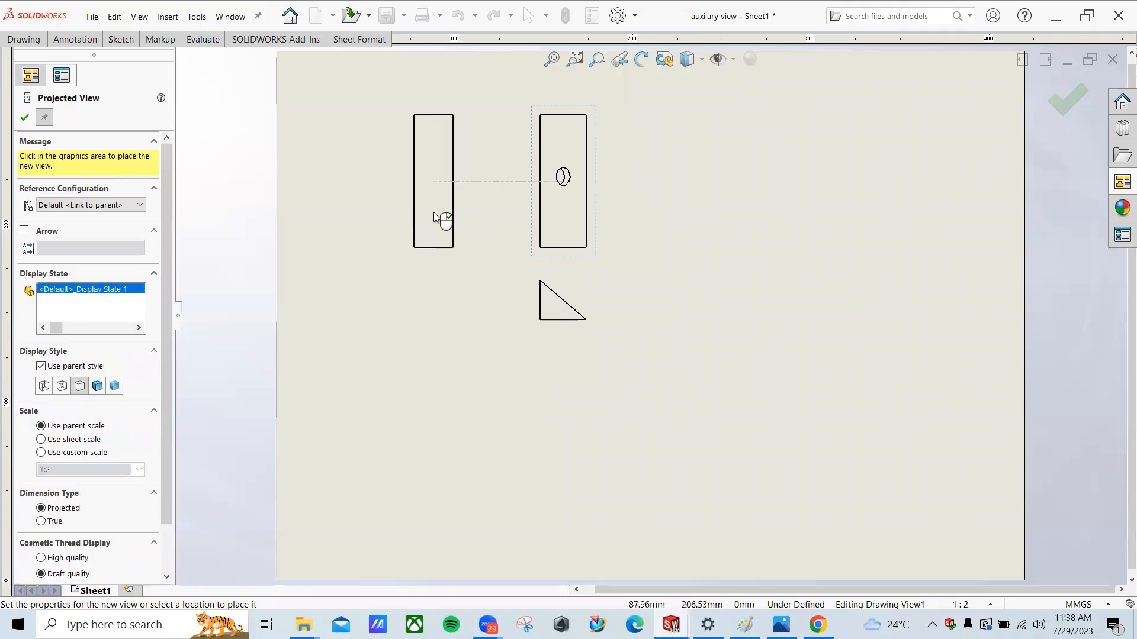
{"action": "middle_click_drag", "start_coordinate": [559, 191], "coordinate": [559, 291]}
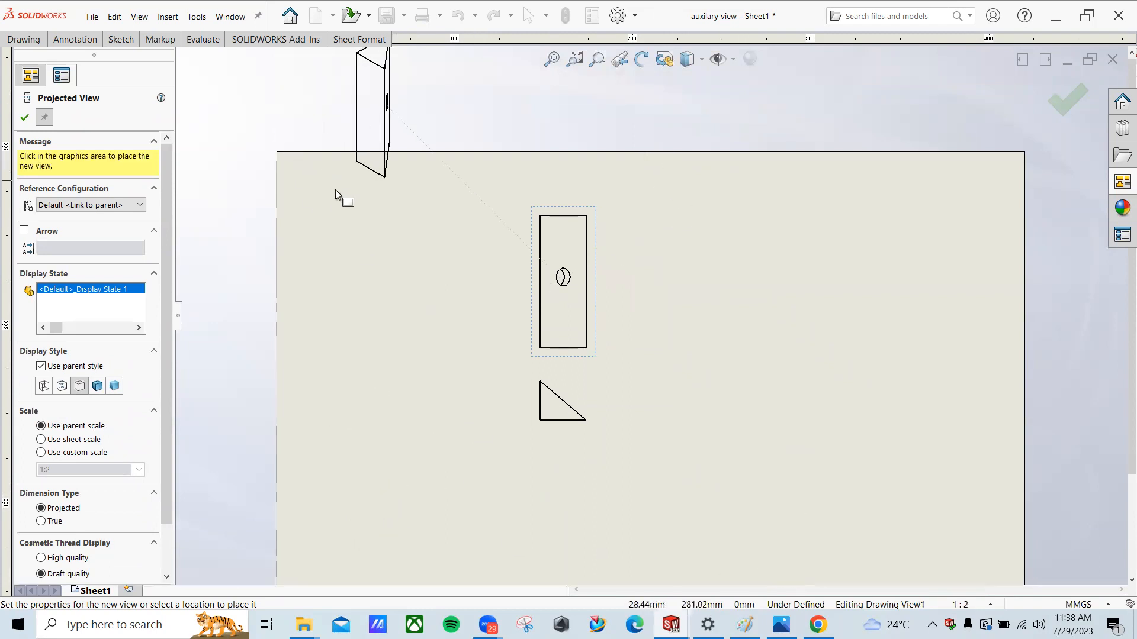
{"action": "key", "text": "Escape"}
Step: Set the triangular front view's display style to Hidden Lines Visible
{"action": "scroll", "coordinate": [631, 379], "scroll_direction": "down", "scroll_amount": 3}
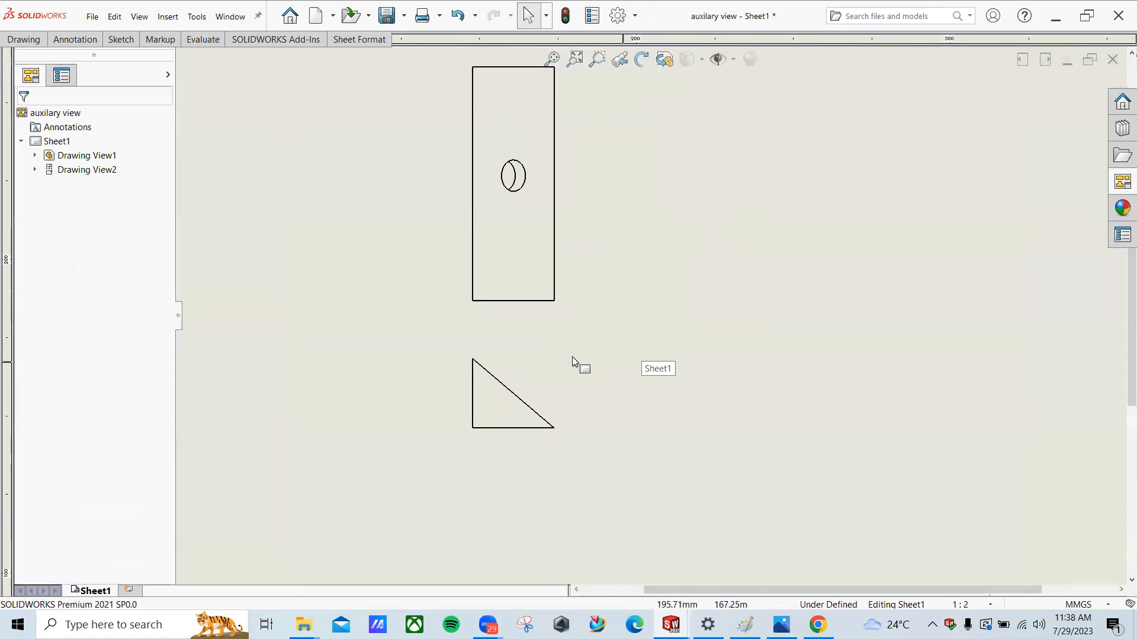
{"action": "scroll", "coordinate": [544, 373], "scroll_direction": "down", "scroll_amount": 2}
{"action": "left_click", "coordinate": [554, 323]}
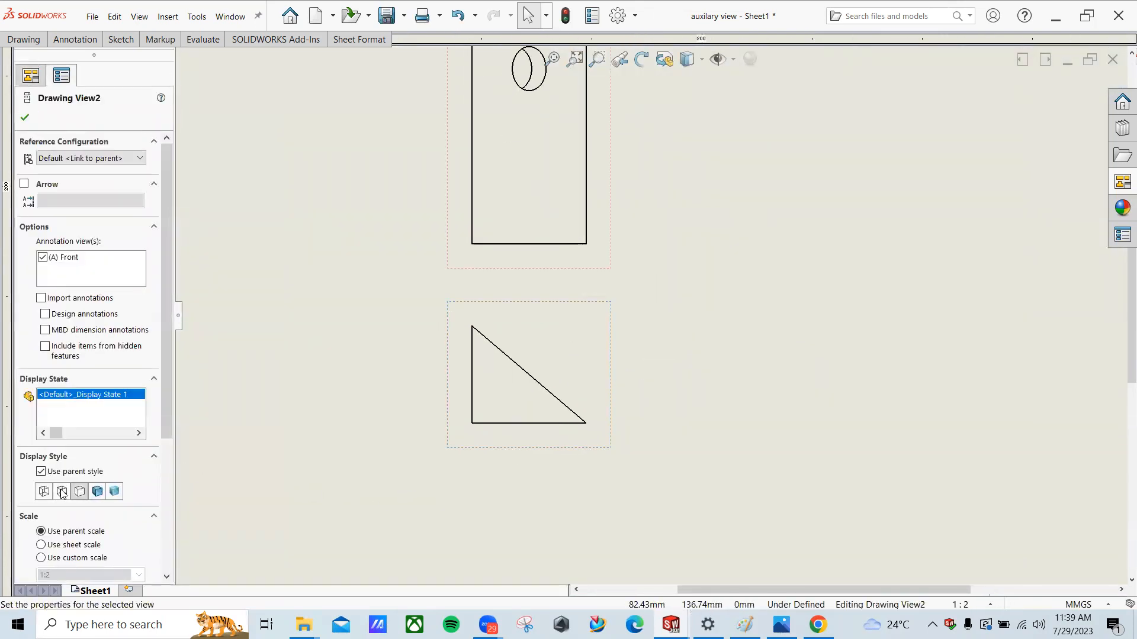
{"action": "left_click", "coordinate": [63, 492]}
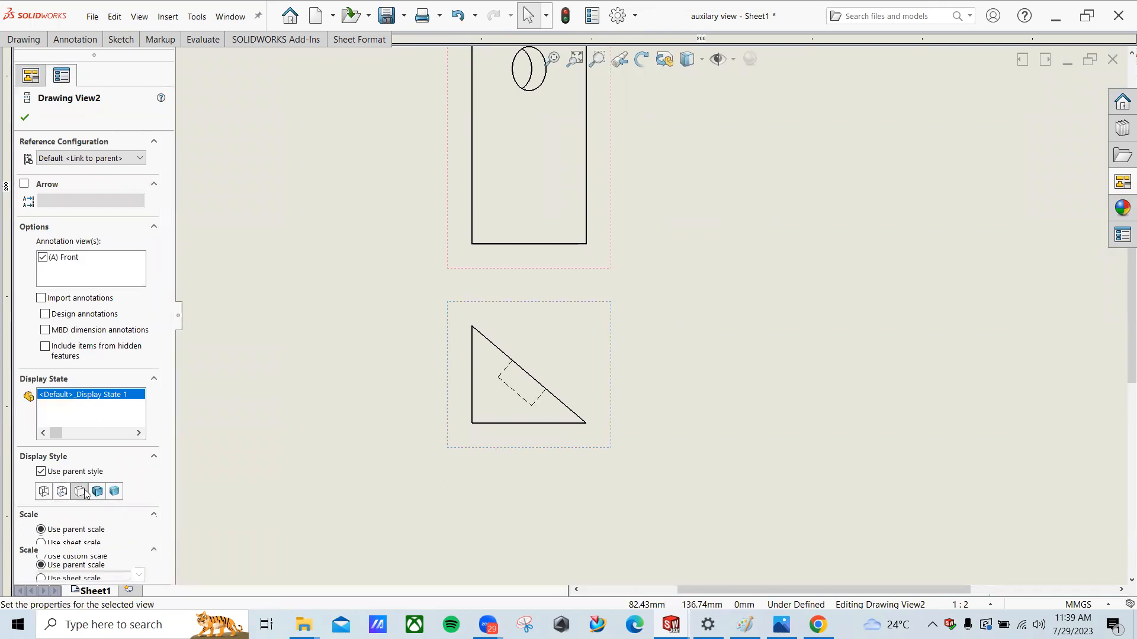
{"action": "scroll", "coordinate": [537, 436], "scroll_direction": "down", "scroll_amount": 2}
{"action": "scroll", "coordinate": [497, 379], "scroll_direction": "down", "scroll_amount": 1}
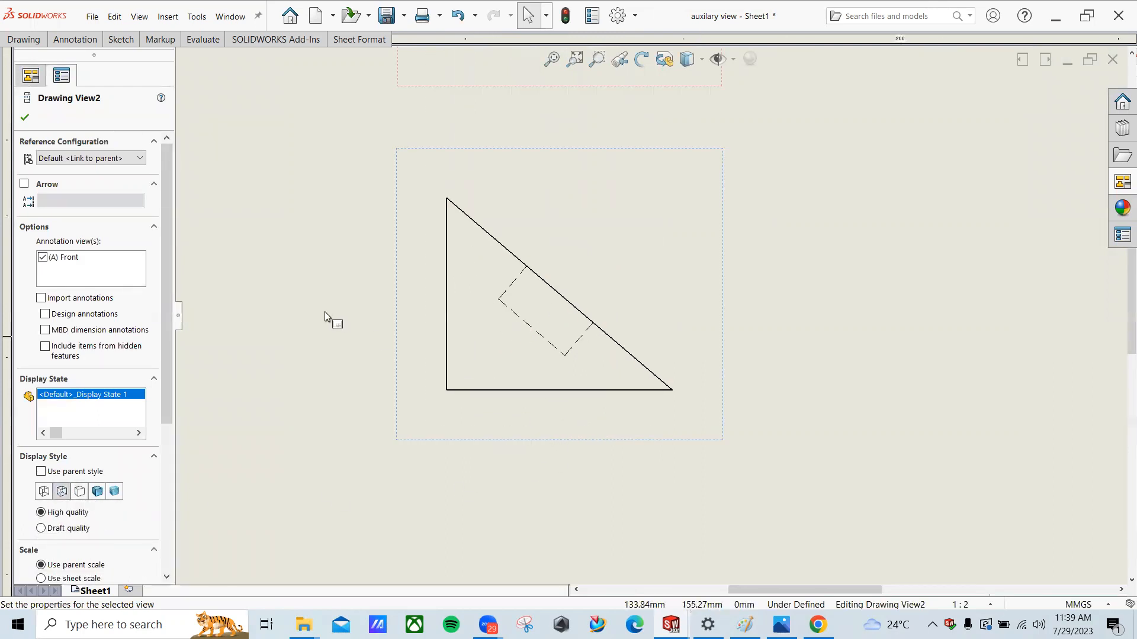
{"action": "middle_click_drag", "start_coordinate": [325, 312], "coordinate": [342, 370]}
{"action": "left_click", "coordinate": [25, 117]}
{"action": "scroll", "coordinate": [451, 327], "scroll_direction": "up", "scroll_amount": 8}
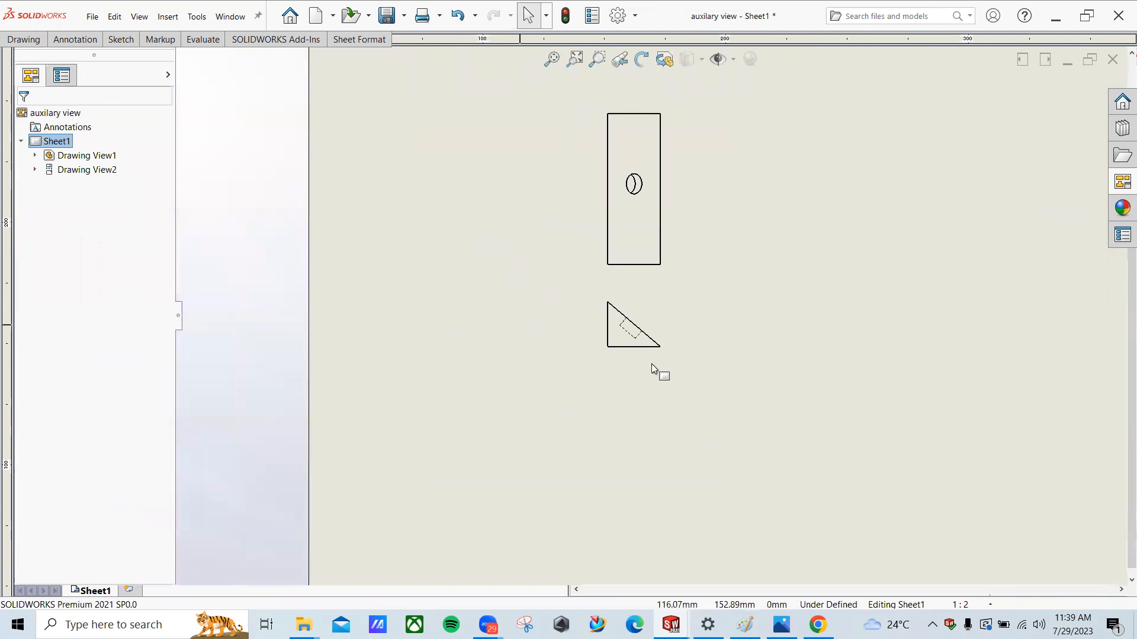
{"action": "scroll", "coordinate": [647, 303], "scroll_direction": "up", "scroll_amount": 1}
{"action": "scroll", "coordinate": [632, 191], "scroll_direction": "down", "scroll_amount": 1}
{"action": "mouse_move", "coordinate": [539, 264]}
{"action": "middle_mouse_down"}
{"action": "mouse_move", "coordinate": [469, 249]}
{"action": "mouse_move", "coordinate": [447, 292]}
{"action": "middle_mouse_up"}
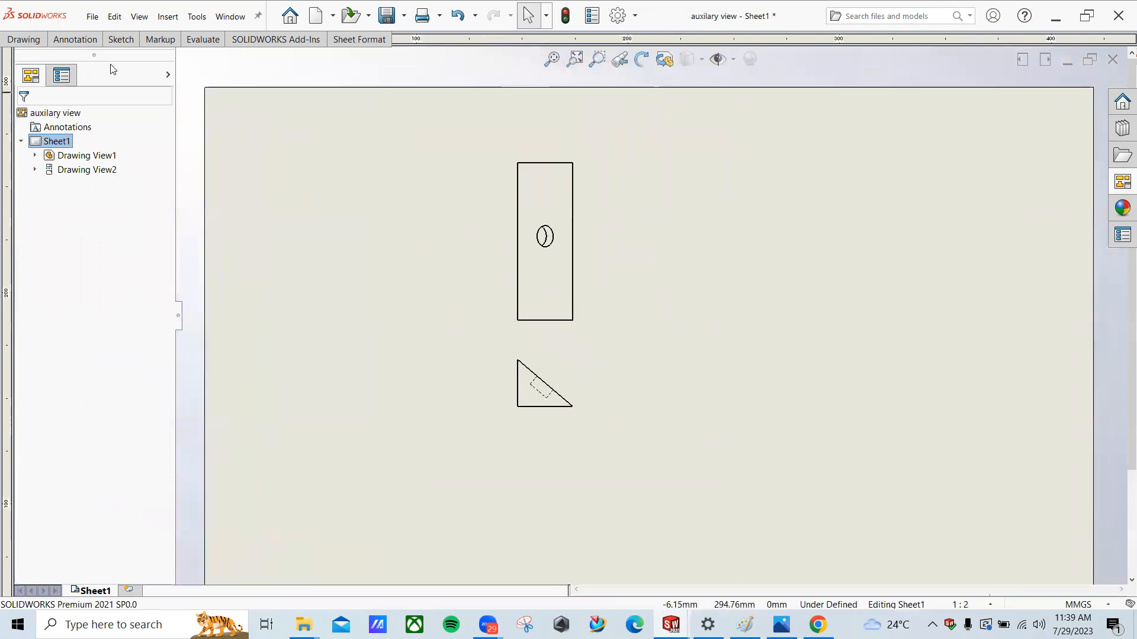
{"action": "left_click", "coordinate": [75, 40]}
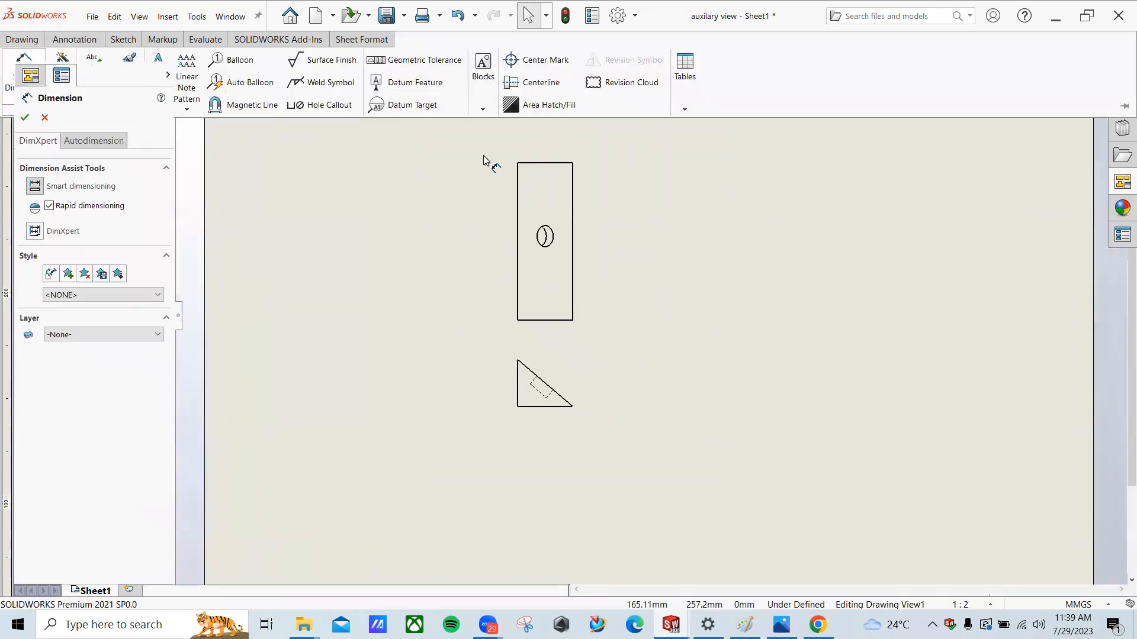
{"action": "scroll", "coordinate": [522, 128], "scroll_direction": "down", "scroll_amount": 1}
{"action": "left_click", "coordinate": [45, 117]}
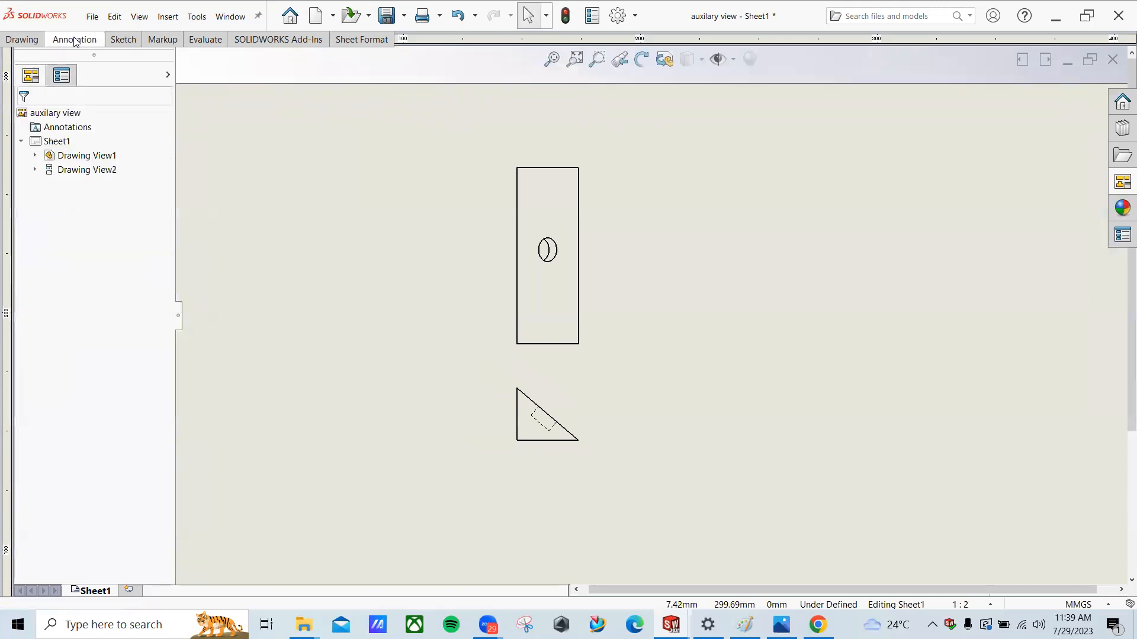
Step: Dimension the vertical distance from the top view's upper edge to the hole's centre, with the text inside the outline
{"action": "left_click", "coordinate": [74, 39]}
{"action": "scroll", "coordinate": [550, 160], "scroll_direction": "down", "scroll_amount": 1}
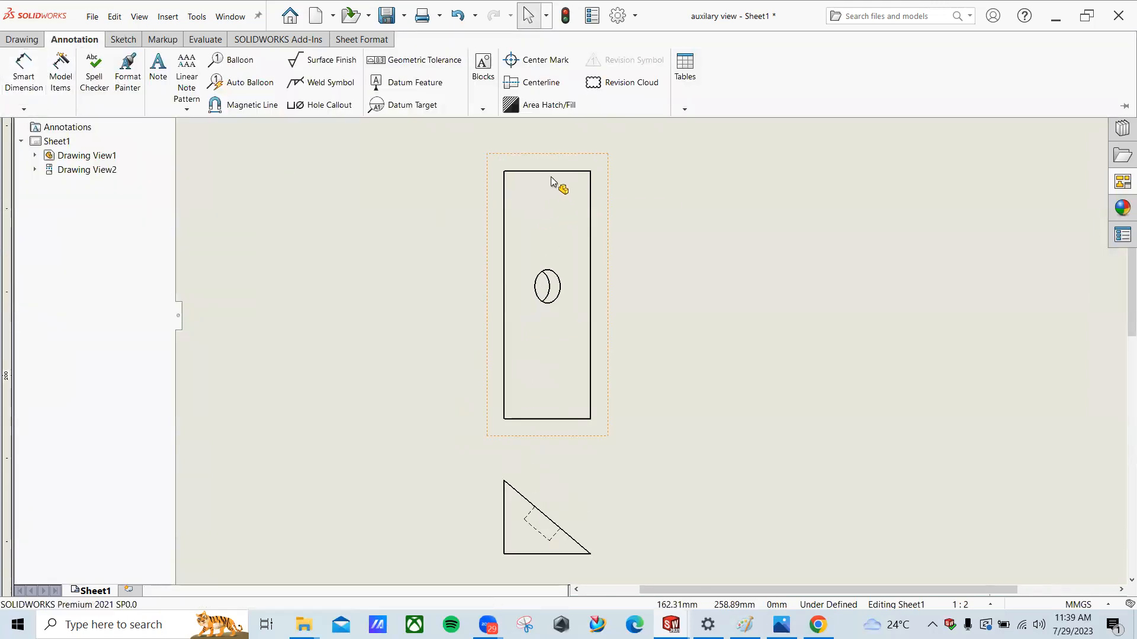
{"action": "left_click", "coordinate": [556, 177]}
{"action": "scroll", "coordinate": [545, 213], "scroll_direction": "up", "scroll_amount": 1}
{"action": "left_click", "coordinate": [565, 296]}
{"action": "left_click", "coordinate": [550, 157]}
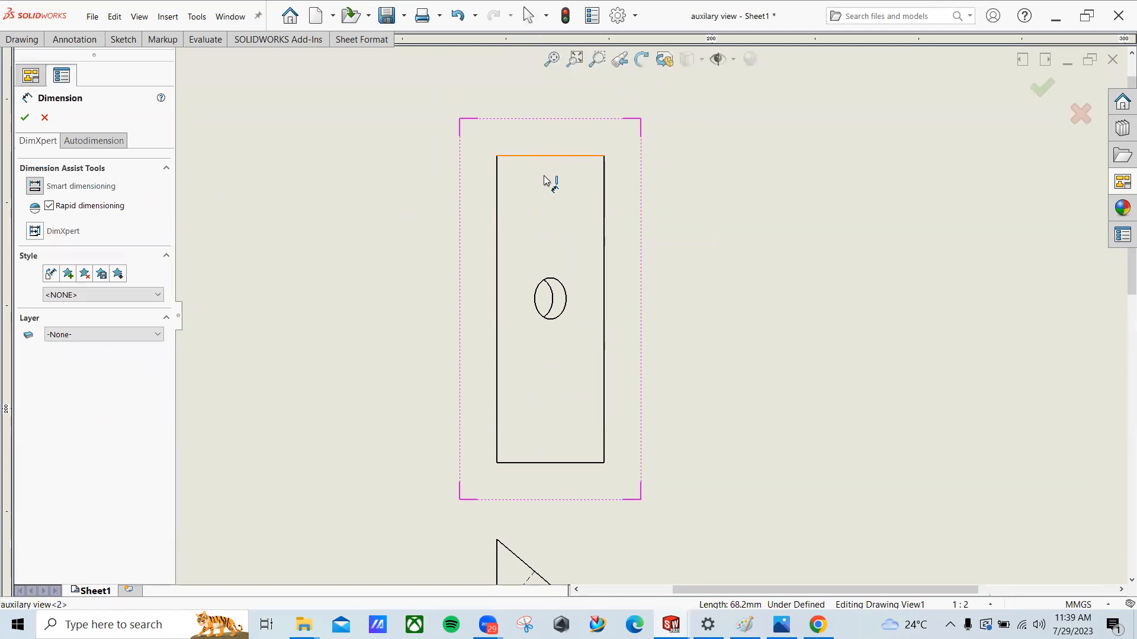
{"action": "left_click", "coordinate": [545, 157]}
{"action": "left_click", "coordinate": [564, 293]}
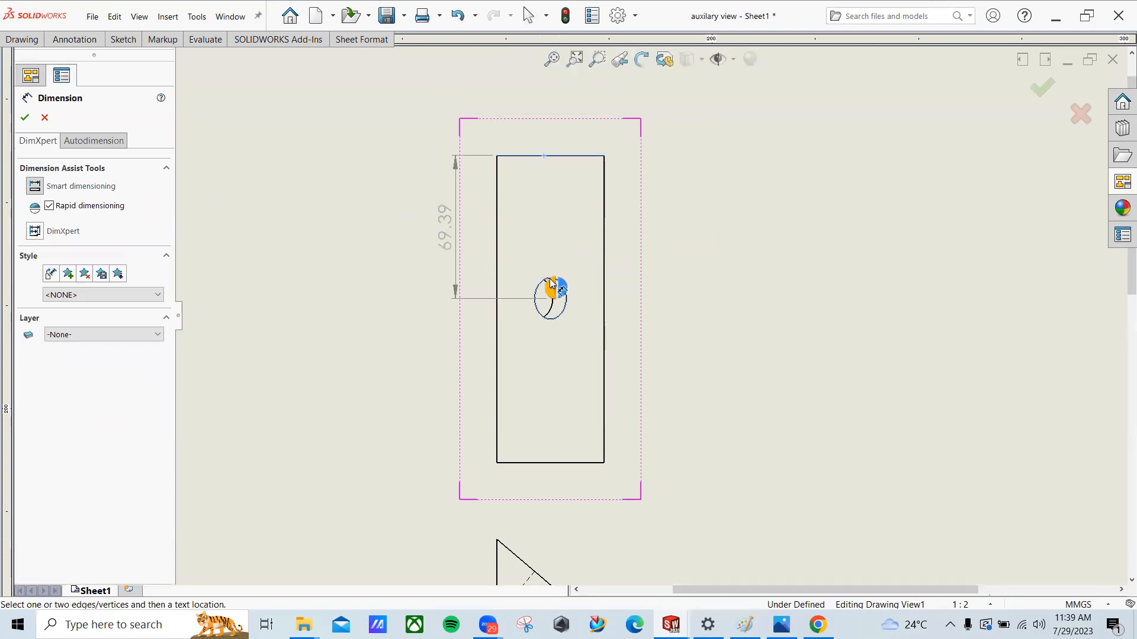
{"action": "left_click", "coordinate": [522, 242]}
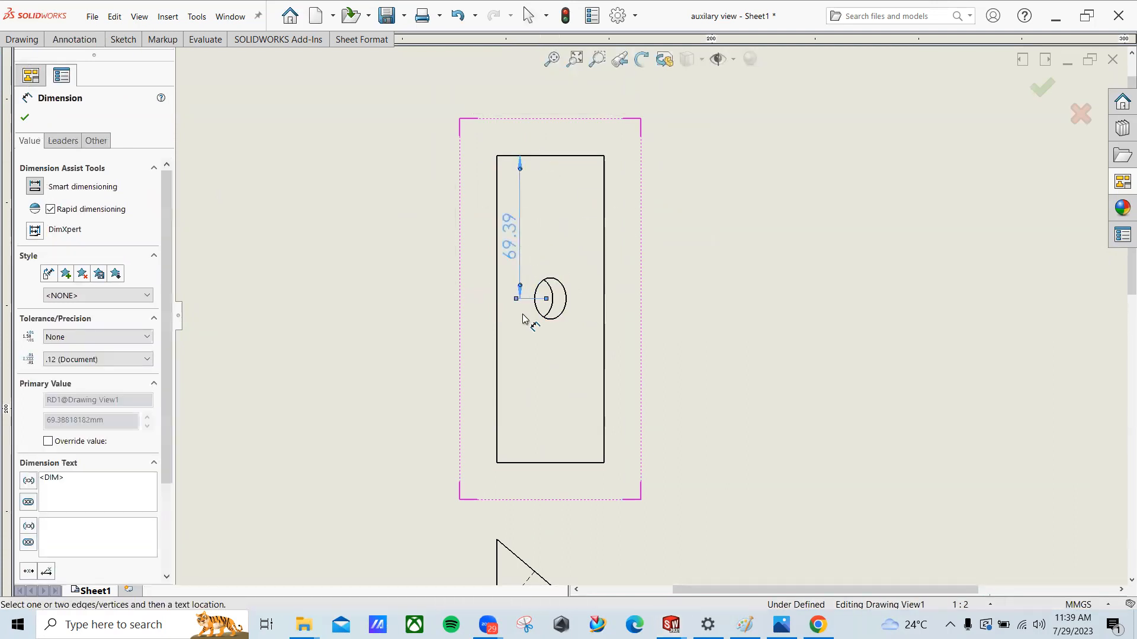
Step: Try dimensioning from the top view's long left edge to the hole, and delete the resulting length dimension
{"action": "left_click", "coordinate": [498, 311]}
{"action": "left_click", "coordinate": [498, 311]}
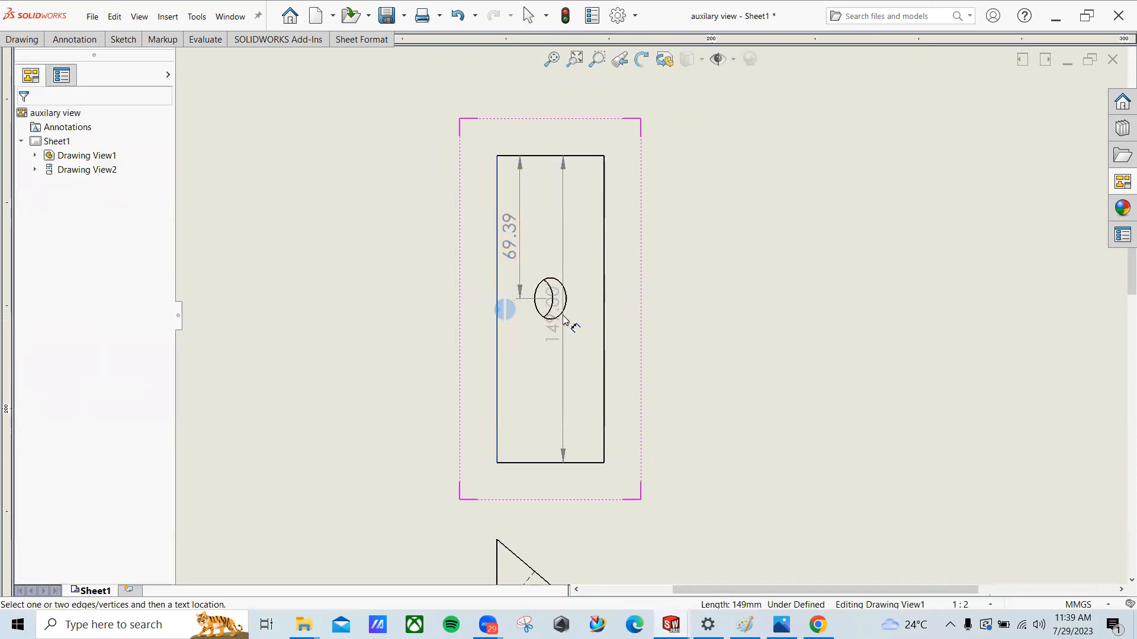
{"action": "left_click", "coordinate": [558, 324]}
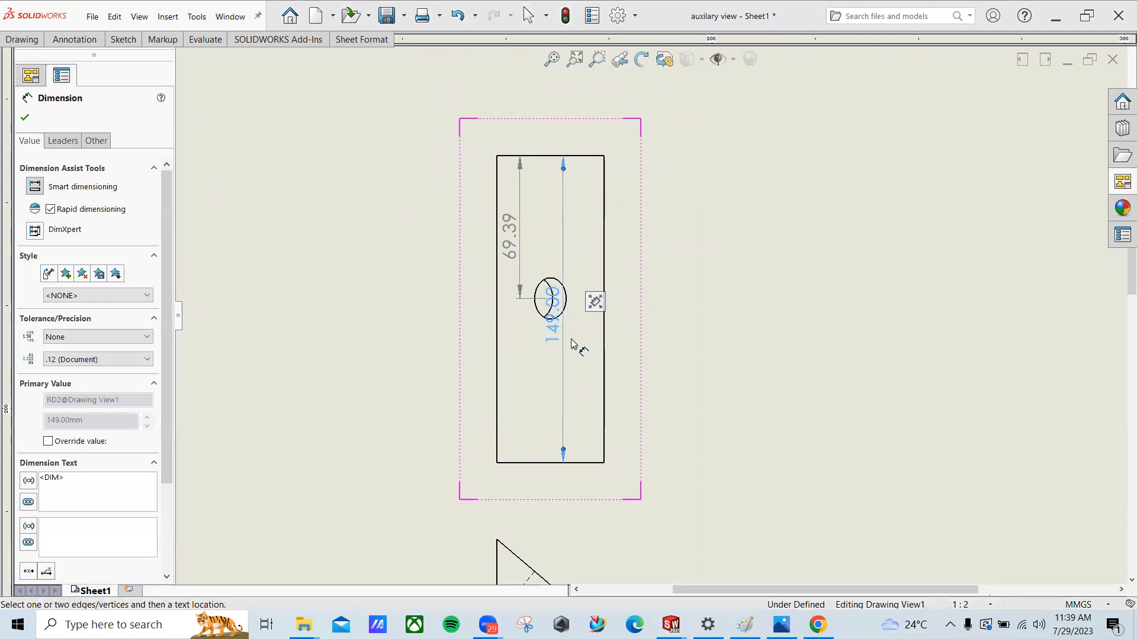
{"action": "key", "text": "Delete"}
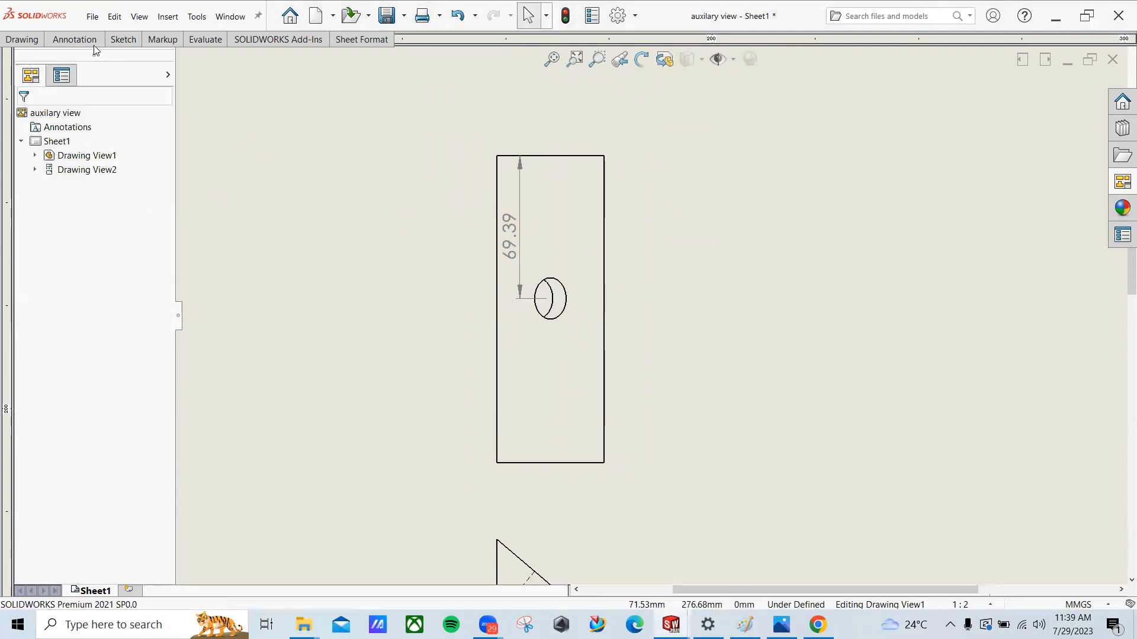
Step: Dimension the horizontal distance from the top view's long left edge to the hole's centre, with the text below the hole
{"action": "left_click", "coordinate": [75, 39]}
{"action": "left_click", "coordinate": [24, 71]}
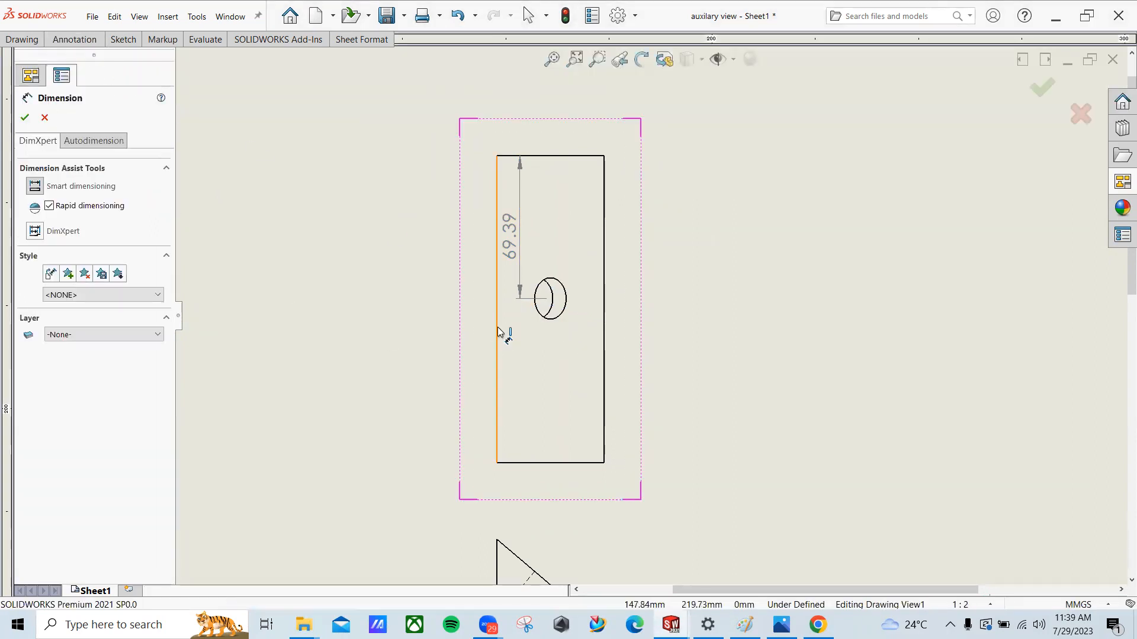
{"action": "left_click", "coordinate": [497, 333]}
{"action": "left_click", "coordinate": [542, 315]}
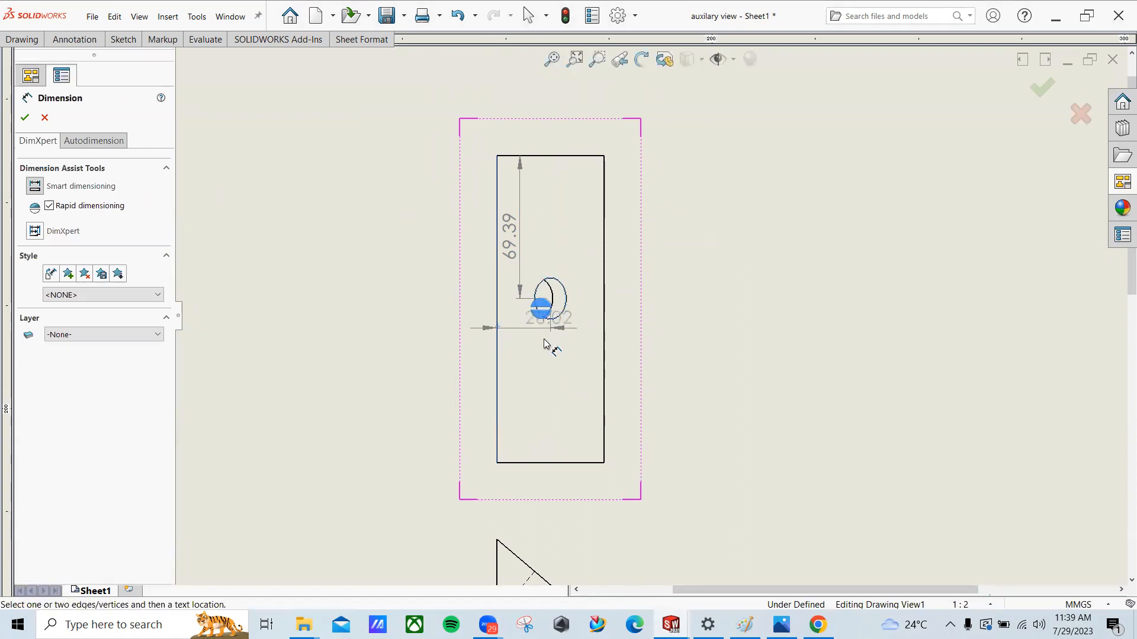
{"action": "left_click", "coordinate": [534, 367]}
{"action": "scroll", "coordinate": [637, 304], "scroll_direction": "down", "scroll_amount": 1}
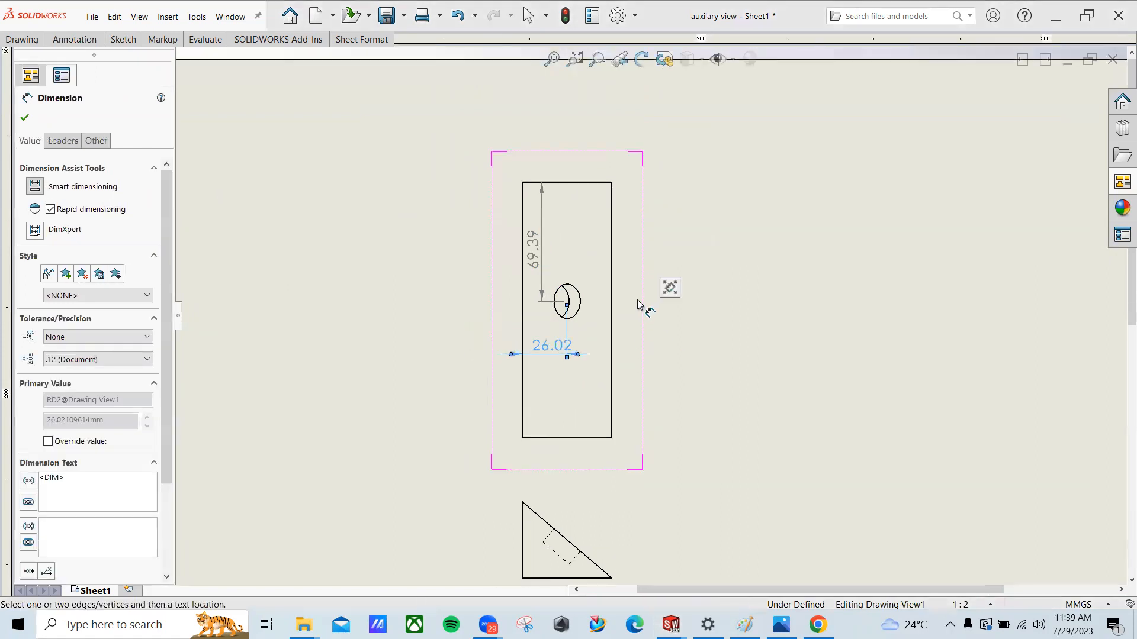
{"action": "key", "text": "Escape"}
Step: Create an auxiliary view from the sloping edge of the triangular view and place it to the right of the top view
{"action": "middle_click_drag", "start_coordinate": [604, 289], "coordinate": [546, 236]}
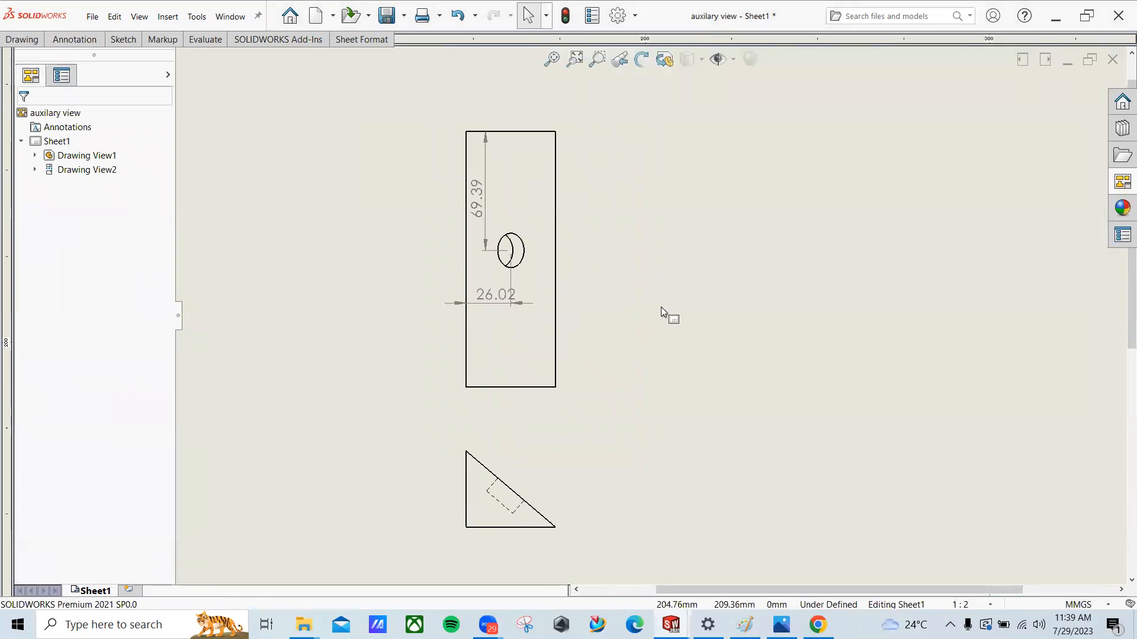
{"action": "left_click", "coordinate": [660, 306]}
{"action": "mouse_move", "coordinate": [576, 297]}
{"action": "middle_mouse_down"}
{"action": "mouse_move", "coordinate": [576, 314]}
{"action": "mouse_move", "coordinate": [392, 264]}
{"action": "mouse_move", "coordinate": [407, 302]}
{"action": "middle_mouse_up"}
{"action": "middle_click_drag", "start_coordinate": [524, 344], "coordinate": [498, 219]}
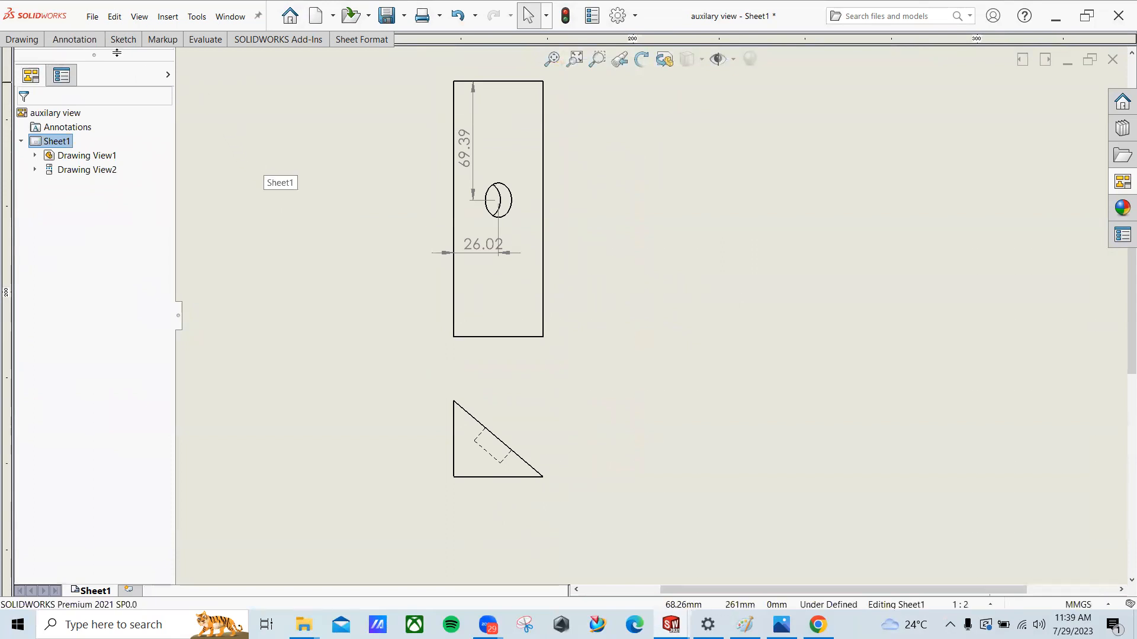
{"action": "left_click", "coordinate": [92, 43]}
{"action": "left_click", "coordinate": [23, 40]}
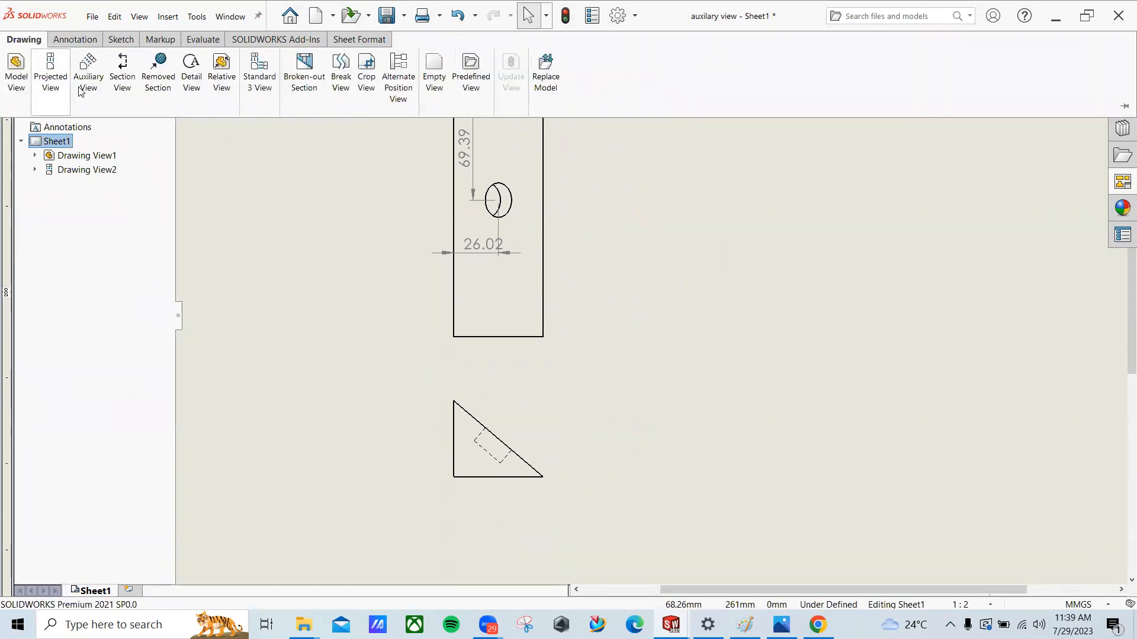
{"action": "left_click", "coordinate": [88, 83]}
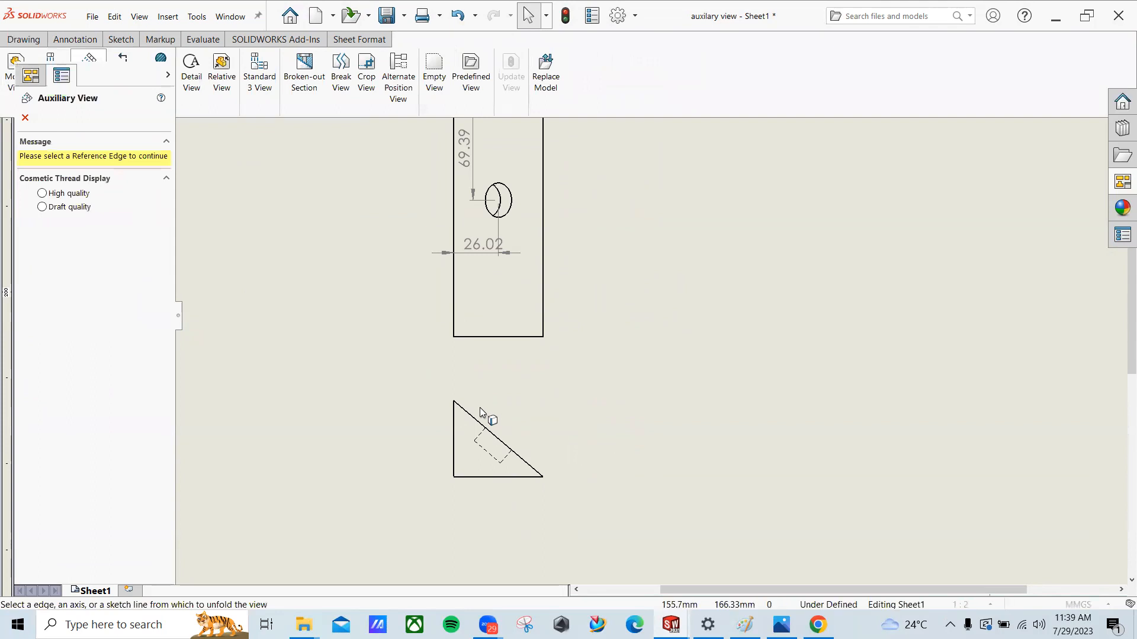
{"action": "left_click", "coordinate": [470, 417]}
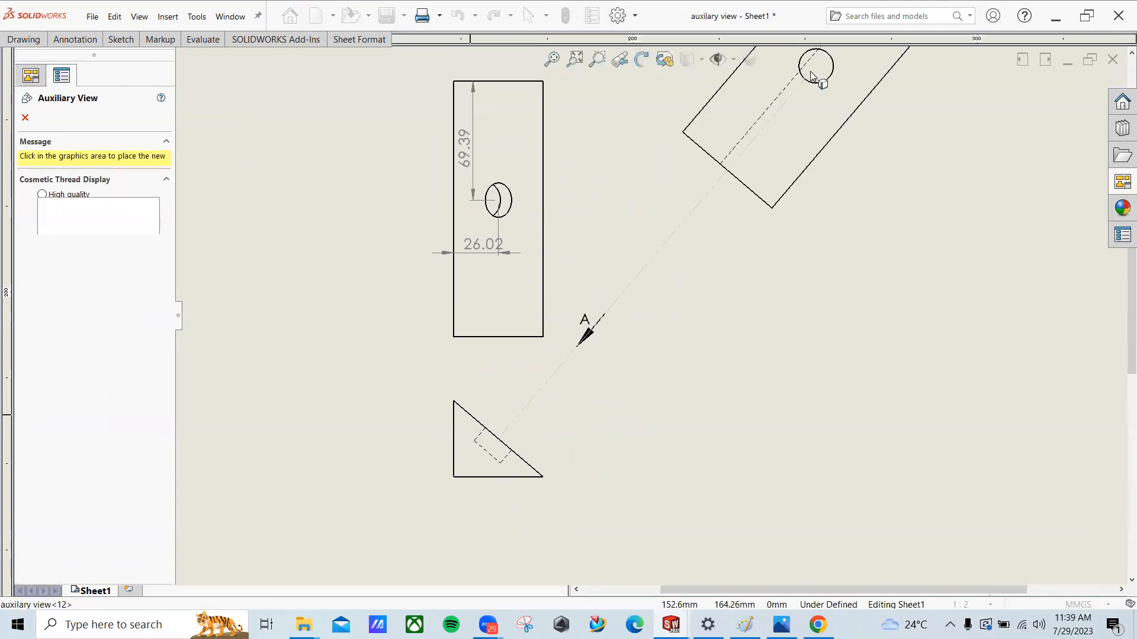
{"action": "left_click", "coordinate": [787, 214]}
{"action": "scroll", "coordinate": [746, 161], "scroll_direction": "down", "scroll_amount": 3}
{"action": "scroll", "coordinate": [726, 167], "scroll_direction": "up", "scroll_amount": 5}
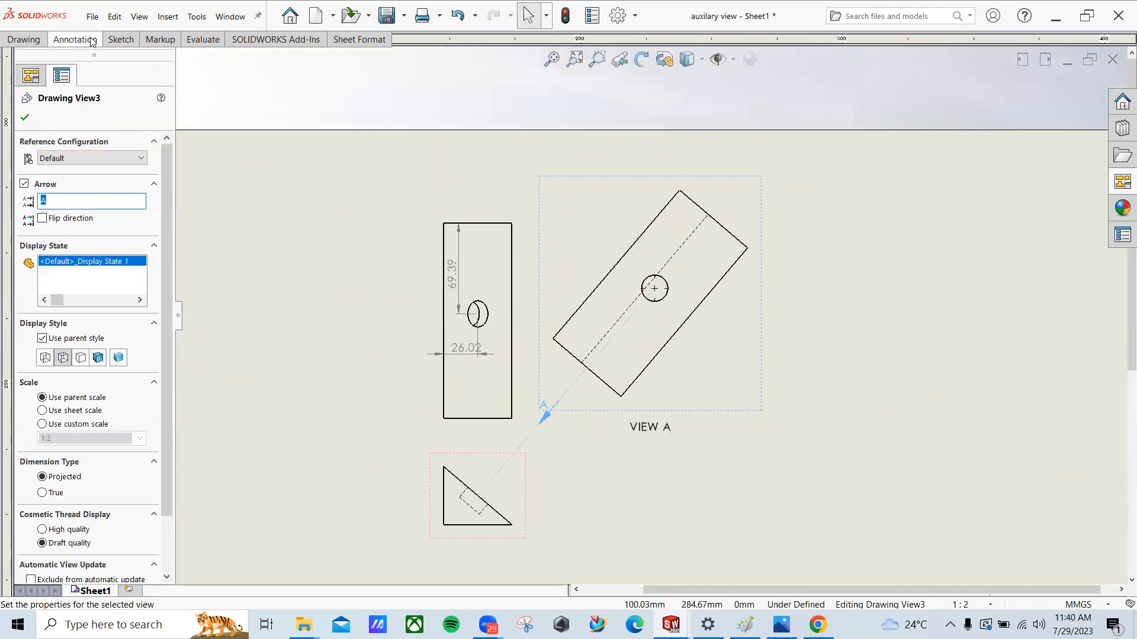
Step: In the auxiliary view, dimension from the short upper edge to the hole's centre, with the text outside the outline
{"action": "scroll", "coordinate": [721, 341], "scroll_direction": "down", "scroll_amount": 2}
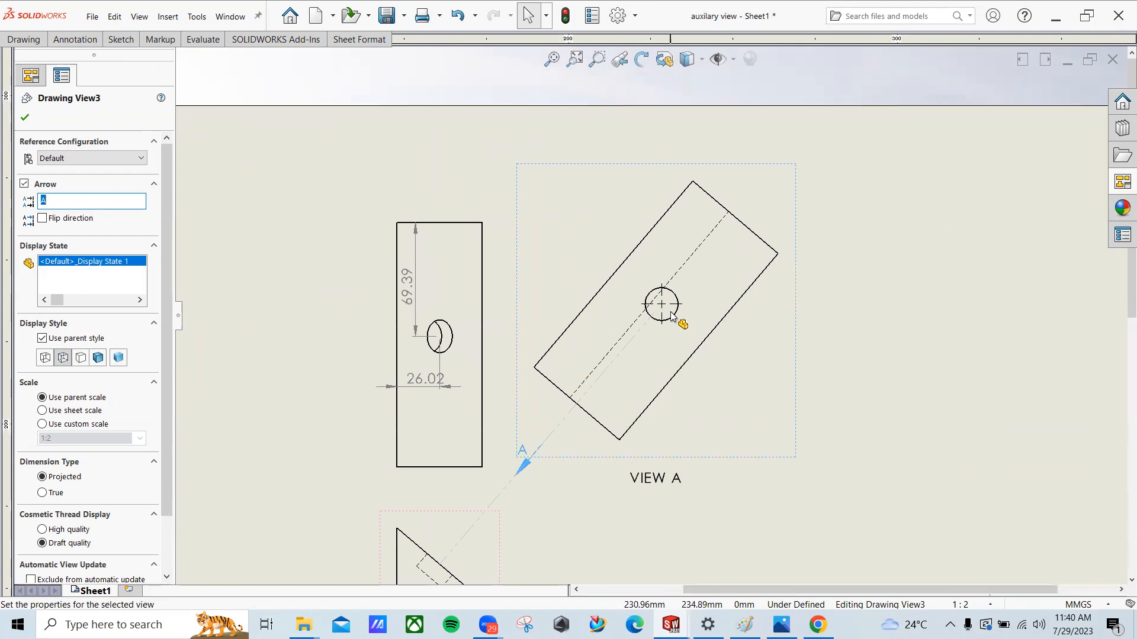
{"action": "scroll", "coordinate": [669, 311], "scroll_direction": "down", "scroll_amount": 4}
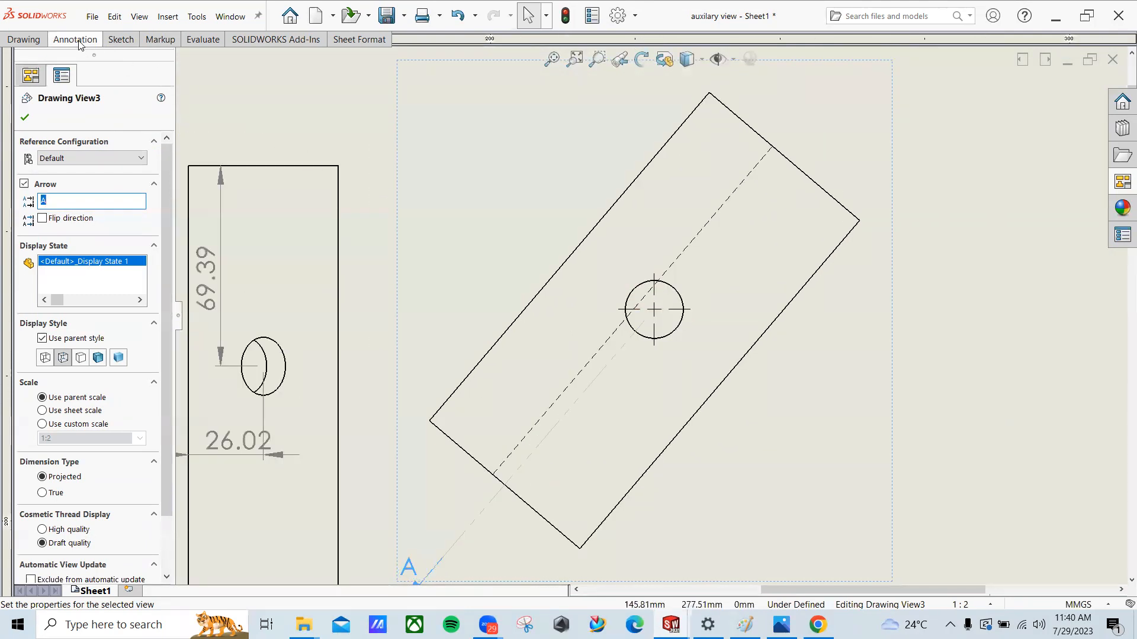
{"action": "left_click", "coordinate": [79, 41]}
{"action": "left_click", "coordinate": [26, 77]}
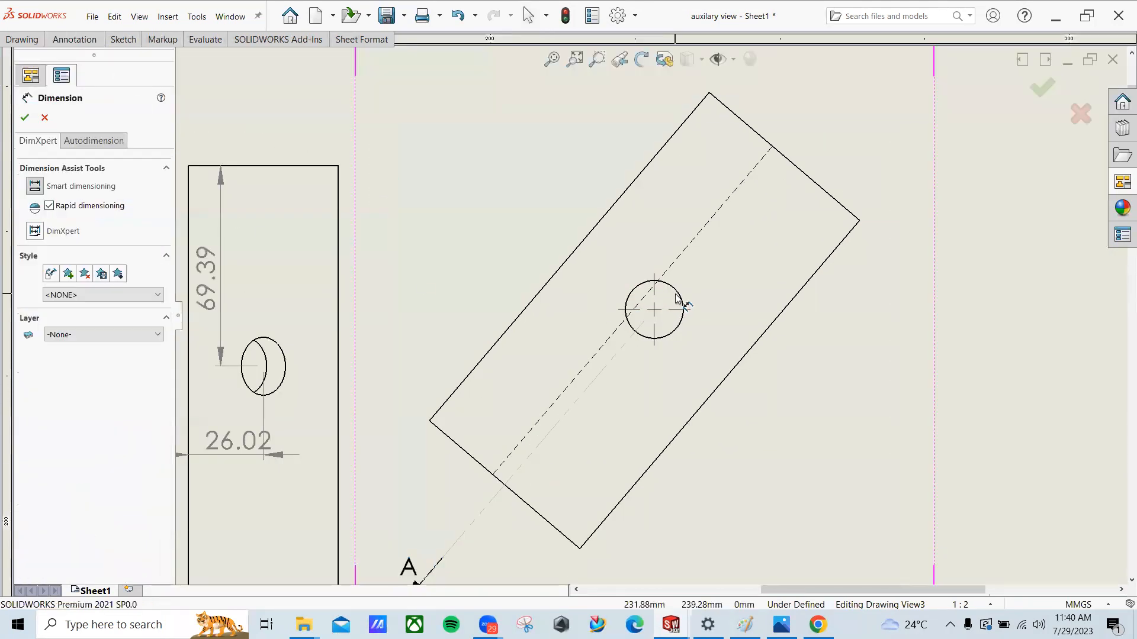
{"action": "left_click", "coordinate": [828, 194]}
{"action": "left_click", "coordinate": [868, 335]}
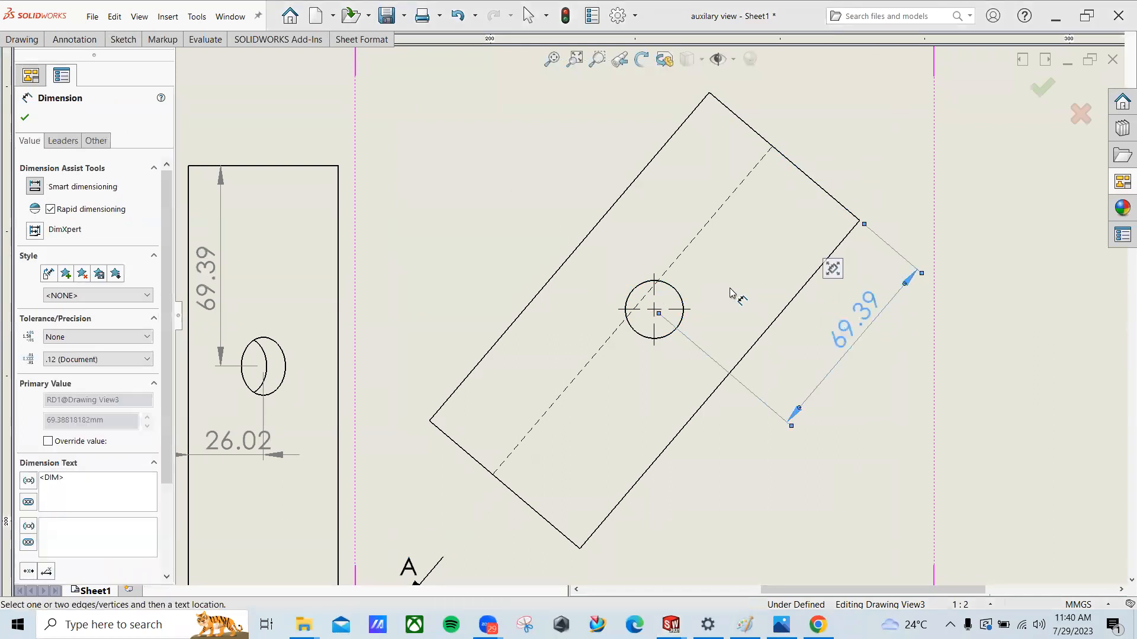
Step: Dimension from the auxiliary view's long upper-left edge to the hole's centre, with the text beyond the short upper edge
{"action": "left_click", "coordinate": [638, 298]}
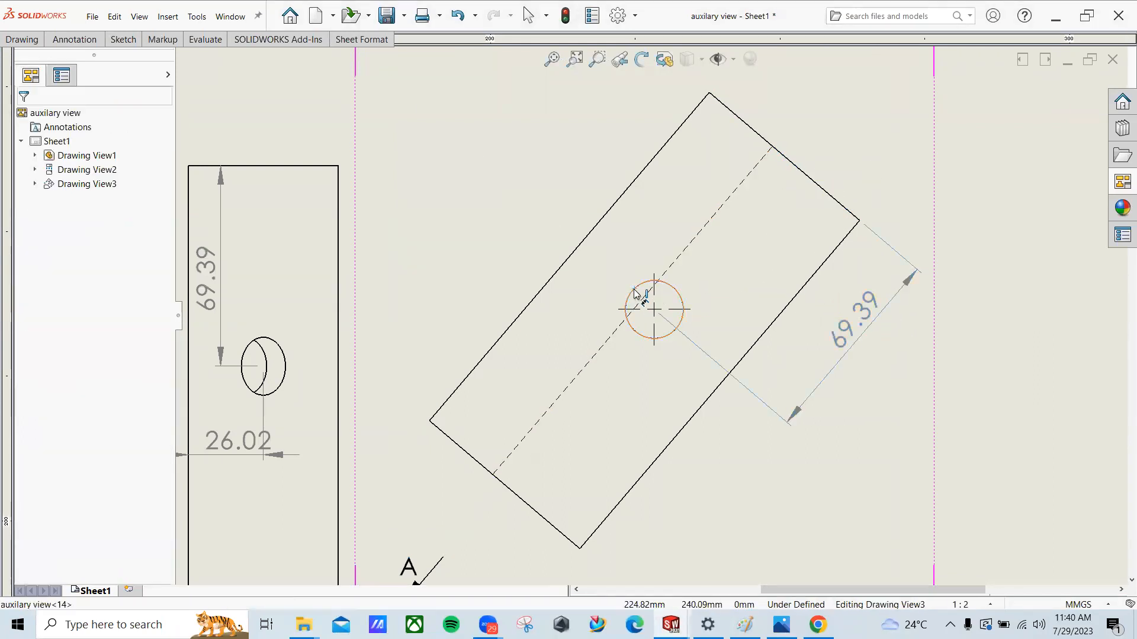
{"action": "left_click", "coordinate": [619, 201]}
{"action": "left_click", "coordinate": [788, 141]}
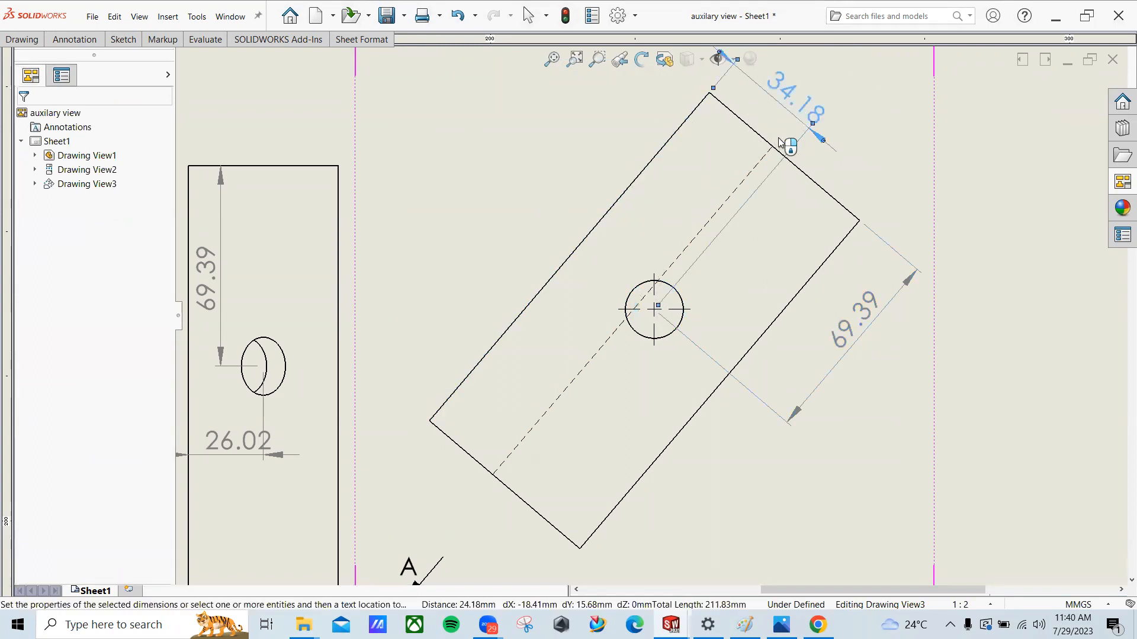
{"action": "key", "text": "z"}
{"action": "key", "text": "Escape"}
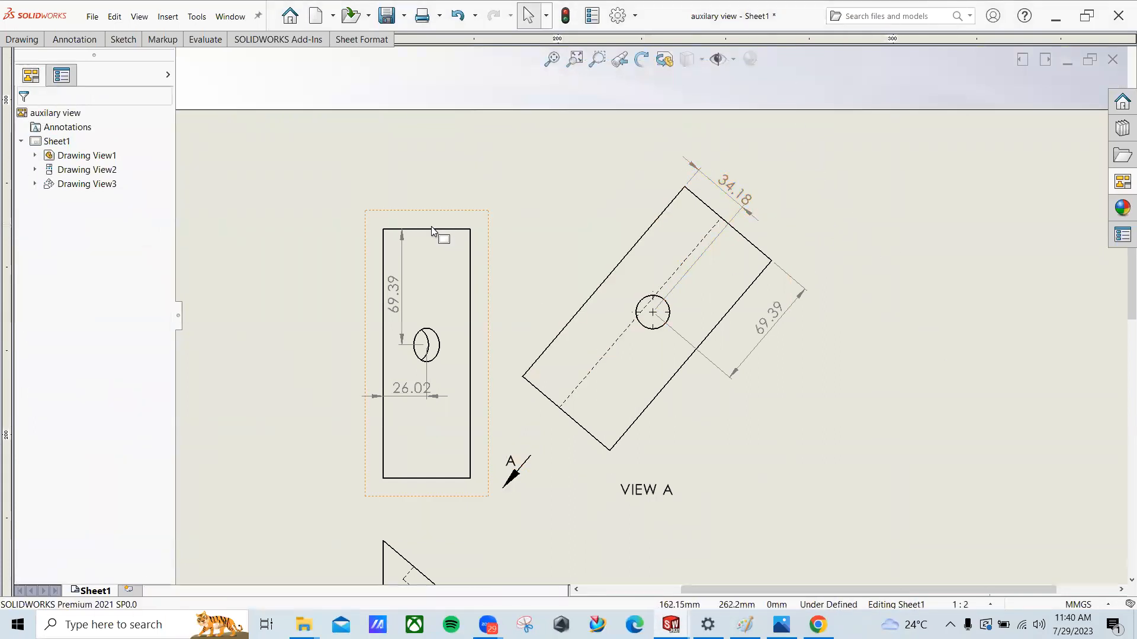
Step: Undo the hole dimensions, the auxiliary view and the triangular projected view until only the top view remains
{"action": "key", "text": "ctrl+z"}
{"action": "key", "text": "ctrl+z"}
{"action": "key", "text": "ctrl+z"}
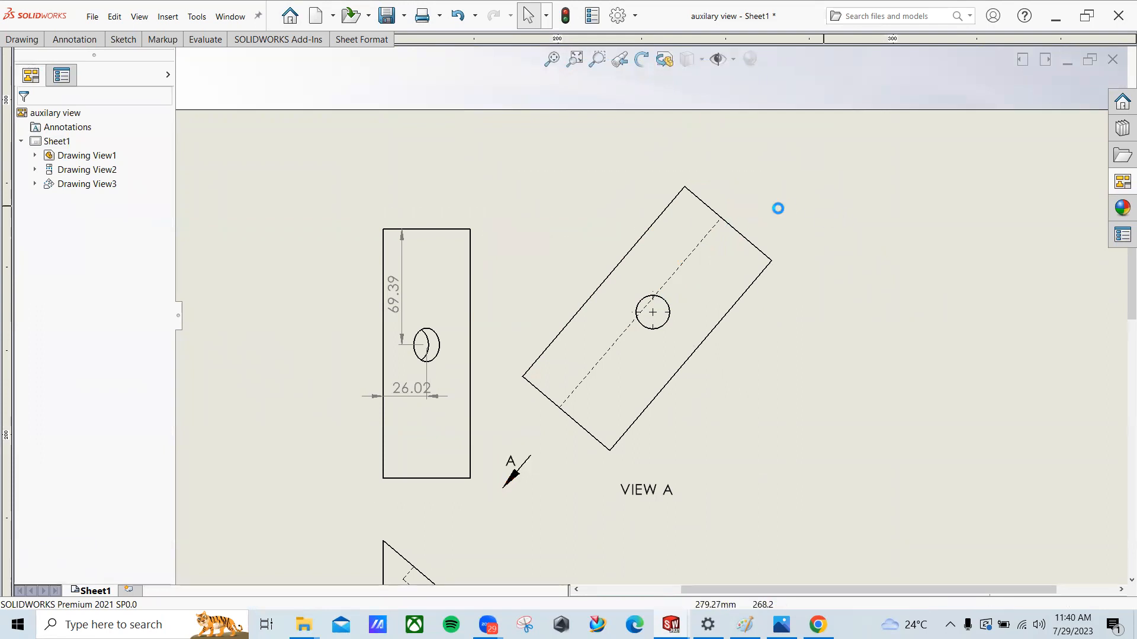
{"action": "key", "text": "ctrl+z"}
{"action": "key", "text": "ctrl+z"}
{"action": "key", "text": "ctrl+z"}
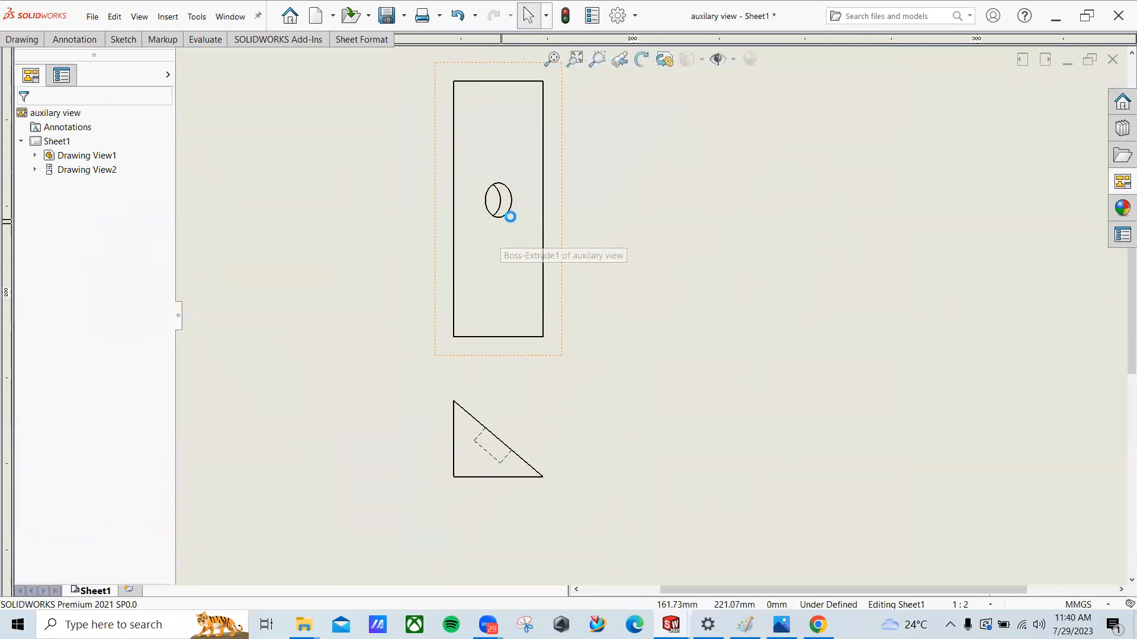
Step: Delete the remaining top view of the wedge so the sheet is empty
{"action": "left_click", "coordinate": [74, 39]}
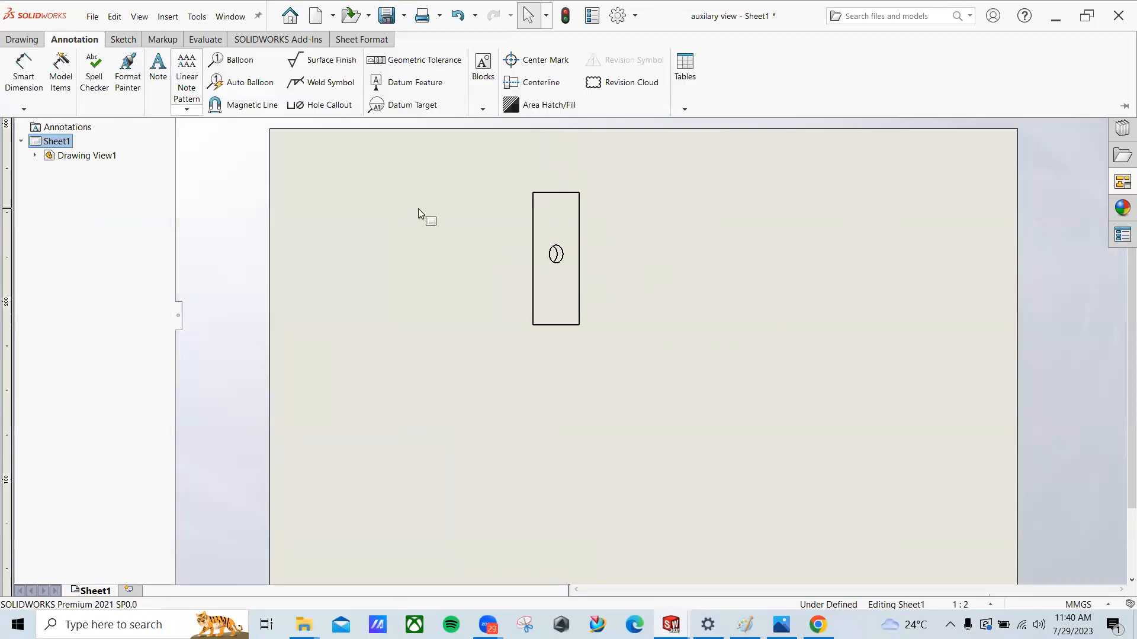
{"action": "left_click", "coordinate": [33, 39]}
{"action": "left_click_drag", "start_coordinate": [383, 190], "coordinate": [584, 442]}
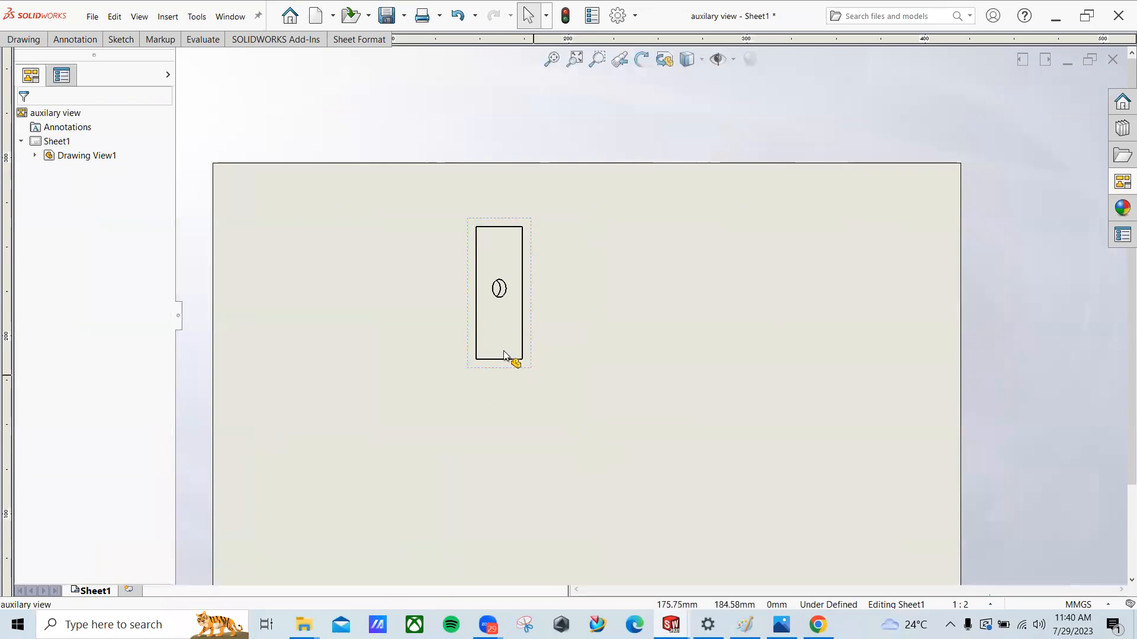
{"action": "key", "text": "Delete"}
{"action": "left_click", "coordinate": [661, 258]}
Step: Try inserting the standard three views of the "auxilary view" part, and undo the insertion
{"action": "left_click", "coordinate": [26, 40]}
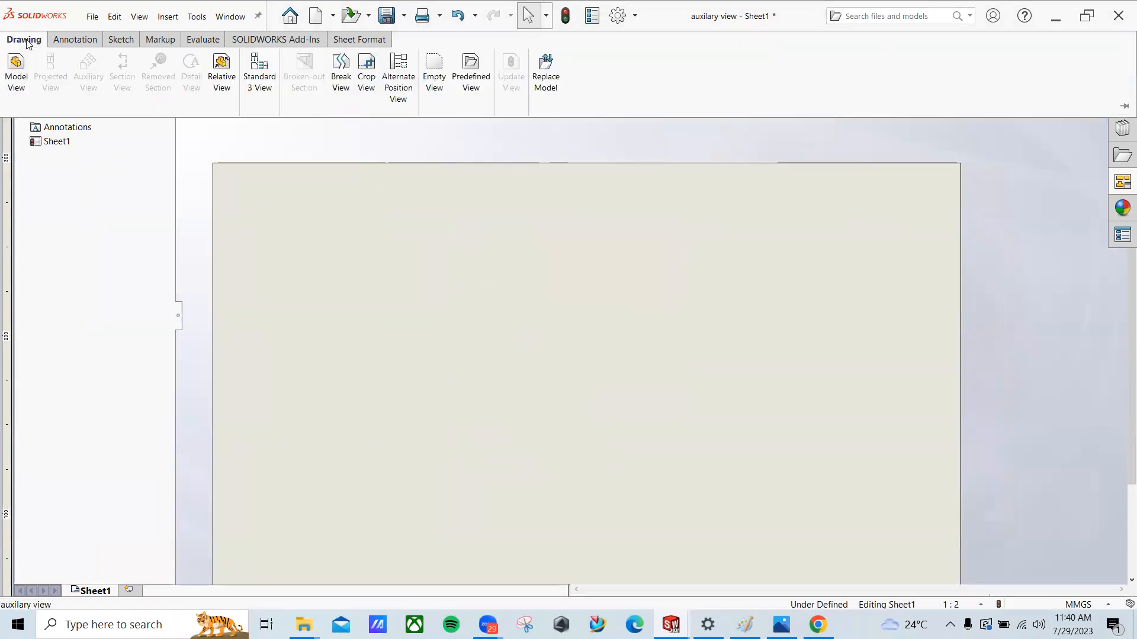
{"action": "left_click", "coordinate": [259, 87]}
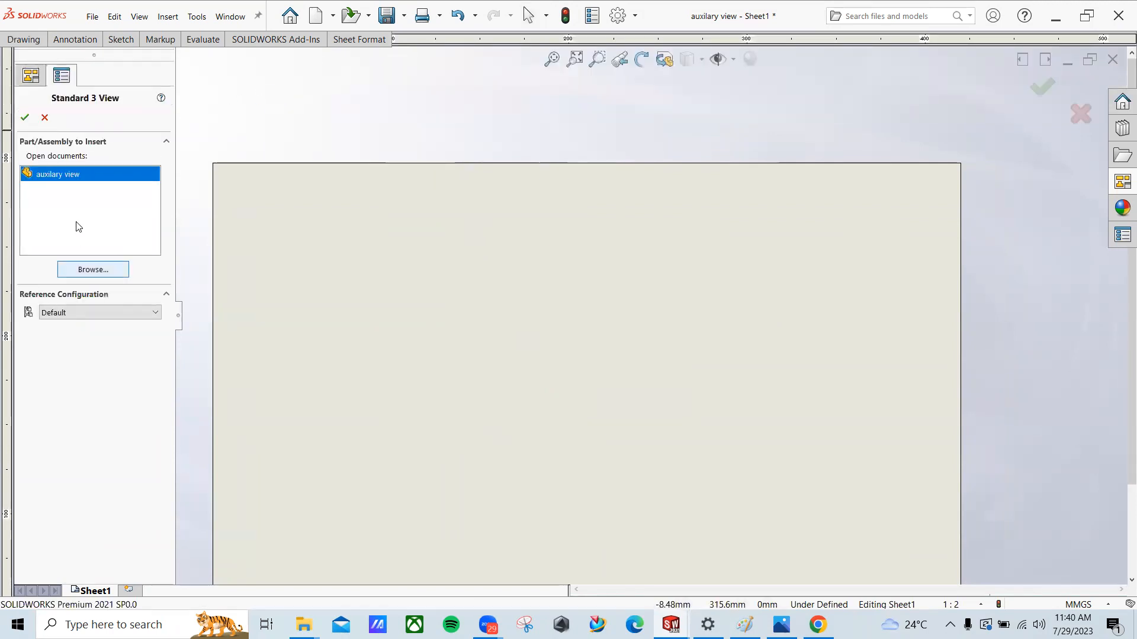
{"action": "double_click", "coordinate": [60, 177]}
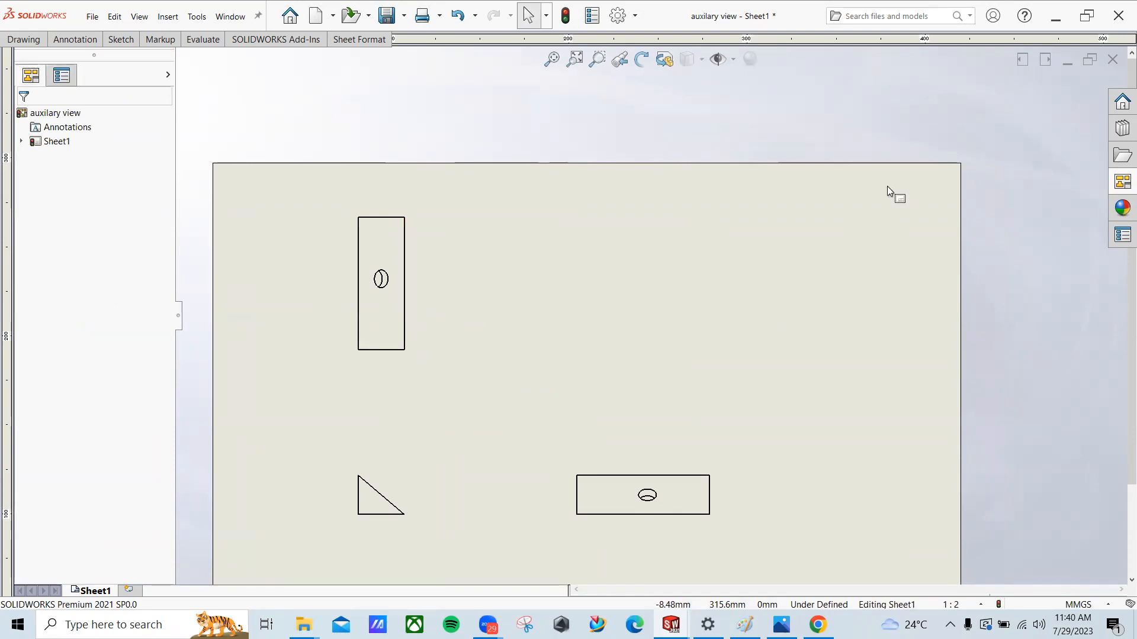
{"action": "key", "text": "ctrl+z"}
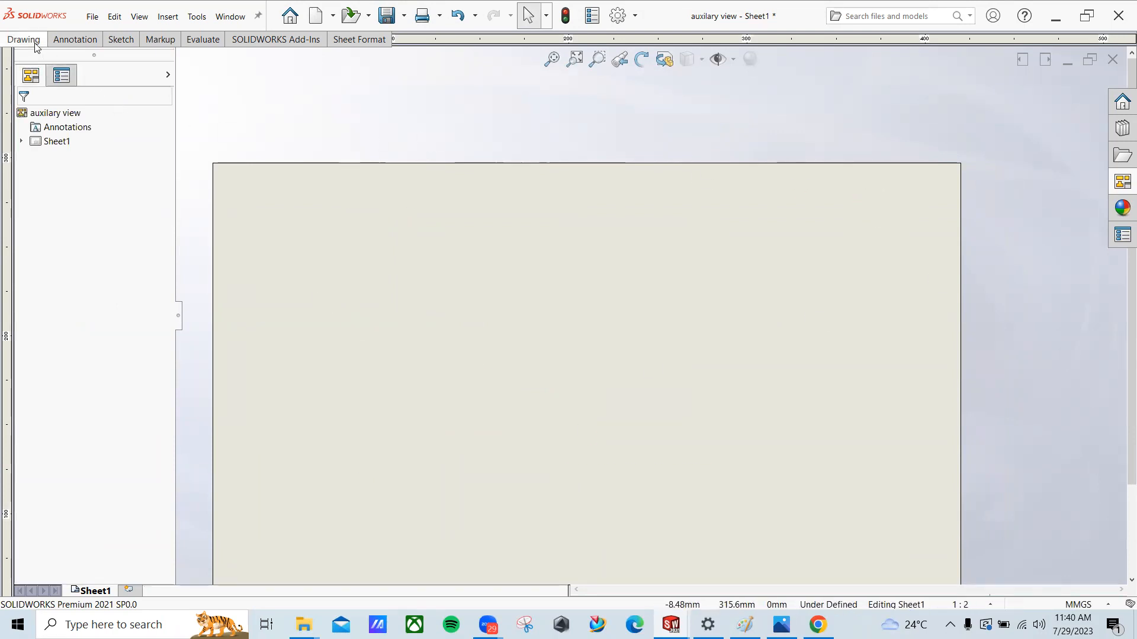
Step: Insert the standard three views of the Body part from the stop valve folder onto the sheet
{"action": "left_click", "coordinate": [34, 42]}
{"action": "left_click", "coordinate": [259, 83]}
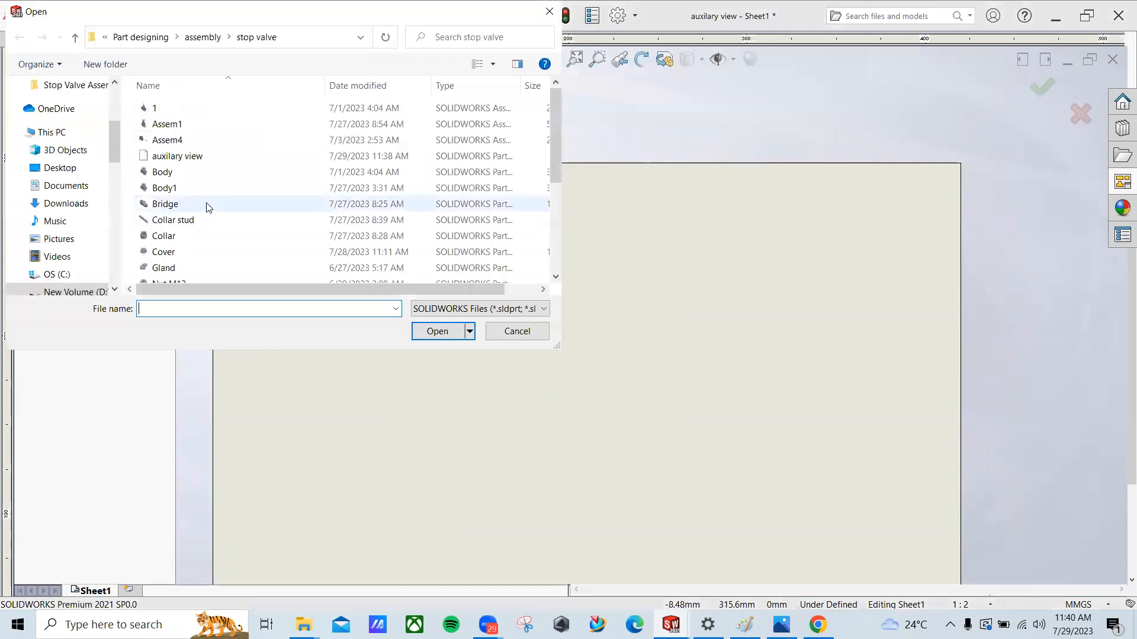
{"action": "left_click", "coordinate": [183, 172]}
{"action": "left_click", "coordinate": [438, 331]}
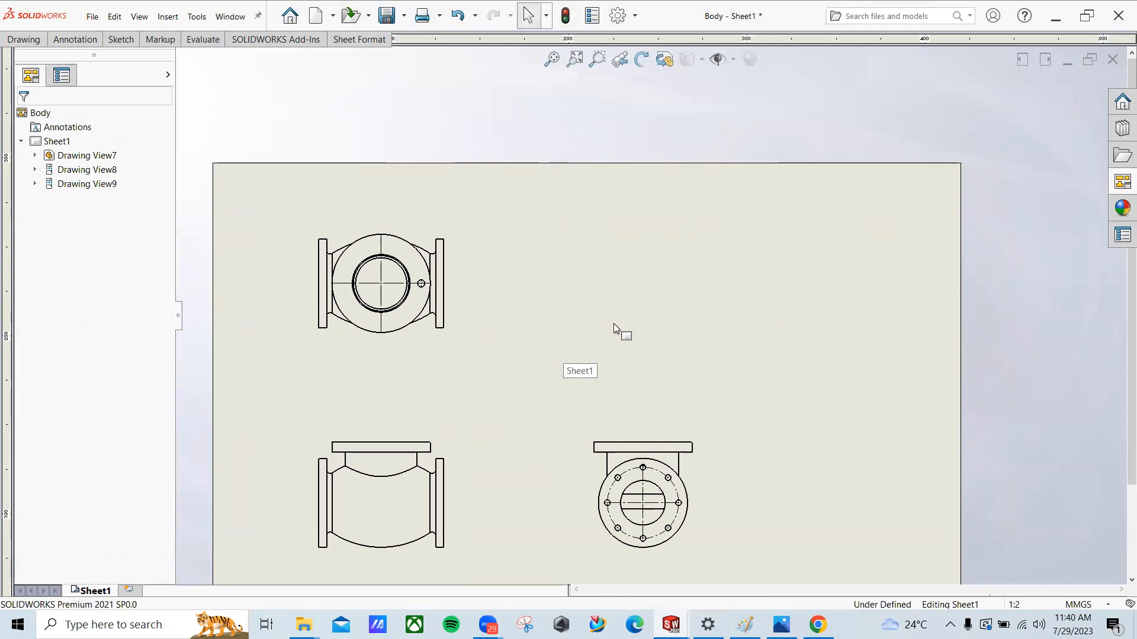
{"action": "middle_click_drag", "start_coordinate": [614, 324], "coordinate": [724, 230]}
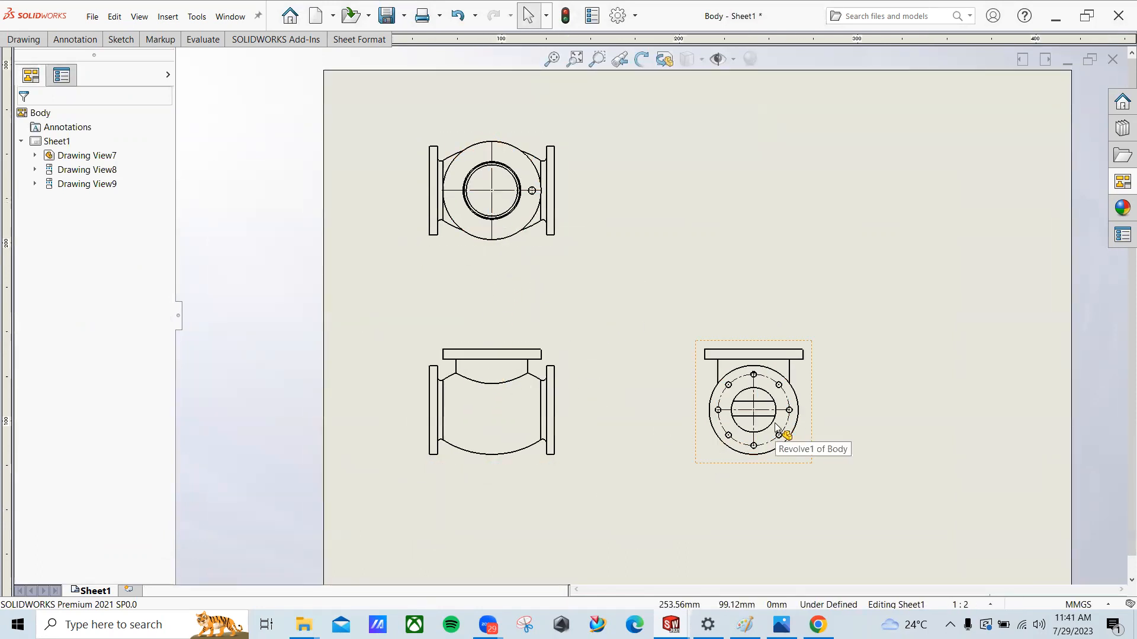
{"action": "middle_click_drag", "start_coordinate": [507, 227], "coordinate": [538, 199]}
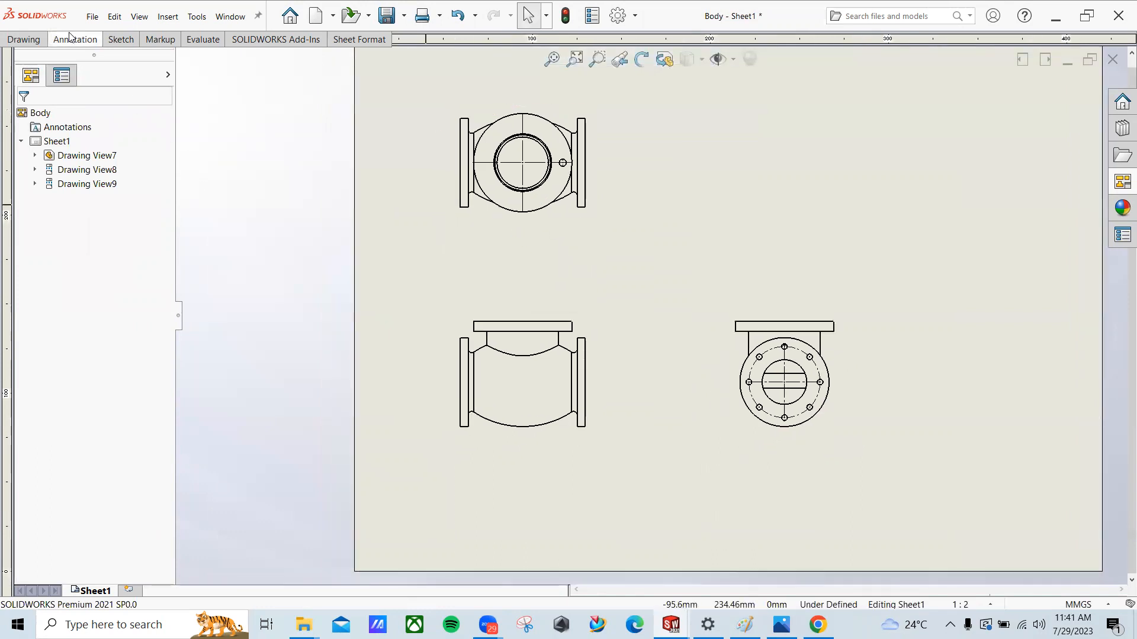
Step: Start a Detail View and sketch its circle around the small fillet beside the right flange's upper end in the front view
{"action": "left_click", "coordinate": [27, 40]}
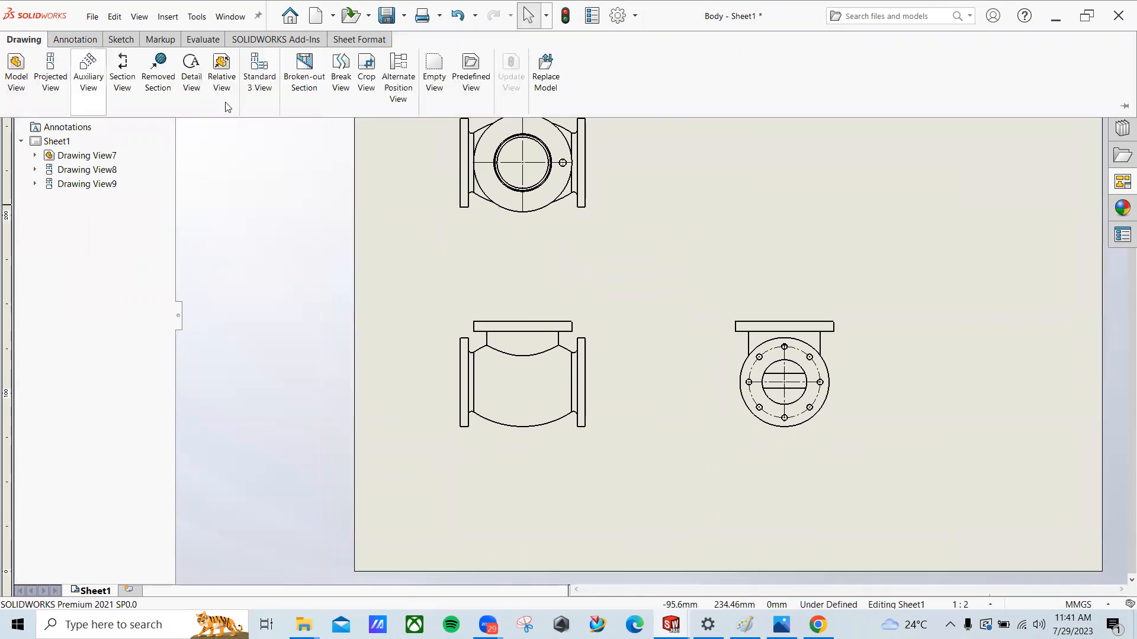
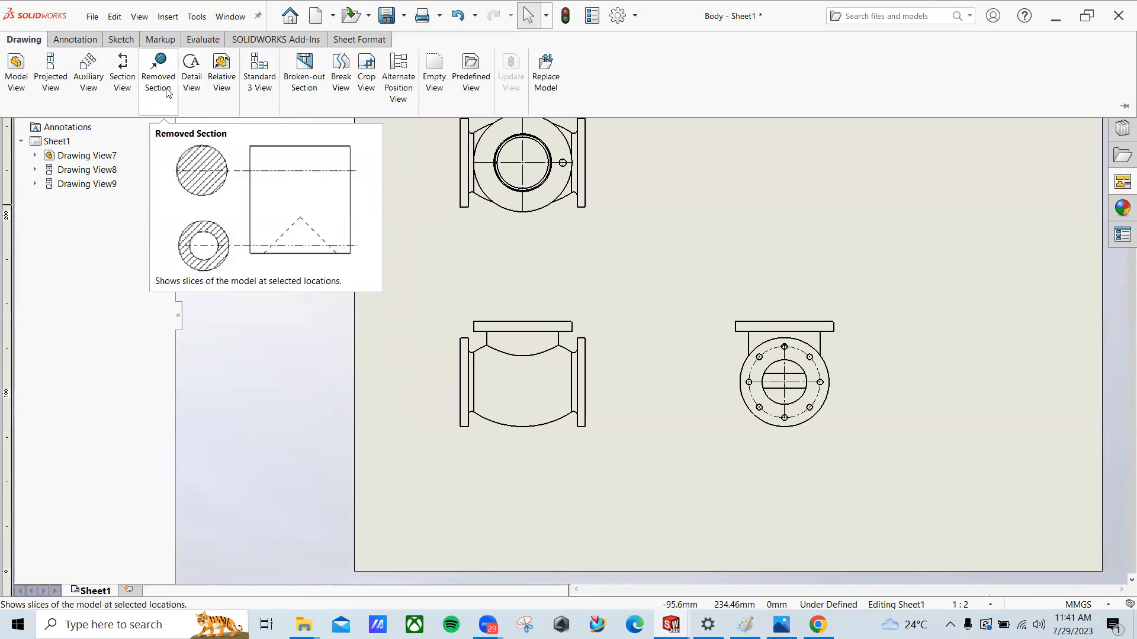
{"action": "left_click", "coordinate": [195, 83]}
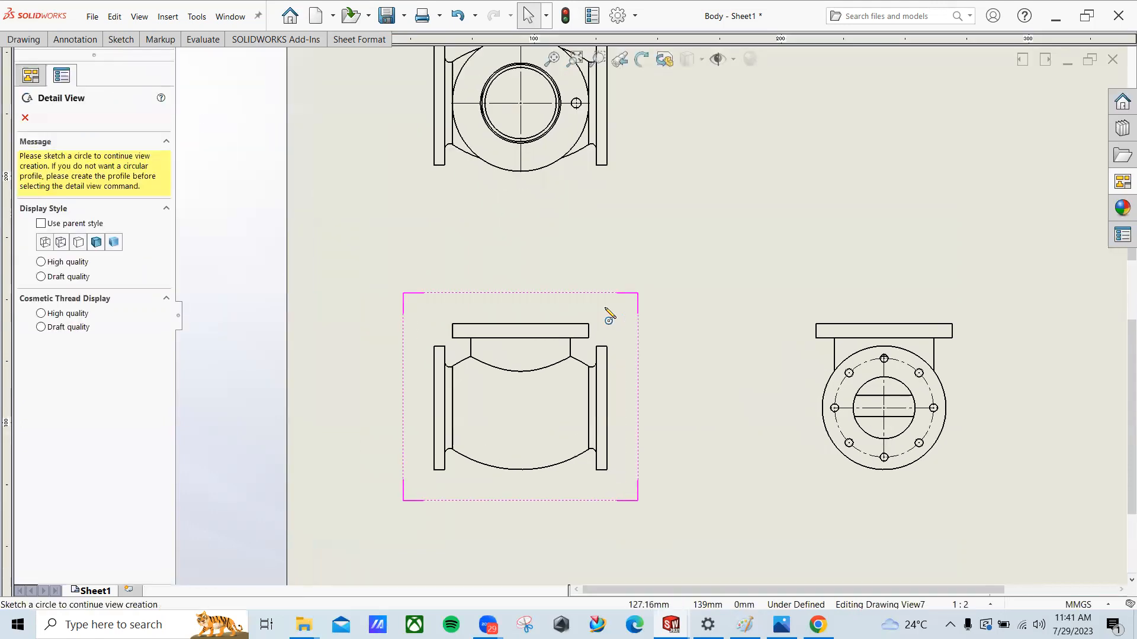
{"action": "scroll", "coordinate": [539, 332], "scroll_direction": "down", "scroll_amount": 3}
{"action": "middle_click_drag", "start_coordinate": [475, 341], "coordinate": [345, 387]}
{"action": "scroll", "coordinate": [910, 468], "scroll_direction": "down", "scroll_amount": 1}
{"action": "middle_click_drag", "start_coordinate": [701, 278], "coordinate": [950, 236]}
{"action": "scroll", "coordinate": [565, 364], "scroll_direction": "down", "scroll_amount": 6}
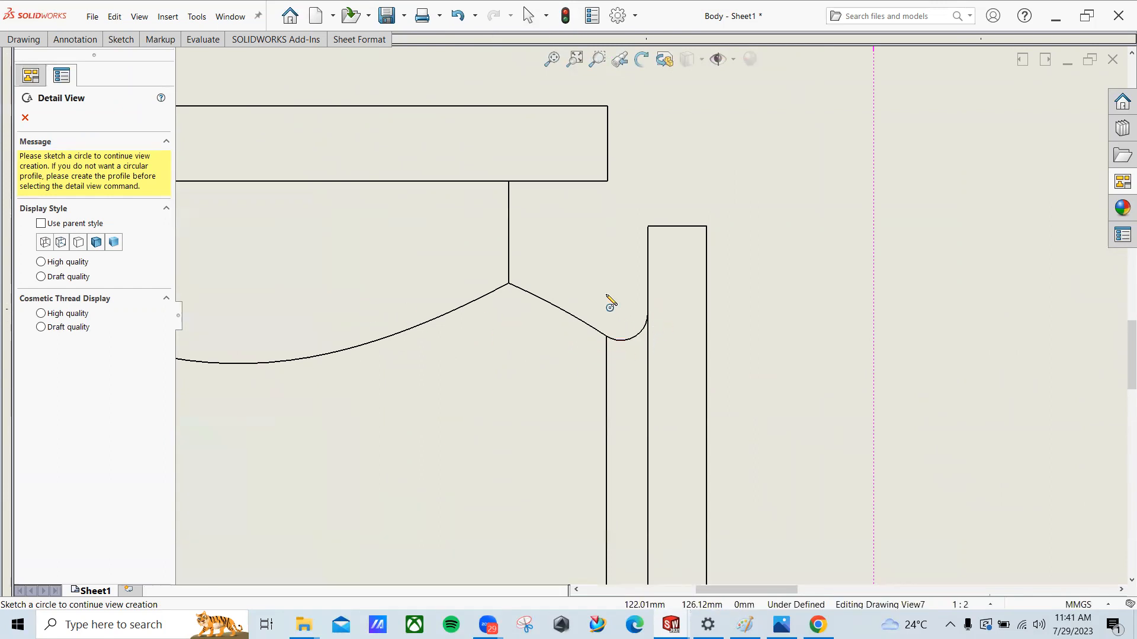
{"action": "left_click", "coordinate": [607, 295]}
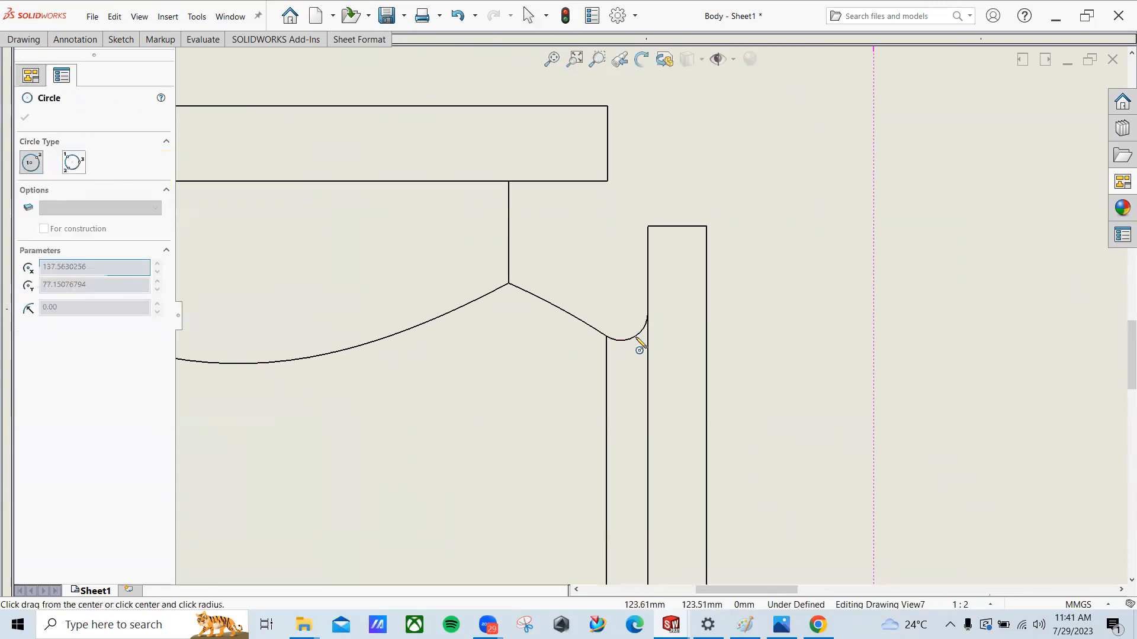
{"action": "left_click", "coordinate": [674, 369]}
Step: Place the detail view above the gap between the front and side views
{"action": "scroll", "coordinate": [672, 367], "scroll_direction": "up", "scroll_amount": 6}
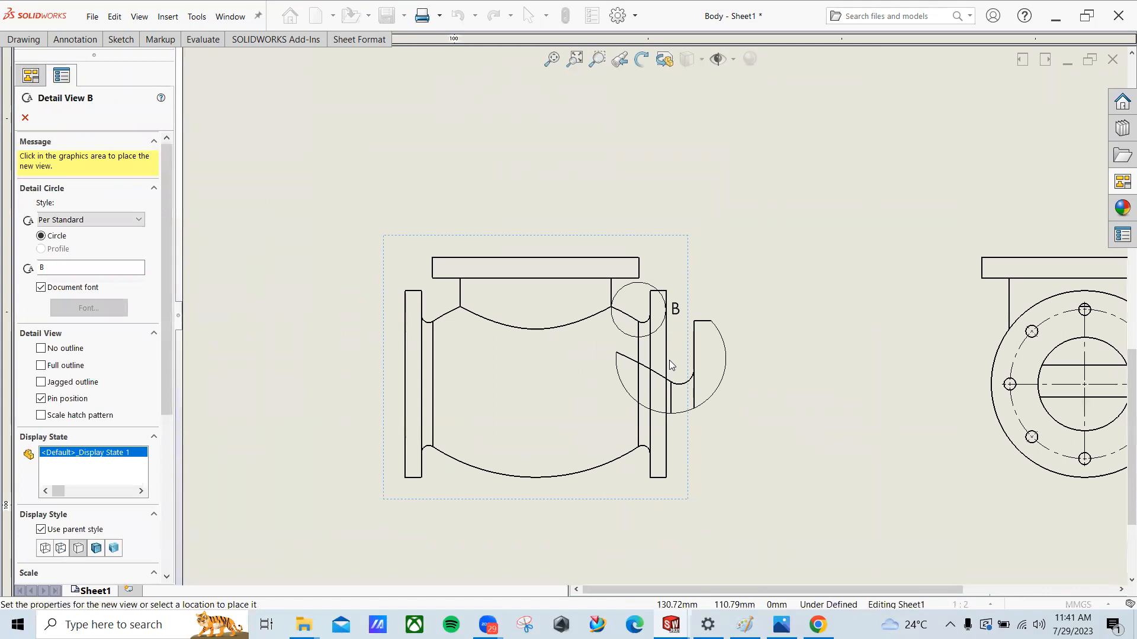
{"action": "scroll", "coordinate": [671, 364], "scroll_direction": "up", "scroll_amount": 3}
{"action": "left_click", "coordinate": [794, 212]}
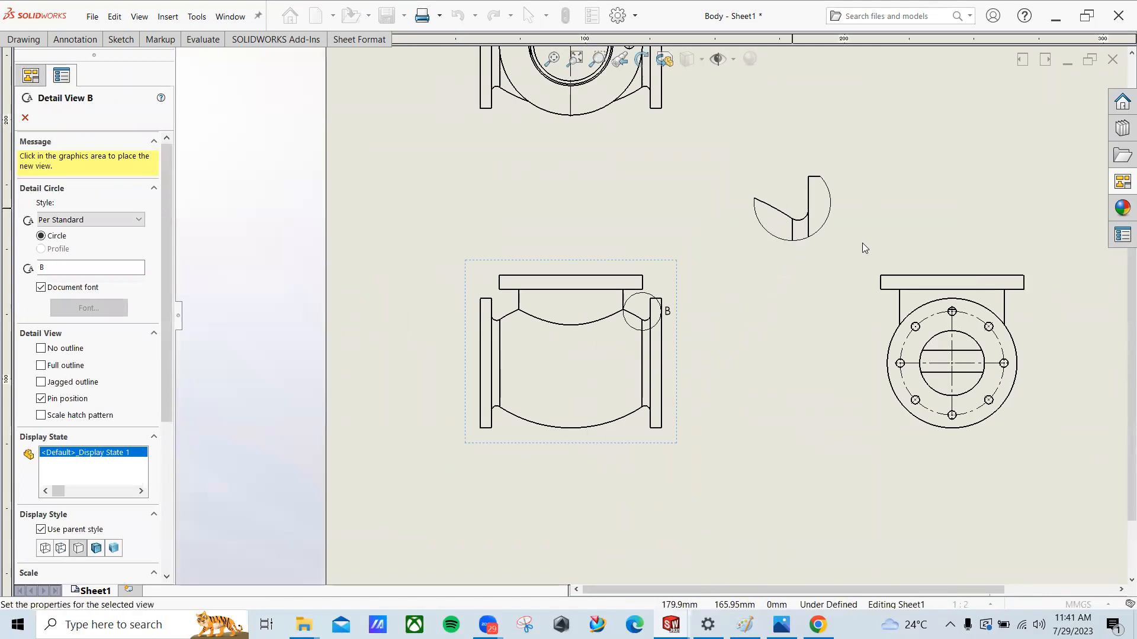
{"action": "key", "text": "Escape"}
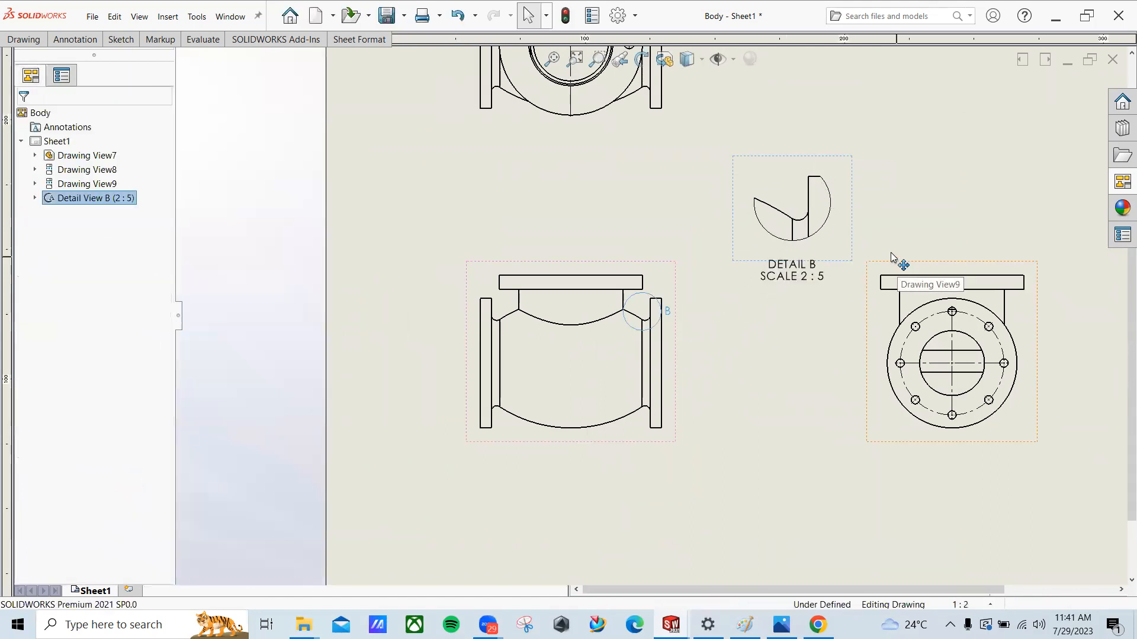
Step: Dimension the fillet arc's radius in the detail view, with the text outside the detail circle
{"action": "scroll", "coordinate": [876, 237], "scroll_direction": "down", "scroll_amount": 4}
{"action": "scroll", "coordinate": [768, 209], "scroll_direction": "down", "scroll_amount": 2}
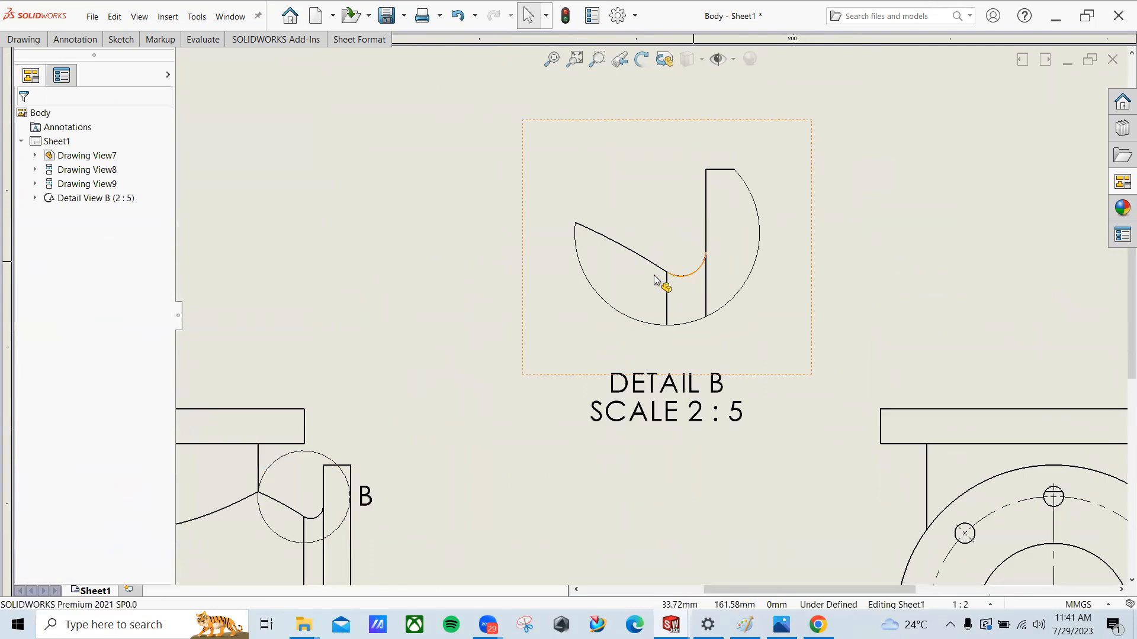
{"action": "left_click", "coordinate": [76, 40]}
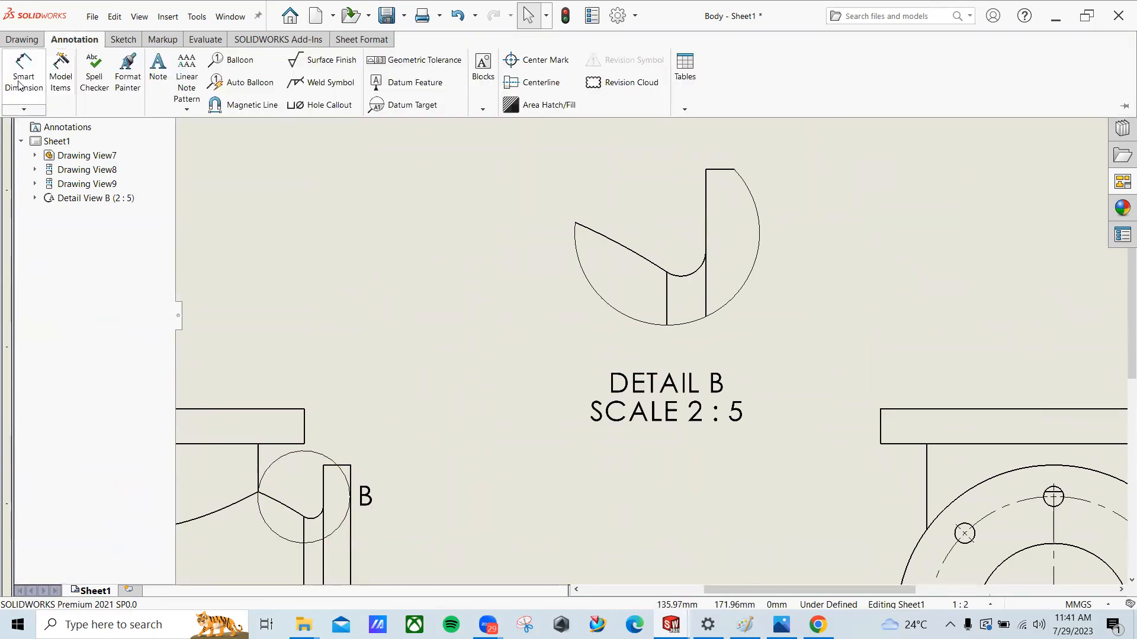
{"action": "left_click", "coordinate": [688, 279]}
{"action": "left_click", "coordinate": [793, 326]}
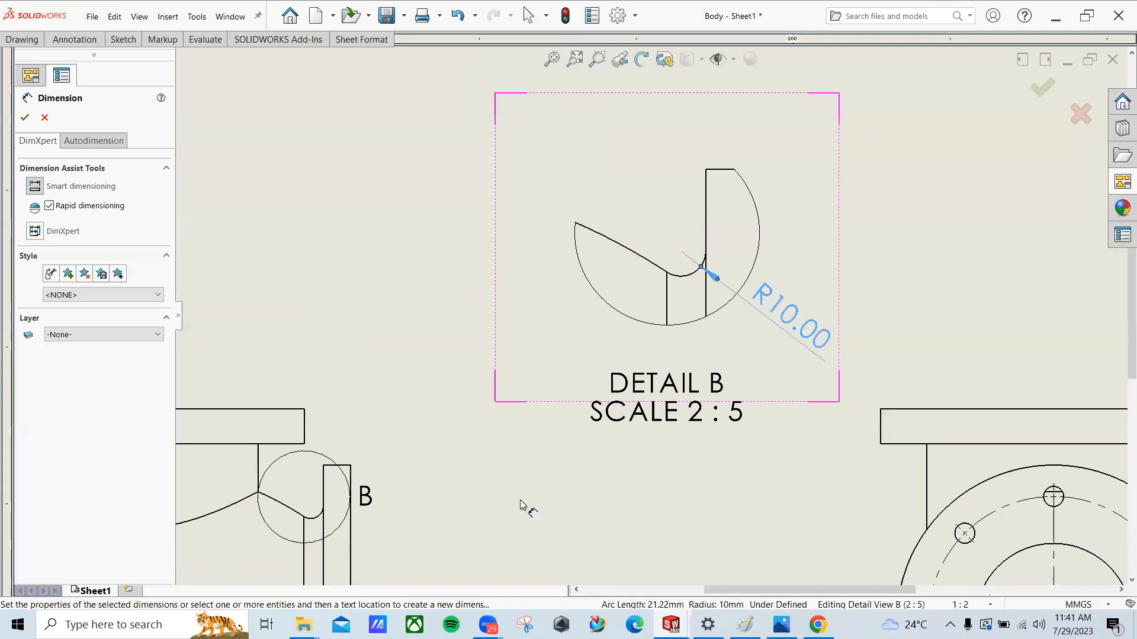
{"action": "left_click", "coordinate": [309, 518]}
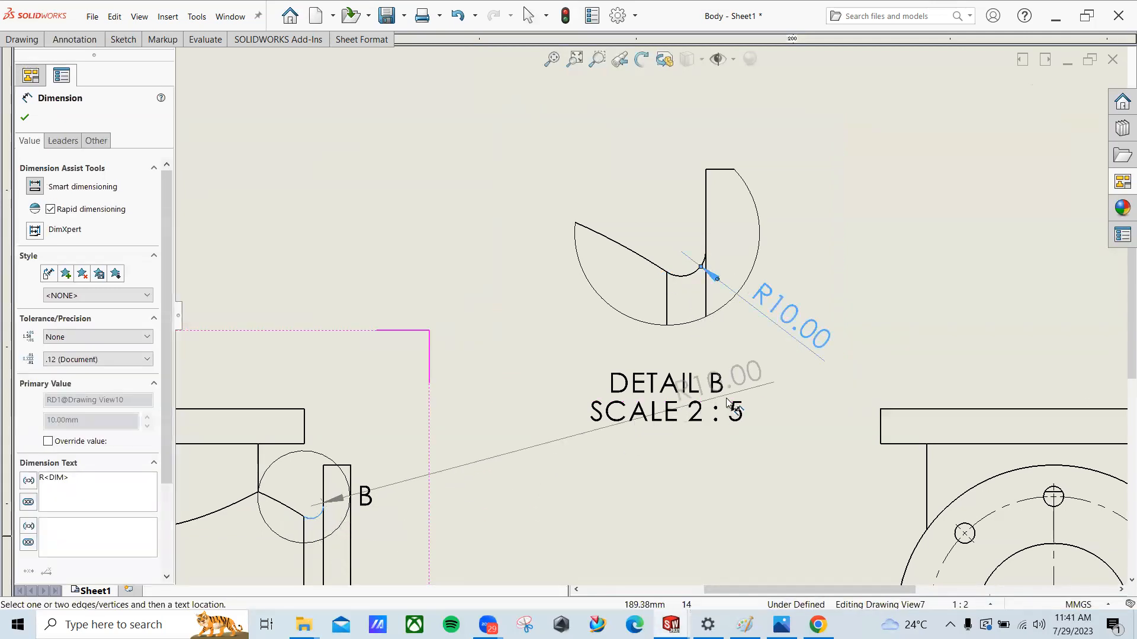
{"action": "key", "text": "Escape"}
{"action": "key", "text": "Escape"}
Step: Set the detail view's custom scale to 2:1
{"action": "left_click", "coordinate": [757, 372]}
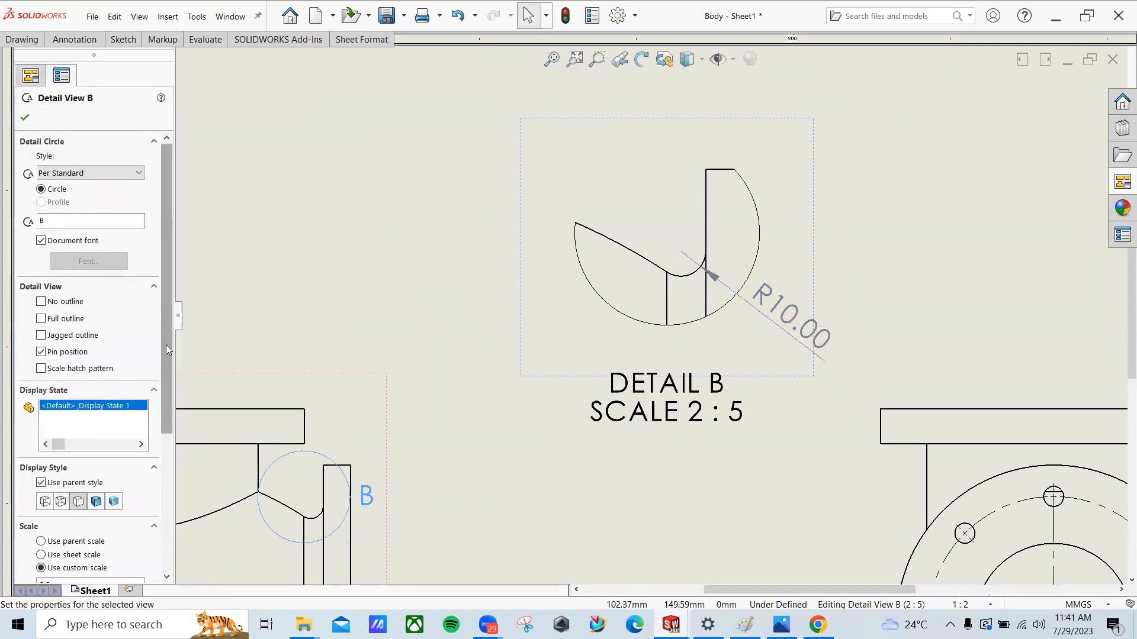
{"action": "scroll", "coordinate": [166, 344], "scroll_direction": "down", "scroll_amount": 5}
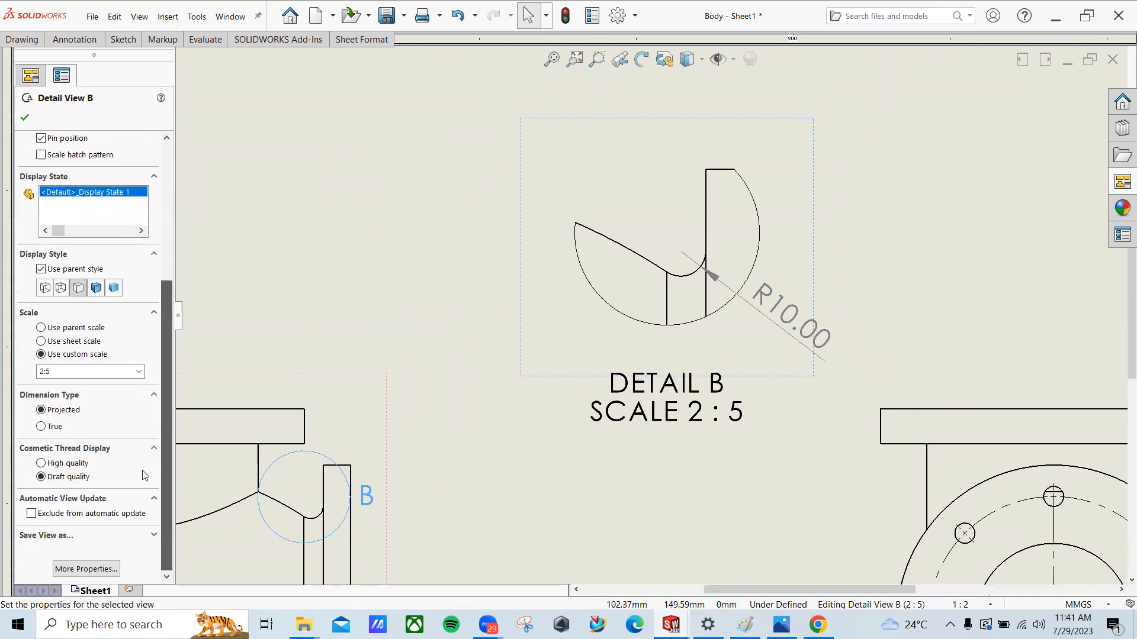
{"action": "left_click", "coordinate": [138, 371]}
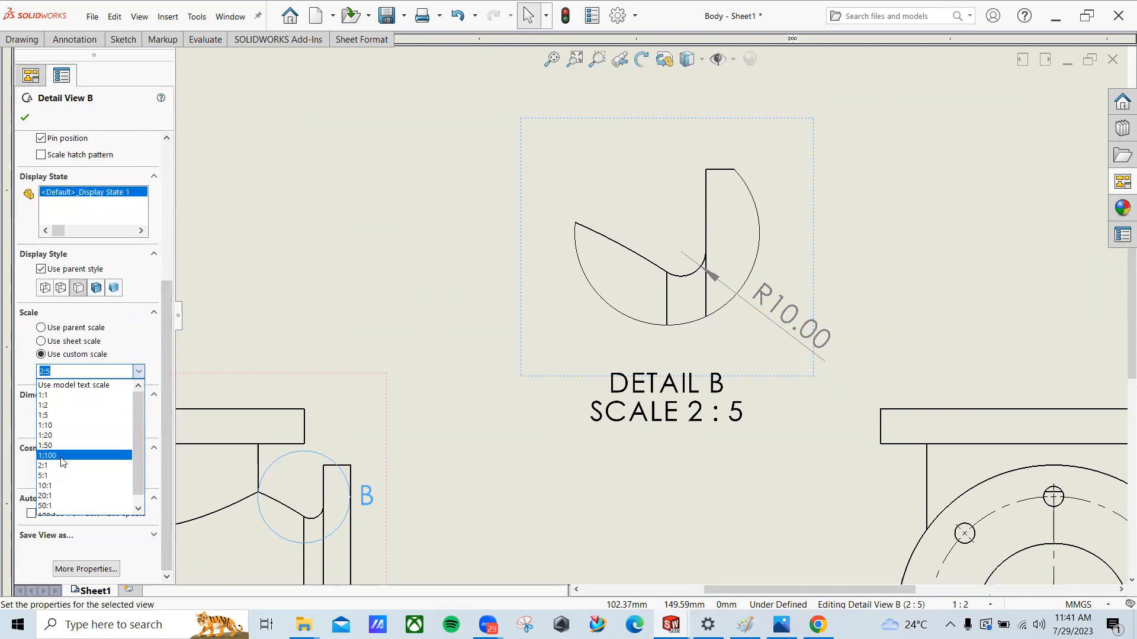
{"action": "left_click", "coordinate": [57, 466]}
{"action": "scroll", "coordinate": [439, 372], "scroll_direction": "up", "scroll_amount": 6}
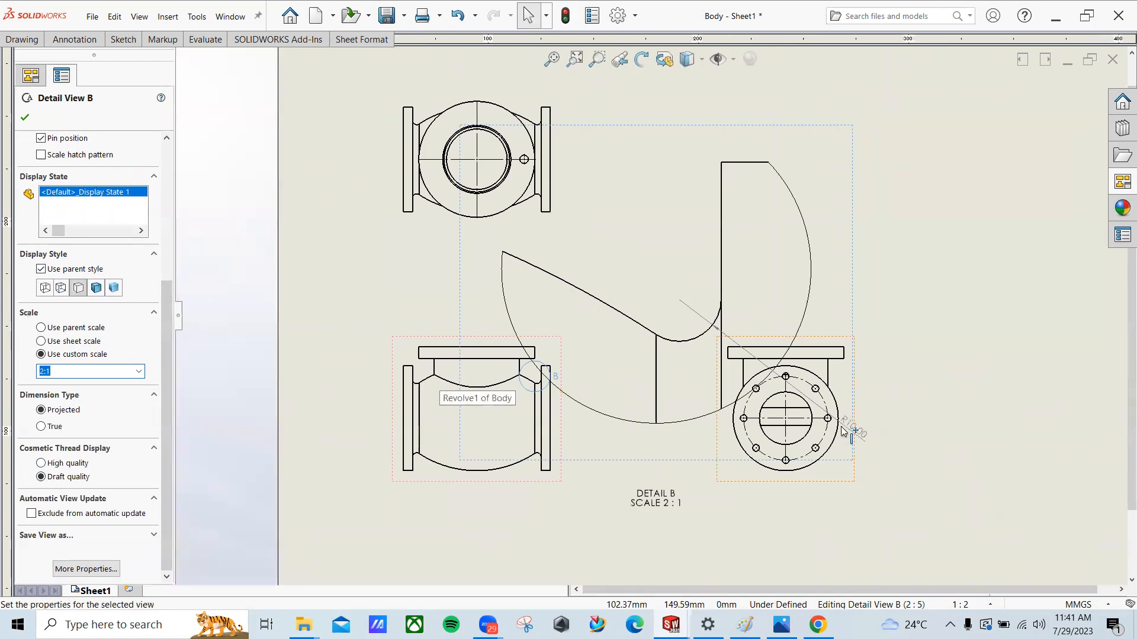
Step: Close the detail view's settings and undo the detail view of the fillet
{"action": "left_click", "coordinate": [24, 117]}
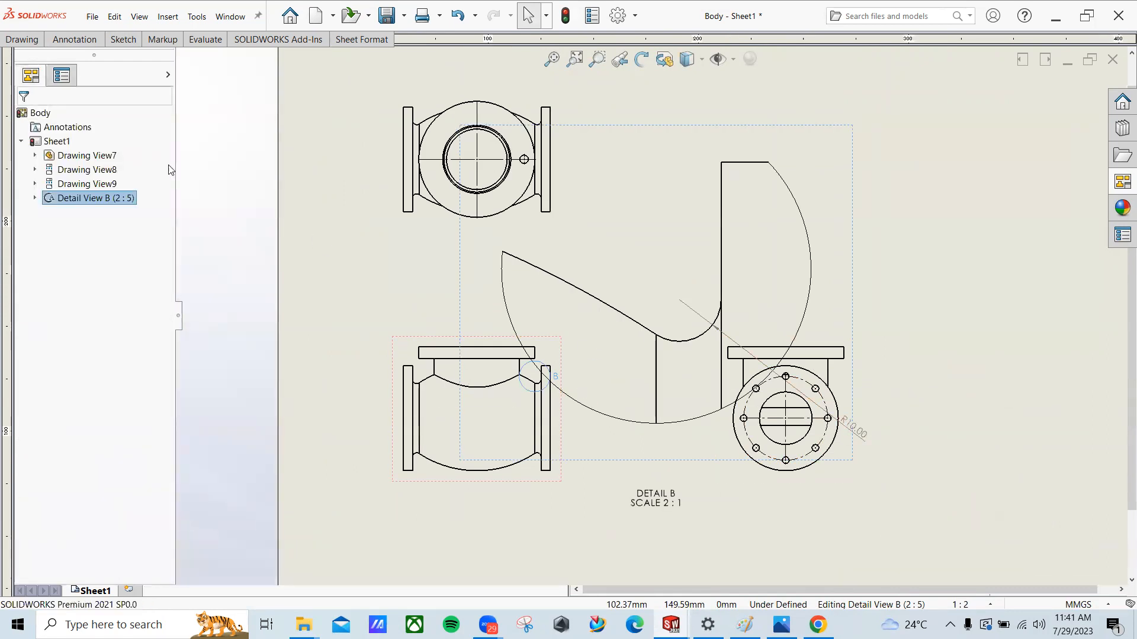
{"action": "left_click", "coordinate": [289, 210]}
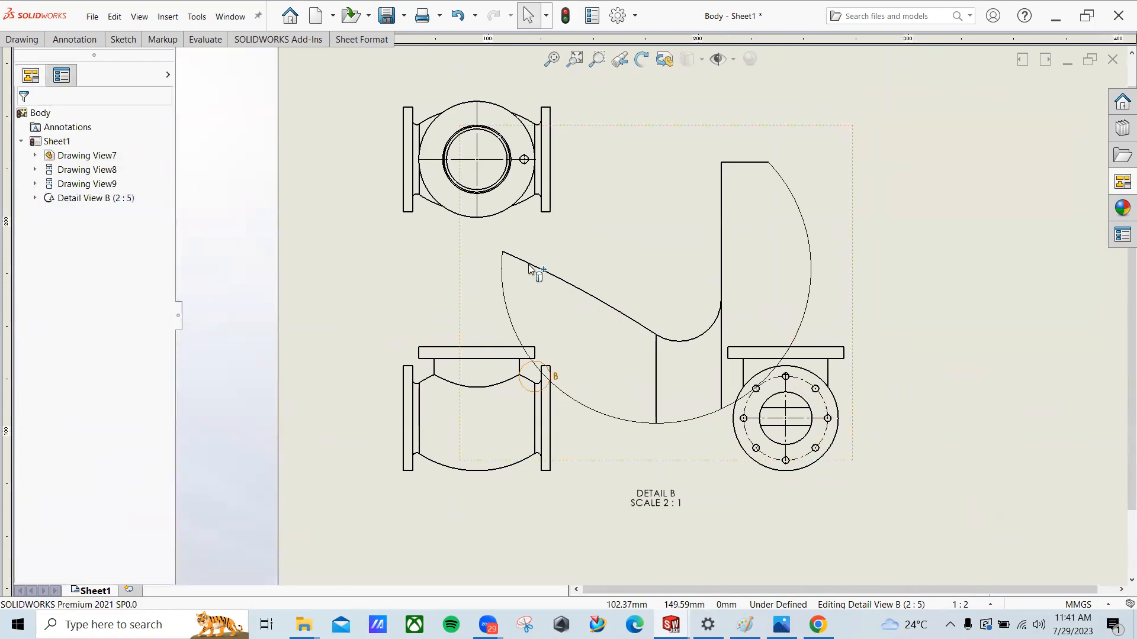
{"action": "key", "text": "ctrl+z"}
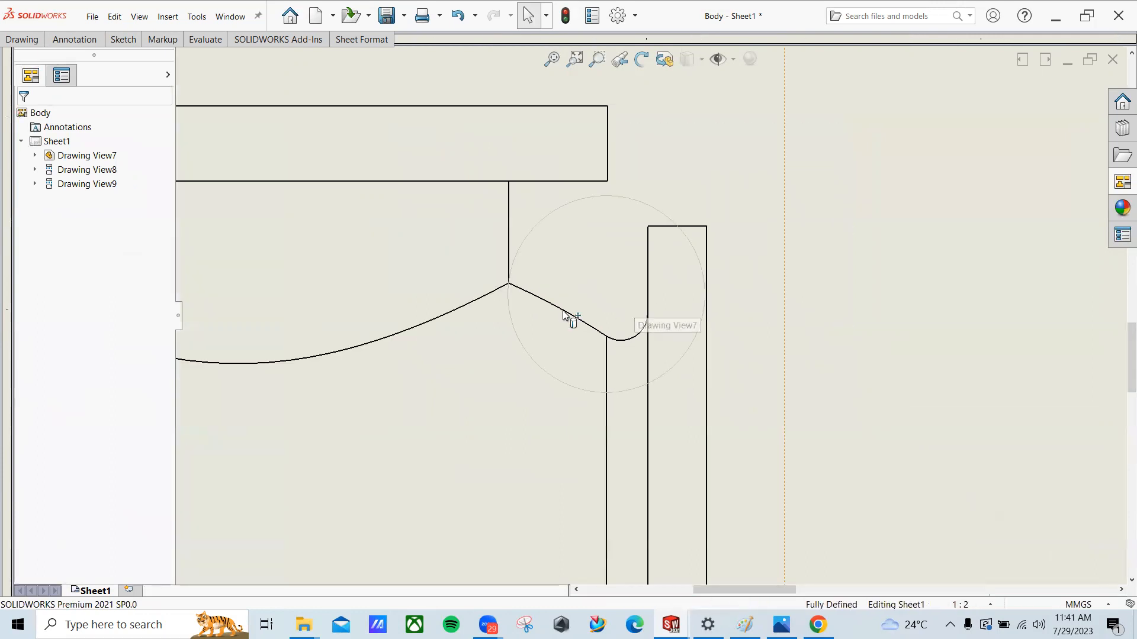
Step: Start a Relative View and open the valve body model from the front view to choose its orientation
{"action": "scroll", "coordinate": [646, 314], "scroll_direction": "up", "scroll_amount": 3}
{"action": "left_click", "coordinate": [123, 39]}
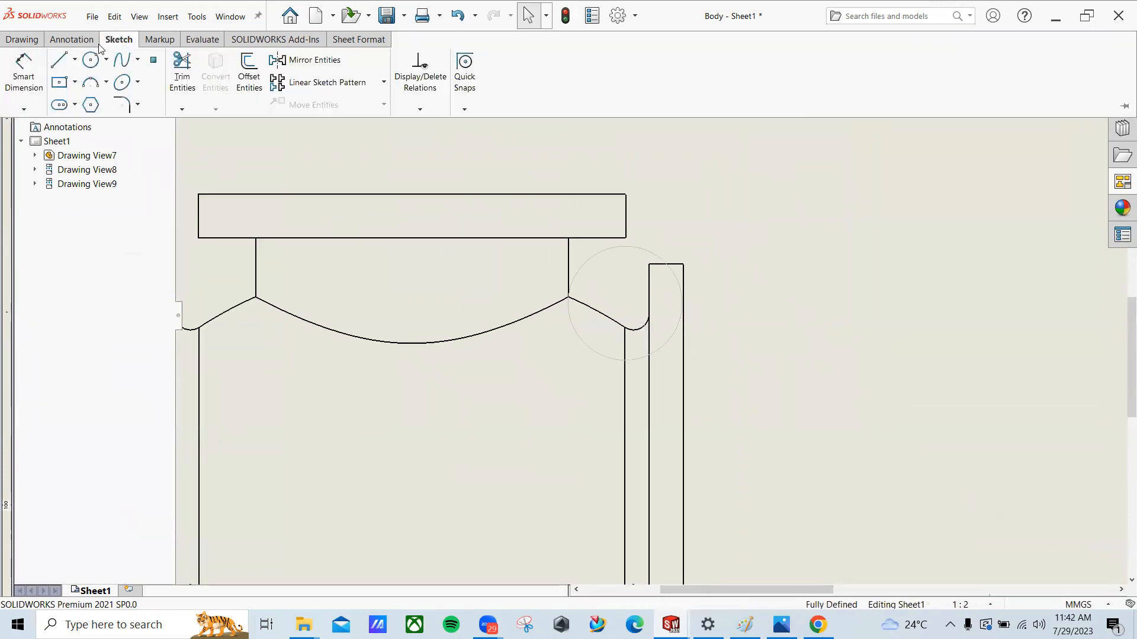
{"action": "left_click", "coordinate": [22, 39]}
{"action": "scroll", "coordinate": [340, 177], "scroll_direction": "up", "scroll_amount": 3}
{"action": "middle_click_drag", "start_coordinate": [376, 216], "coordinate": [291, 167], "text": "ctrl"}
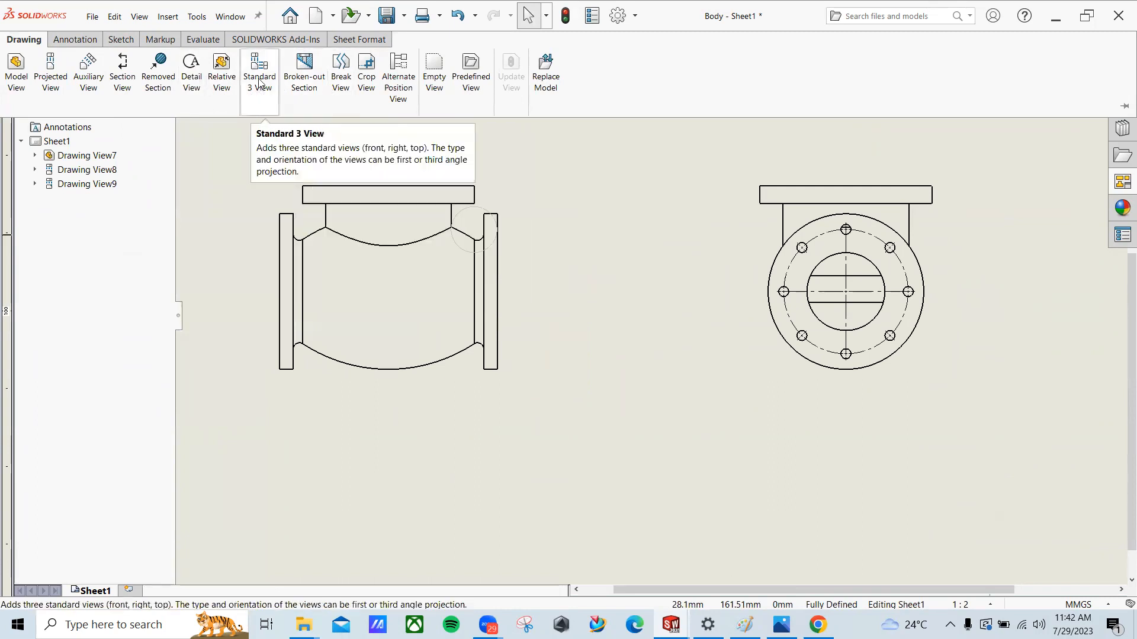
{"action": "left_click", "coordinate": [223, 80]}
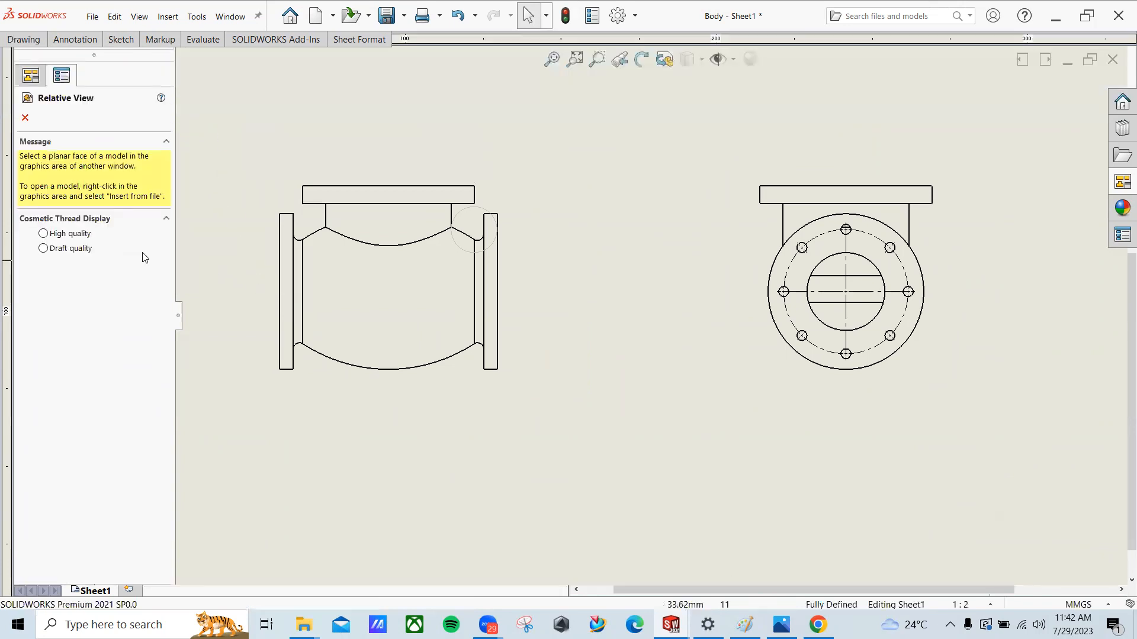
{"action": "left_click", "coordinate": [349, 185]}
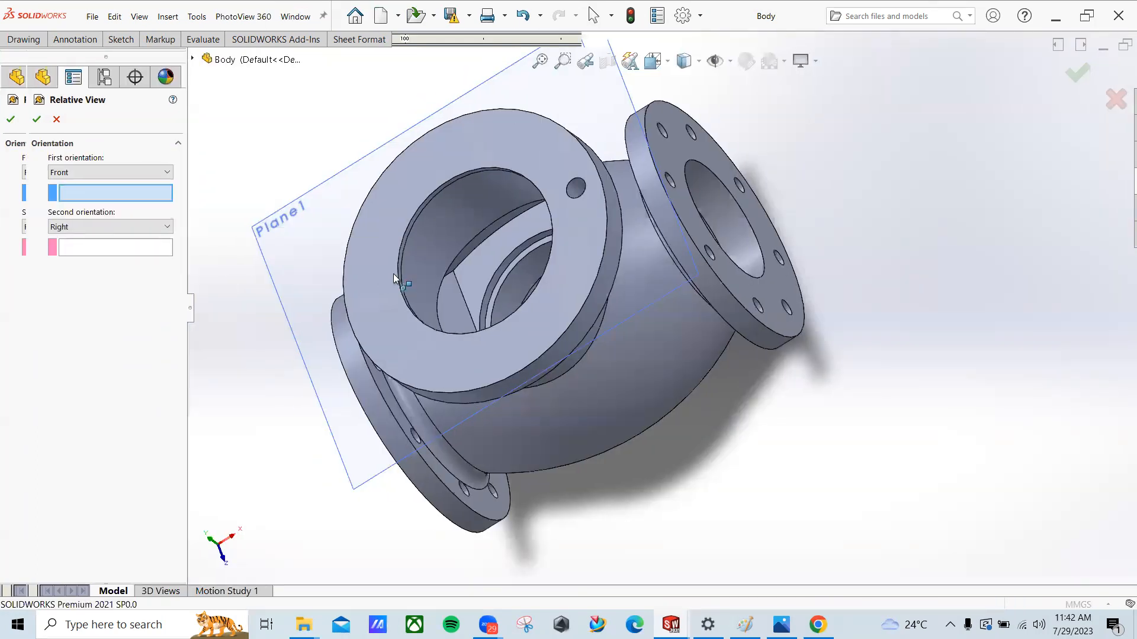
Step: Orient the relative view with Front Plane as Front and Right Plane as Right, and place it below the gap between the front and side views
{"action": "scroll", "coordinate": [393, 274], "scroll_direction": "up", "scroll_amount": 2}
{"action": "middle_click_drag", "start_coordinate": [400, 261], "coordinate": [455, 241]}
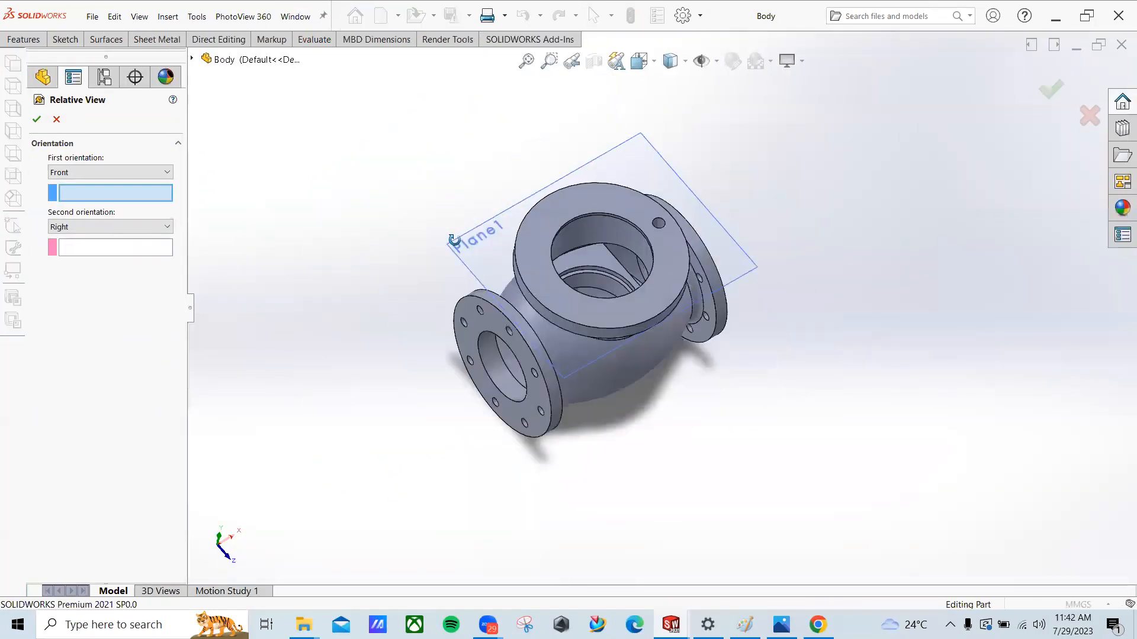
{"action": "middle_click_drag", "start_coordinate": [503, 202], "coordinate": [487, 176]}
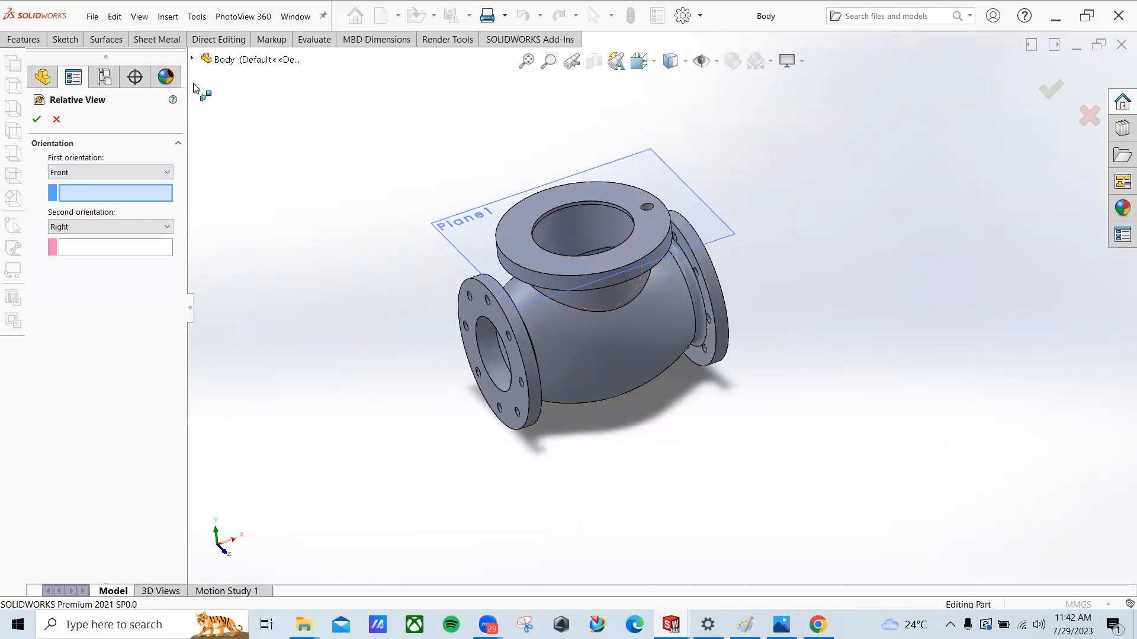
{"action": "left_click", "coordinate": [192, 59]}
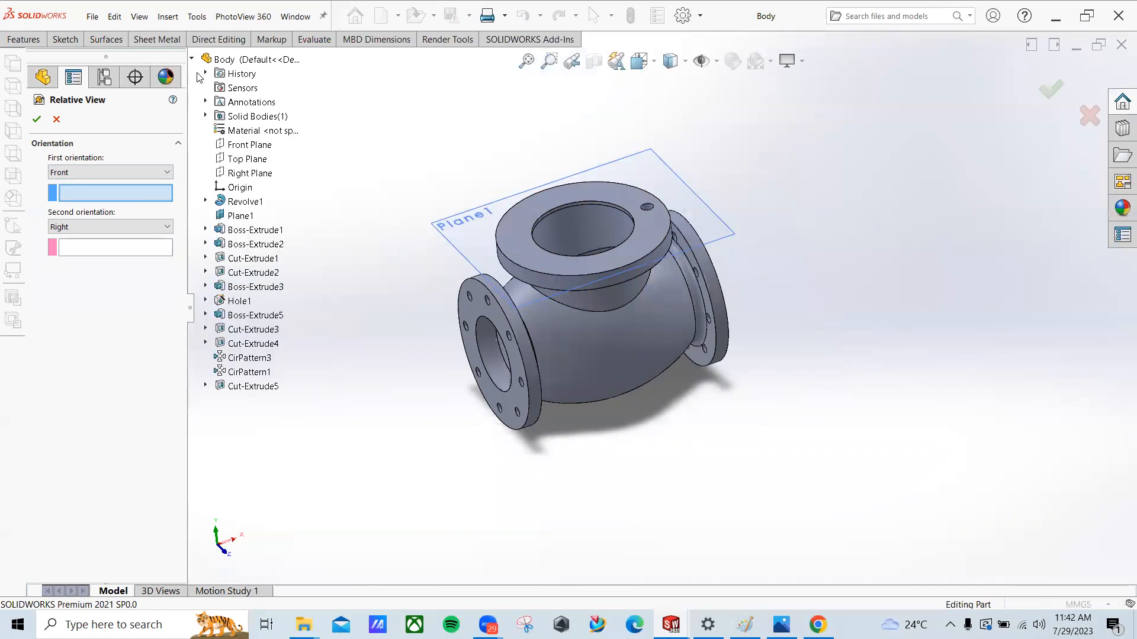
{"action": "left_click", "coordinate": [248, 146]}
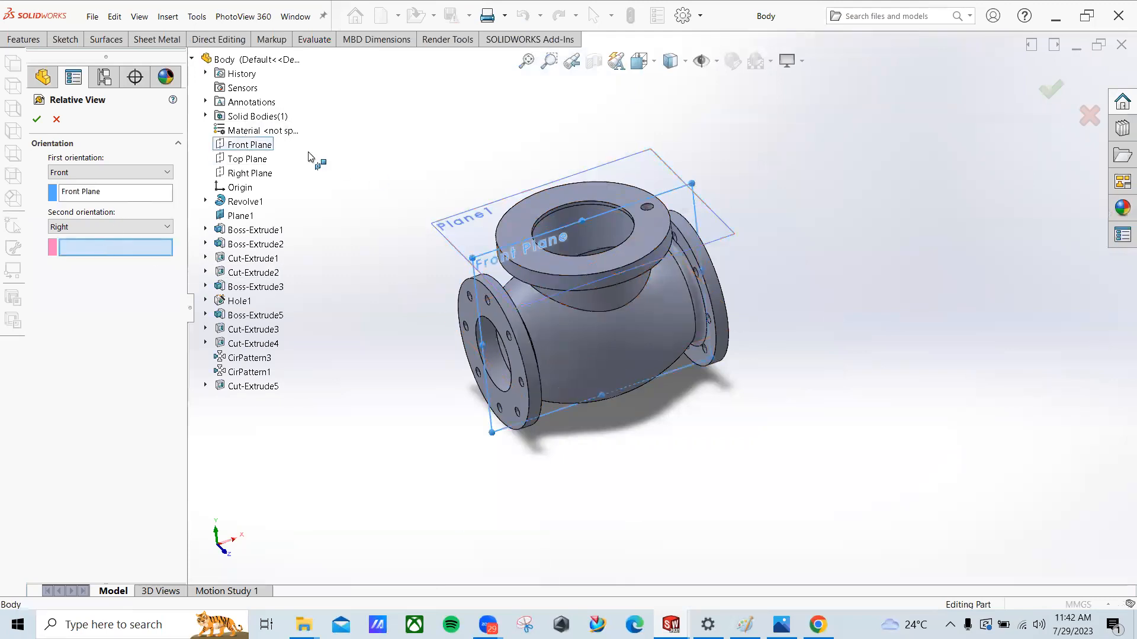
{"action": "left_click", "coordinate": [250, 173]}
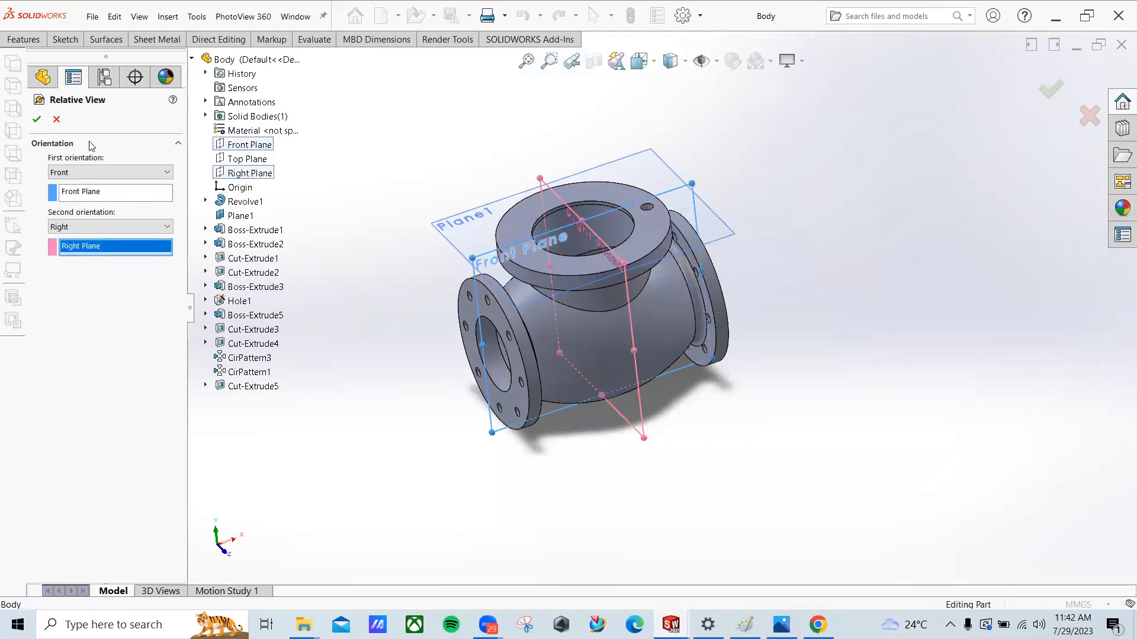
{"action": "left_click", "coordinate": [37, 120]}
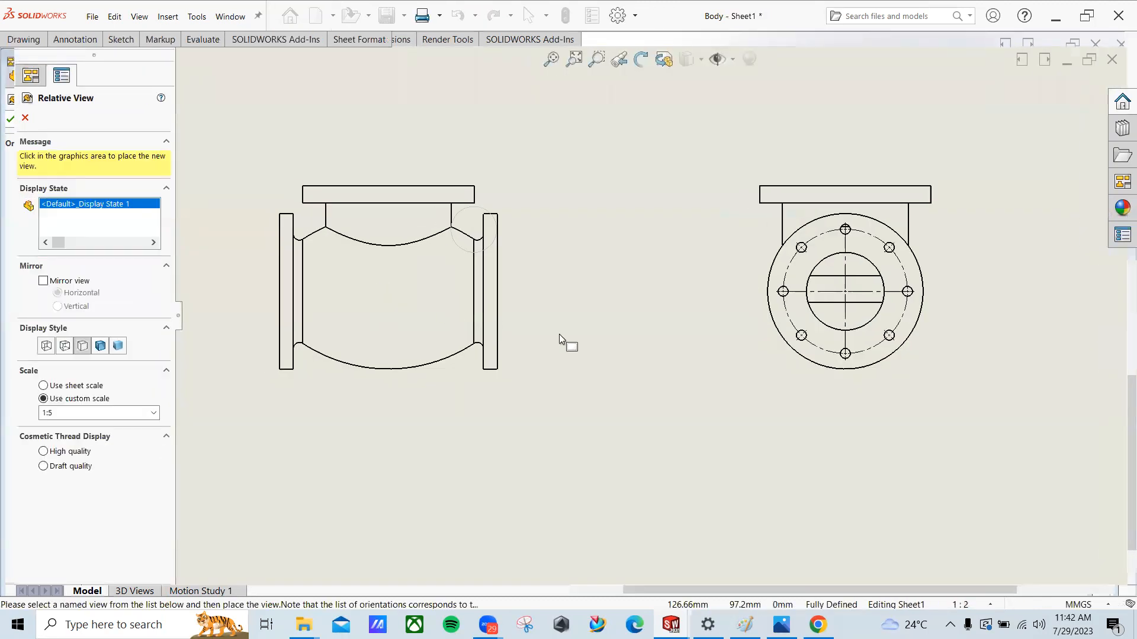
{"action": "left_click", "coordinate": [618, 451]}
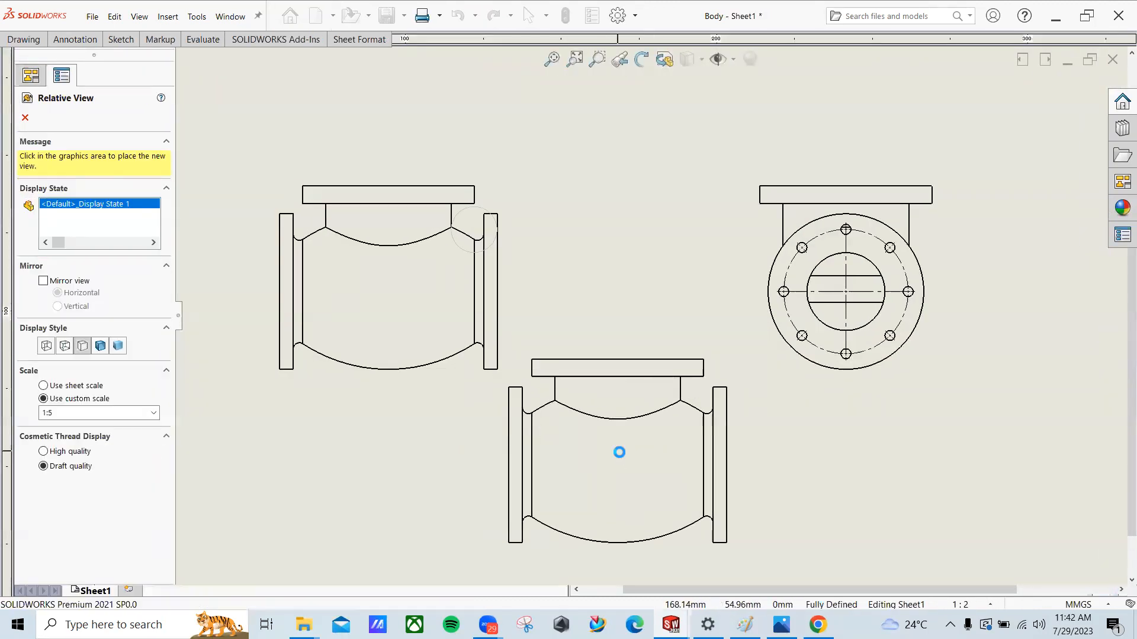
{"action": "key", "text": "Escape"}
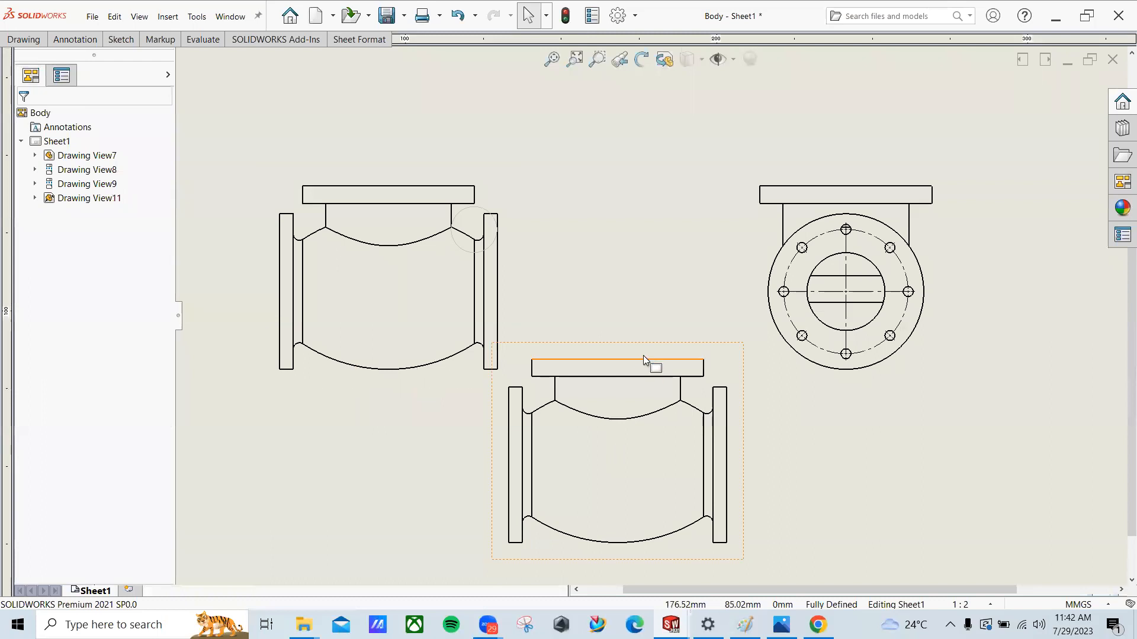
Step: Delete the relative view placed below the gap between the front and side views
{"action": "scroll", "coordinate": [651, 355], "scroll_direction": "up", "scroll_amount": 2}
{"action": "left_click", "coordinate": [665, 342]}
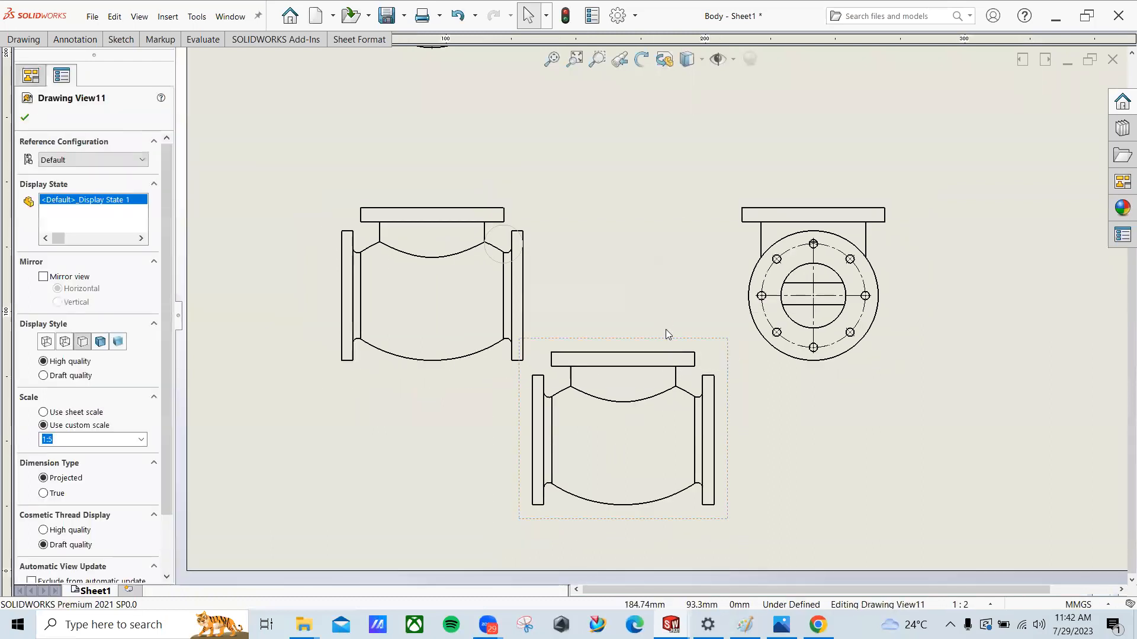
{"action": "key", "text": "Delete"}
{"action": "left_click", "coordinate": [661, 257]}
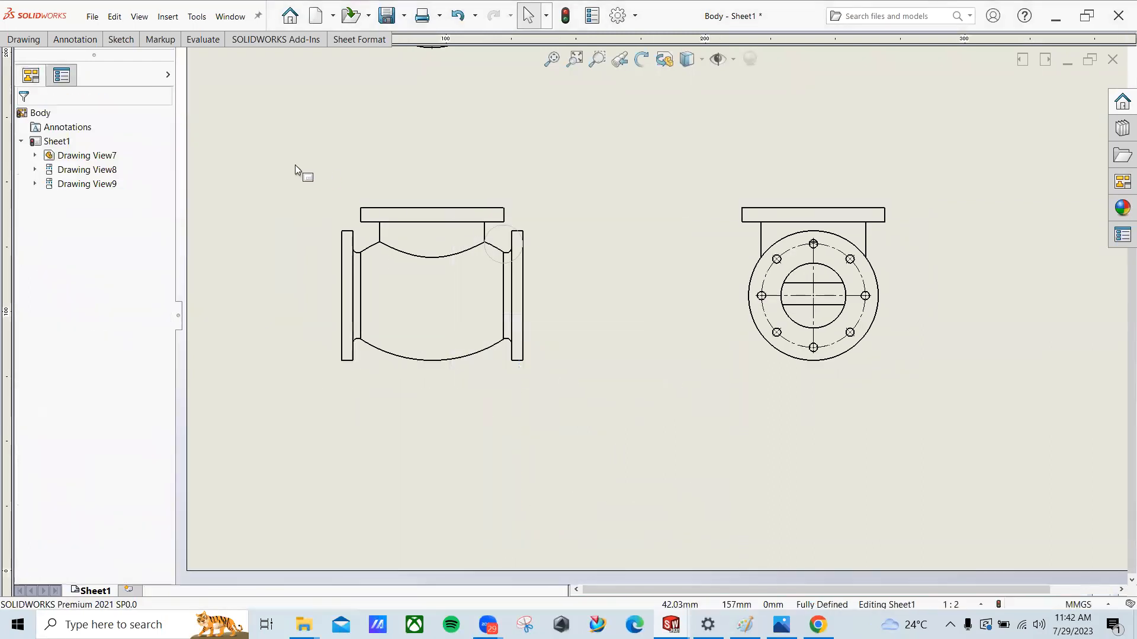
Step: Start another Relative View, opening the valve body model from the top view
{"action": "scroll", "coordinate": [532, 207], "scroll_direction": "down", "scroll_amount": 3}
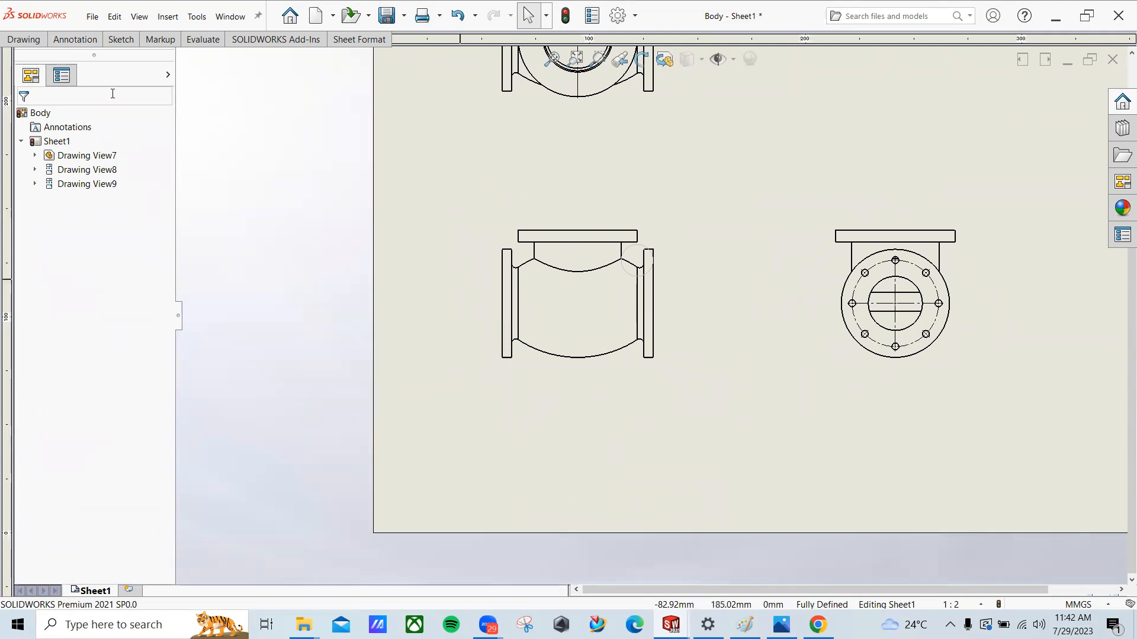
{"action": "left_click", "coordinate": [75, 40]}
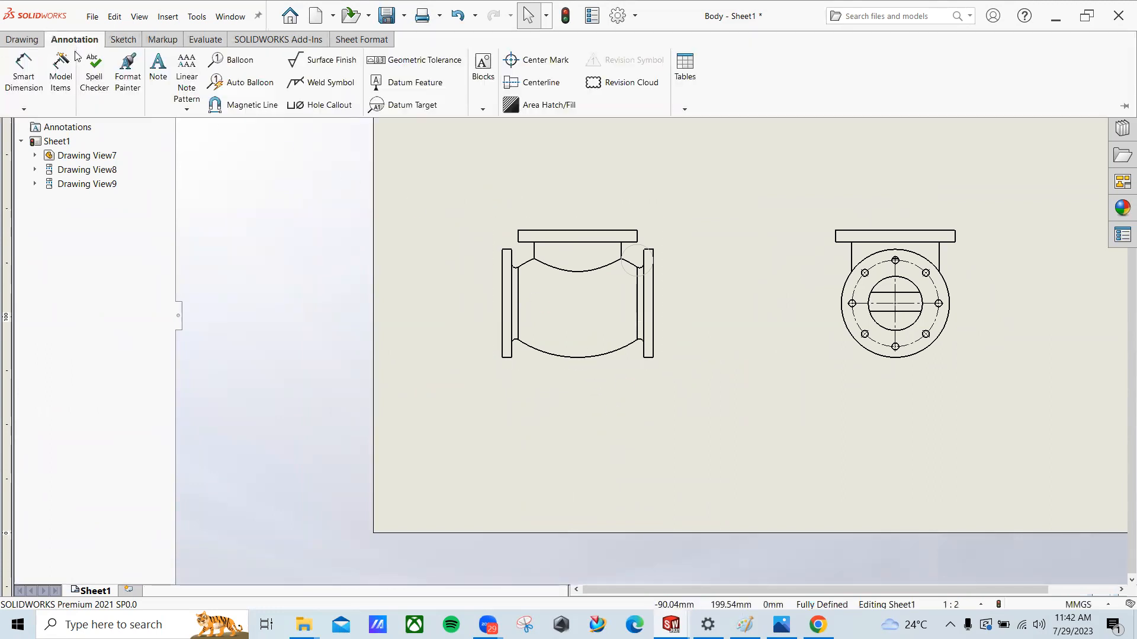
{"action": "left_click", "coordinate": [27, 39]}
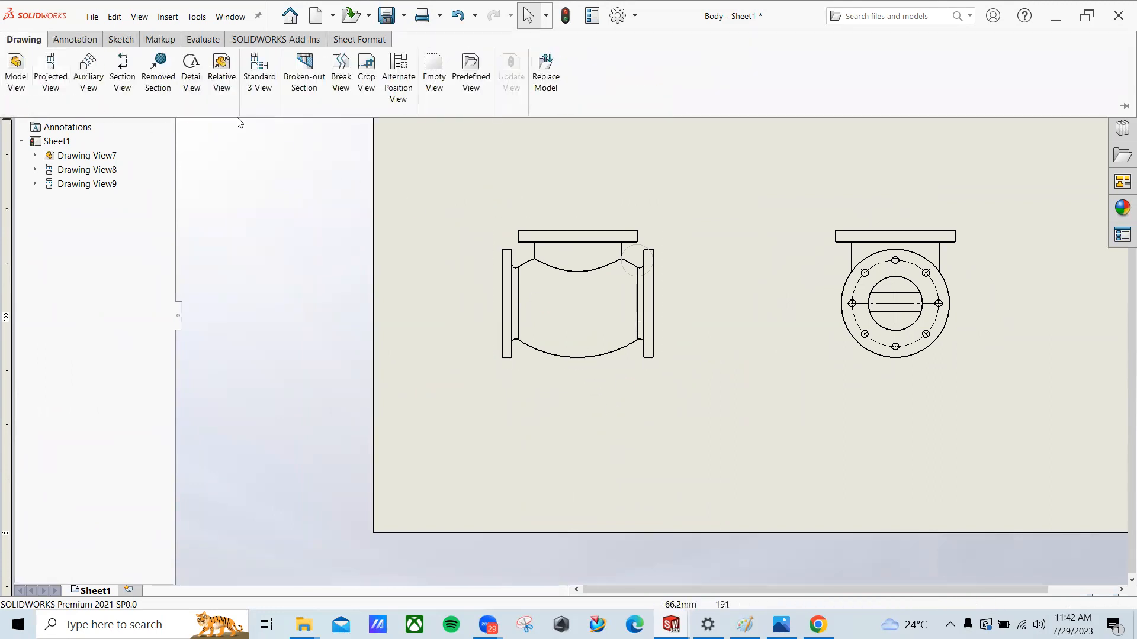
{"action": "left_click", "coordinate": [220, 77]}
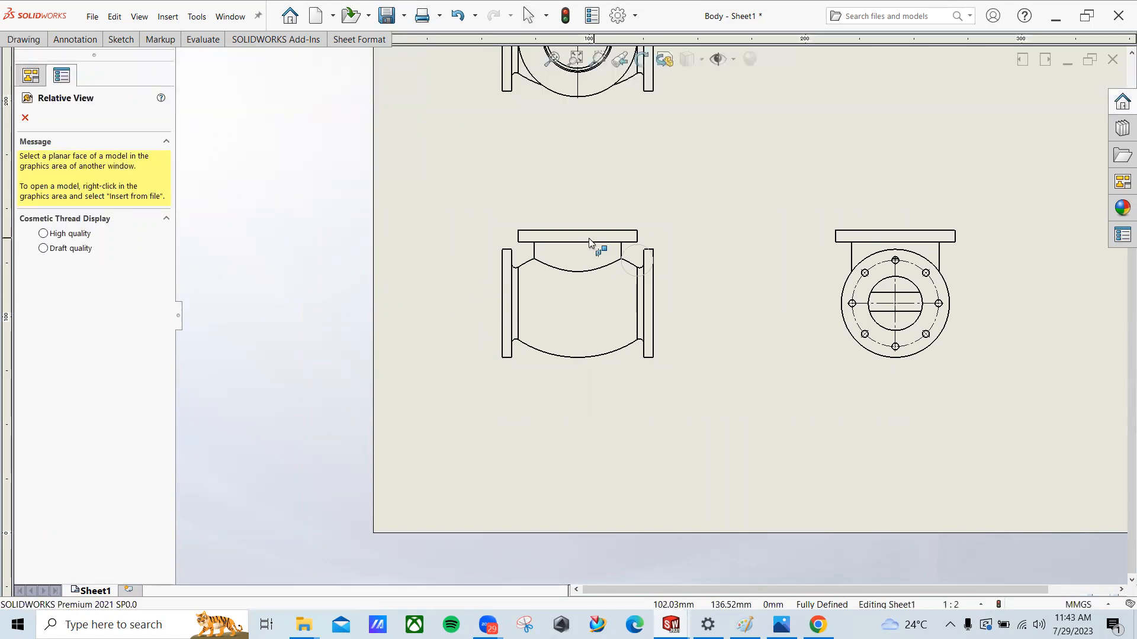
{"action": "scroll", "coordinate": [487, 334], "scroll_direction": "up", "scroll_amount": 3}
{"action": "scroll", "coordinate": [551, 345], "scroll_direction": "down", "scroll_amount": 1}
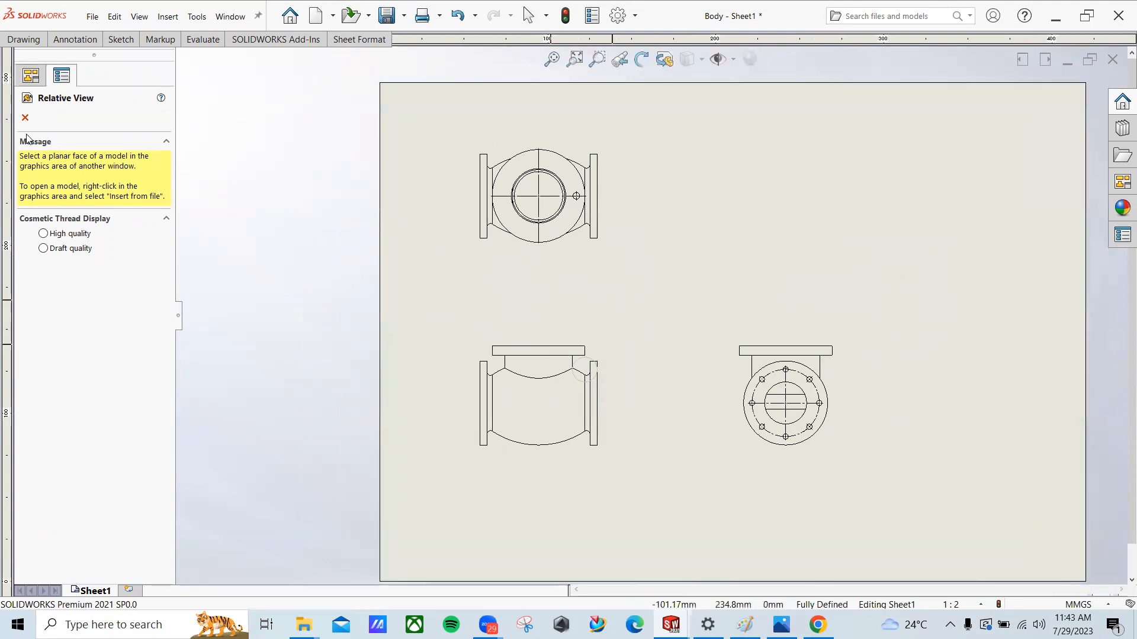
{"action": "left_click", "coordinate": [563, 196]}
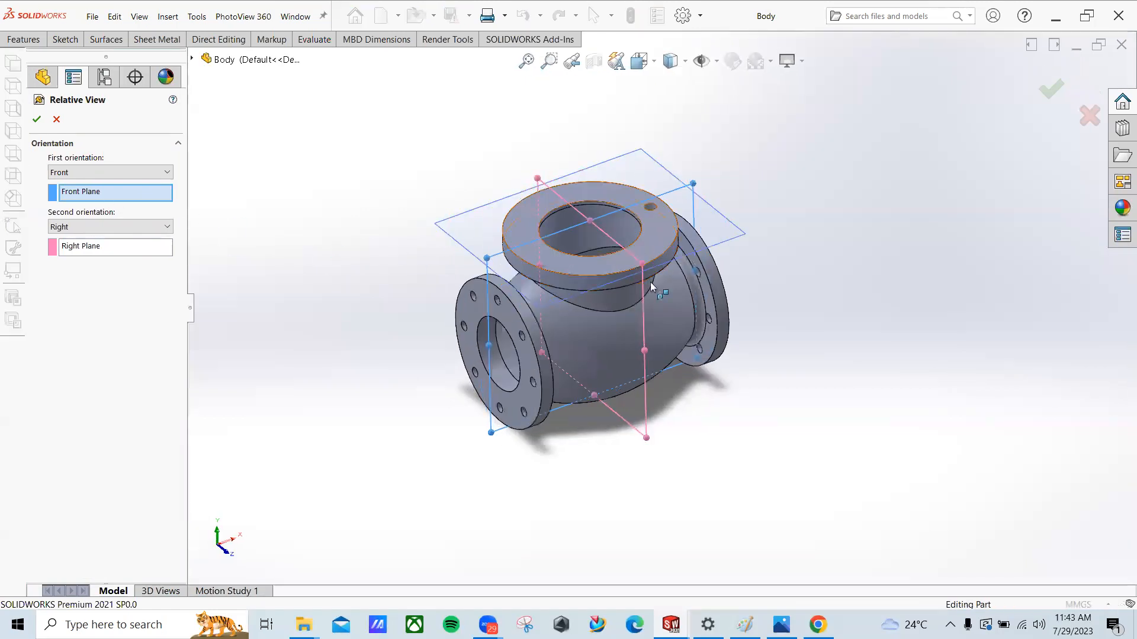
Step: Set Top Plane as the relative view's Front orientation and place the view beside the top view, above the side view
{"action": "left_click", "coordinate": [193, 59]}
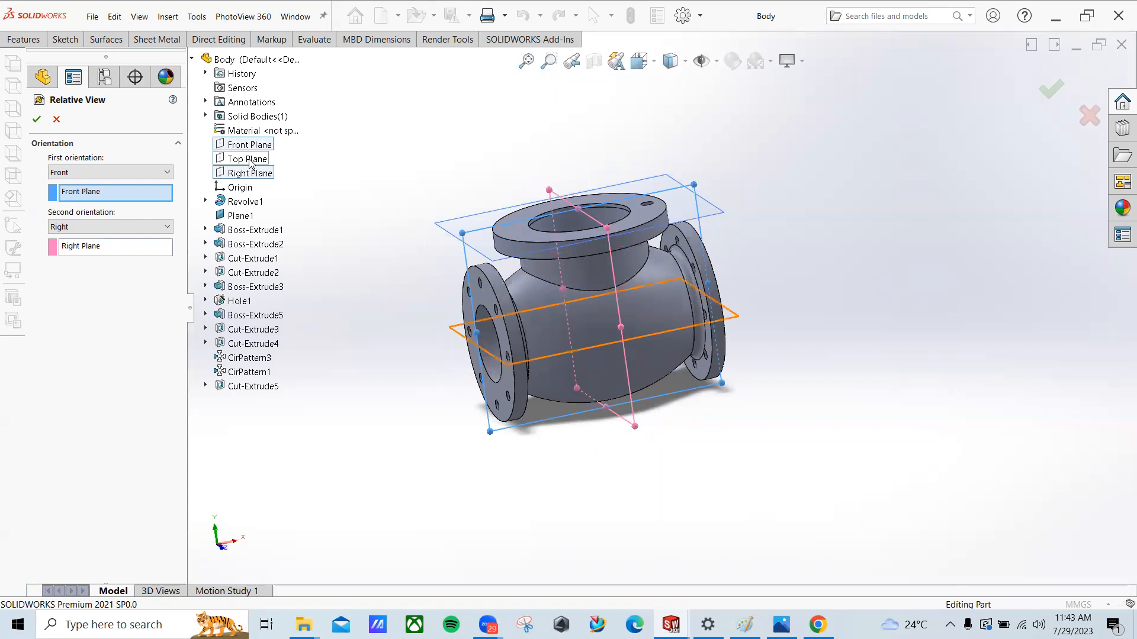
{"action": "left_click", "coordinate": [249, 159]}
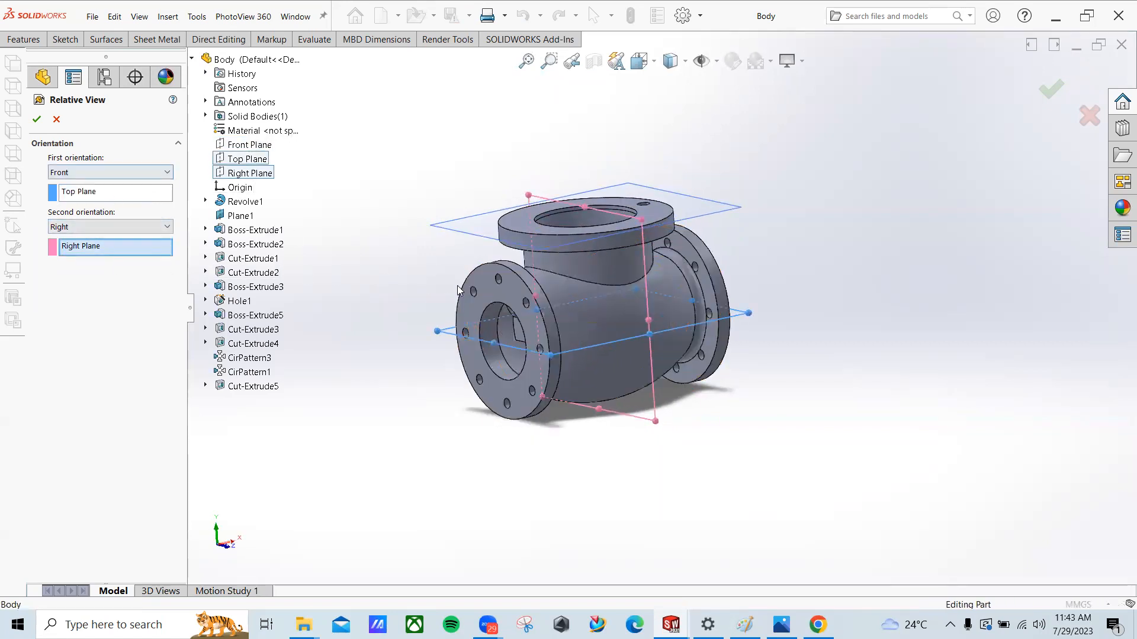
{"action": "left_click", "coordinate": [36, 120]}
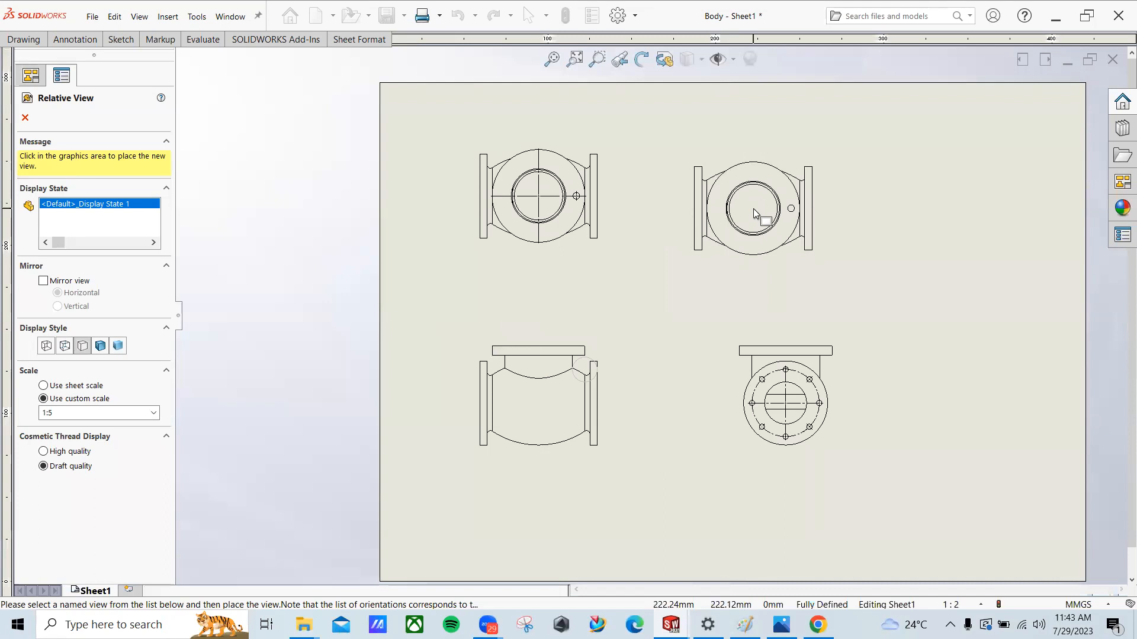
{"action": "left_click", "coordinate": [767, 205]}
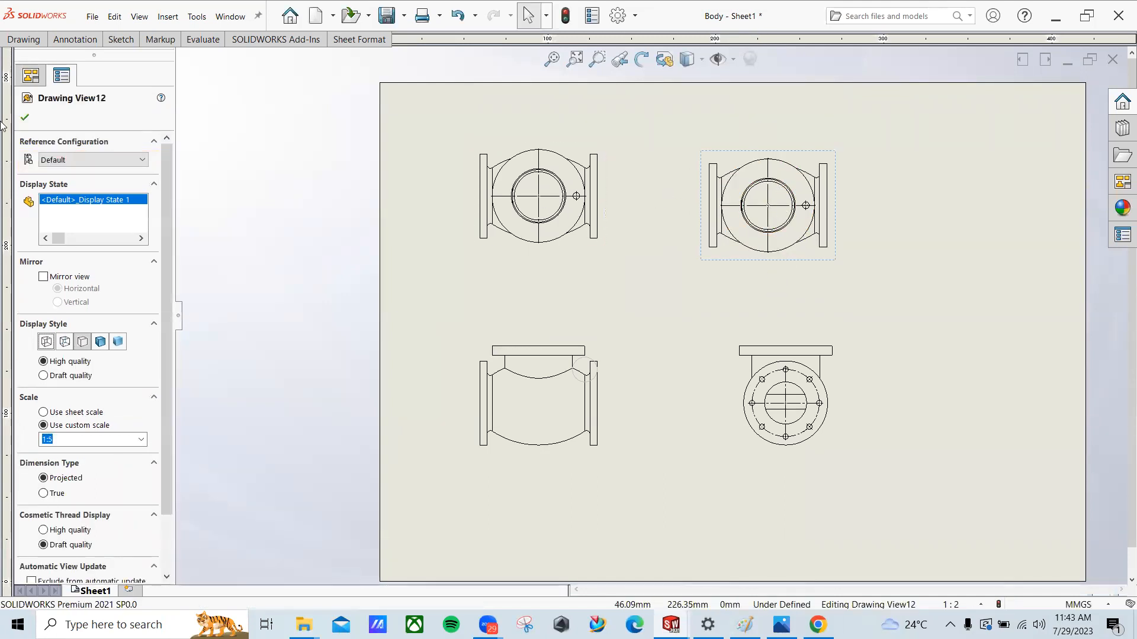
{"action": "left_click", "coordinate": [26, 120]}
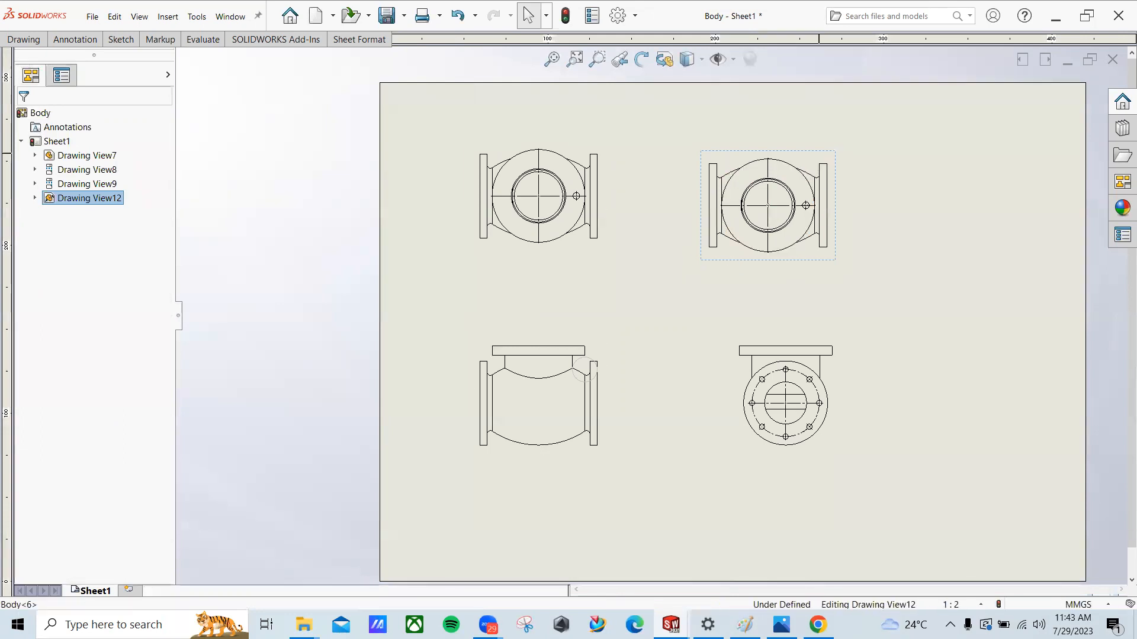
Step: Delete the relative view beside the top view
{"action": "left_click", "coordinate": [820, 158]}
{"action": "key", "text": "Delete"}
{"action": "left_click", "coordinate": [662, 258]}
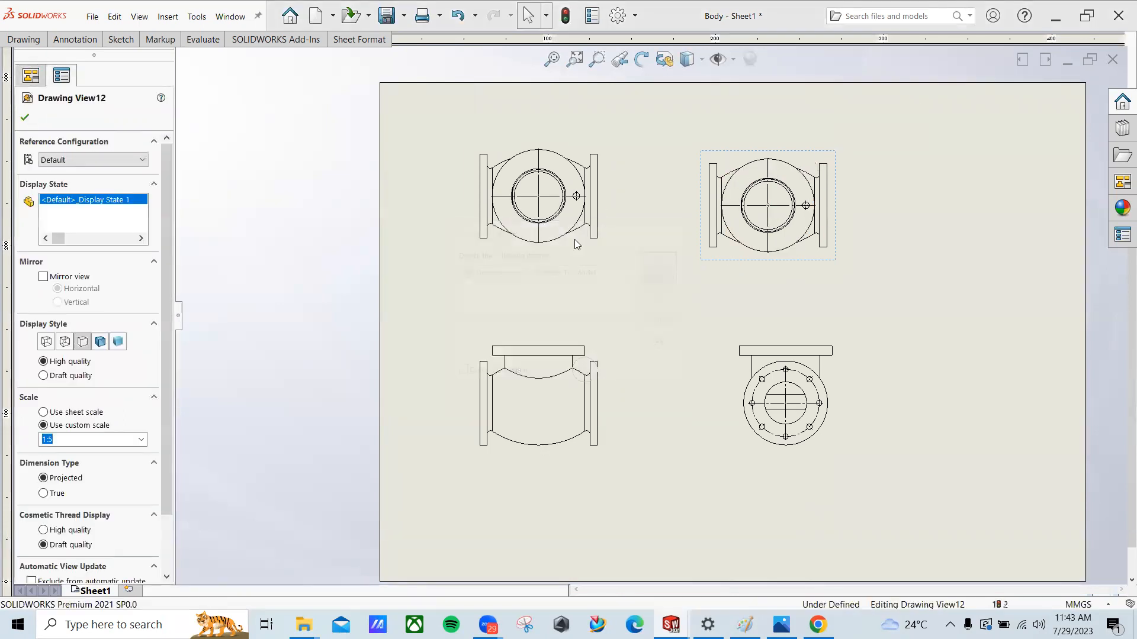
Step: Delete the valve body's top view from the sheet
{"action": "left_click", "coordinate": [75, 39]}
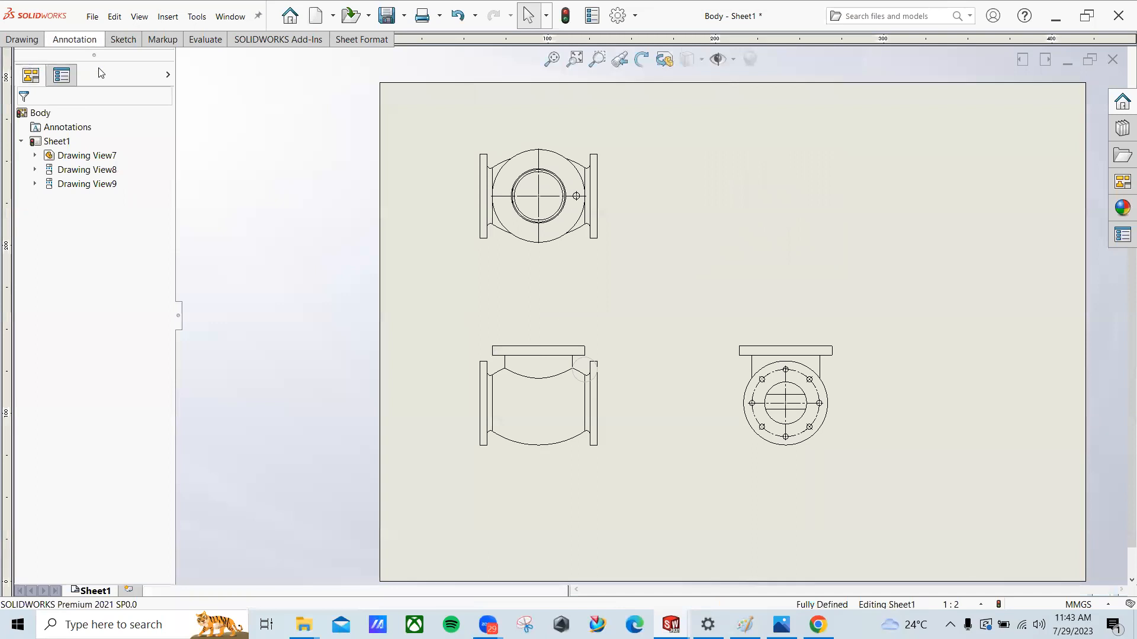
{"action": "left_click", "coordinate": [22, 39]}
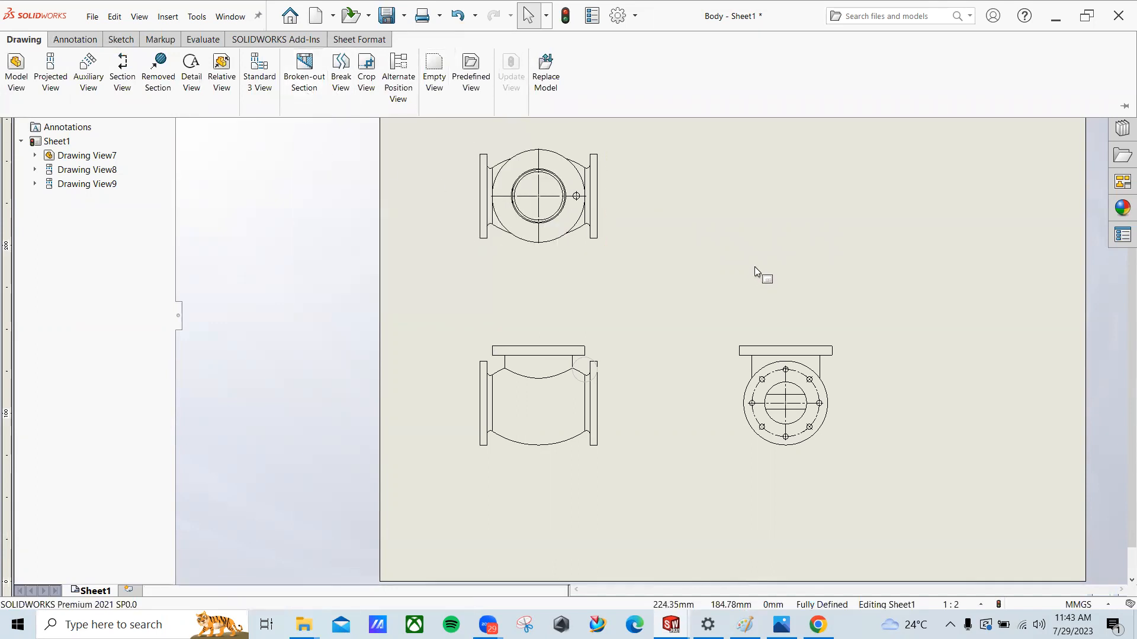
{"action": "scroll", "coordinate": [711, 248], "scroll_direction": "up", "scroll_amount": 4}
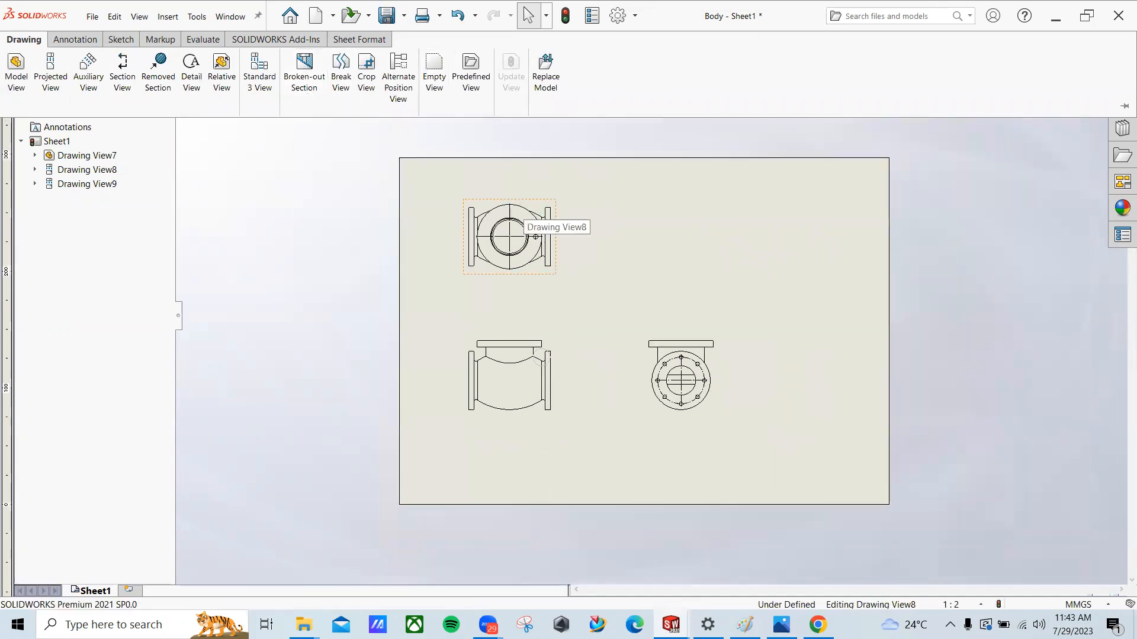
{"action": "left_click", "coordinate": [524, 205]}
{"action": "key", "text": "Delete"}
{"action": "left_click", "coordinate": [660, 258]}
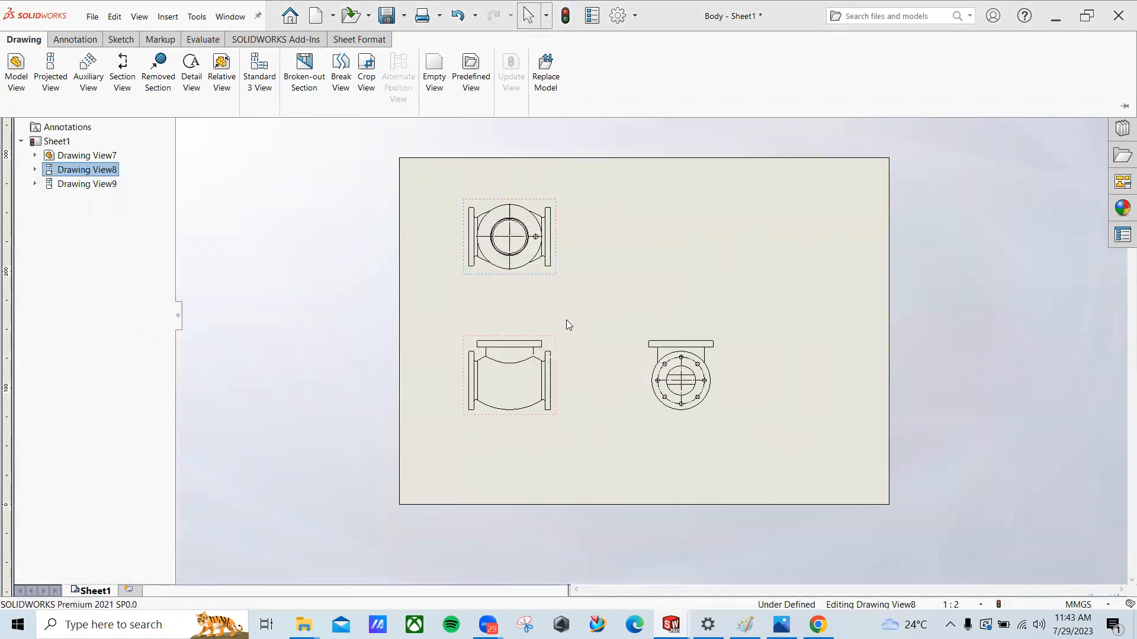
Step: Delete the valve body's front view from the sheet and select the side view
{"action": "left_click", "coordinate": [579, 338]}
{"action": "key", "text": "Delete"}
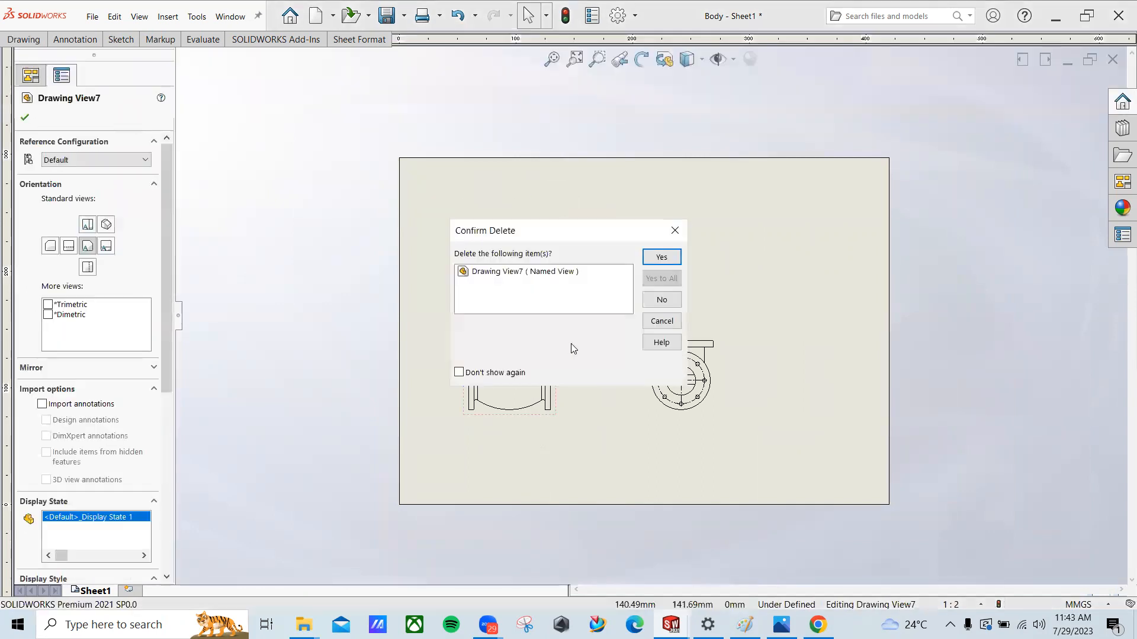
{"action": "left_click", "coordinate": [659, 256]}
{"action": "left_click", "coordinate": [674, 338]}
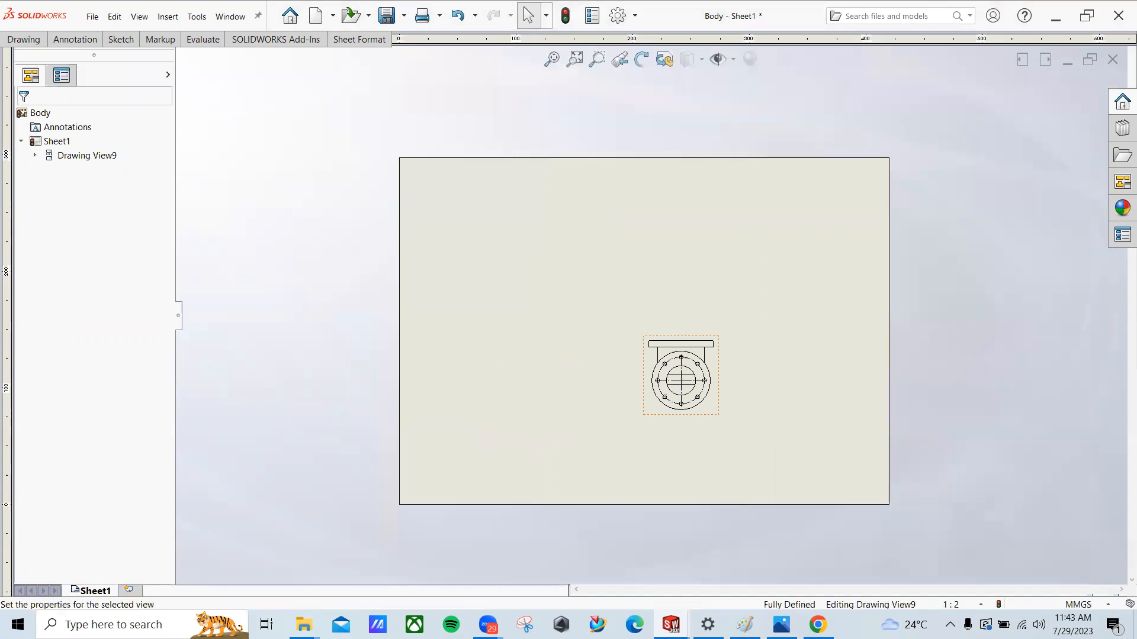
Step: Delete the valve body's side view from the sheet
{"action": "key", "text": "Delete"}
{"action": "left_click", "coordinate": [650, 259]}
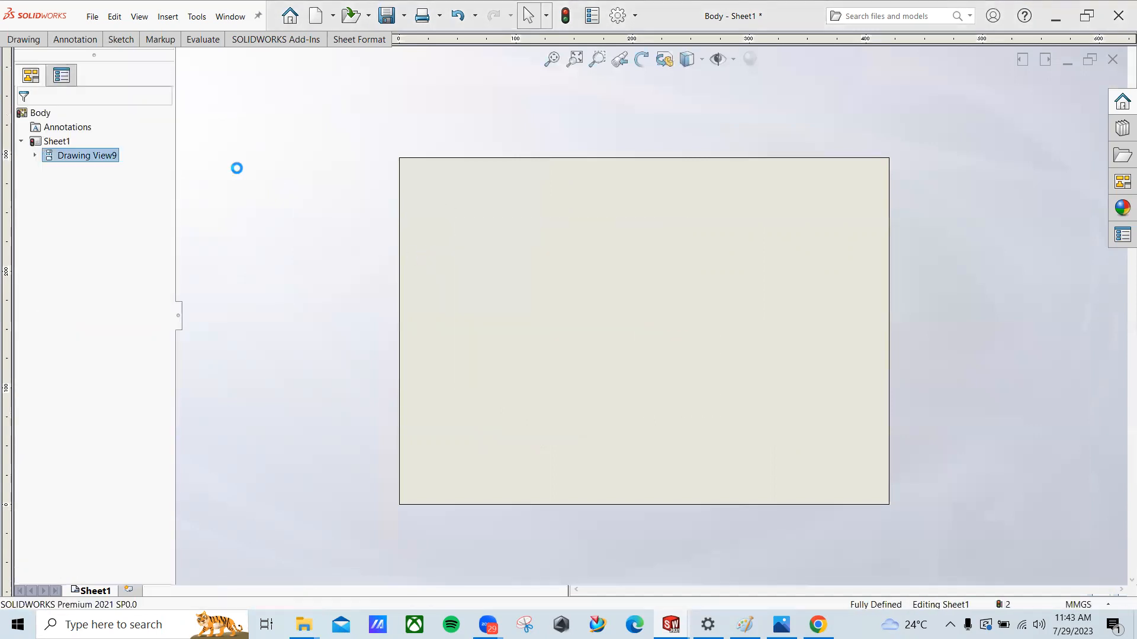
Step: Start a model view and select the Assem1 assembly in the stop valve folder
{"action": "left_click", "coordinate": [62, 40]}
{"action": "left_click", "coordinate": [24, 39]}
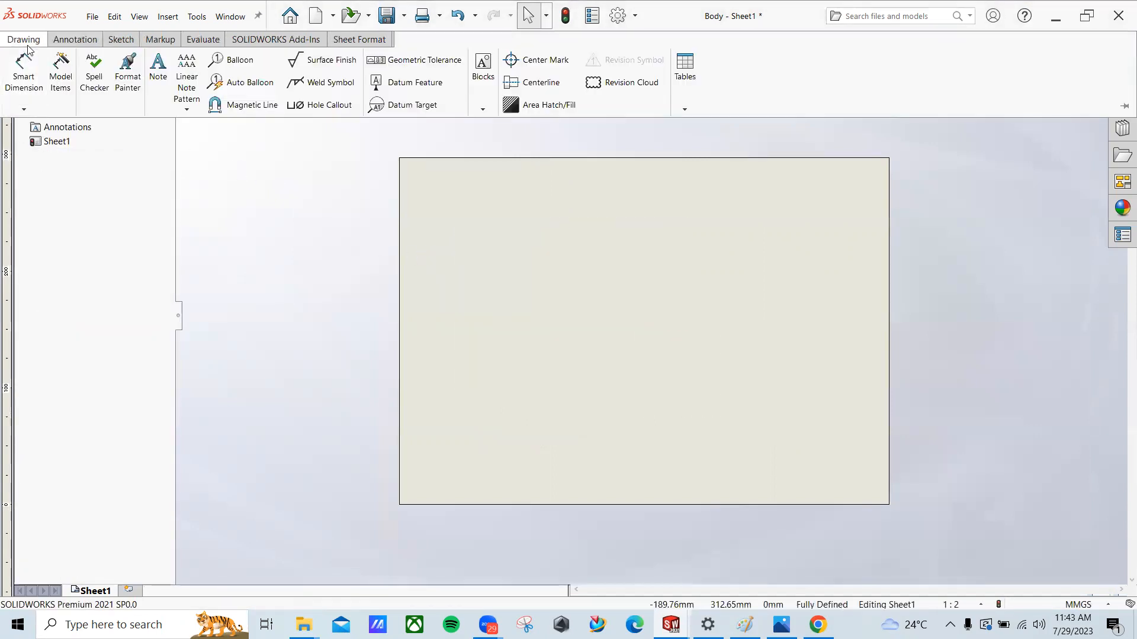
{"action": "left_click", "coordinate": [15, 69]}
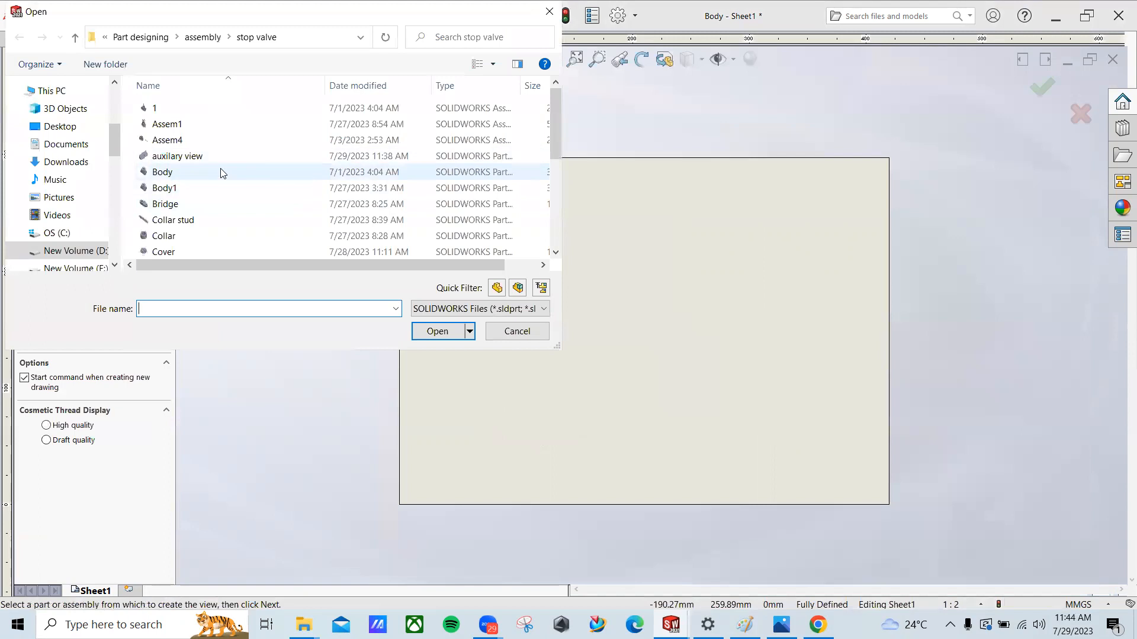
{"action": "left_click", "coordinate": [191, 125]}
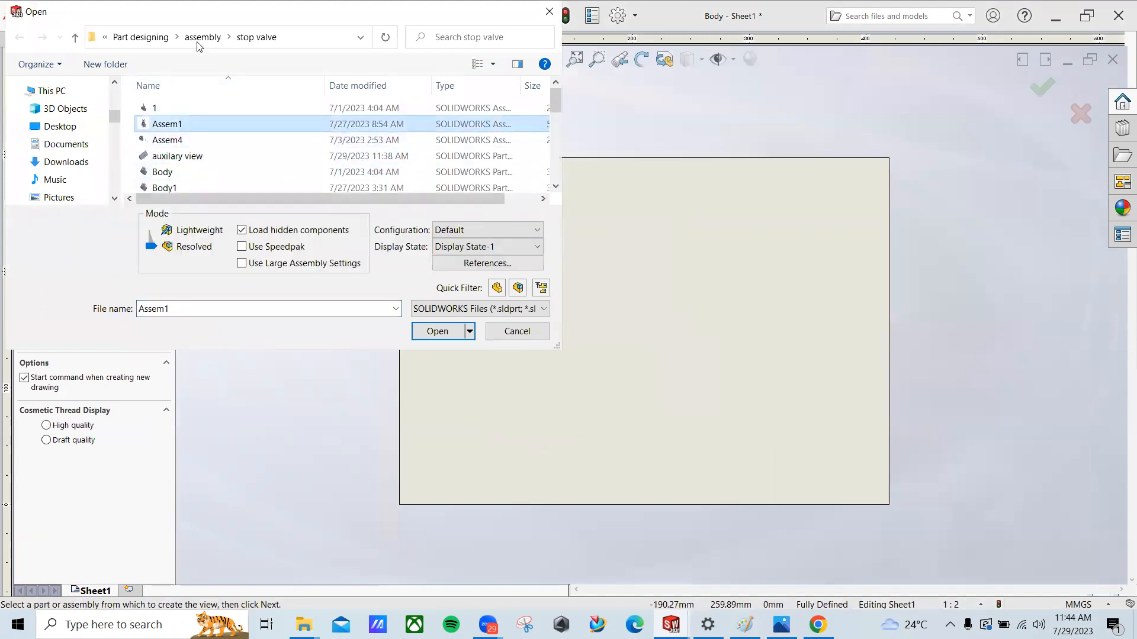
Step: Browse up to the exercise mechanical folder and back into the stop valve folder
{"action": "left_click", "coordinate": [151, 37]}
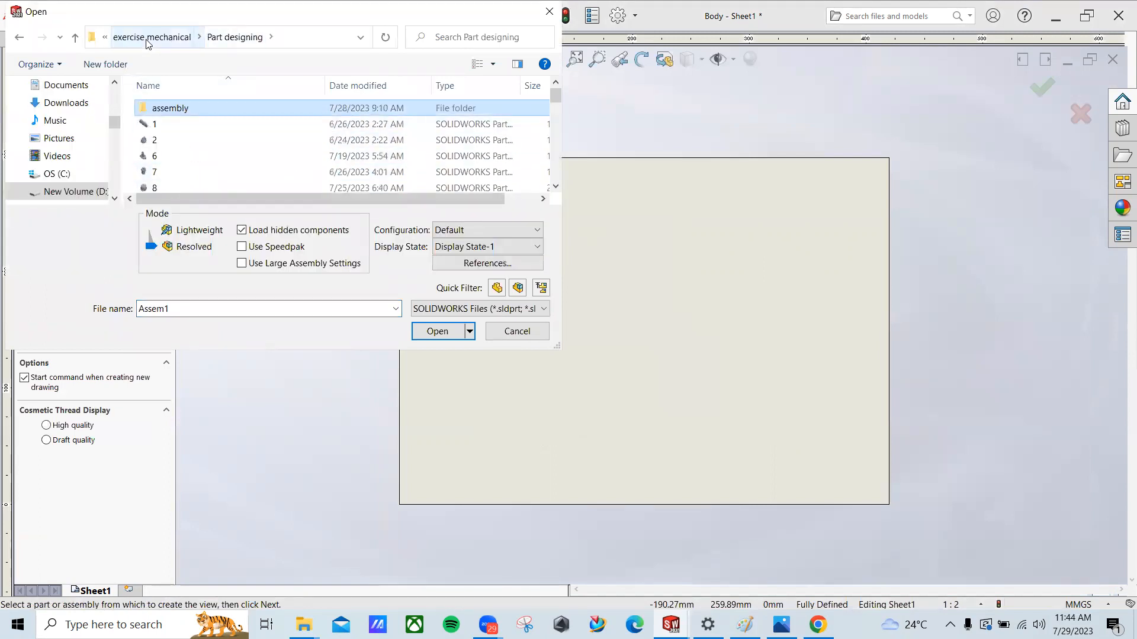
{"action": "left_click", "coordinate": [148, 38]}
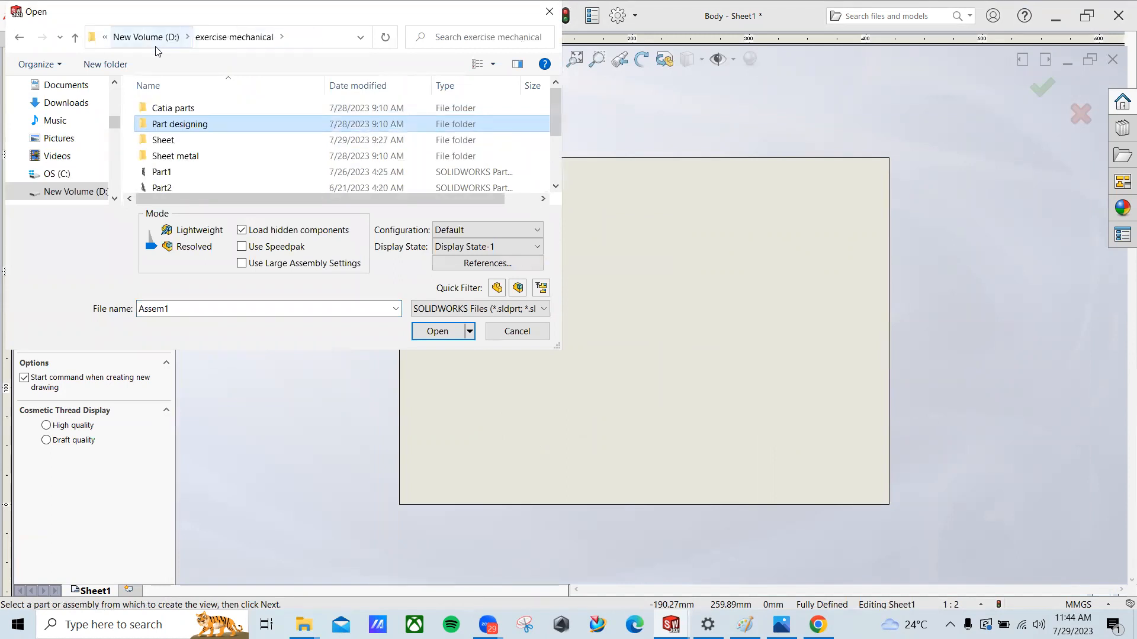
{"action": "double_click", "coordinate": [175, 125]}
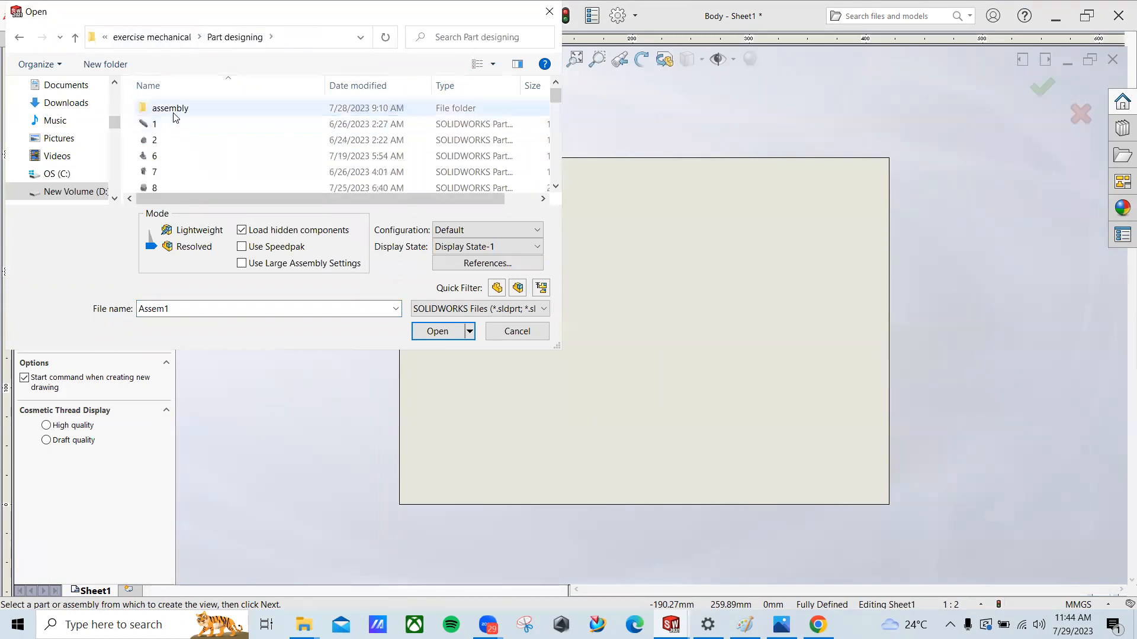
{"action": "double_click", "coordinate": [173, 110]}
{"action": "double_click", "coordinate": [173, 112]}
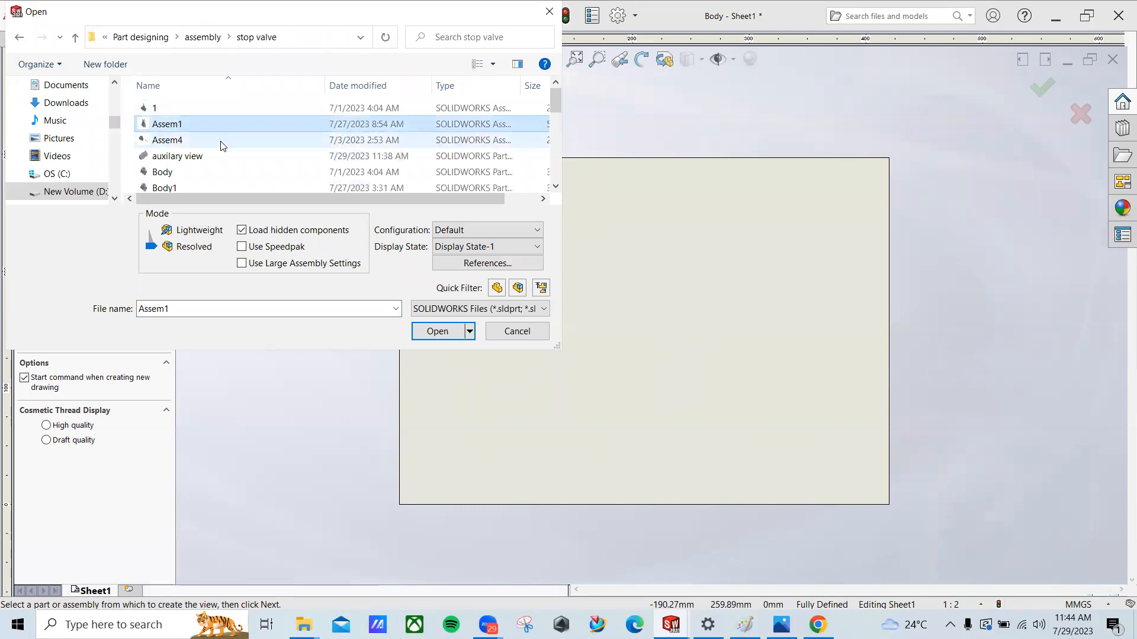
Step: Load the Assem1 assembly and place its front view in the upper left part of the sheet
{"action": "left_click", "coordinate": [507, 202]}
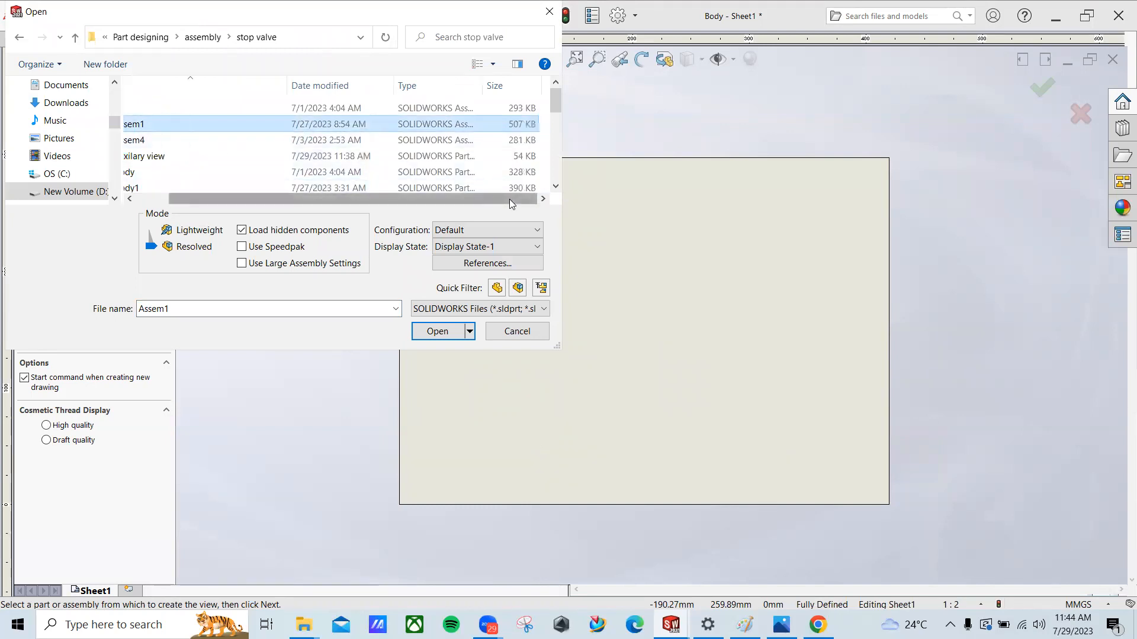
{"action": "left_click_drag", "start_coordinate": [509, 199], "coordinate": [491, 200]}
{"action": "left_click", "coordinate": [437, 330]}
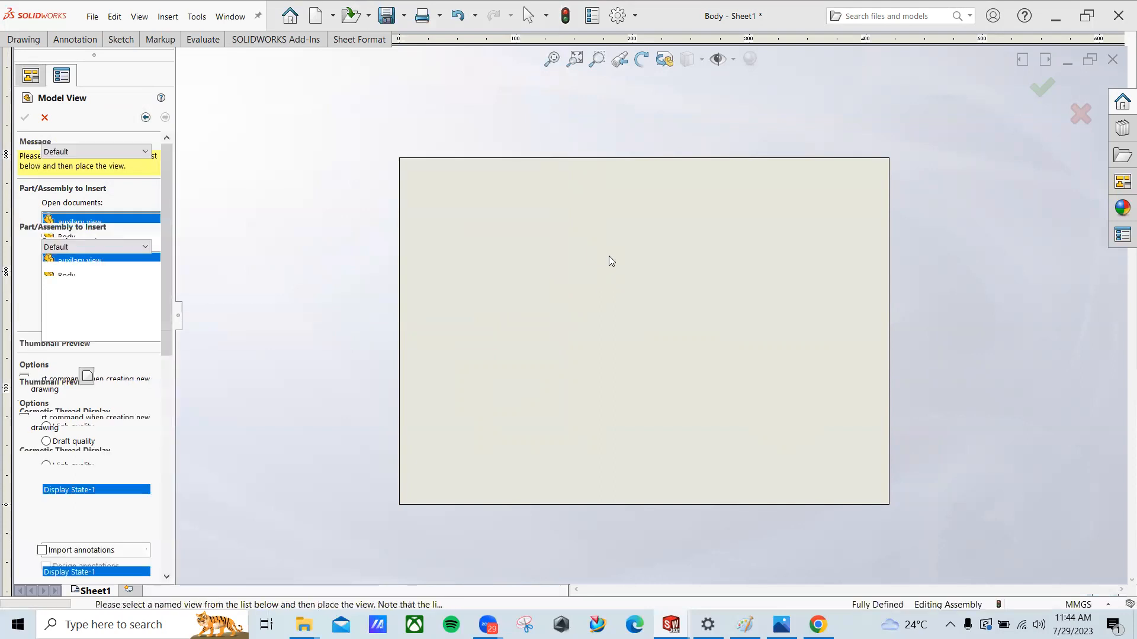
{"action": "left_click", "coordinate": [554, 318]}
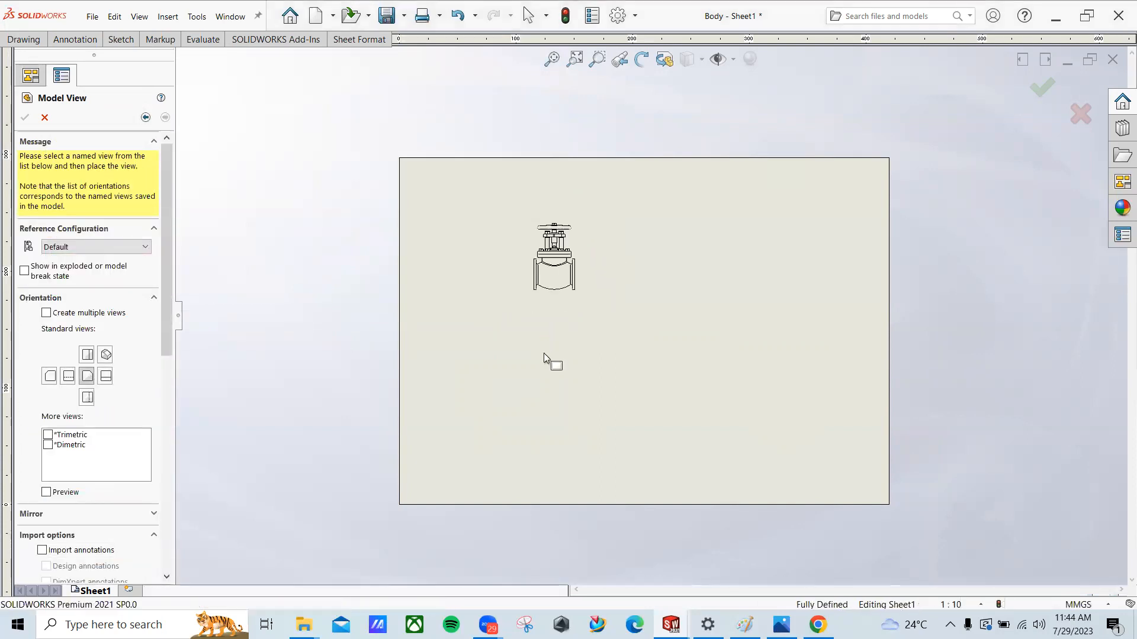
Step: Place a projected side view beside the assembly's front view and a projected isometric view diagonally above it
{"action": "scroll", "coordinate": [556, 323], "scroll_direction": "down", "scroll_amount": 1}
{"action": "scroll", "coordinate": [569, 268], "scroll_direction": "down", "scroll_amount": 2}
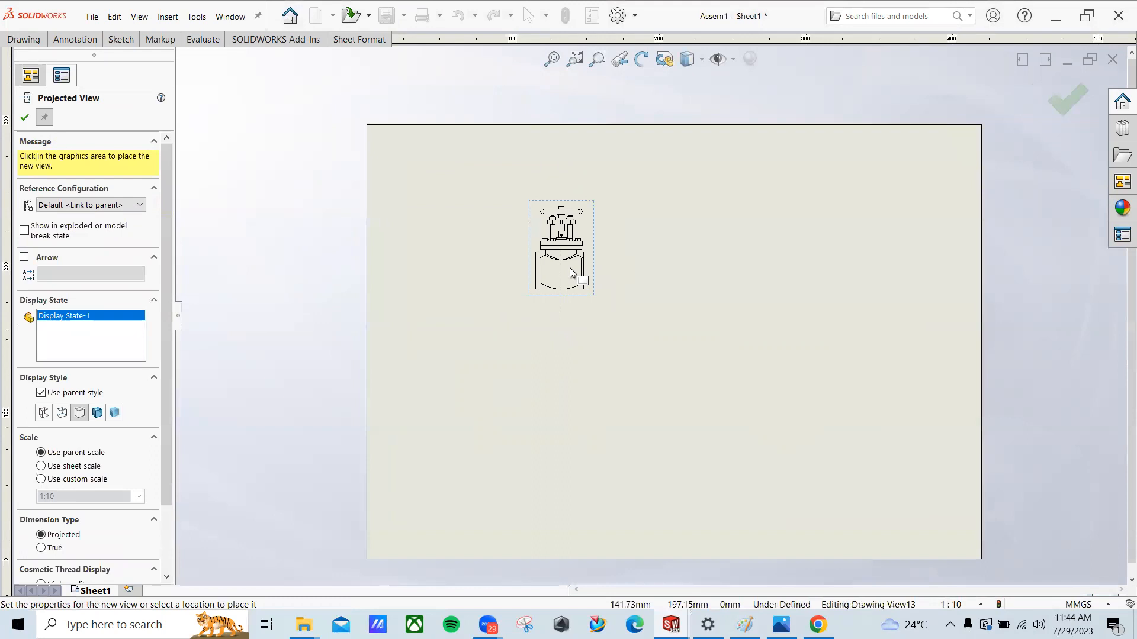
{"action": "scroll", "coordinate": [606, 261], "scroll_direction": "down", "scroll_amount": 1}
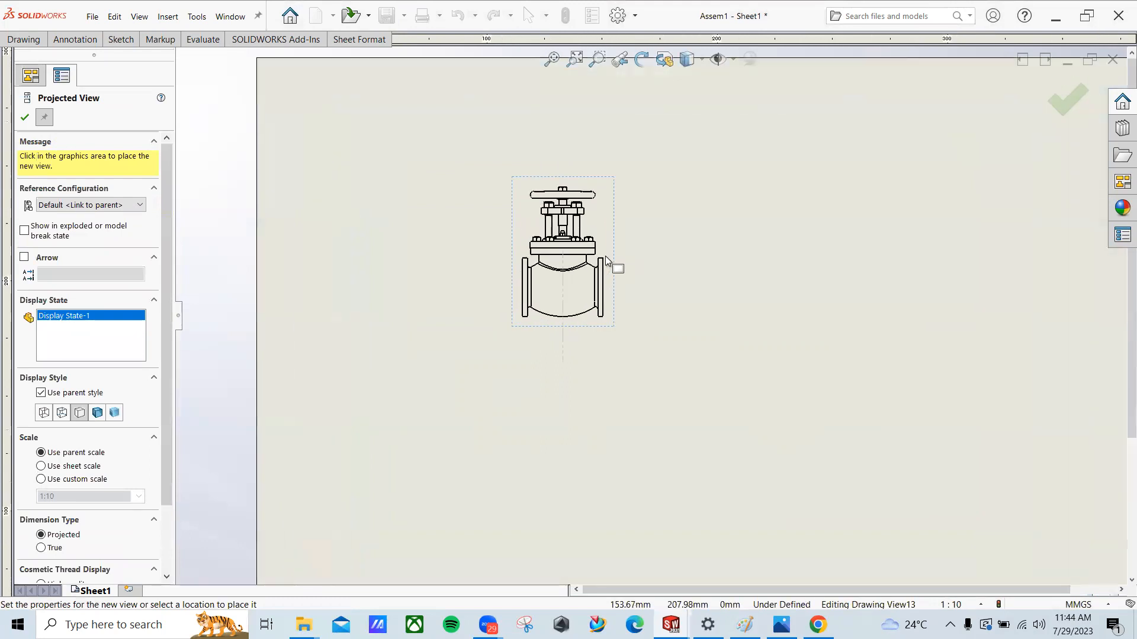
{"action": "left_click", "coordinate": [695, 273]}
{"action": "middle_click_drag", "start_coordinate": [604, 223], "coordinate": [562, 286]}
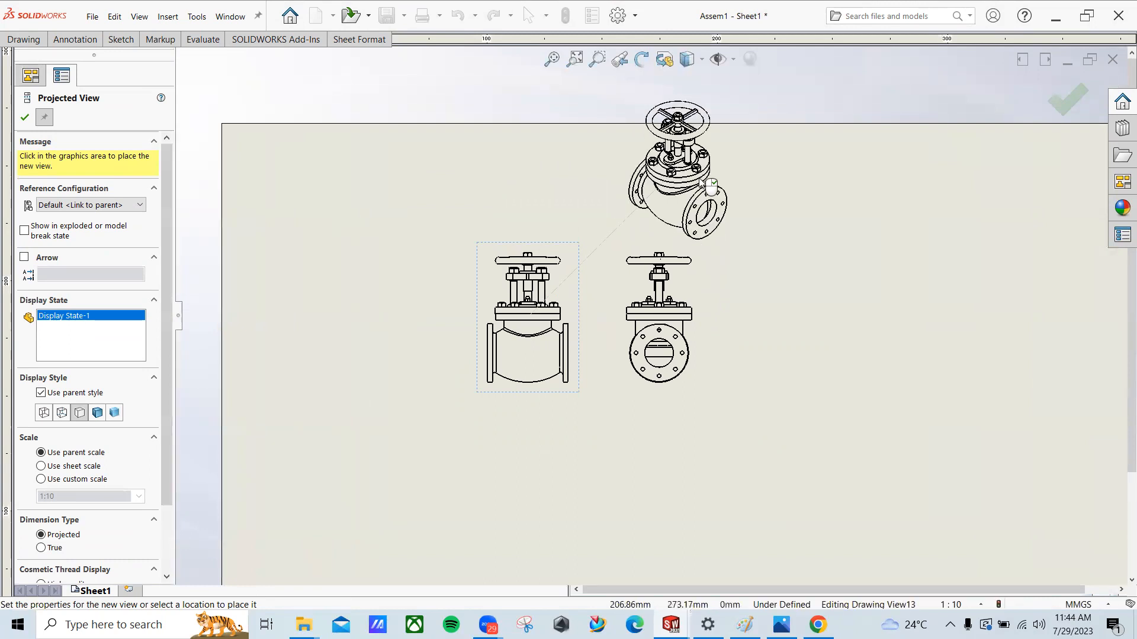
{"action": "left_click", "coordinate": [696, 179]}
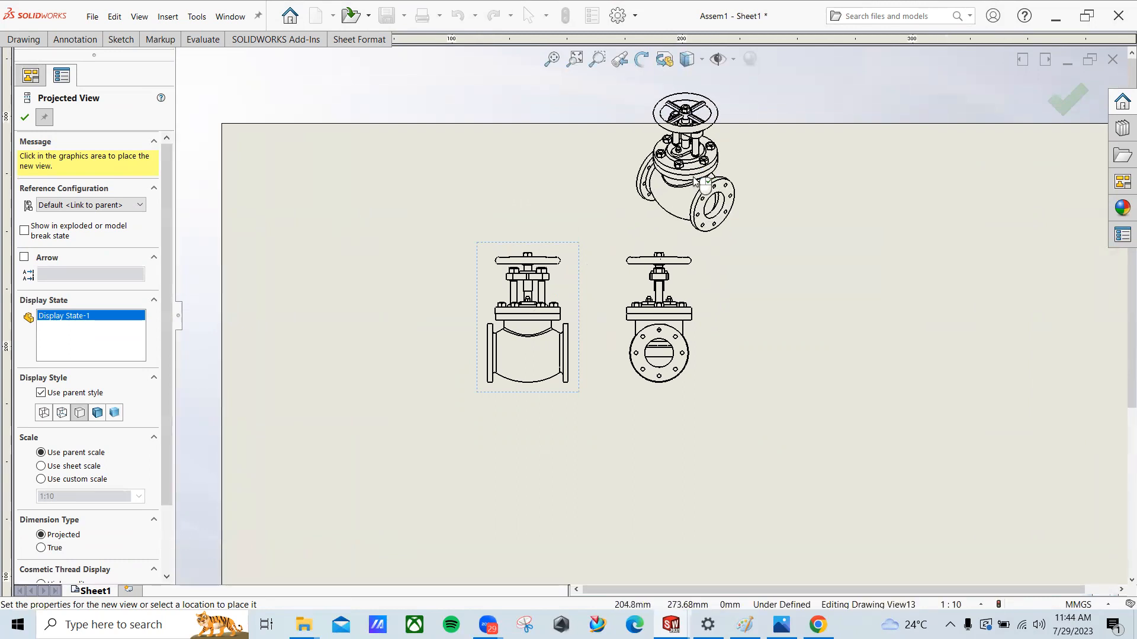
Step: Move the isometric view down and to the right so it stands beside the side view, and deselect it
{"action": "middle_click_drag", "start_coordinate": [774, 291], "coordinate": [684, 221]}
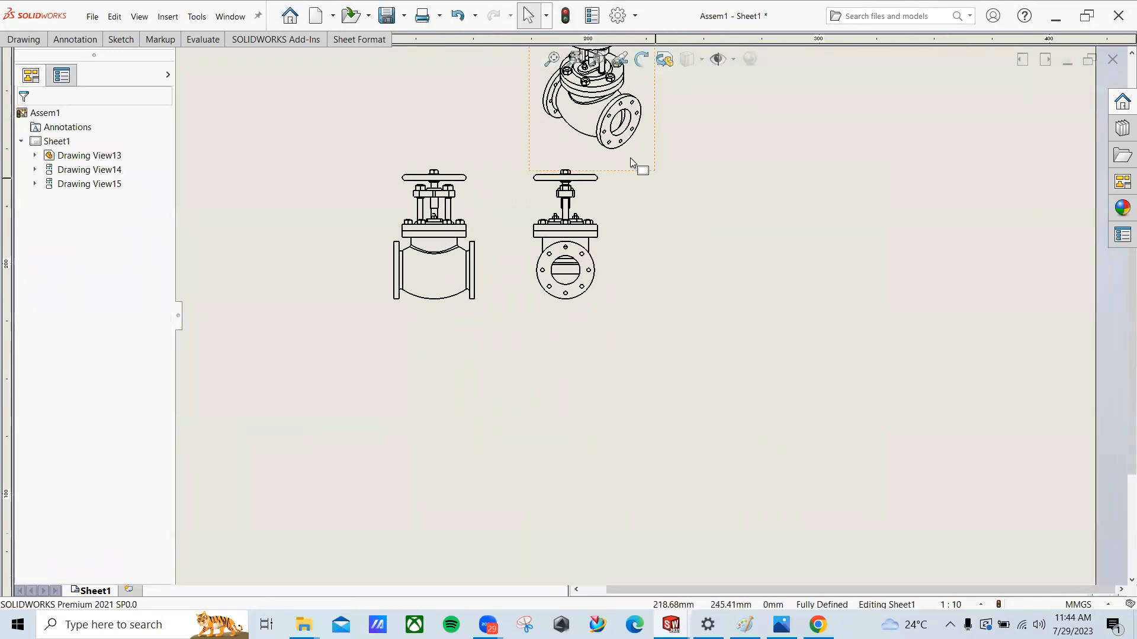
{"action": "left_click_drag", "start_coordinate": [655, 168], "coordinate": [843, 296]}
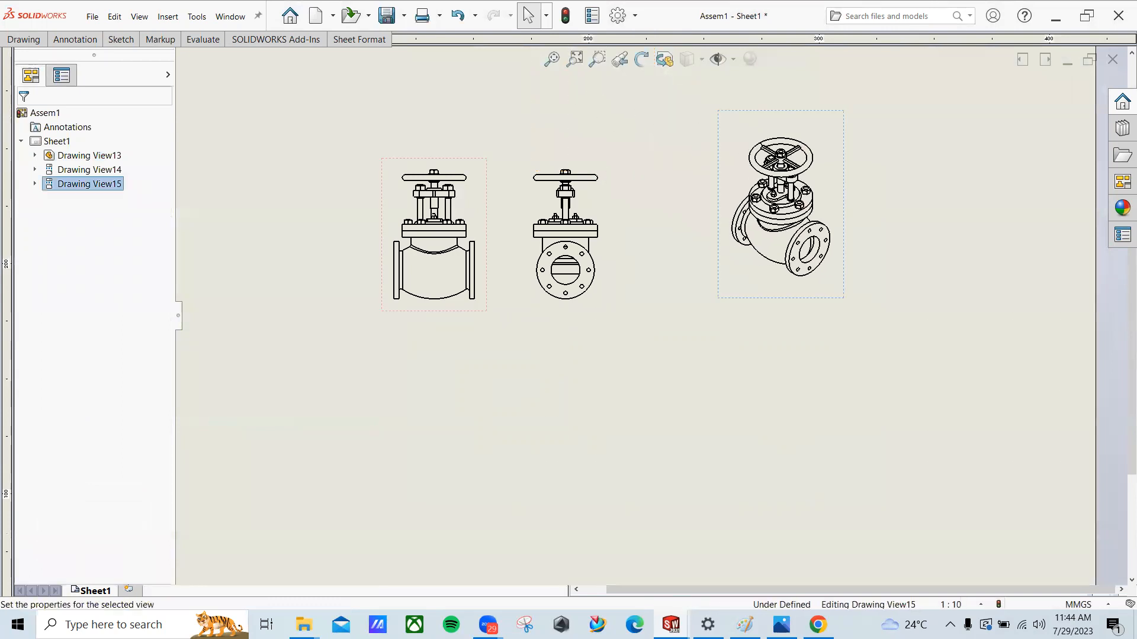
{"action": "middle_click_drag", "start_coordinate": [655, 320], "coordinate": [711, 291]}
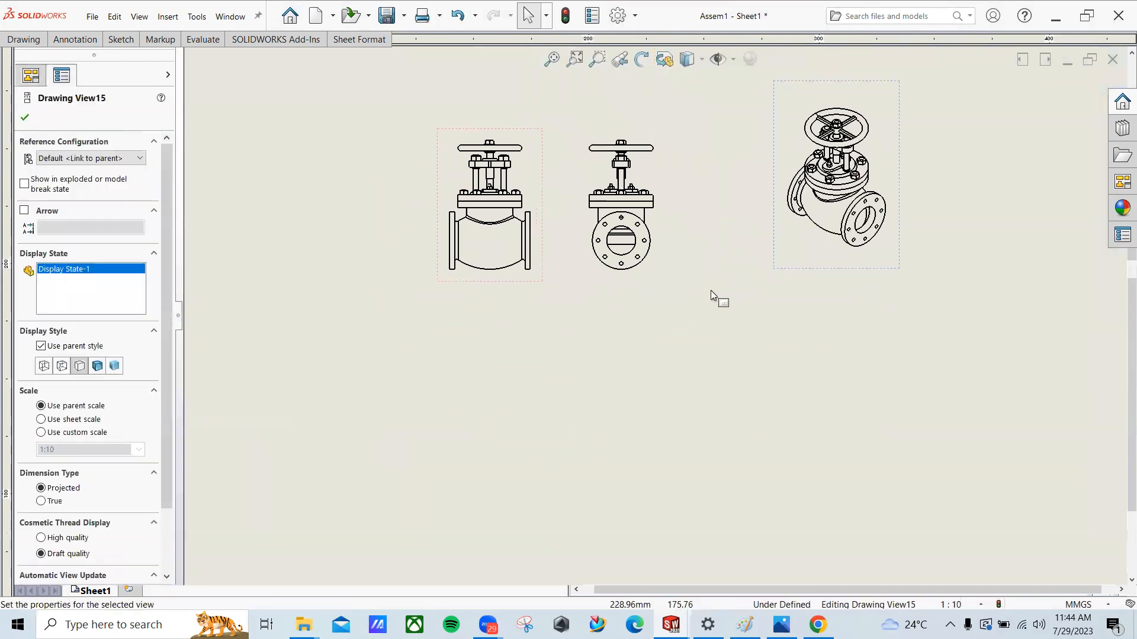
{"action": "left_click", "coordinate": [426, 320]}
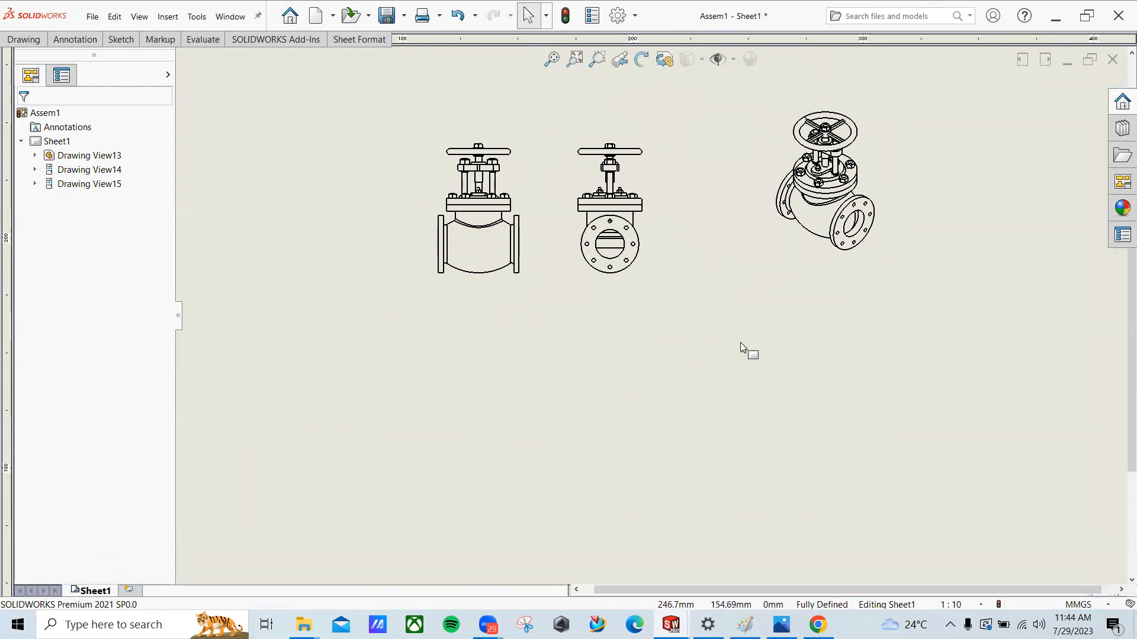
{"action": "key", "text": "f"}
{"action": "middle_click_drag", "start_coordinate": [746, 329], "coordinate": [621, 355]}
{"action": "middle_click_drag", "start_coordinate": [578, 311], "coordinate": [603, 286]}
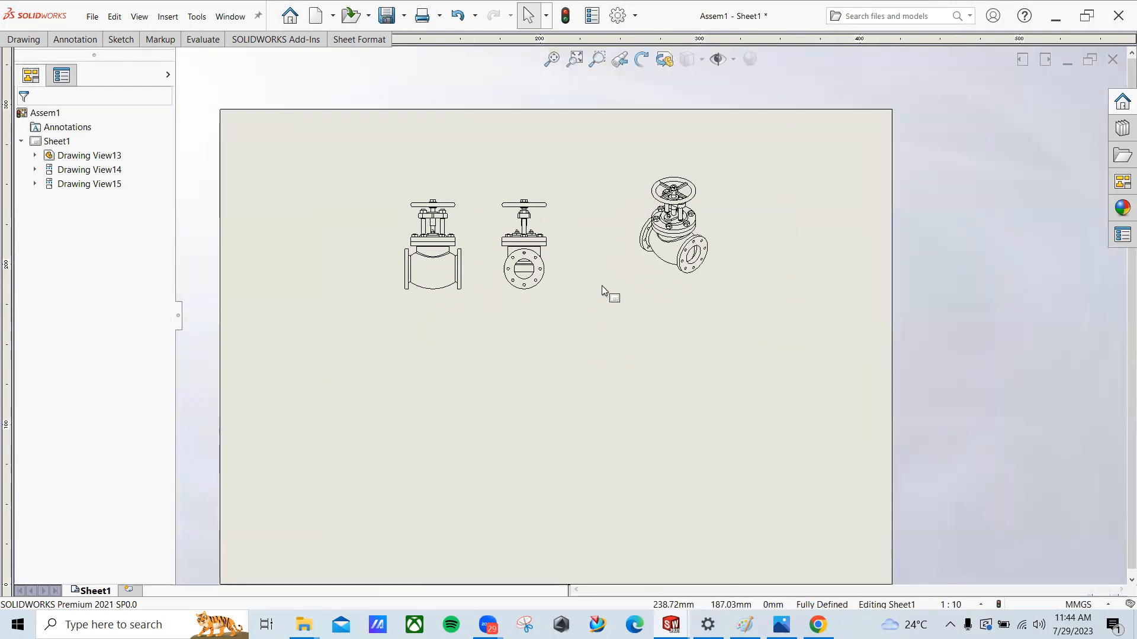
{"action": "middle_click_drag", "start_coordinate": [655, 293], "coordinate": [598, 278]}
{"action": "middle_click_drag", "start_coordinate": [391, 315], "coordinate": [438, 324]}
{"action": "middle_click_drag", "start_coordinate": [625, 297], "coordinate": [667, 296]}
{"action": "scroll", "coordinate": [627, 254], "scroll_direction": "up", "scroll_amount": 3}
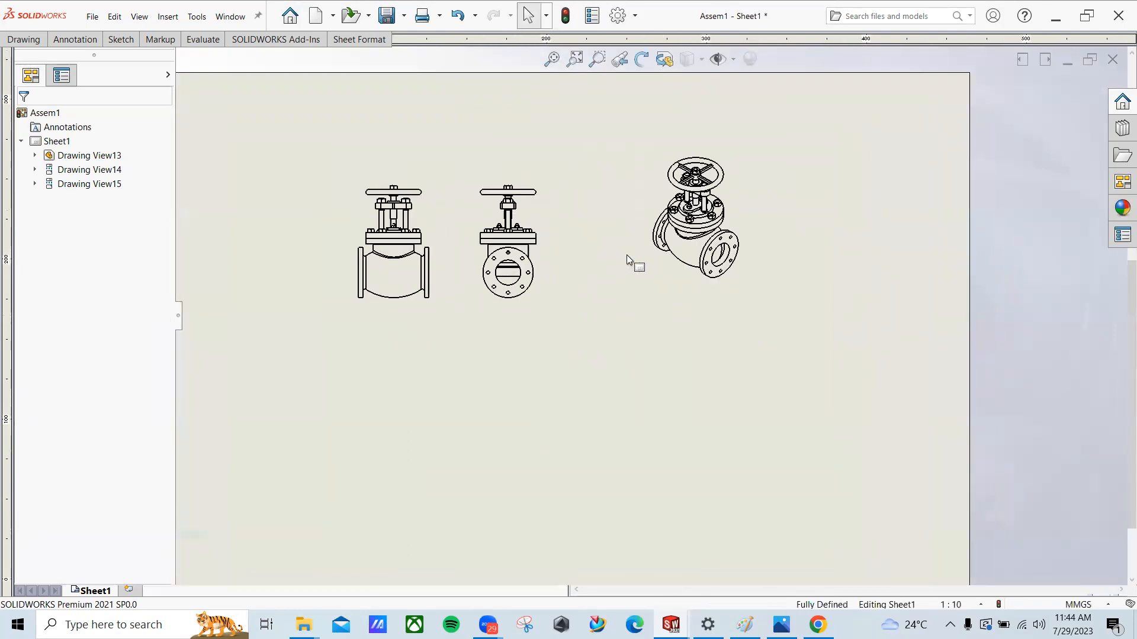
{"action": "left_click", "coordinate": [69, 42]}
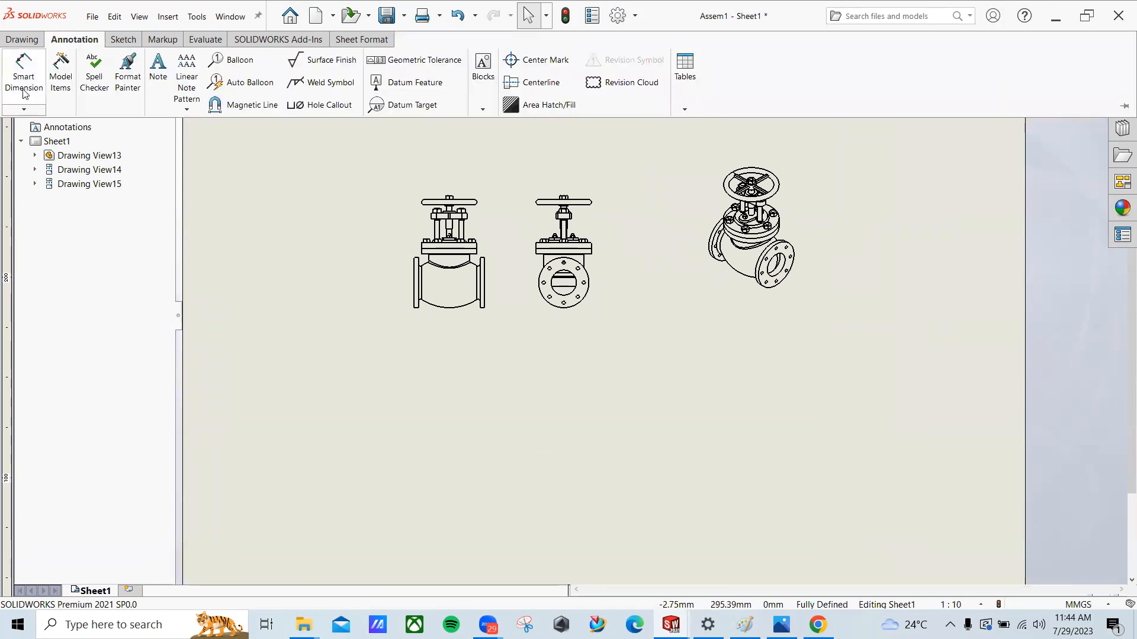
{"action": "left_click", "coordinate": [24, 40]}
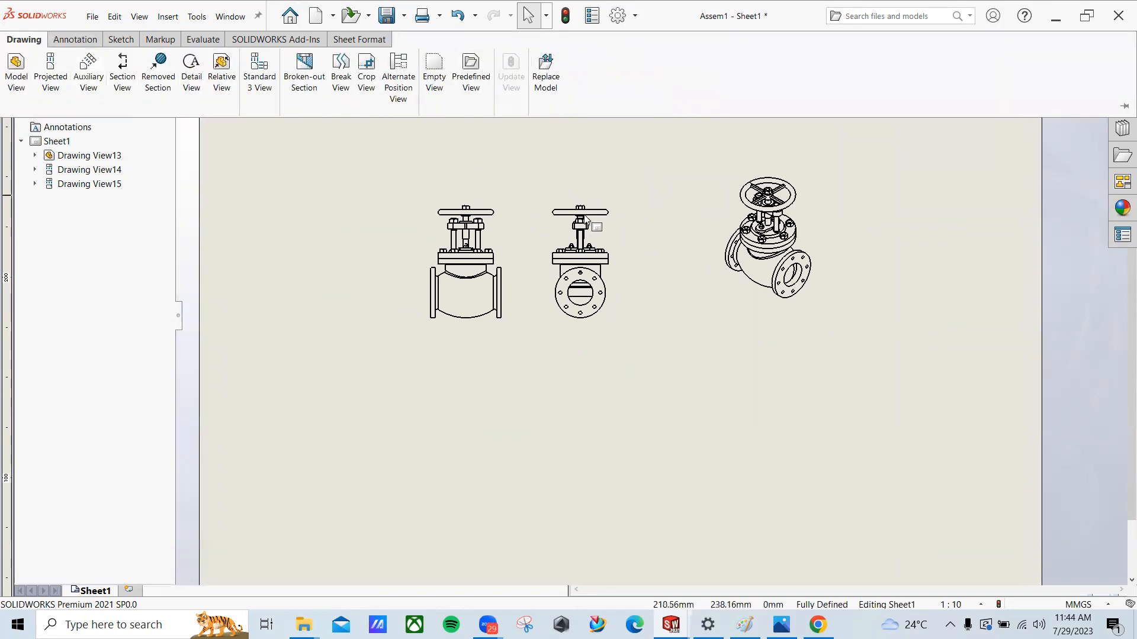
Step: Start a broken-out section on the assembly's front view and sketch a closed spline around the middle of the valve body
{"action": "scroll", "coordinate": [452, 286], "scroll_direction": "down", "scroll_amount": 5}
{"action": "left_click", "coordinate": [563, 225]}
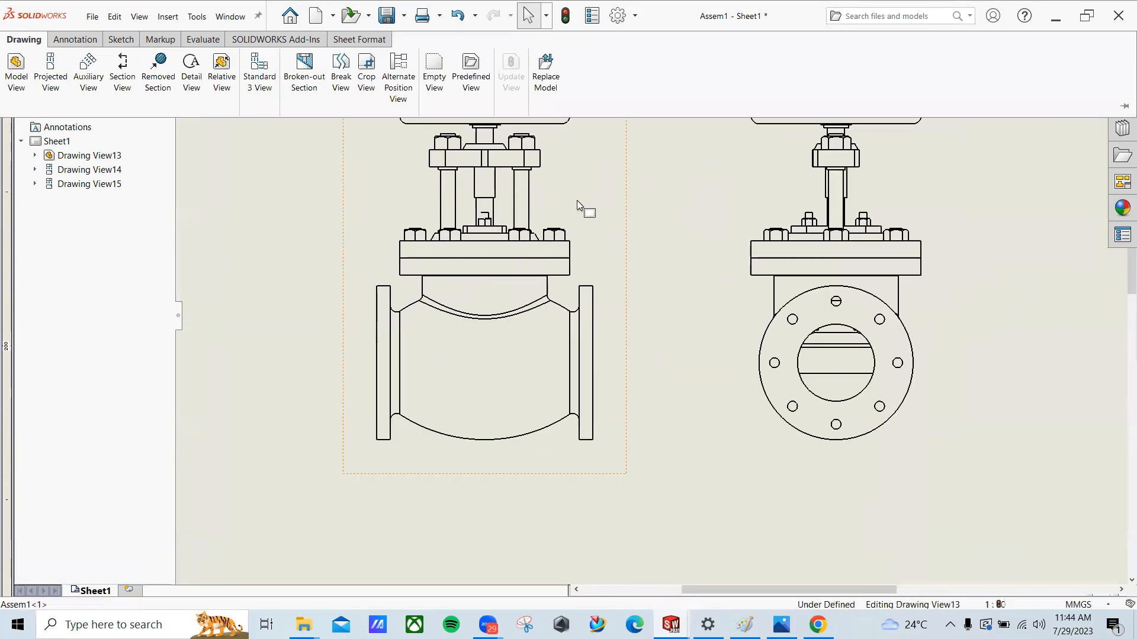
{"action": "left_click", "coordinate": [34, 44]}
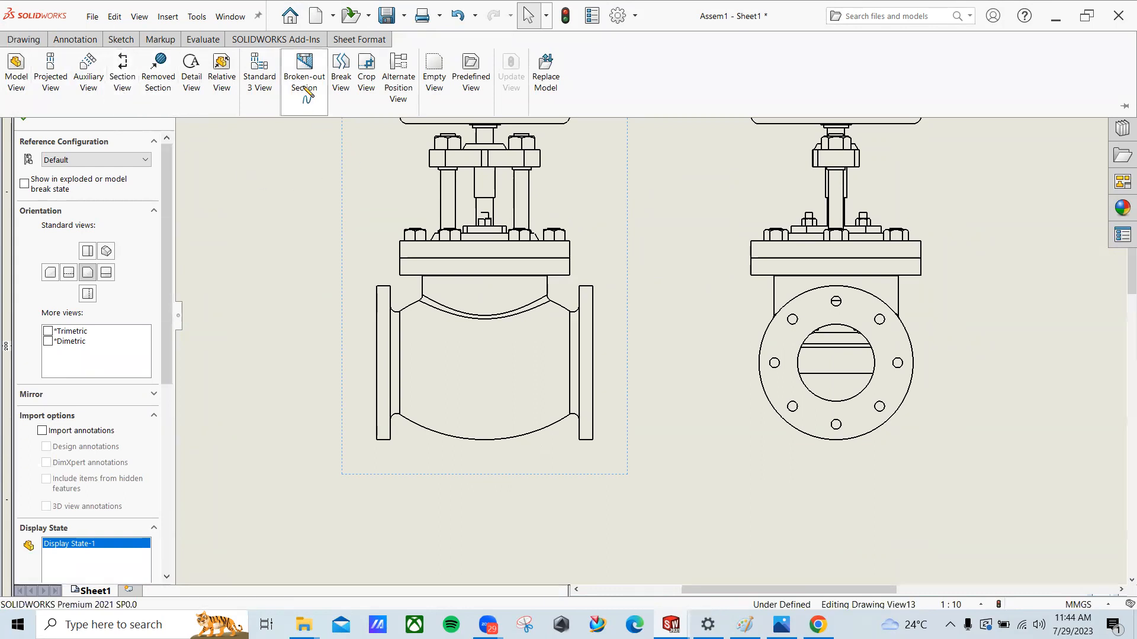
{"action": "left_click", "coordinate": [303, 89]}
{"action": "scroll", "coordinate": [497, 322], "scroll_direction": "down", "scroll_amount": 3}
{"action": "left_click", "coordinate": [503, 313]}
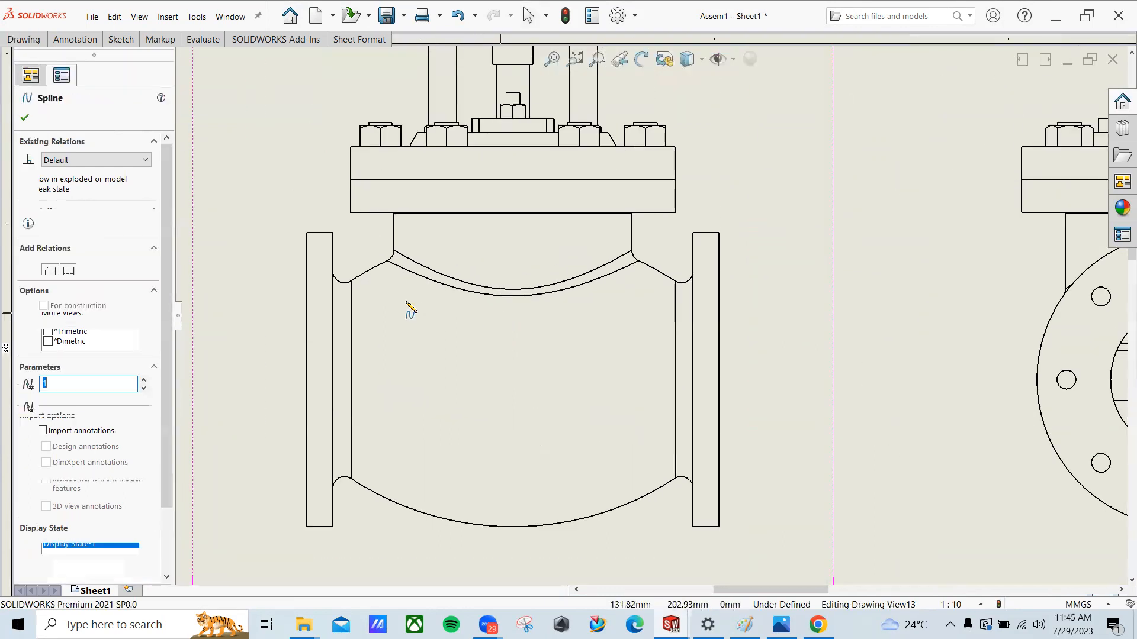
{"action": "left_click", "coordinate": [393, 348]}
{"action": "left_click", "coordinate": [414, 436]}
{"action": "left_click", "coordinate": [529, 476]}
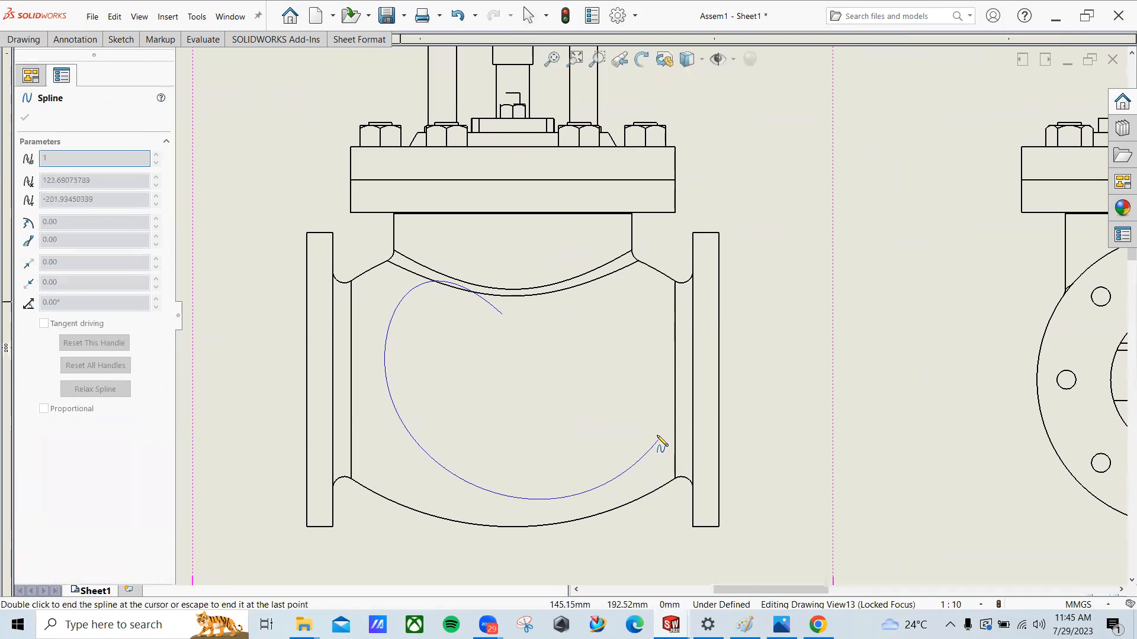
{"action": "left_click", "coordinate": [669, 325]}
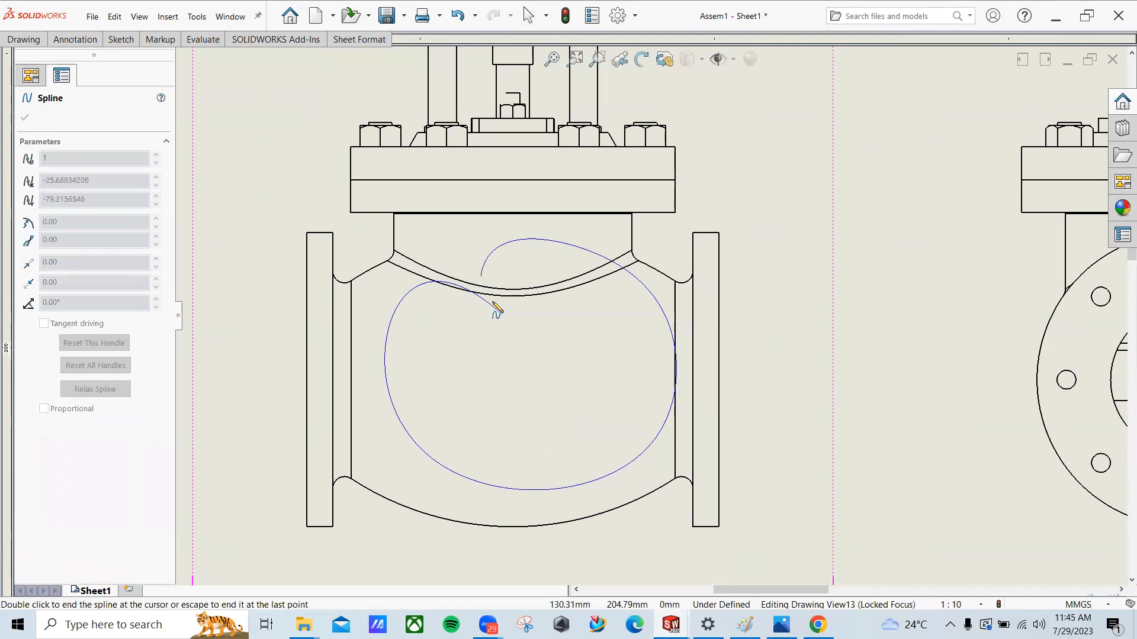
{"action": "left_click", "coordinate": [511, 331]}
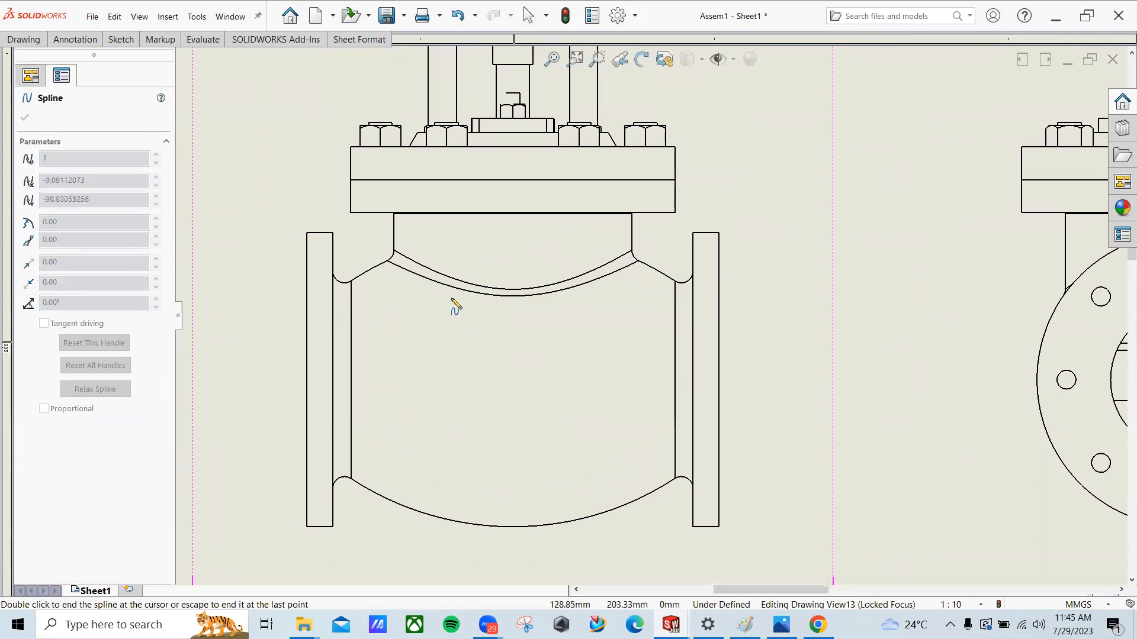
{"action": "scroll", "coordinate": [453, 305], "scroll_direction": "up", "scroll_amount": 3}
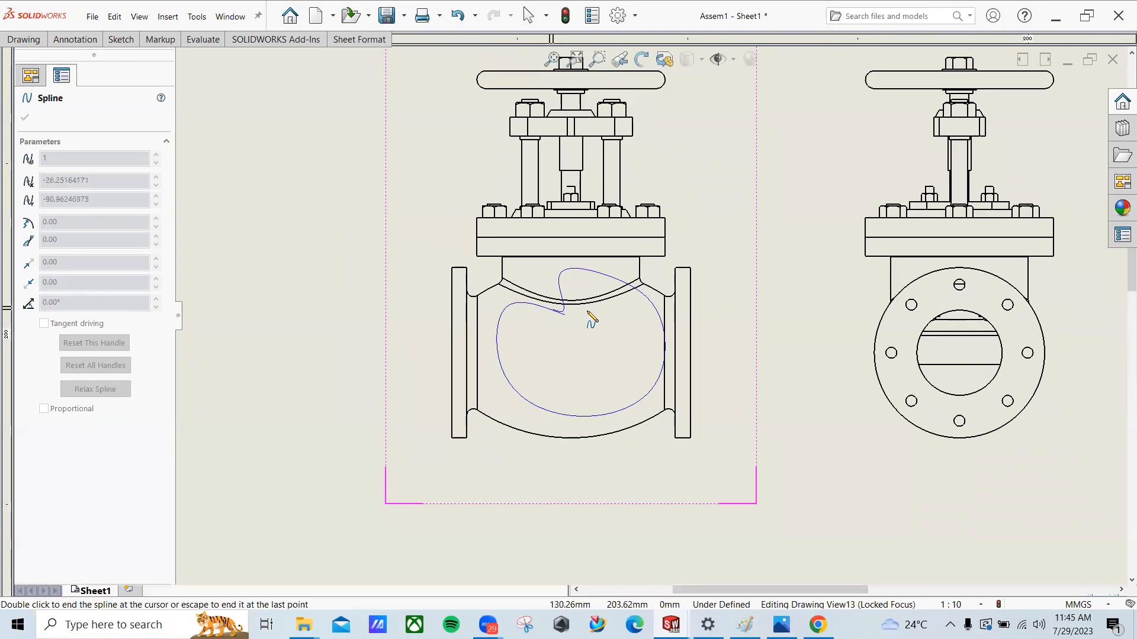
{"action": "scroll", "coordinate": [586, 313], "scroll_direction": "down", "scroll_amount": 5}
{"action": "scroll", "coordinate": [661, 357], "scroll_direction": "down", "scroll_amount": 2}
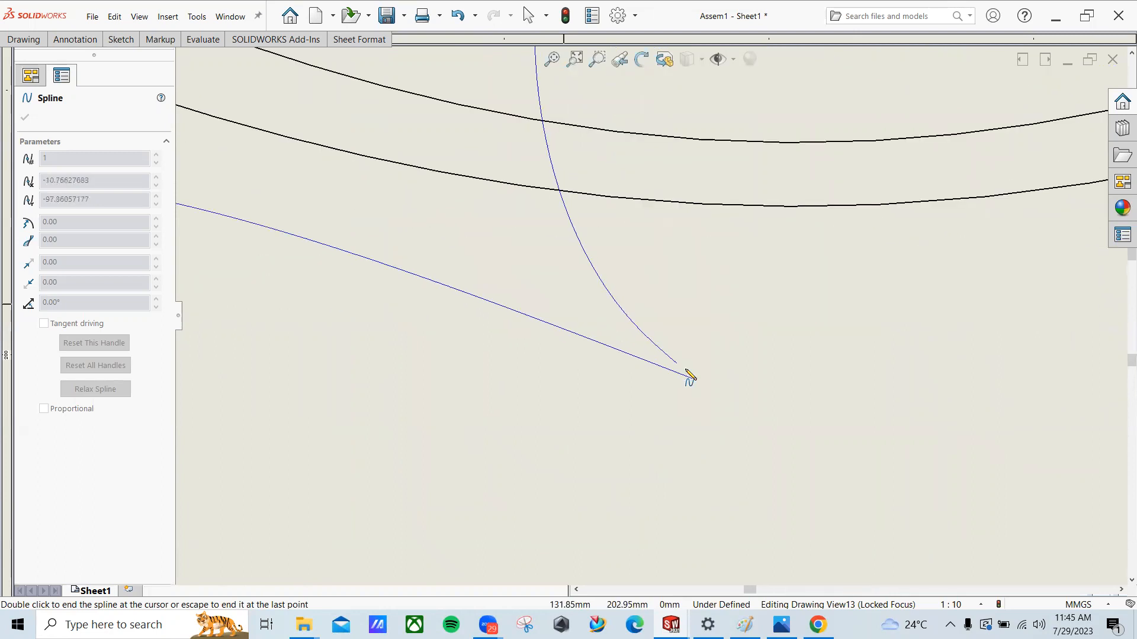
{"action": "double_click", "coordinate": [701, 390]}
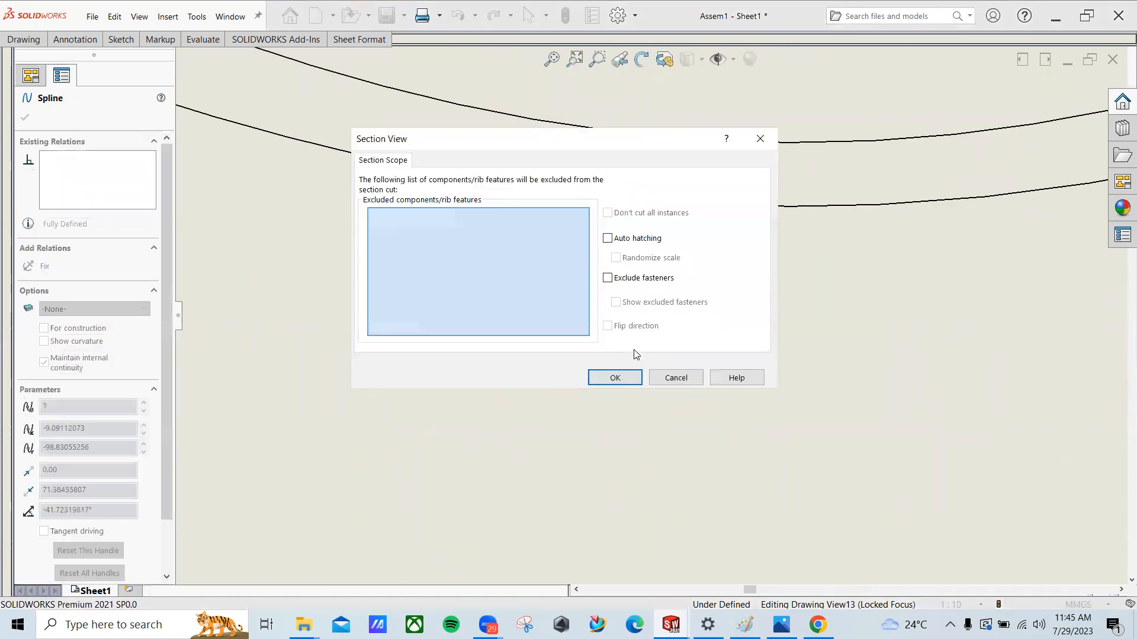
Step: Accept the section scope without excluding any components and cancel the broken-out section at its depth setting
{"action": "left_click", "coordinate": [610, 377]}
{"action": "scroll", "coordinate": [610, 379], "scroll_direction": "up", "scroll_amount": 5}
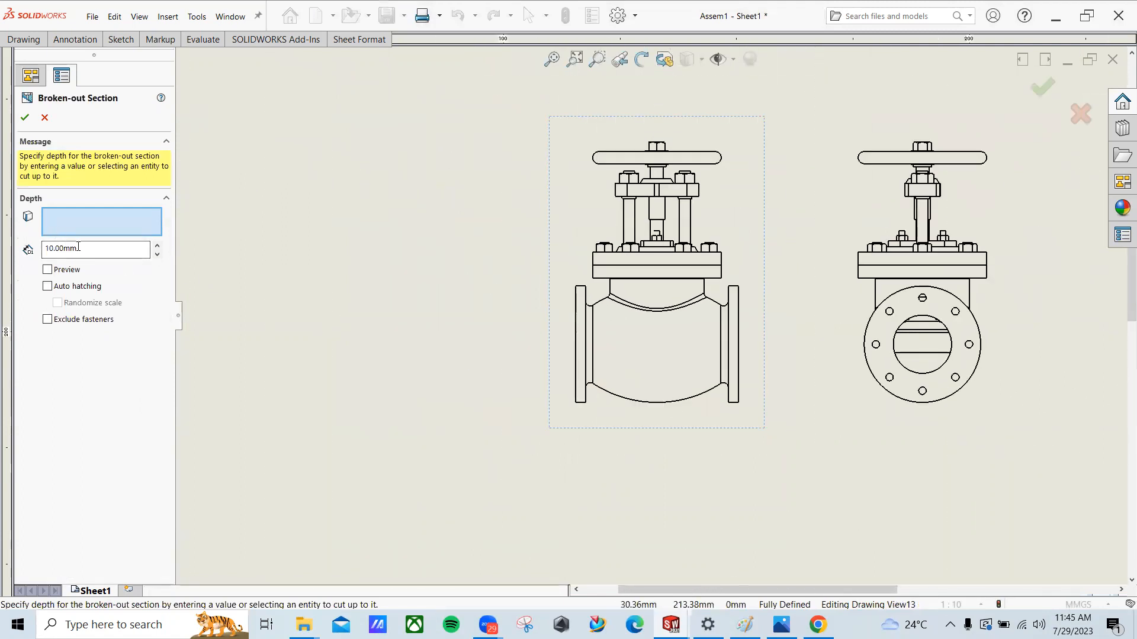
{"action": "key", "text": "Escape"}
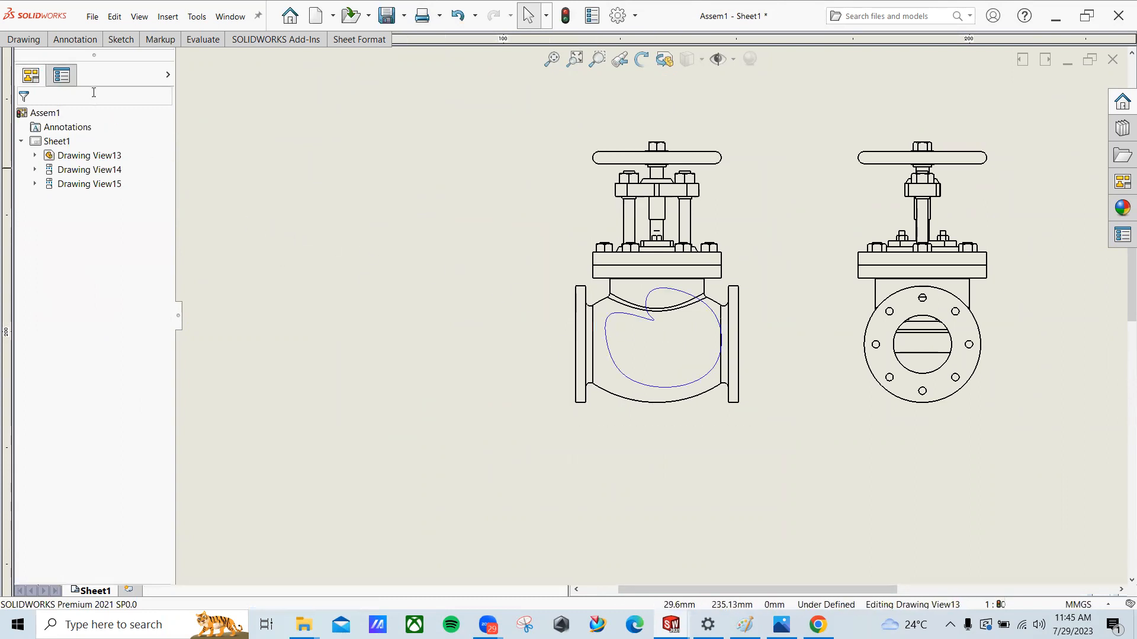
Step: Start a broken-out section on the assembly's front view and sketch a closed spline around the valve body between the end flanges
{"action": "mouse_move", "coordinate": [59, 53]}
{"action": "left_click", "coordinate": [312, 69]}
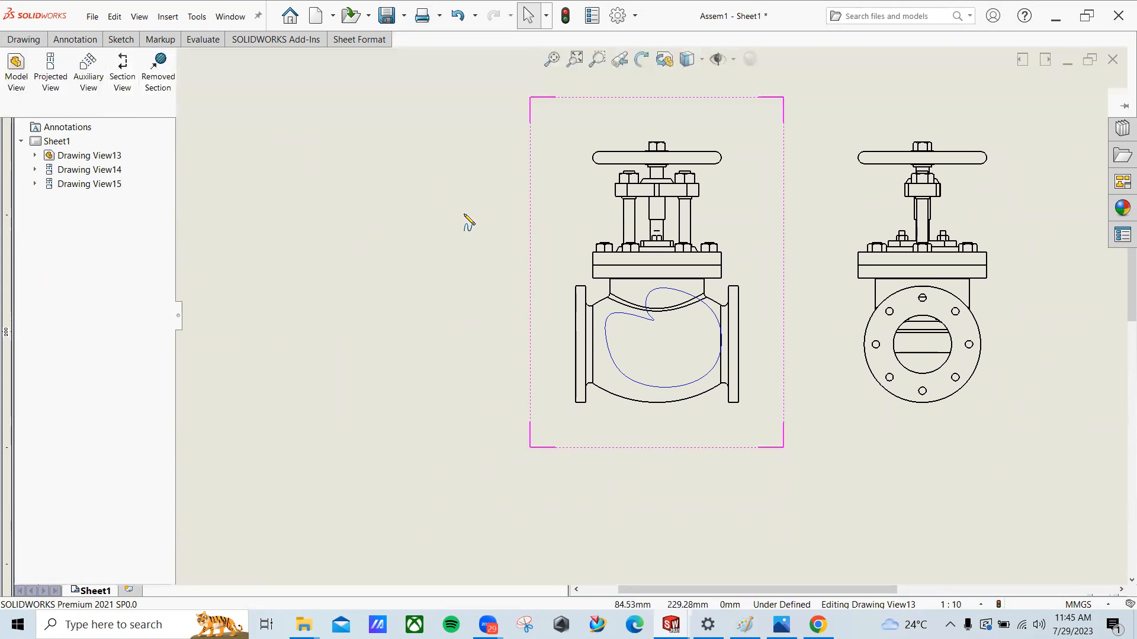
{"action": "scroll", "coordinate": [663, 331], "scroll_direction": "down", "scroll_amount": 5}
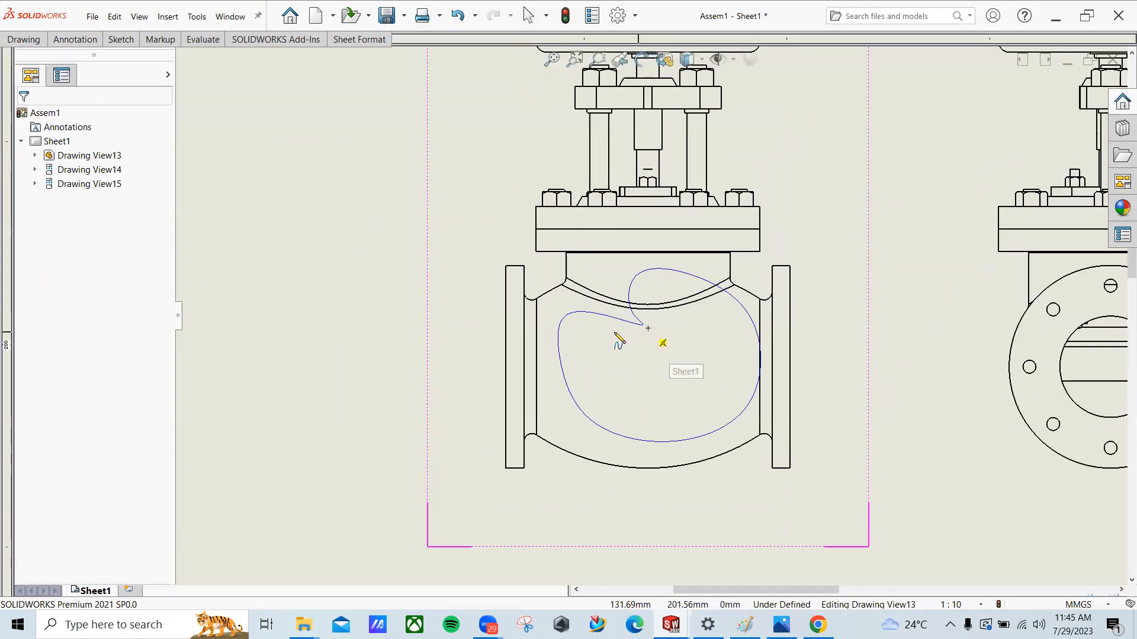
{"action": "left_click", "coordinate": [593, 279]}
{"action": "left_click", "coordinate": [545, 327]}
{"action": "left_click", "coordinate": [546, 388]}
{"action": "left_click", "coordinate": [661, 449]}
{"action": "left_click", "coordinate": [761, 361]}
{"action": "left_click", "coordinate": [680, 268]}
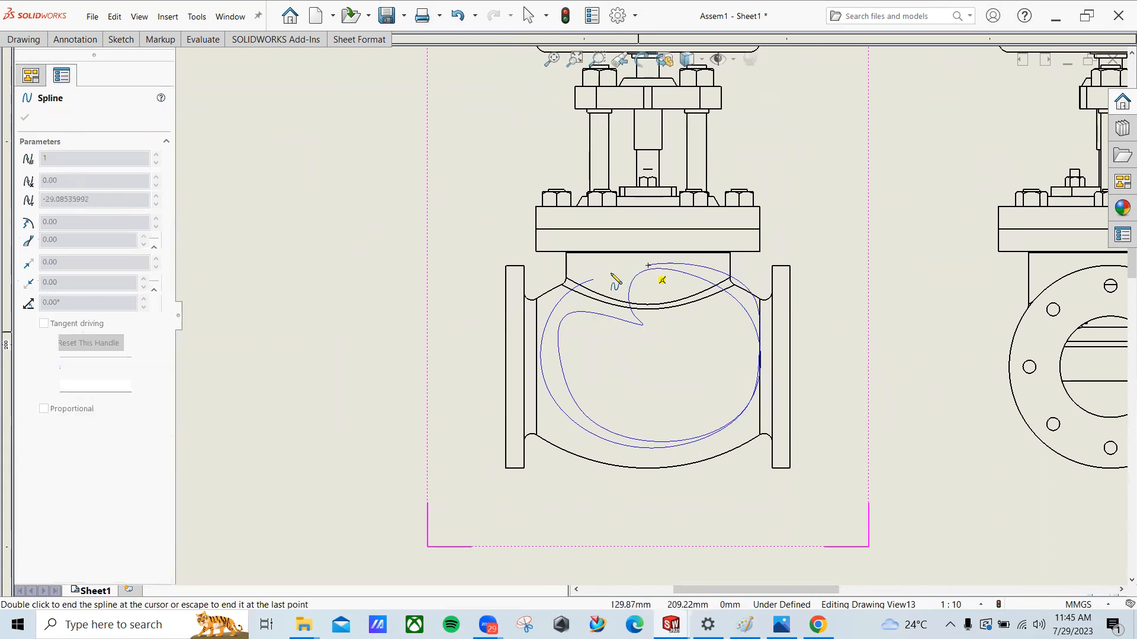
{"action": "left_click", "coordinate": [593, 279]}
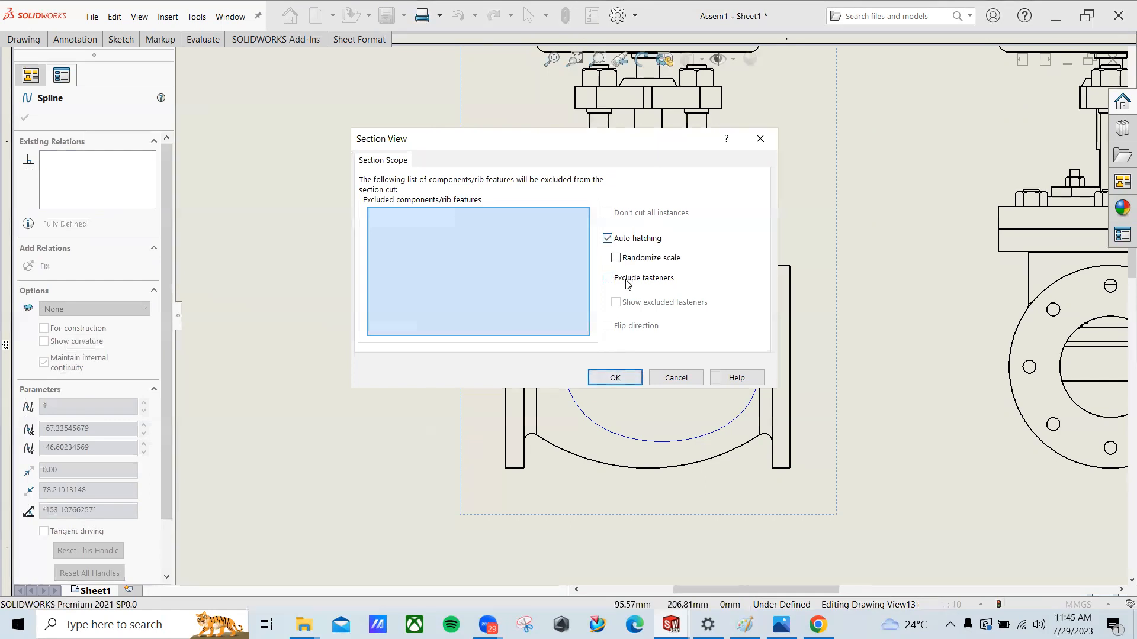
Step: Accept the section scope without exclusions and use the outer edge of the side view's bonnet flange as the depth reference
{"action": "left_click", "coordinate": [616, 378]}
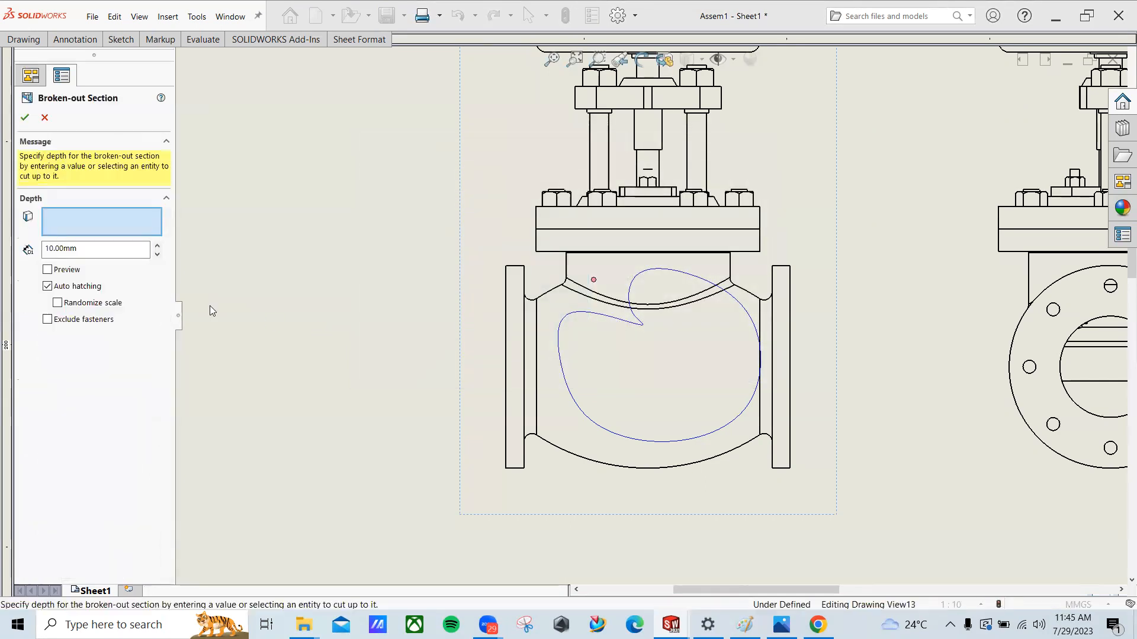
{"action": "middle_click_drag", "start_coordinate": [737, 273], "coordinate": [510, 279]}
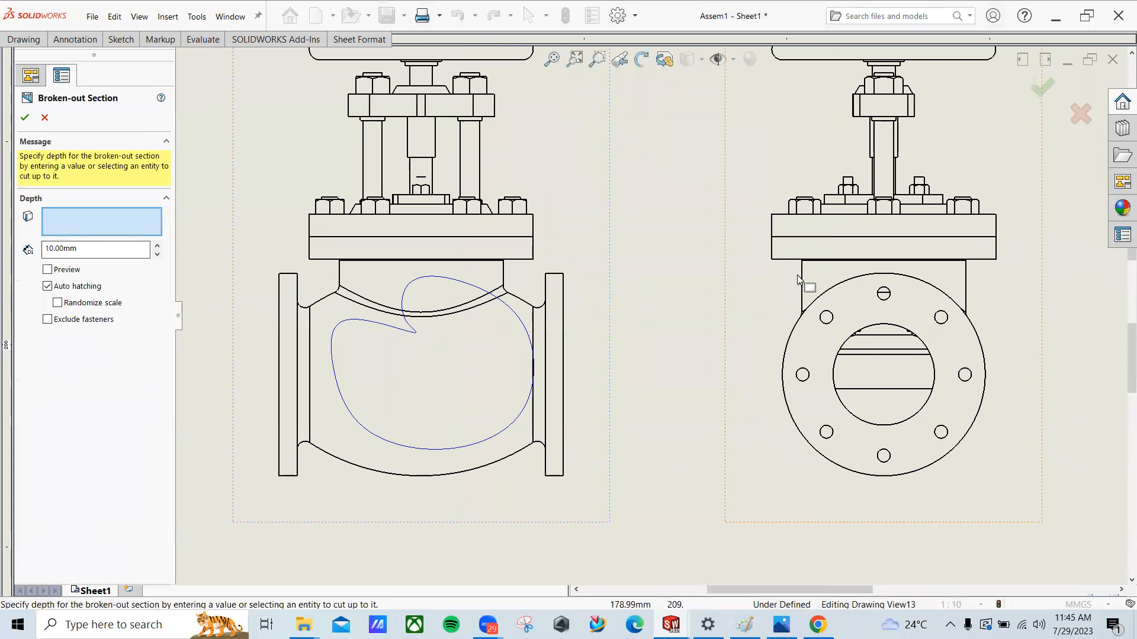
{"action": "middle_click_drag", "start_coordinate": [794, 255], "coordinate": [782, 304]}
{"action": "left_click", "coordinate": [759, 277]}
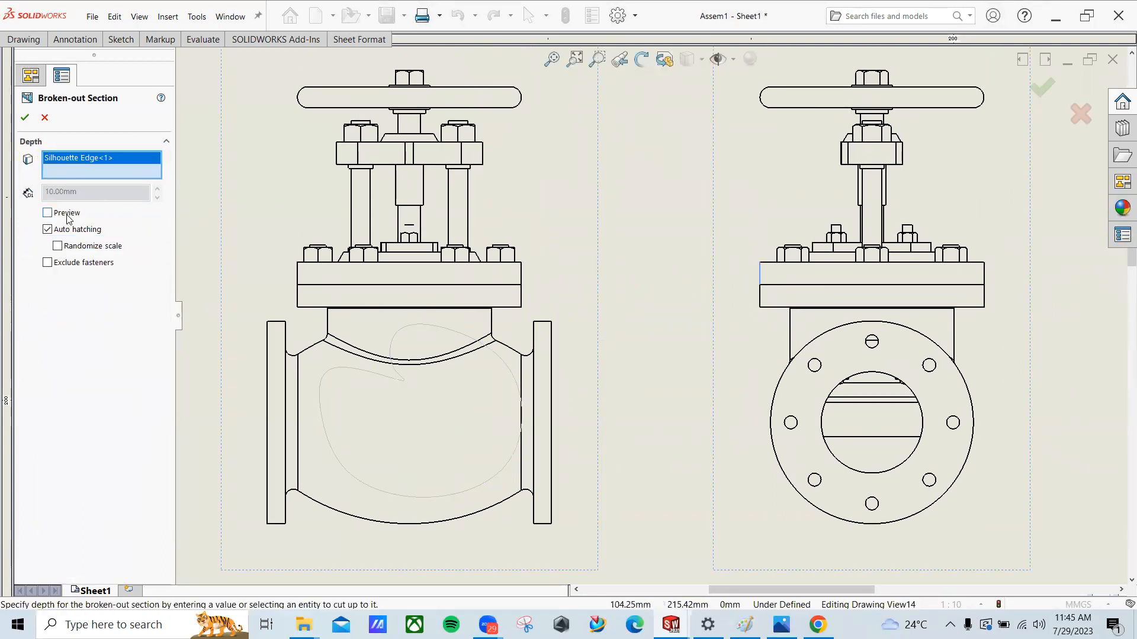
Step: Preview the broken-out section with auto hatching, apply it, and inspect the cut valve interior in the front view
{"action": "middle_click_drag", "start_coordinate": [563, 384], "coordinate": [713, 342]}
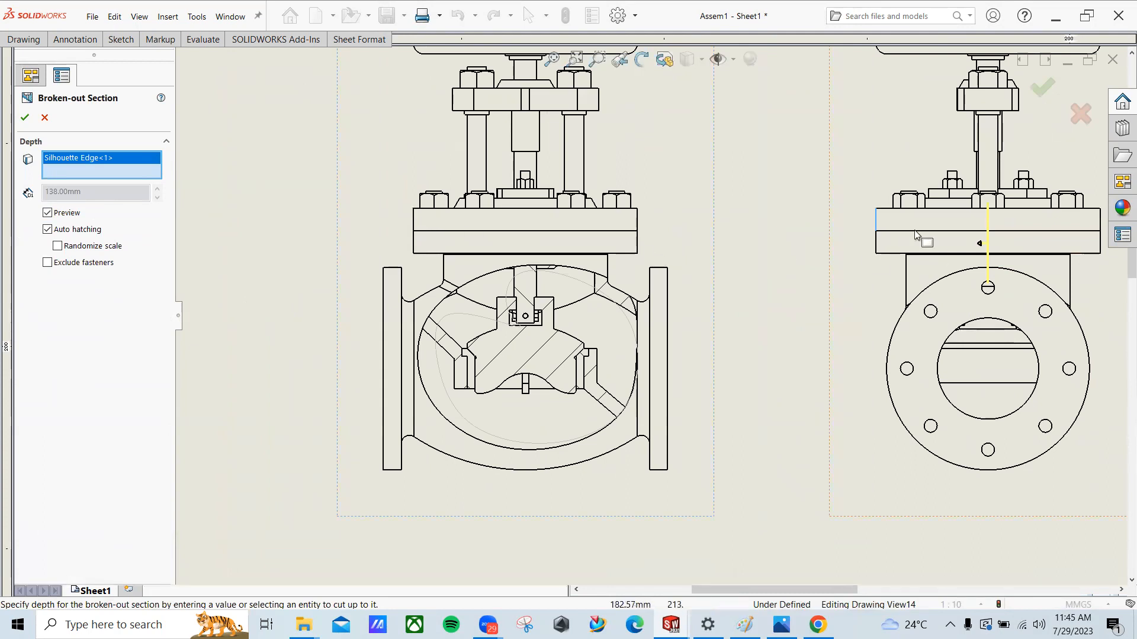
{"action": "middle_click_drag", "start_coordinate": [731, 310], "coordinate": [681, 294]}
{"action": "scroll", "coordinate": [476, 343], "scroll_direction": "down", "scroll_amount": 1}
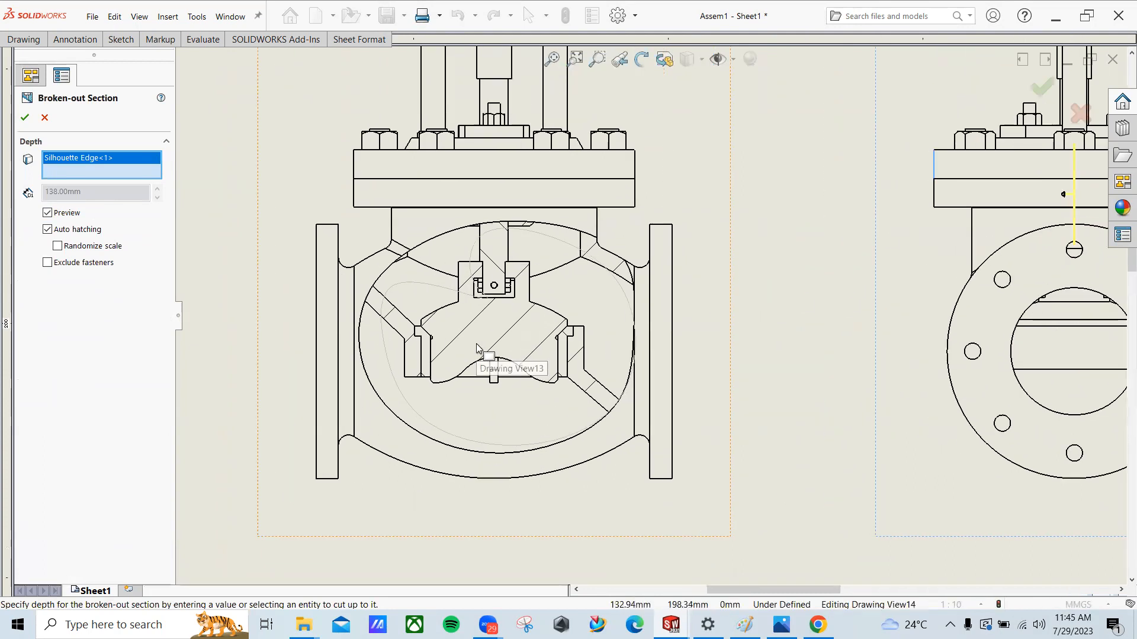
{"action": "scroll", "coordinate": [476, 343], "scroll_direction": "up", "scroll_amount": 4}
{"action": "left_click", "coordinate": [25, 119]}
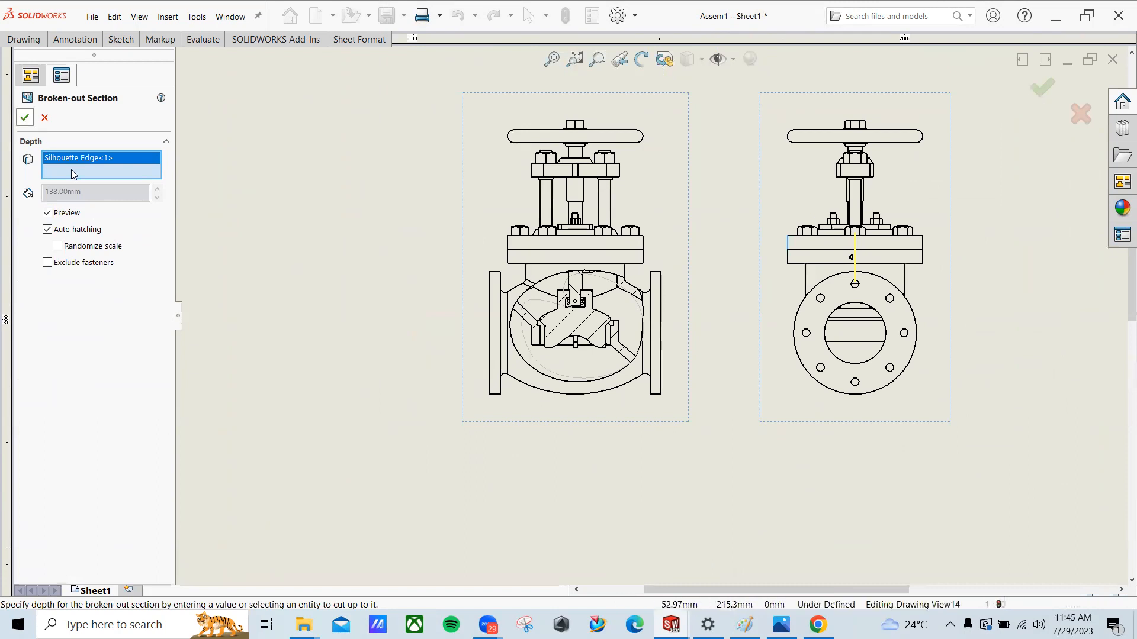
{"action": "scroll", "coordinate": [604, 308], "scroll_direction": "down", "scroll_amount": 5}
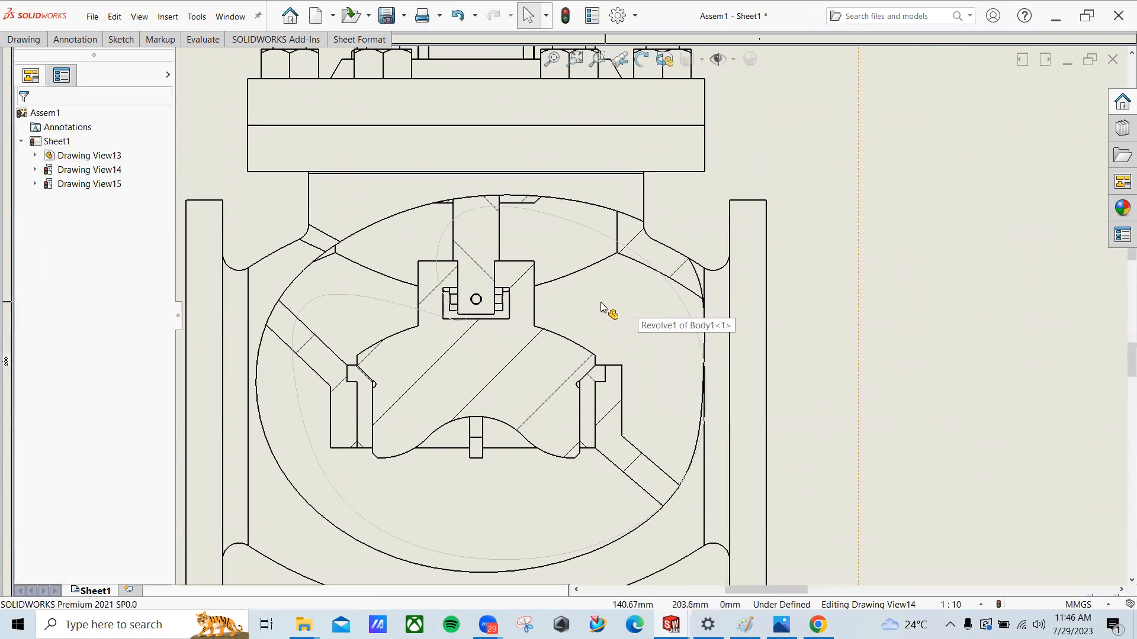
{"action": "scroll", "coordinate": [434, 369], "scroll_direction": "down", "scroll_amount": 3}
{"action": "scroll", "coordinate": [438, 371], "scroll_direction": "up", "scroll_amount": 6}
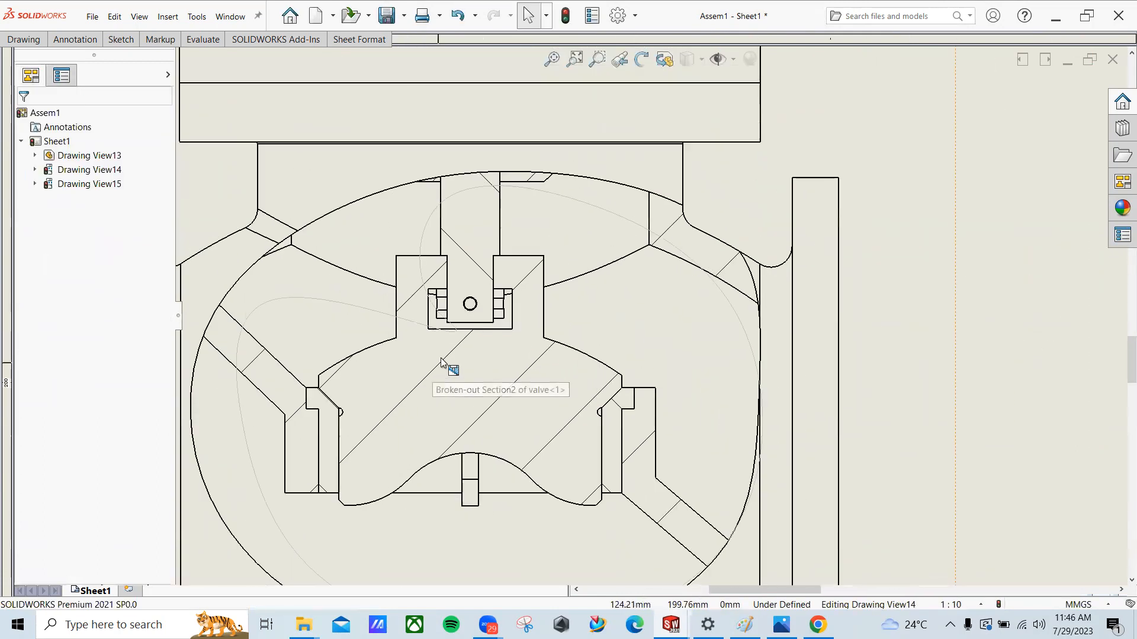
{"action": "scroll", "coordinate": [458, 355], "scroll_direction": "up", "scroll_amount": 2}
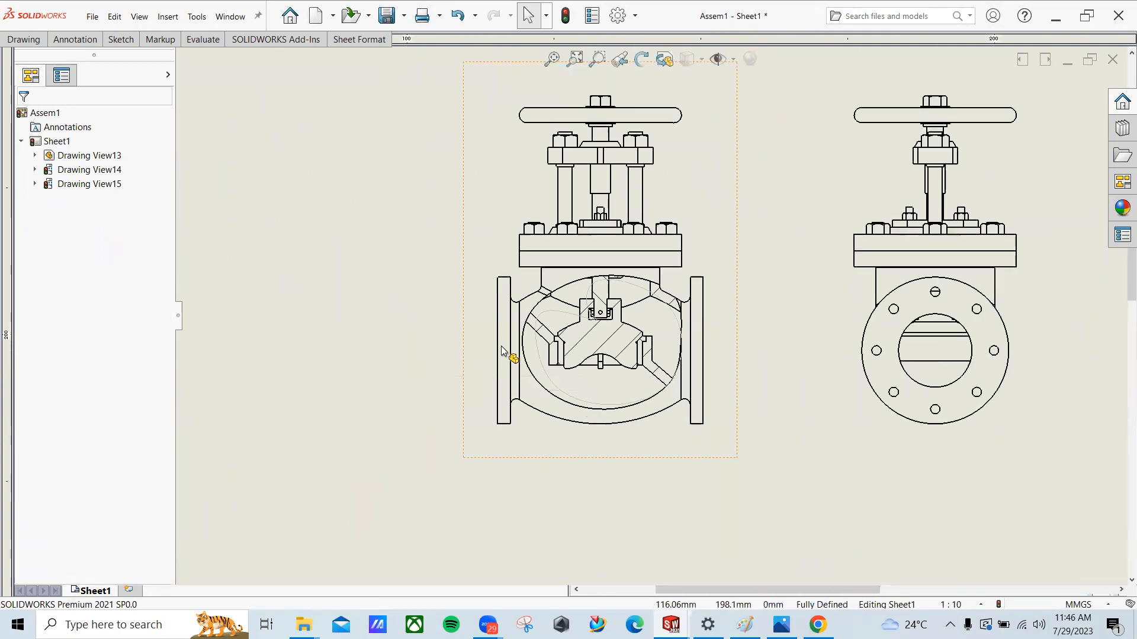
Step: Create a new part and start a sketch on the Front Plane
{"action": "left_click", "coordinate": [75, 40]}
{"action": "left_click", "coordinate": [24, 40]}
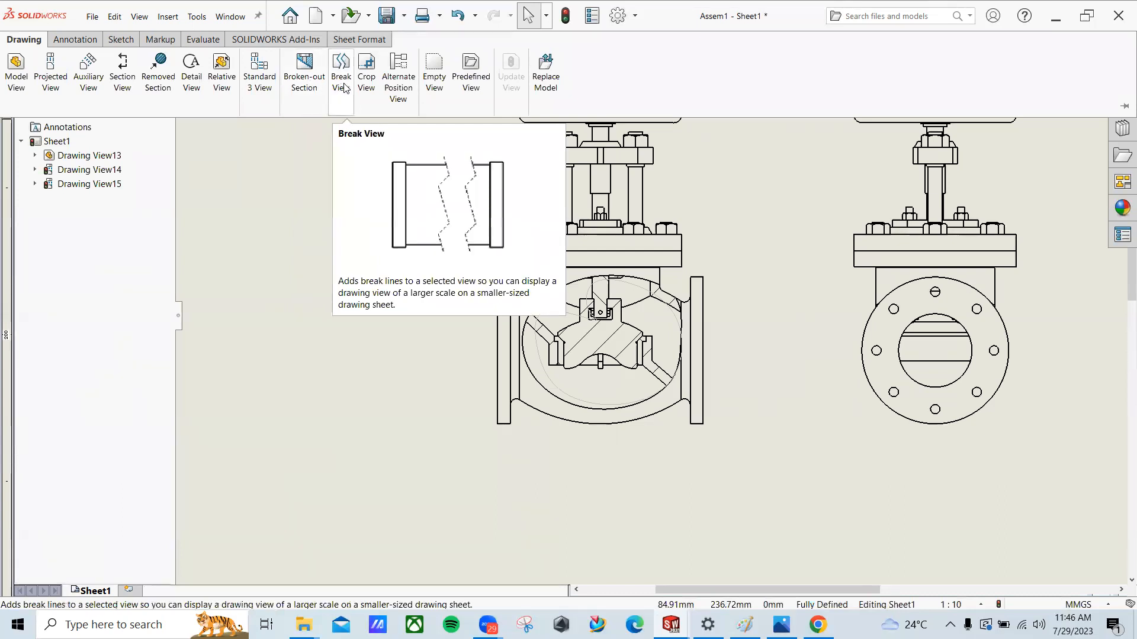
{"action": "left_click", "coordinate": [93, 16]}
{"action": "left_click", "coordinate": [106, 41]}
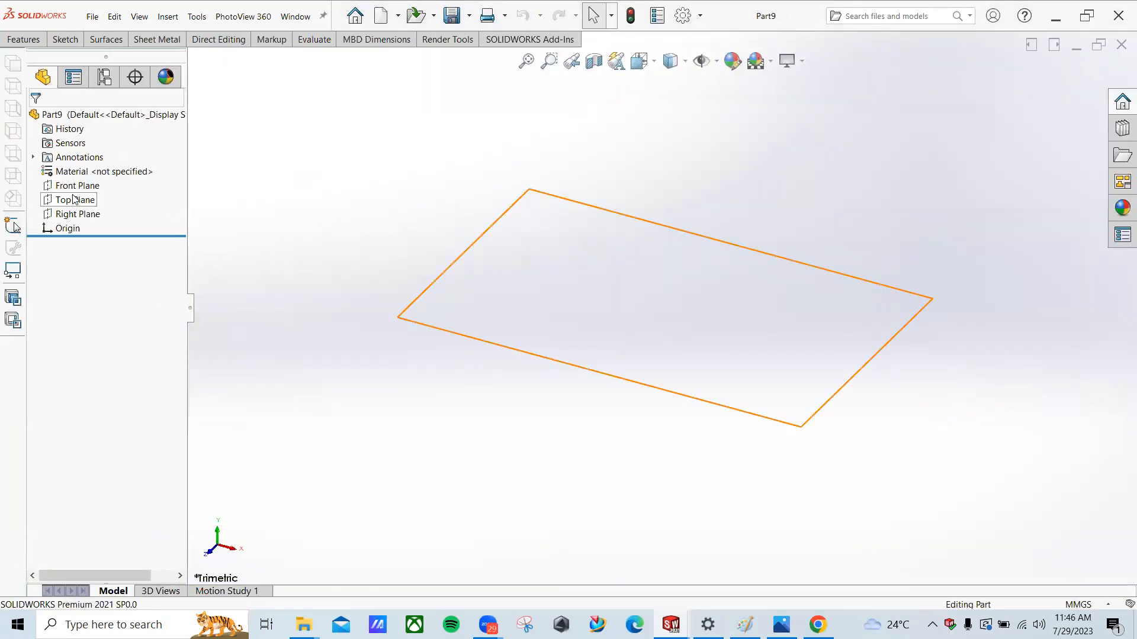
{"action": "left_click", "coordinate": [82, 189]}
{"action": "left_click", "coordinate": [101, 173]}
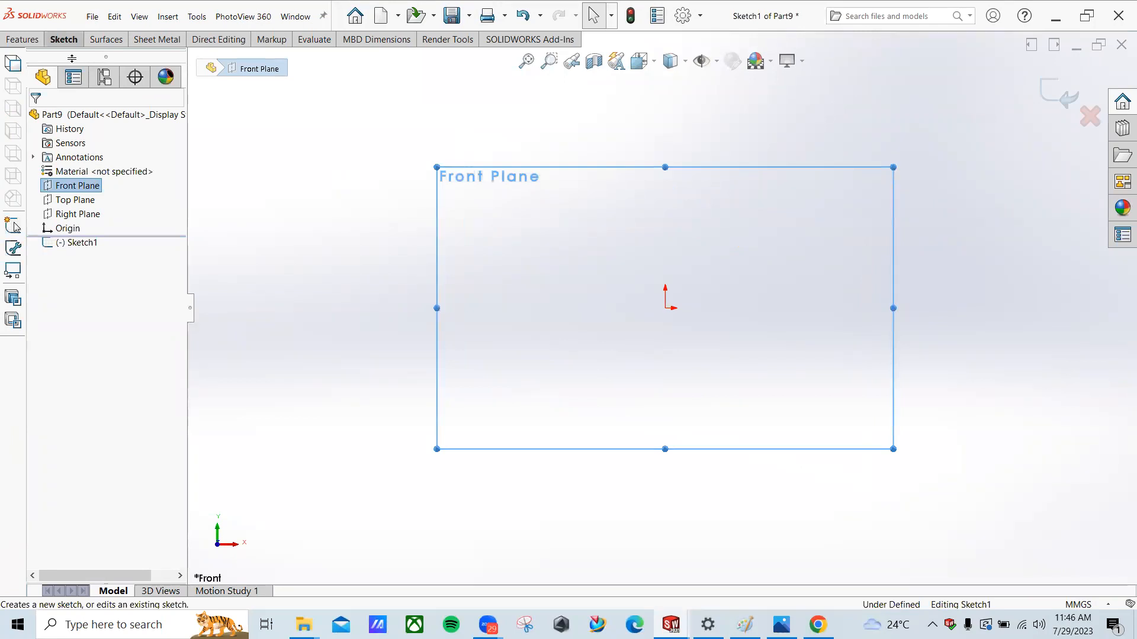
Step: Sketch a circle of about 45.5 mm radius centred on the origin
{"action": "left_click", "coordinate": [63, 39]}
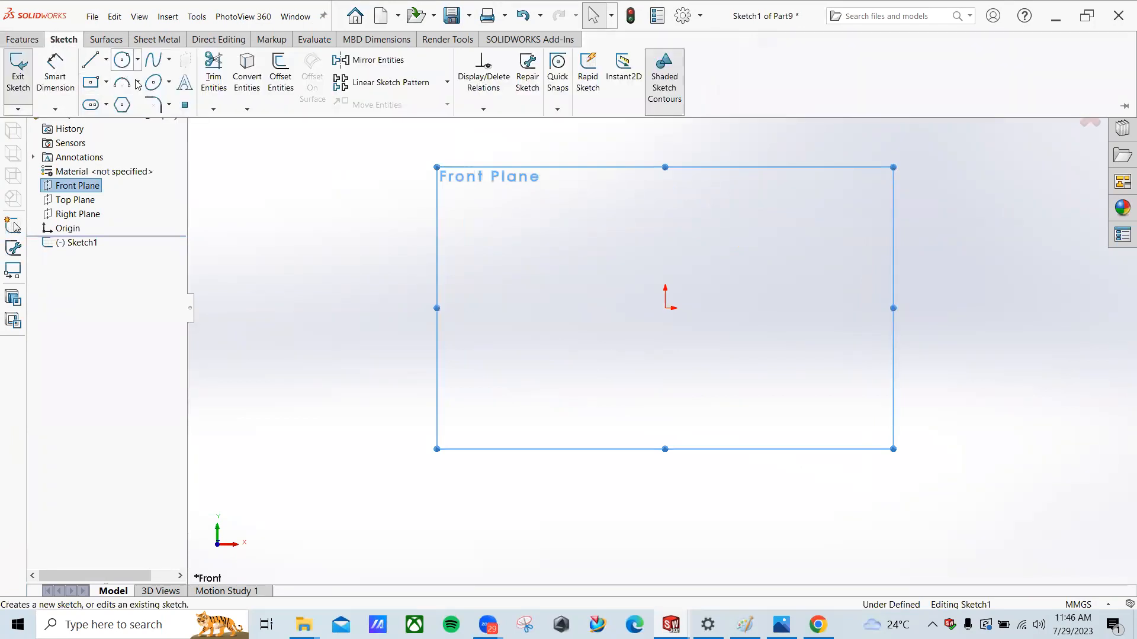
{"action": "left_click", "coordinate": [122, 60]}
{"action": "left_click", "coordinate": [665, 308]}
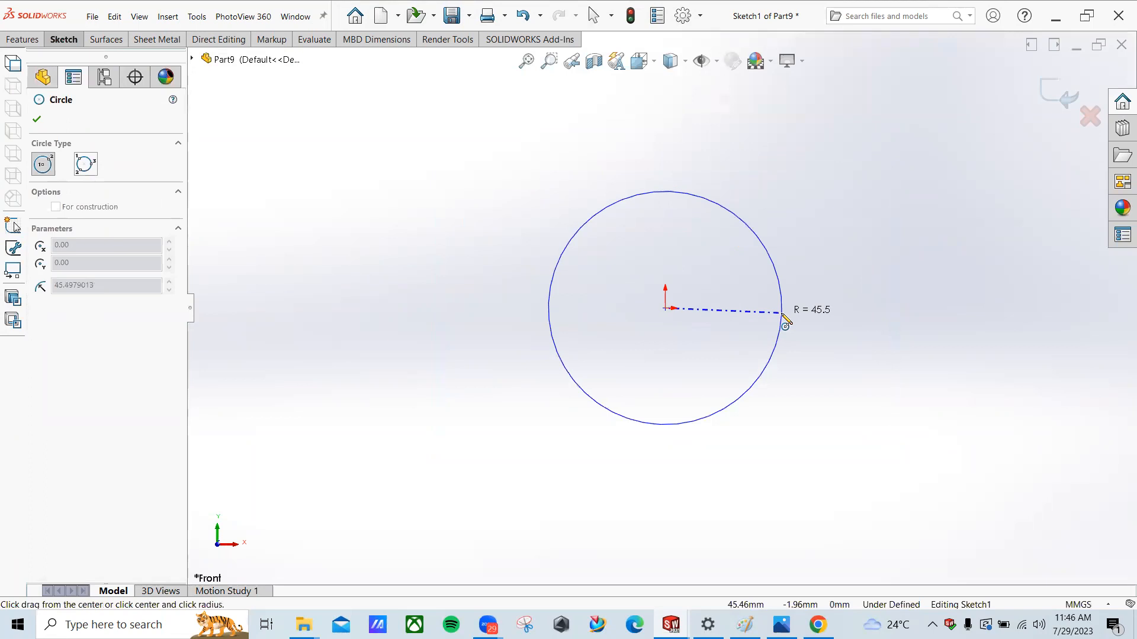
{"action": "left_click", "coordinate": [782, 315]}
{"action": "scroll", "coordinate": [794, 193], "scroll_direction": "up", "scroll_amount": 1}
{"action": "middle_click_drag", "start_coordinate": [792, 195], "coordinate": [662, 207]}
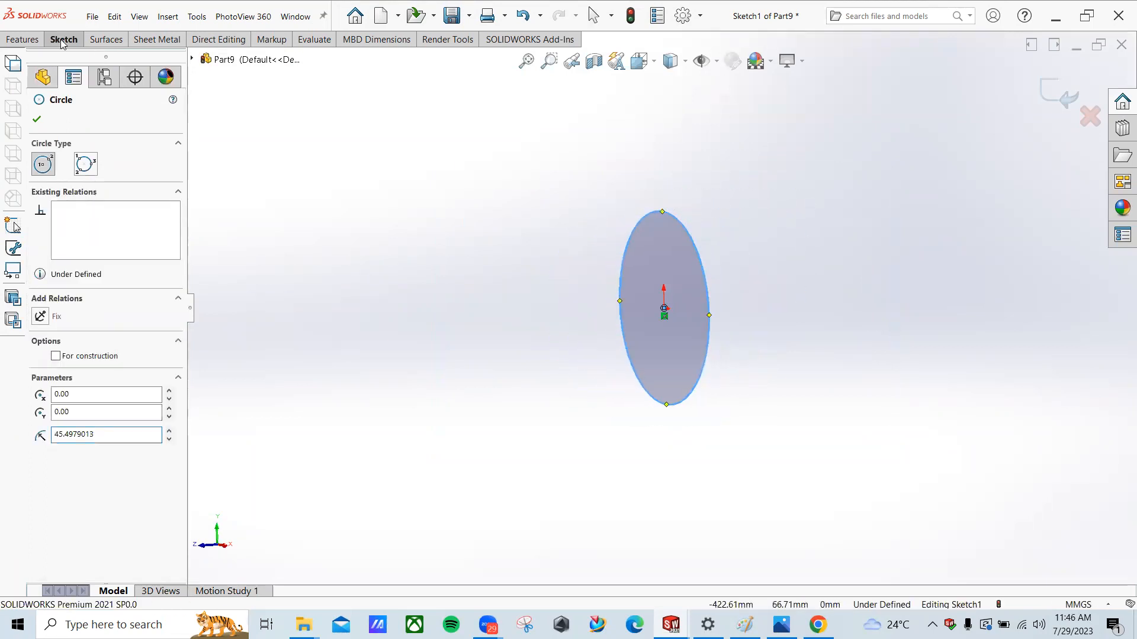
Step: Extrude the circle as a blind boss with a depth of 10000 mm
{"action": "left_click", "coordinate": [33, 39]}
{"action": "left_click", "coordinate": [24, 76]}
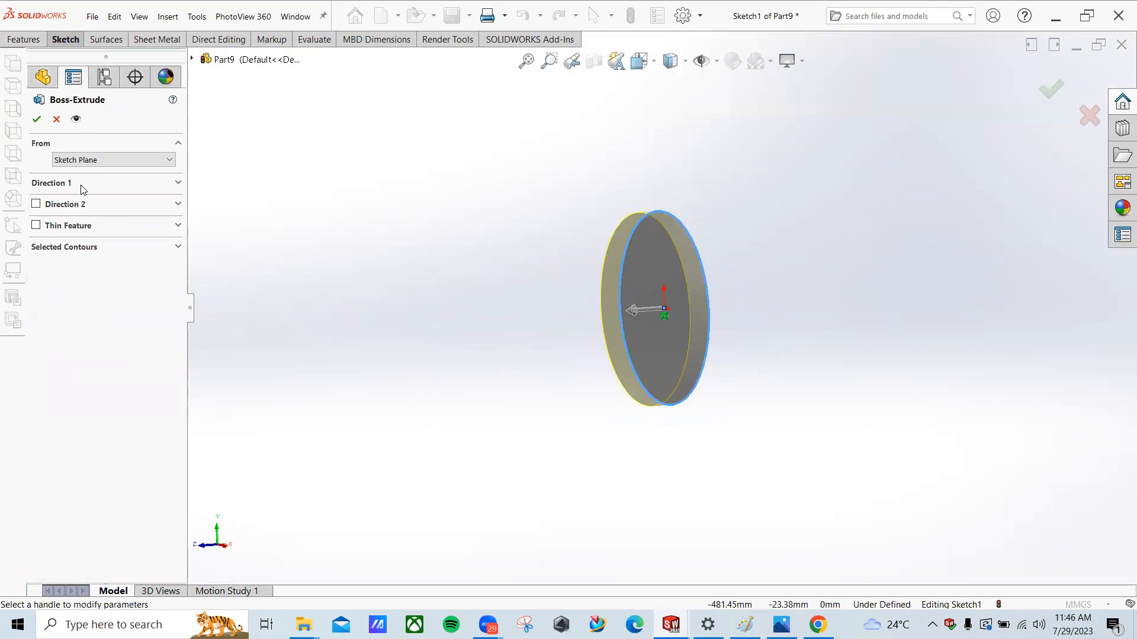
{"action": "left_click", "coordinate": [179, 184]}
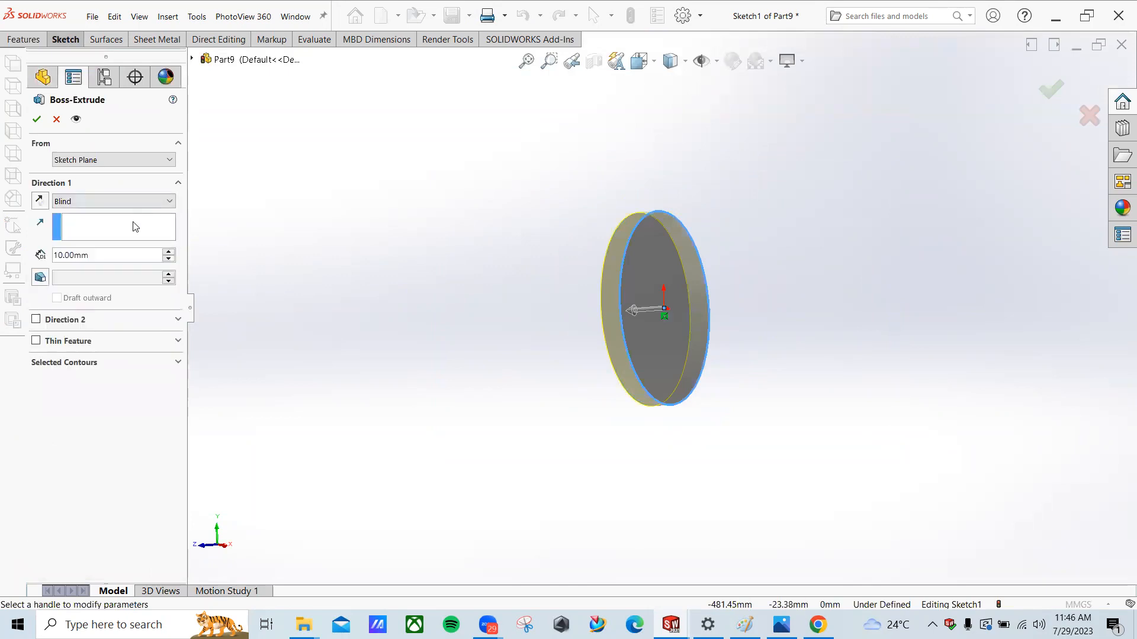
{"action": "left_click", "coordinate": [170, 252]}
{"action": "left_click", "coordinate": [170, 252]}
{"action": "left_click", "coordinate": [170, 252]}
{"action": "left_click", "coordinate": [169, 251]}
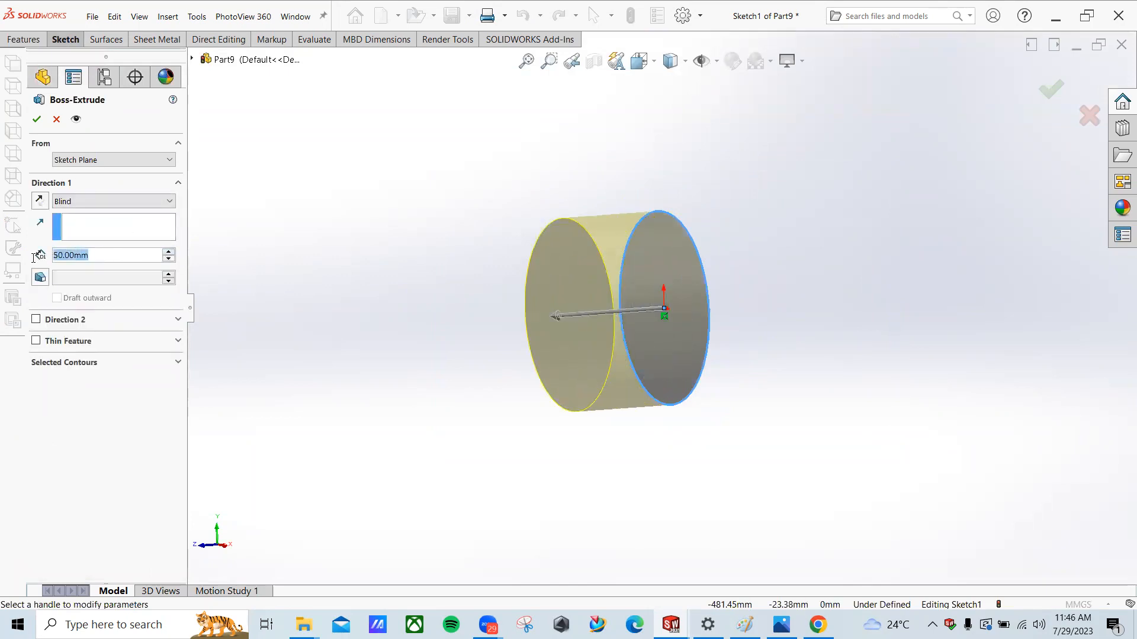
{"action": "type", "text": "1"}
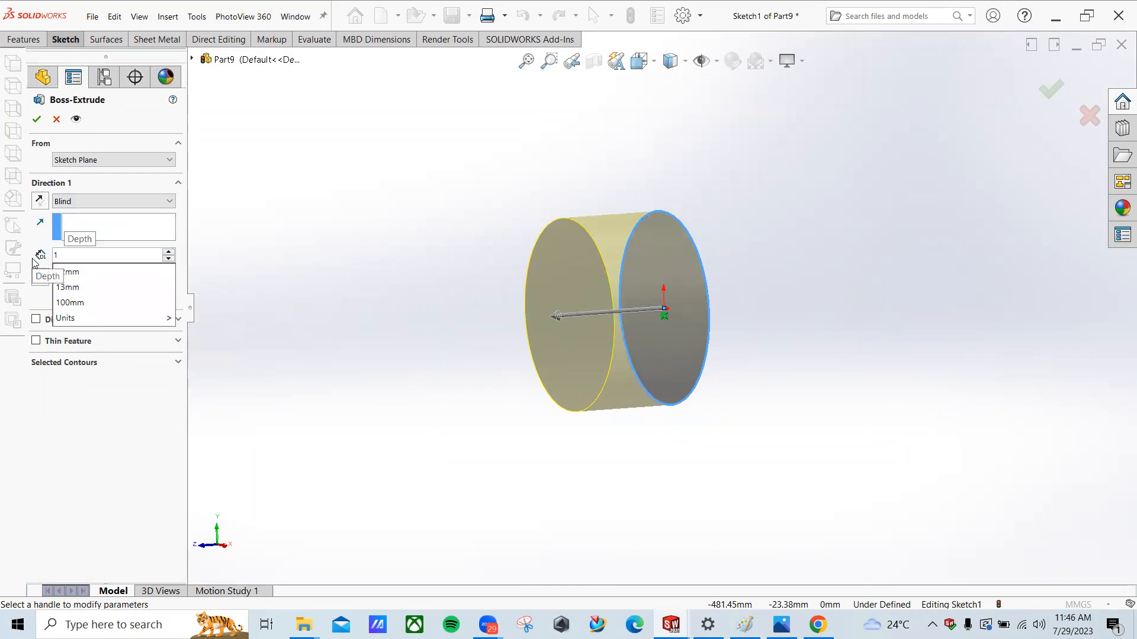
{"action": "type", "text": "000"}
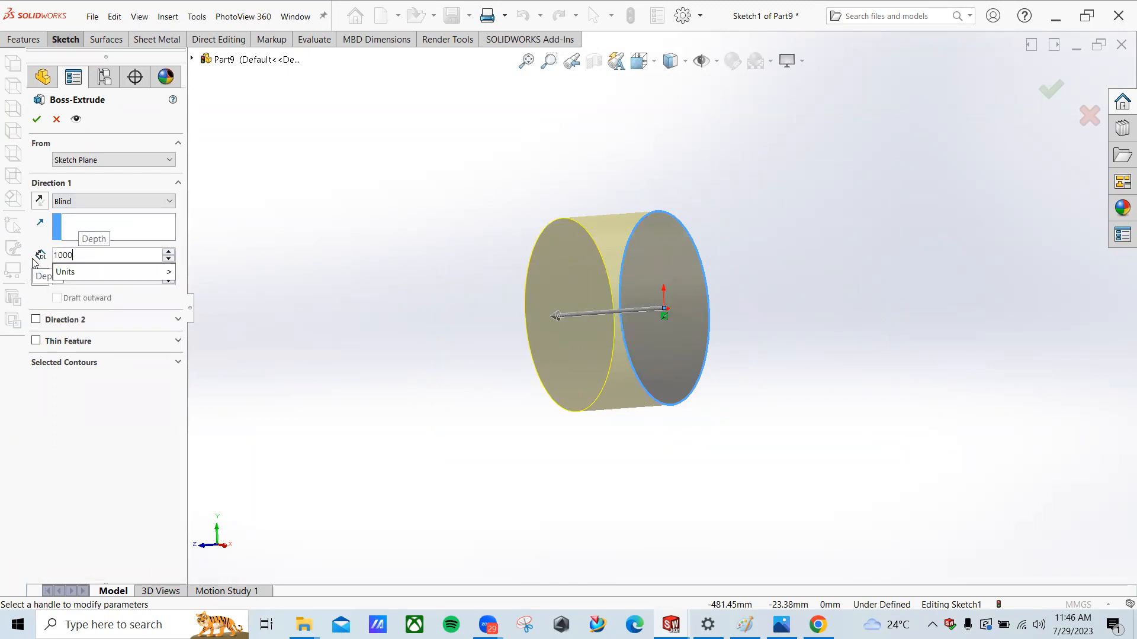
{"action": "type", "text": "0"}
{"action": "key", "text": "Return"}
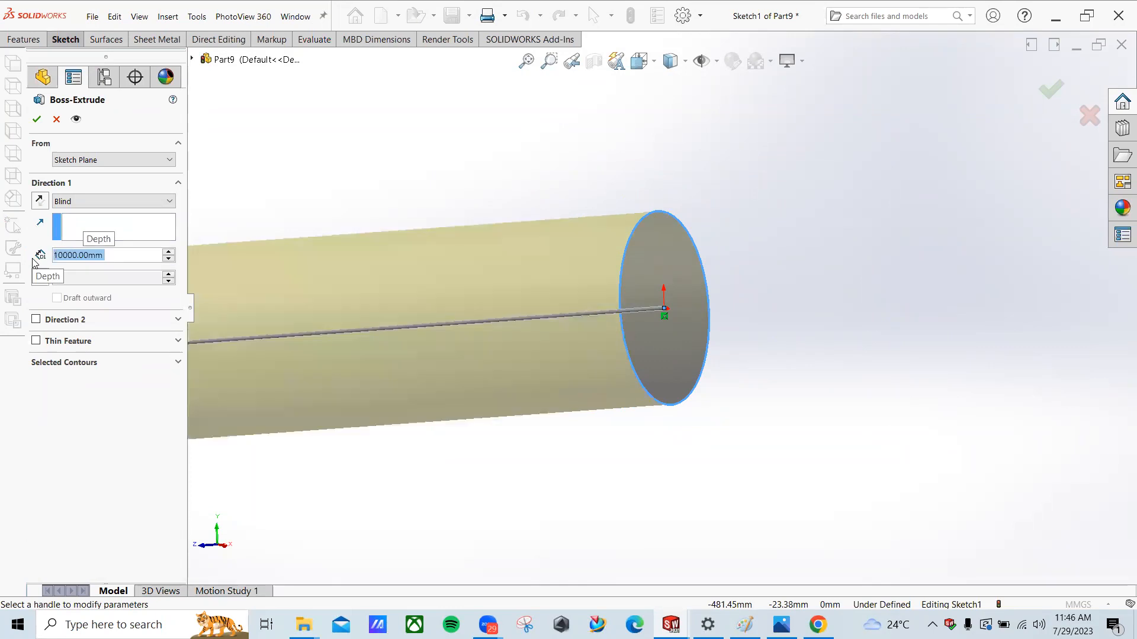
{"action": "scroll", "coordinate": [352, 316], "scroll_direction": "up", "scroll_amount": 12}
{"action": "mouse_move", "coordinate": [434, 262]}
{"action": "middle_mouse_down"}
{"action": "mouse_move", "coordinate": [492, 246]}
{"action": "mouse_move", "coordinate": [501, 271]}
{"action": "mouse_move", "coordinate": [2, 126]}
{"action": "middle_mouse_up"}
{"action": "left_click", "coordinate": [41, 125]}
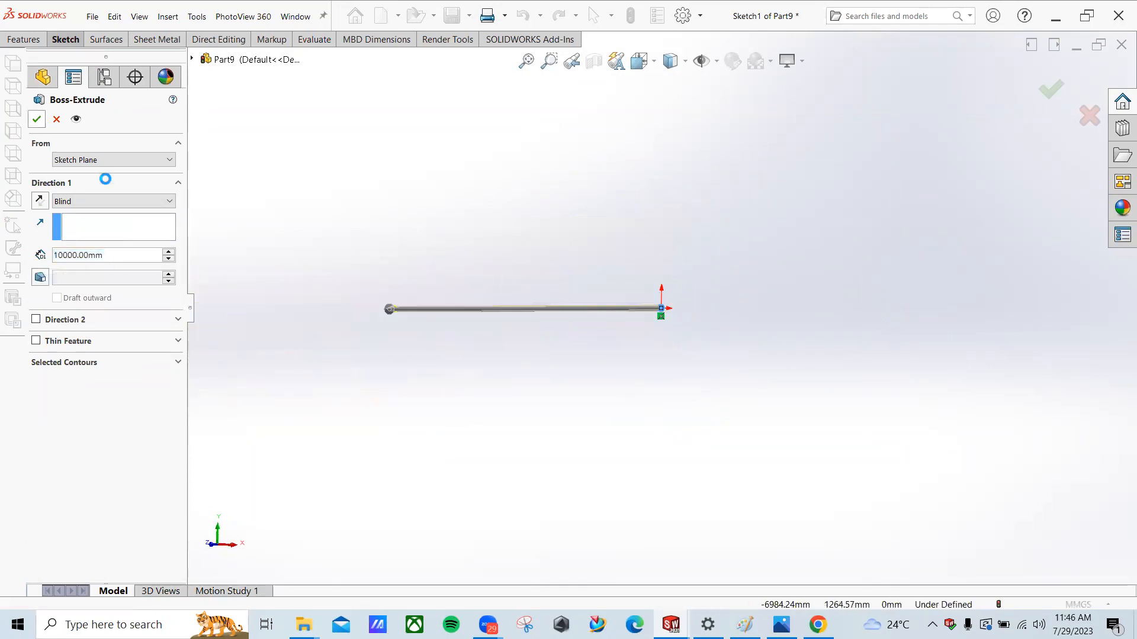
Step: Make a drawing from the part, saving the part as "shaft" and using an A3 (ISO) sheet without the sheet format displayed
{"action": "mouse_move", "coordinate": [418, 315]}
{"action": "middle_mouse_down"}
{"action": "mouse_move", "coordinate": [490, 300]}
{"action": "mouse_move", "coordinate": [460, 292]}
{"action": "middle_mouse_up"}
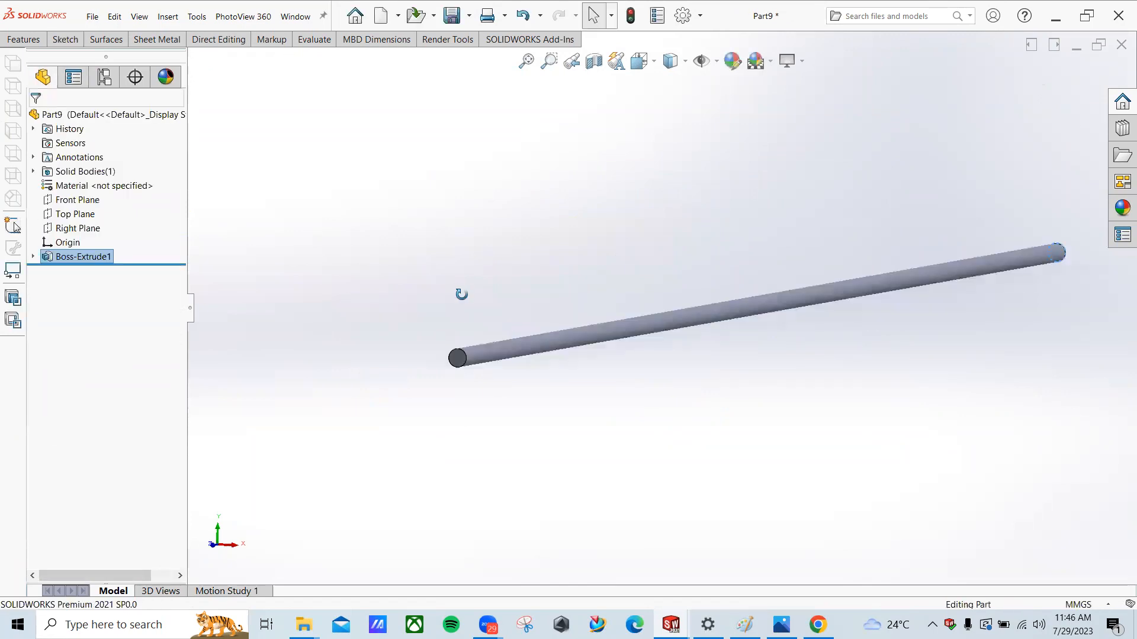
{"action": "scroll", "coordinate": [486, 363], "scroll_direction": "down", "scroll_amount": 6}
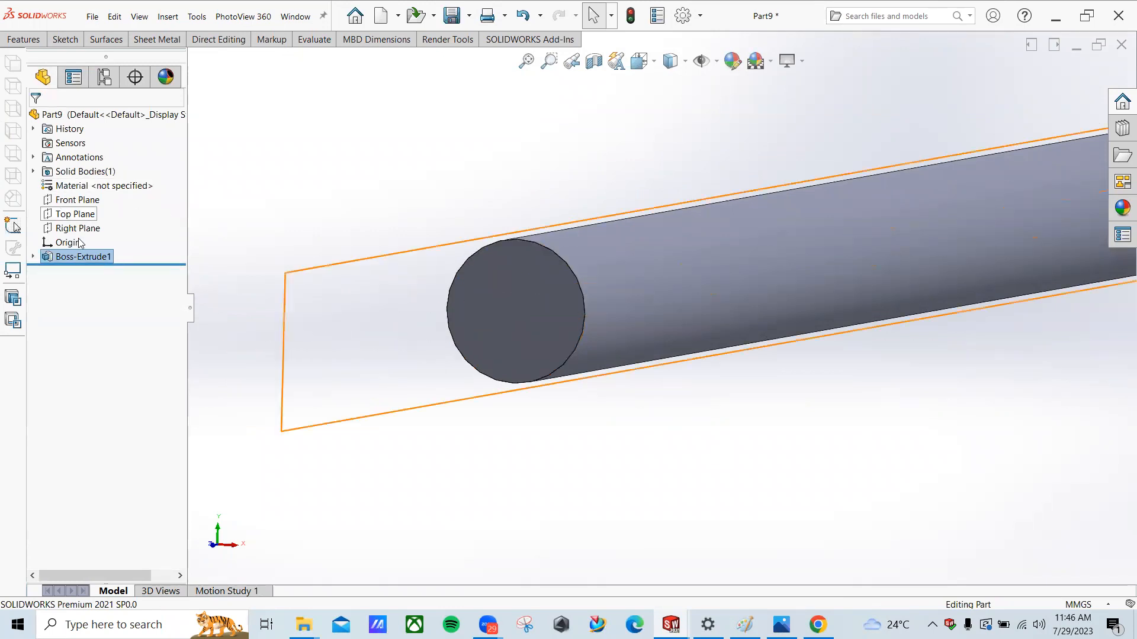
{"action": "left_click", "coordinate": [24, 41]}
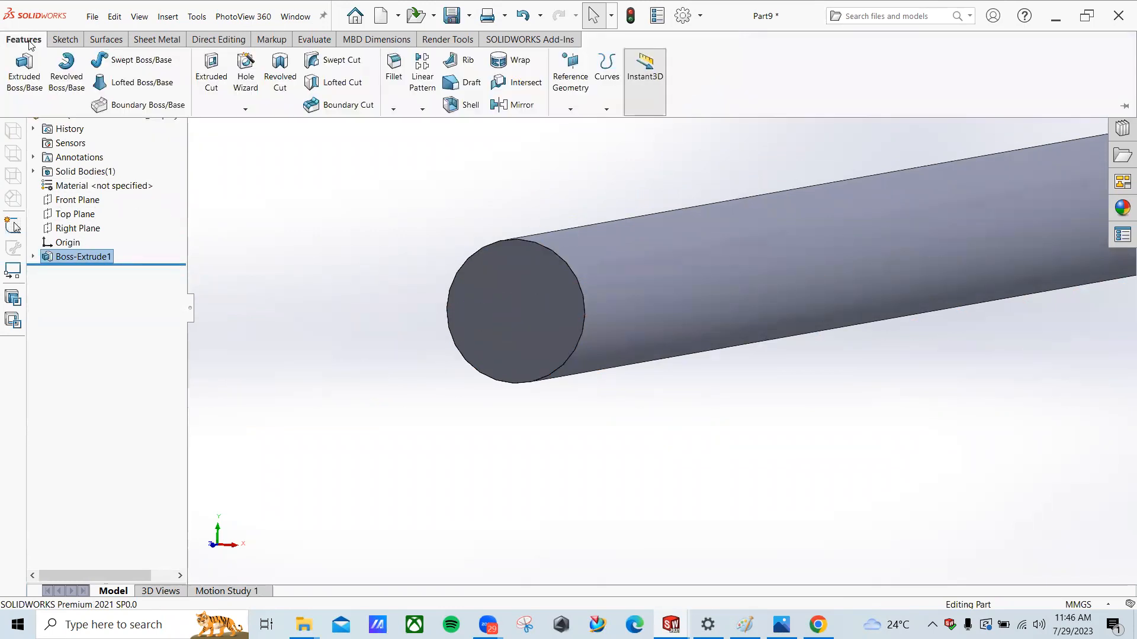
{"action": "left_click", "coordinate": [93, 18]}
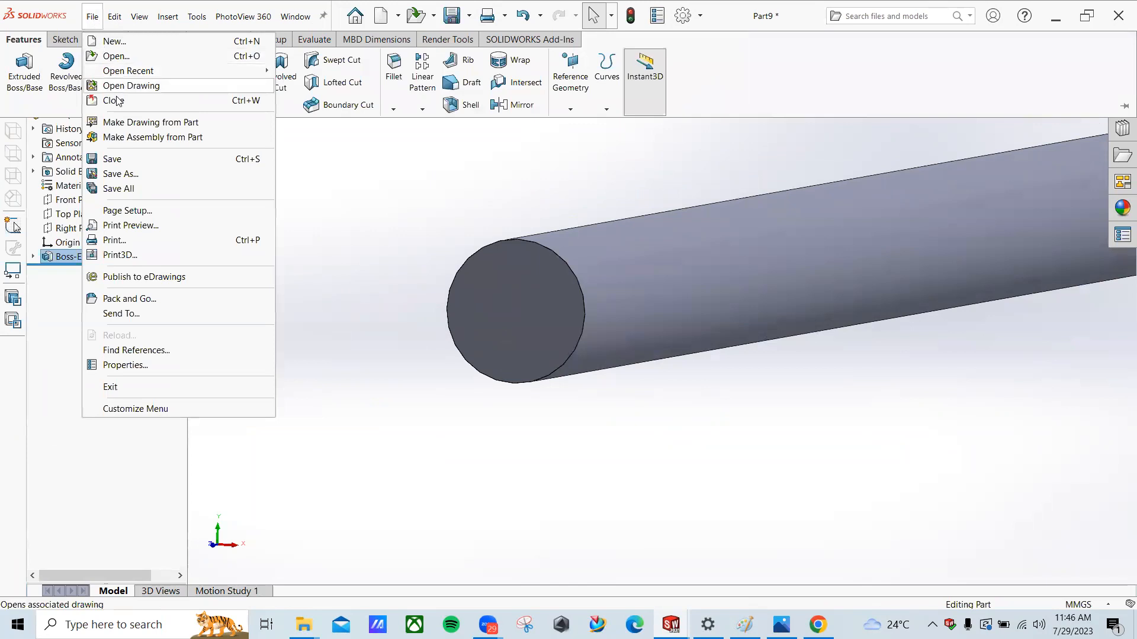
{"action": "left_click", "coordinate": [144, 125]}
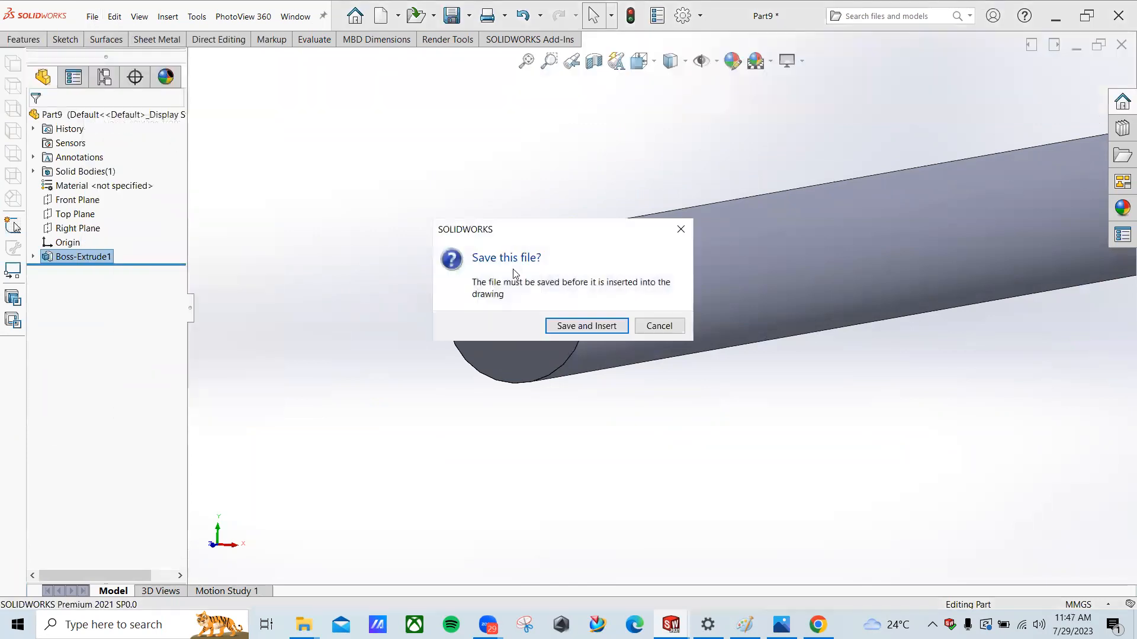
{"action": "left_click", "coordinate": [581, 327]}
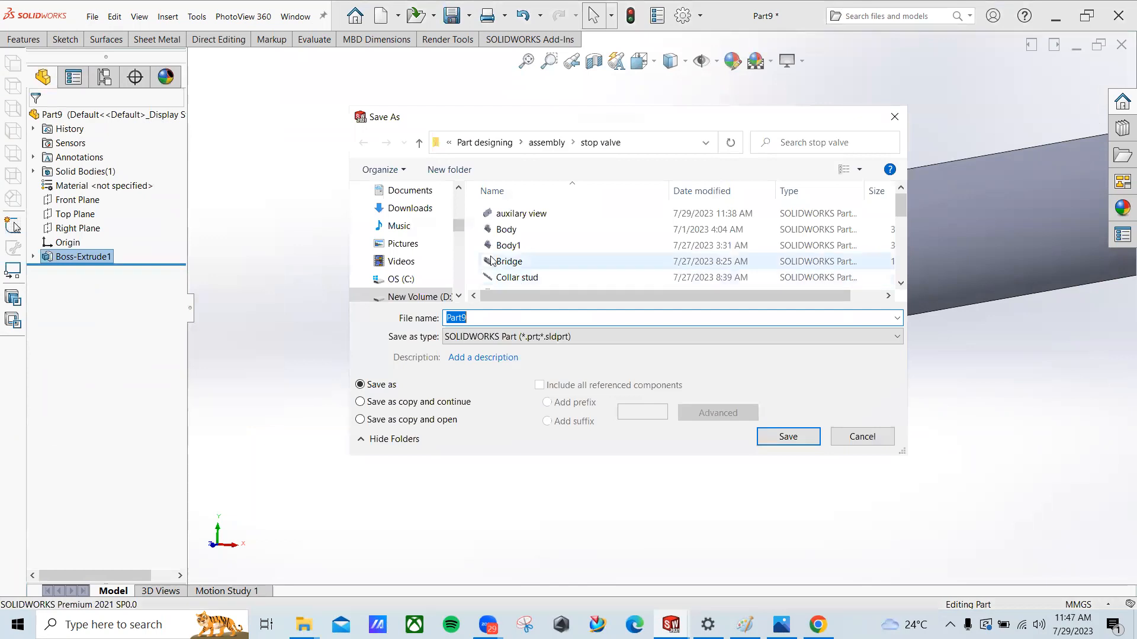
{"action": "type", "text": "sh"}
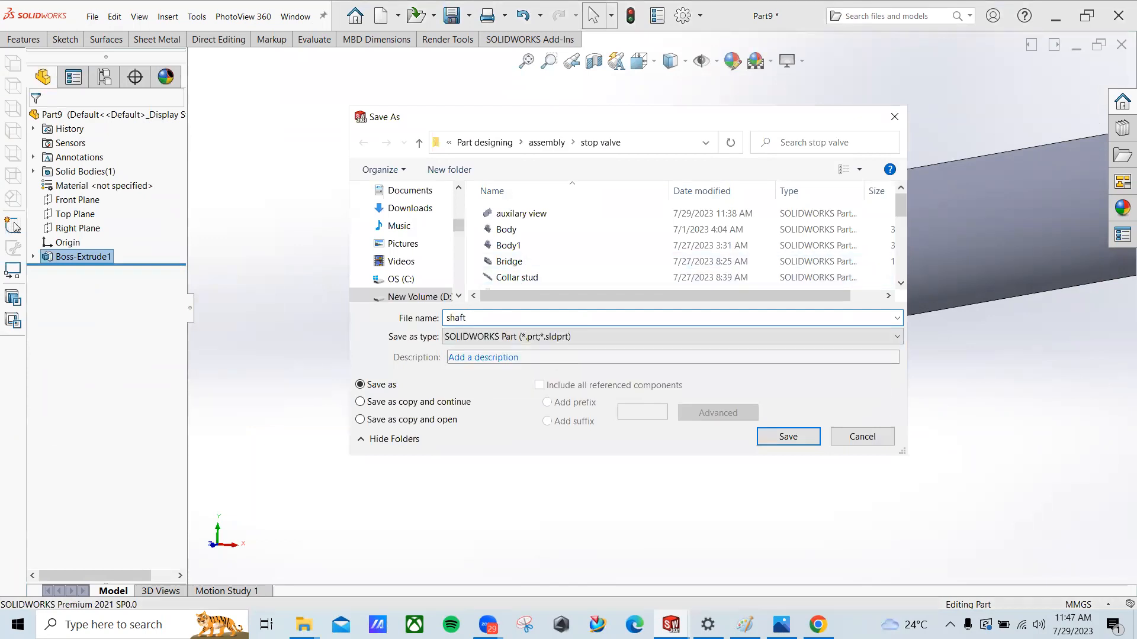
{"action": "type", "text": "aft"}
{"action": "key", "text": "Return"}
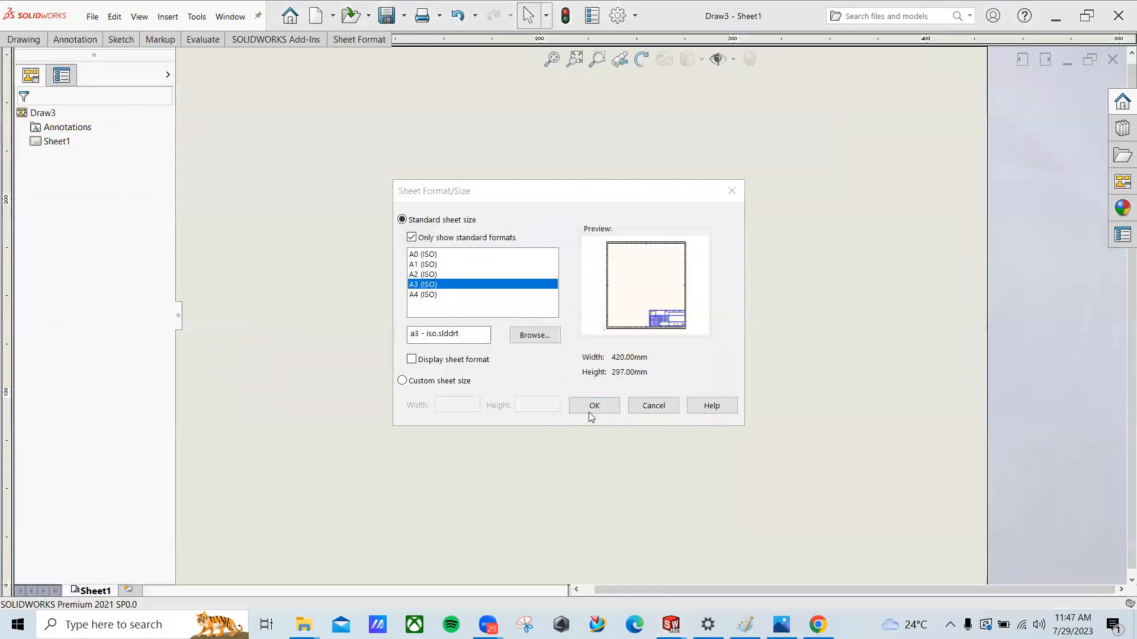
{"action": "left_click", "coordinate": [592, 407]}
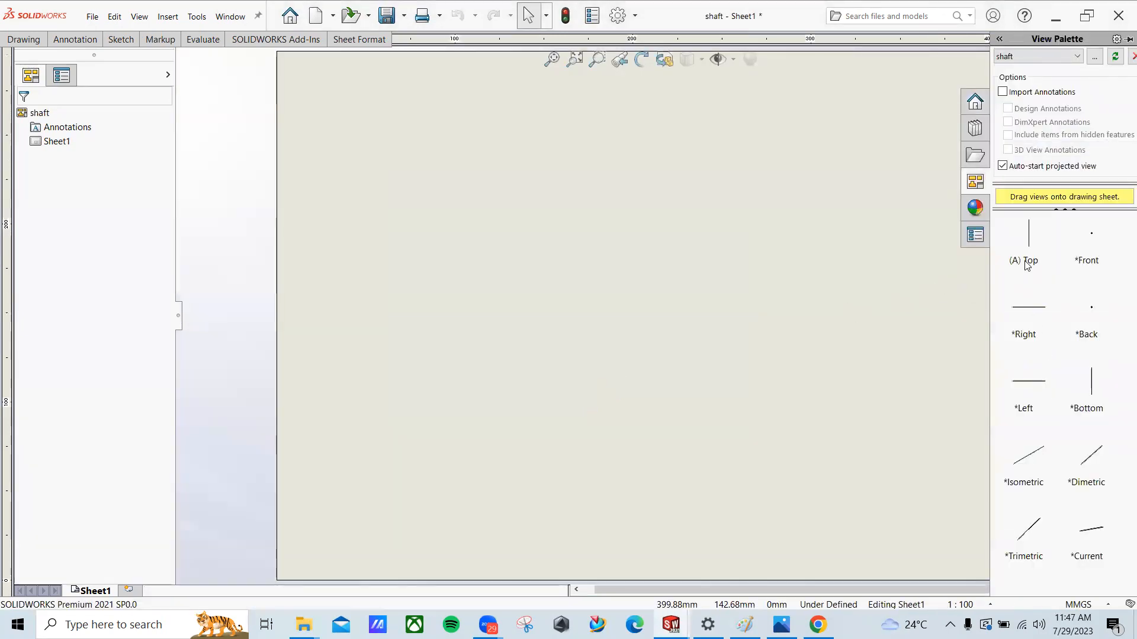
Step: Place the shaft's circular Front end view on the sheet and project a side view of its full length beside it
{"action": "mouse_move", "coordinate": [1015, 264]}
{"action": "left_mouse_down"}
{"action": "mouse_move", "coordinate": [787, 264]}
{"action": "mouse_move", "coordinate": [545, 233]}
{"action": "left_mouse_up"}
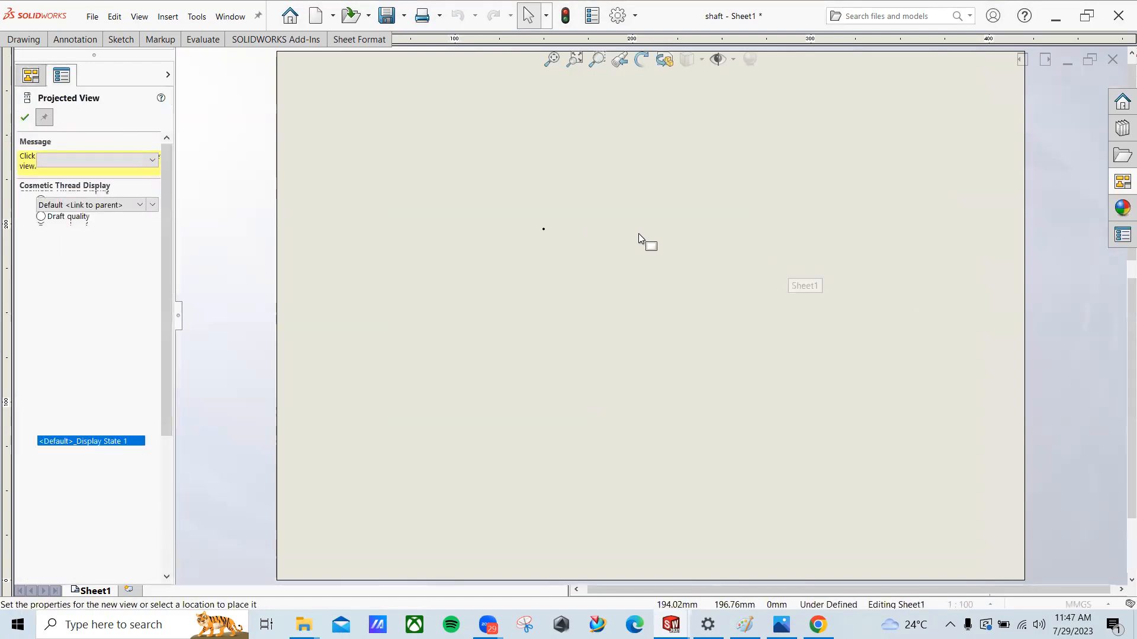
{"action": "left_click", "coordinate": [718, 236]}
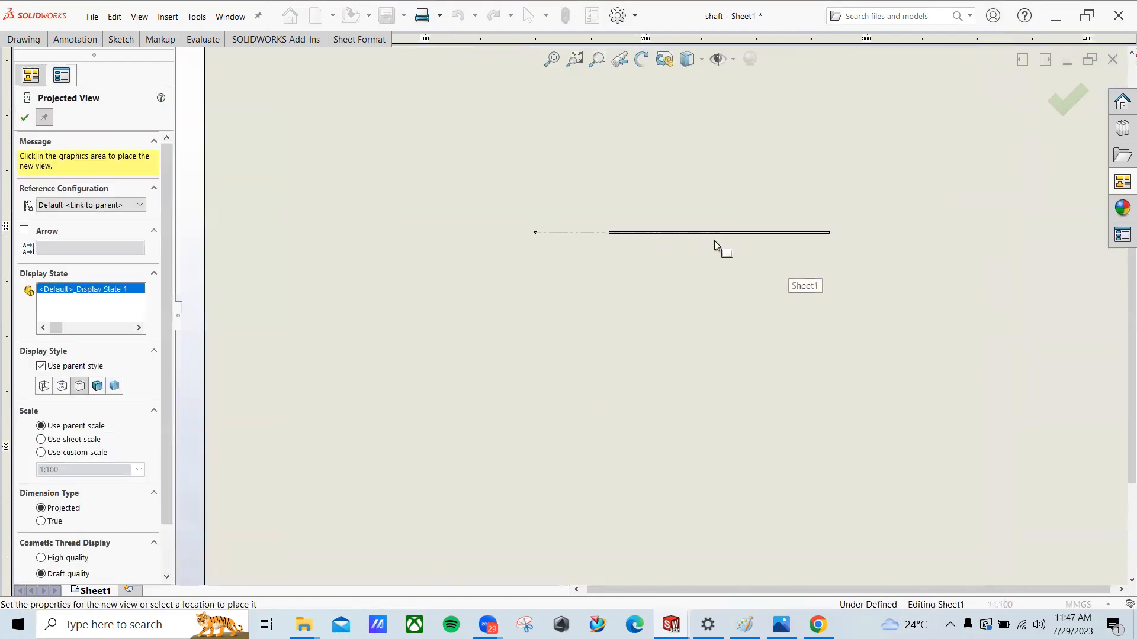
{"action": "scroll", "coordinate": [650, 292], "scroll_direction": "up", "scroll_amount": 4}
{"action": "scroll", "coordinate": [643, 275], "scroll_direction": "down", "scroll_amount": 6}
{"action": "scroll", "coordinate": [619, 294], "scroll_direction": "down", "scroll_amount": 3}
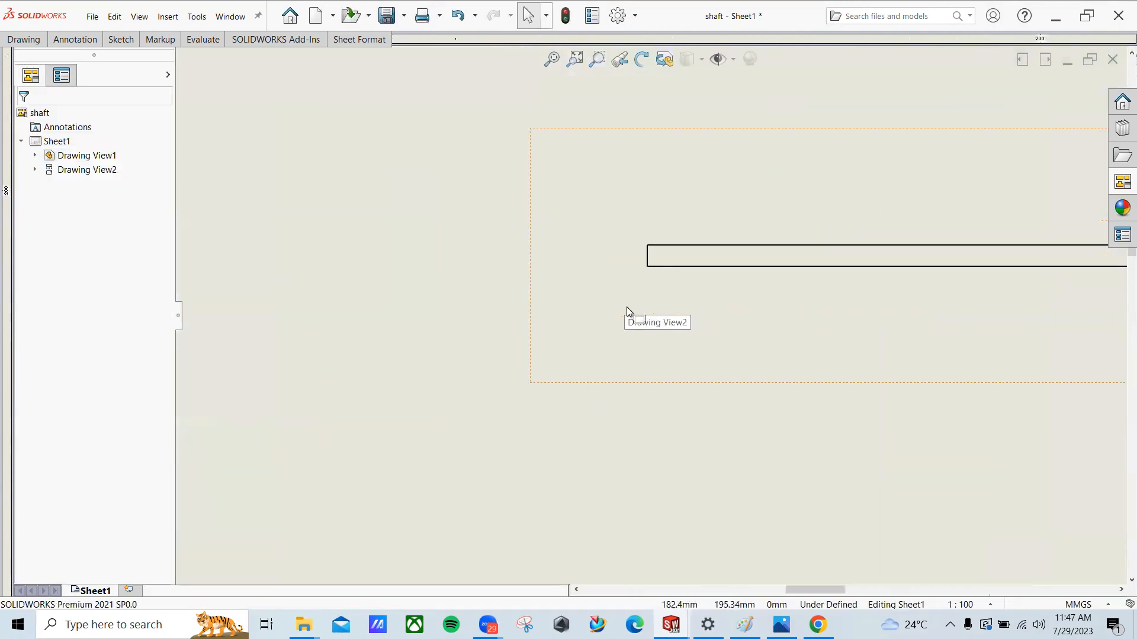
{"action": "scroll", "coordinate": [628, 320], "scroll_direction": "up", "scroll_amount": 1}
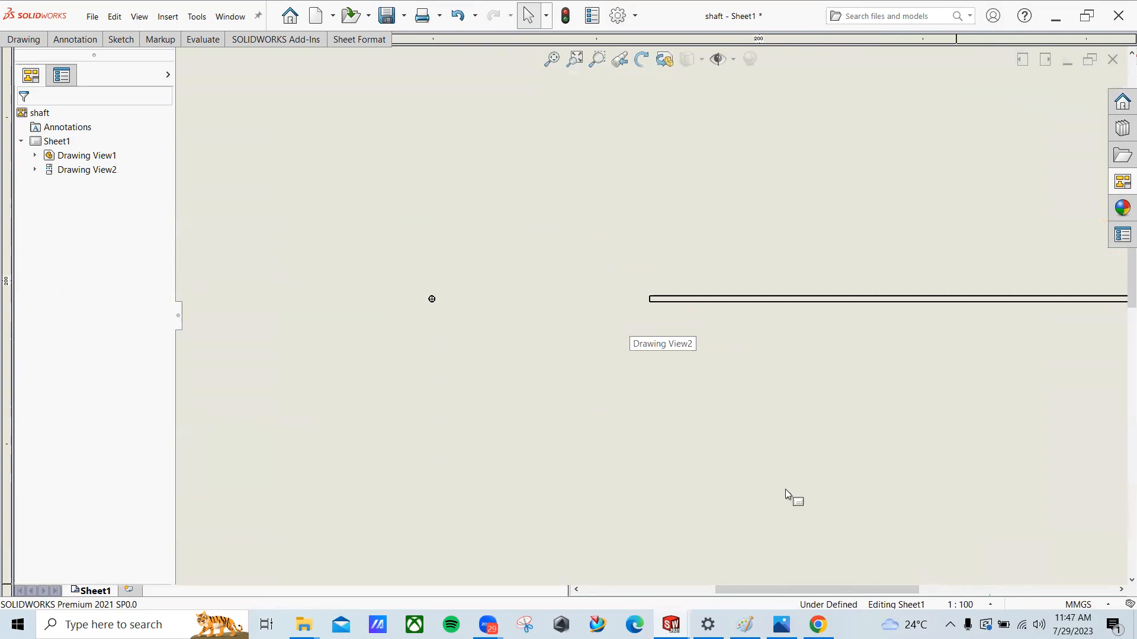
Step: Set the sheet scale to 1:2
{"action": "left_click", "coordinate": [709, 321]}
{"action": "scroll", "coordinate": [709, 321], "scroll_direction": "up", "scroll_amount": 3}
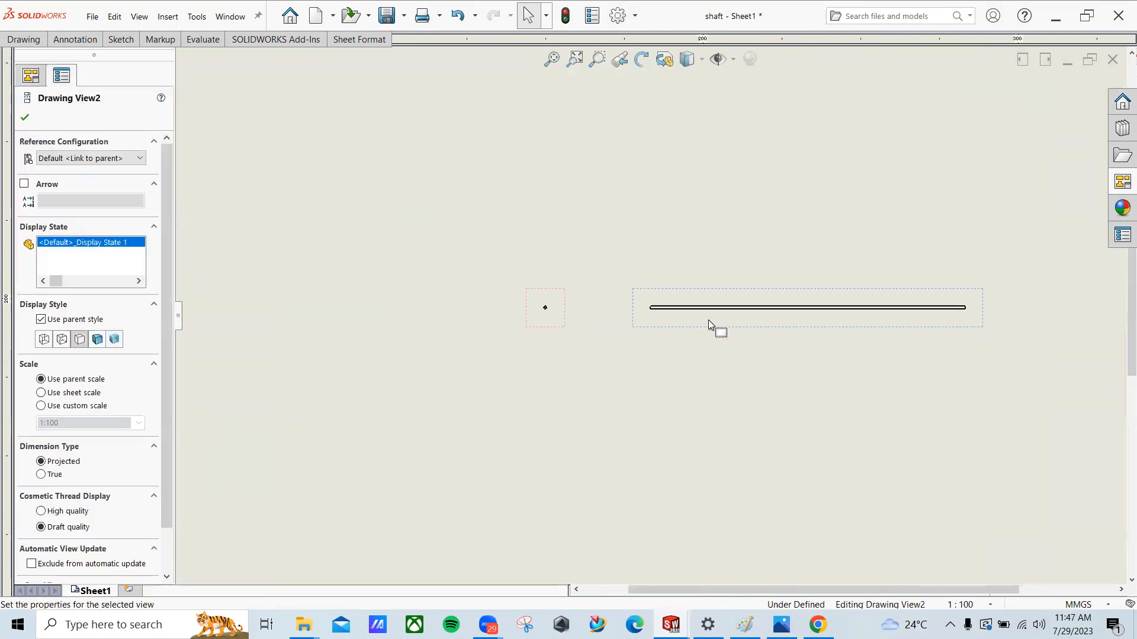
{"action": "left_click", "coordinate": [956, 605]}
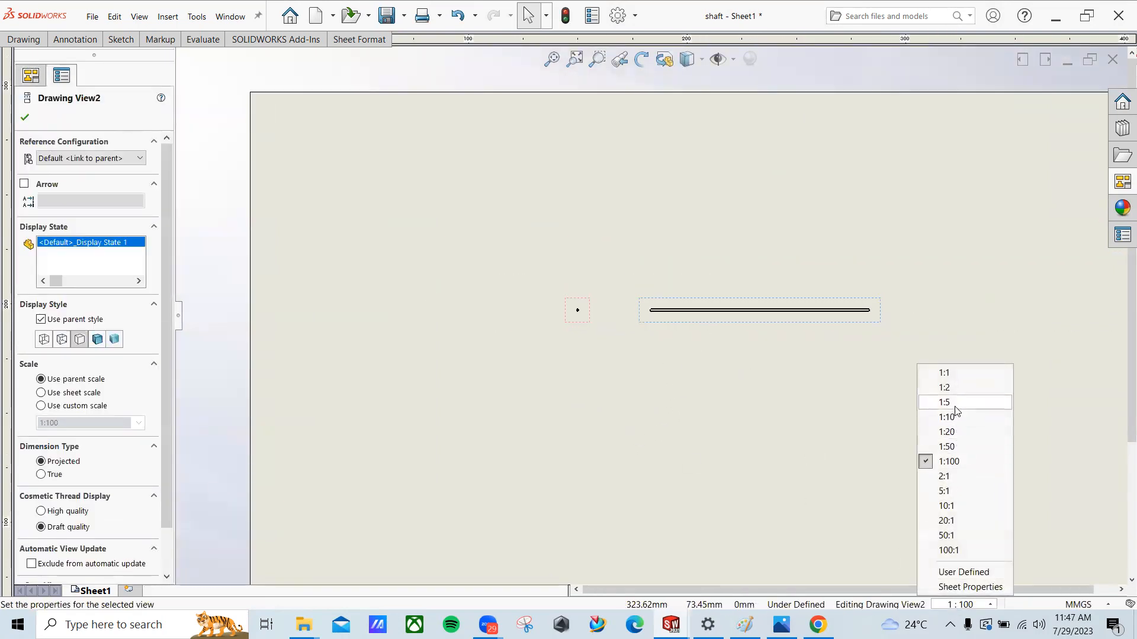
{"action": "left_click", "coordinate": [958, 389]}
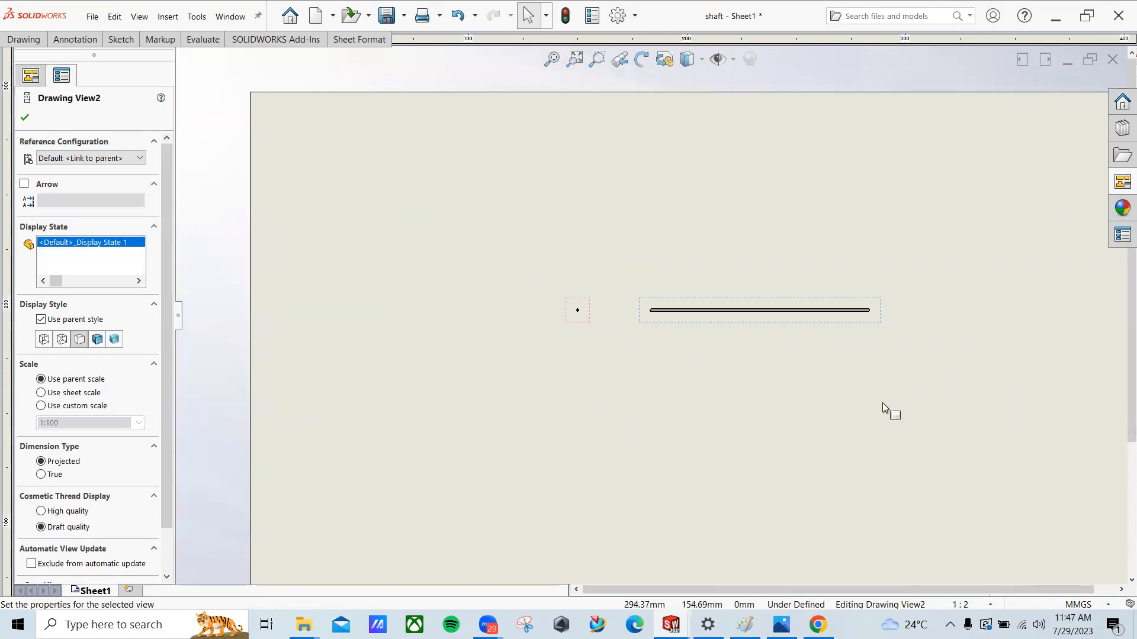
{"action": "scroll", "coordinate": [817, 406], "scroll_direction": "up", "scroll_amount": 5}
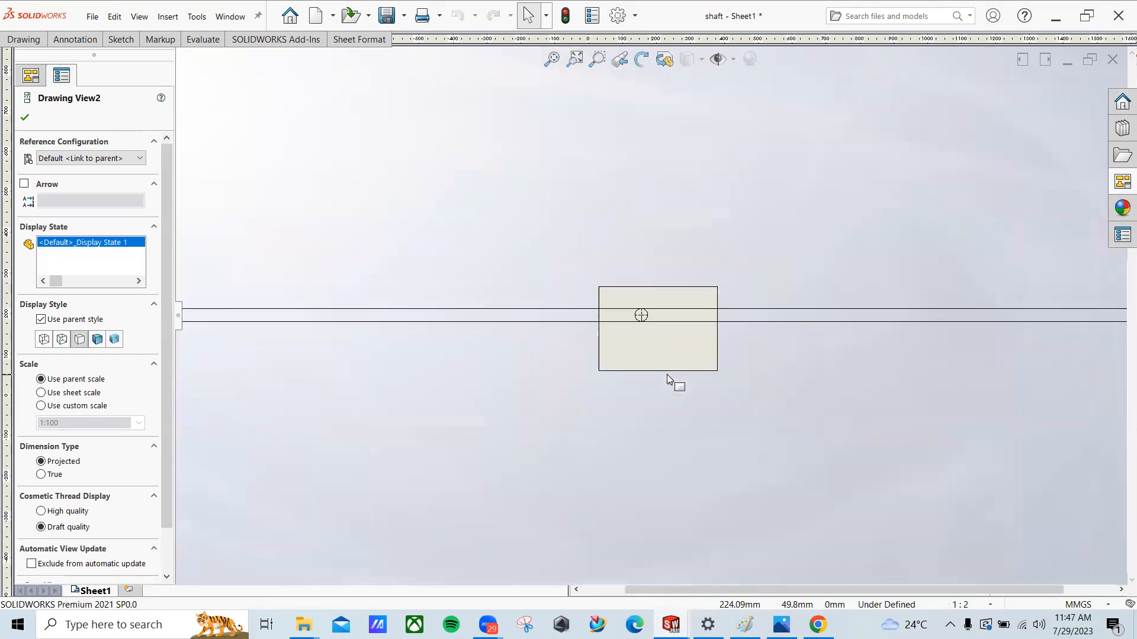
{"action": "scroll", "coordinate": [654, 335], "scroll_direction": "down", "scroll_amount": 2}
{"action": "scroll", "coordinate": [654, 335], "scroll_direction": "down", "scroll_amount": 8}
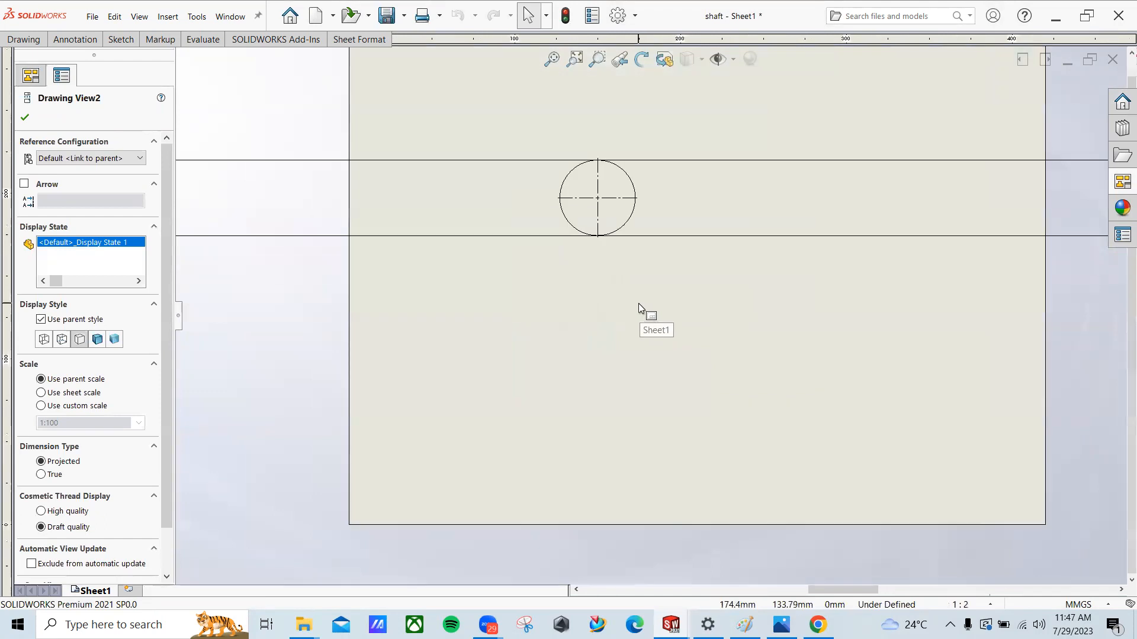
Step: Delete the circular end view, keeping only the long side view of the shaft
{"action": "left_click", "coordinate": [638, 303]}
{"action": "left_click", "coordinate": [617, 172]}
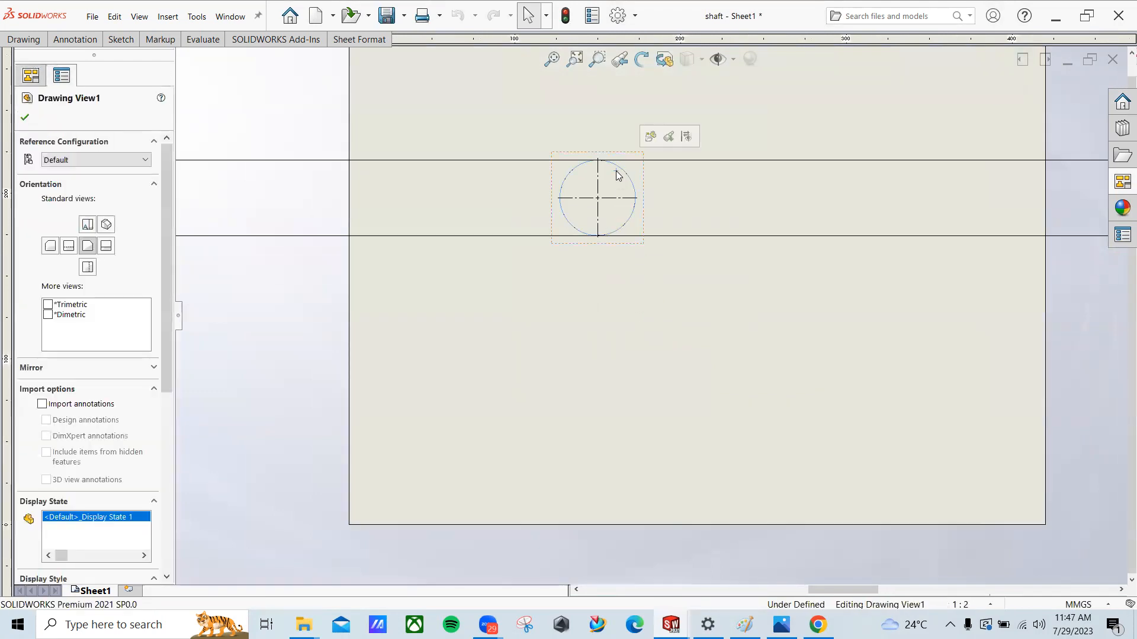
{"action": "key", "text": "Delete"}
{"action": "left_click", "coordinate": [645, 259]}
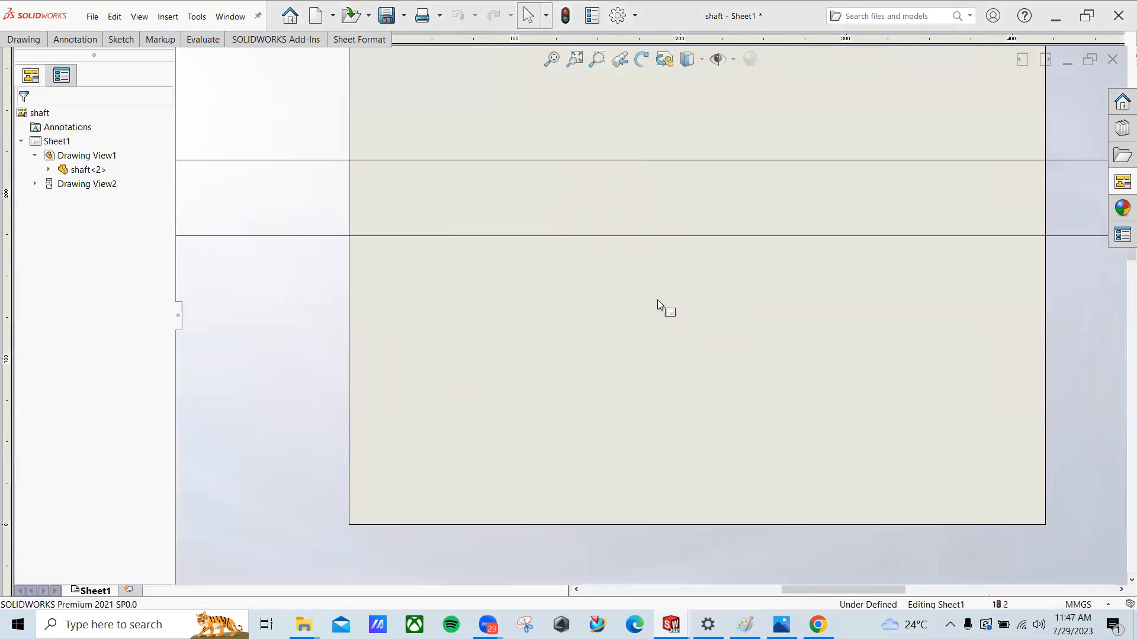
{"action": "scroll", "coordinate": [657, 300], "scroll_direction": "up", "scroll_amount": 8}
{"action": "scroll", "coordinate": [658, 305], "scroll_direction": "up", "scroll_amount": 2}
{"action": "scroll", "coordinate": [597, 334], "scroll_direction": "down", "scroll_amount": 1}
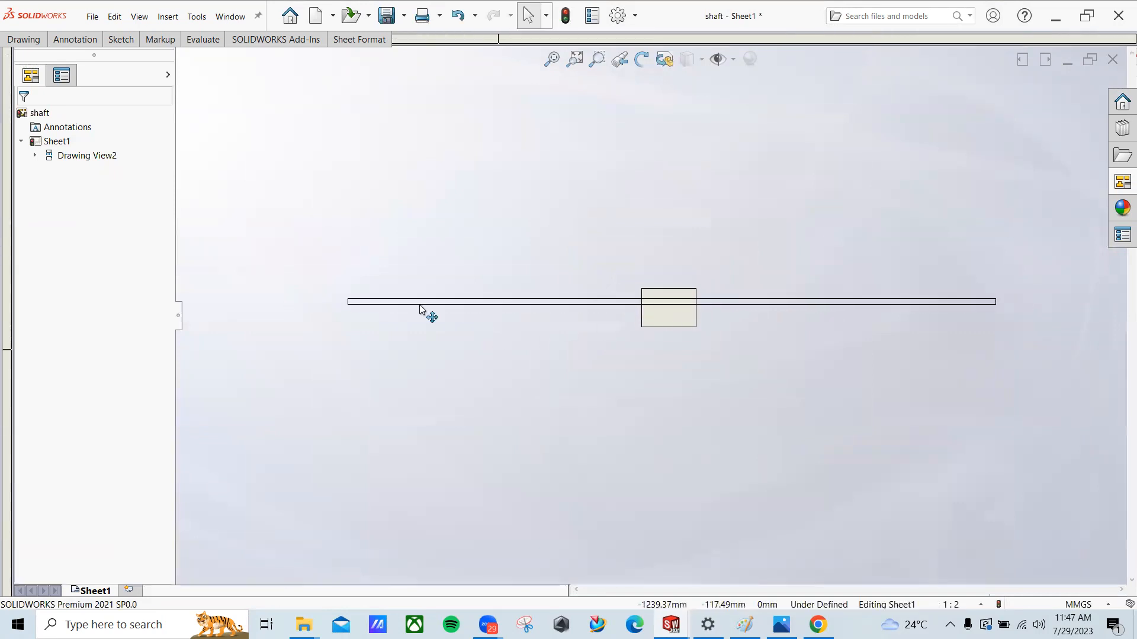
Step: Start a Break View on the long shaft view and place vertical break lines near both ends with a 10 mm gap
{"action": "left_click", "coordinate": [23, 39]}
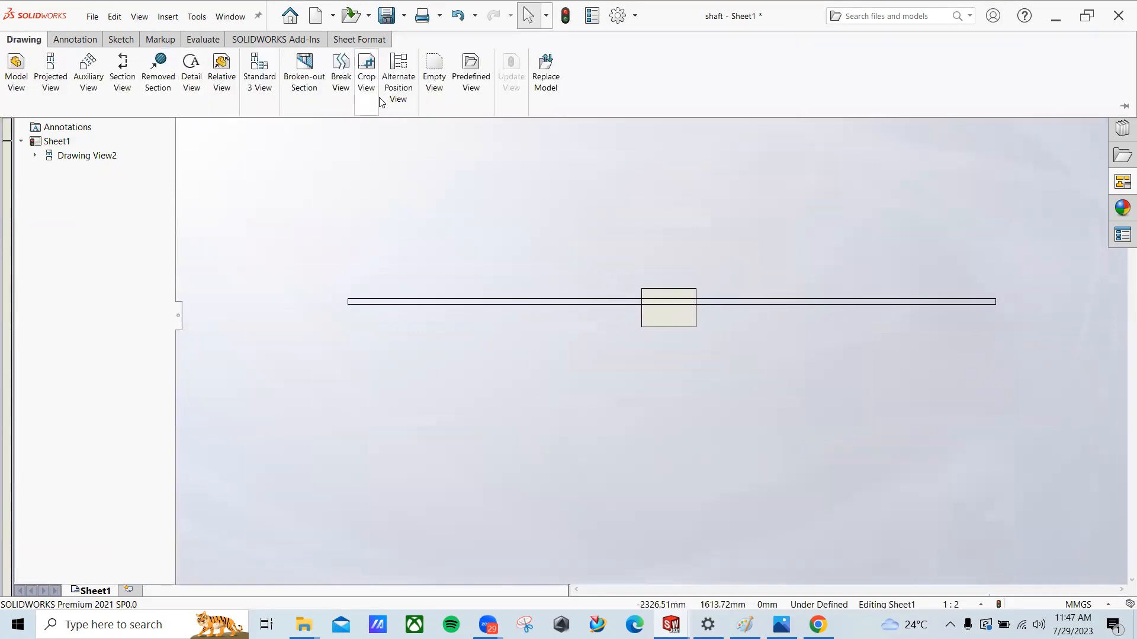
{"action": "left_click", "coordinate": [346, 83]}
{"action": "scroll", "coordinate": [388, 305], "scroll_direction": "down", "scroll_amount": 5}
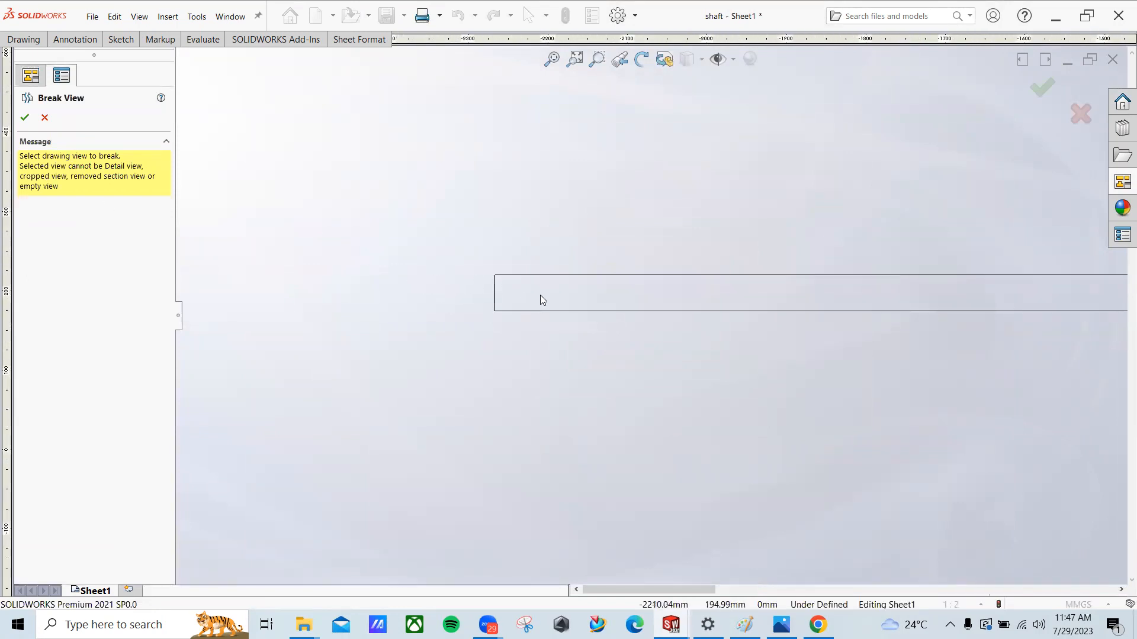
{"action": "left_click", "coordinate": [540, 299]}
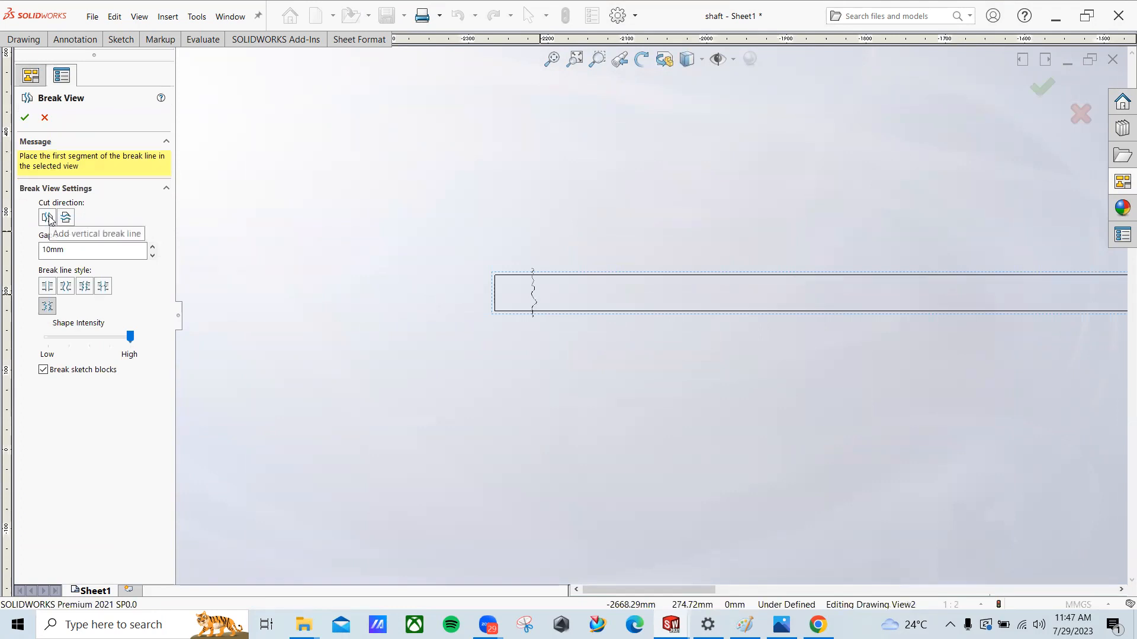
{"action": "left_click", "coordinate": [511, 294]}
{"action": "scroll", "coordinate": [616, 302], "scroll_direction": "up", "scroll_amount": 4}
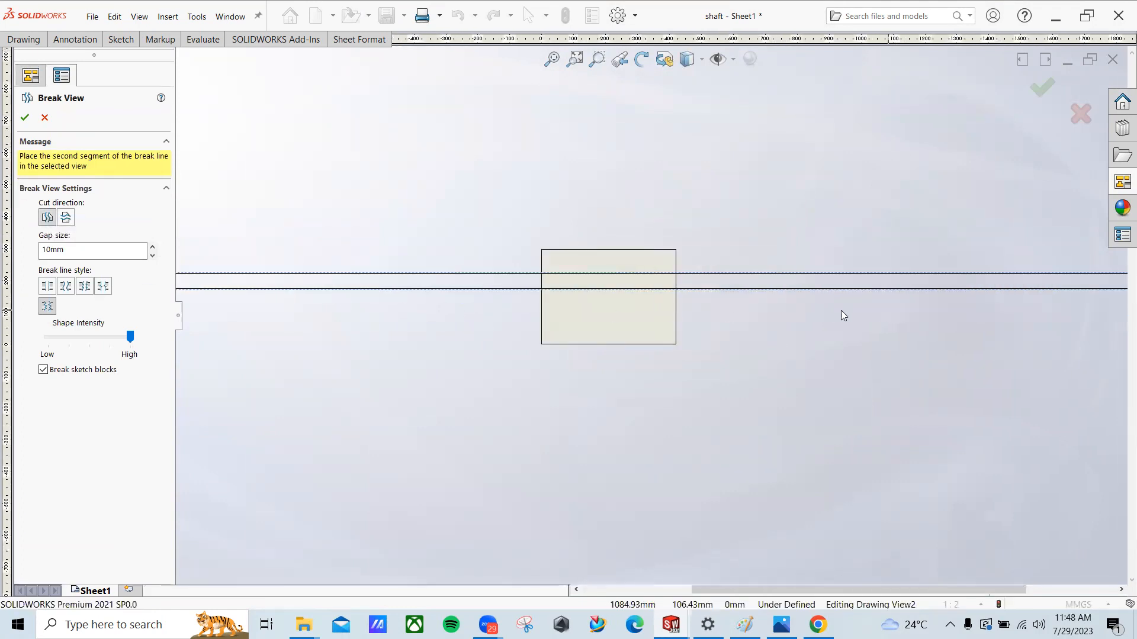
{"action": "middle_click_drag", "start_coordinate": [841, 310], "coordinate": [157, 312]}
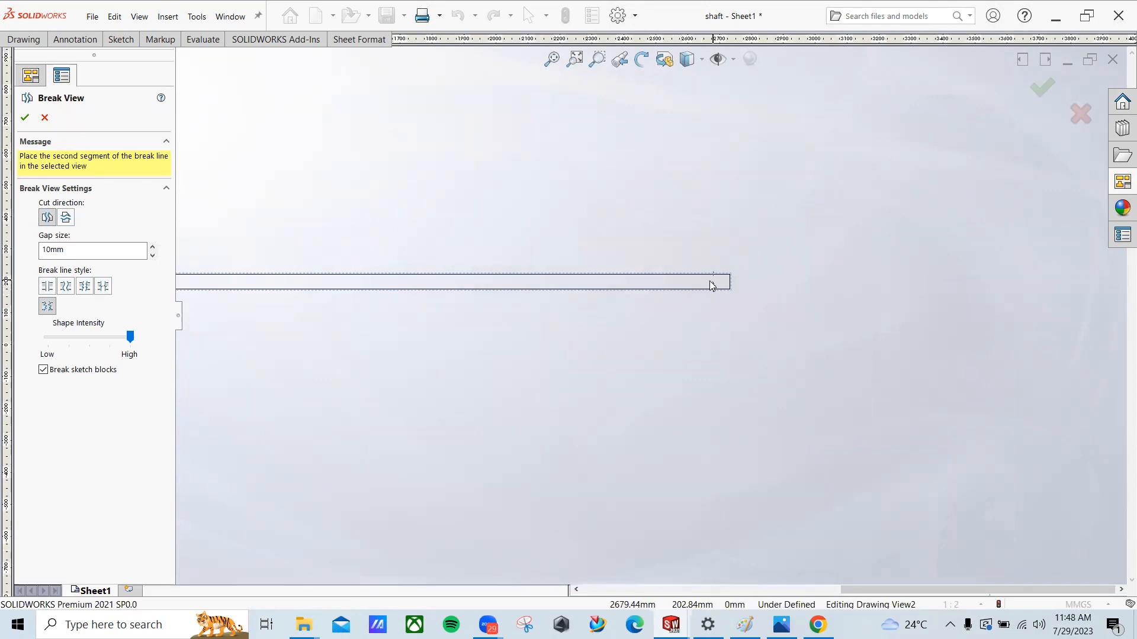
{"action": "left_click", "coordinate": [681, 283]}
{"action": "middle_click_drag", "start_coordinate": [493, 336], "coordinate": [881, 335]}
{"action": "middle_click_drag", "start_coordinate": [604, 359], "coordinate": [785, 381]}
{"action": "scroll", "coordinate": [502, 319], "scroll_direction": "up", "scroll_amount": 3}
{"action": "scroll", "coordinate": [595, 329], "scroll_direction": "down", "scroll_amount": 6}
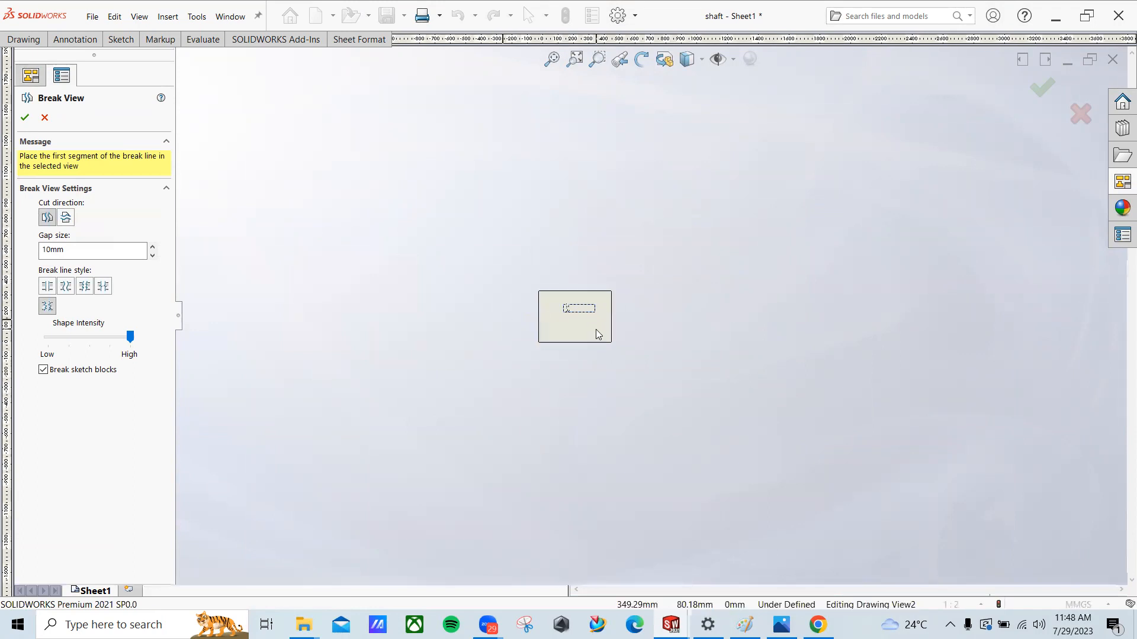
{"action": "scroll", "coordinate": [582, 305], "scroll_direction": "down", "scroll_amount": 4}
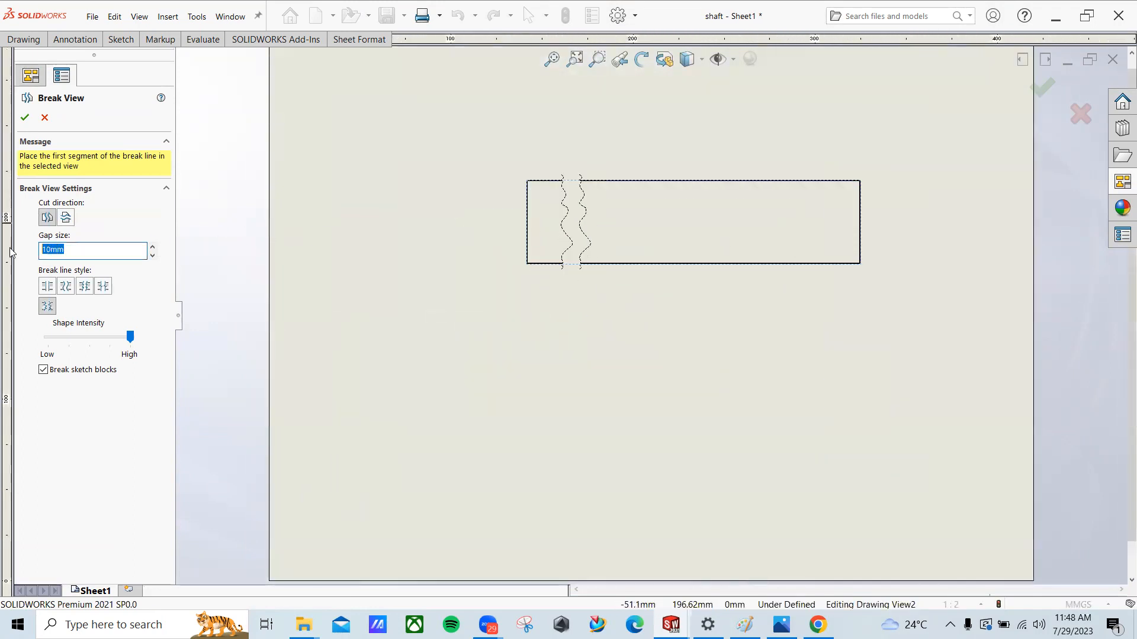
{"action": "scroll", "coordinate": [690, 231], "scroll_direction": "down", "scroll_amount": 2}
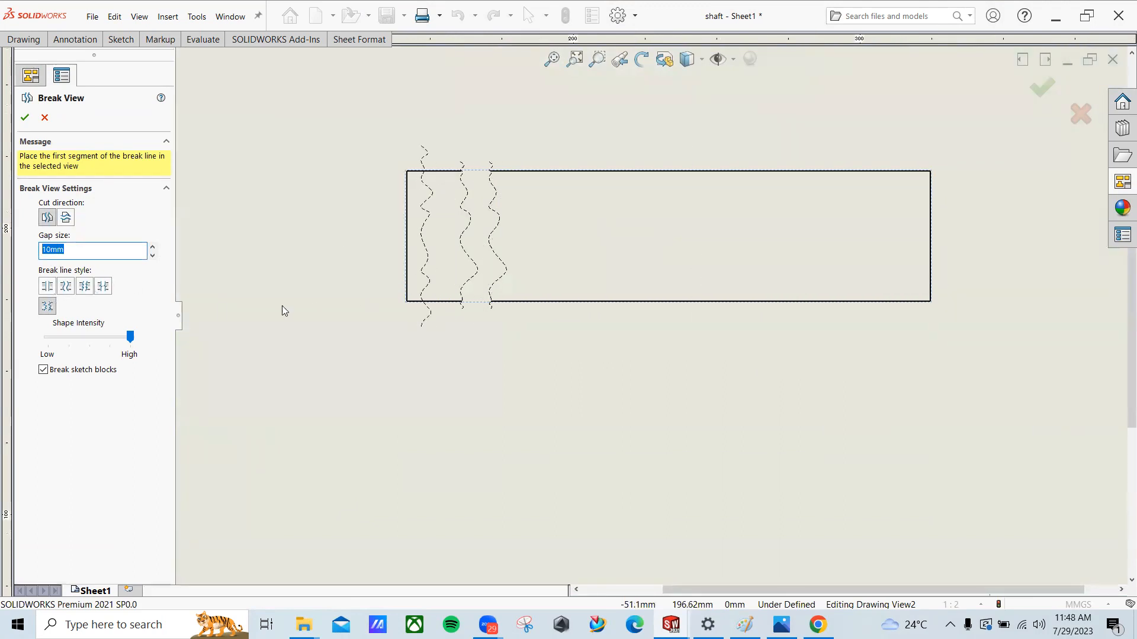
Step: Try the other break line styles, return to the jagged cut style, and accept the break view
{"action": "left_click", "coordinate": [47, 287]}
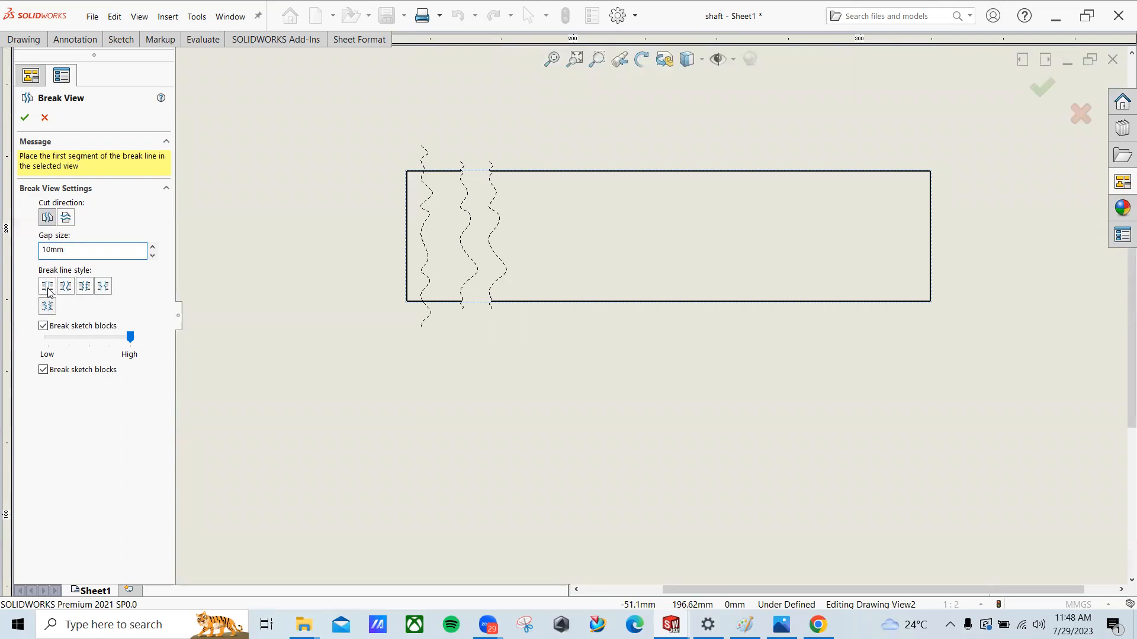
{"action": "left_click", "coordinate": [70, 290]}
{"action": "left_click", "coordinate": [85, 288]}
{"action": "left_click", "coordinate": [105, 287]}
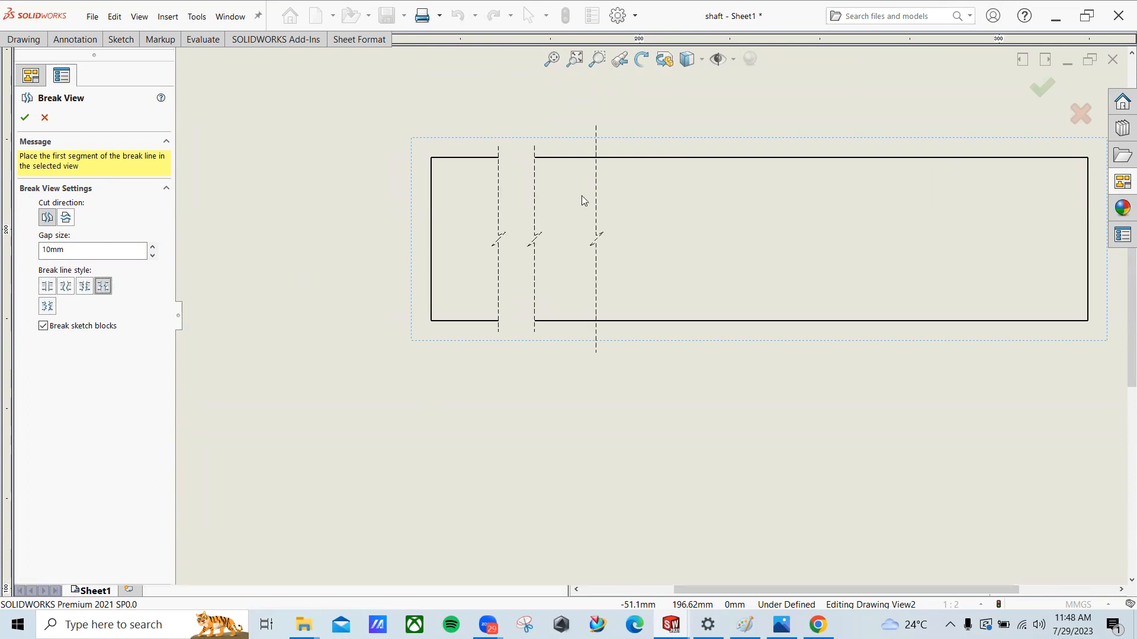
{"action": "left_click", "coordinate": [48, 306]}
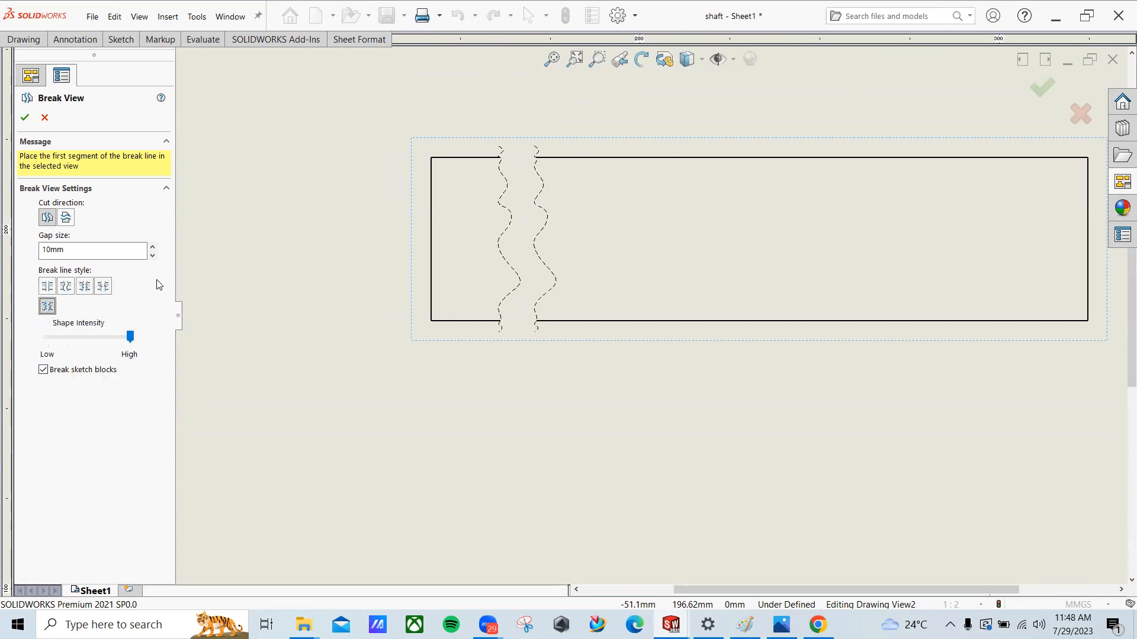
{"action": "left_click", "coordinate": [24, 117]}
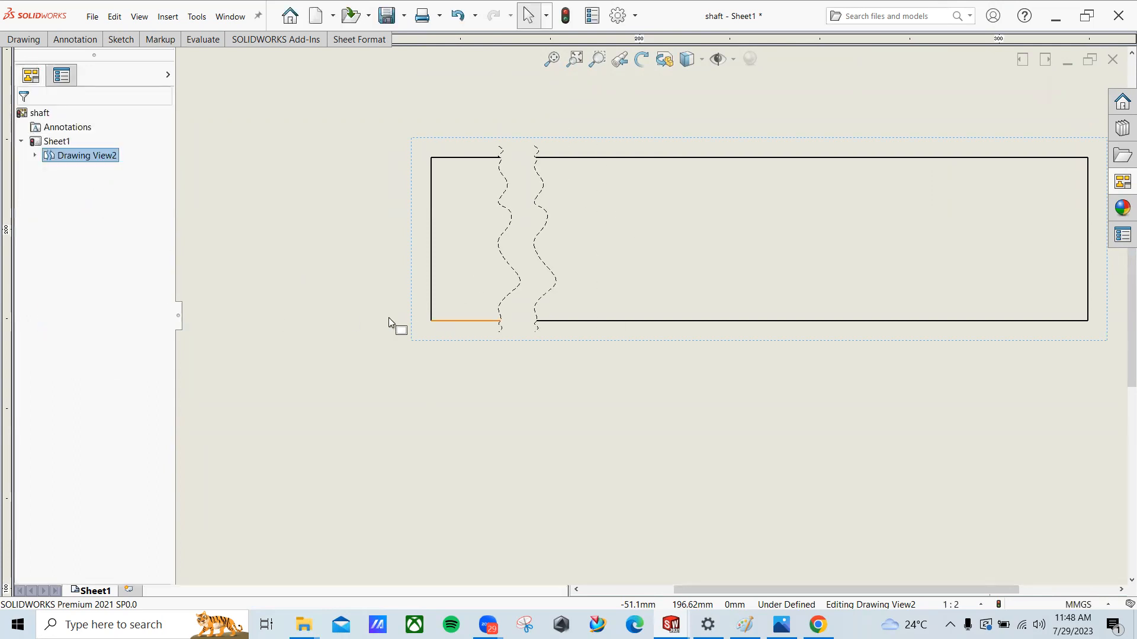
{"action": "left_click", "coordinate": [324, 296]}
{"action": "left_click", "coordinate": [320, 305]}
{"action": "scroll", "coordinate": [741, 258], "scroll_direction": "up", "scroll_amount": 3}
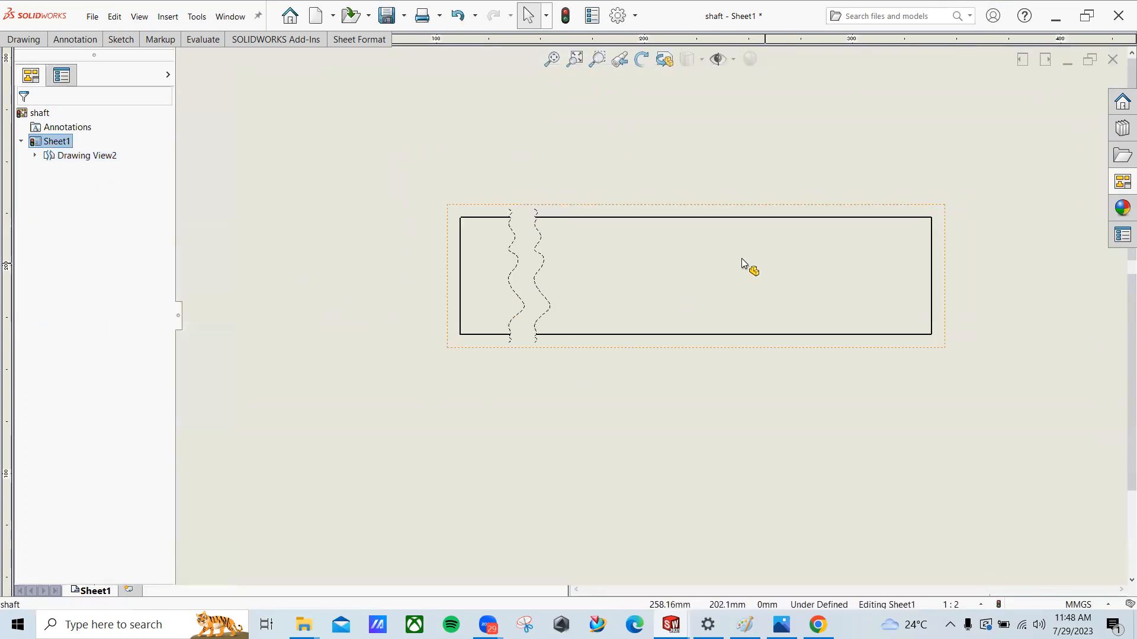
Step: Dimension the overall length of the broken shaft view between its two end edges, placing the dimension above the view
{"action": "left_click", "coordinate": [23, 39]}
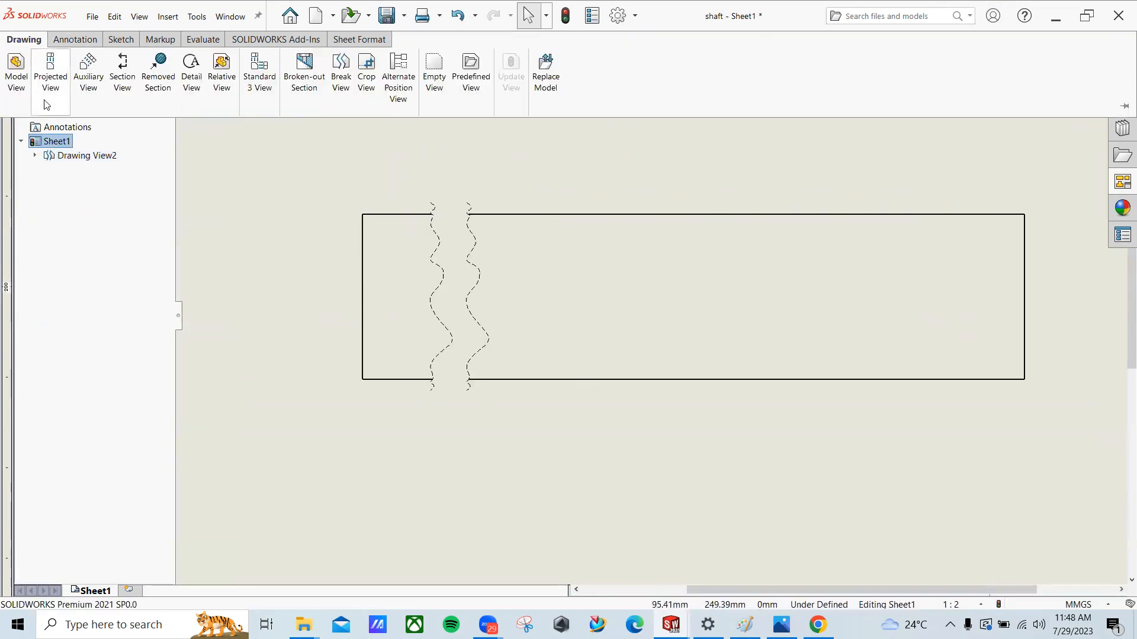
{"action": "left_click", "coordinate": [75, 39]}
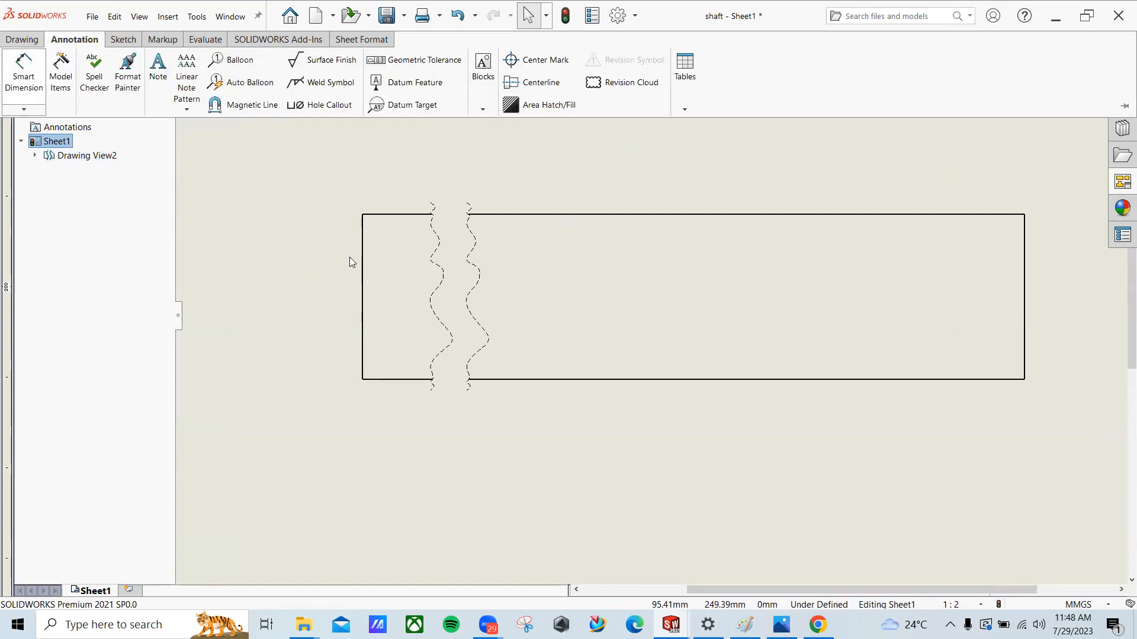
{"action": "right_click_drag", "start_coordinate": [349, 262], "coordinate": [368, 245]}
{"action": "left_click", "coordinate": [363, 242]}
{"action": "left_click", "coordinate": [1024, 249]}
{"action": "left_click", "coordinate": [671, 180]}
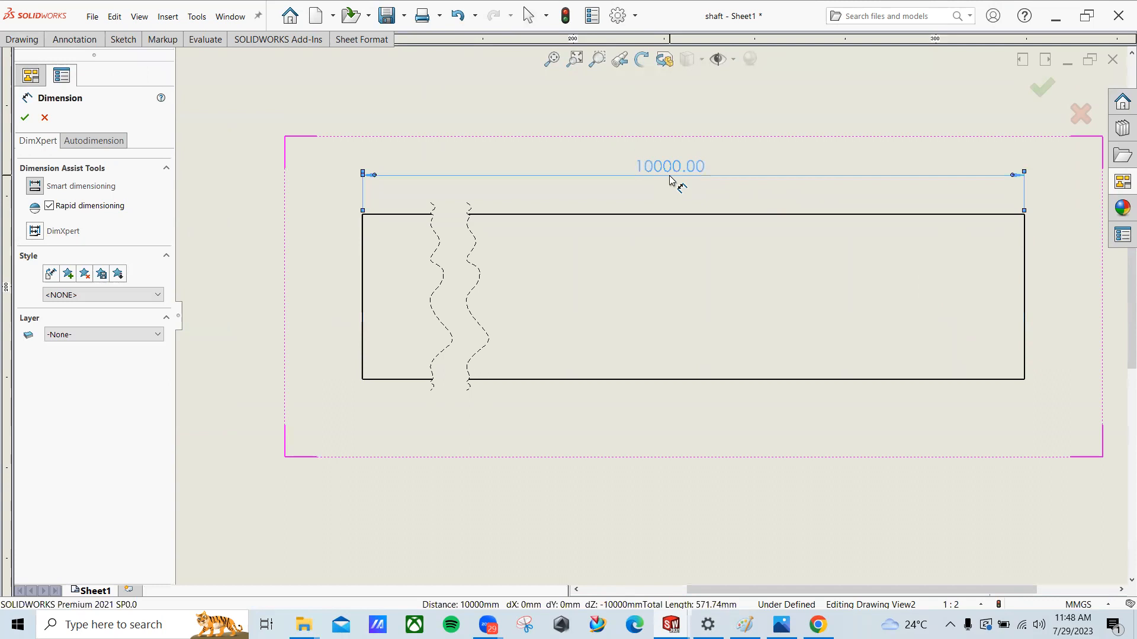
{"action": "key", "text": "Escape"}
{"action": "scroll", "coordinate": [628, 385], "scroll_direction": "up", "scroll_amount": 2}
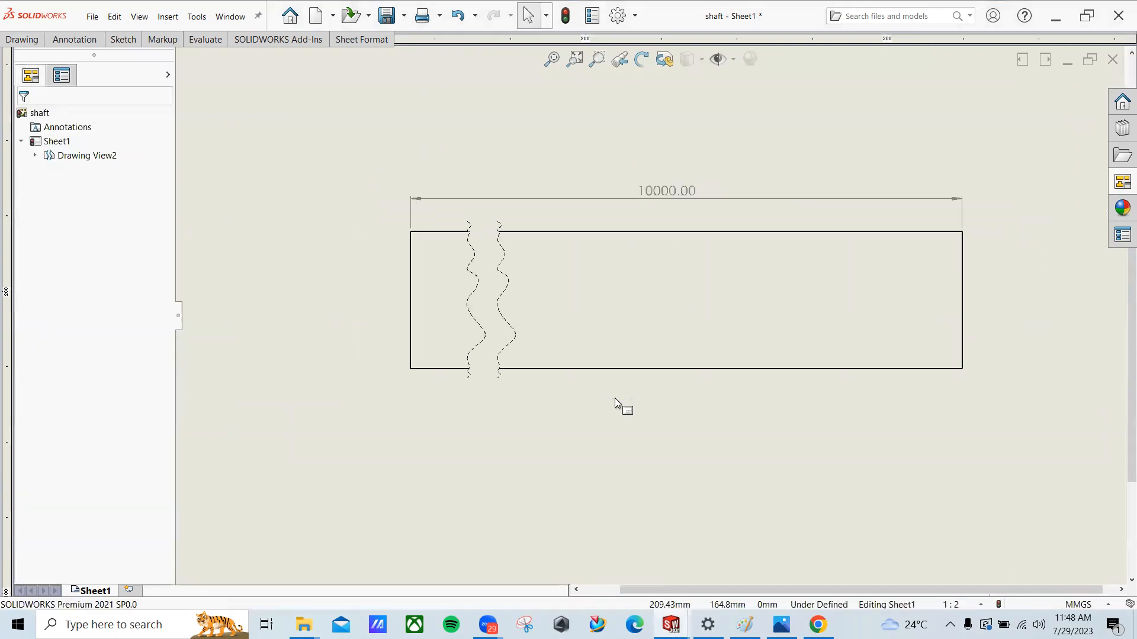
{"action": "scroll", "coordinate": [615, 398], "scroll_direction": "up", "scroll_amount": 2}
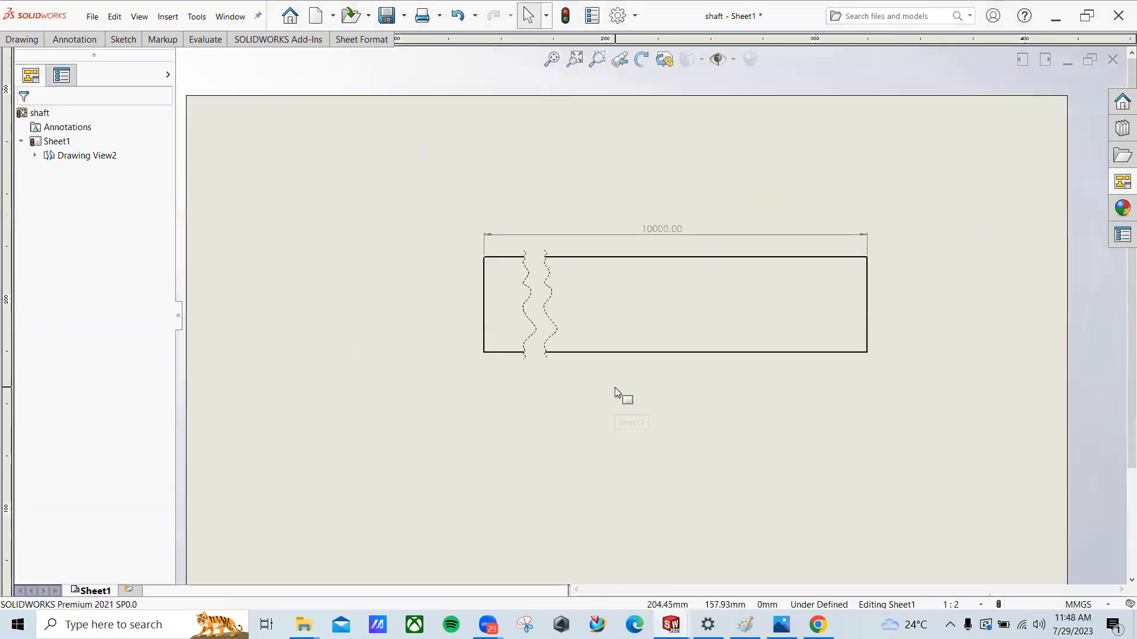
{"action": "left_click", "coordinate": [72, 40]}
{"action": "left_click", "coordinate": [22, 40]}
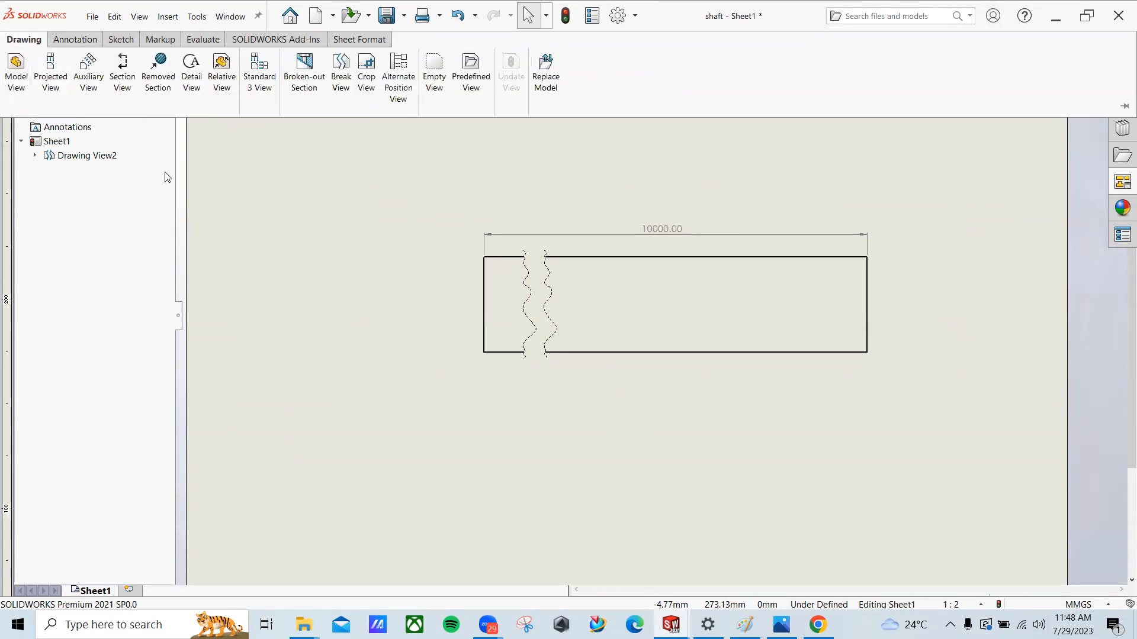
{"action": "middle_click_drag", "start_coordinate": [517, 197], "coordinate": [409, 209]}
{"action": "scroll", "coordinate": [380, 168], "scroll_direction": "down", "scroll_amount": 1}
{"action": "scroll", "coordinate": [409, 183], "scroll_direction": "up", "scroll_amount": 2}
{"action": "scroll", "coordinate": [420, 188], "scroll_direction": "up", "scroll_amount": 1}
{"action": "middle_click_drag", "start_coordinate": [490, 236], "coordinate": [414, 223]}
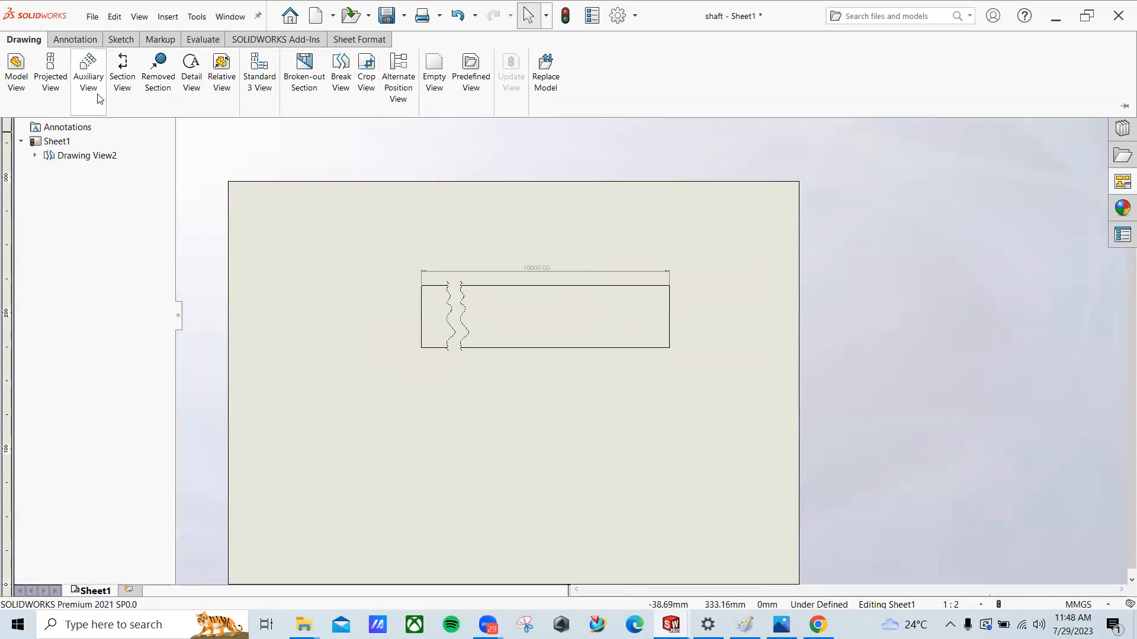
Step: Insert a model view of the Assem1 assembly from the stop valve folder, placing only its front view below the broken shaft view
{"action": "left_click", "coordinate": [79, 40]}
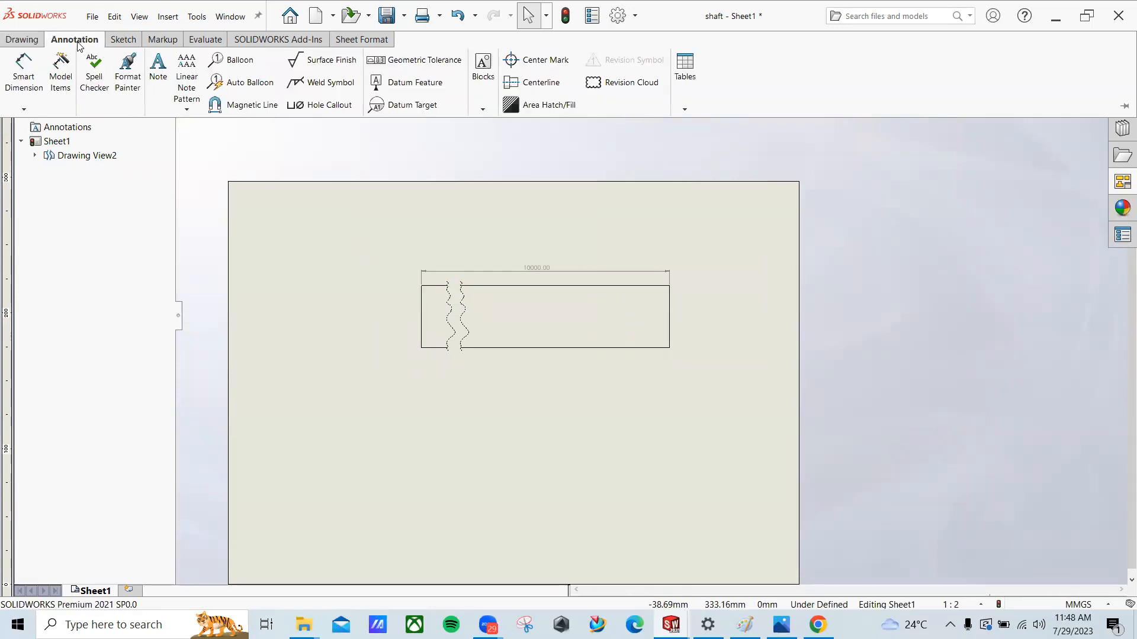
{"action": "left_click", "coordinate": [22, 39]}
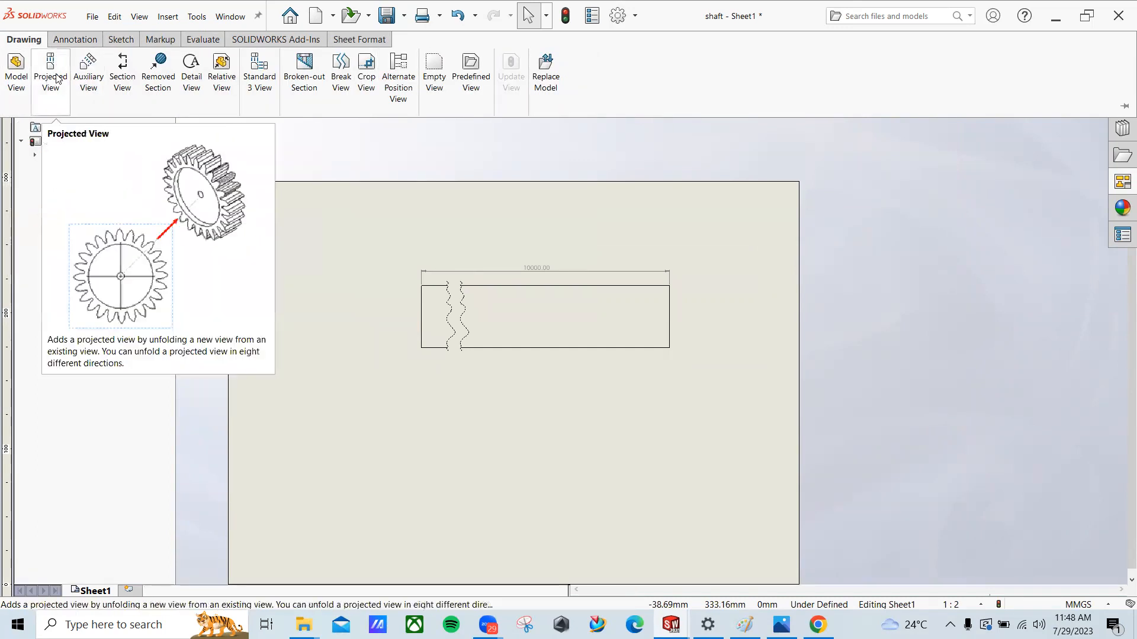
{"action": "left_click", "coordinate": [16, 74]}
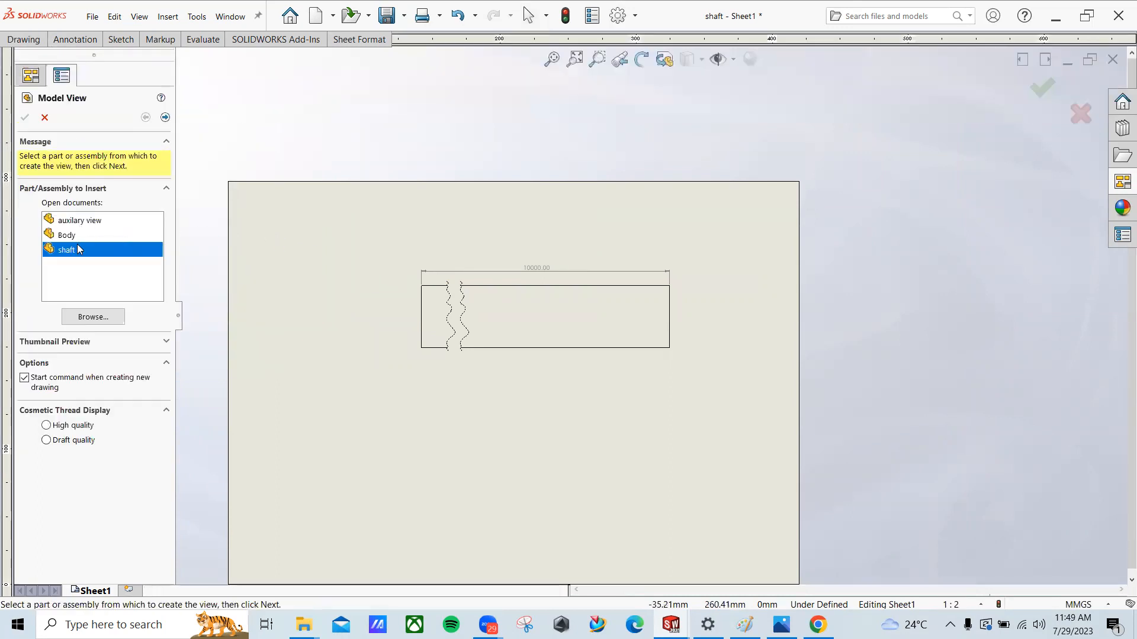
{"action": "left_click", "coordinate": [93, 317]}
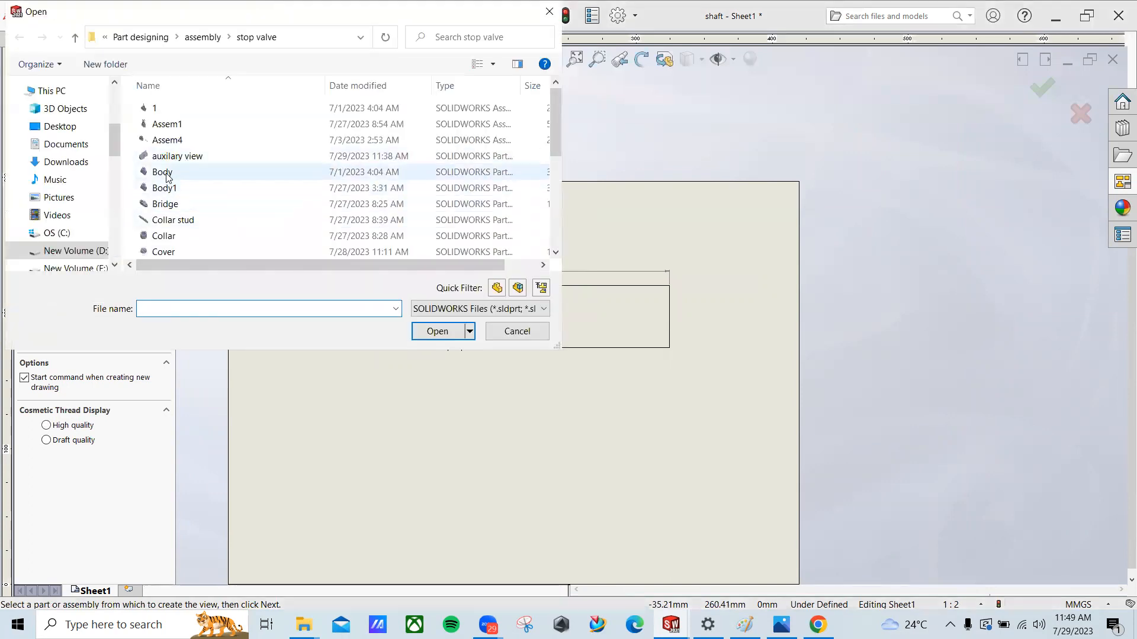
{"action": "double_click", "coordinate": [173, 127]}
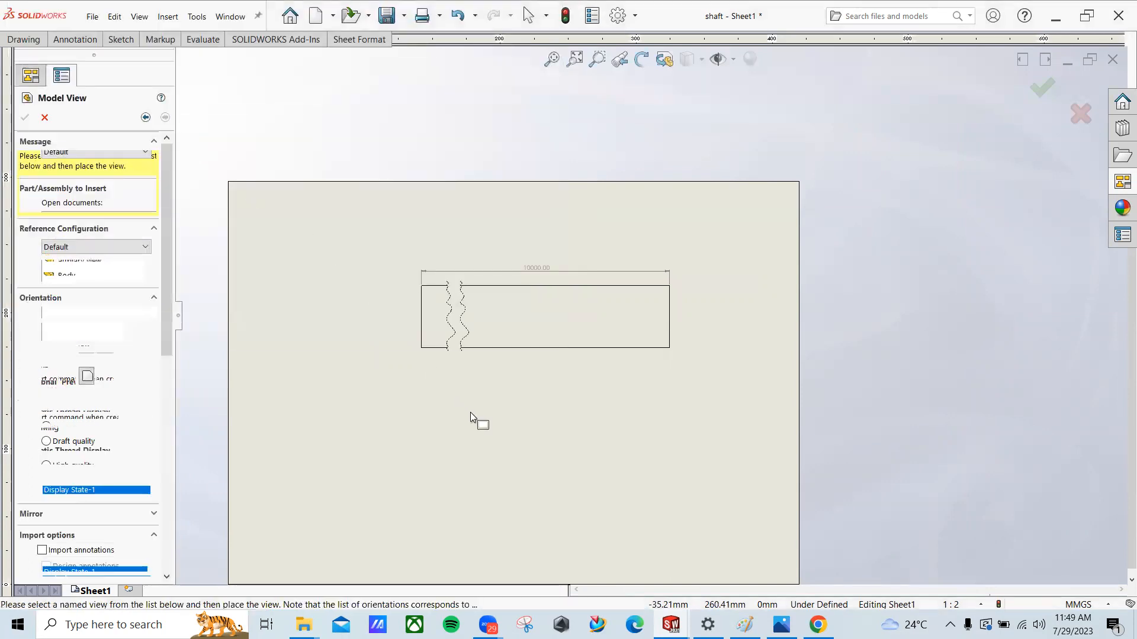
{"action": "left_click", "coordinate": [486, 450]}
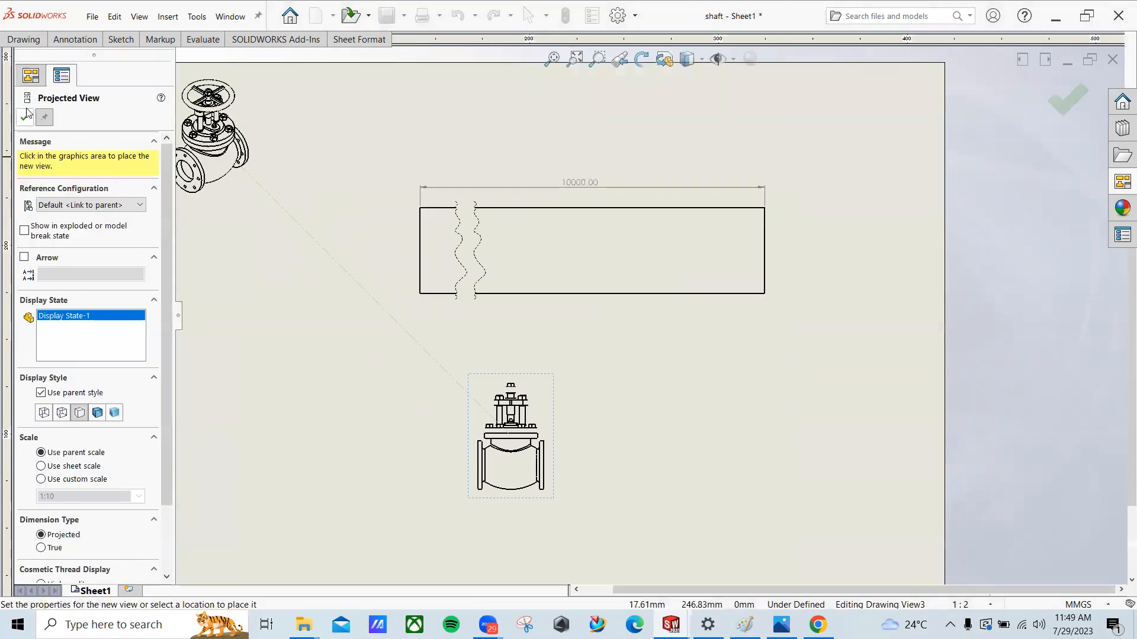
{"action": "left_click", "coordinate": [24, 118]}
{"action": "scroll", "coordinate": [556, 415], "scroll_direction": "down", "scroll_amount": 3}
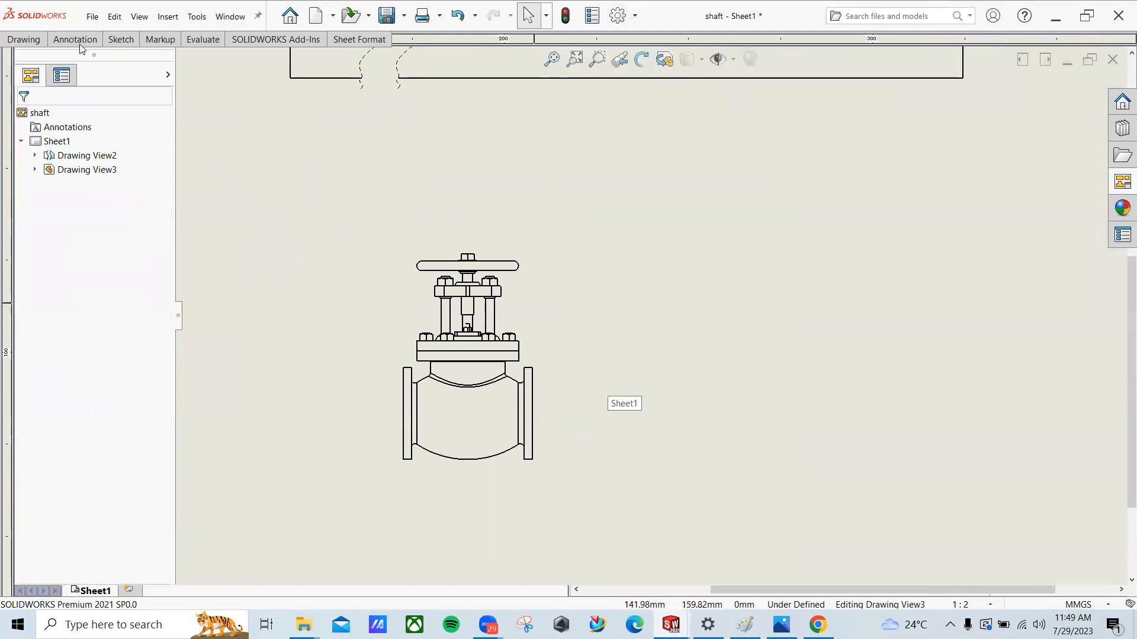
{"action": "mouse_move", "coordinate": [79, 44]}
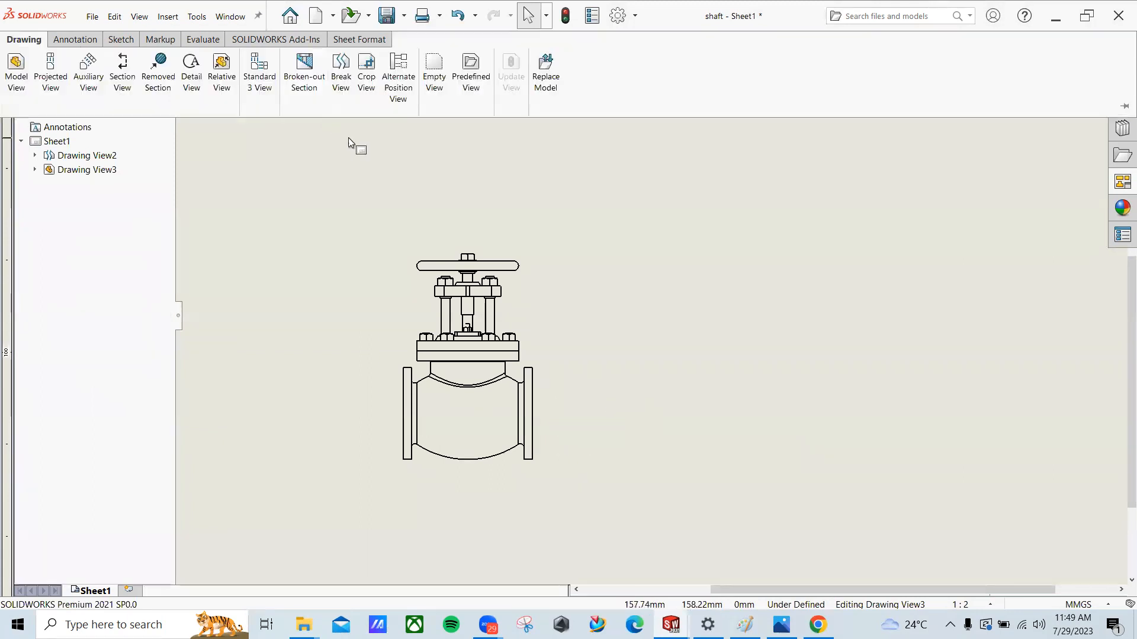
{"action": "left_click", "coordinate": [368, 88]}
{"action": "scroll", "coordinate": [517, 419], "scroll_direction": "down", "scroll_amount": 1}
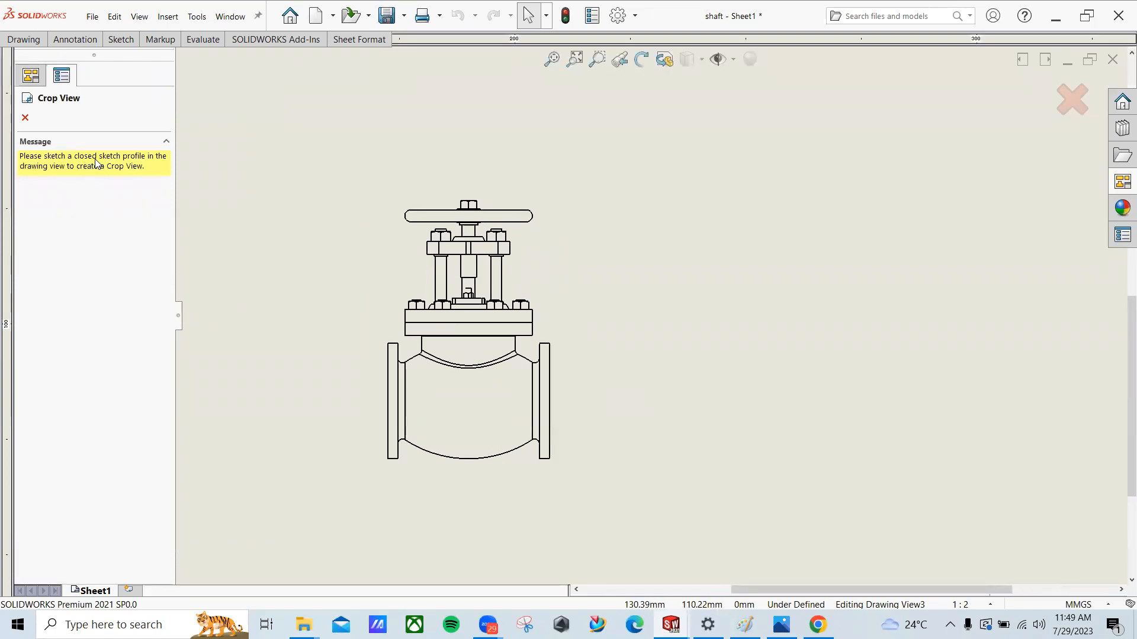
{"action": "key", "text": "Escape"}
{"action": "mouse_move", "coordinate": [119, 39]}
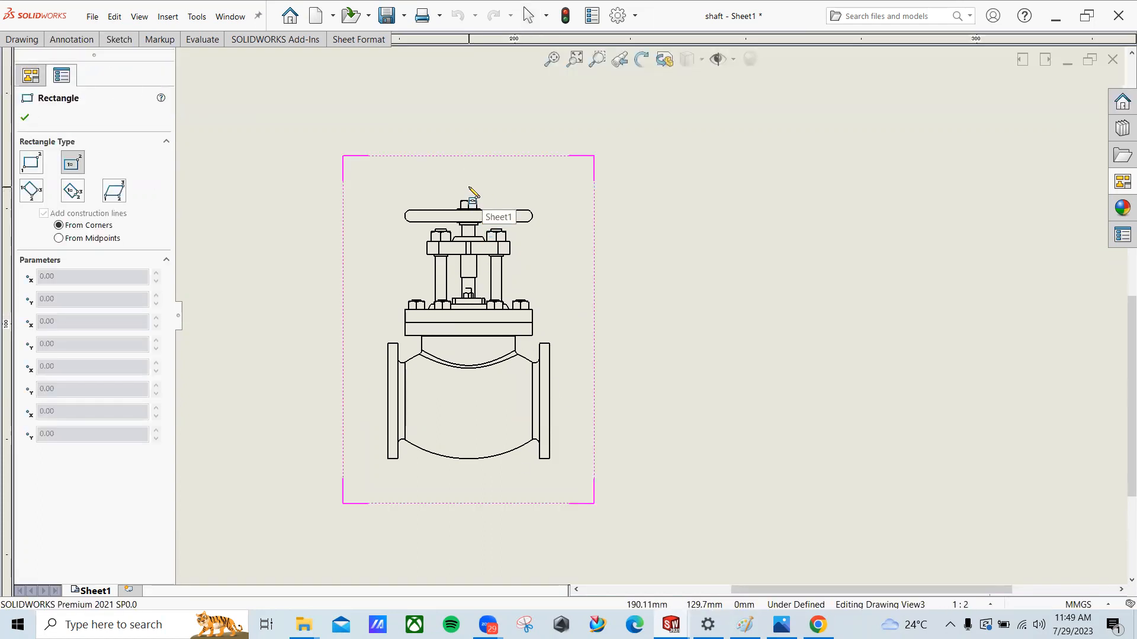
{"action": "left_click", "coordinate": [470, 179]}
{"action": "key", "text": "Escape"}
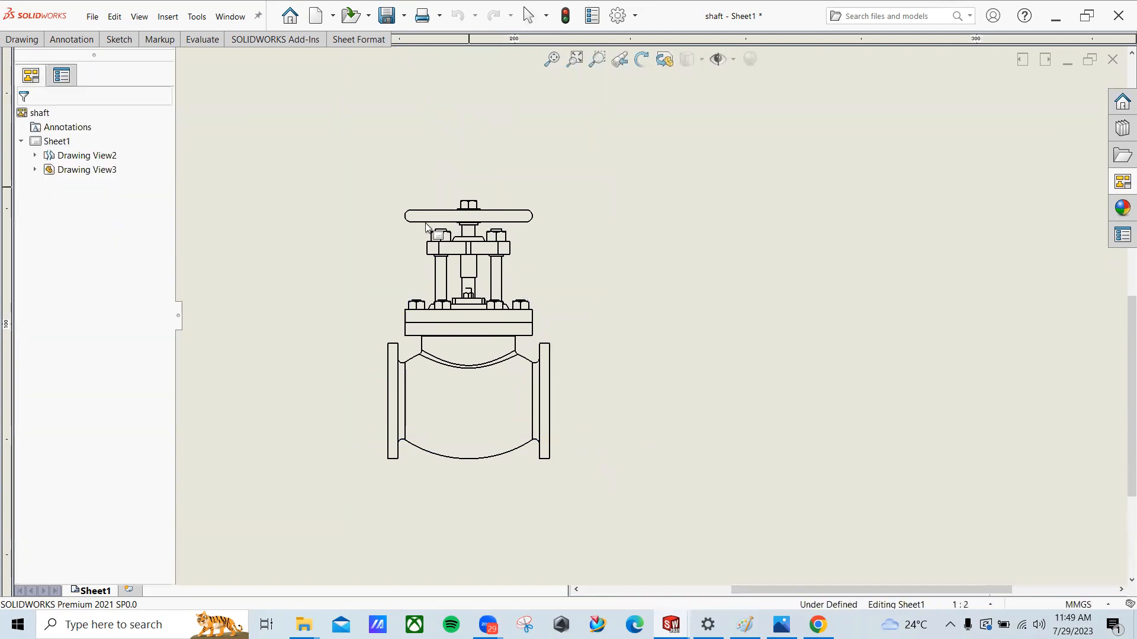
Step: Sketch a corner rectangle about 242 mm wide enclosing the right half of the valve view, starting above the handwheel on its centreline
{"action": "left_click", "coordinate": [119, 39]}
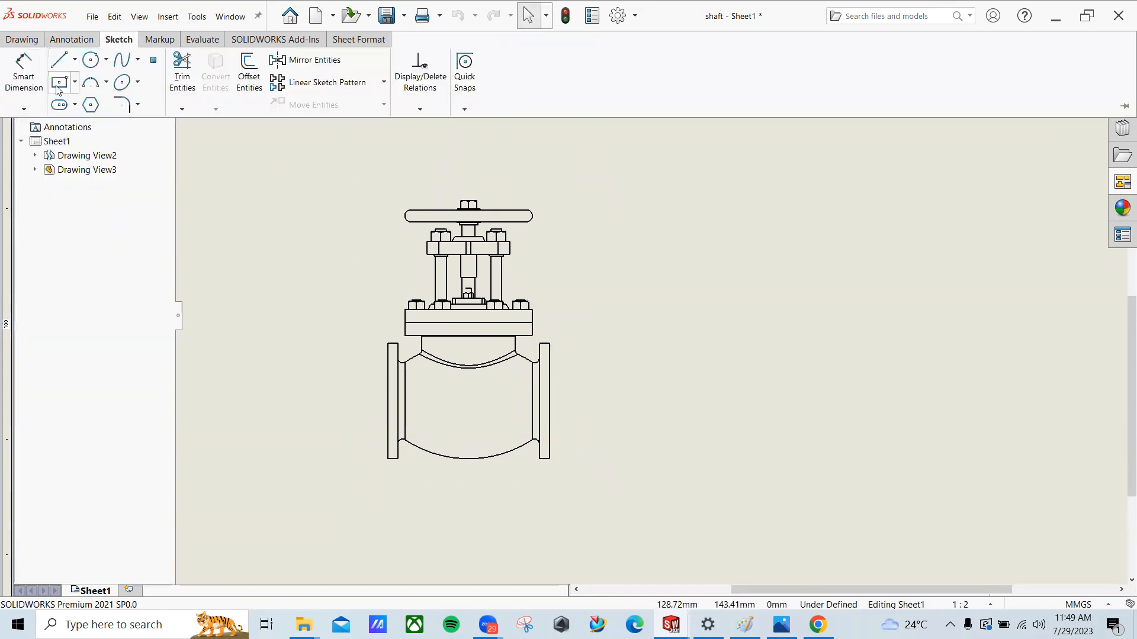
{"action": "left_click", "coordinate": [75, 82]}
{"action": "left_click", "coordinate": [98, 102]}
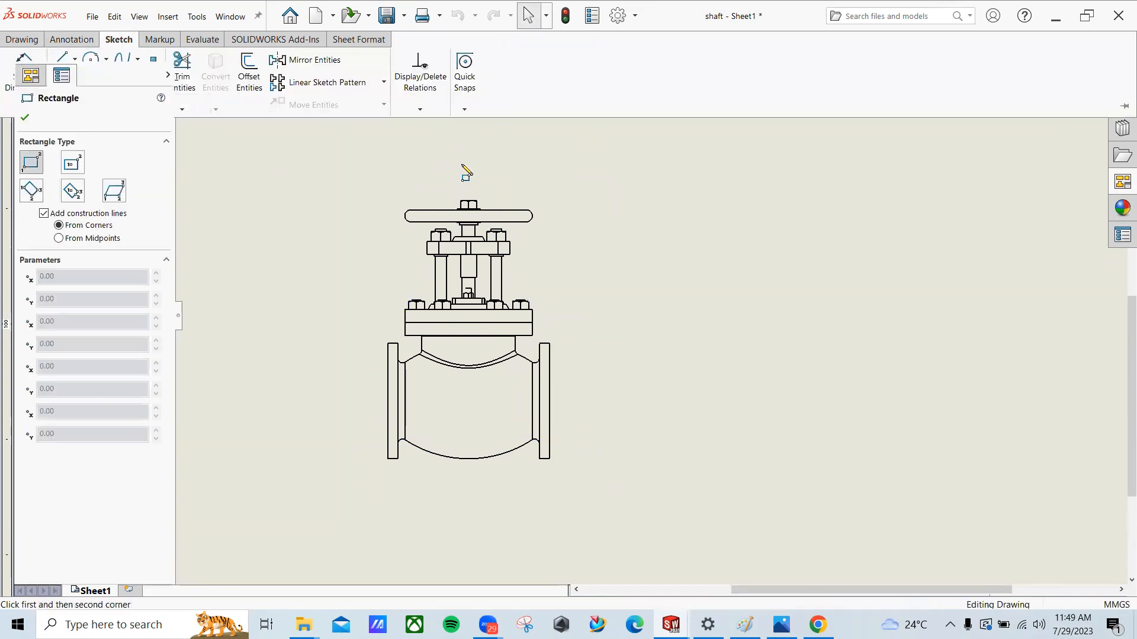
{"action": "left_click", "coordinate": [469, 158]}
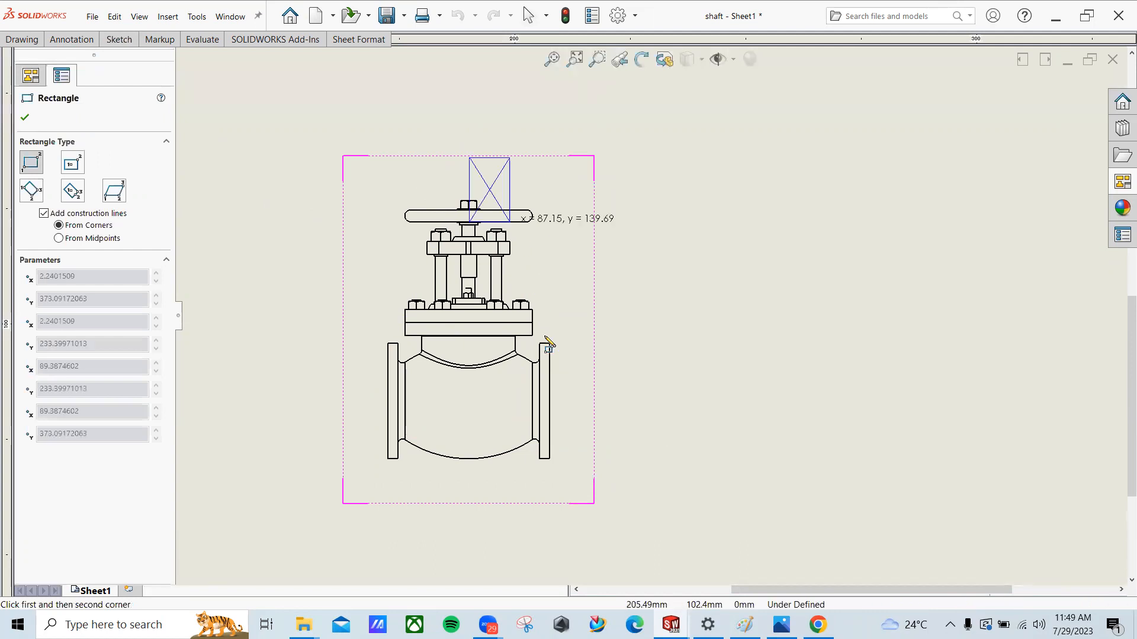
{"action": "left_click", "coordinate": [580, 484]}
{"action": "key", "text": "Escape"}
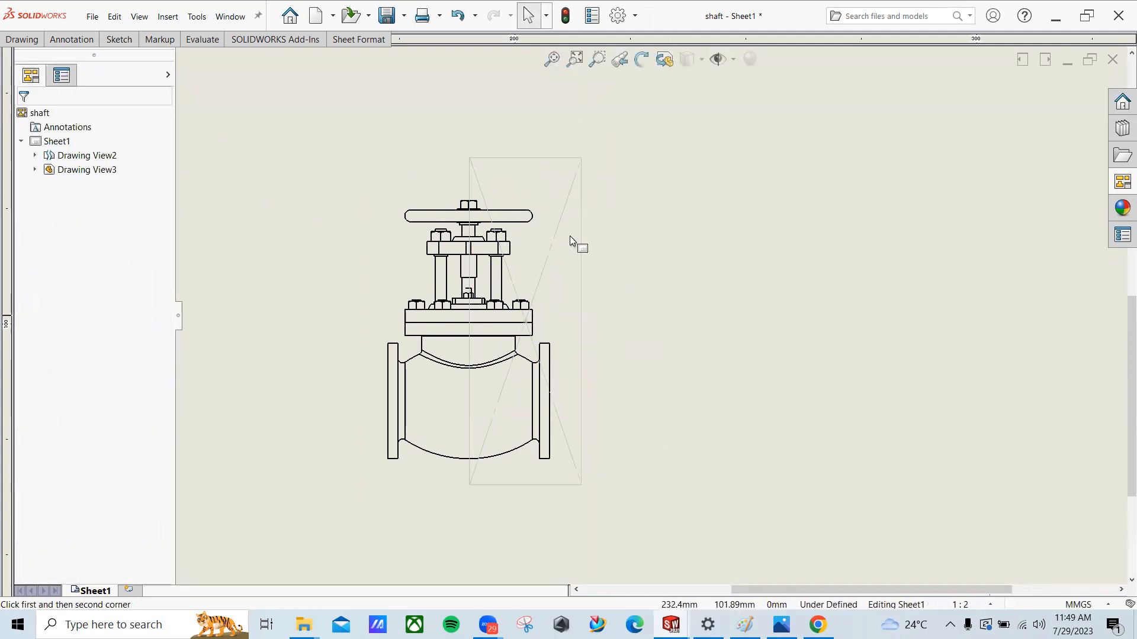
Step: Try to crop the valve view with Crop View, selecting the upper edge of the sketched rectangle as the boundary
{"action": "left_click", "coordinate": [22, 39]}
{"action": "scroll", "coordinate": [627, 323], "scroll_direction": "up", "scroll_amount": 4}
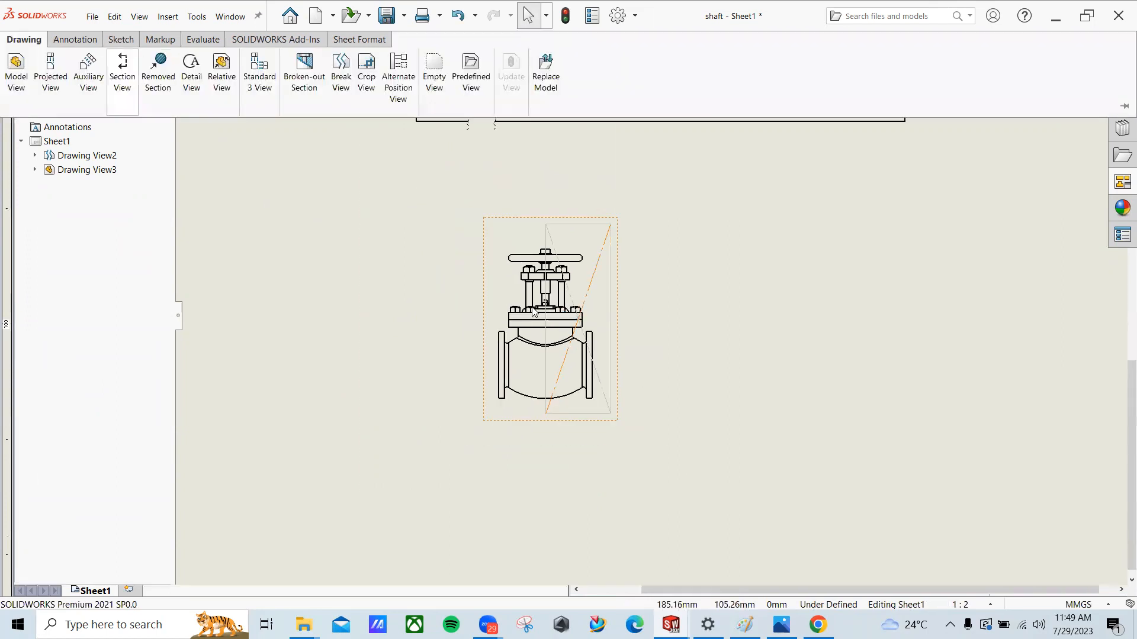
{"action": "middle_click_drag", "start_coordinate": [607, 330], "coordinate": [510, 338]}
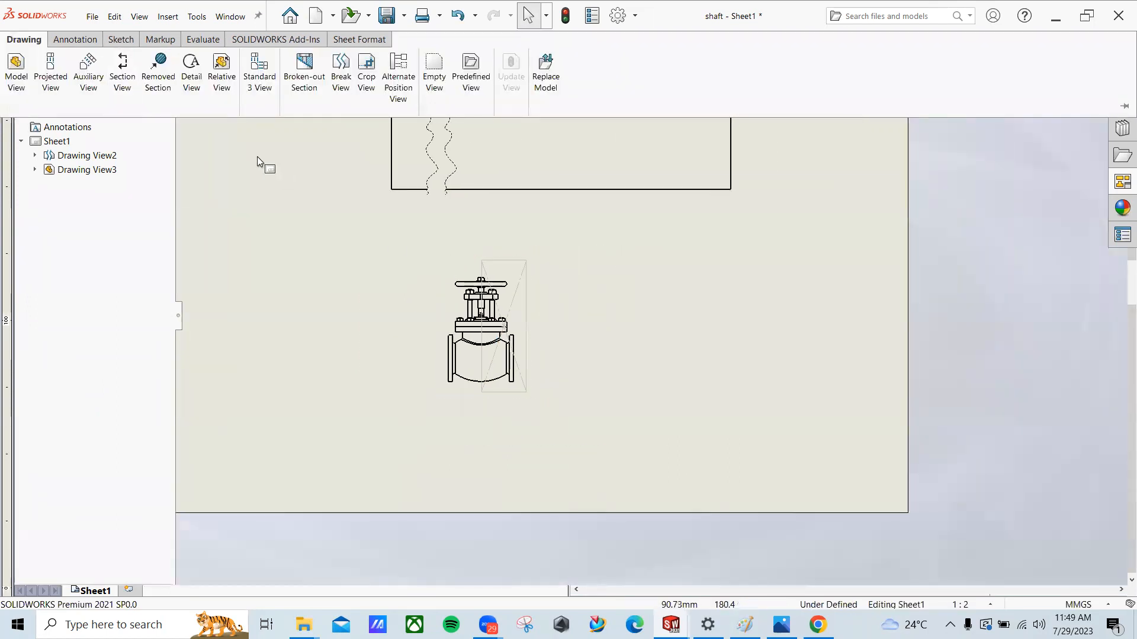
{"action": "left_click", "coordinate": [83, 41]}
{"action": "left_click", "coordinate": [22, 39]}
{"action": "left_click", "coordinate": [366, 77]}
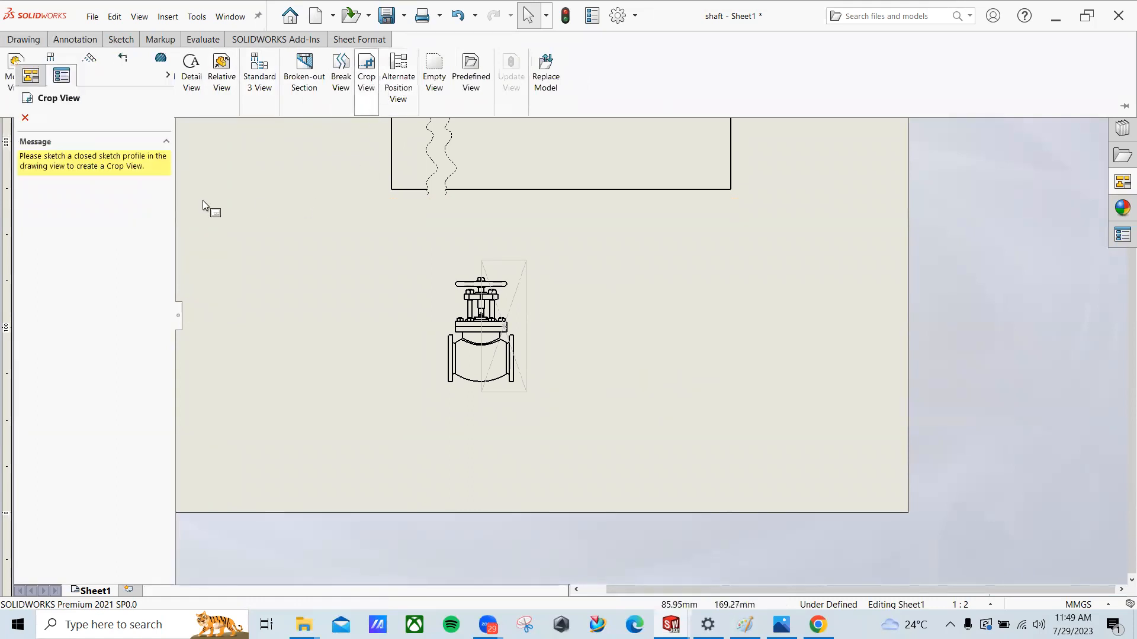
{"action": "scroll", "coordinate": [510, 281], "scroll_direction": "down", "scroll_amount": 1}
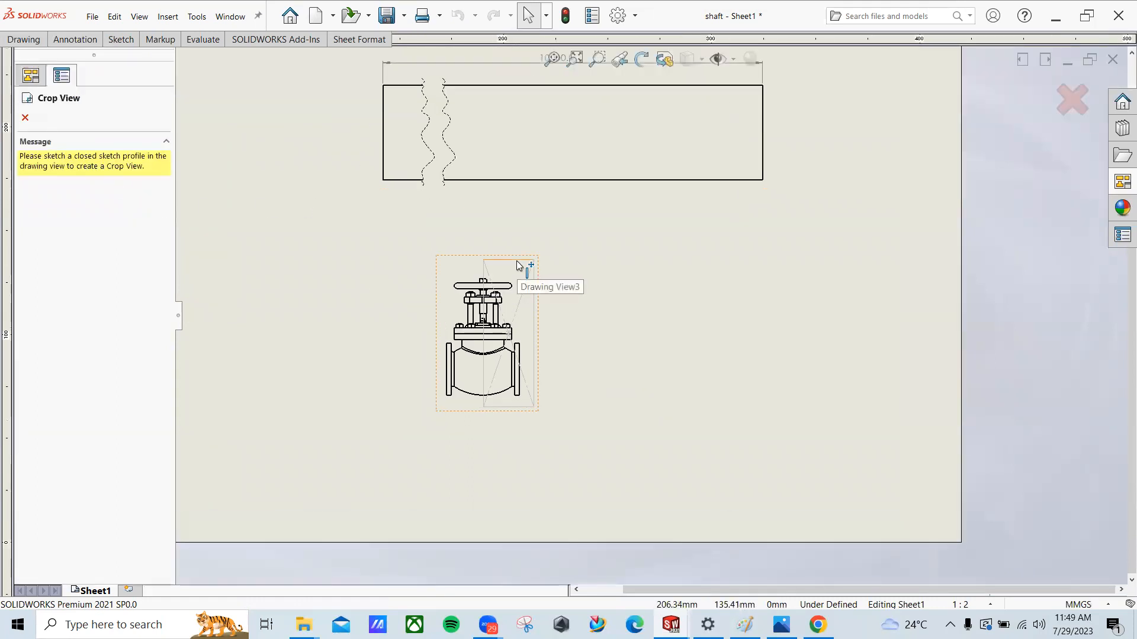
{"action": "left_click", "coordinate": [517, 261]}
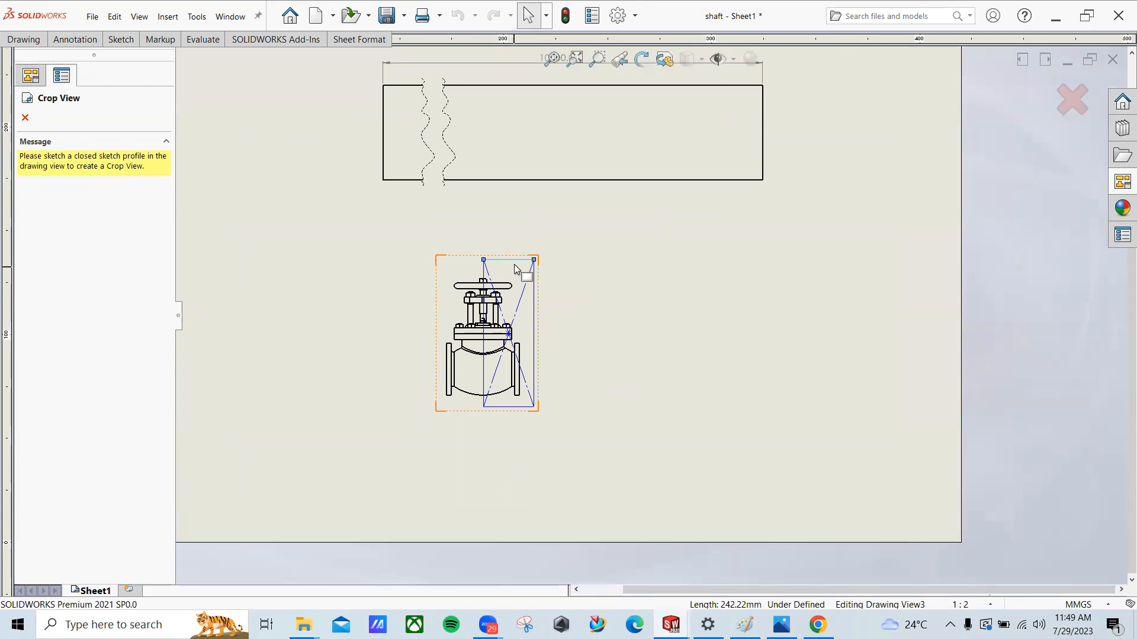
{"action": "right_click", "coordinate": [519, 264]}
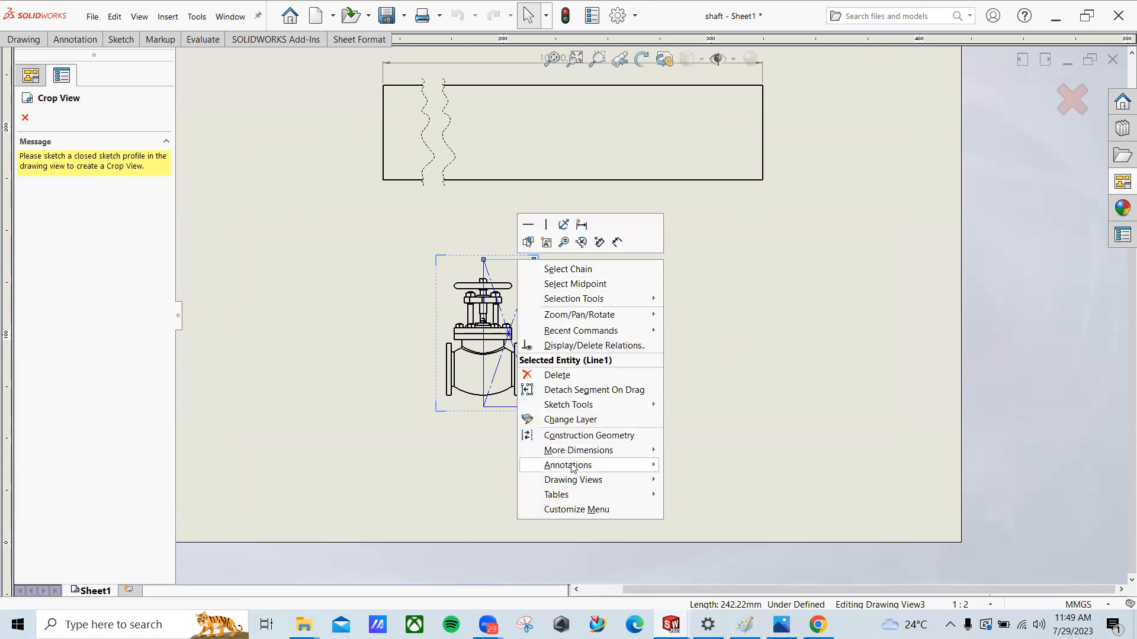
{"action": "mouse_move", "coordinate": [576, 408]}
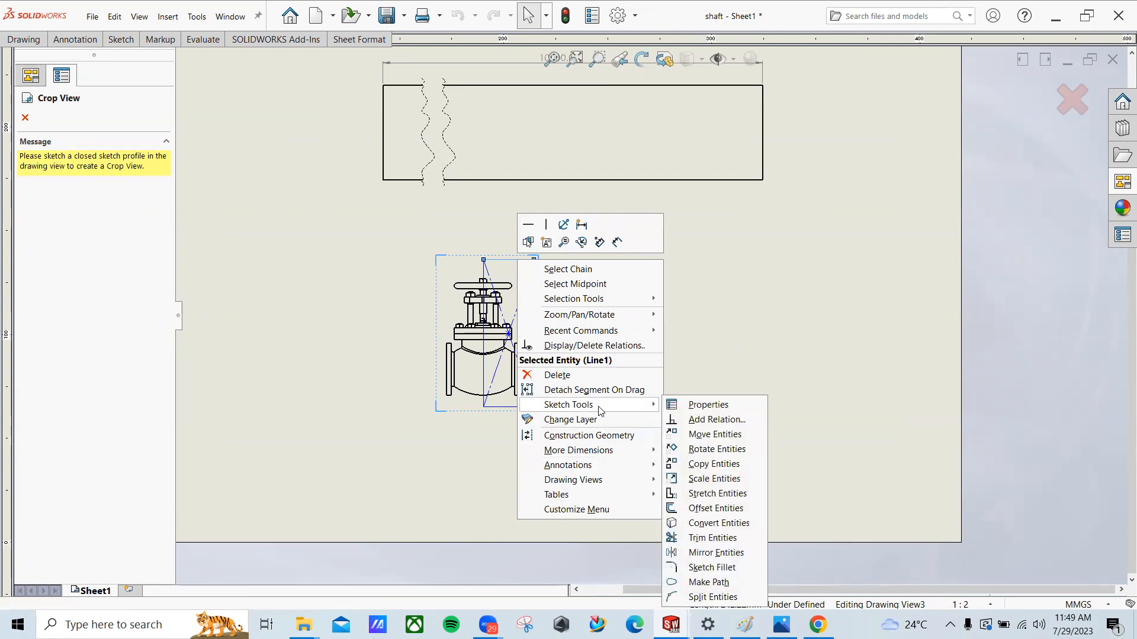
{"action": "left_click", "coordinate": [279, 277]}
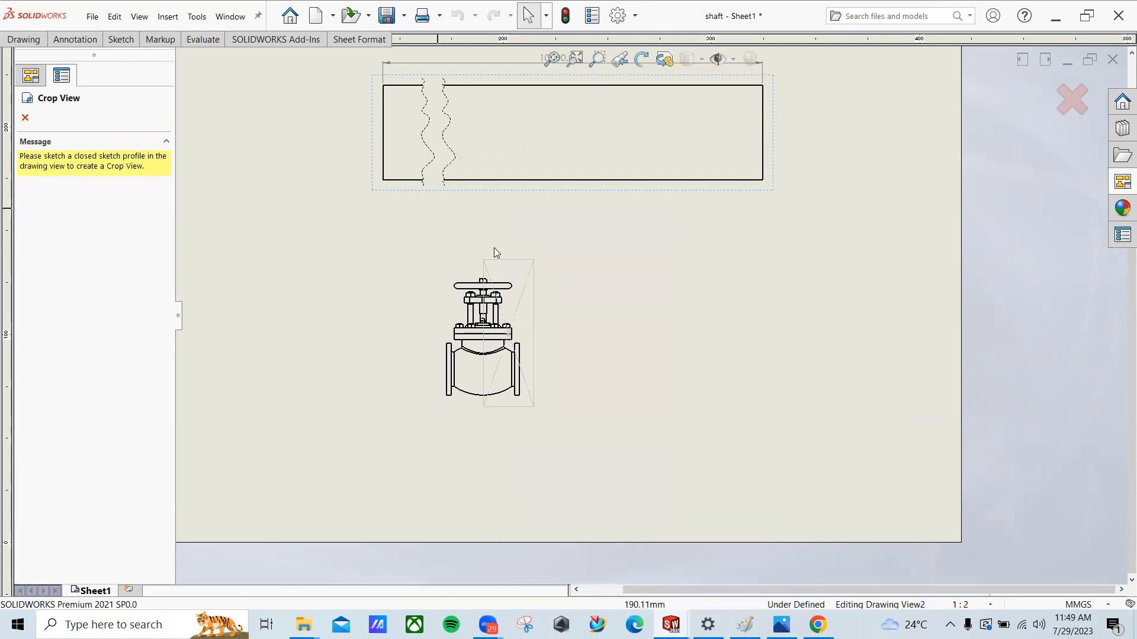
{"action": "left_click", "coordinate": [510, 265]}
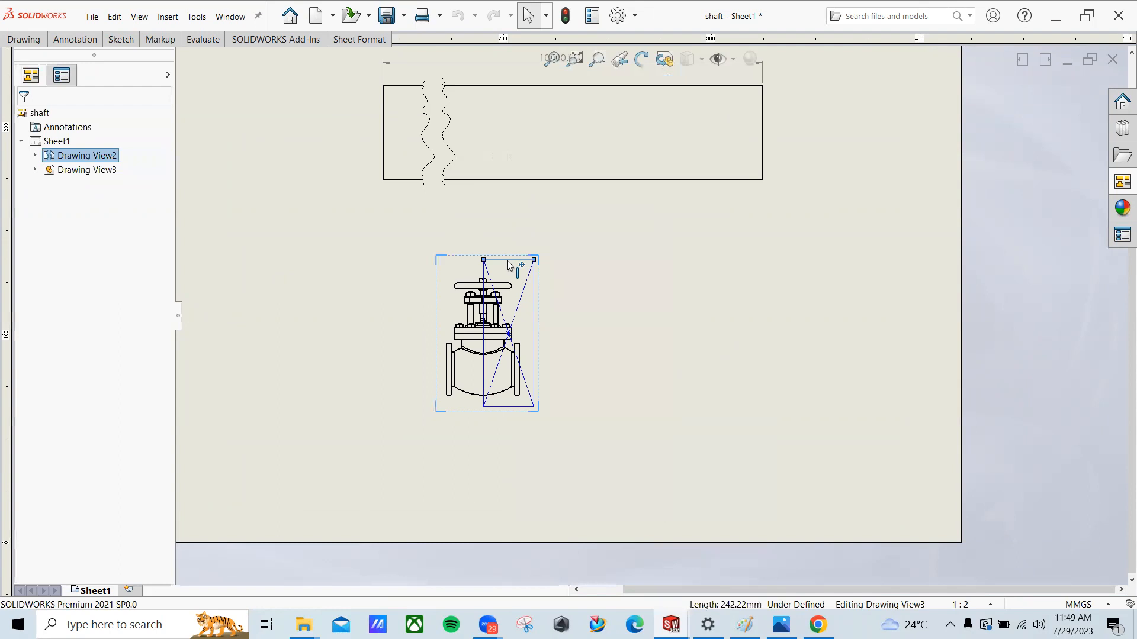
{"action": "scroll", "coordinate": [530, 309], "scroll_direction": "down", "scroll_amount": 2}
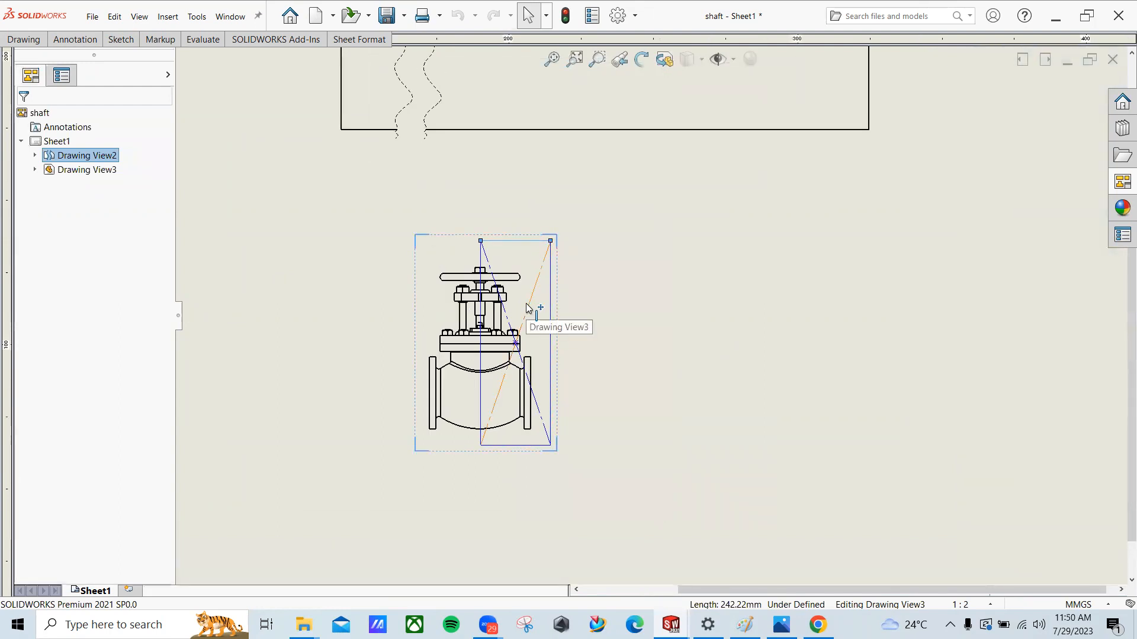
{"action": "left_click", "coordinate": [531, 242]}
{"action": "right_click", "coordinate": [531, 242]}
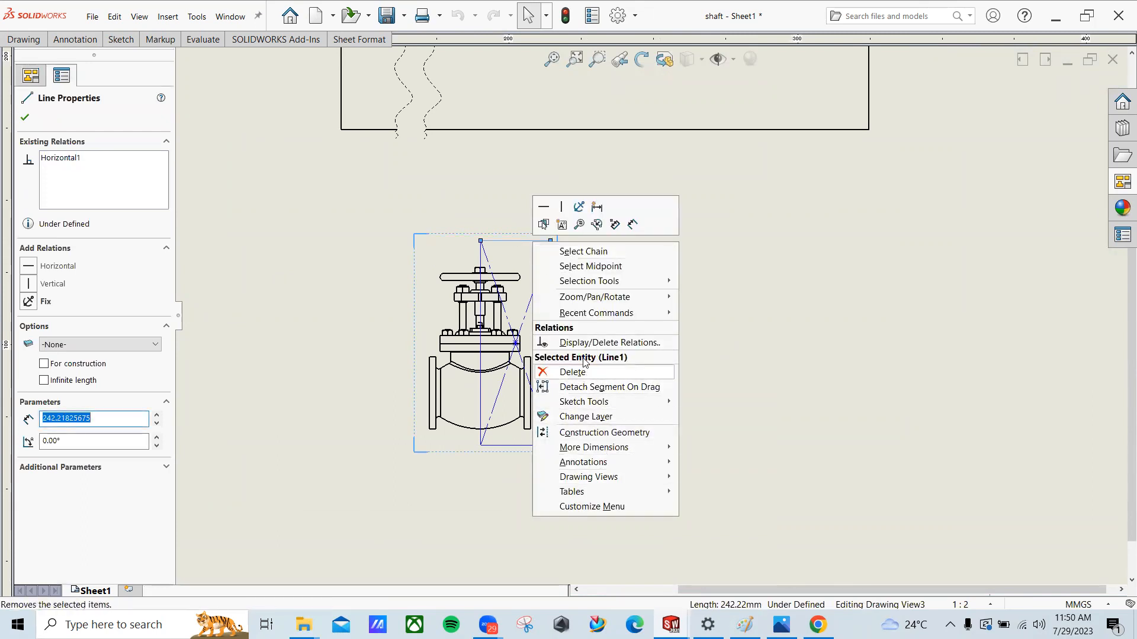
{"action": "left_click", "coordinate": [396, 193]}
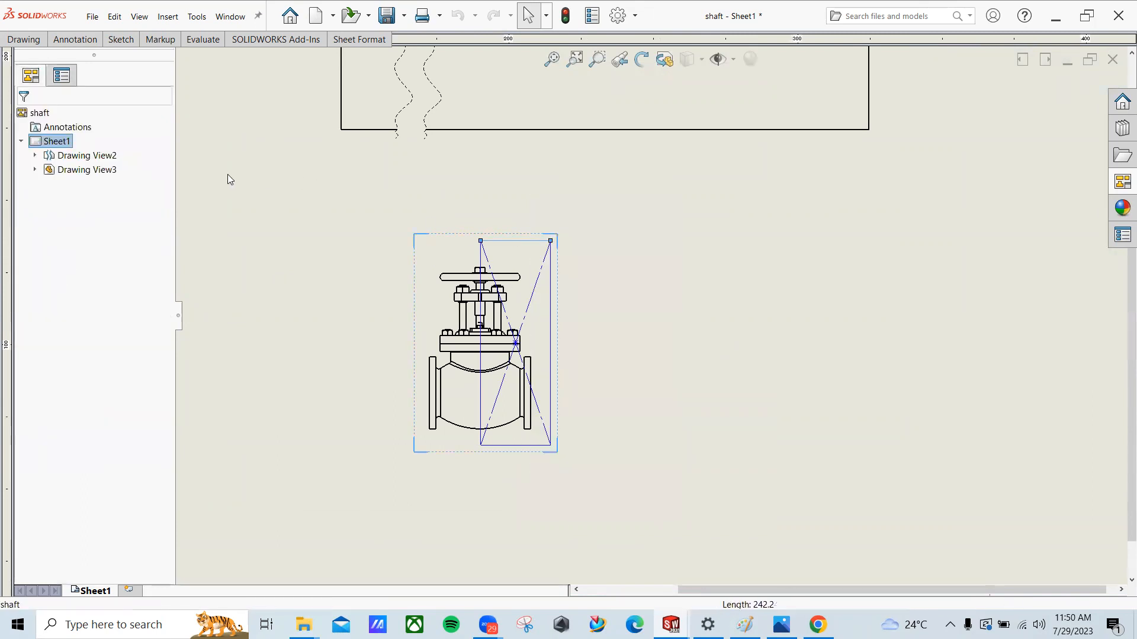
Step: Crop the valve view with Crop View to its right half, selecting all four edges of the sketched rectangle as the boundary
{"action": "left_click", "coordinate": [34, 40]}
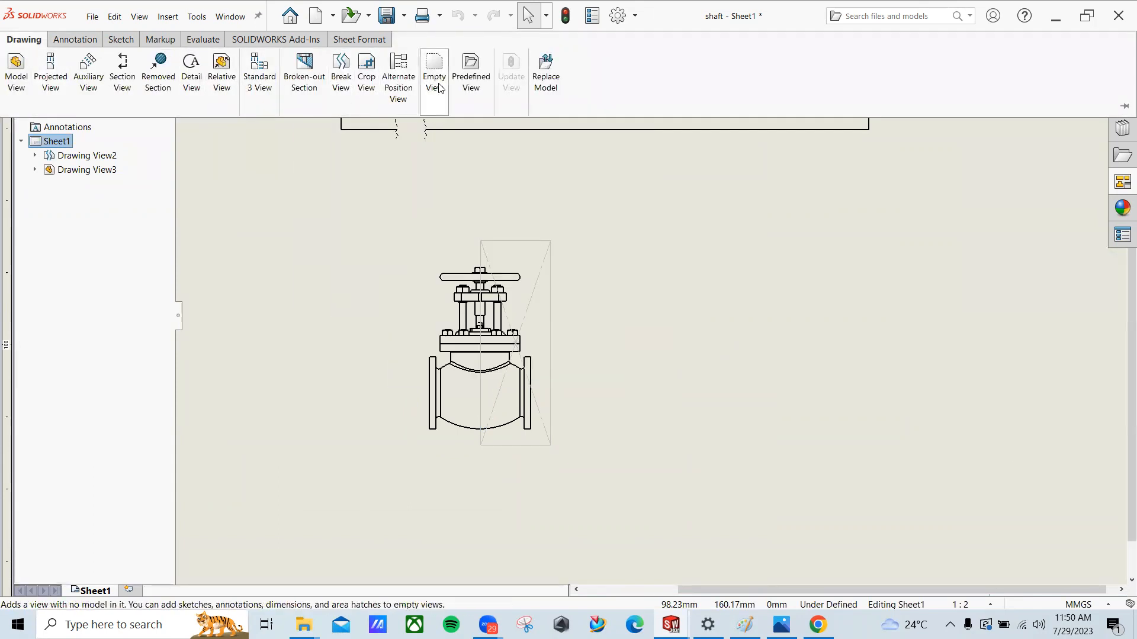
{"action": "left_click", "coordinate": [366, 76]}
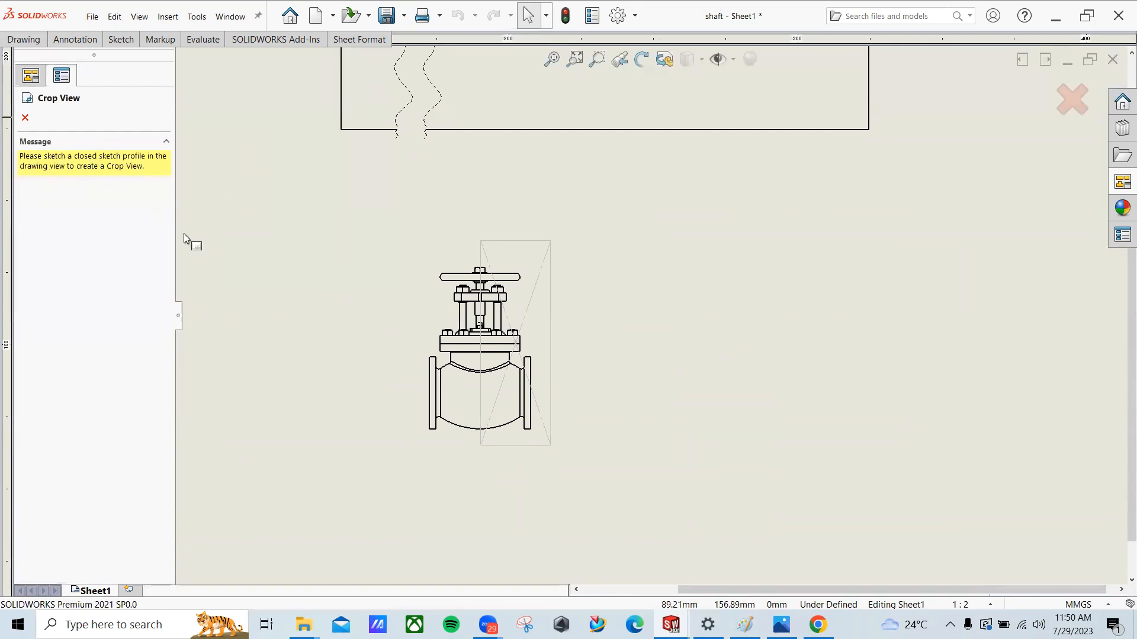
{"action": "scroll", "coordinate": [440, 342], "scroll_direction": "down", "scroll_amount": 1}
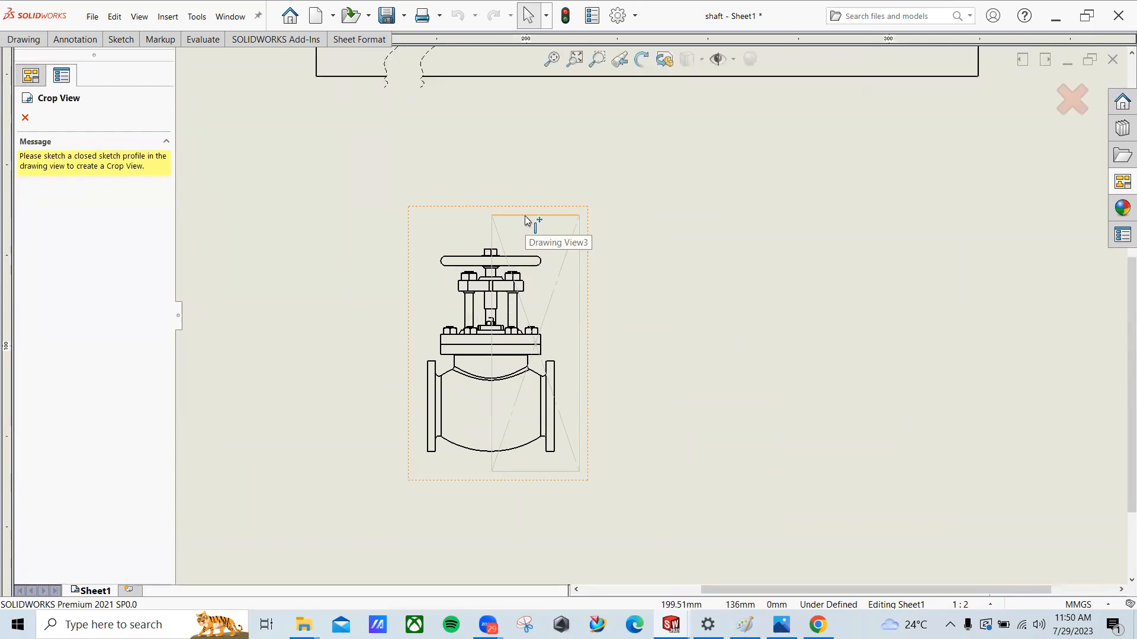
{"action": "left_click", "coordinate": [525, 215]}
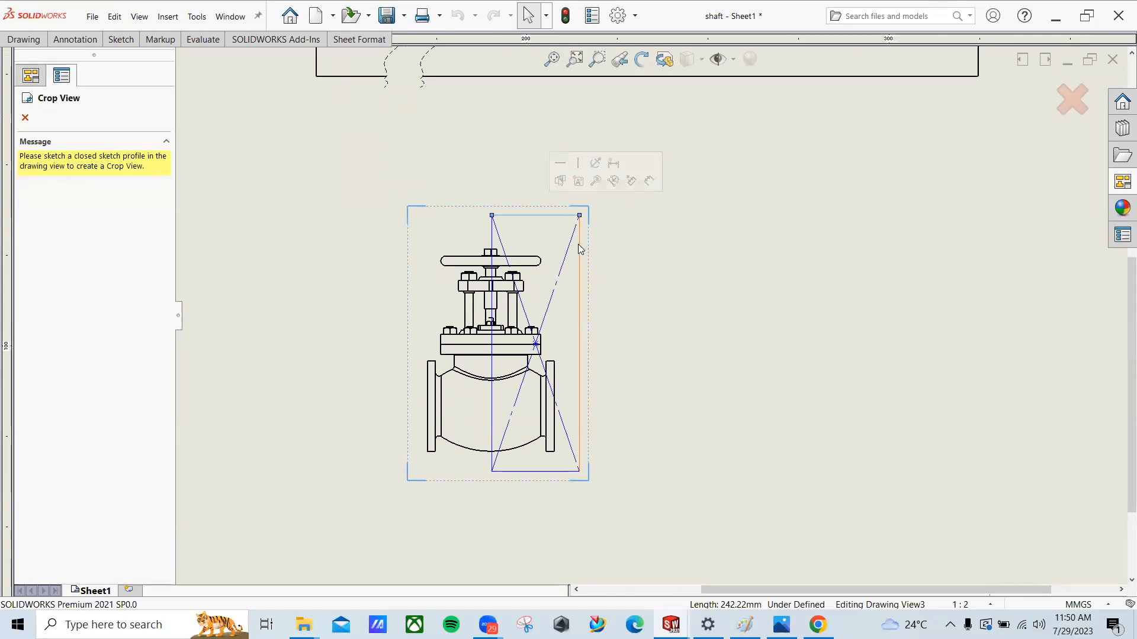
{"action": "scroll", "coordinate": [733, 310], "scroll_direction": "up", "scroll_amount": 3}
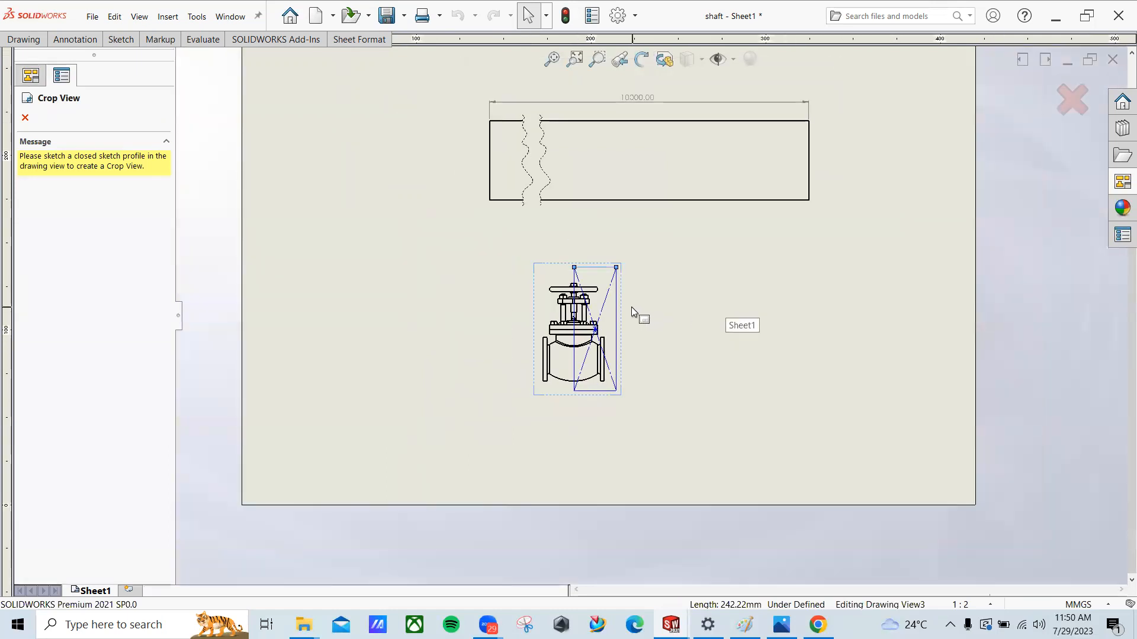
{"action": "scroll", "coordinate": [631, 306], "scroll_direction": "down", "scroll_amount": 1}
{"action": "left_click", "coordinate": [613, 322]}
{"action": "left_click", "coordinate": [554, 426]}
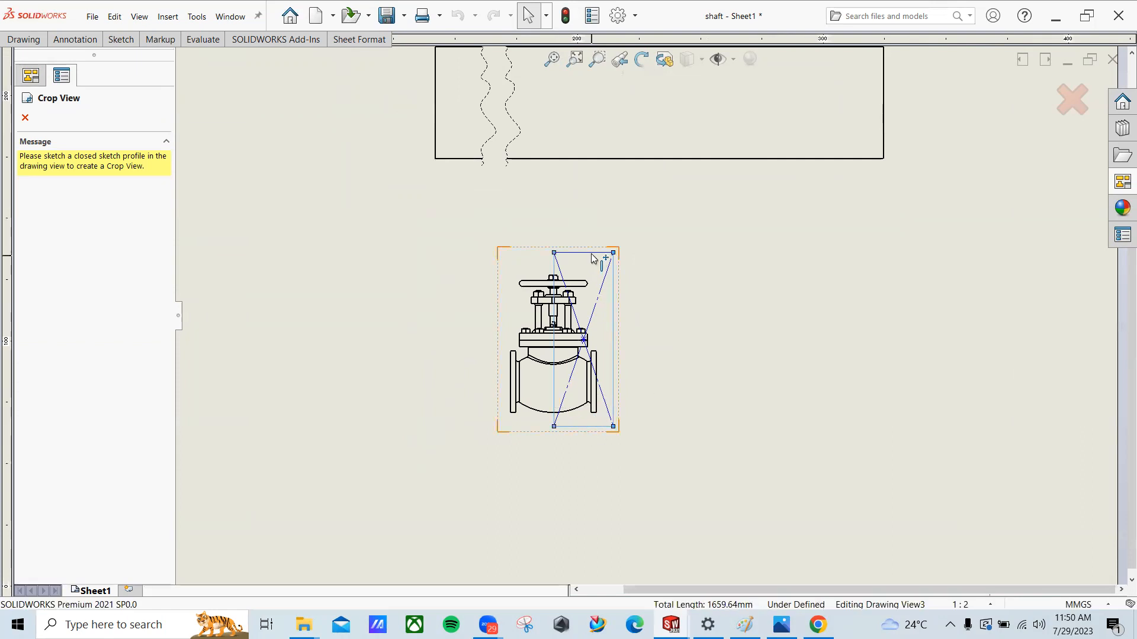
{"action": "key", "text": "Escape"}
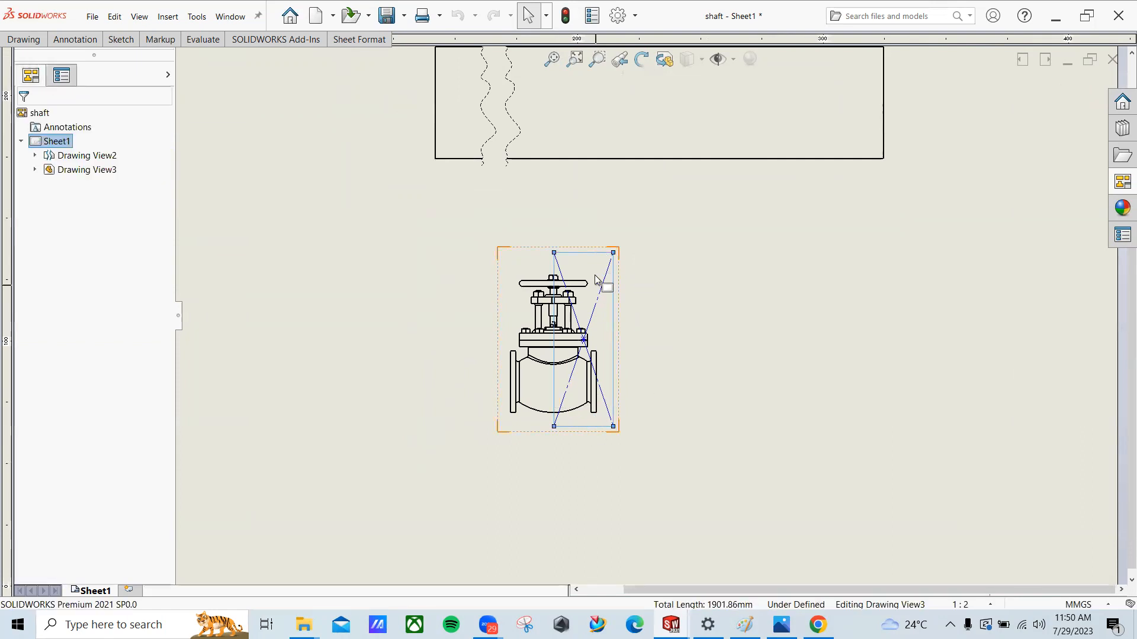
{"action": "left_click", "coordinate": [594, 253]}
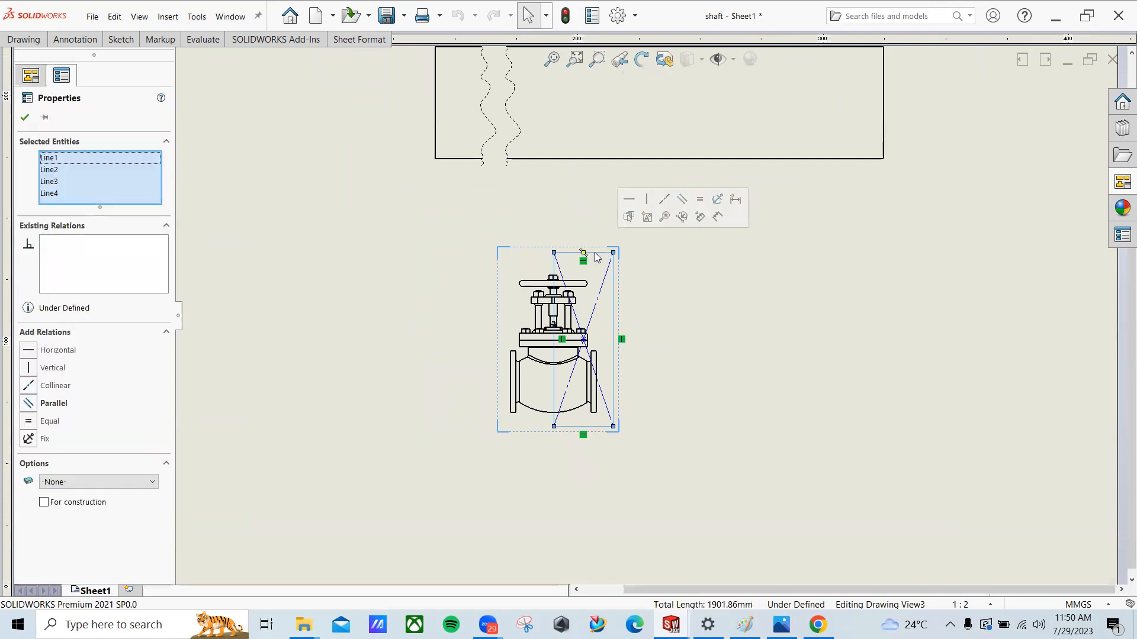
{"action": "key", "text": "Return"}
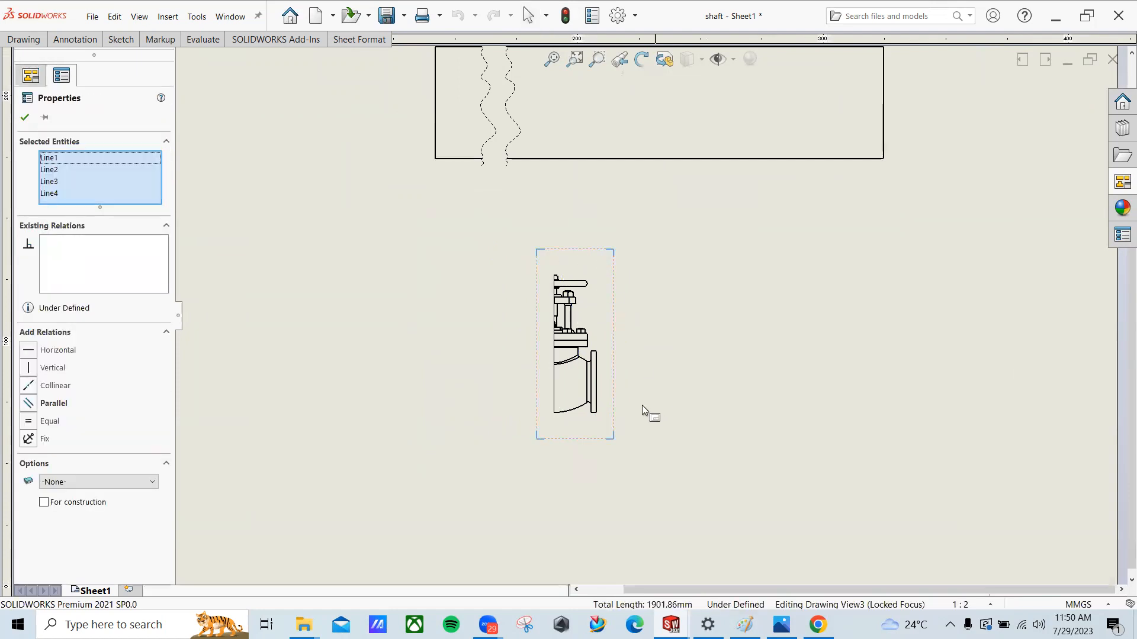
Step: Examine the cropped half view of the valve from the handwheel down to the body and end flange
{"action": "middle_click_drag", "start_coordinate": [652, 410], "coordinate": [576, 333]}
{"action": "scroll", "coordinate": [576, 338], "scroll_direction": "down", "scroll_amount": 2}
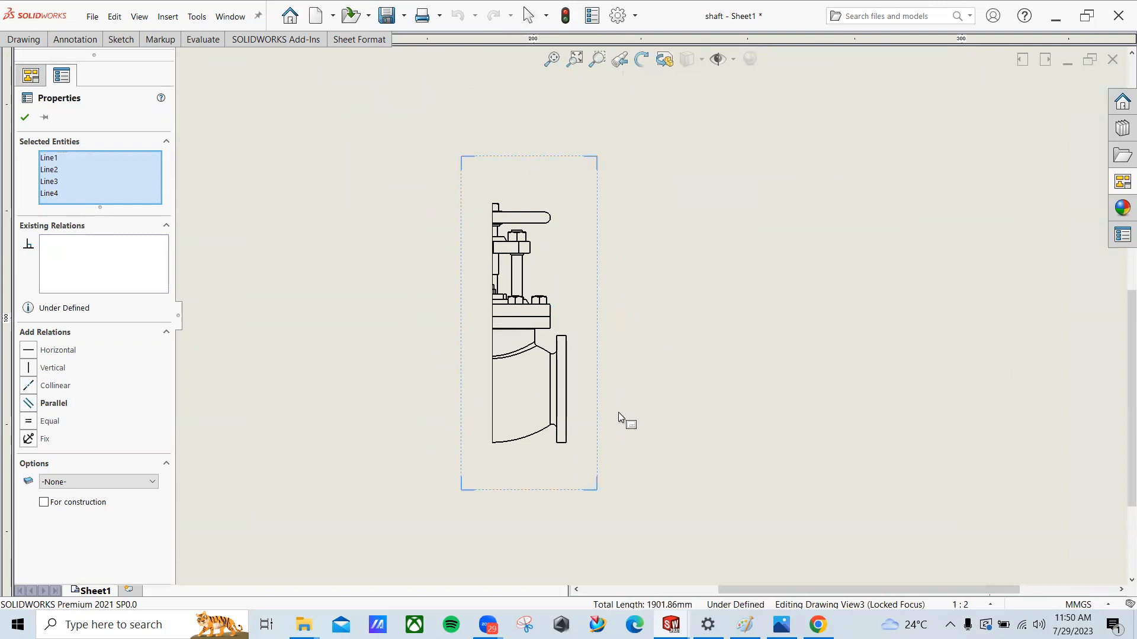
{"action": "middle_click_drag", "start_coordinate": [474, 334], "coordinate": [465, 368]}
{"action": "scroll", "coordinate": [393, 320], "scroll_direction": "down", "scroll_amount": 1}
{"action": "middle_click_drag", "start_coordinate": [594, 315], "coordinate": [573, 305]}
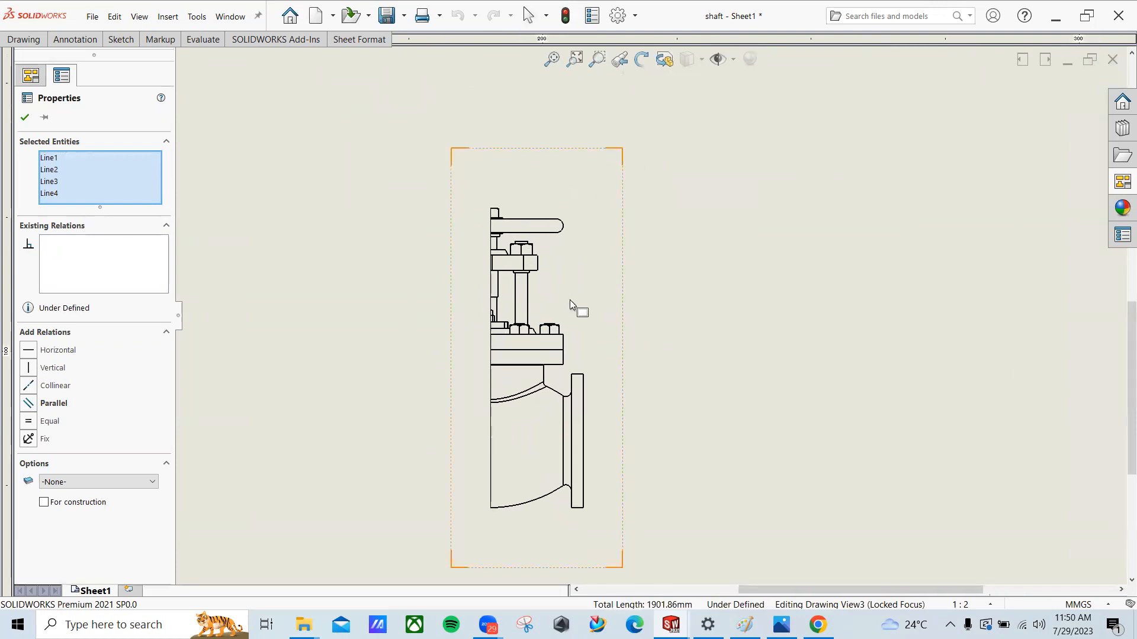
{"action": "key", "text": "Escape"}
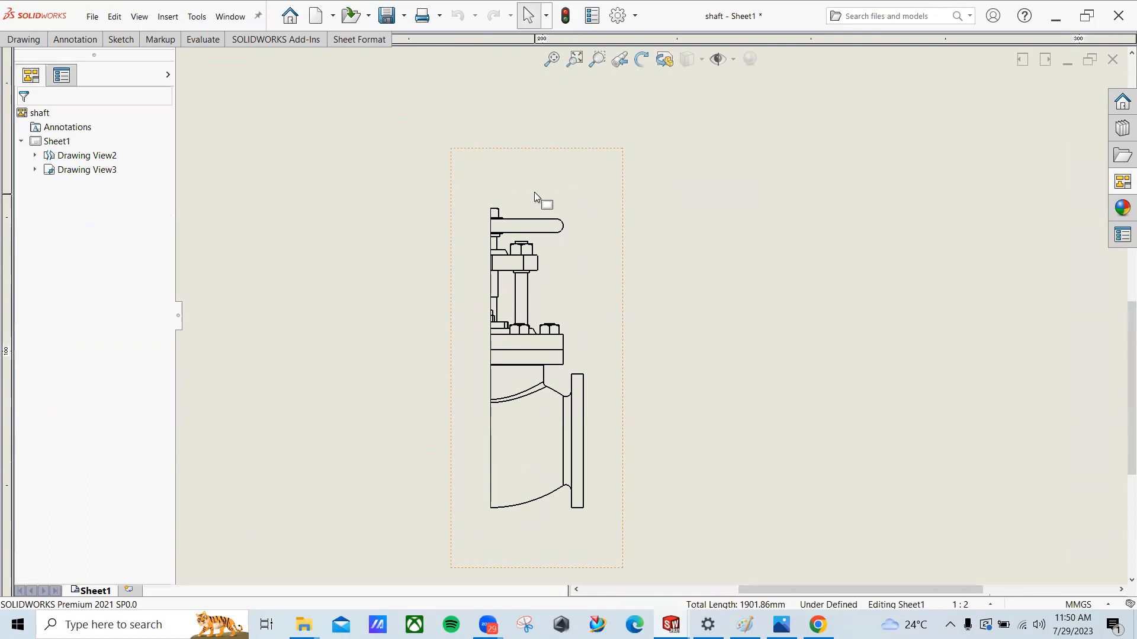
{"action": "middle_click_drag", "start_coordinate": [721, 327], "coordinate": [683, 293]}
{"action": "scroll", "coordinate": [552, 258], "scroll_direction": "up", "scroll_amount": 2}
{"action": "scroll", "coordinate": [553, 263], "scroll_direction": "down", "scroll_amount": 3}
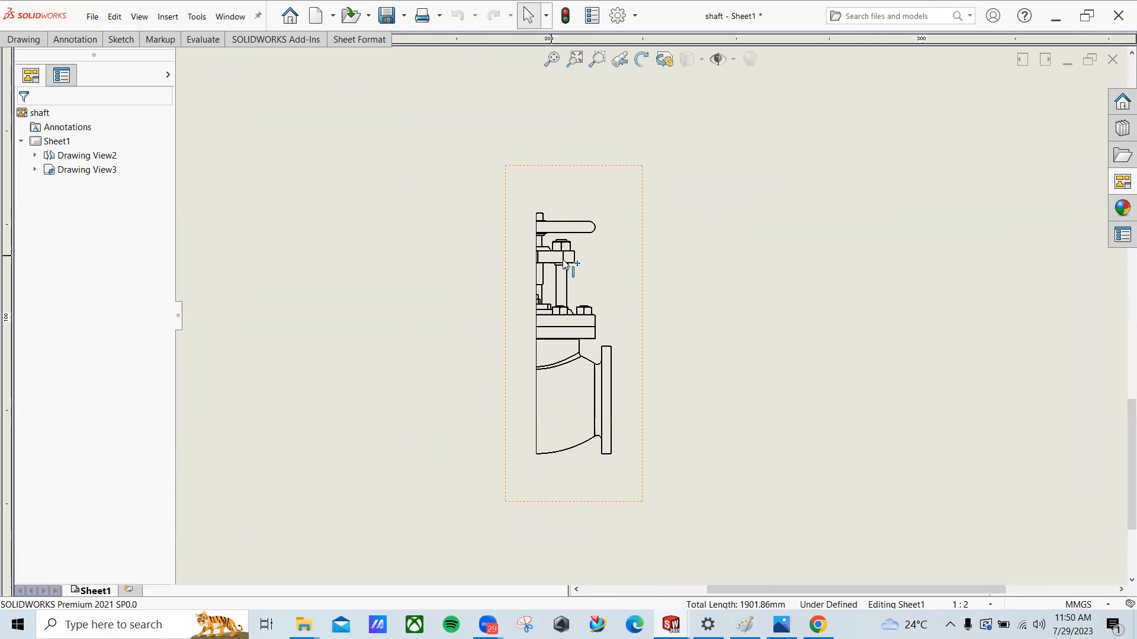
{"action": "mouse_move", "coordinate": [453, 238]}
{"action": "middle_mouse_down"}
{"action": "mouse_move", "coordinate": [426, 216]}
{"action": "mouse_move", "coordinate": [401, 219]}
{"action": "middle_mouse_up"}
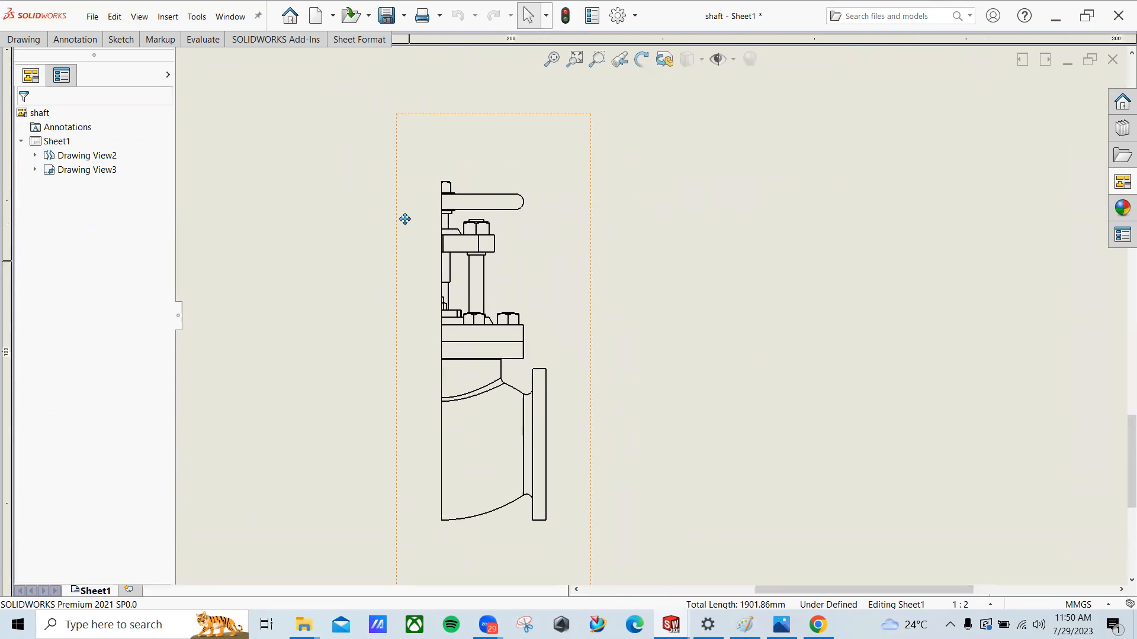
{"action": "middle_click_drag", "start_coordinate": [605, 316], "coordinate": [652, 290]}
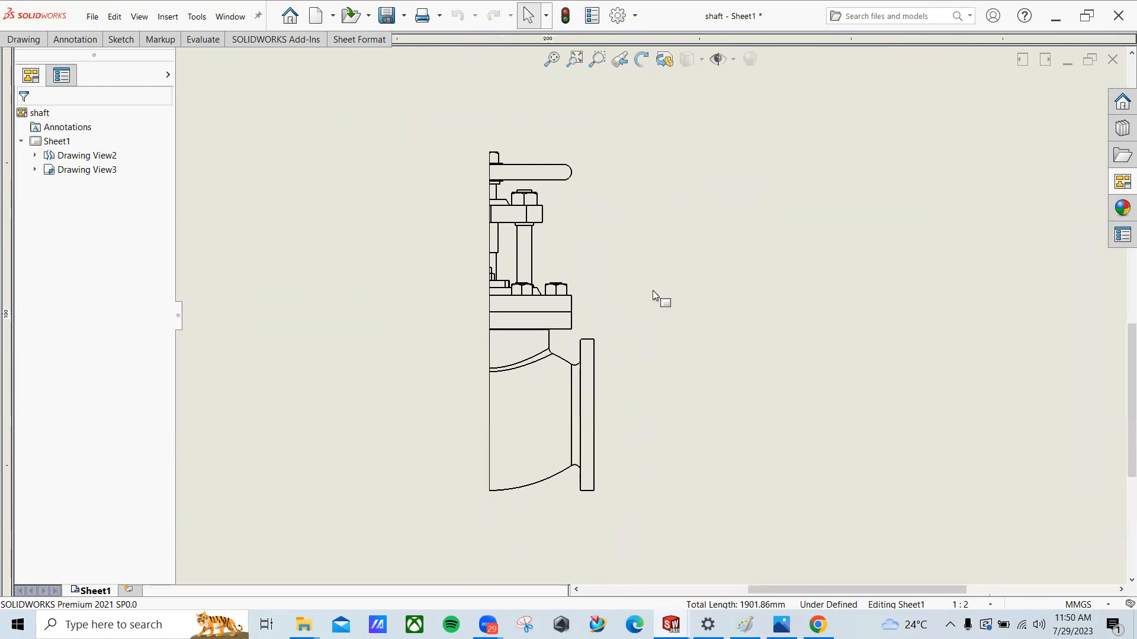
{"action": "scroll", "coordinate": [621, 300], "scroll_direction": "up", "scroll_amount": 2}
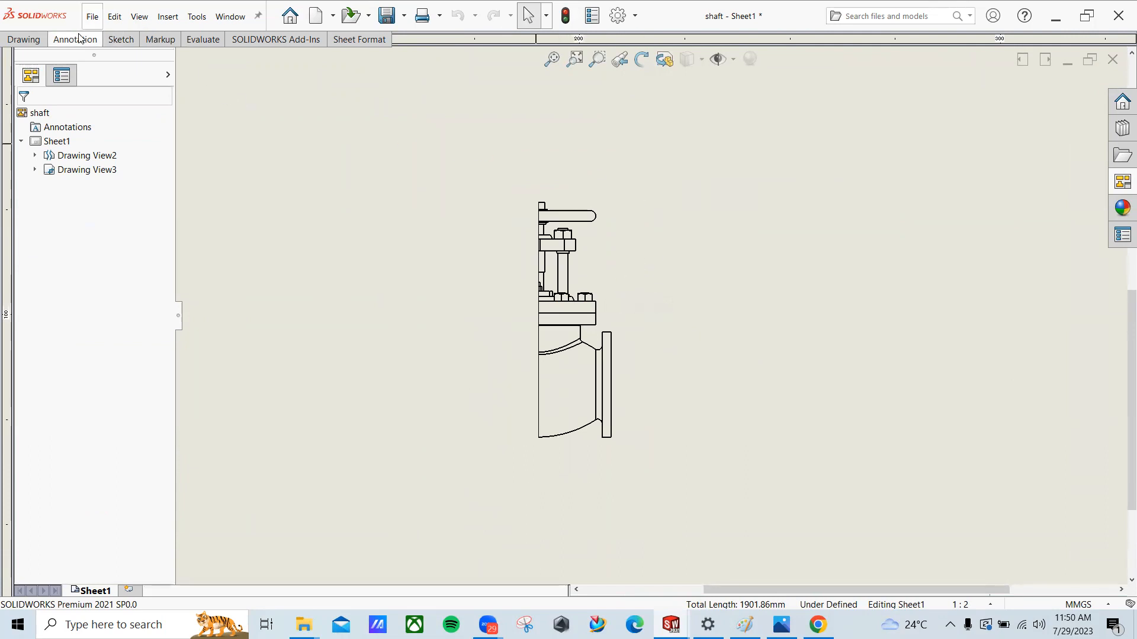
{"action": "left_click", "coordinate": [36, 42]}
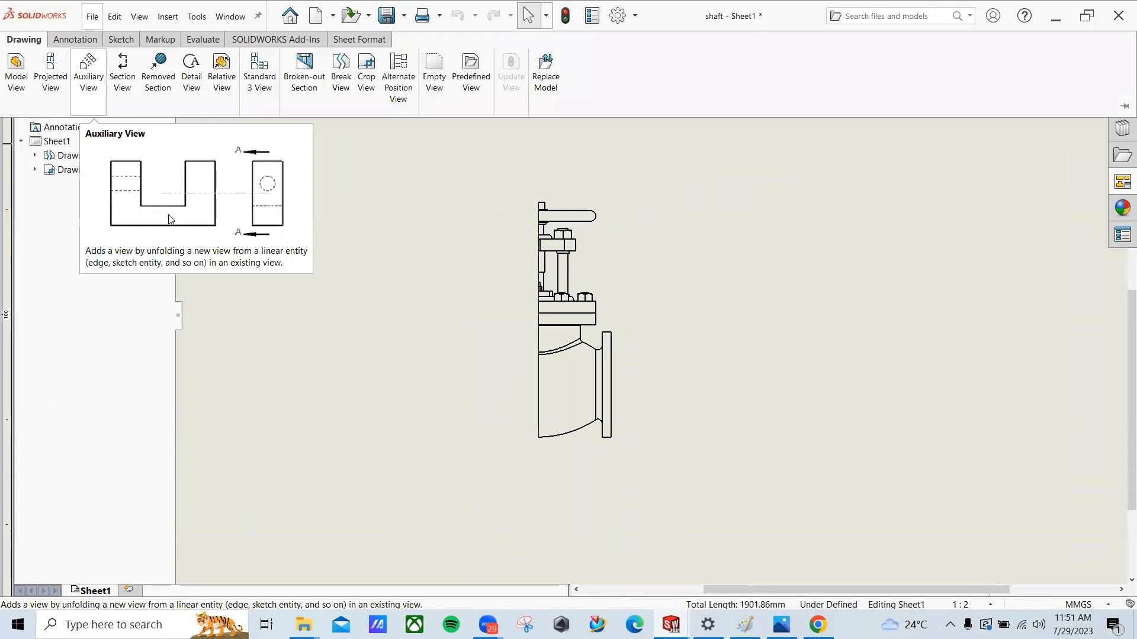
{"action": "middle_click_drag", "start_coordinate": [355, 239], "coordinate": [422, 243]}
{"action": "scroll", "coordinate": [358, 249], "scroll_direction": "up", "scroll_amount": 5}
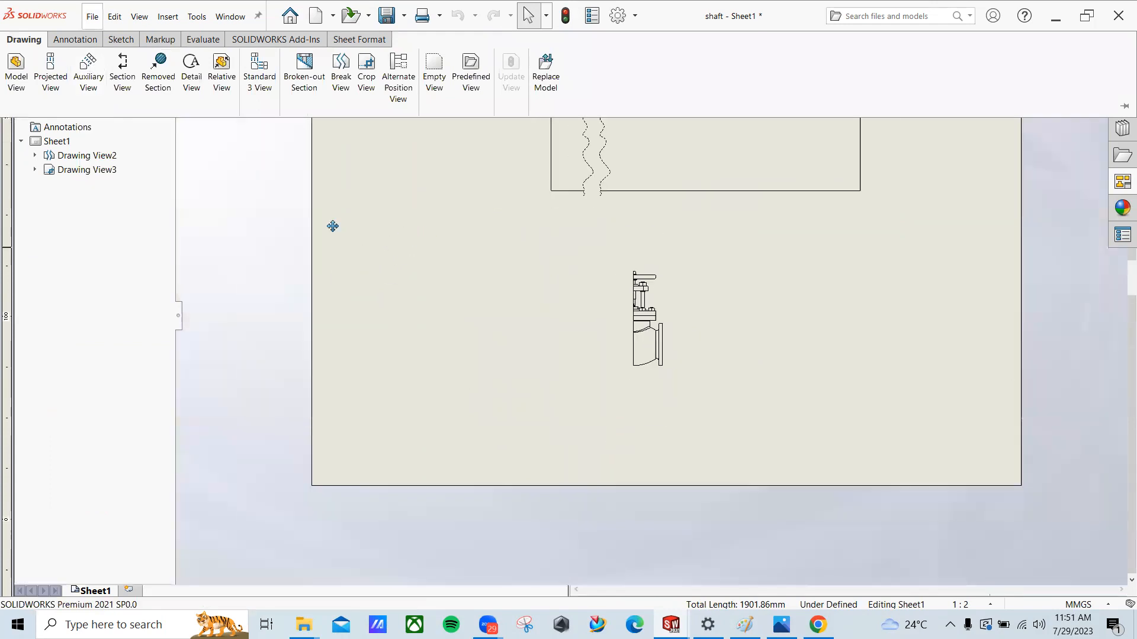
{"action": "middle_click_drag", "start_coordinate": [333, 226], "coordinate": [301, 203]}
{"action": "scroll", "coordinate": [155, 211], "scroll_direction": "up", "scroll_amount": 1}
{"action": "middle_click_drag", "start_coordinate": [539, 344], "coordinate": [405, 414]}
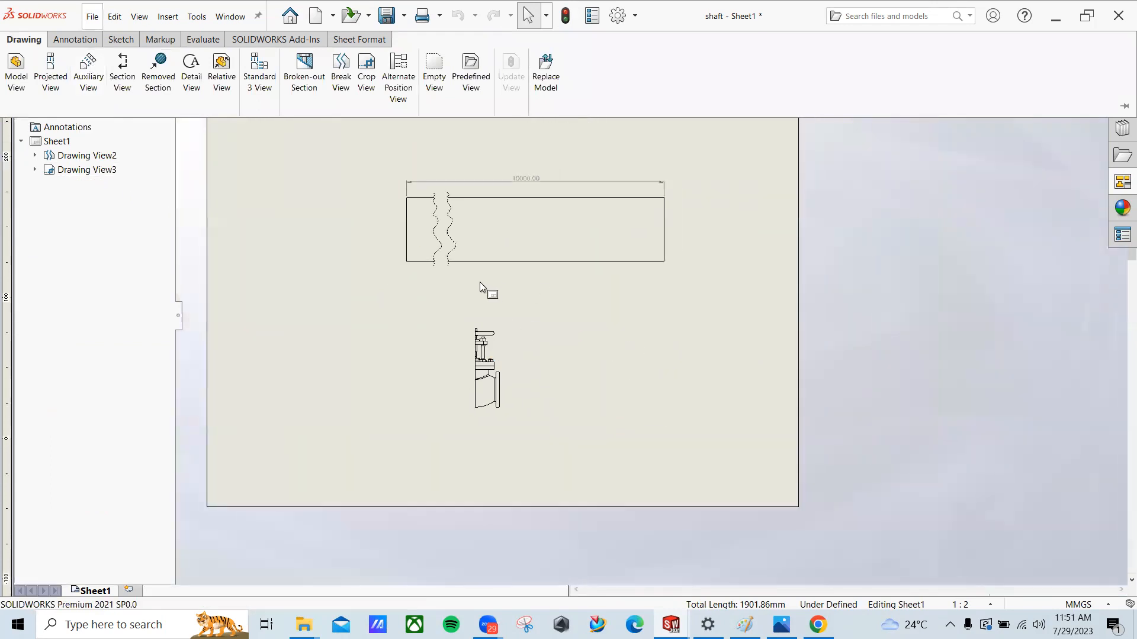
{"action": "middle_click_drag", "start_coordinate": [481, 287], "coordinate": [414, 290]}
{"action": "middle_click_drag", "start_coordinate": [637, 318], "coordinate": [663, 338]}
{"action": "mouse_move", "coordinate": [452, 335]}
{"action": "middle_mouse_down"}
{"action": "mouse_move", "coordinate": [530, 330]}
{"action": "mouse_move", "coordinate": [475, 296]}
{"action": "mouse_move", "coordinate": [535, 323]}
{"action": "middle_mouse_up"}
{"action": "scroll", "coordinate": [503, 330], "scroll_direction": "down", "scroll_amount": 3}
{"action": "left_click", "coordinate": [520, 320]}
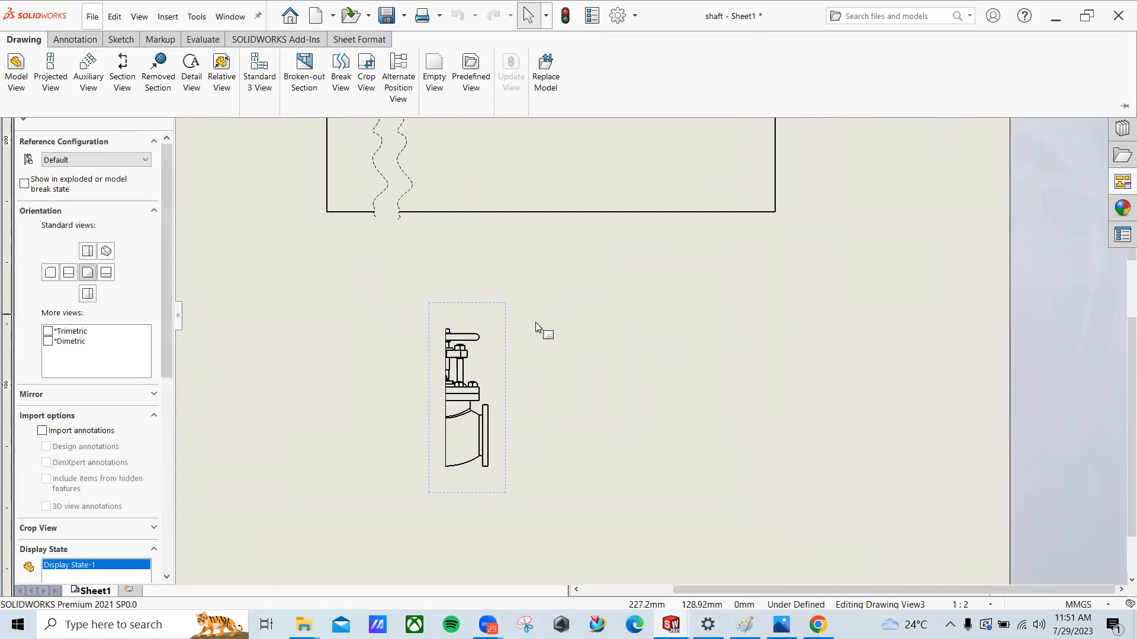
{"action": "mouse_move", "coordinate": [488, 291]}
{"action": "middle_mouse_down"}
{"action": "mouse_move", "coordinate": [512, 298]}
{"action": "mouse_move", "coordinate": [470, 258]}
{"action": "middle_mouse_up"}
{"action": "middle_click_drag", "start_coordinate": [388, 251], "coordinate": [480, 271]}
{"action": "left_click", "coordinate": [84, 40]}
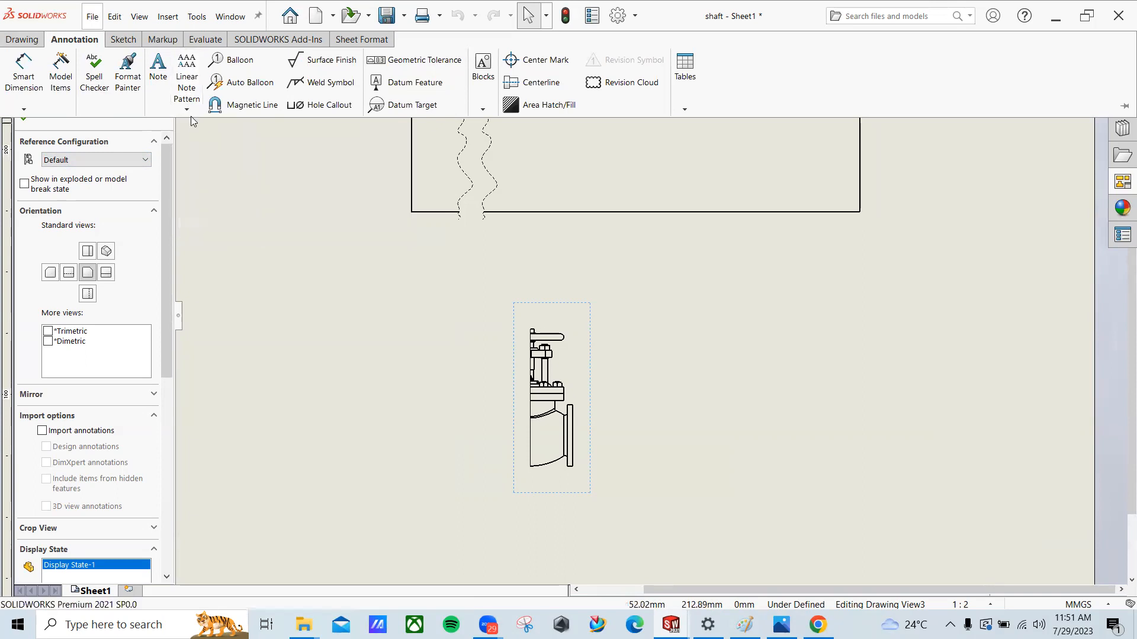
{"action": "left_click", "coordinate": [225, 152]}
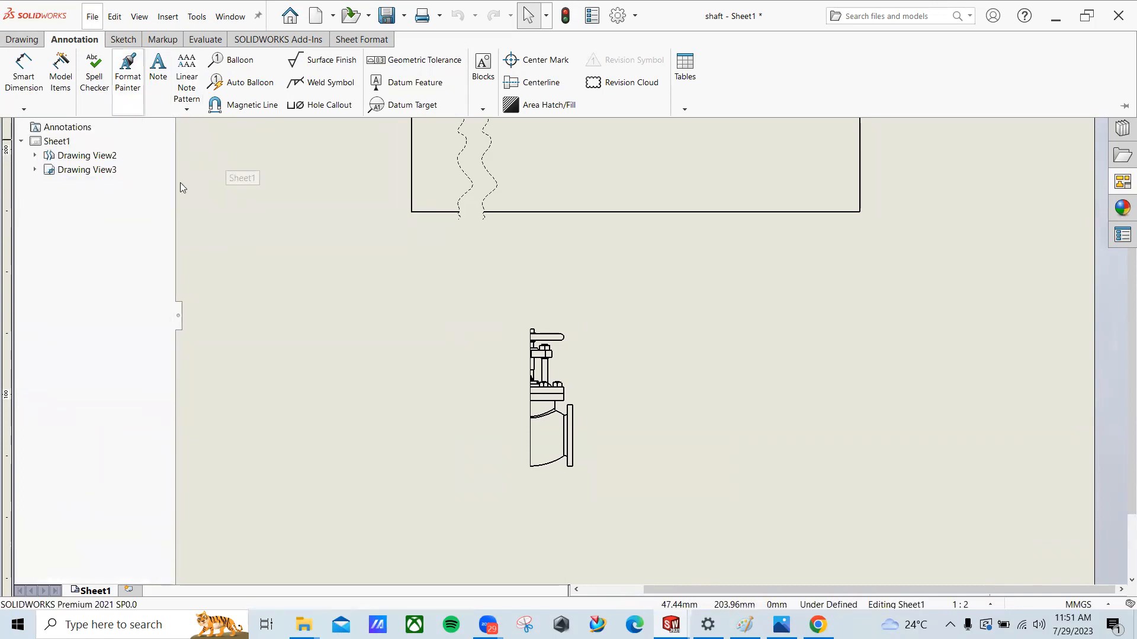
Step: Delete the cropped valve view from the sheet
{"action": "scroll", "coordinate": [580, 352], "scroll_direction": "down", "scroll_amount": 2}
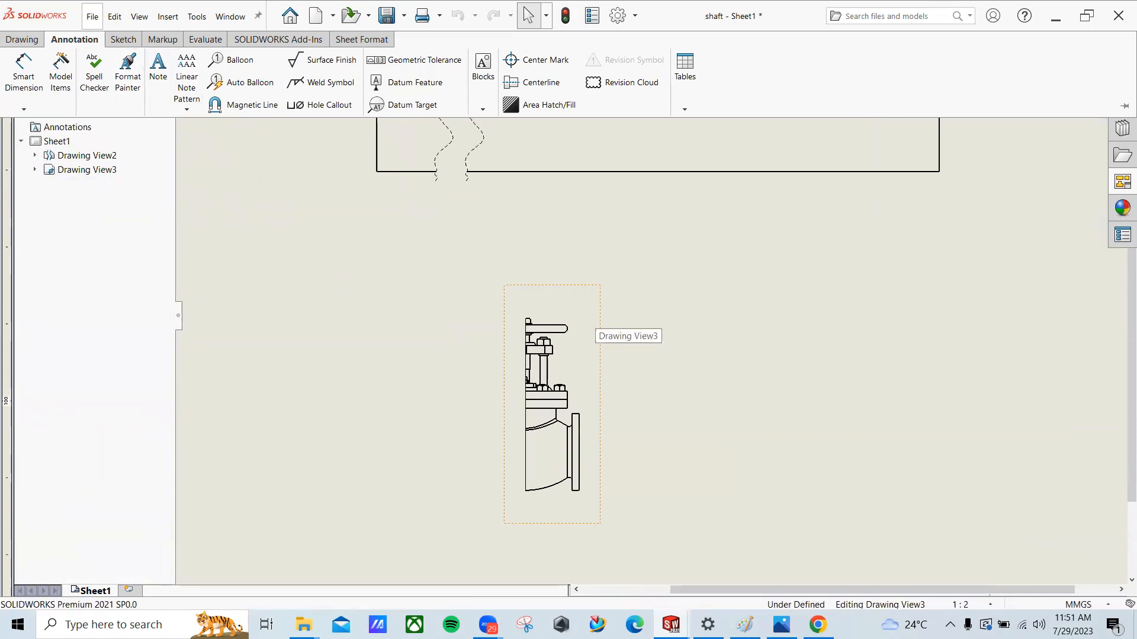
{"action": "left_click", "coordinate": [599, 307]}
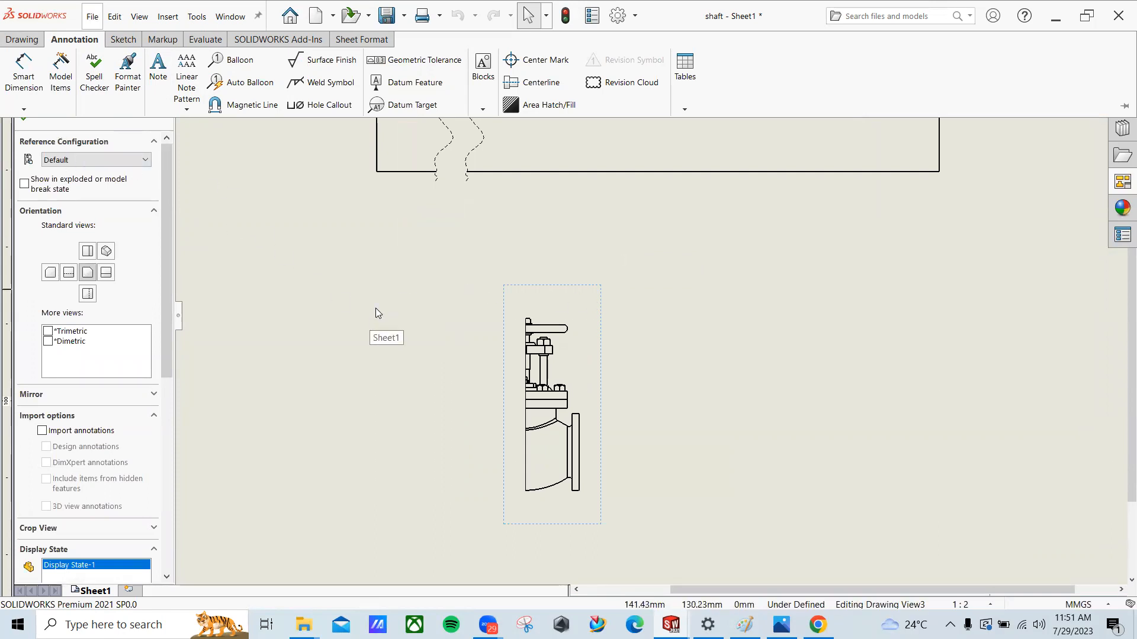
{"action": "key", "text": "Delete"}
{"action": "left_click", "coordinate": [662, 257]}
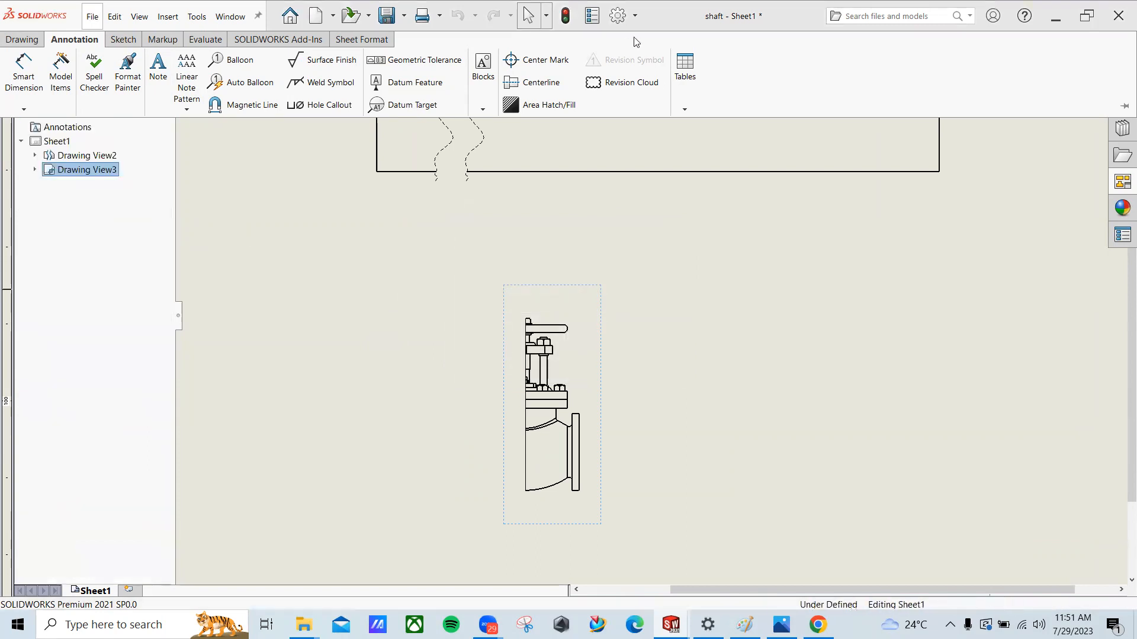